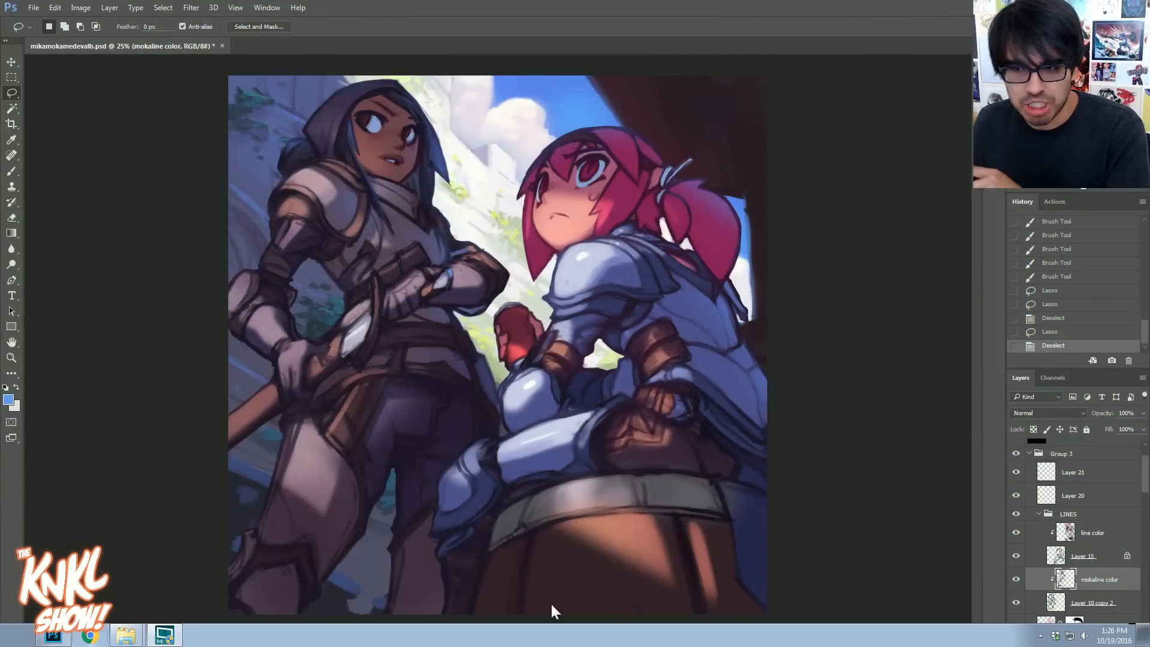
- Toggle the line color layer's visibility to compare the artwork with and without it
left_click(1018, 535)
left_click(1018, 536)
left_click(1017, 535)
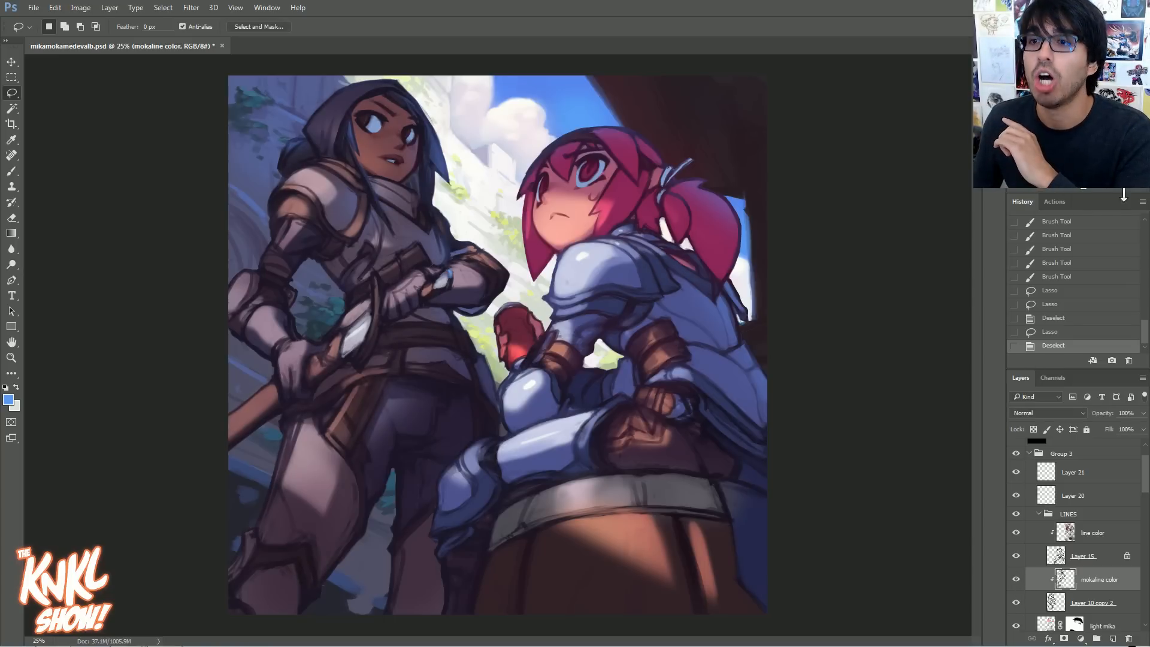
key("ctrl+plus")
left_click_drag(497, 324, 576, 384)
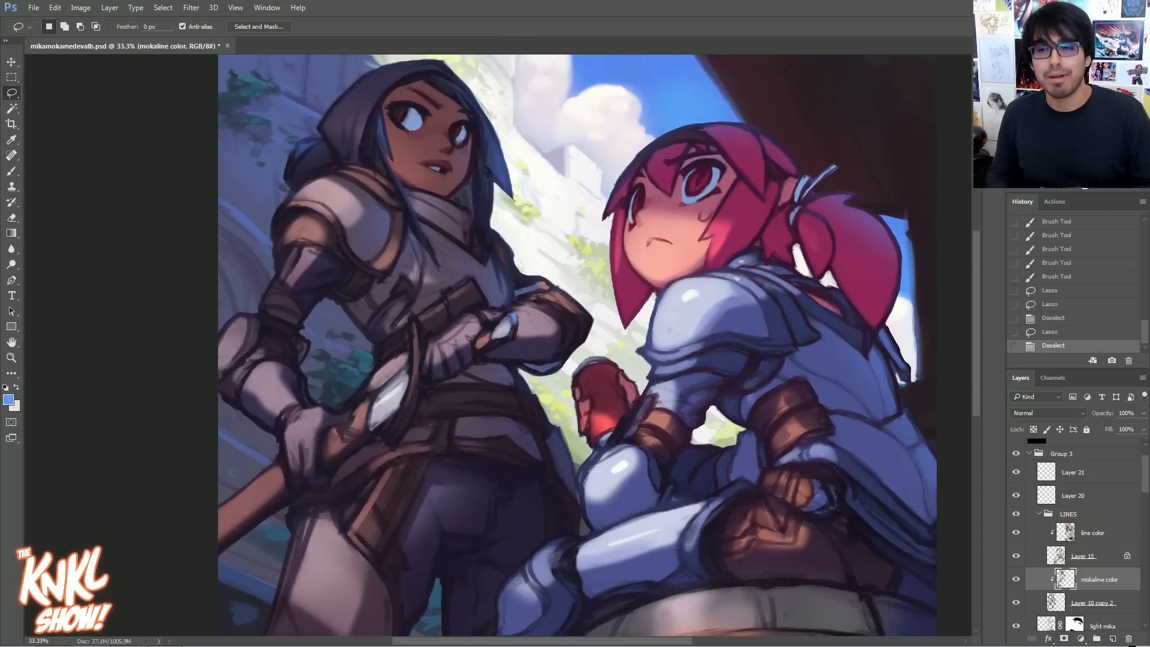
- Collapse the LINES group and toggle Layer 21 and Group 3 off and back on to compare
left_click(1042, 519)
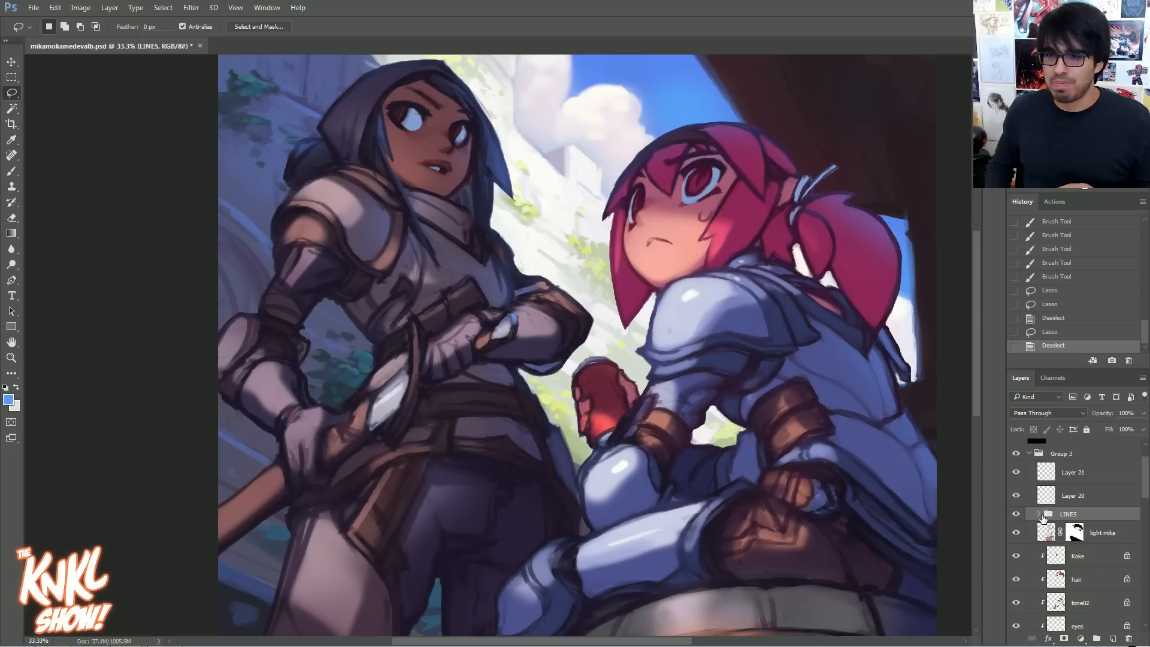
left_click(1039, 514)
scroll(1076, 493, "up", 2)
left_click(1016, 506)
left_click(1016, 488)
left_click(1015, 488)
left_click(1017, 506)
- Collapse Group 3 and create a new layer named OP directly above it
left_click(1031, 489)
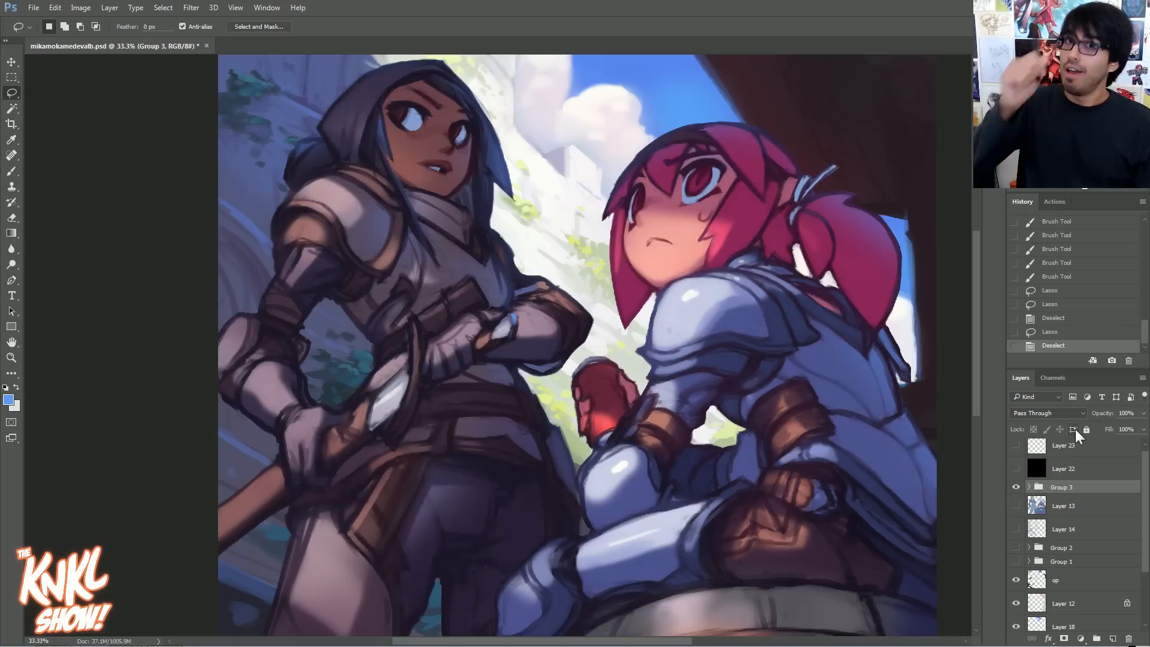
key("ctrl+shift+n")
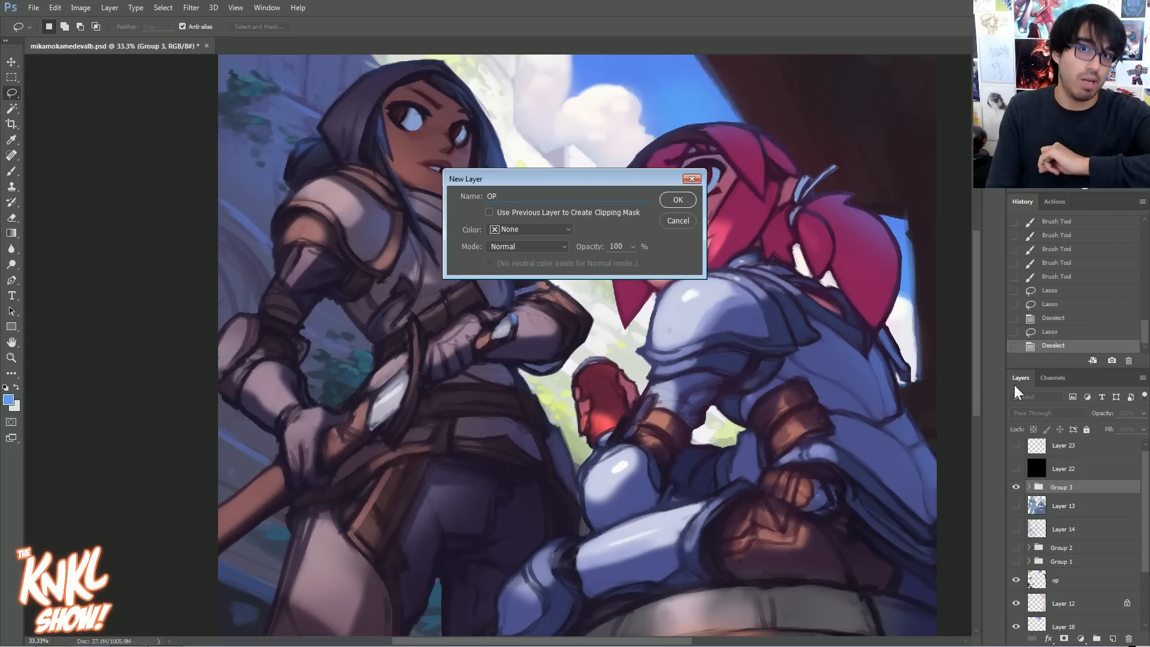
key("Return")
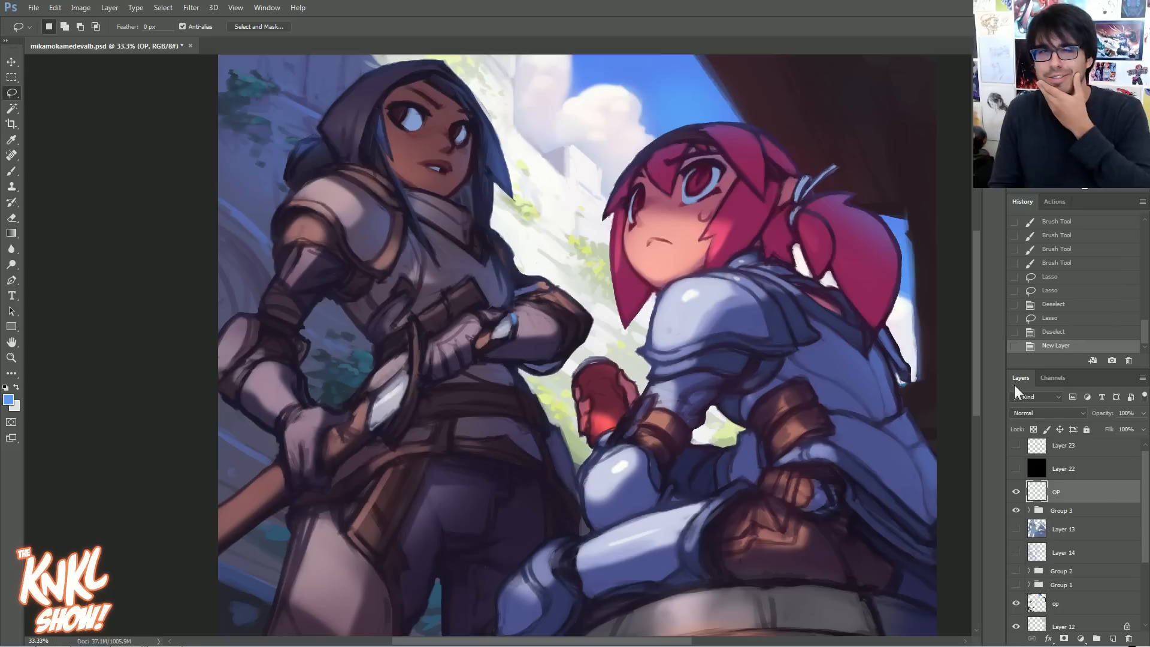
- Load the CHALK NEW preset for both the Brush and the Eraser, ending with the Brush active
left_click(12, 172)
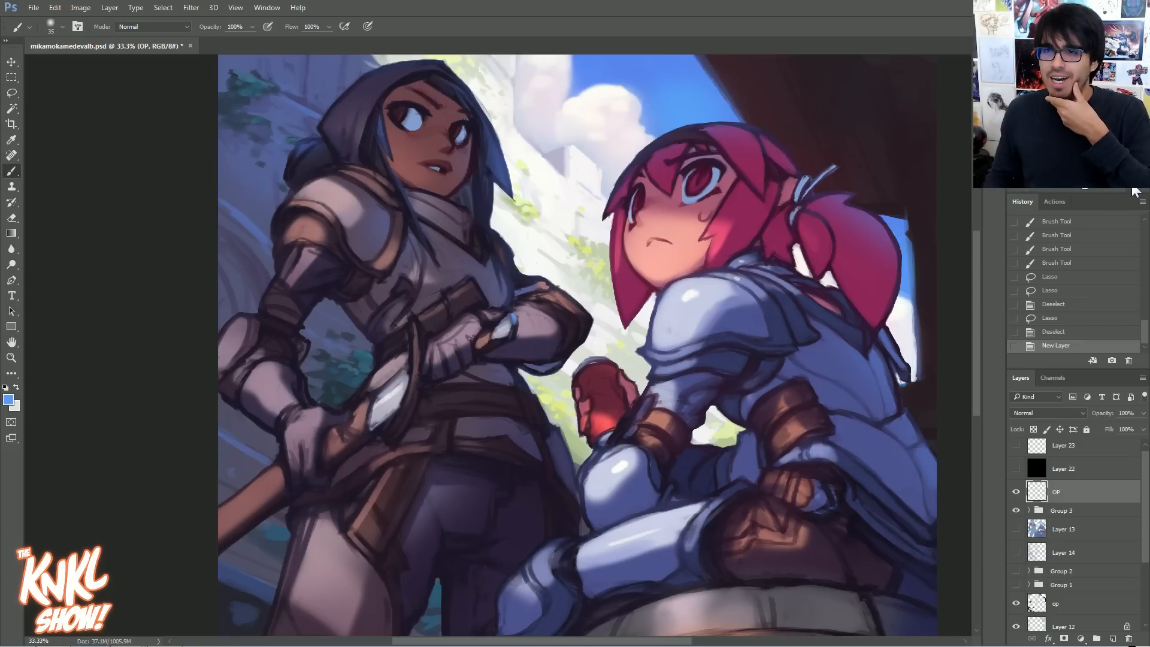
key("ctrl+plus")
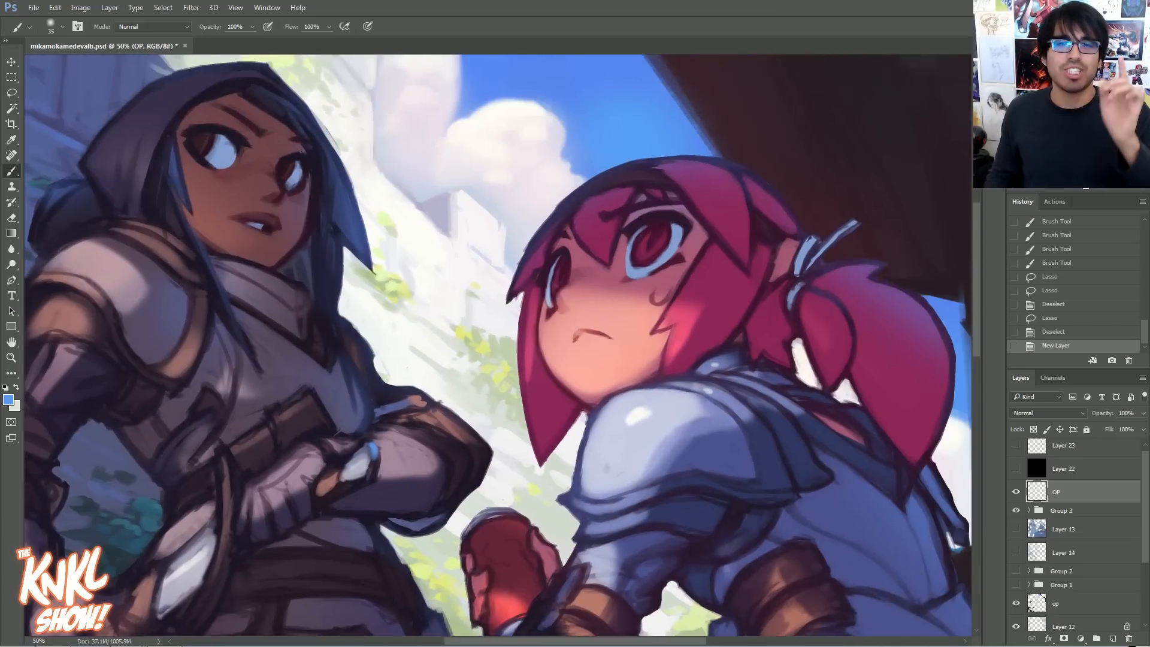
right_click(508, 288)
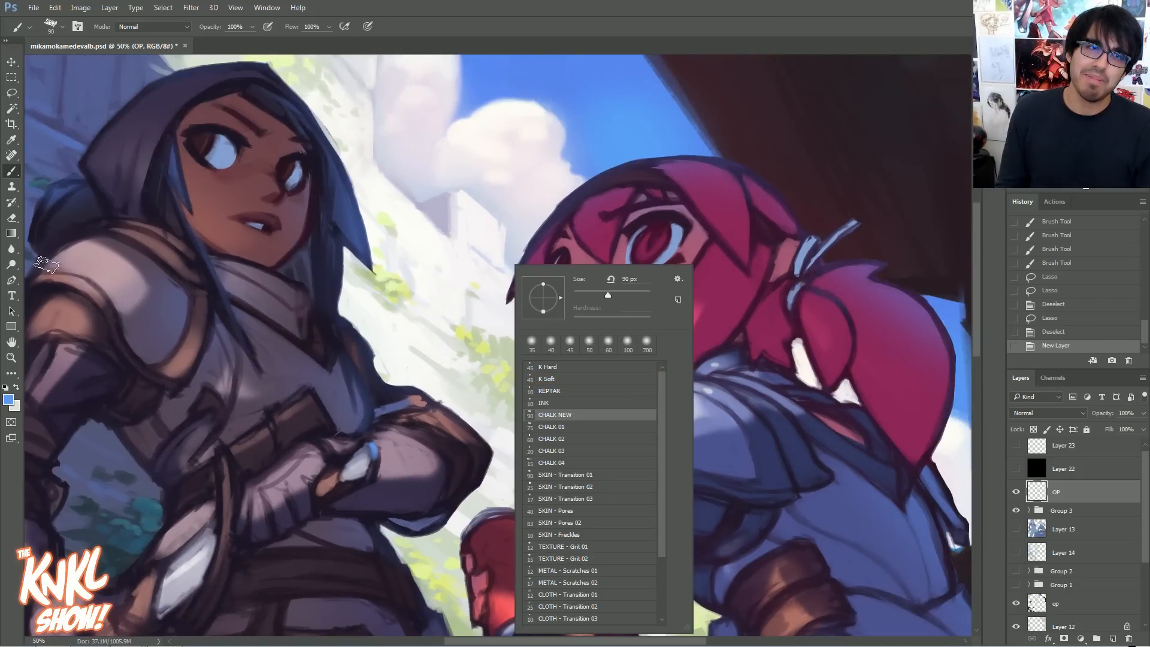
left_click(11, 218)
right_click(359, 272)
left_click(419, 428)
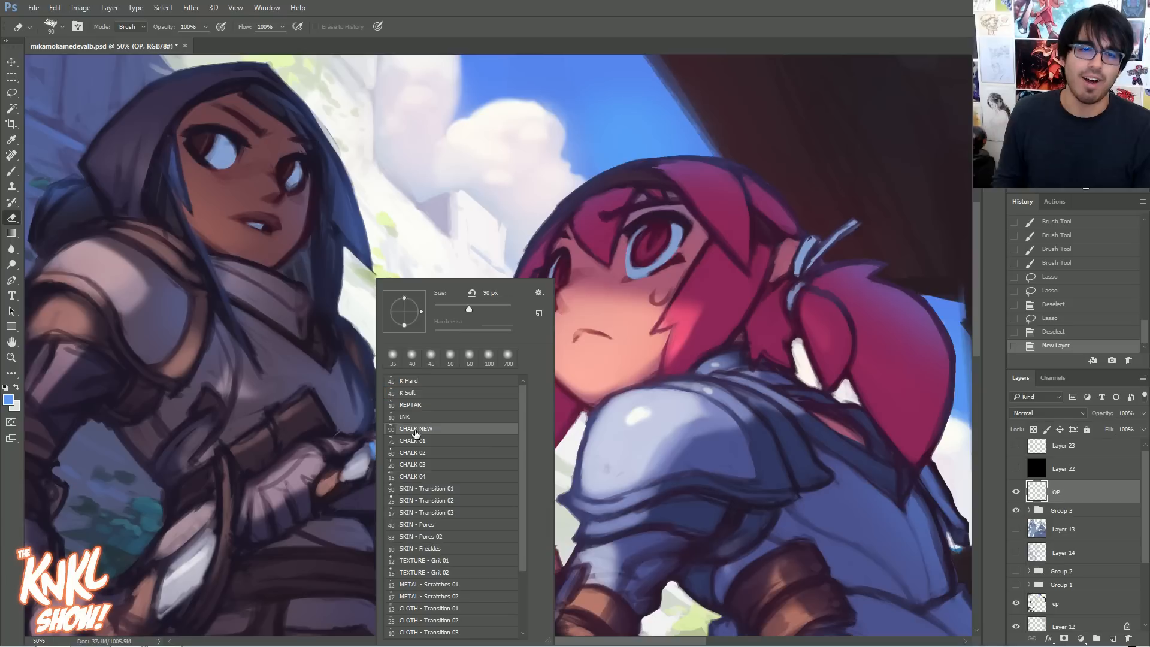
left_click(12, 171)
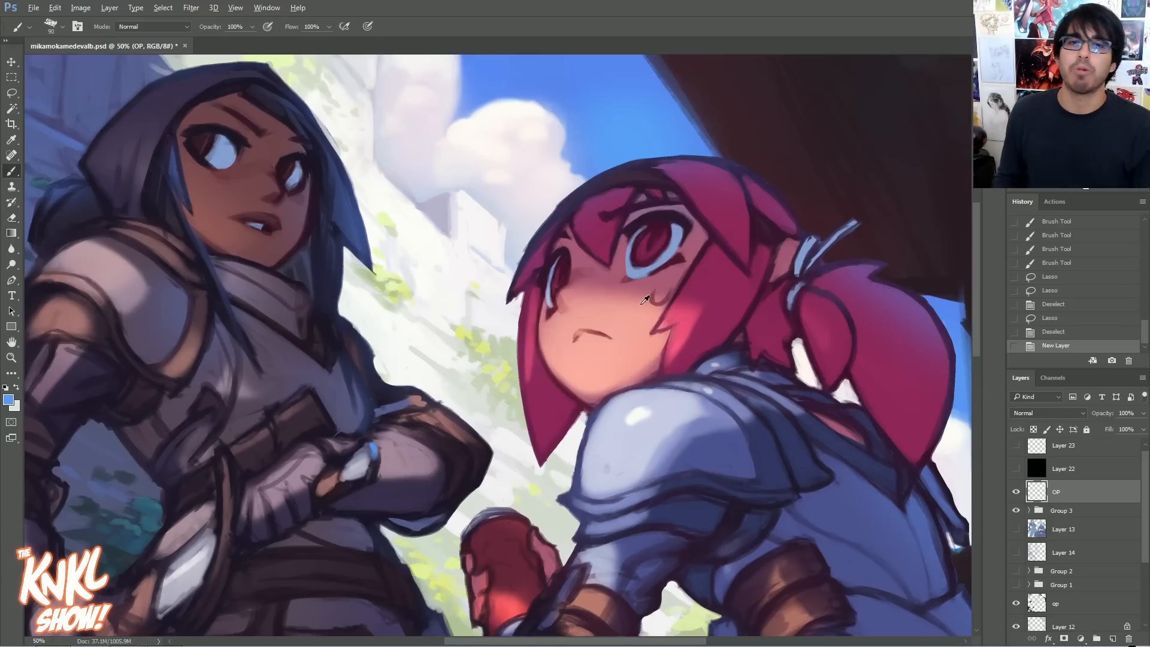
left_click(685, 327, "alt")
mouse_move(667, 315)
left_mouse_down()
mouse_move(726, 243)
mouse_move(731, 218)
left_mouse_up()
key("bracketright")
key("bracketright")
key("bracketright")
left_click_drag(548, 244, 525, 294)
mouse_move(624, 108)
left_mouse_down()
mouse_move(482, 329)
mouse_move(509, 333)
left_mouse_up()
key("ctrl+alt+z")
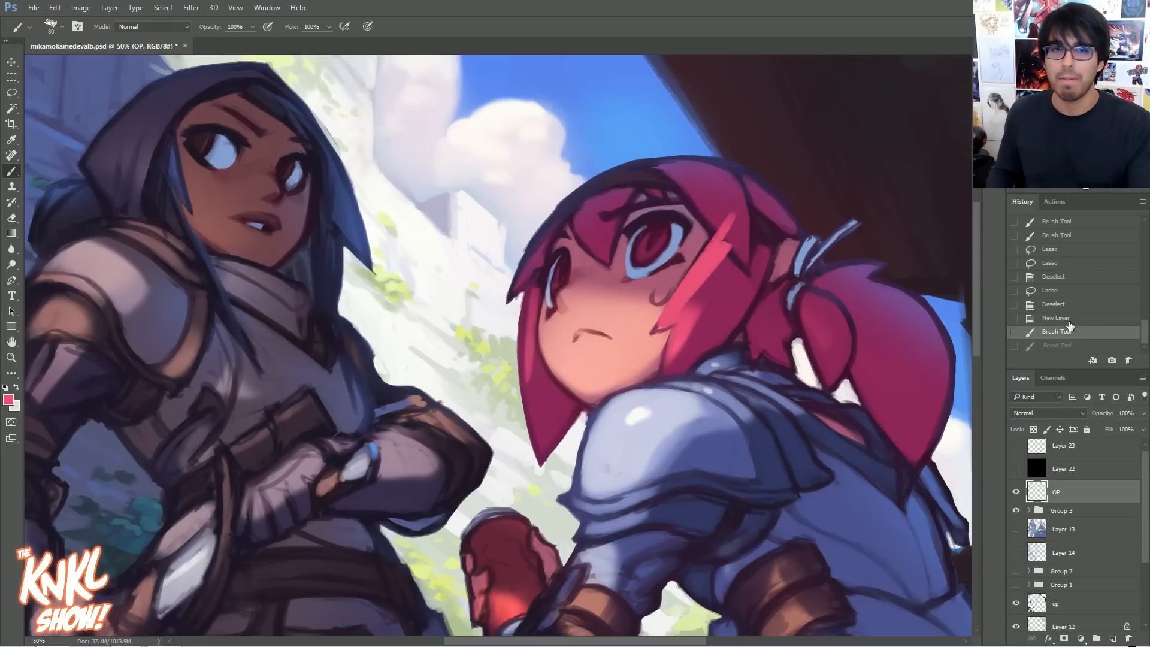
key("ctrl+alt+z")
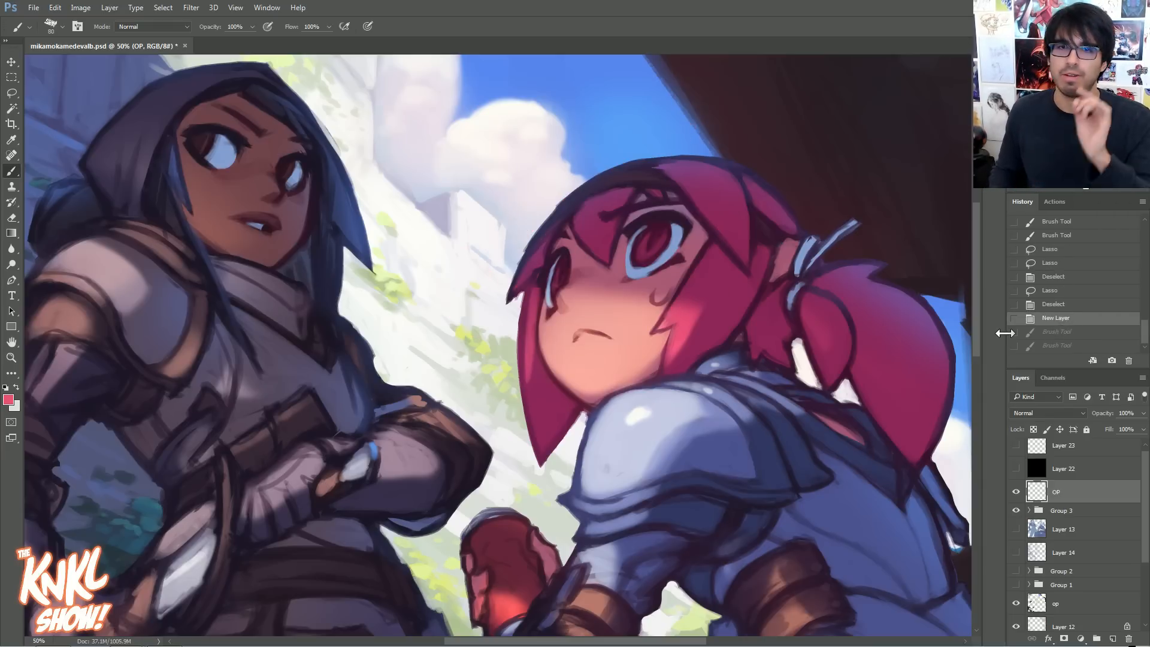
- Sample the hair ribbon's light blue and repaint its long loose end over the line art with a smaller brush
key("ctrl+plus")
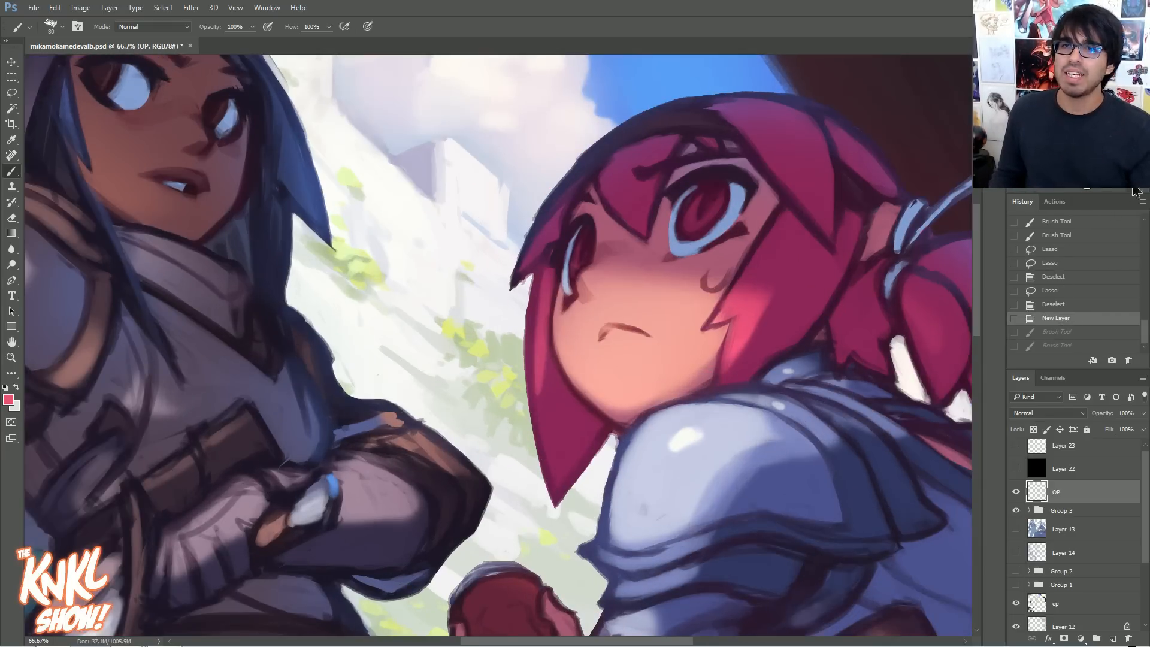
key("ctrl+plus")
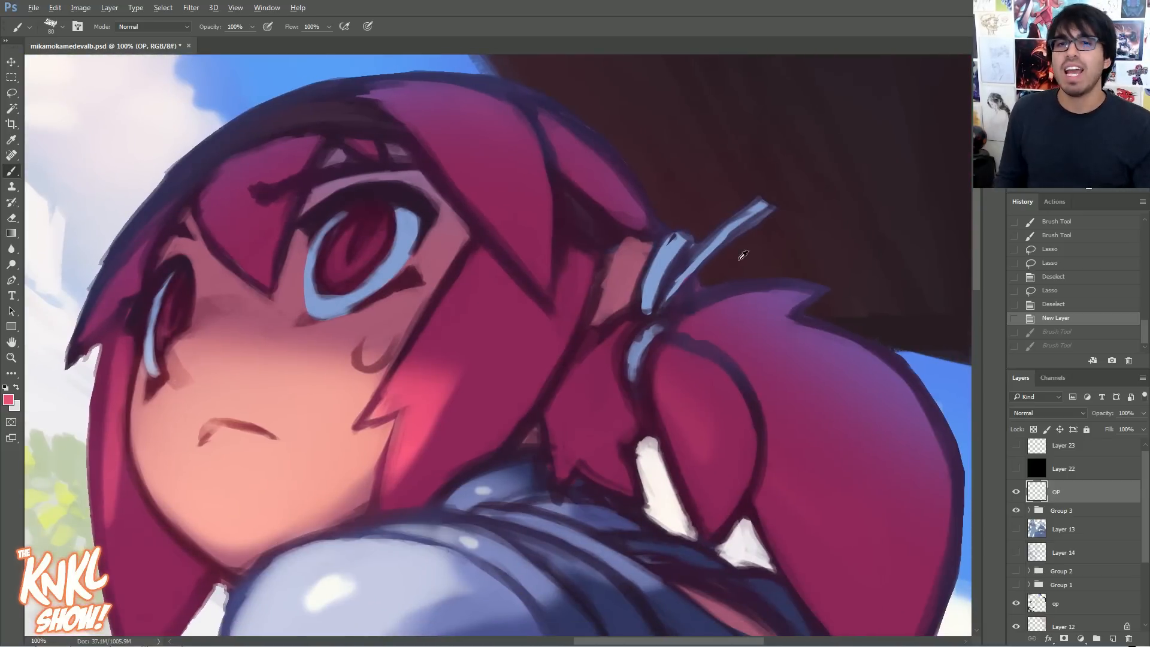
left_click(762, 204, "alt")
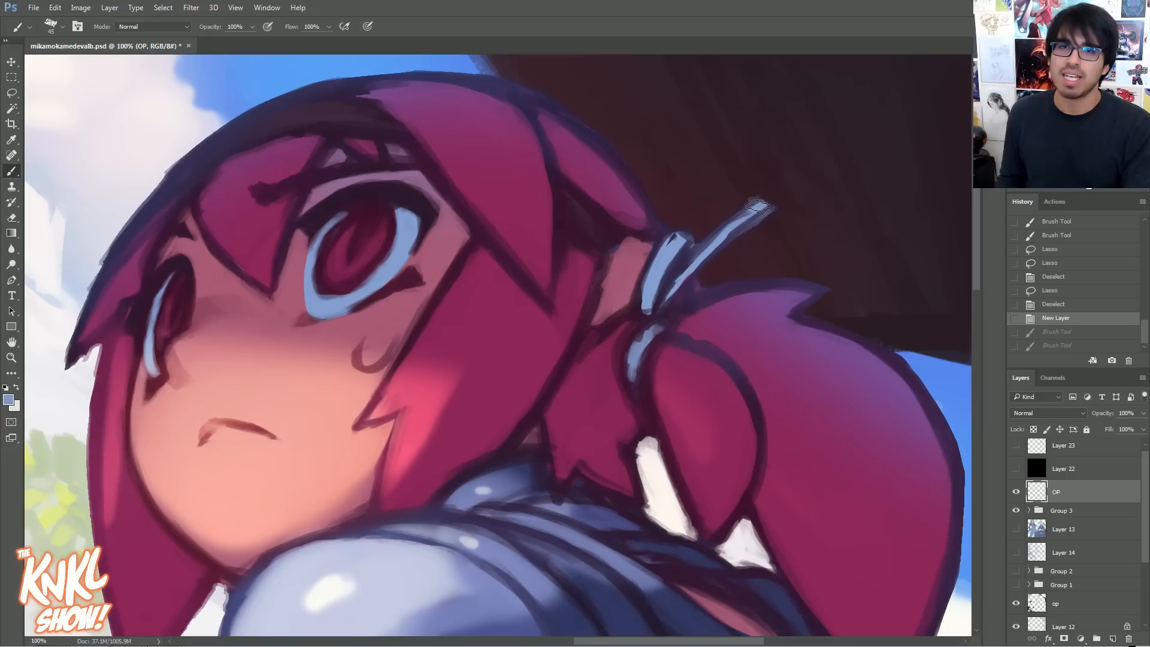
mouse_move(711, 241)
left_mouse_down()
mouse_move(766, 202)
mouse_move(669, 293)
left_mouse_up()
key("[")
left_click_drag(679, 277, 669, 293)
left_click_drag(713, 243, 777, 204)
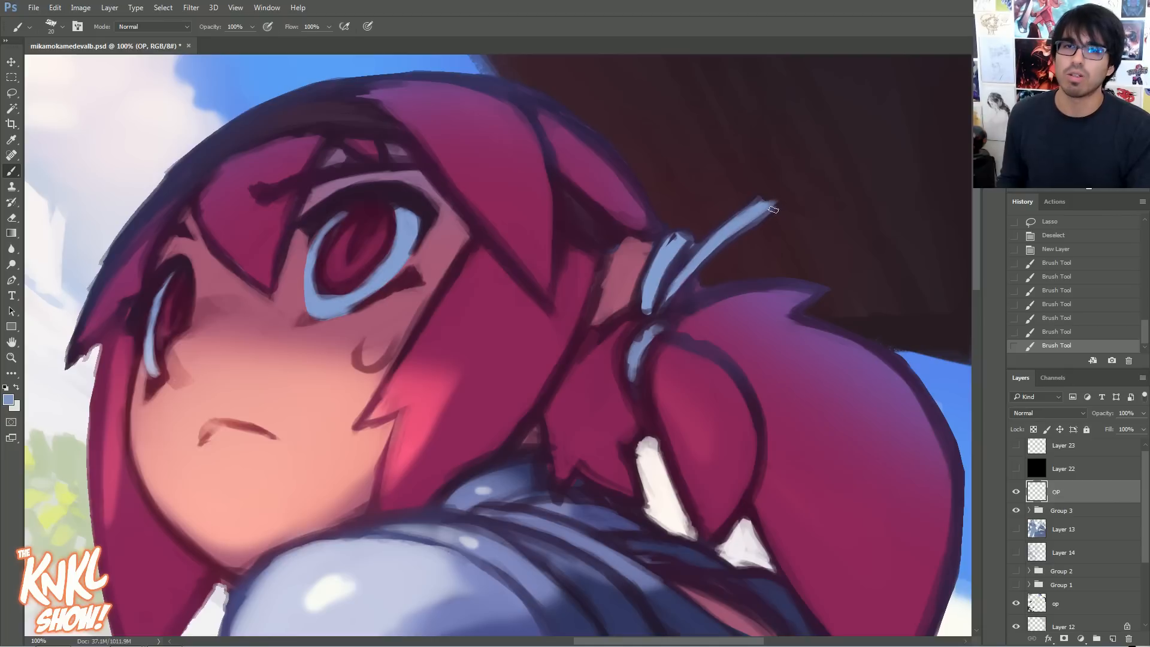
- Clean up the edges of the ribbon's loose end and paint over the rough lines on the ribbon loop
left_click_drag(729, 244, 701, 270)
left_click_drag(765, 212, 689, 273)
mouse_move(743, 226)
left_mouse_down()
mouse_move(667, 299)
mouse_move(691, 267)
left_mouse_up()
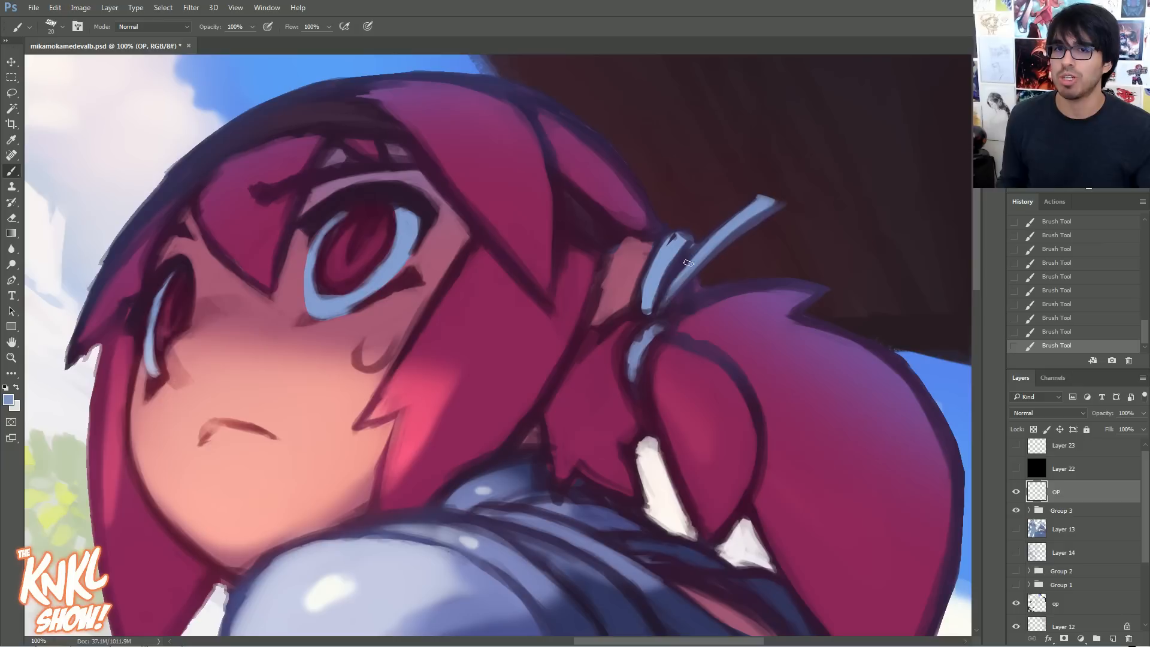
left_click_drag(688, 241, 657, 303)
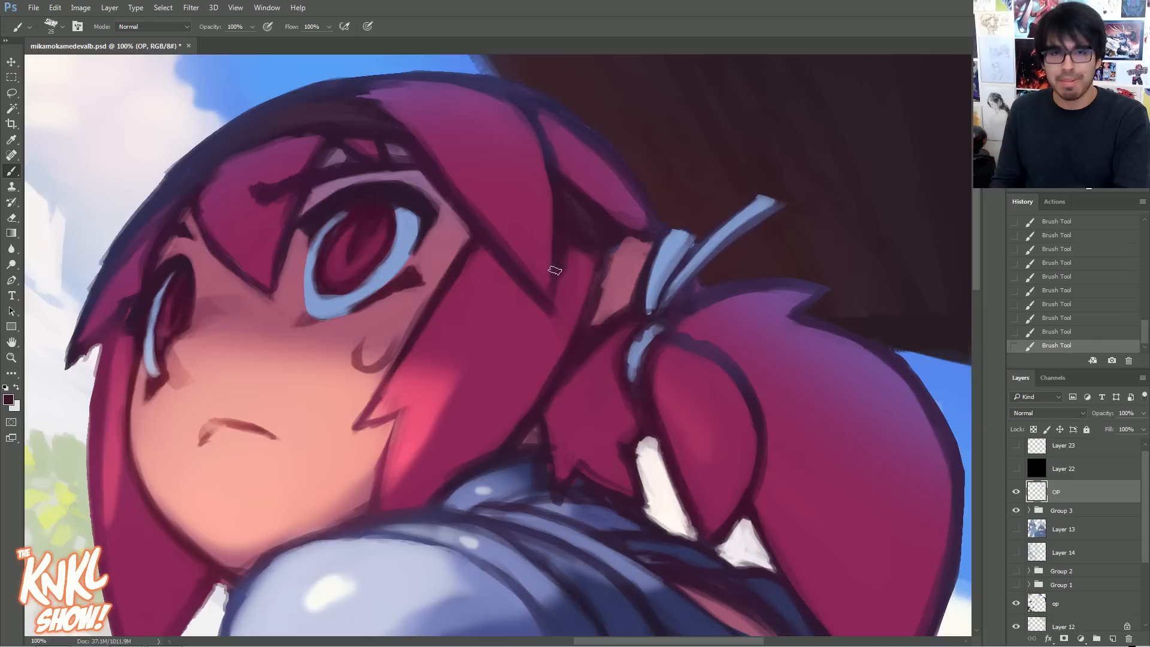
- Tidy the dark gap and outlines in the hair around the pink-haired girl's ear, varying the brush size
key("bracketright")
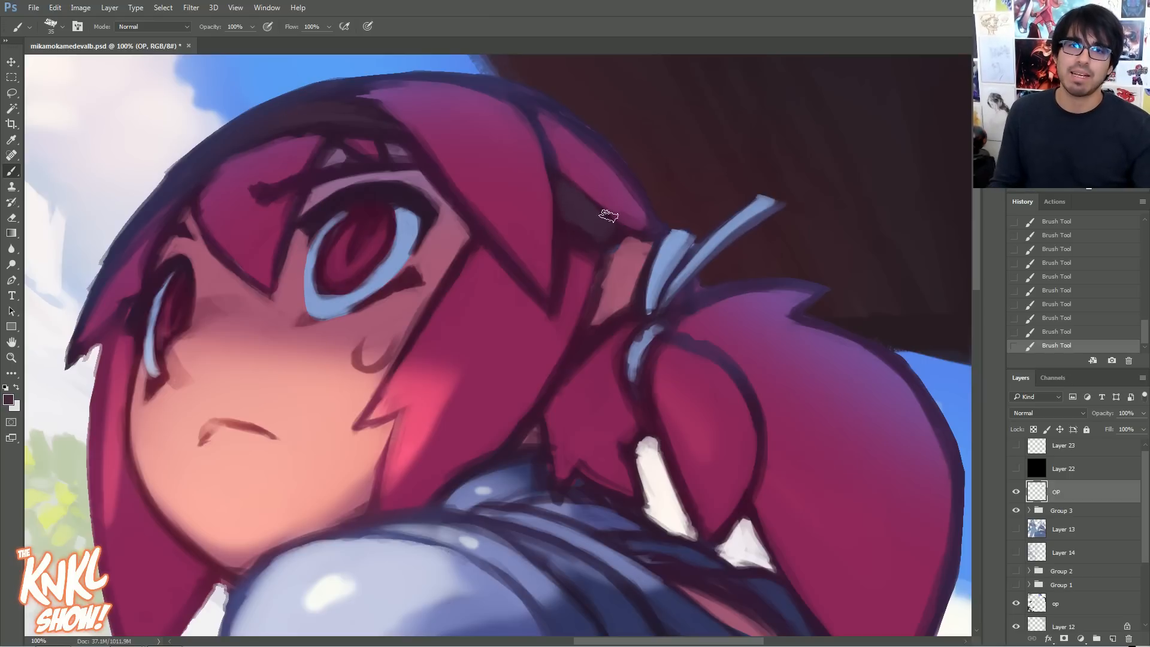
key("bracketleft")
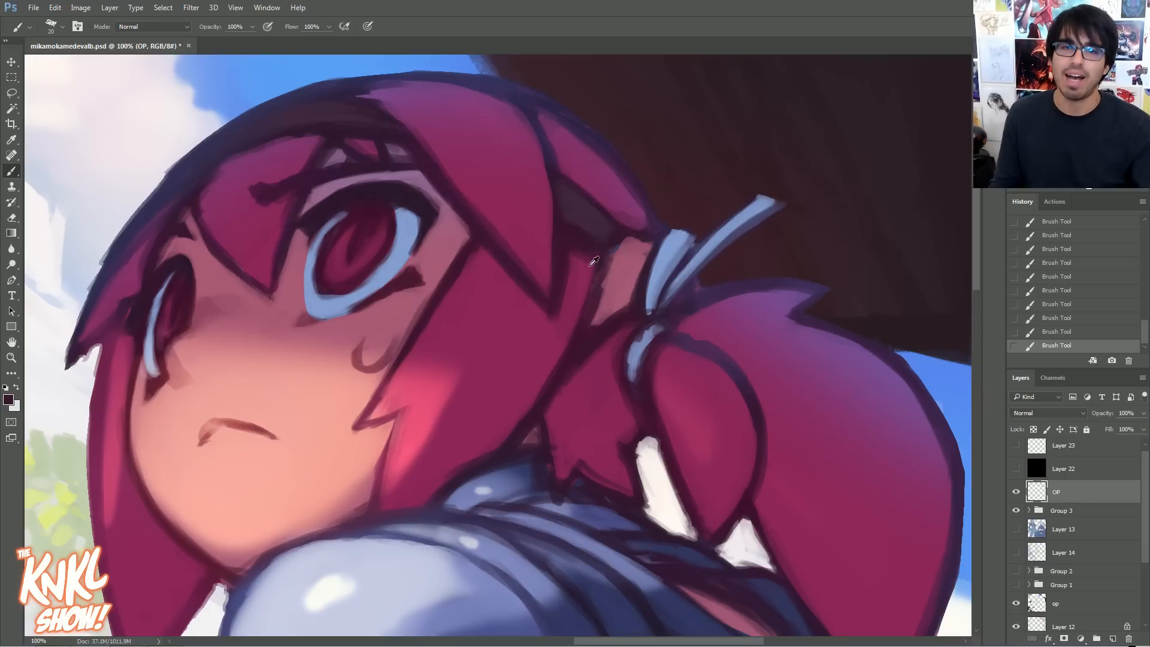
left_click_drag(603, 377, 642, 360)
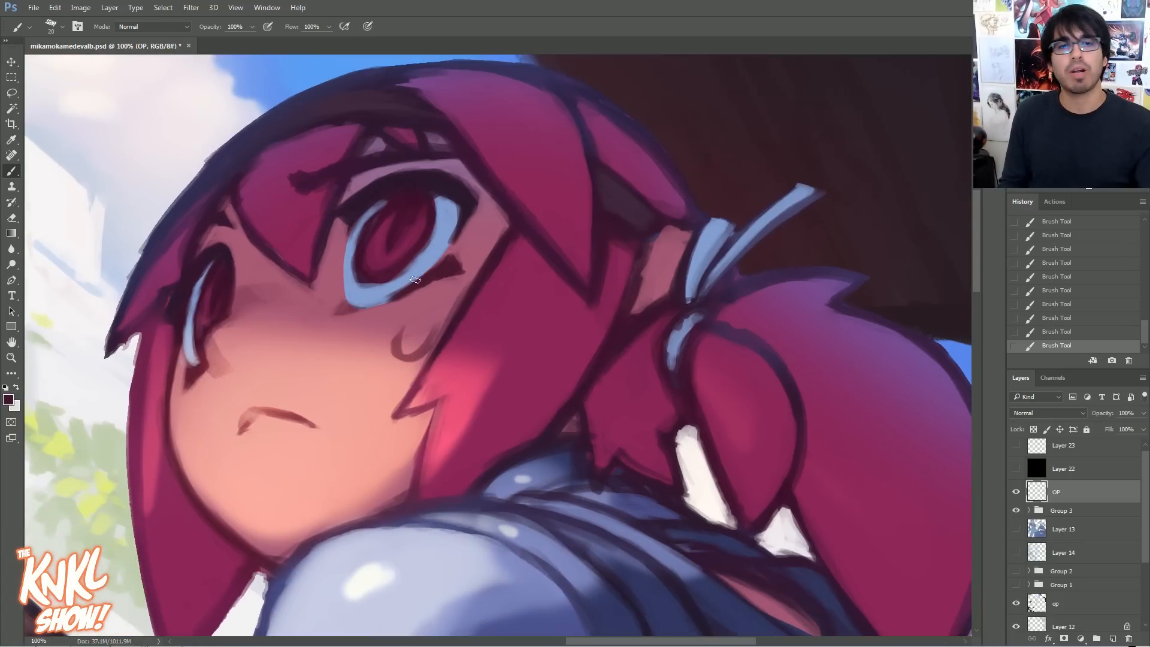
- Set the foreground colour to the dark plum #3f0e30 sampled from the line art near the ribbon
left_click(9, 400)
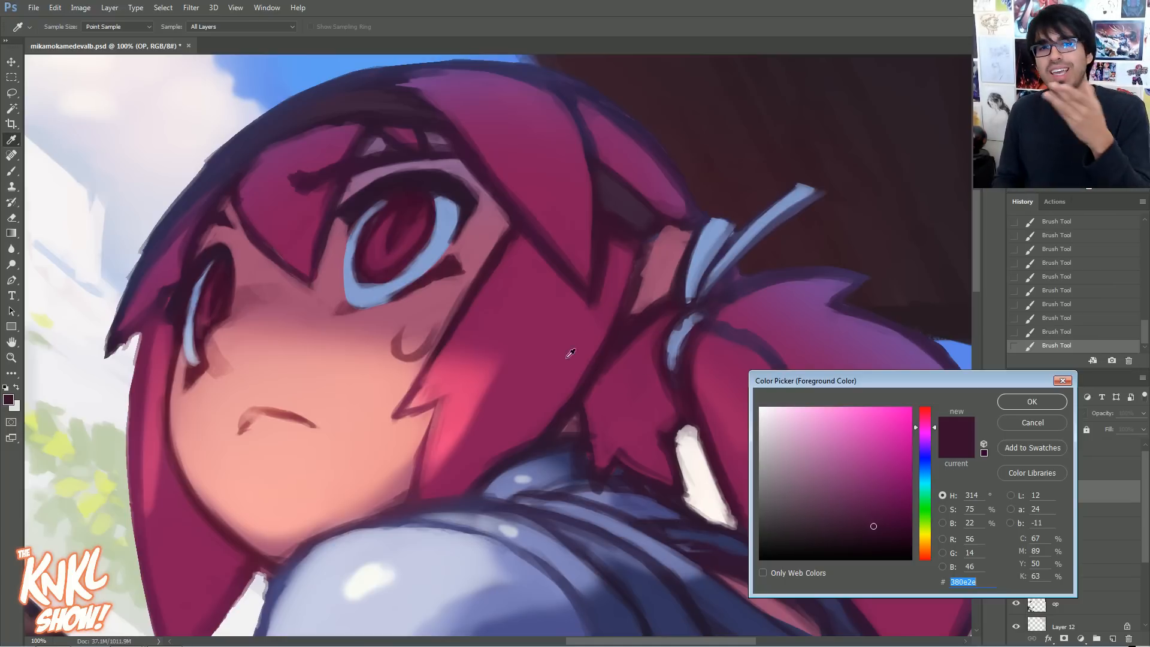
left_click(664, 346)
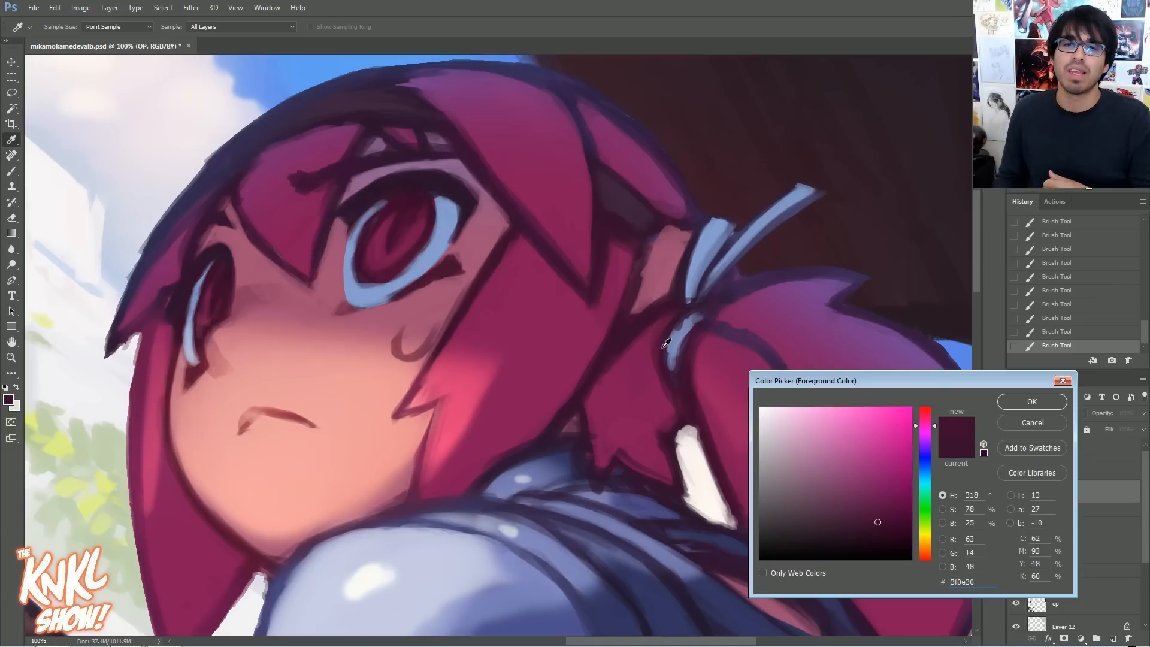
left_click(1024, 404)
key("b")
- Paint a dark maroon shadow into the hair lock below the ear with the brush enlarged to 40 px
key("bracketright")
key("bracketright")
key("bracketright")
key("bracketright")
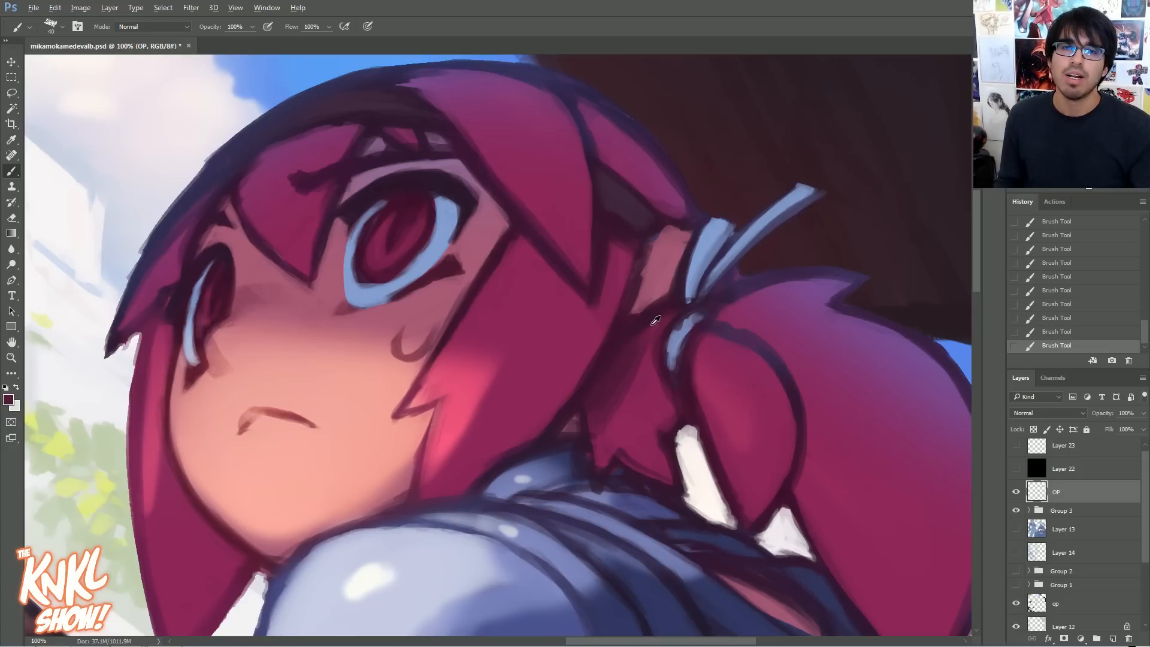
key("ctrl+plus")
left_click_drag(759, 334, 636, 303)
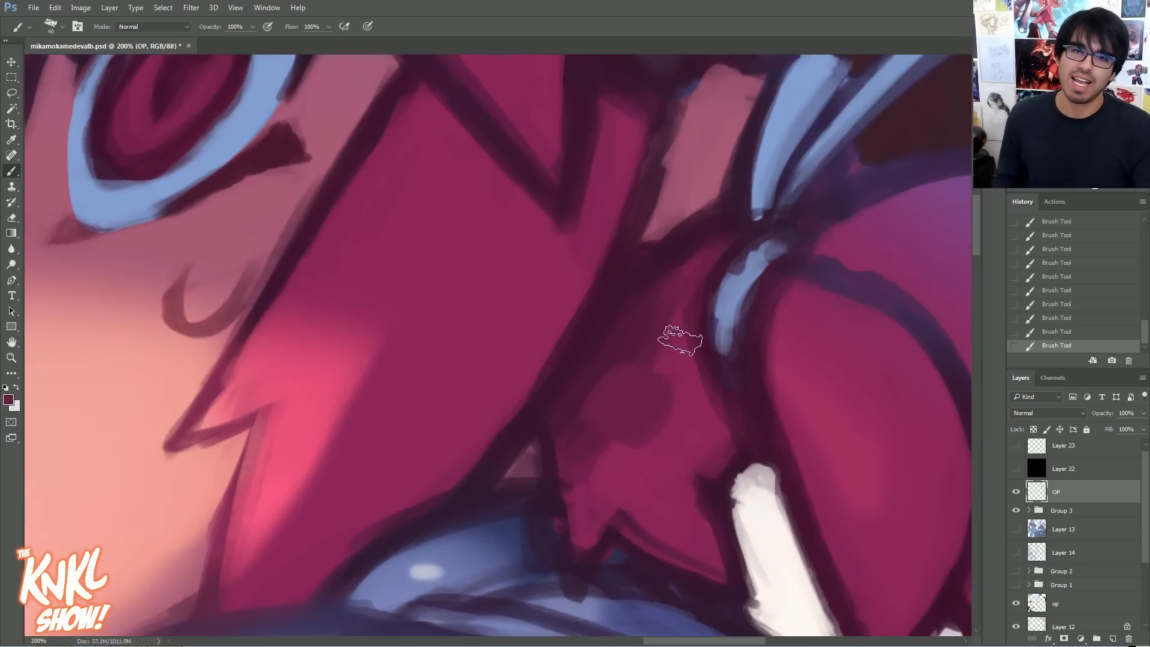
- Set the foreground to the more saturated maroon #670b45 and blend the shadow on the hair lock below the ear
left_click(9, 399)
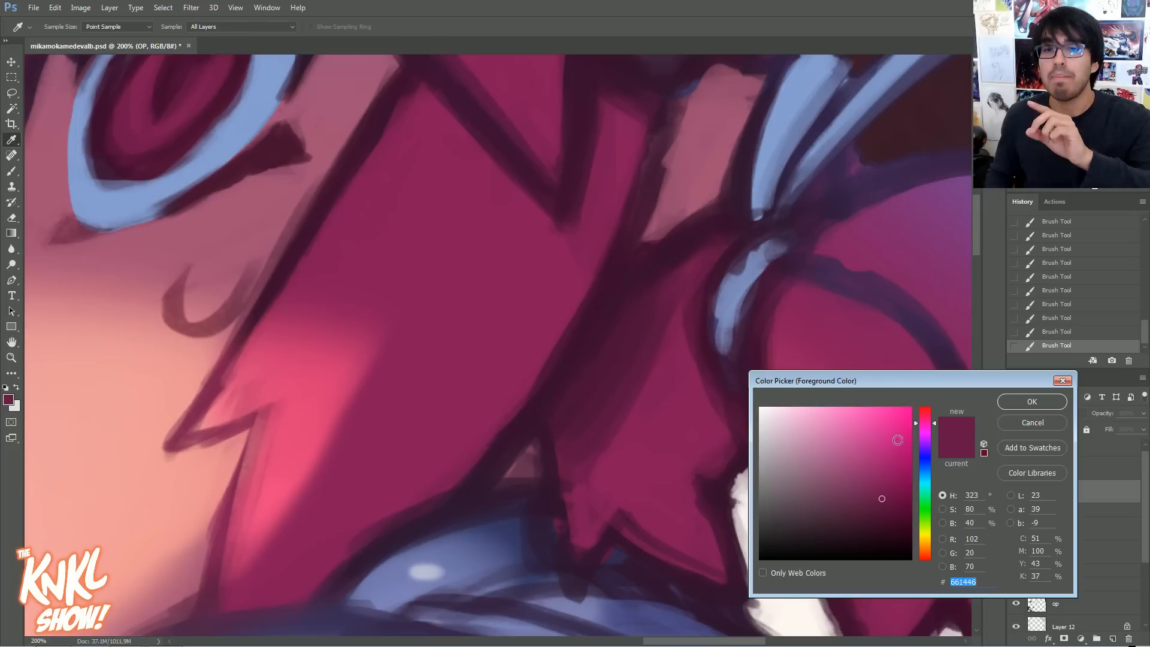
left_click(601, 424)
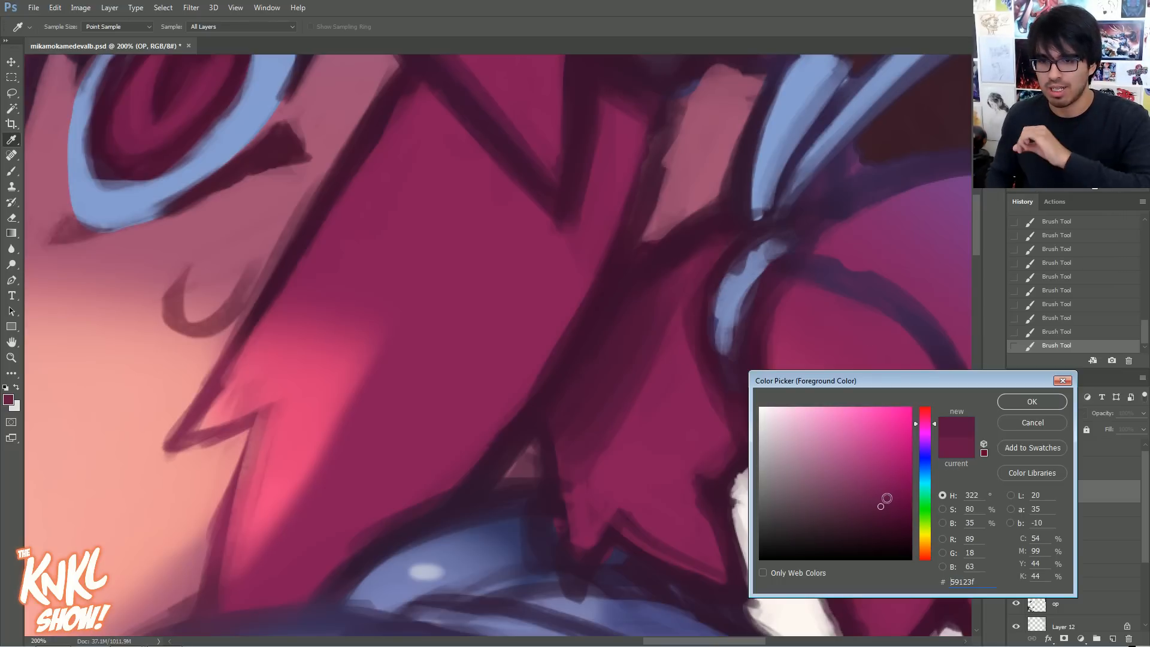
left_click(883, 505)
left_click_drag(883, 505, 893, 493)
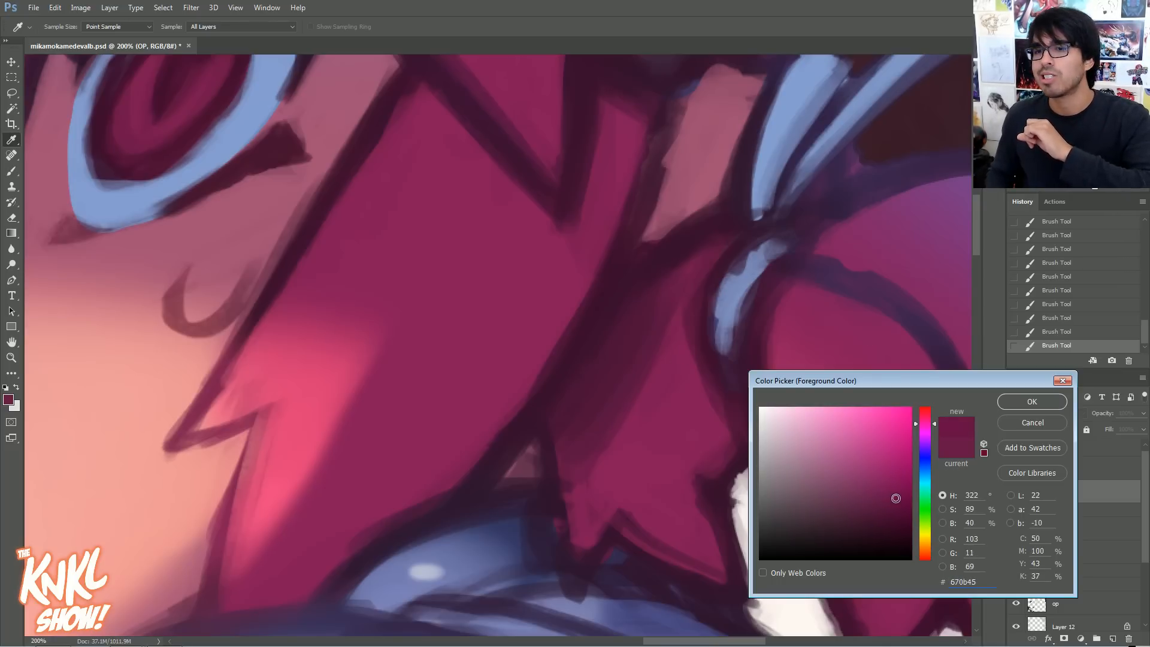
left_click(1026, 400)
key("b")
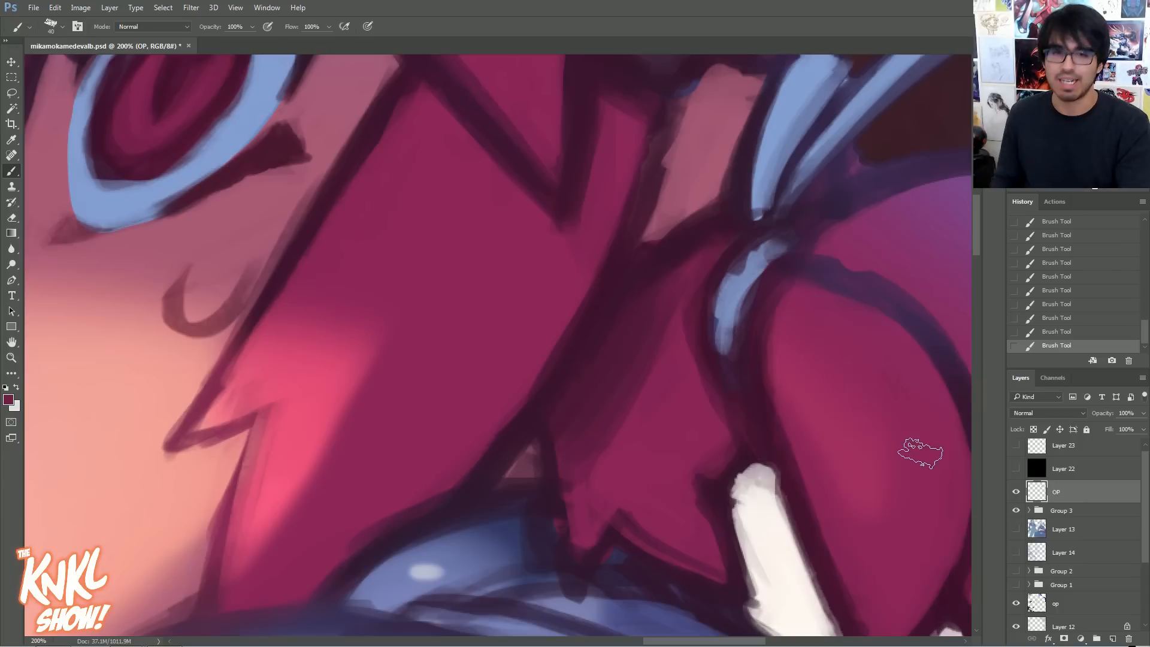
key("bracketleft")
key("bracketright")
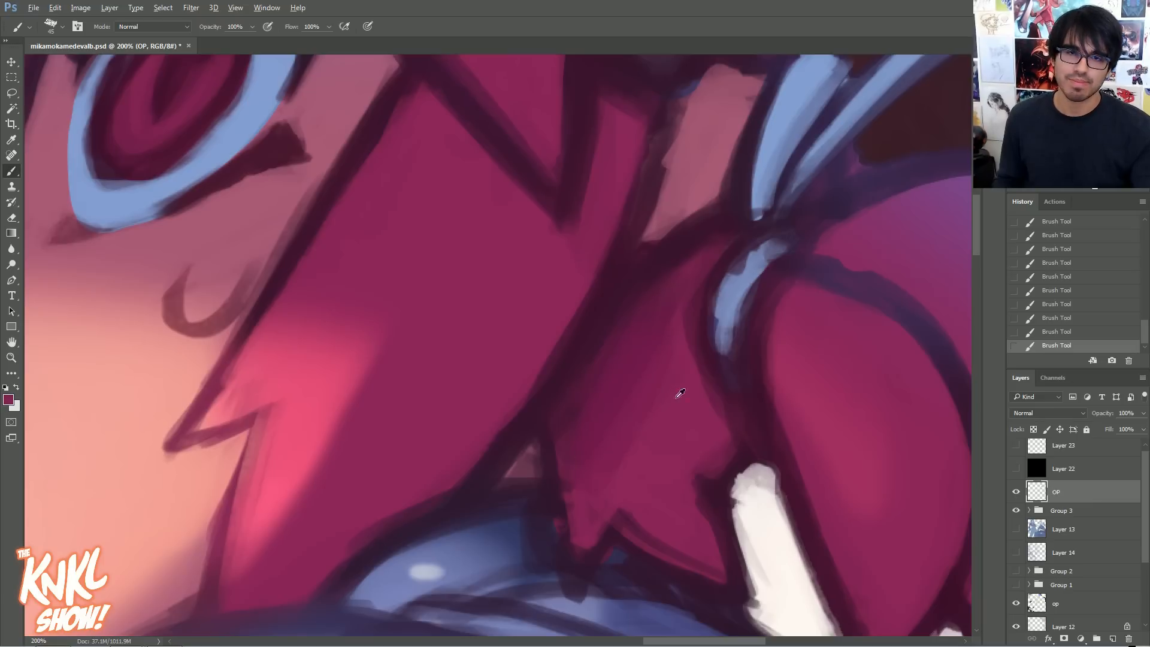
- Sample the magenta hair colour and refine the dark outline of the side hair below the ear with a 15 px brush
key("bracketleft")
key("bracketleft")
key("bracketleft")
key("bracketleft")
key("bracketleft")
key("bracketleft")
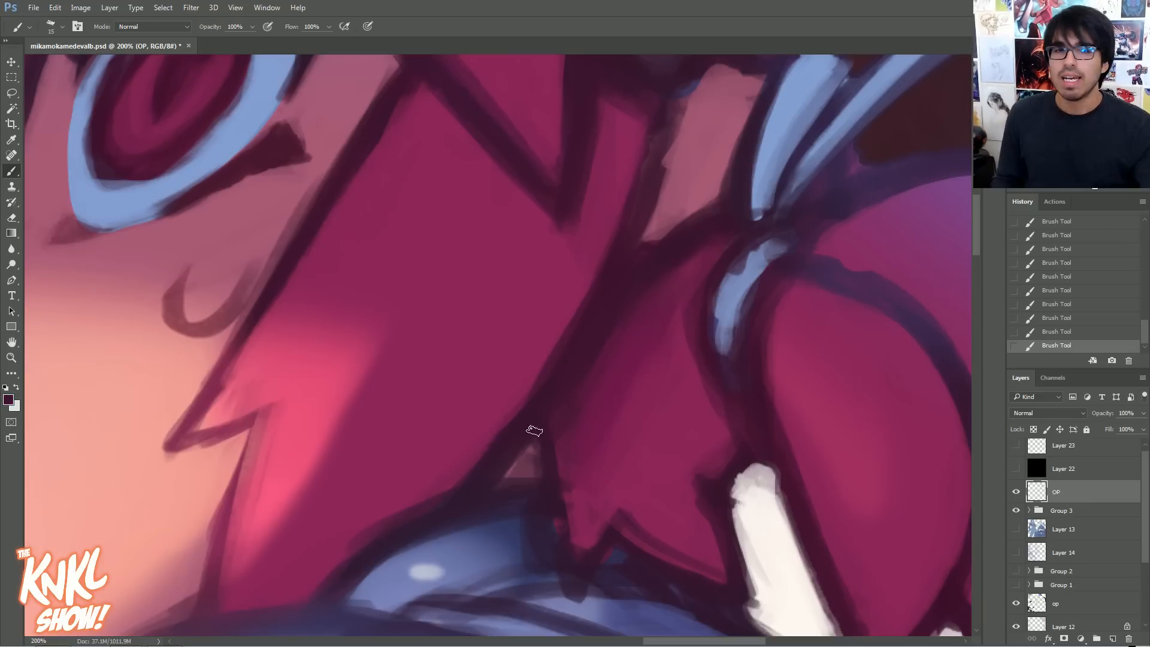
left_click(533, 353, "alt")
left_click_drag(465, 469, 566, 323)
key("ctrl+minus")
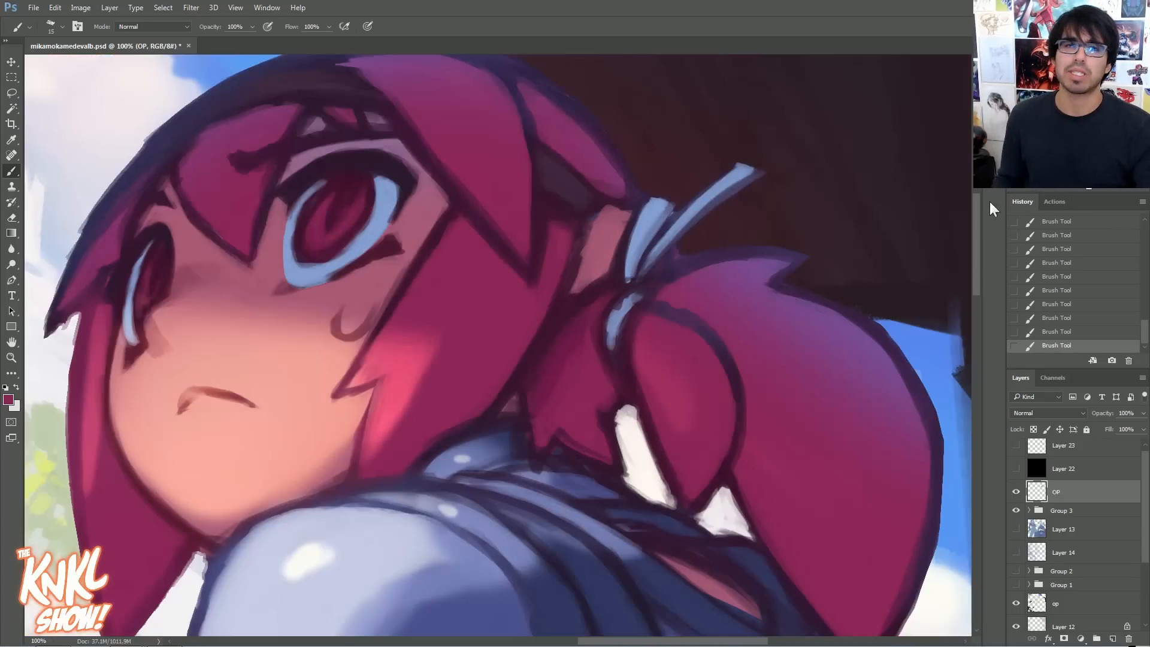
left_click_drag(464, 426, 616, 484)
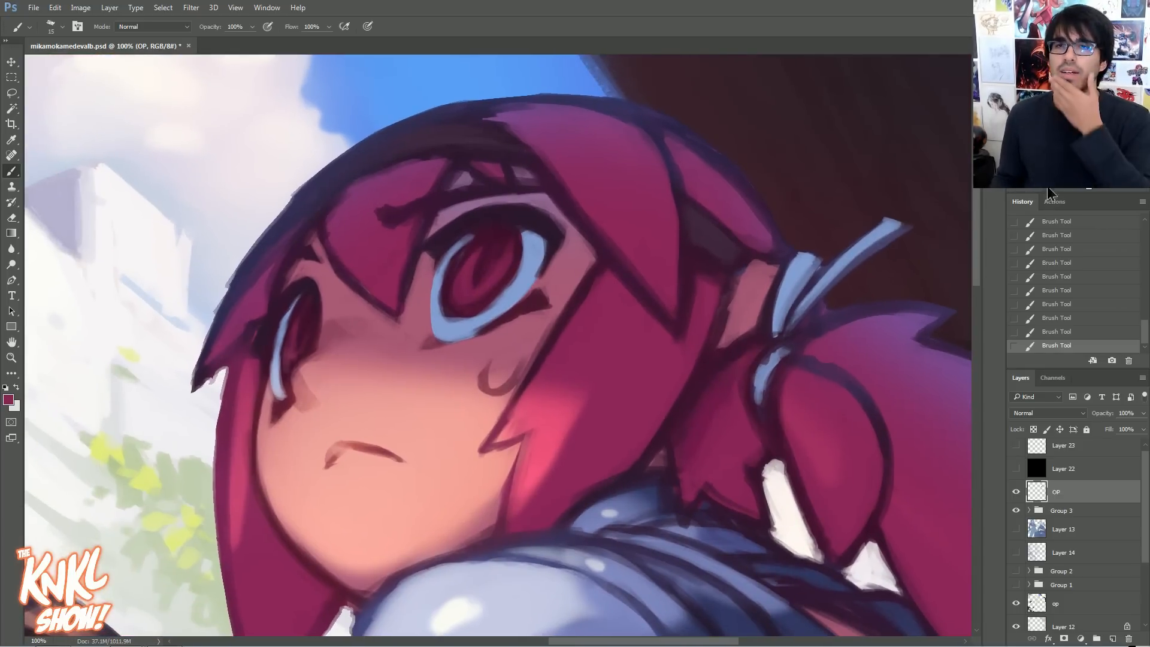
key("ctrl+minus")
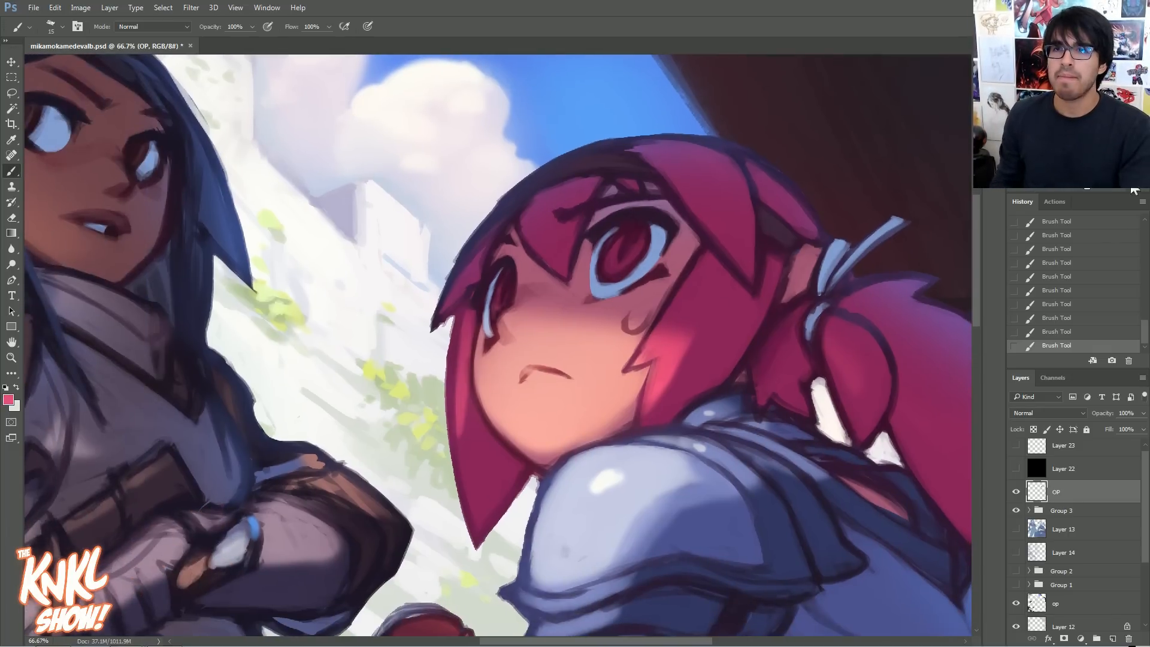
- Brush a bright pink #e13e79 highlight into the side hair lock beside the cheek with the 40 px brush
scroll(248, 434, "up", 1)
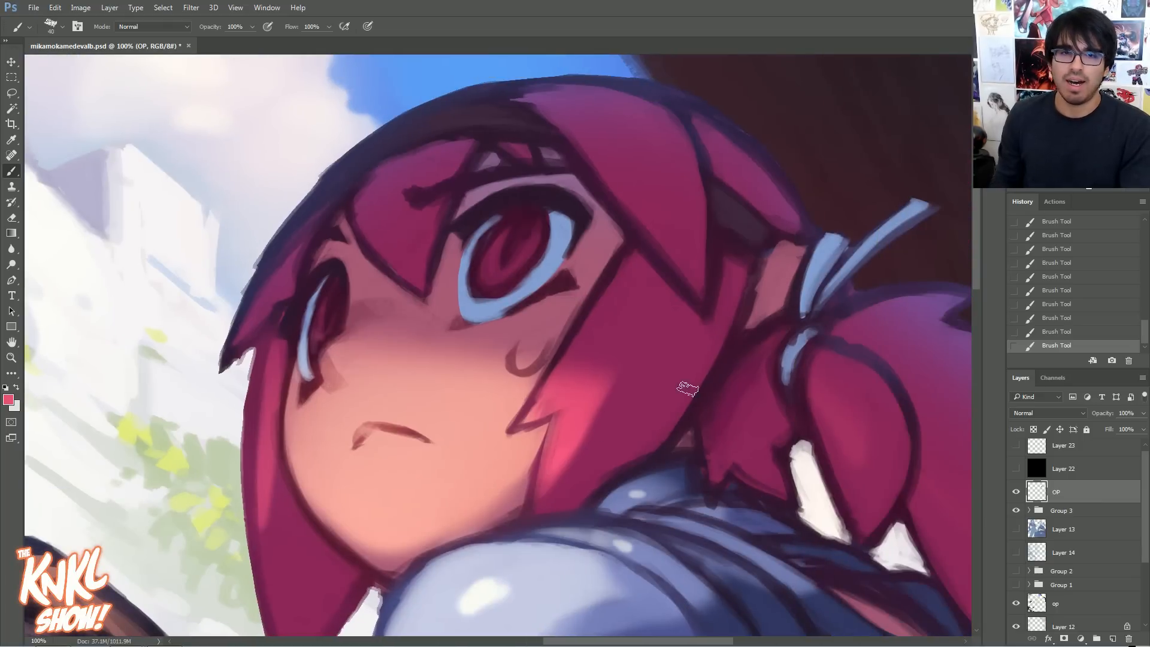
left_click(8, 400)
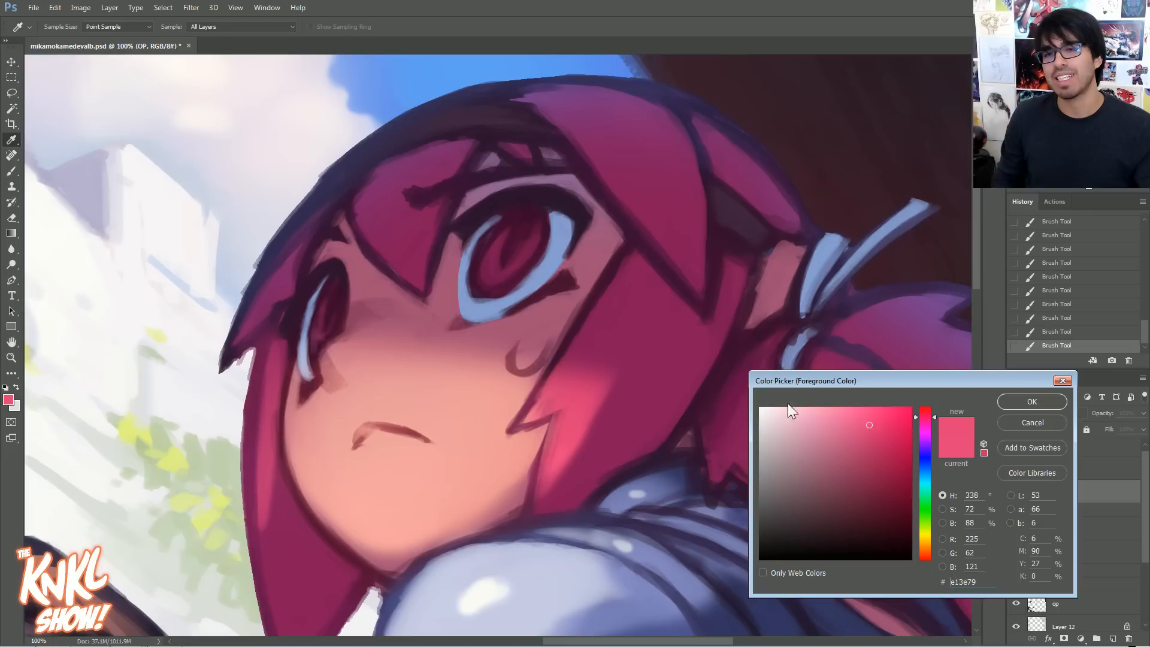
left_click(1031, 402)
left_click_drag(547, 492, 611, 393)
left_click_drag(585, 468, 562, 499)
left_click_drag(632, 386, 569, 497)
- Blend the edge of the pink highlight into the magenta hair with sampled hair colours and the brush reduced to 20 px
key("bracketleft")
key("bracketleft")
left_click_drag(643, 397, 590, 481)
left_click(634, 436, "alt")
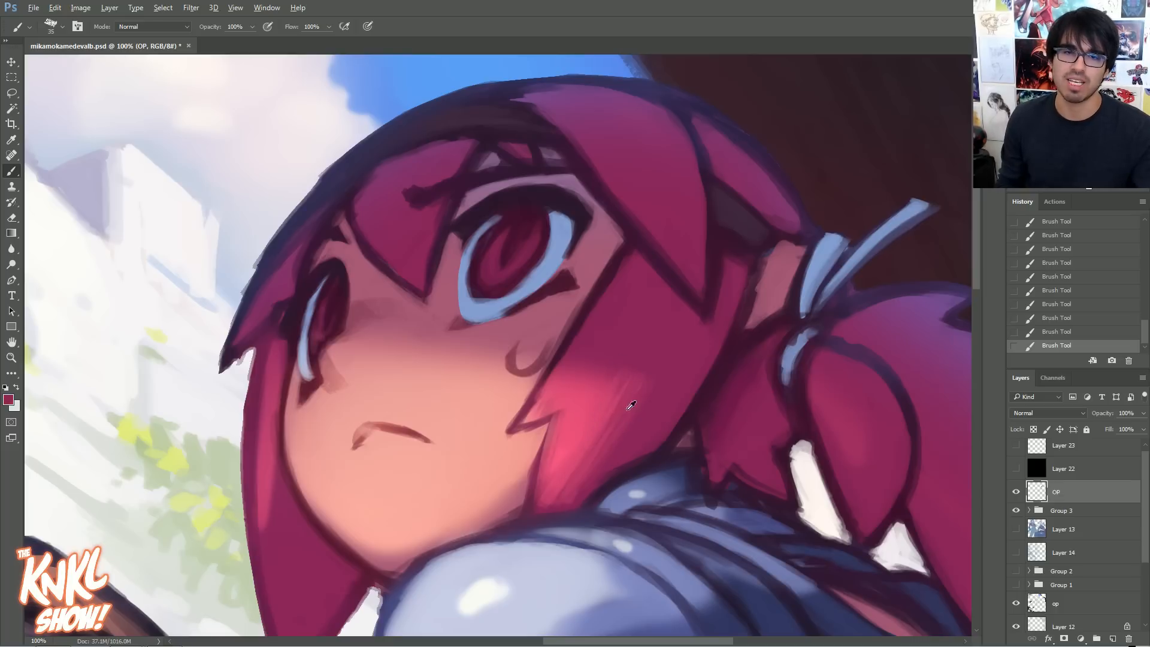
left_click(595, 446, "alt")
left_click_drag(601, 442, 580, 469)
left_click_drag(626, 379, 583, 461)
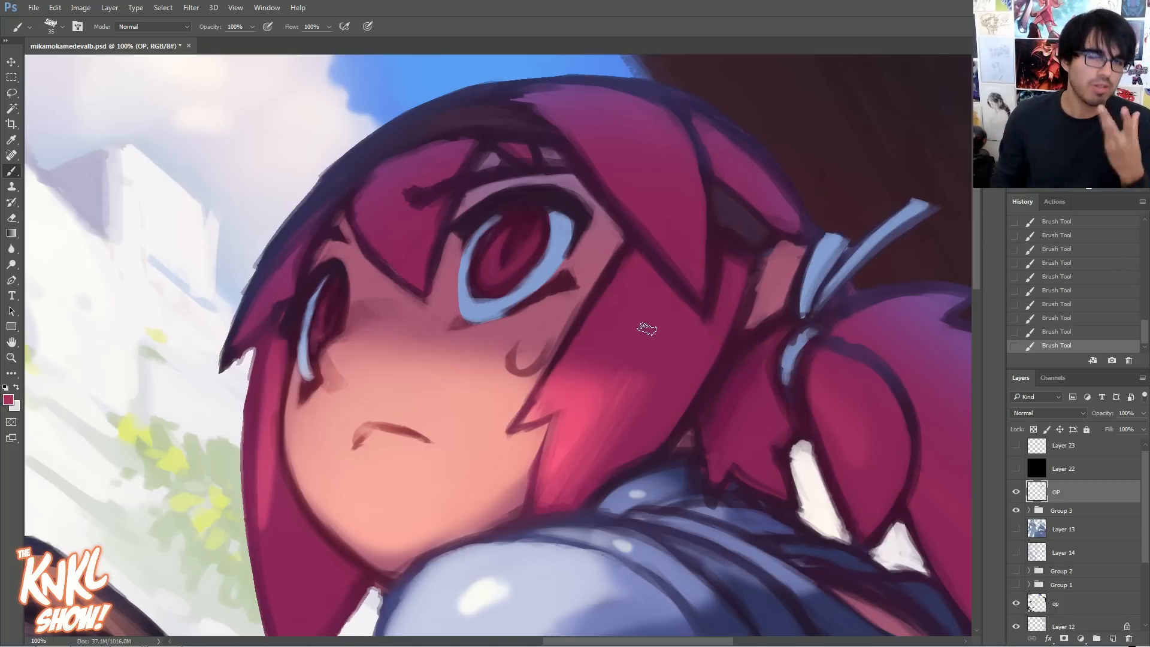
- Clean up the hair around the highlight with sampled magenta and a 50 px brush, and sample the dark plum shadow colour #540e3d
left_click(654, 407, "alt")
key("bracketright")
key("bracketright")
key("bracketright")
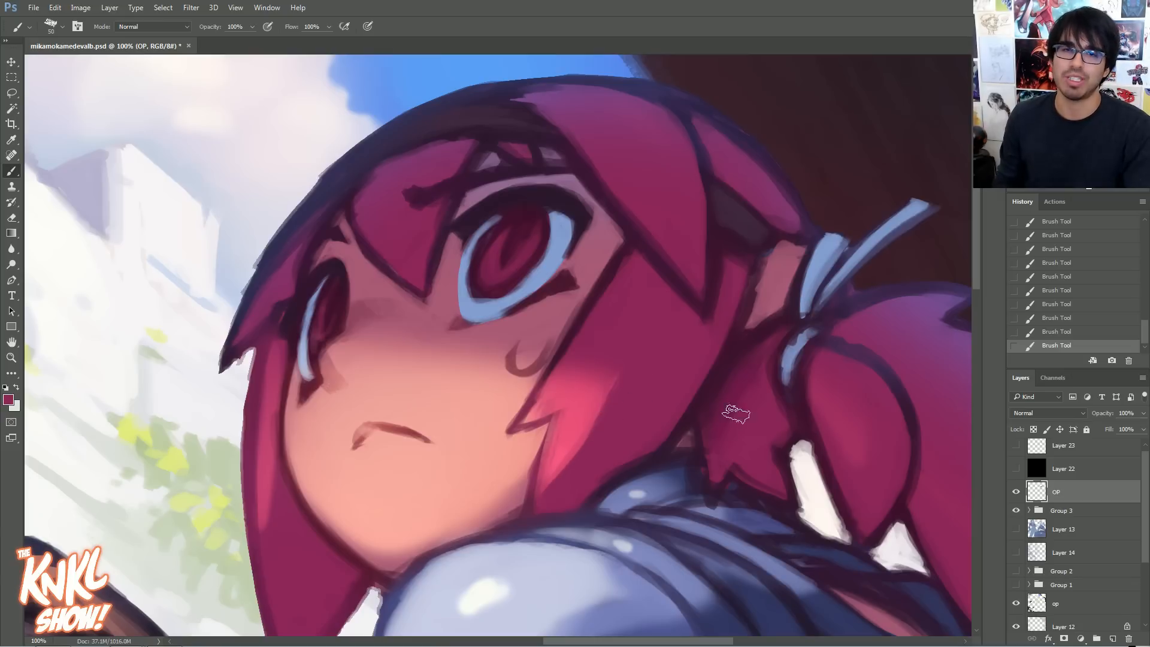
left_click(695, 430, "alt")
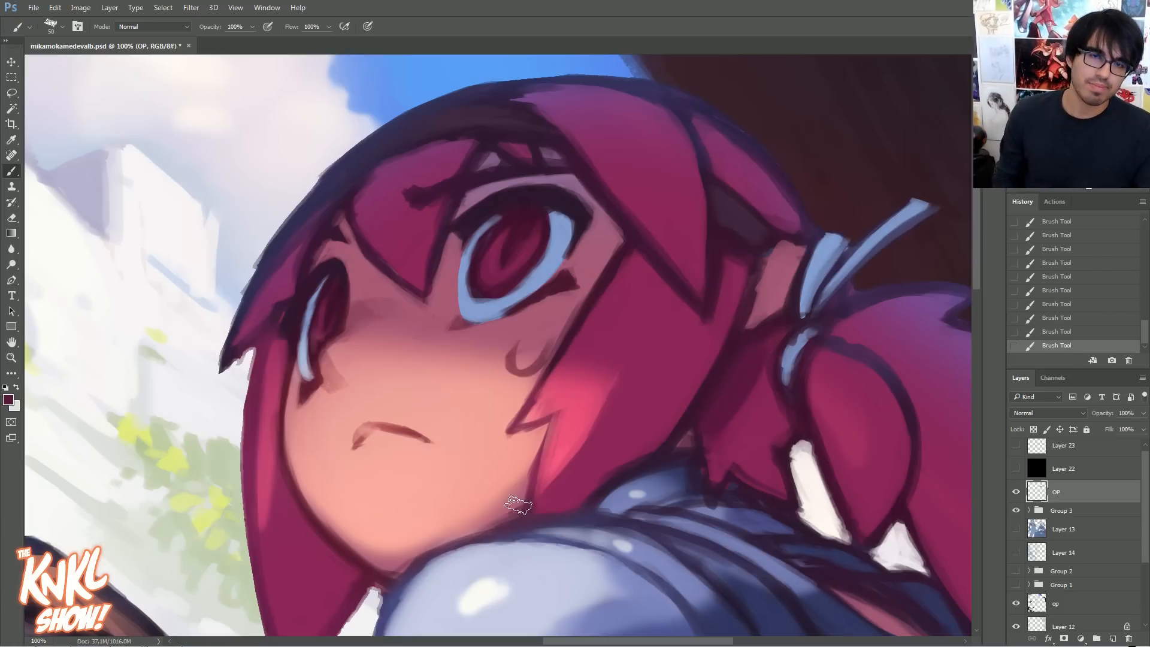
left_click(1129, 187)
left_click_drag(1097, 114, 1099, 117)
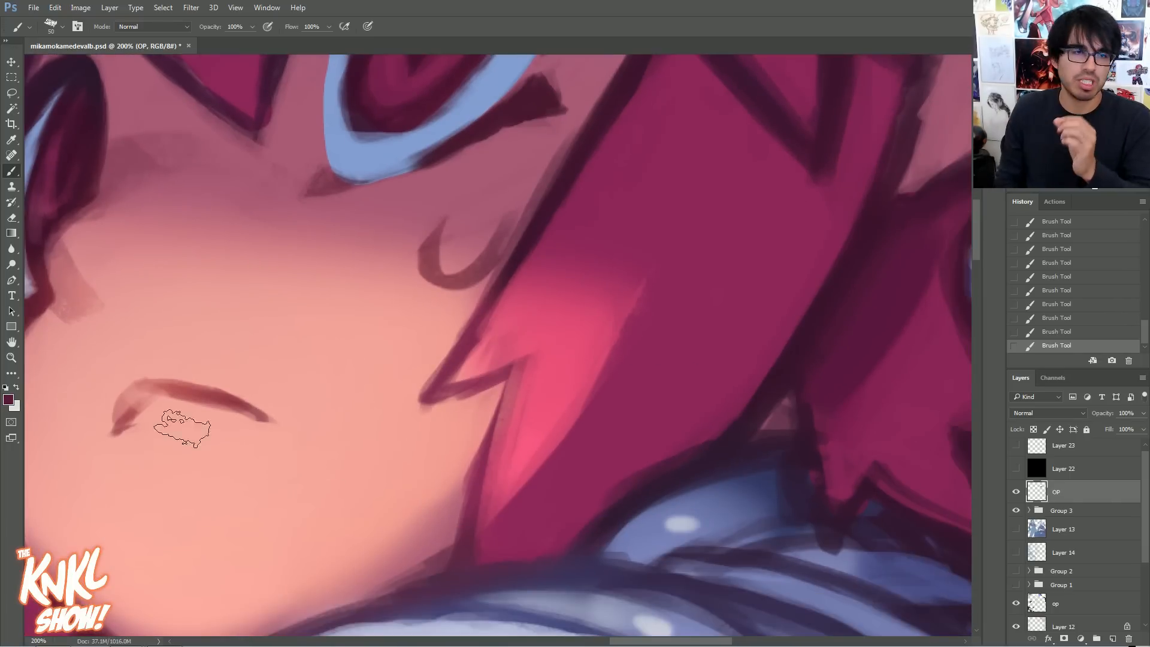
- Set the foreground colour to the saturated pink #d21761, starting from the highlight's edge colour in the hair lock
left_click(8, 399)
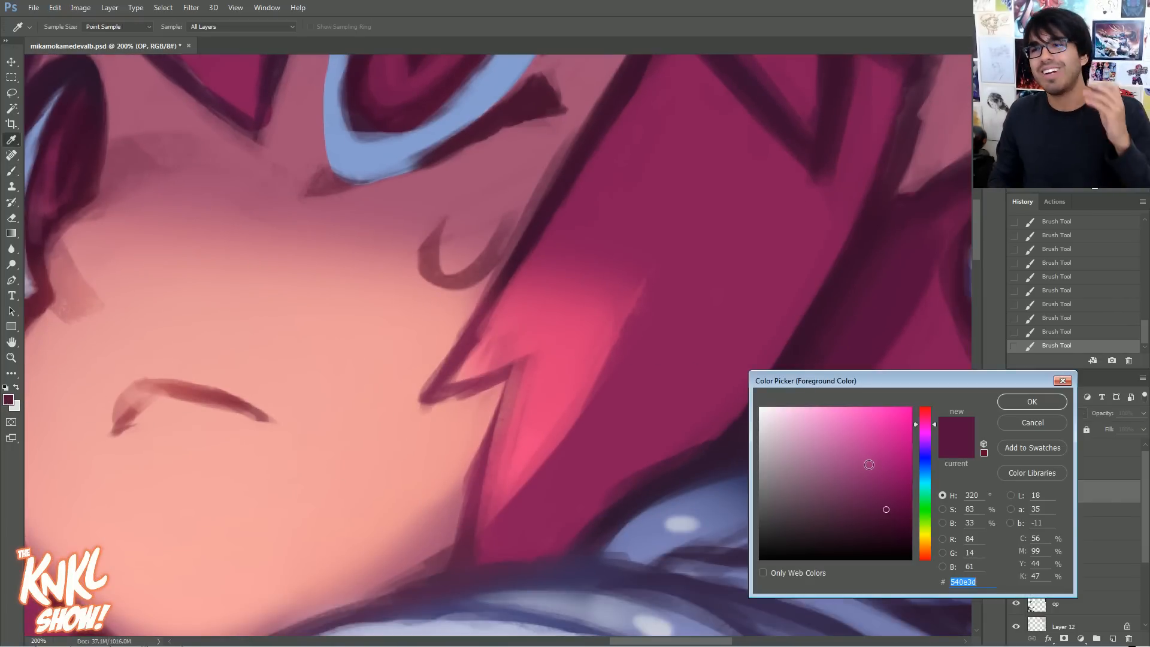
left_click(566, 418)
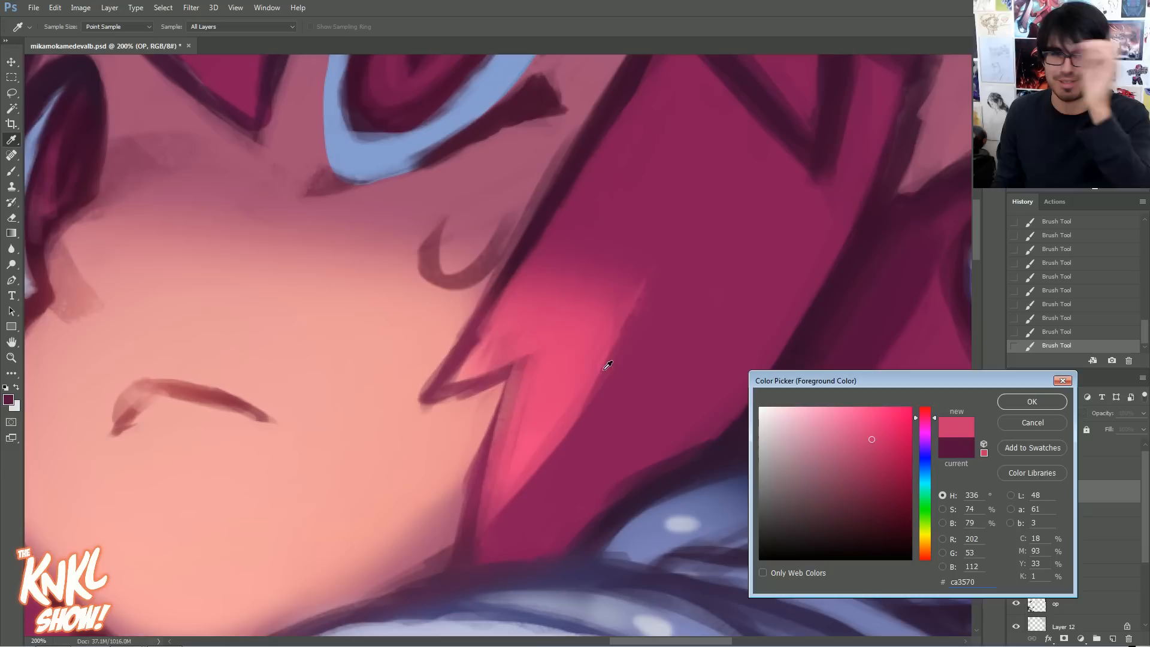
left_click(885, 433)
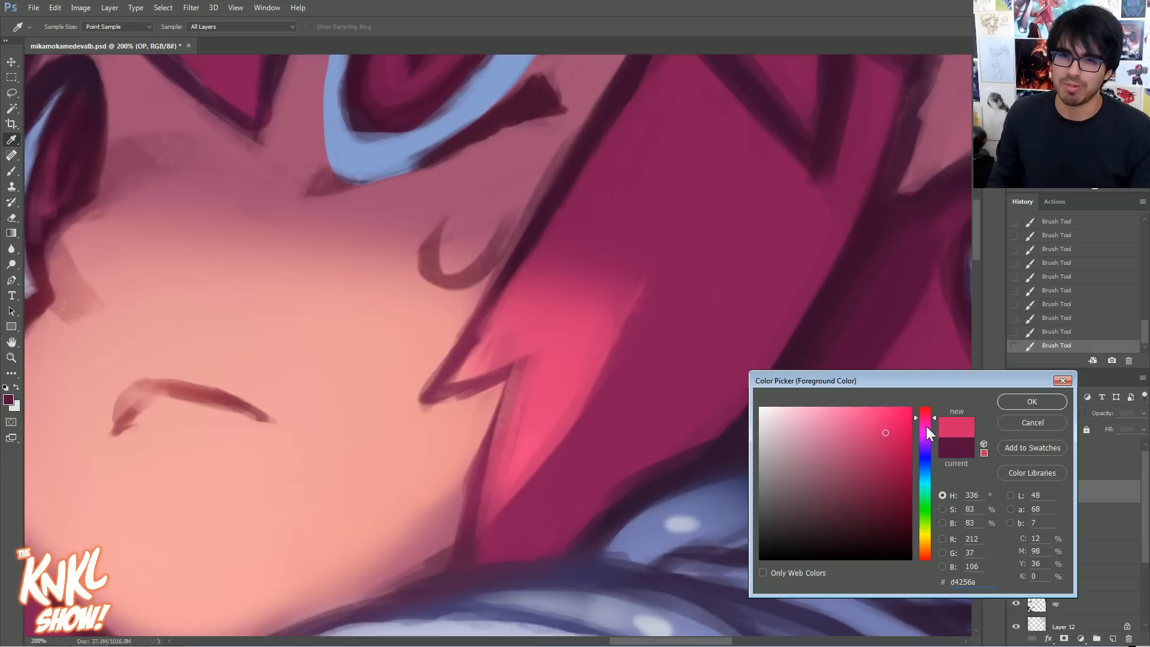
left_click(894, 434)
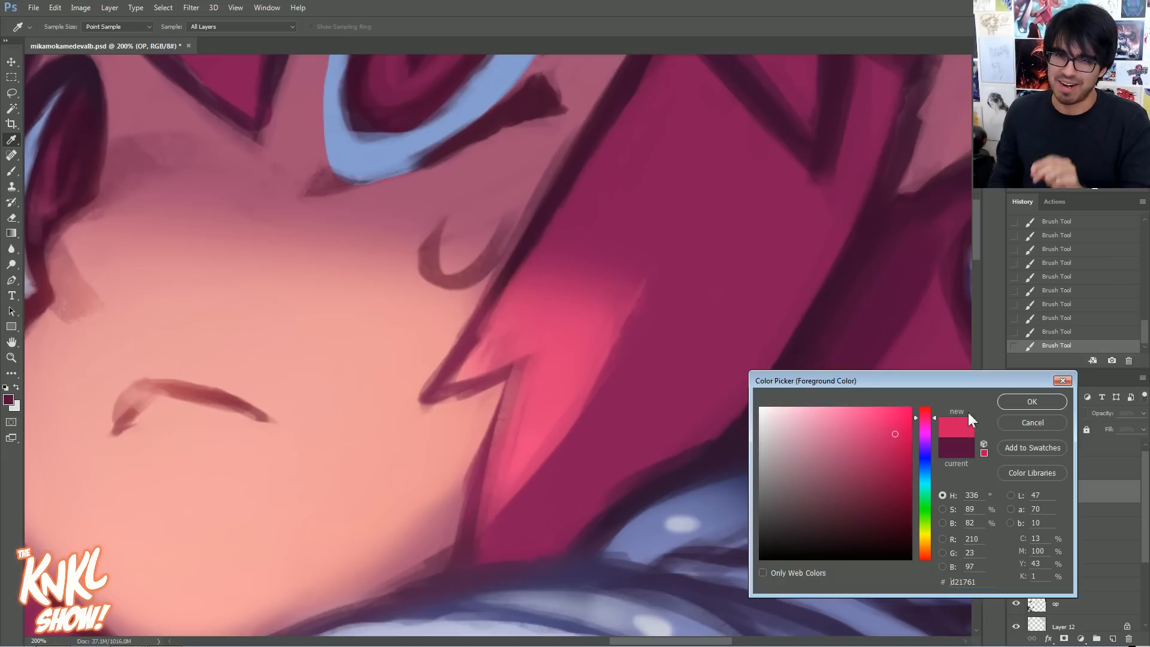
left_click(1032, 401)
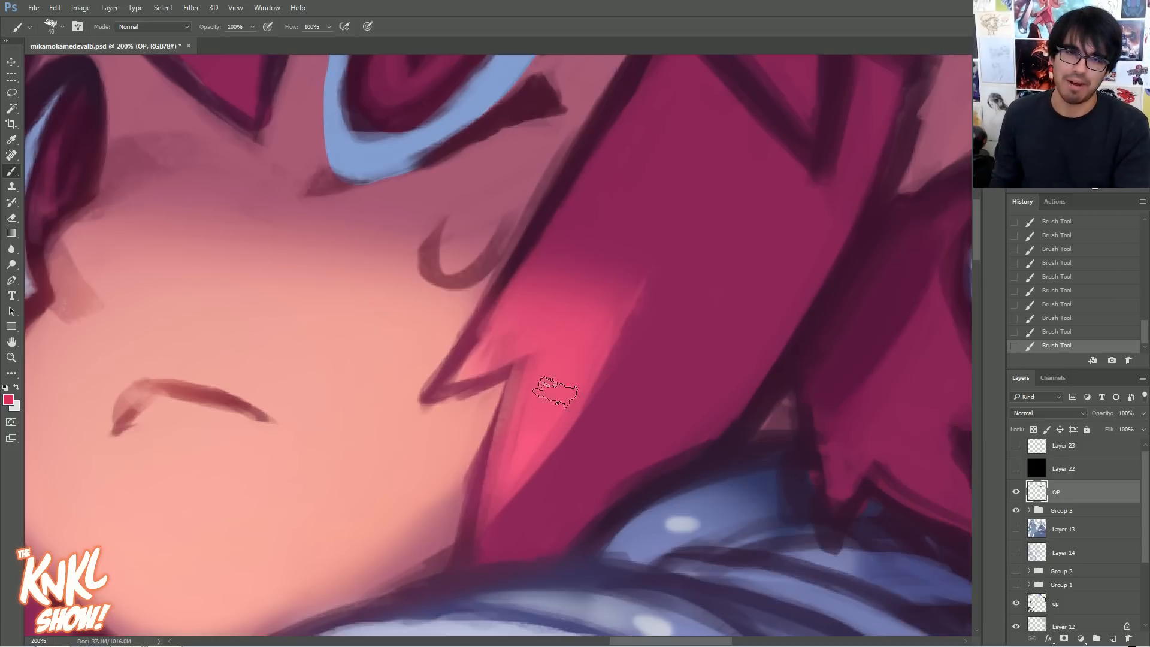
- Outline the top and outer edge of the hair highlight with a thin saturated pink rim using a 10 px brush
key("bracketleft")
key("bracketleft")
key("bracketleft")
key("bracketright")
mouse_move(637, 309)
left_mouse_down()
mouse_move(650, 275)
mouse_move(553, 296)
mouse_move(589, 292)
left_mouse_up()
key("bracketleft")
key("bracketleft")
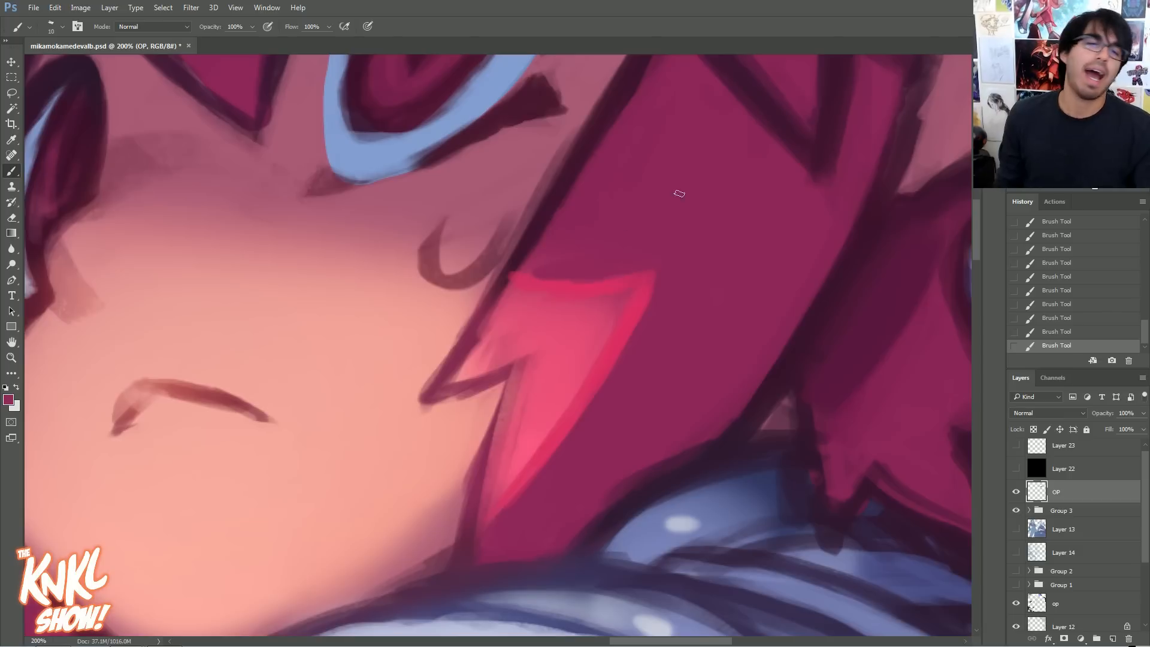
- Compare the hair's base magenta, highlight pink and saturated rim colours in the colour picker, keeping the current foreground colour
left_click(12, 404)
left_click_drag(876, 481, 879, 466)
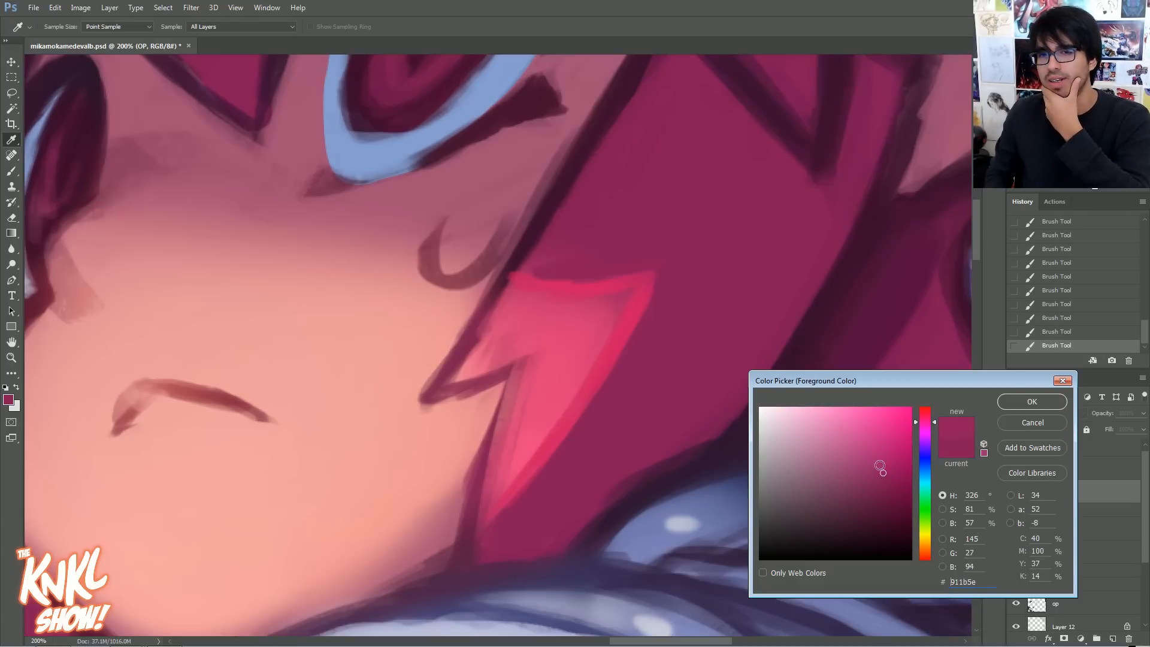
left_click(549, 393)
left_click(863, 423)
left_click(626, 321)
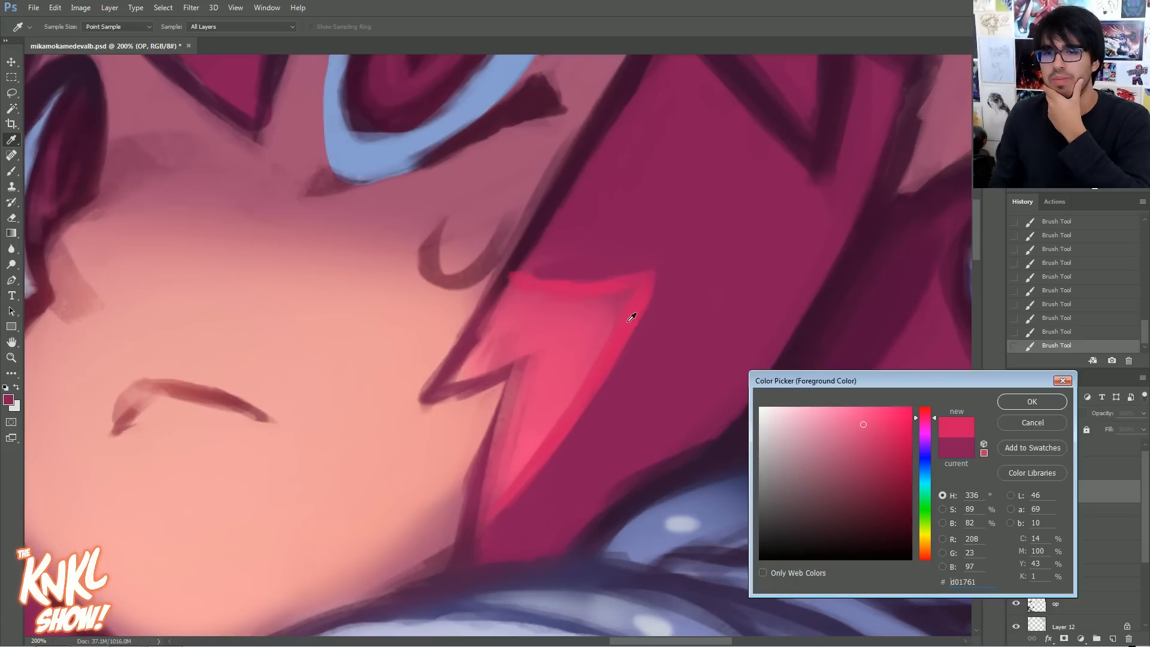
left_click_drag(900, 437, 899, 441)
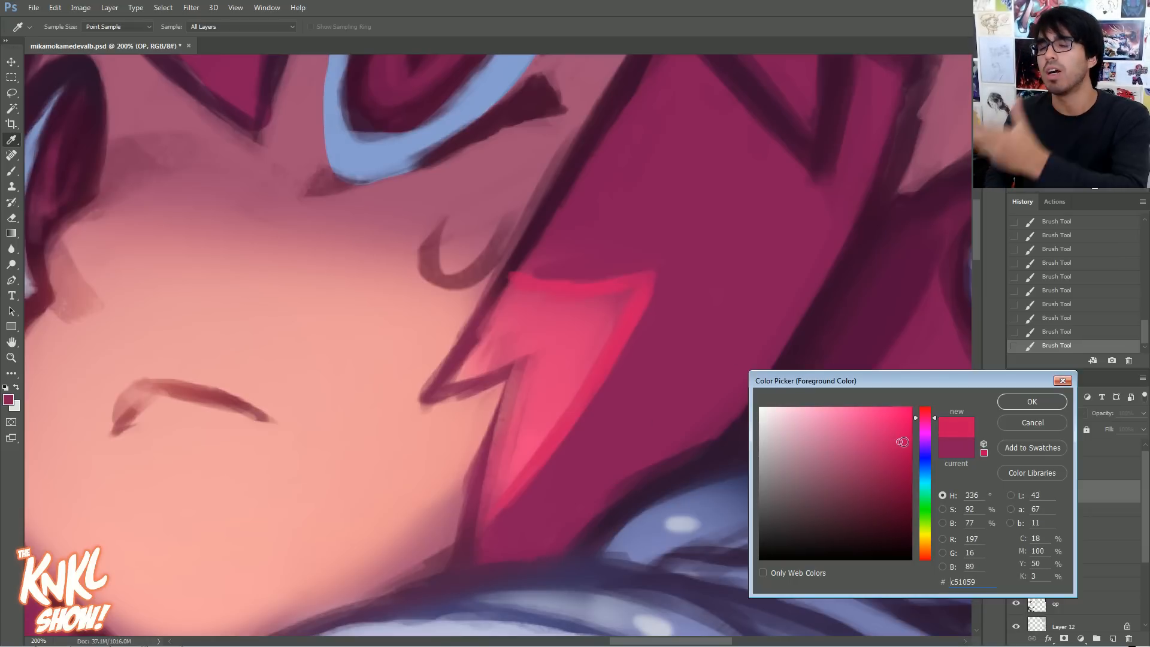
left_click(1006, 424)
- Blend the saturated rim into the tip of the hair highlight with the brush enlarged to 30 px
key("]")
key("]")
left_click_drag(626, 302, 628, 298)
left_click(636, 289, "alt")
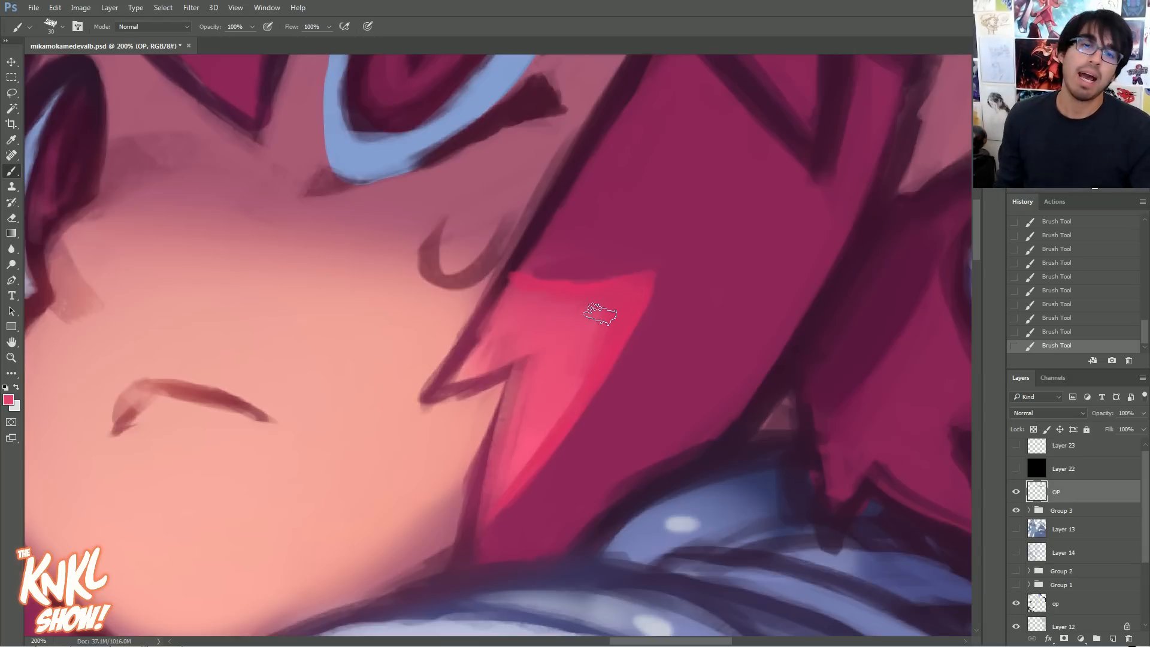
- Refine the highlight's top edge and fill its inner area with sampled pinks using a 20 px brush
left_click(558, 328, "alt")
key("bracketleft")
key("bracketleft")
left_click(556, 265, "alt")
left_click_drag(527, 271, 595, 267)
left_click(561, 304, "alt")
mouse_move(506, 312)
left_mouse_down()
mouse_move(492, 332)
mouse_move(510, 291)
mouse_move(506, 351)
left_mouse_up()
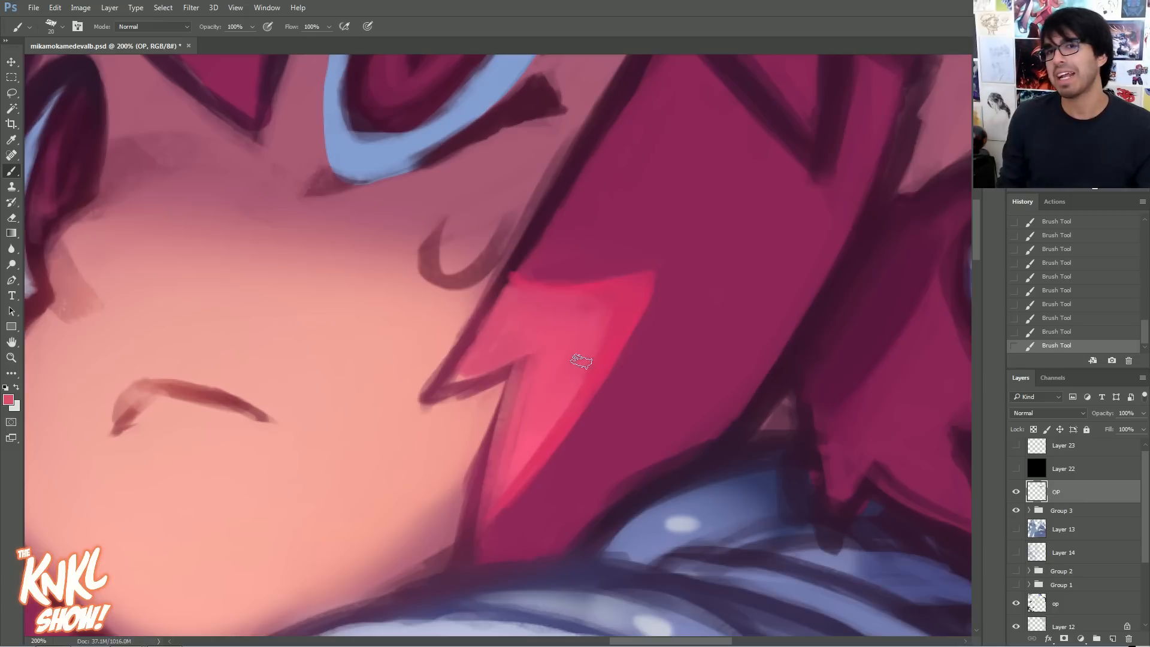
- Paint over the dark line art along the face side of the hair highlight with saturated pink
key("ctrl+minus")
key("ctrl+minus")
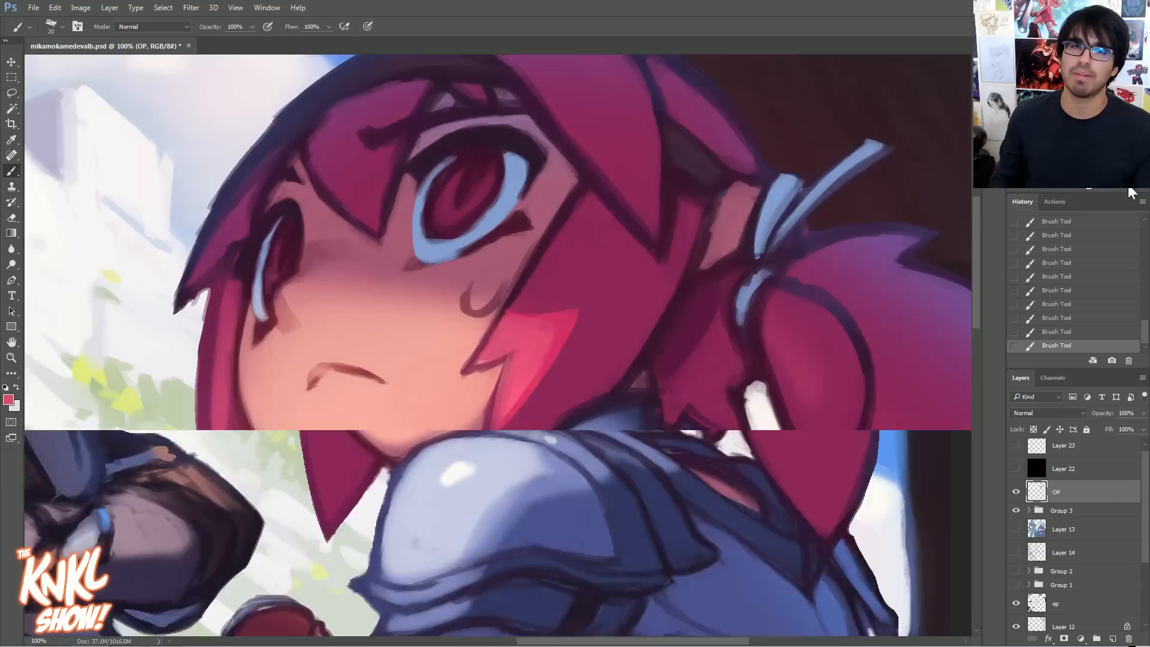
key("ctrl+plus")
left_click(8, 399)
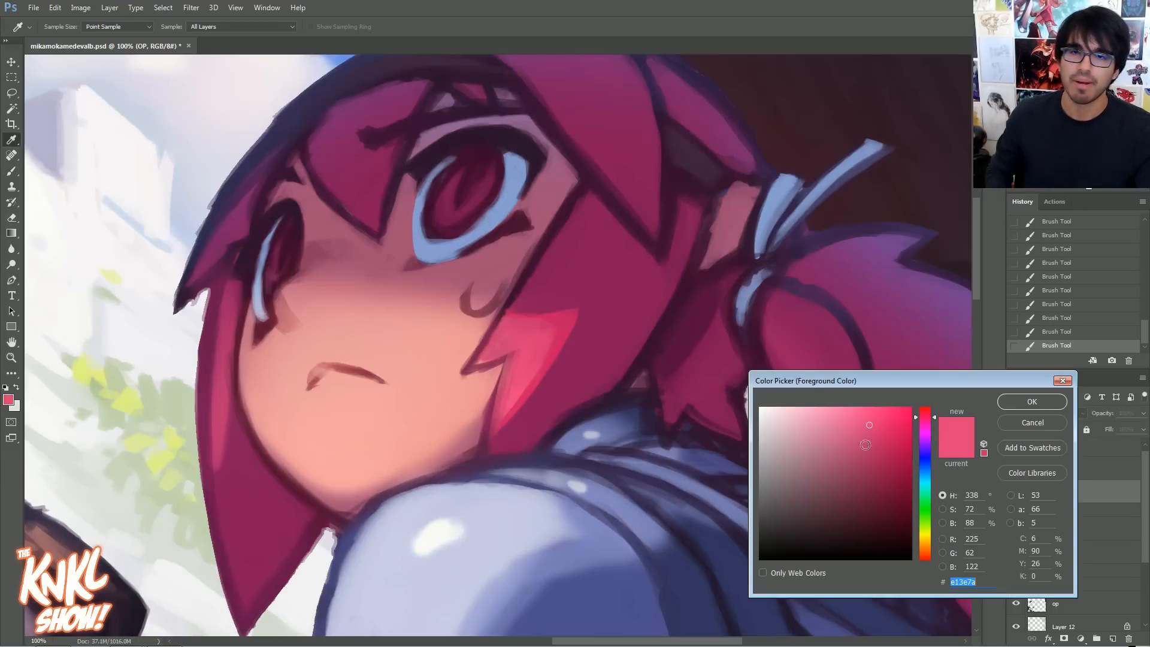
key("Escape")
key("bracketright")
key("bracketright")
key("bracketright")
mouse_move(527, 365)
left_mouse_down()
mouse_move(496, 373)
mouse_move(529, 375)
left_mouse_up()
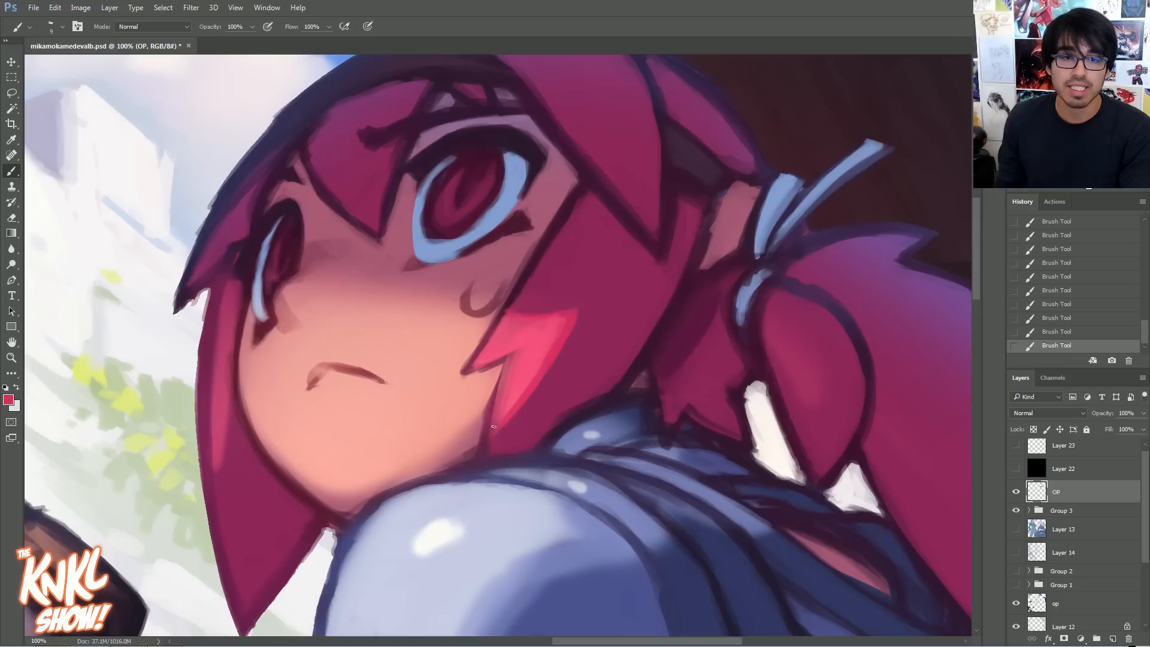
- Fill the highlight's pointed tip with sampled bright pink and clean its edge against the cheek with a 10 px brush
key("bracketright")
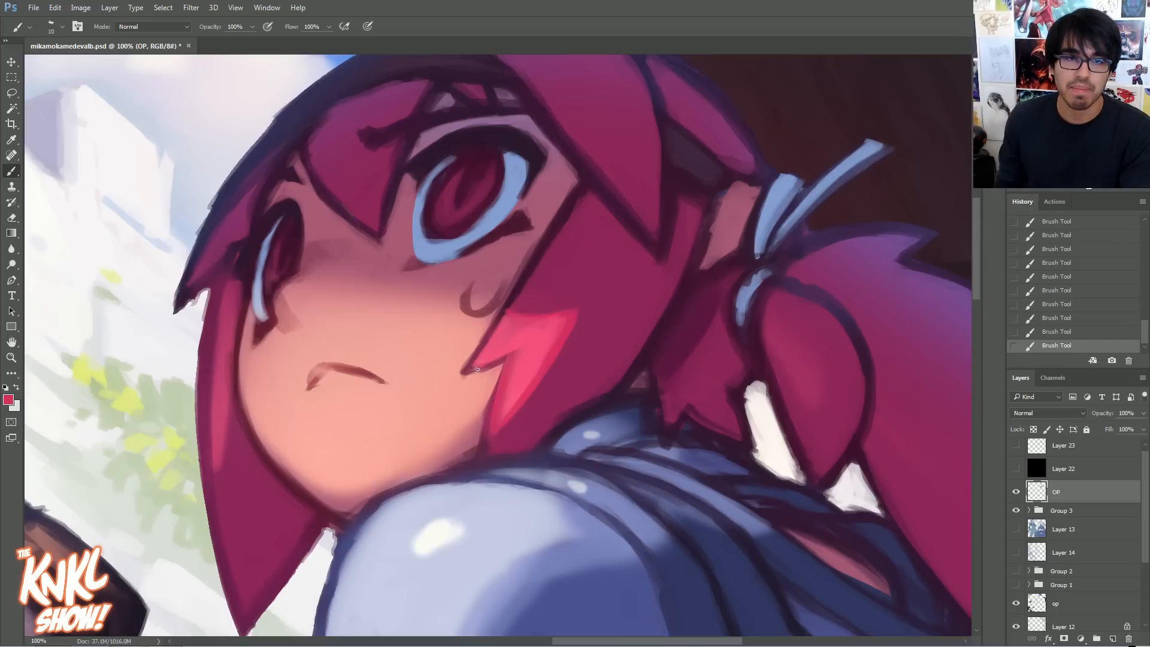
key("bracketright")
key("bracketright")
left_click(522, 346, "alt")
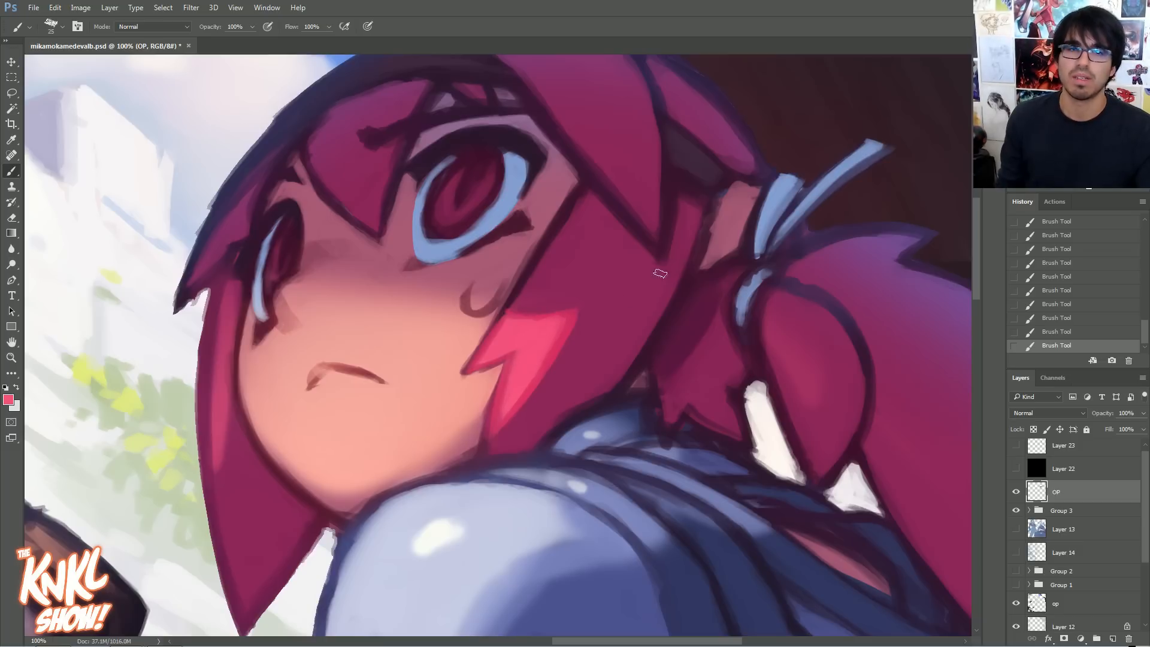
key("bracketleft")
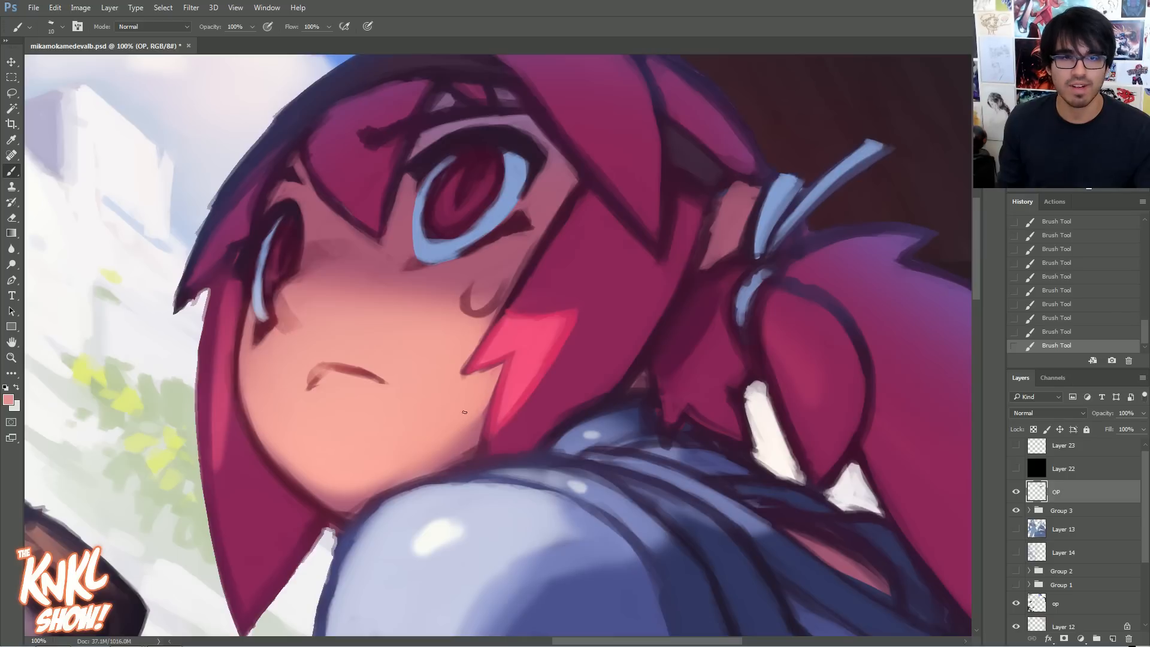
- Paint over the line art of the blue collar below the side hair with sampled magenta, blue and navy tones
left_click_drag(465, 412, 599, 338)
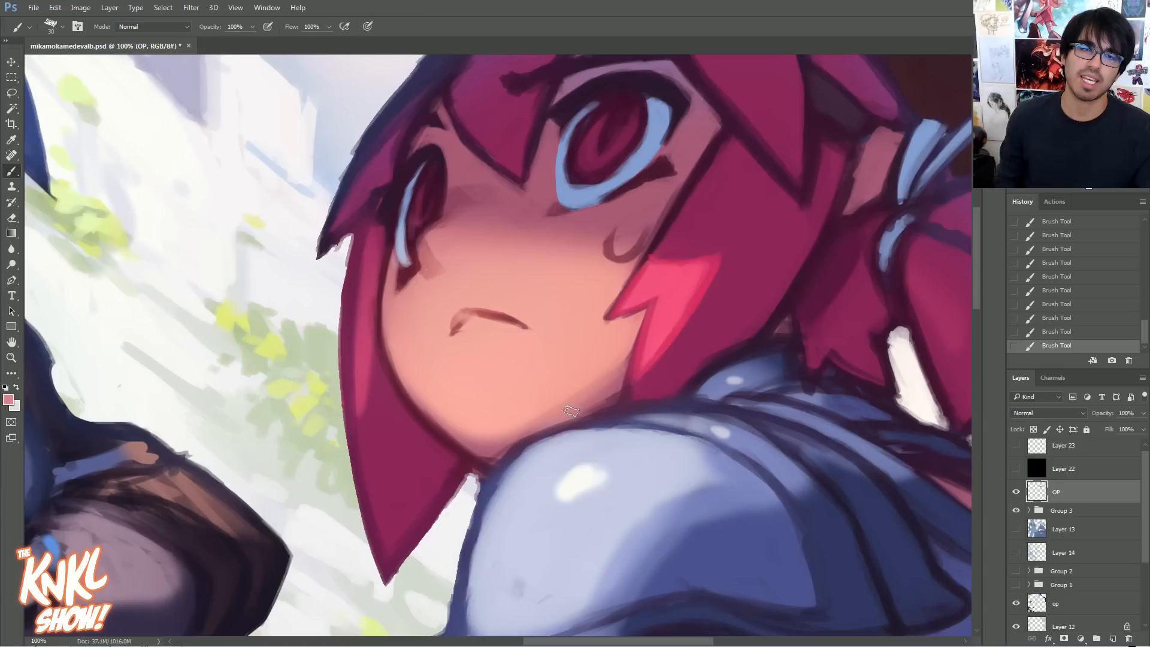
left_click(686, 375, "alt")
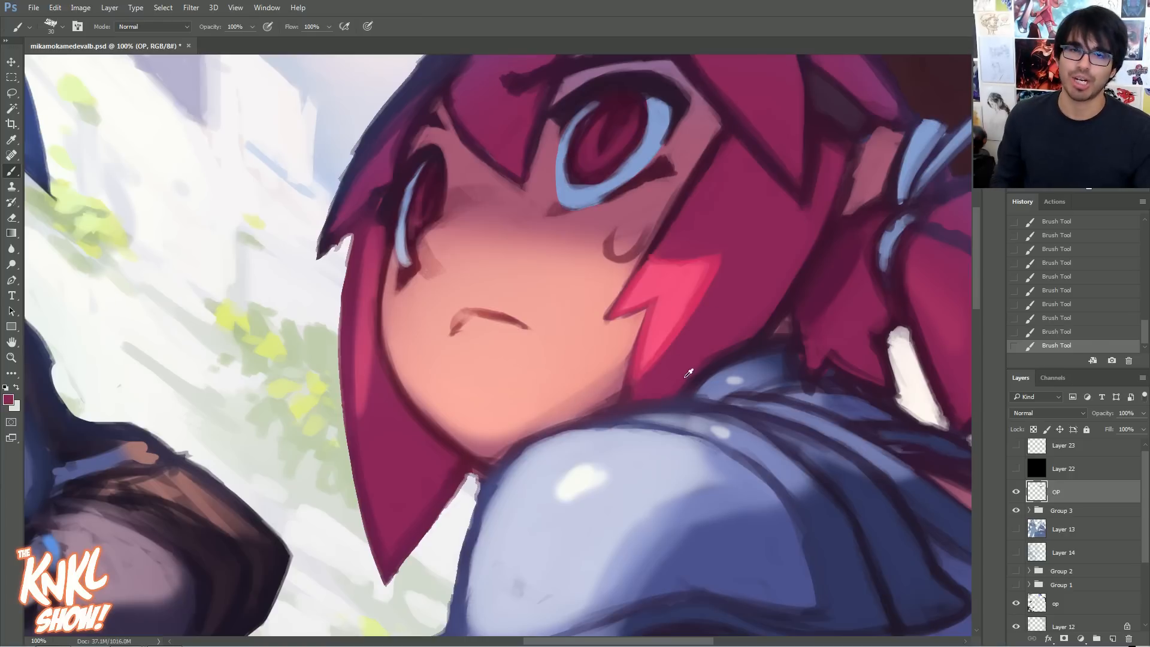
left_click(719, 379, "alt")
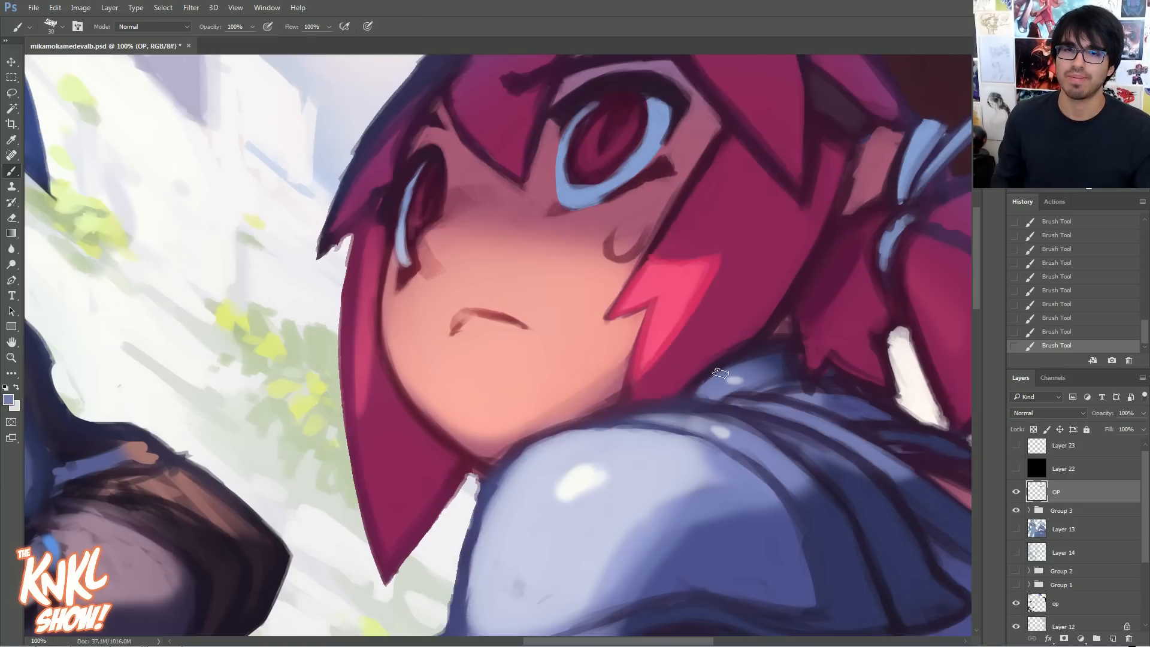
left_click(782, 362, "alt")
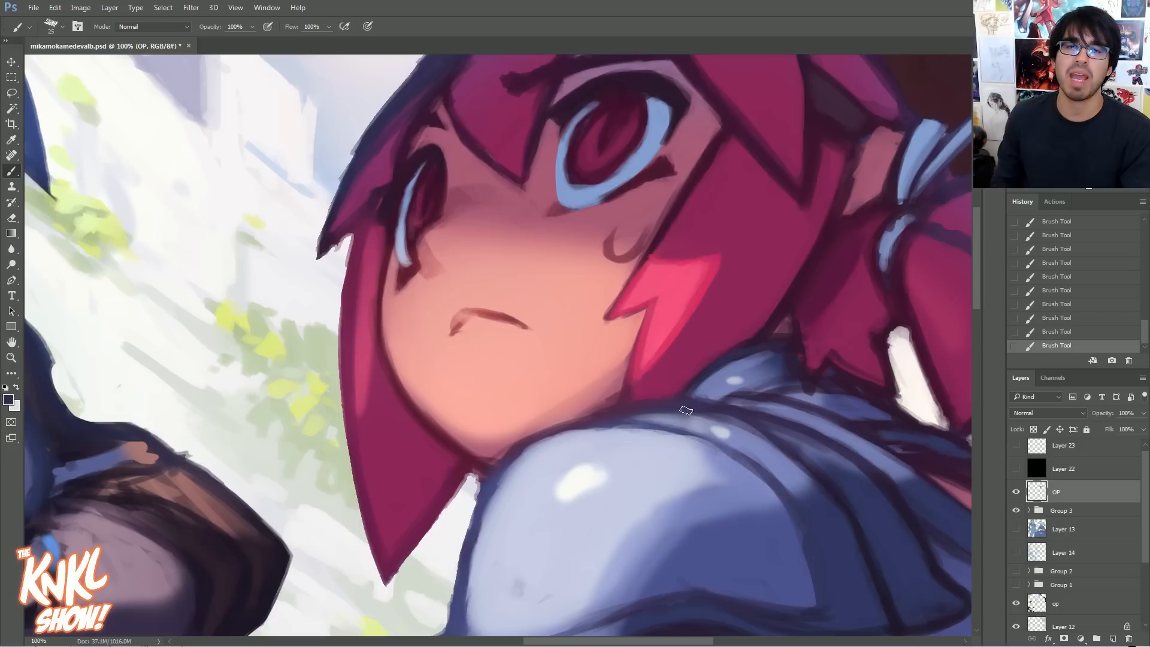
left_click(704, 418, "alt")
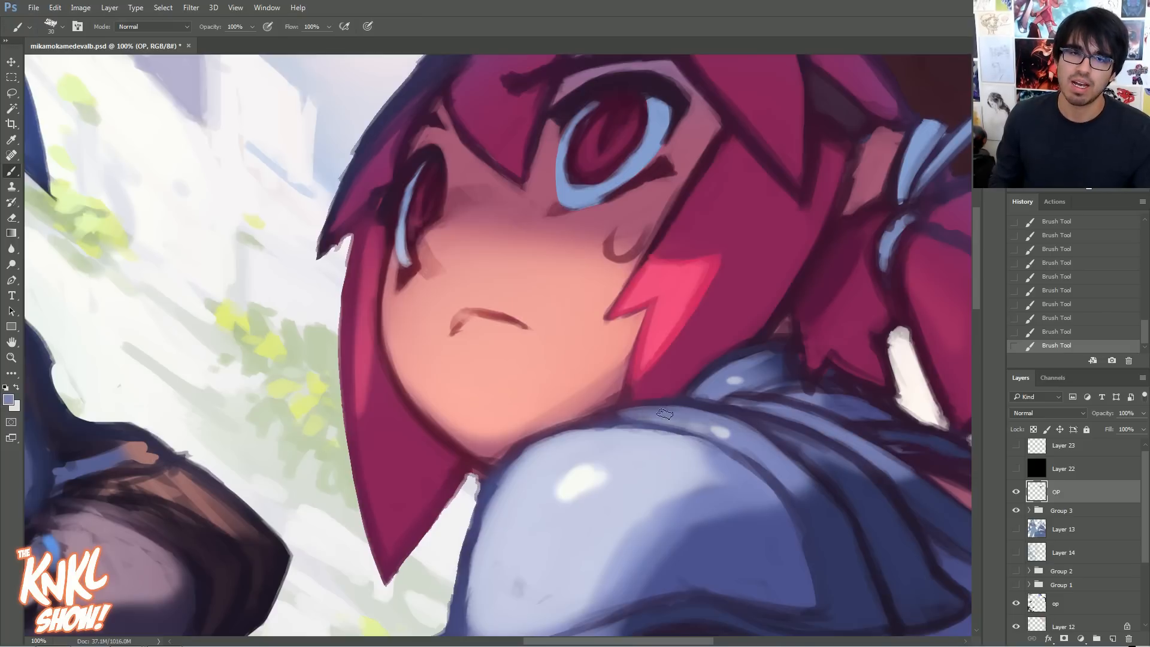
- Refine the dark outline between the jaw, side hair and shoulder armour with sampled navy at brush sizes of 20 to 25 px
left_click(677, 400, "alt")
key("bracketleft")
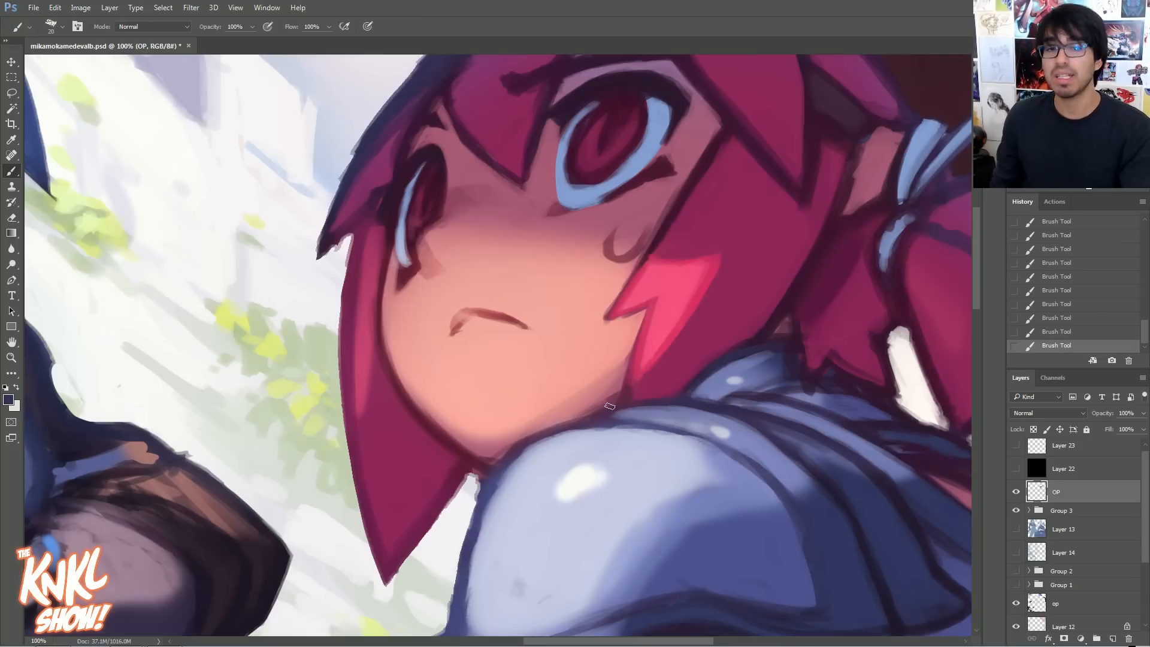
key("bracketright")
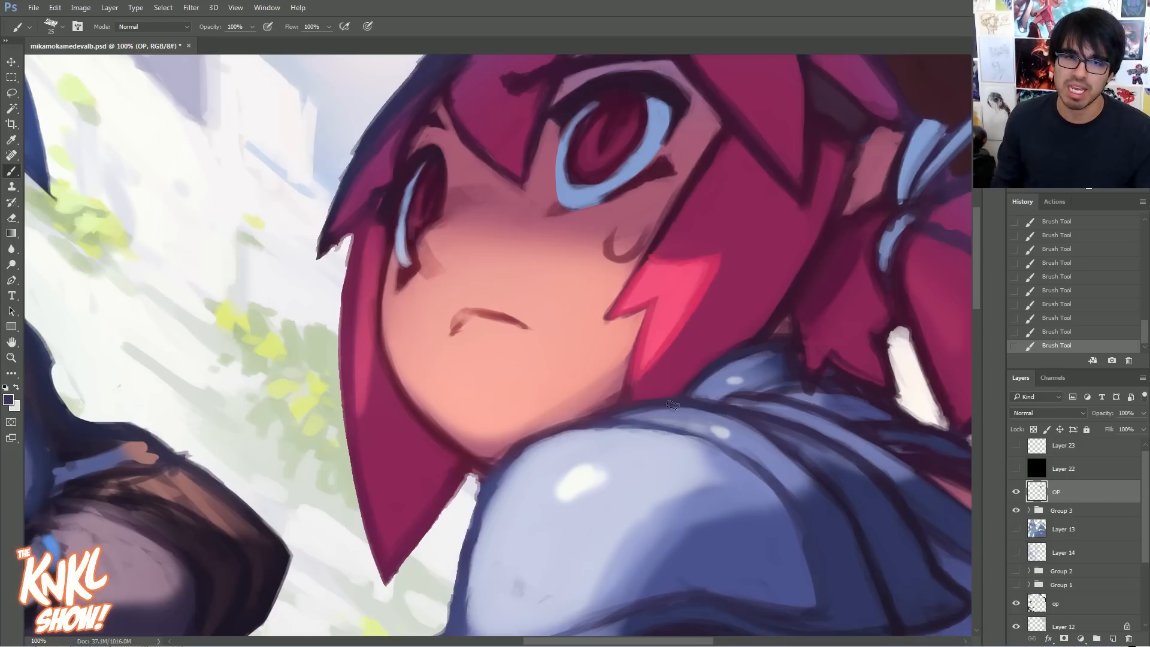
key("bracketleft")
key("bracketleft")
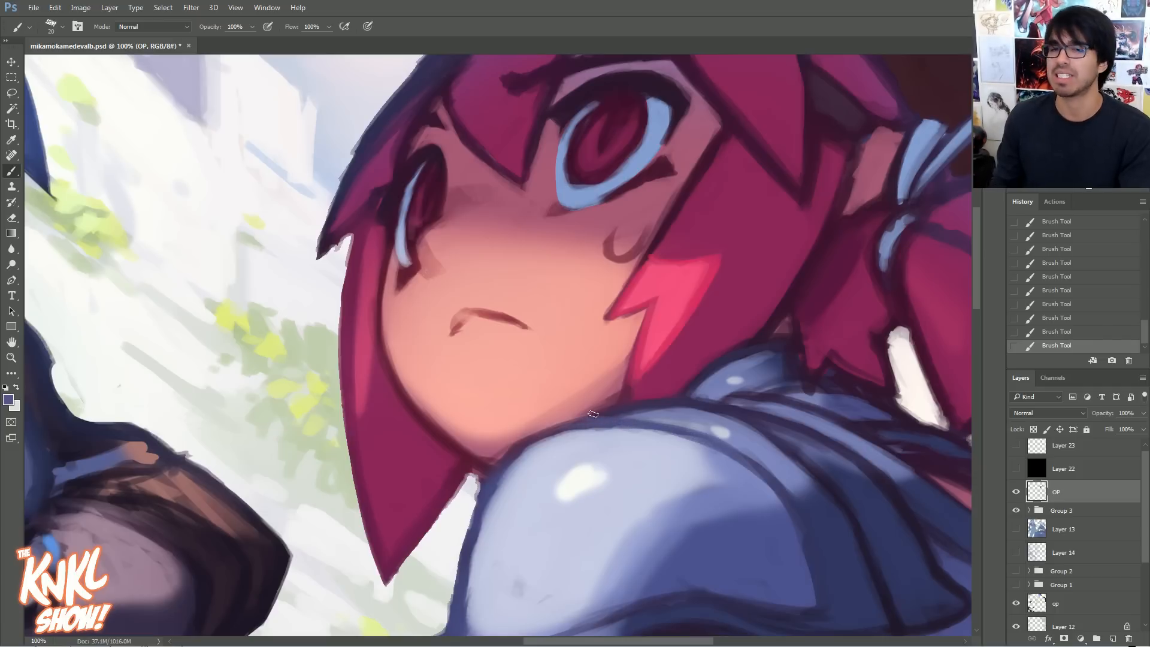
- Paint over the shoulder armour's outline below the chin in blue-violet with the 20 px brush
left_click_drag(664, 425, 751, 316)
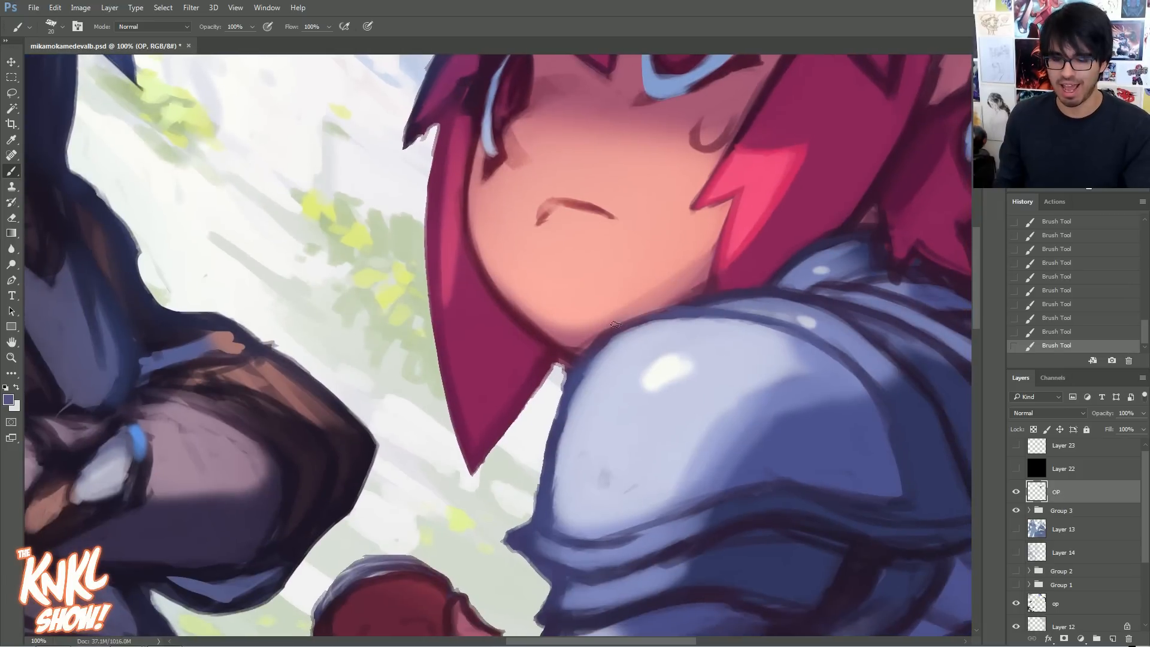
left_click_drag(662, 316, 590, 347)
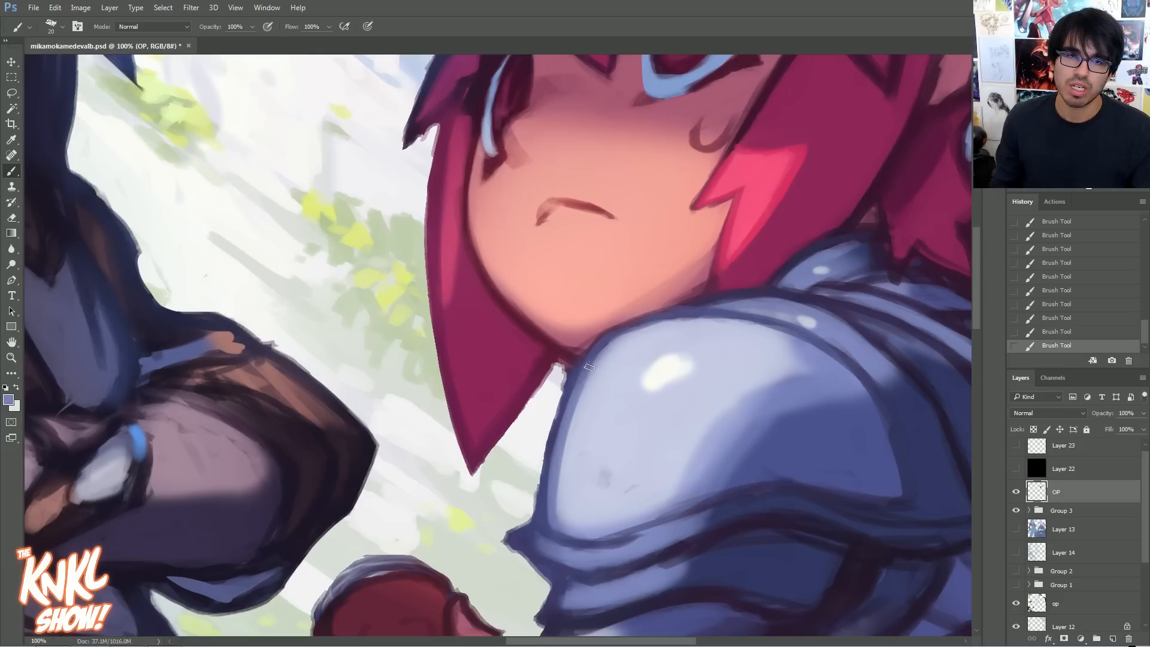
key("ctrl+plus")
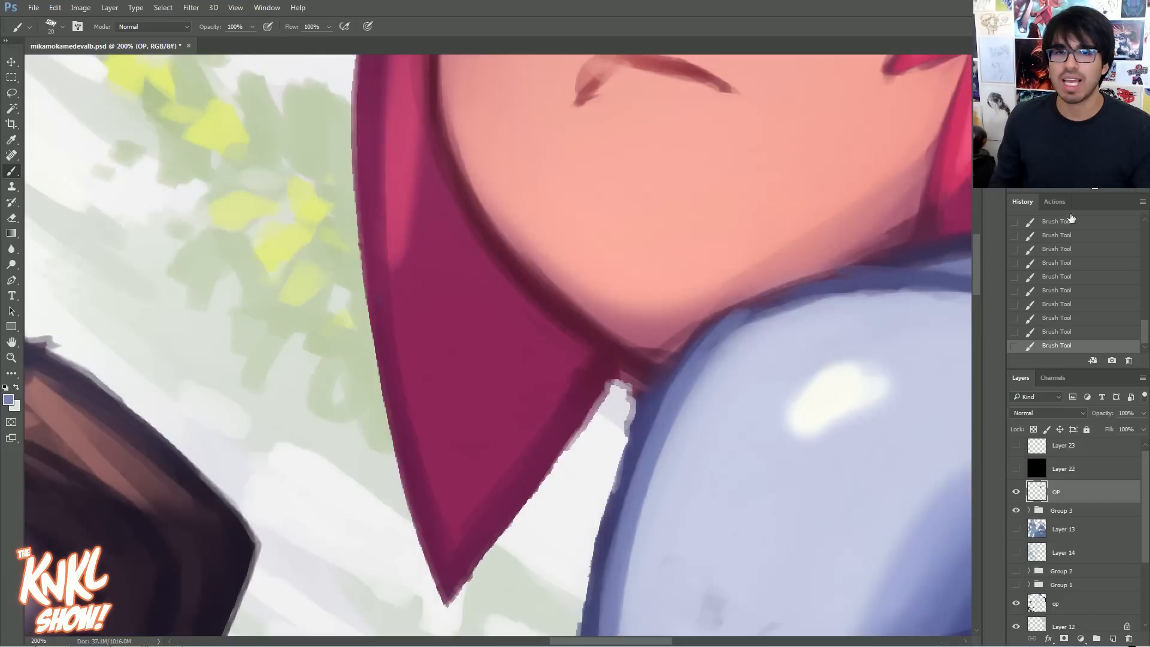
- Set the foreground colour to dark blue 413c6c, sampled from the outer edge of the pink-haired girl's shoulder armour
left_click_drag(706, 427, 732, 301)
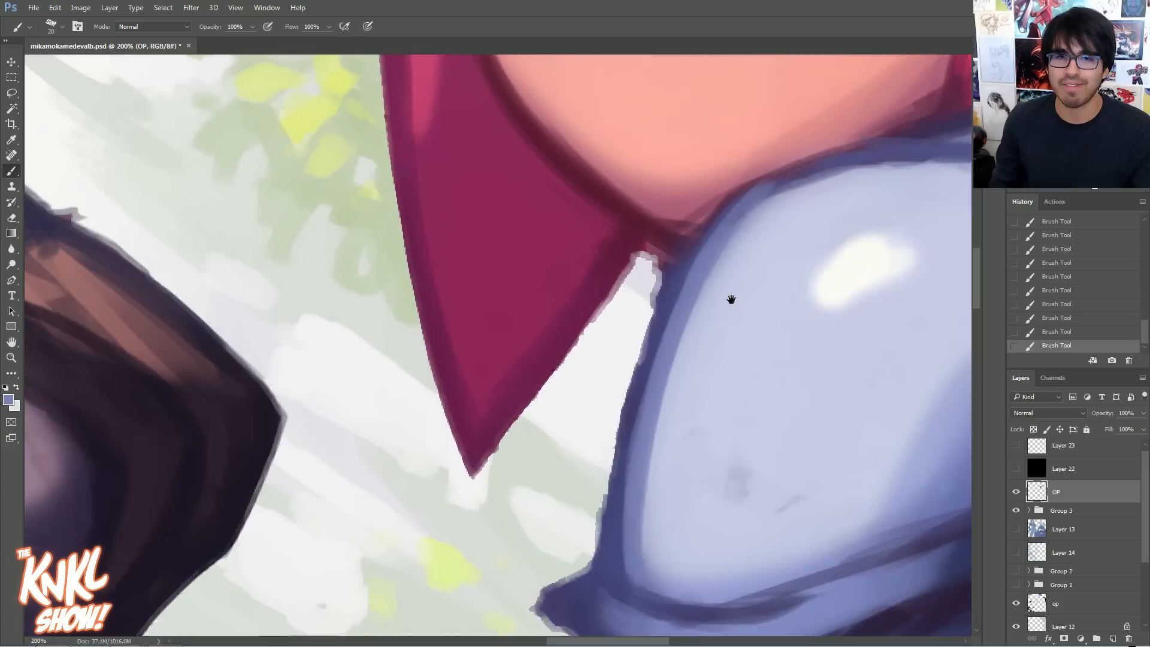
left_click(8, 399)
left_click(682, 410)
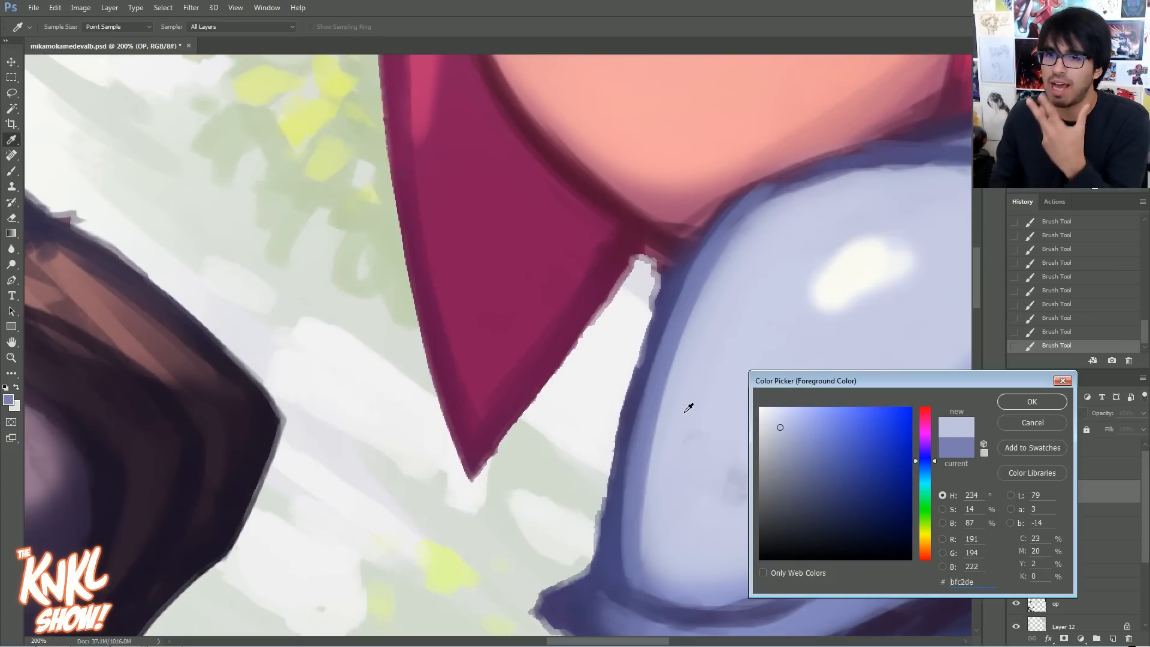
left_click(649, 421)
left_click(629, 432)
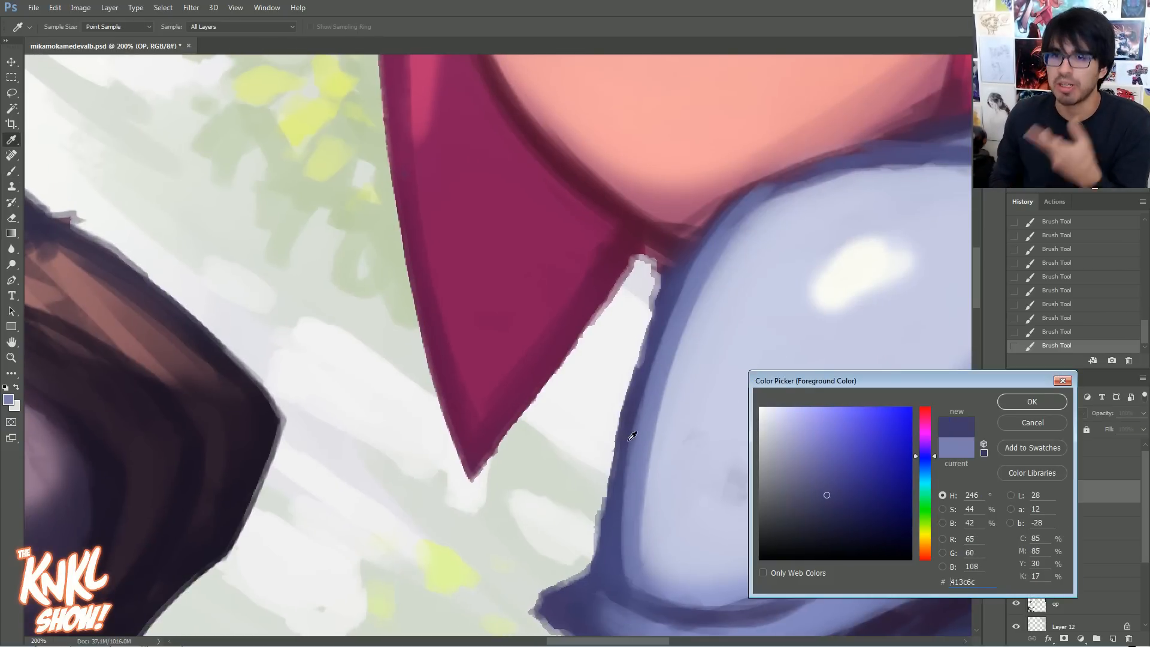
key("alt")
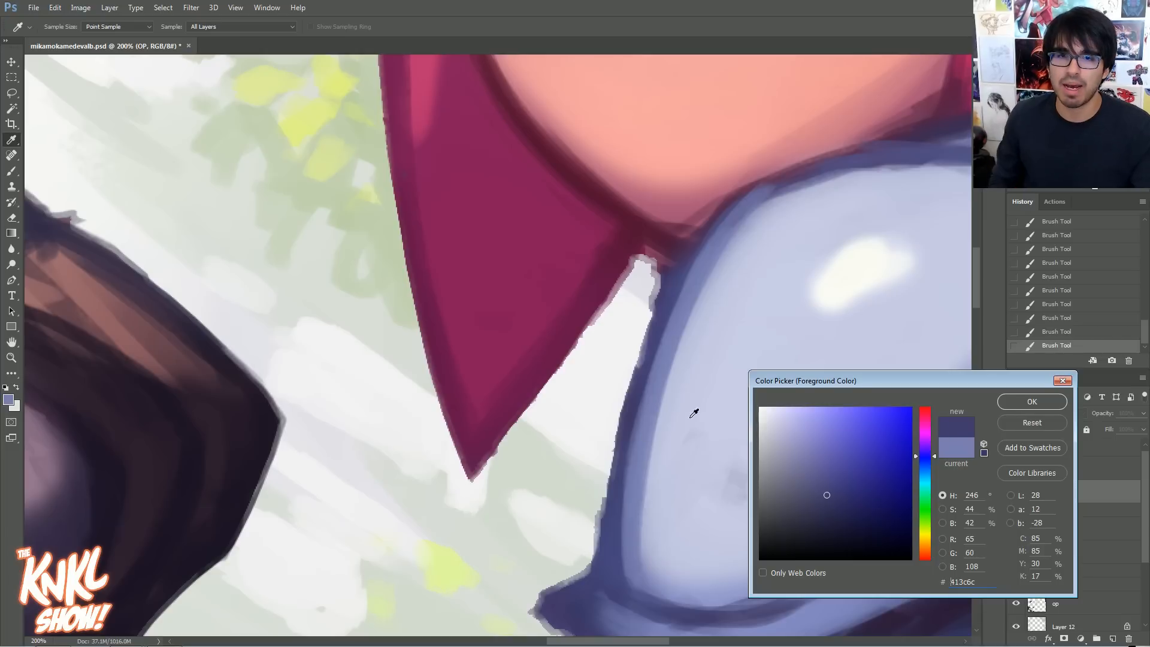
left_click(1036, 402)
key("b")
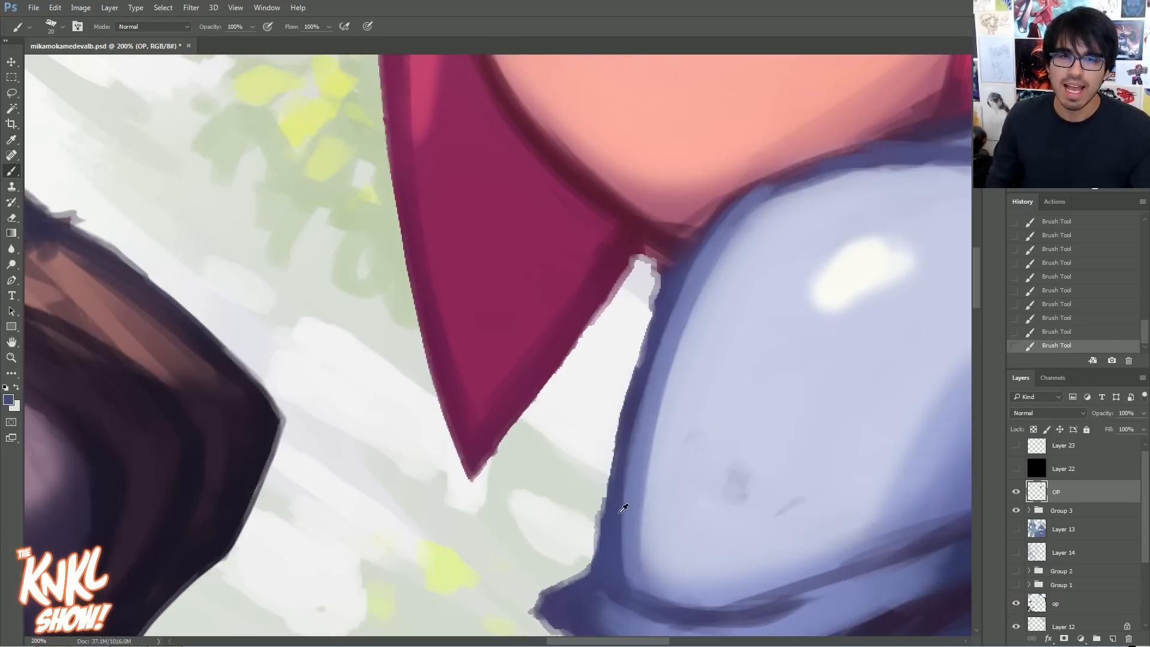
- Paint over the shoulder armour's outer edge beside the side hair in sampled blue tones, enlarging the brush to 25 px
key("[")
mouse_move(625, 560)
left_mouse_down()
mouse_move(636, 433)
mouse_move(660, 355)
left_mouse_up()
left_click(637, 446, "alt")
left_click_drag(641, 393, 662, 329)
key("bracketright")
key("bracketright")
key("bracketright")
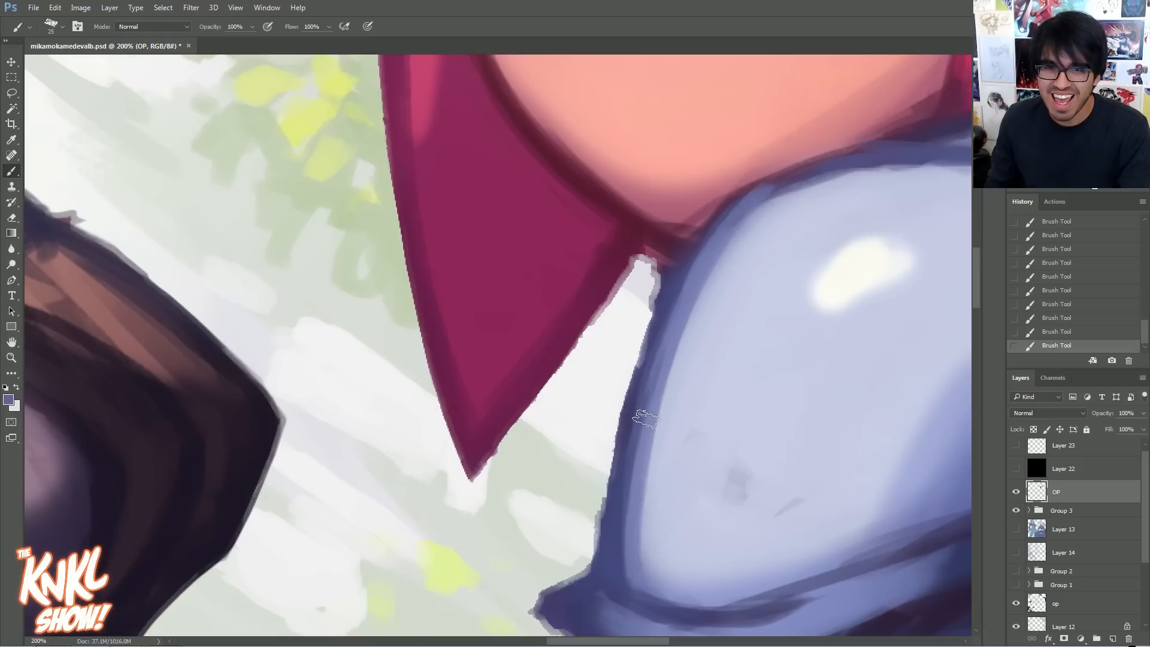
left_click_drag(632, 439, 678, 294)
left_click_drag(712, 246, 687, 300)
- Blend the armour's dark edge band into its light surface with sampled blue tones at 25 px
left_click(639, 458, "alt")
left_click_drag(625, 560, 644, 420)
left_click(628, 489, "alt")
mouse_move(634, 523)
left_mouse_down()
mouse_move(632, 469)
mouse_move(678, 315)
mouse_move(727, 233)
left_mouse_up()
left_click(643, 423, "alt")
left_click_drag(622, 536, 632, 418)
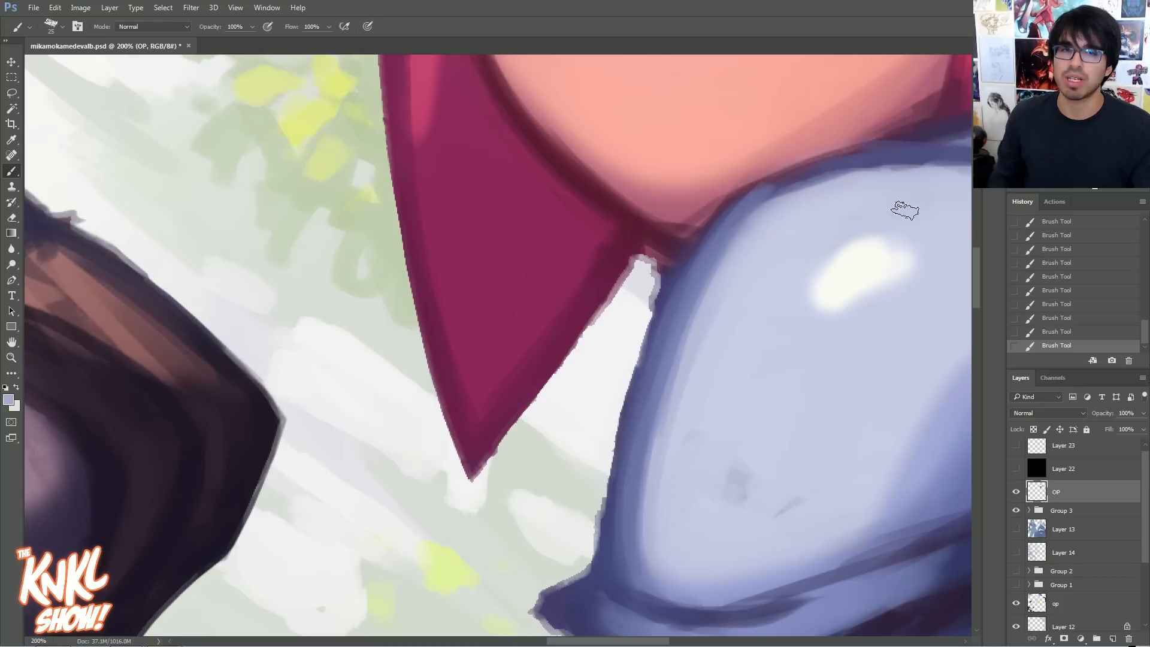
- Step the painting back to an earlier brush state in the history, viewing the whole illustration at 50%
key("ctrl+minus")
key("ctrl+minus")
left_click(1050, 185)
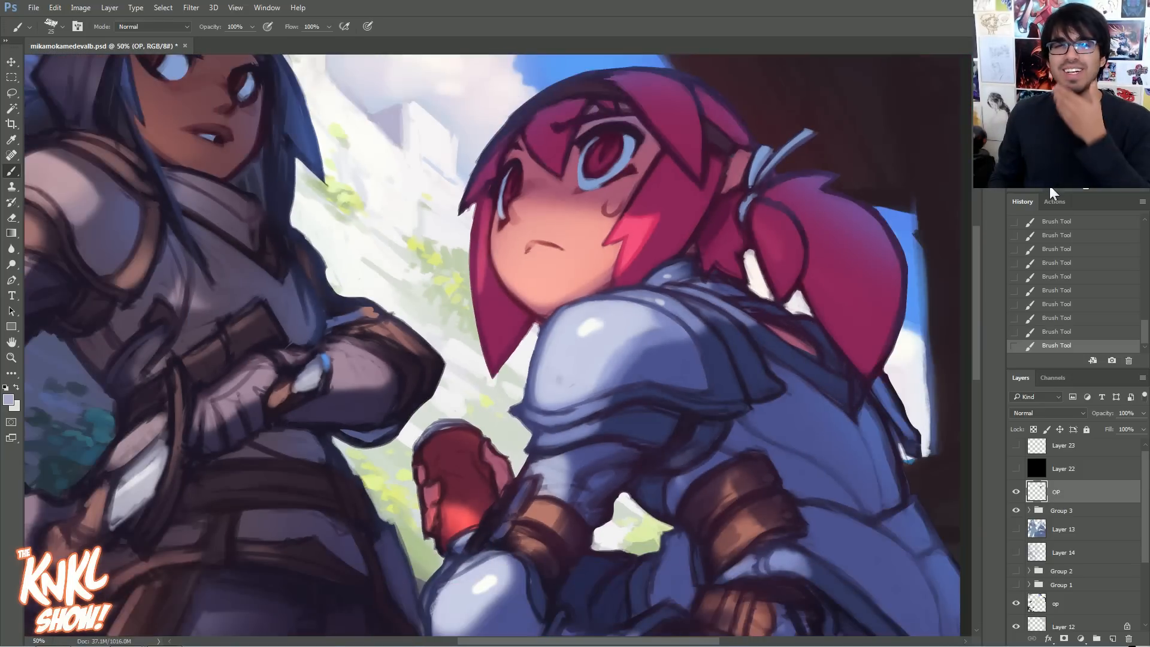
left_click(1084, 93)
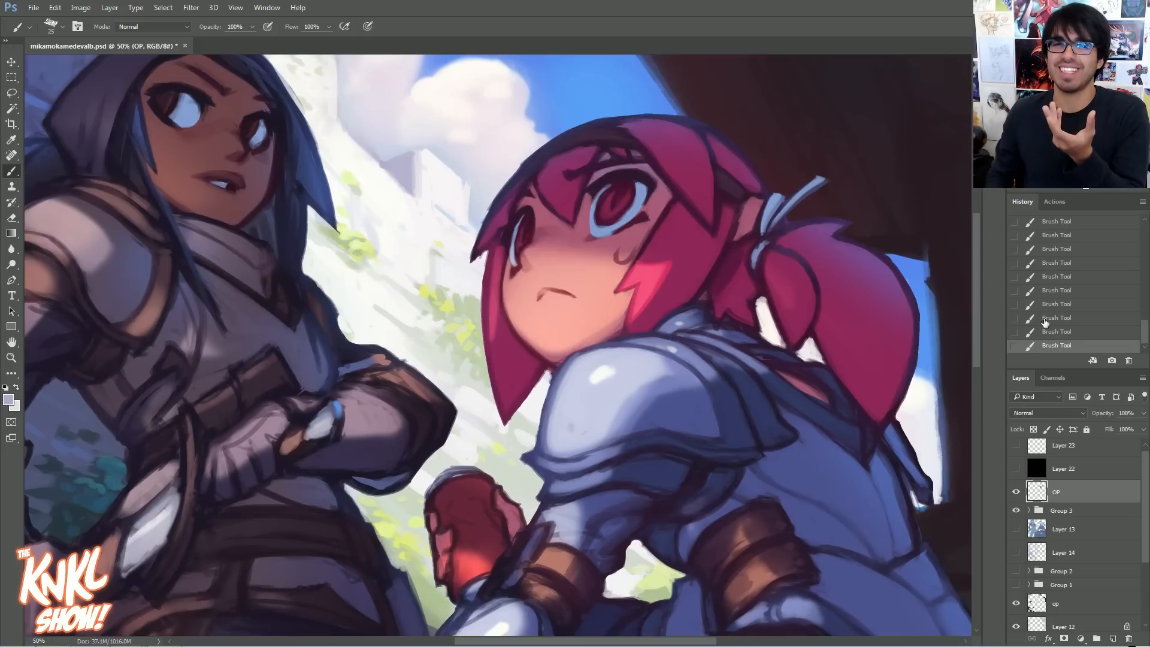
left_click(1072, 262)
left_click_drag(1144, 327, 1143, 314)
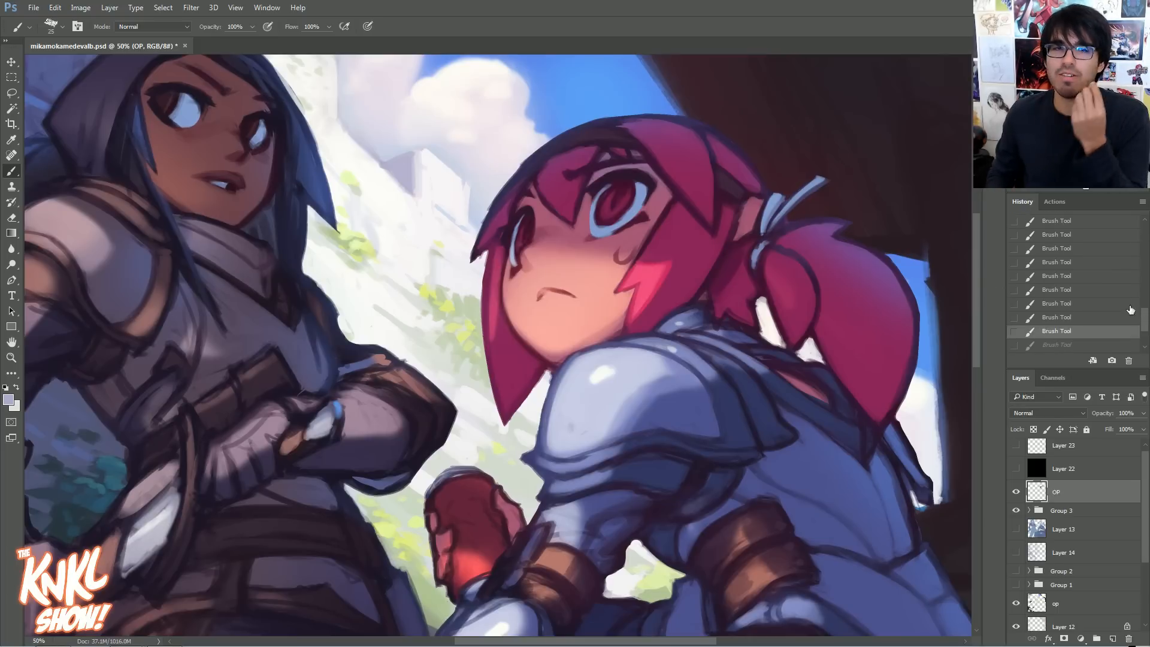
scroll(1076, 281, "down", 3)
left_click_drag(1145, 327, 1144, 296)
left_click(1080, 260)
left_click(1086, 262)
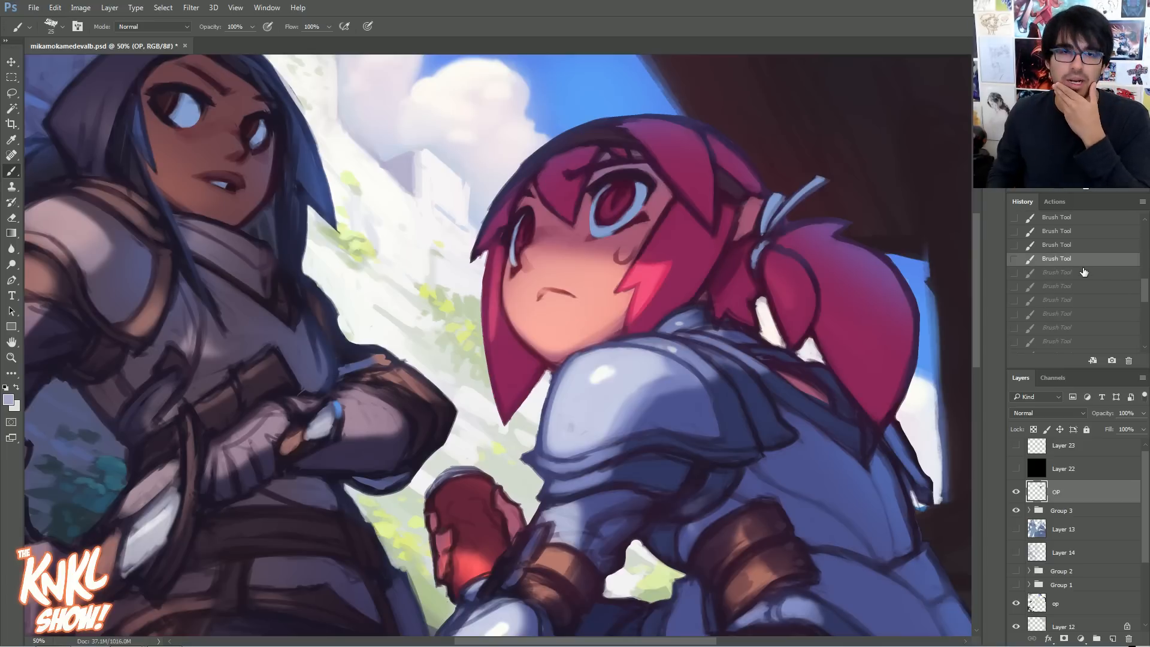
- Rework the boundary between light and shadow on the shoulder armour with sampled blue tones and a 50 px brush
left_click(658, 381, "alt")
key("]")
key("]")
left_click_drag(614, 433, 628, 409)
left_click(631, 402, "alt")
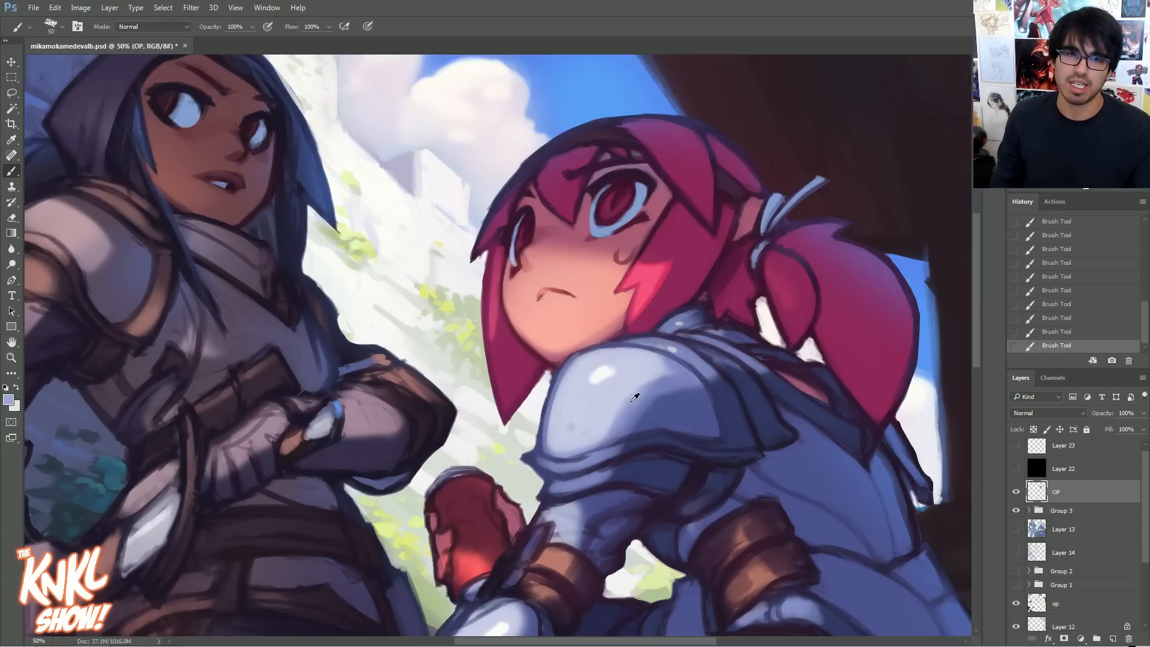
left_click(647, 398, "alt")
left_click_drag(618, 427, 635, 402)
- Block in an angular shadow shape across the middle of the shoulder armour with sampled deeper blues at 50 px
key("ctrl+plus")
left_click_drag(754, 367, 719, 292)
left_click(608, 348, "alt")
left_click_drag(564, 368, 551, 394)
left_click(637, 355, "alt")
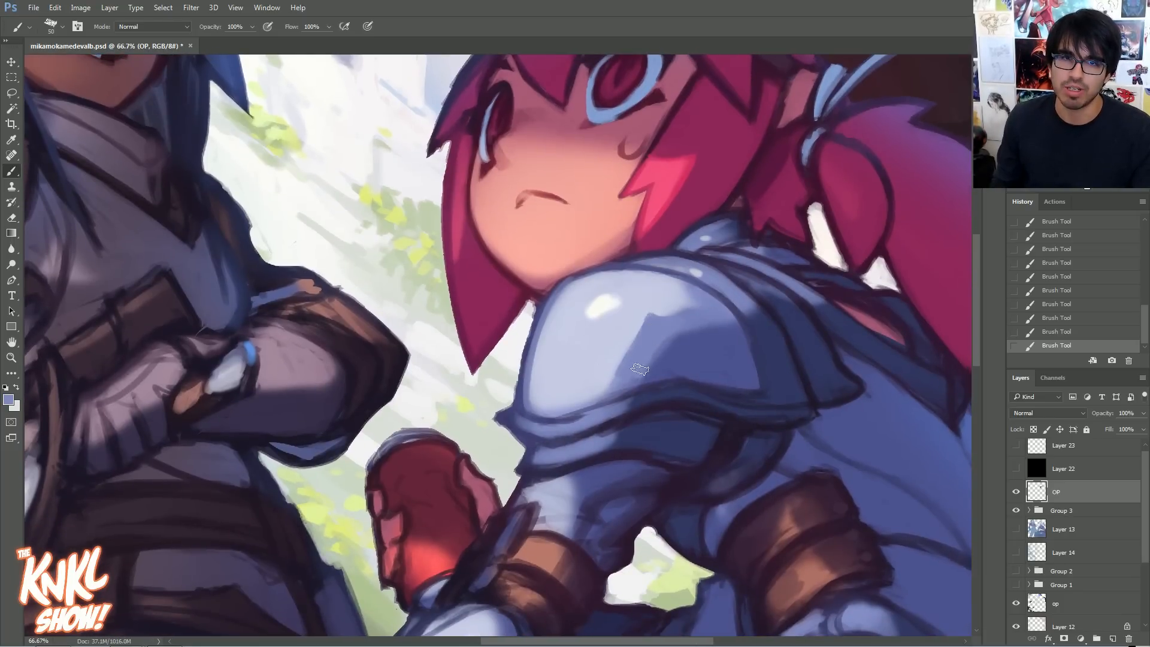
left_click_drag(696, 305, 662, 285)
left_click(681, 367, "alt")
mouse_move(655, 362)
left_mouse_down()
mouse_move(674, 338)
mouse_move(728, 324)
left_mouse_up()
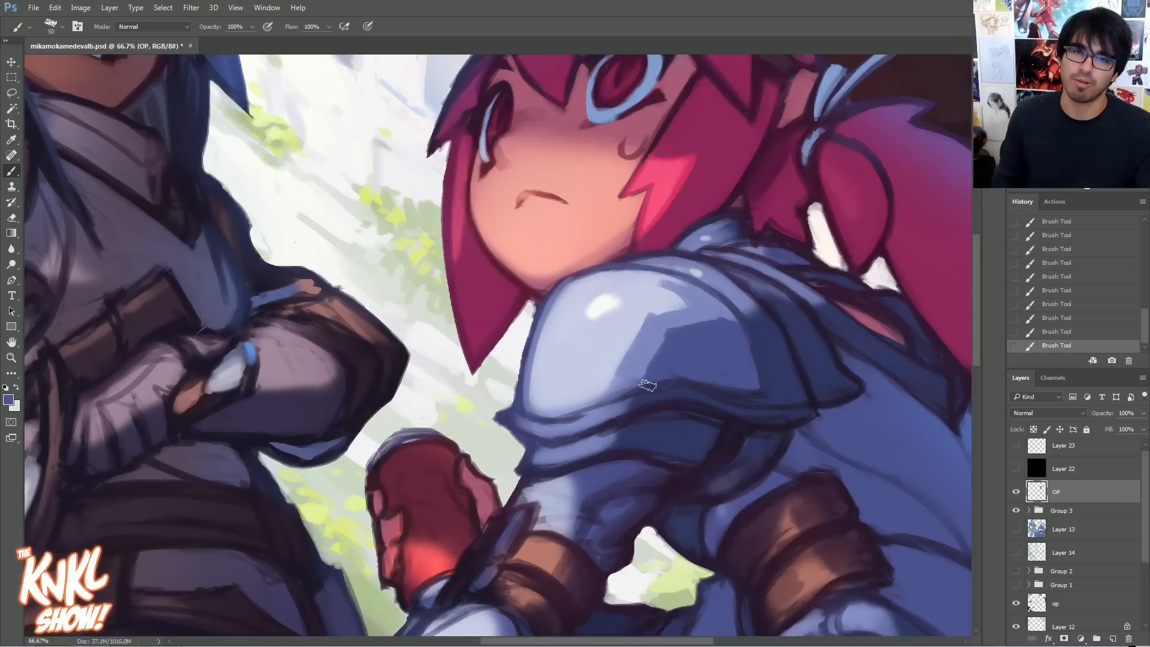
- Try to soften the shoulder armour's shadow edge with a soft round brush enlarged to 175 px and sampled blue tones
right_click(728, 344)
left_click(778, 392)
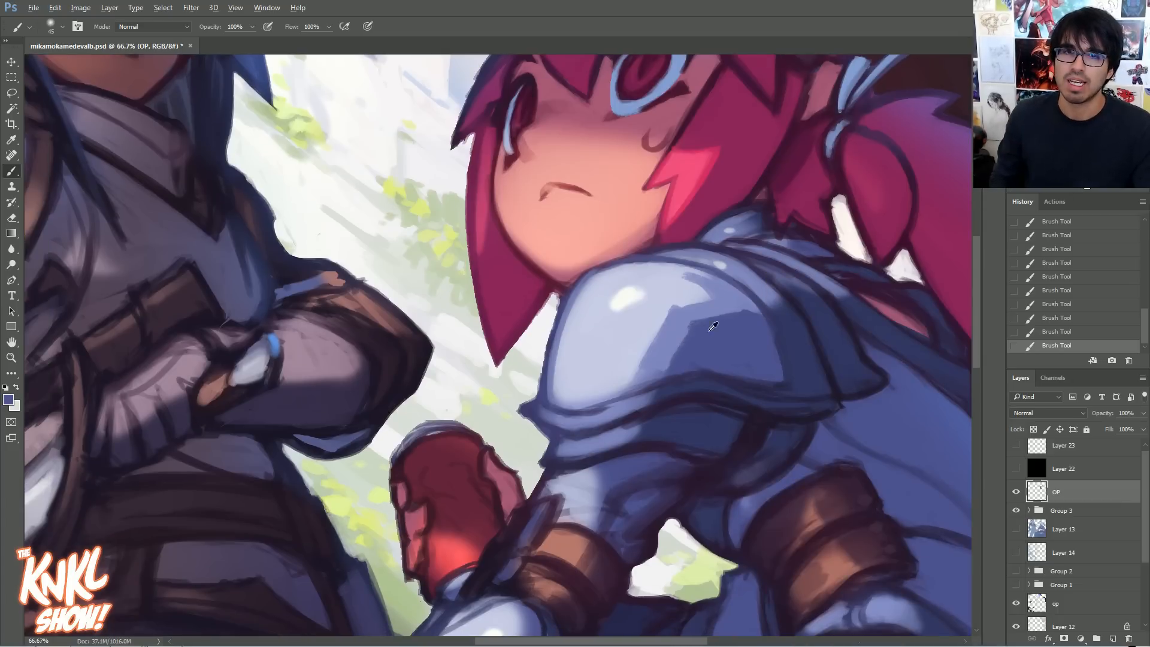
left_click(677, 330, "alt")
key("bracketright")
key("bracketright")
key("bracketright")
key("bracketright")
key("bracketright")
key("bracketright")
key("bracketright")
key("bracketright")
key("bracketright")
mouse_move(647, 364)
left_mouse_down()
mouse_move(676, 308)
mouse_move(637, 375)
mouse_move(707, 298)
mouse_move(639, 357)
left_mouse_up()
left_click(664, 337, "alt")
left_click(645, 349, "alt")
left_click(691, 331, "alt")
mouse_move(722, 321)
left_mouse_down()
mouse_move(686, 359)
mouse_move(663, 324)
mouse_move(743, 316)
mouse_move(676, 358)
mouse_move(651, 341)
mouse_move(650, 309)
left_mouse_up()
left_click(617, 350, "alt")
left_click_drag(629, 353, 654, 310)
left_click(668, 340, "alt")
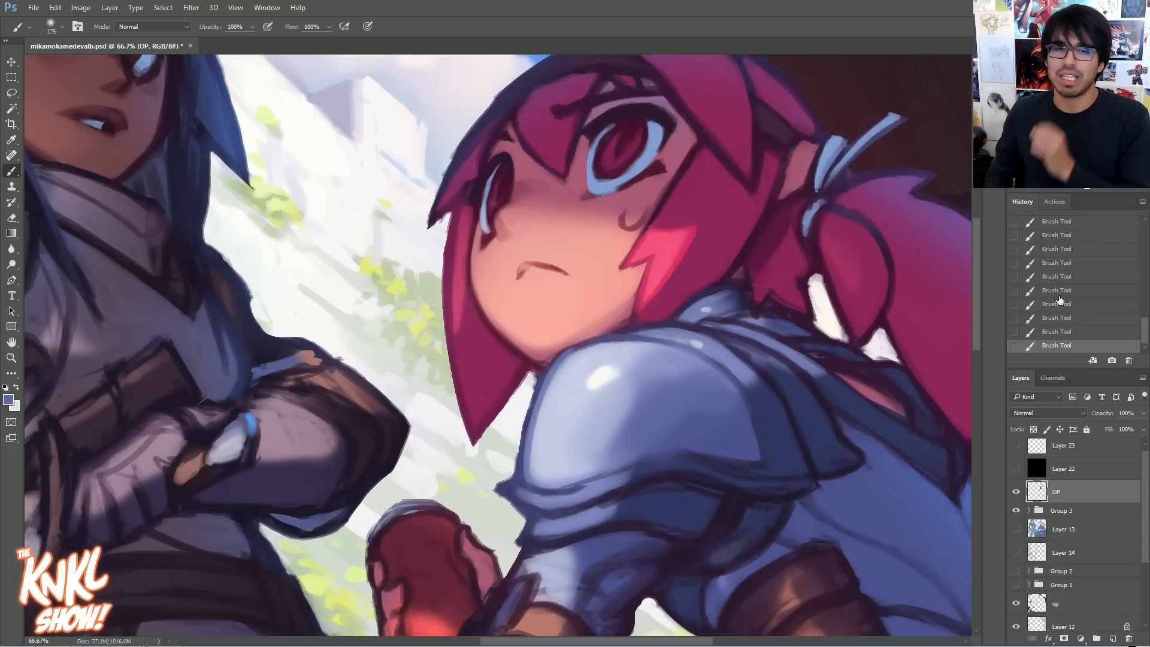
- Revert the soft brush strokes on the shoulder armour through the history
left_click(1057, 290)
left_click(1071, 277)
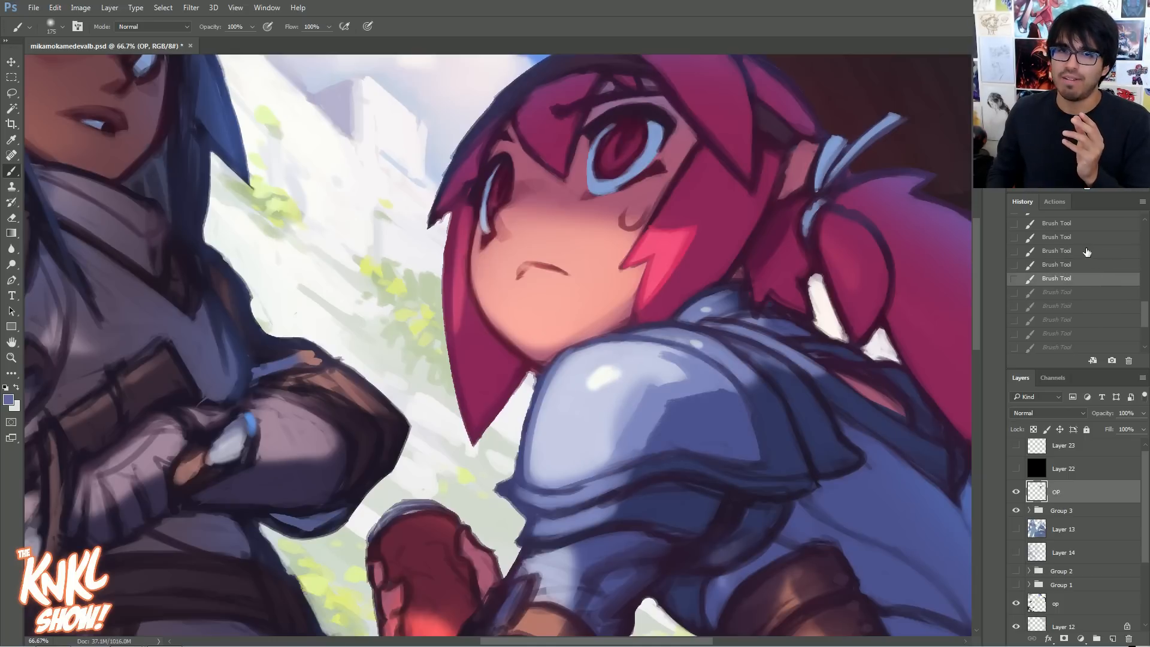
left_click(1056, 237)
- Define the slanted shadow edge on the shoulder armour with the soft round brush at 50 px in sampled light and mid blues
key("[")
key("[")
key("[")
key("[")
key("[")
key("[")
key("[")
key("[")
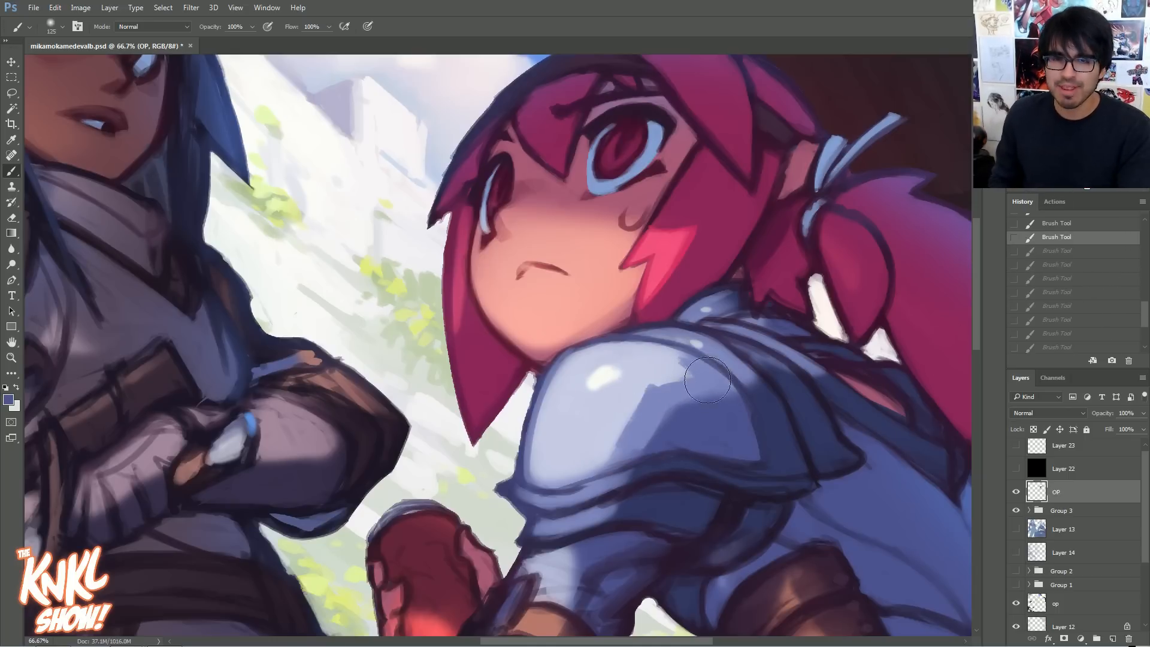
mouse_move(661, 435)
left_mouse_down()
mouse_move(723, 396)
mouse_move(629, 452)
mouse_move(648, 390)
left_mouse_up()
left_click(629, 437, "alt")
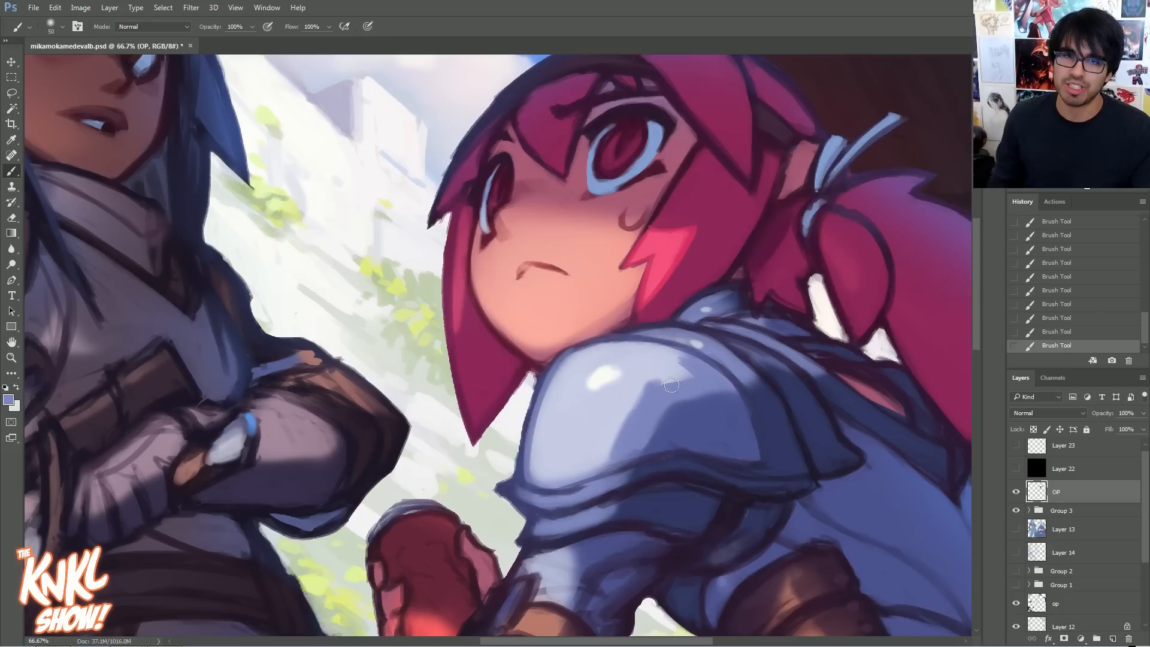
left_click(634, 387, "alt")
left_click_drag(615, 451, 650, 381)
left_click(702, 379, "alt")
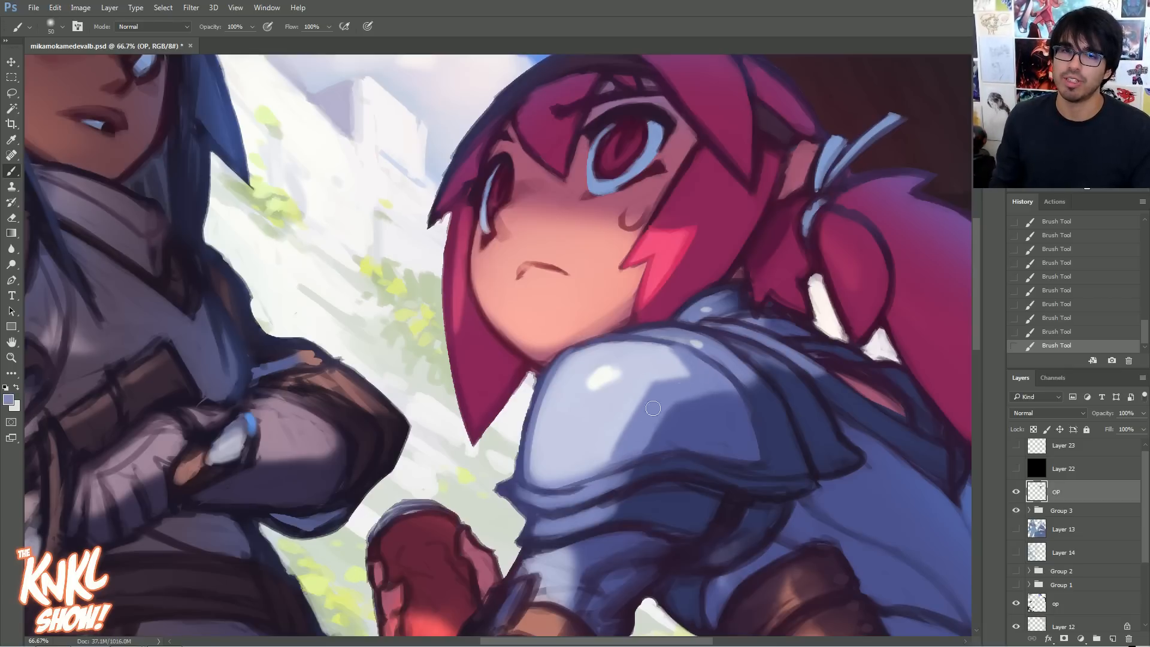
left_click(638, 385, "alt")
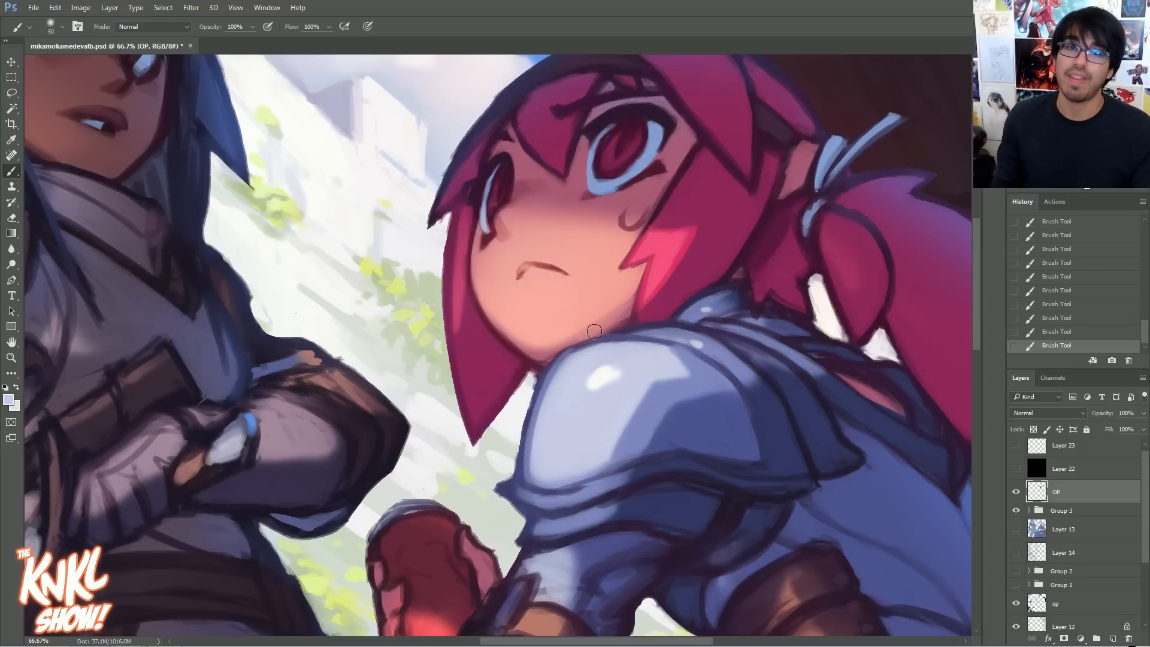
key("alt")
- Paint over the line art along the shoulder armour's upper rim with the CHALK NEW brush at 20 to 25 px in sampled blue and navy
right_click(705, 363)
left_click(762, 428)
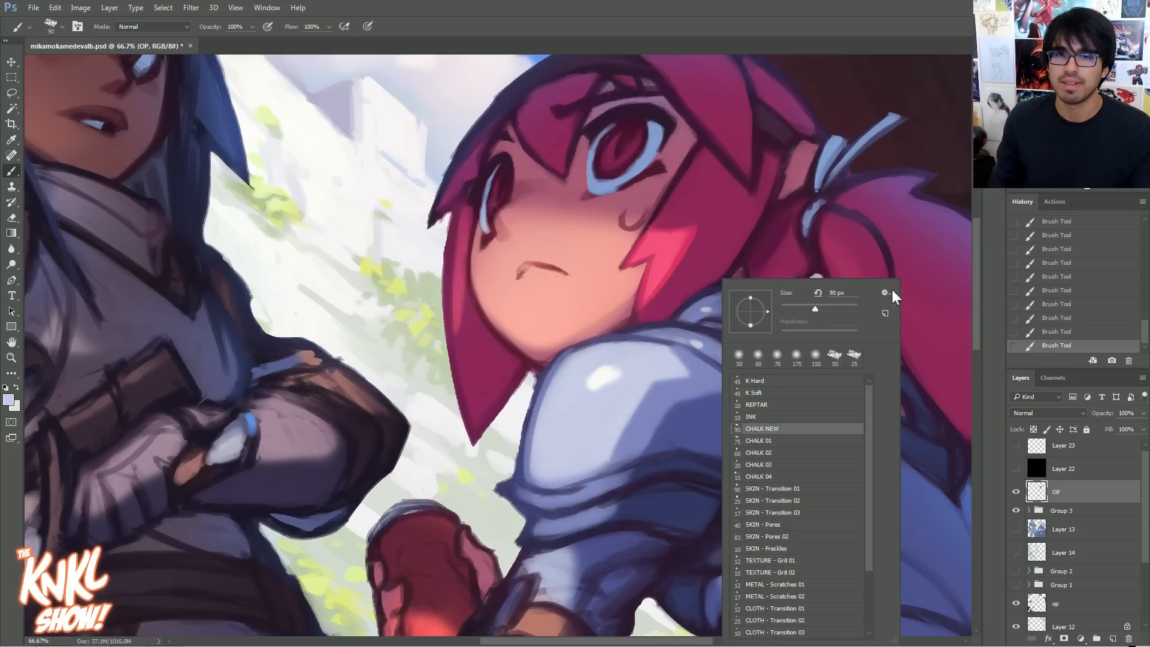
left_click_drag(711, 355, 719, 322)
left_click(747, 345, "alt")
key("[")
key("[")
key("[")
key("[")
key("[")
key("[")
key("[")
key("[")
key("[")
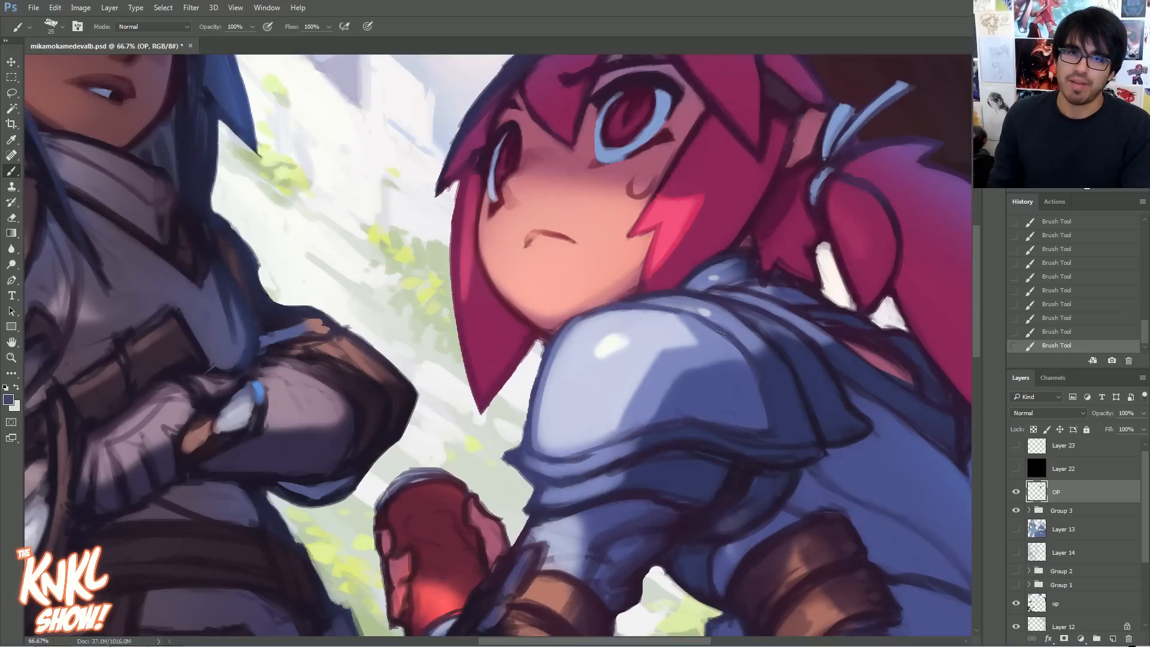
left_click(687, 301, "alt")
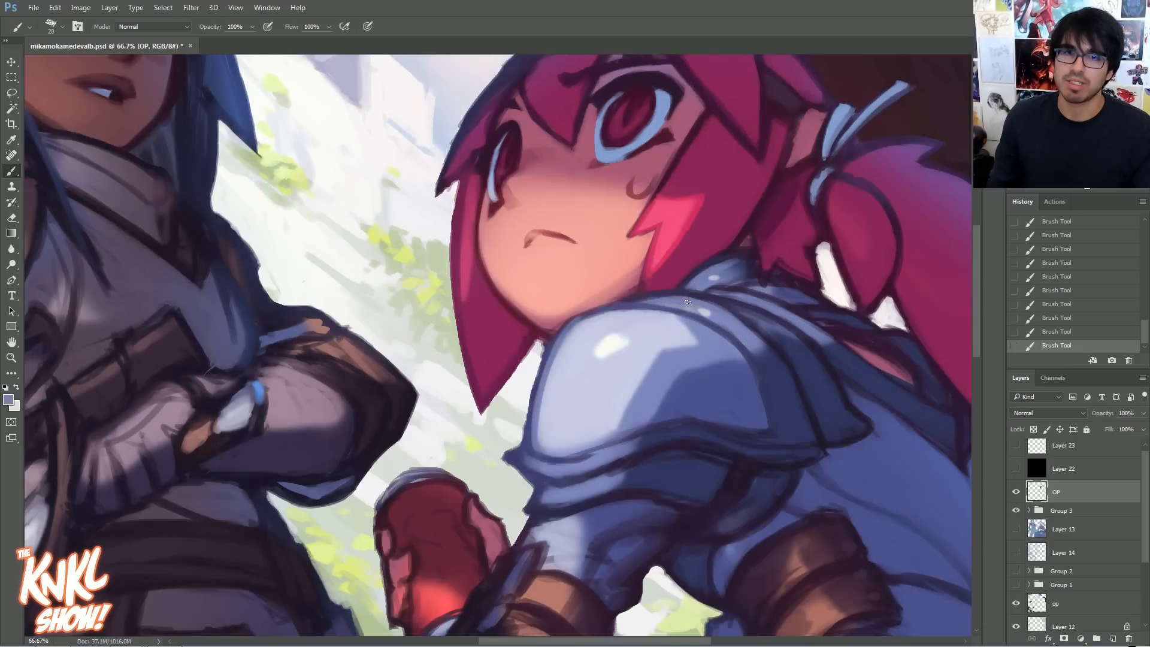
left_click(580, 316, "alt")
left_click(624, 302, "alt")
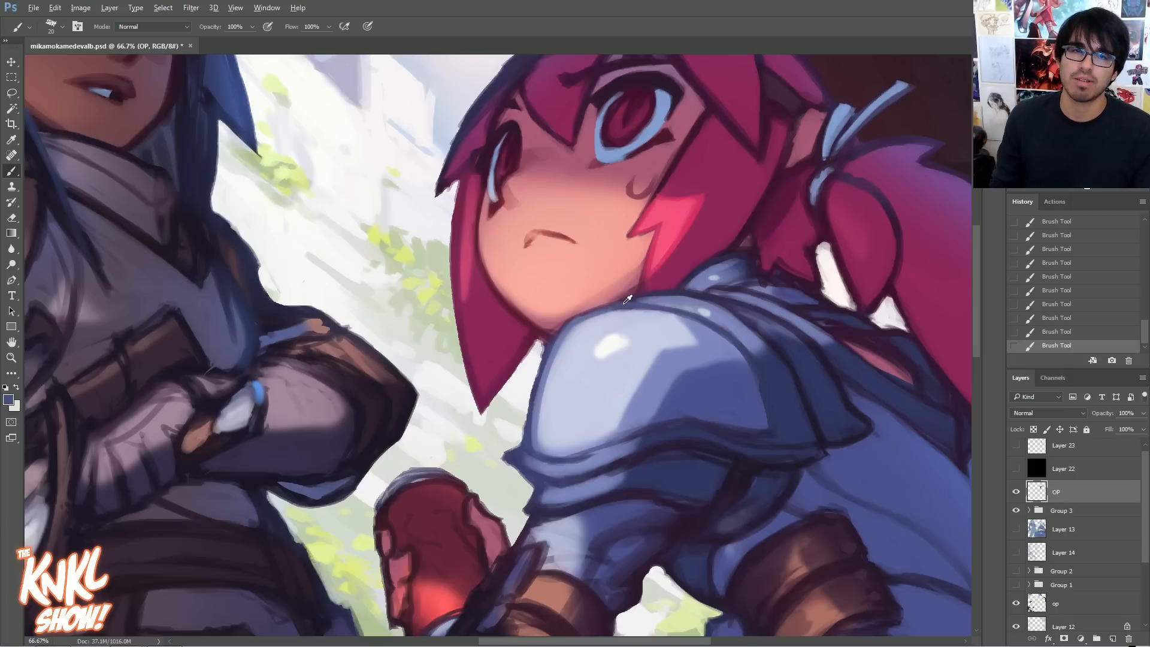
- Refine the edges where the jaw meets the side hair and shoulder armour with sampled pink and magenta tones
left_click(627, 290, "alt")
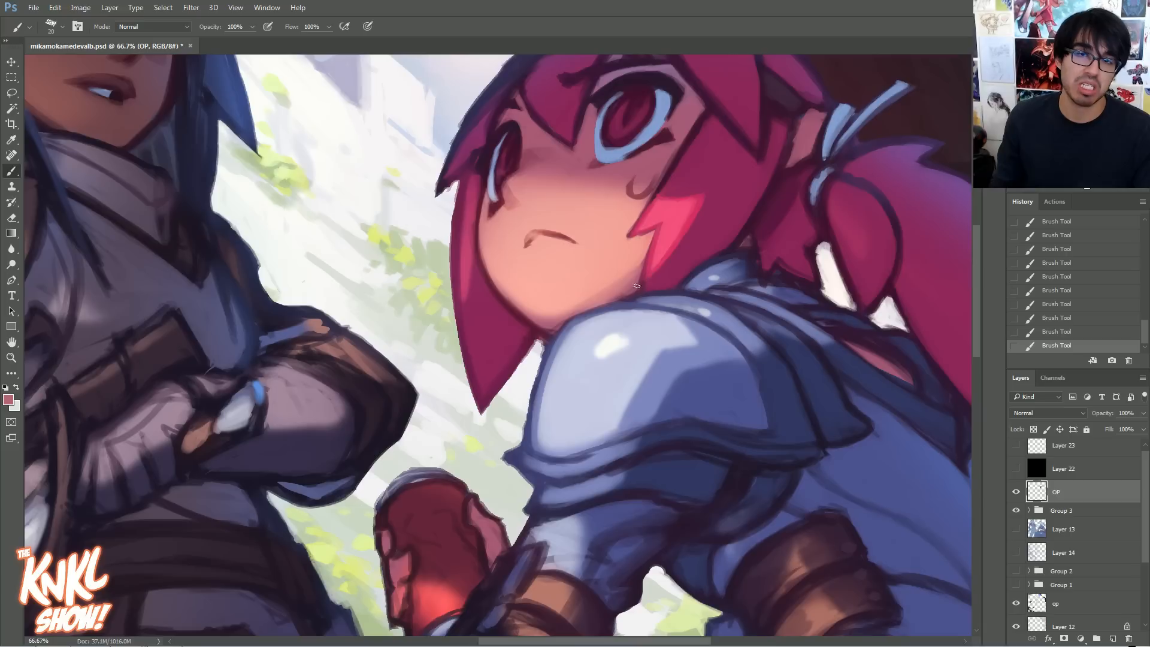
left_click(647, 278, "alt")
left_click(650, 259, "alt")
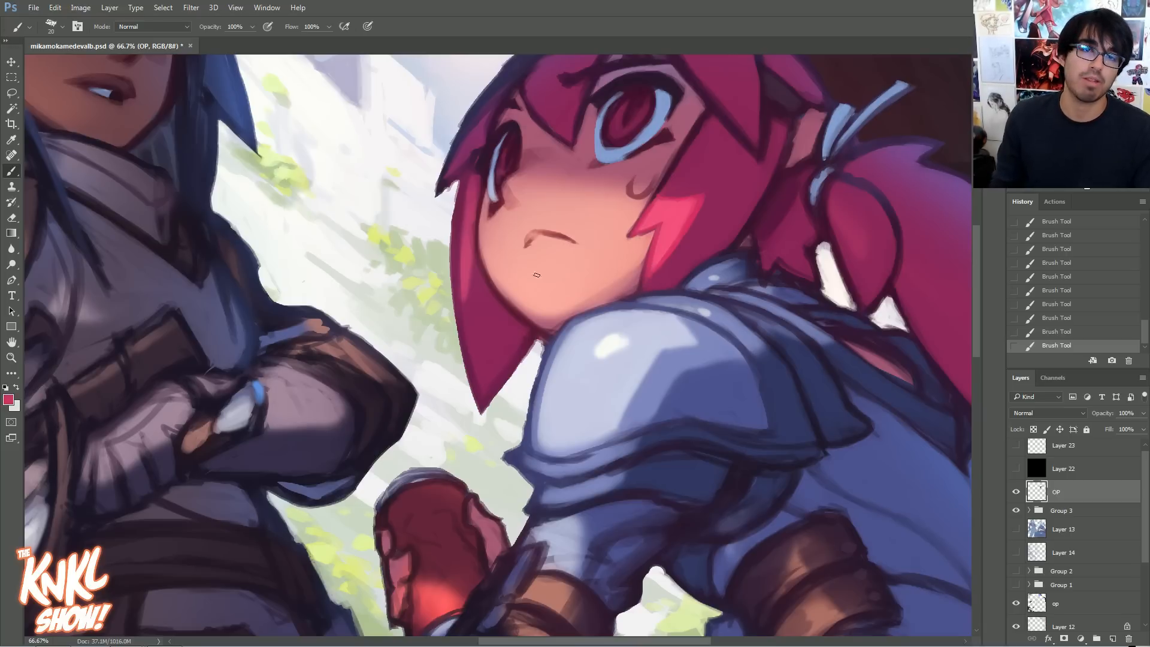
left_click(545, 324, "alt")
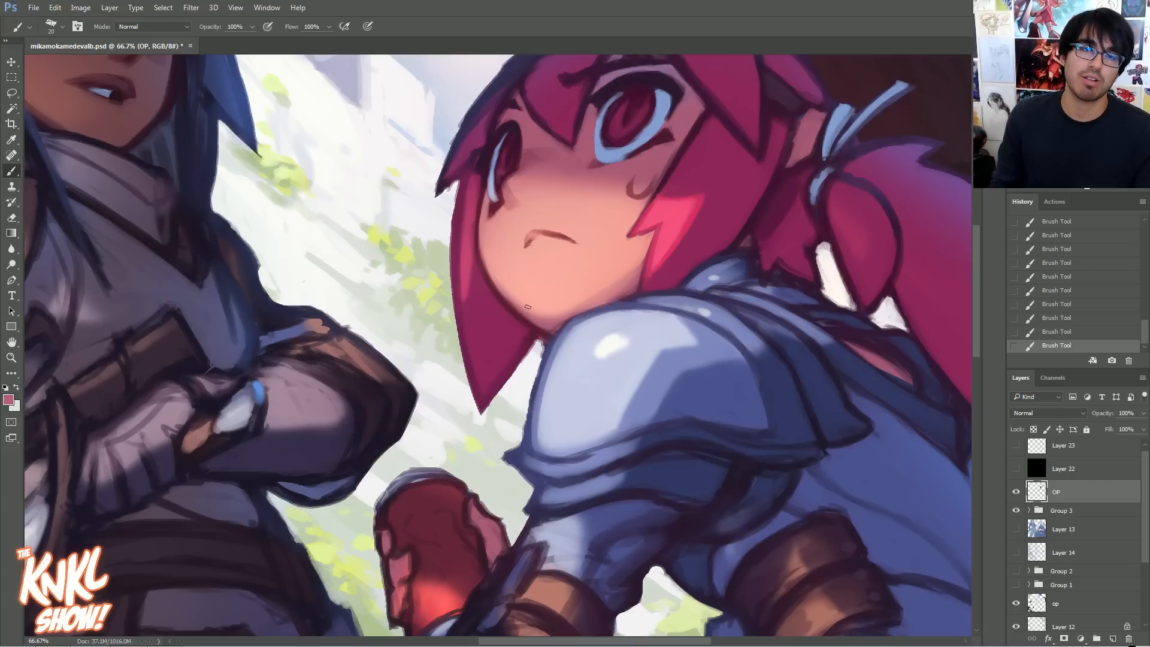
left_click(537, 328, "alt")
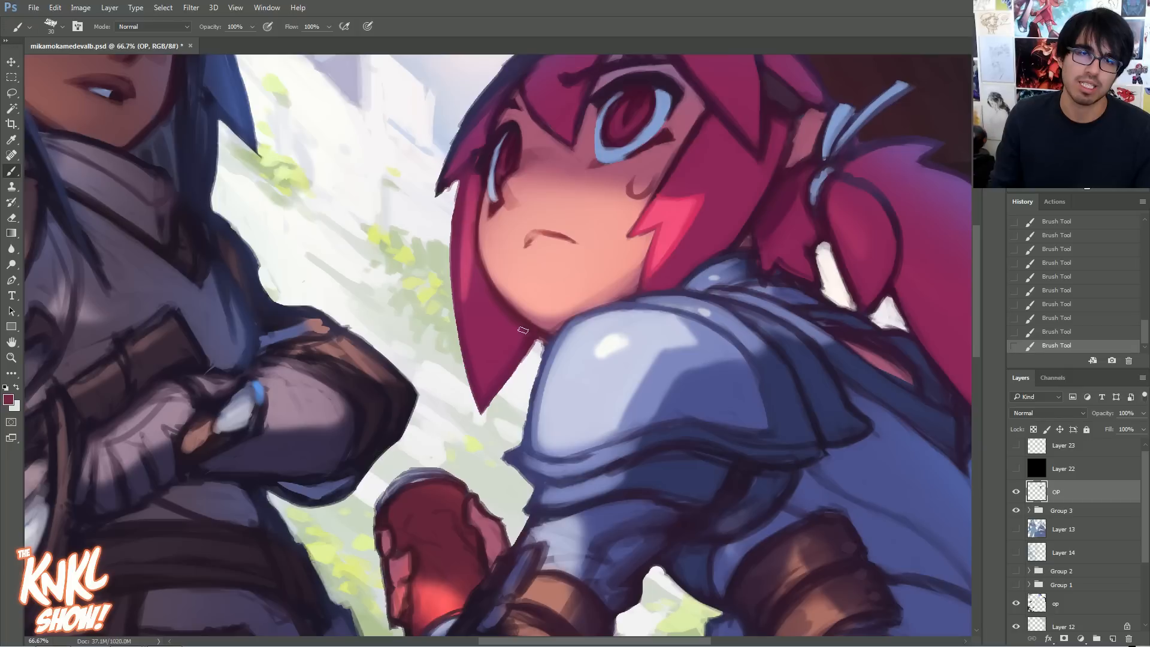
key("bracketleft")
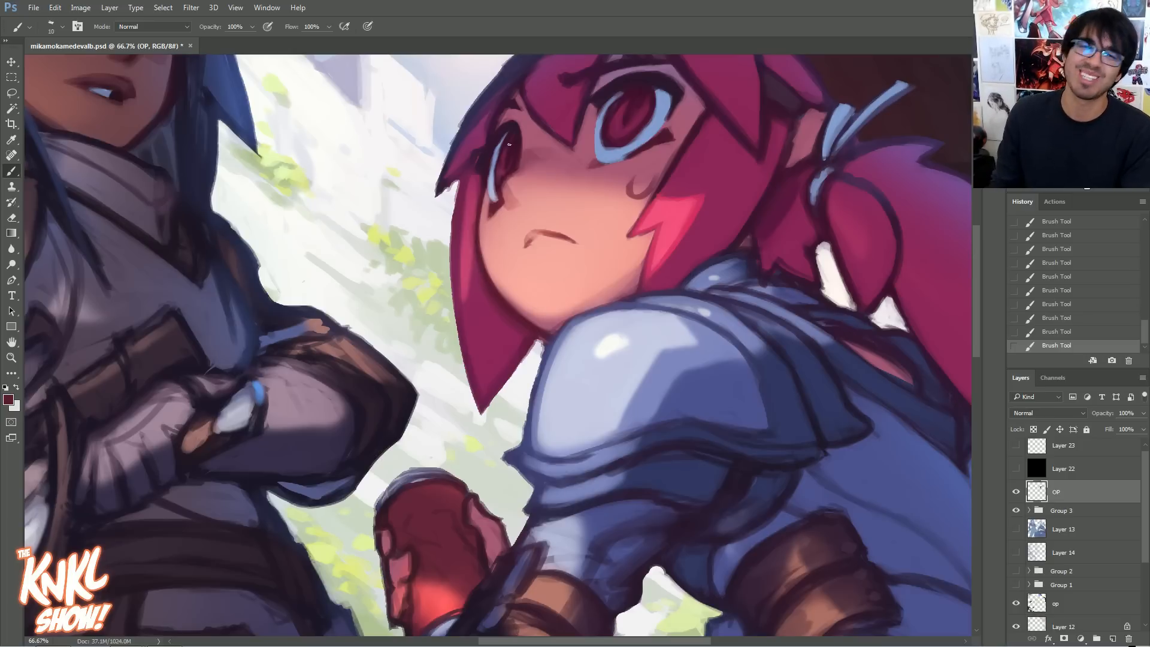
- Paint over the line between the girl's cheek and side hair below the eye with sampled purple and pink tones at 20 px
left_click_drag(675, 188, 639, 267)
left_click(732, 268, "alt")
key("bracketright")
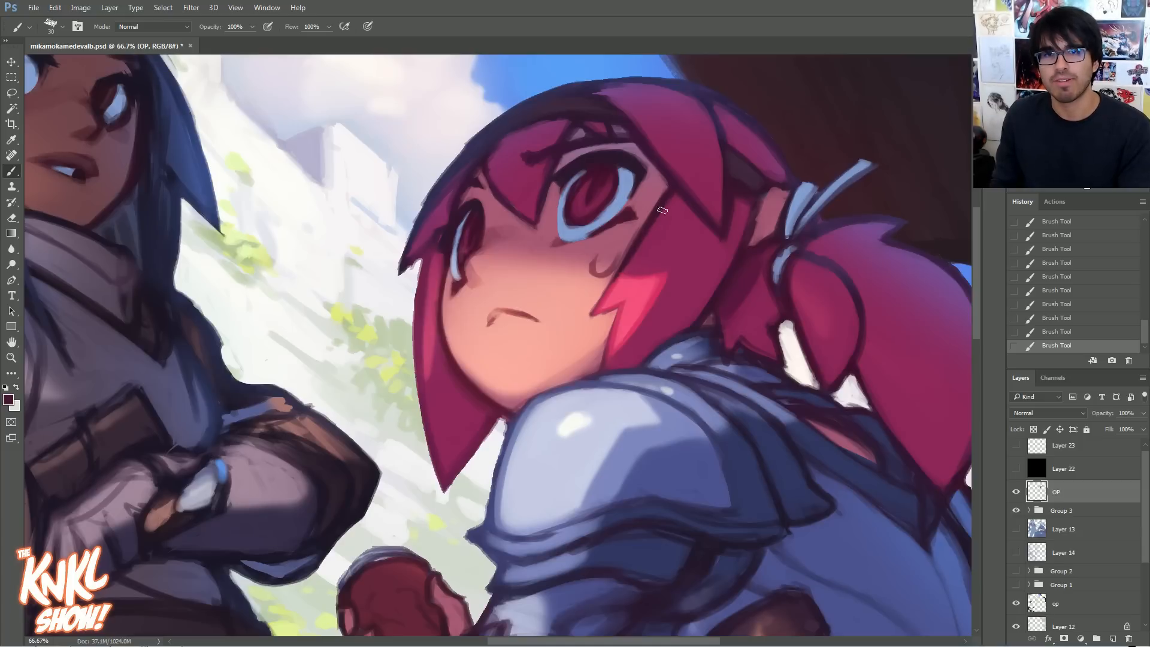
key("bracketleft")
left_click(621, 258, "alt")
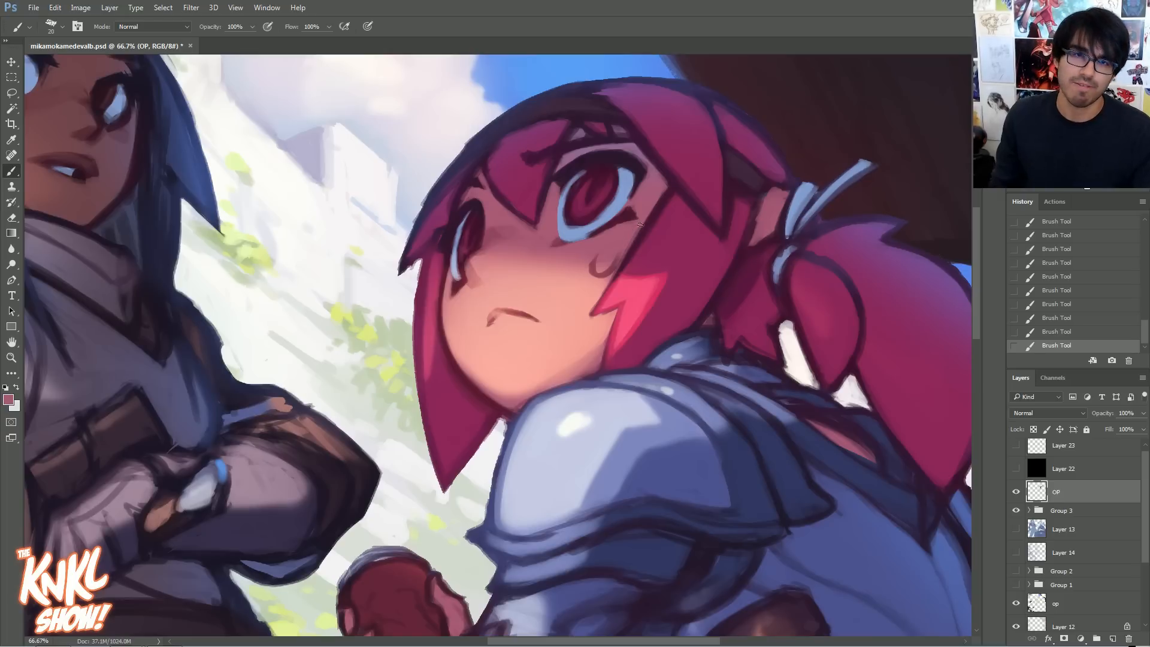
left_click(661, 231, "alt")
- Paint over the line art around the ear and the hair above it at 25 px in sampled dark purple, pink and magenta tones
left_click(734, 271, "alt")
key("bracketright")
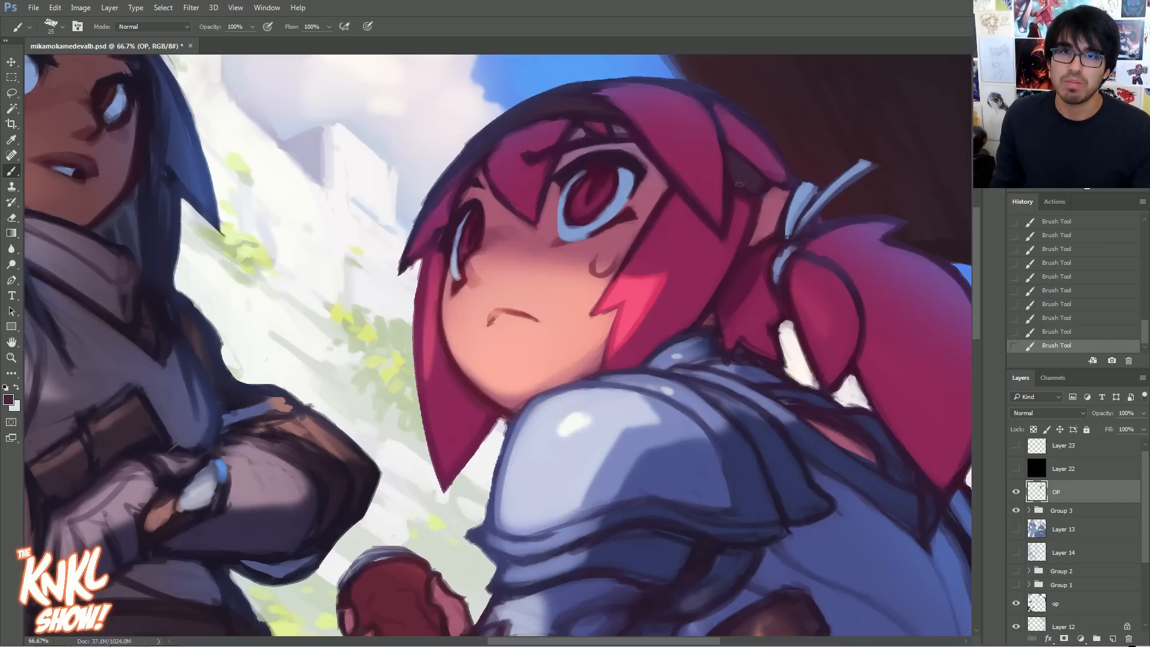
left_click(773, 179, "alt")
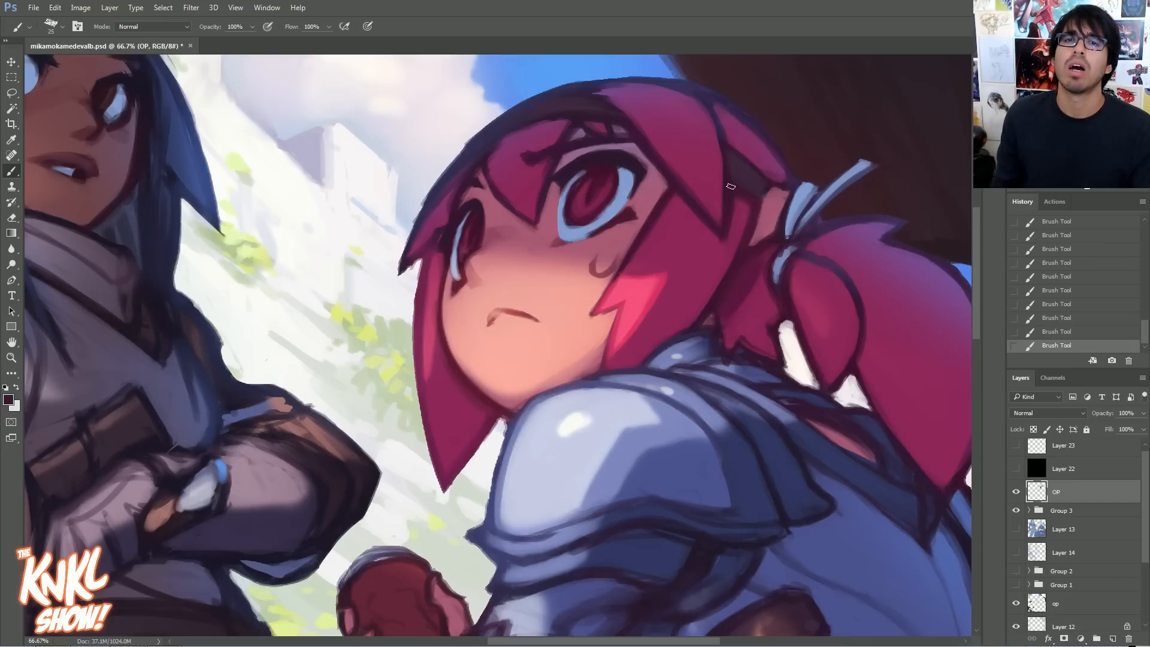
left_click(769, 205, "alt")
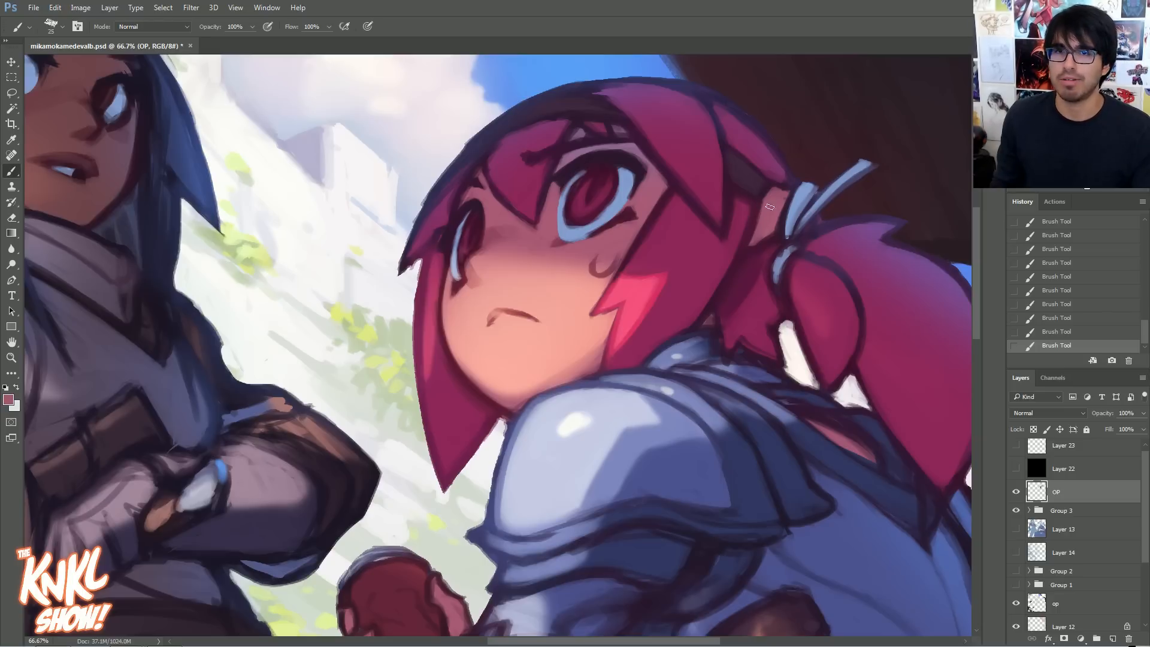
left_click(767, 188, "alt")
left_click(785, 173, "alt")
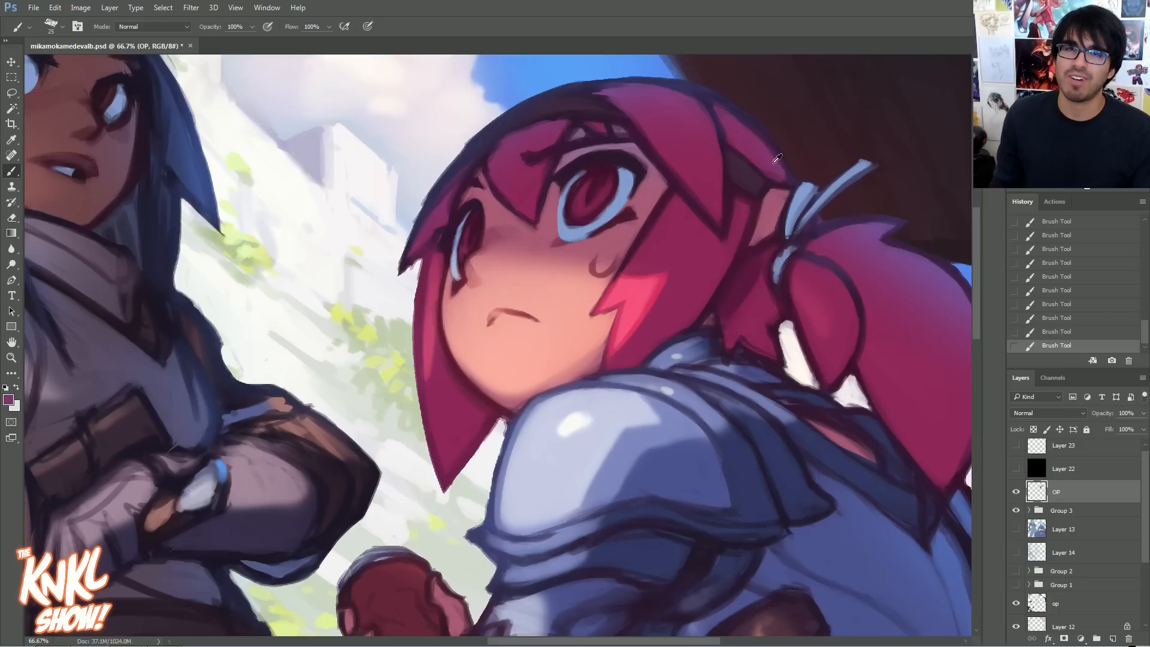
left_click(793, 185, "alt")
left_click(778, 163, "alt")
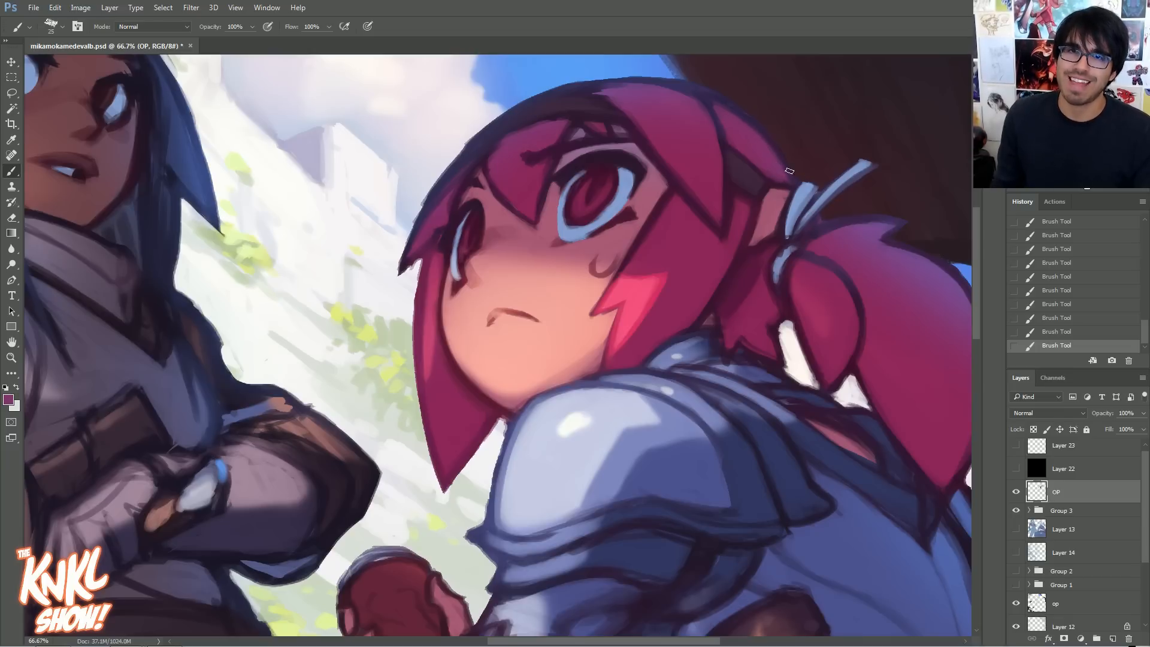
- Sample colours from the girl's hair and armour, the sky and the dark overhang above her head to compare them
scroll(790, 170, "up", 3)
left_click(736, 192, "alt")
left_click(564, 273, "alt")
left_click(558, 495, "alt")
left_click(609, 228, "alt")
left_click(614, 127, "alt")
left_click(626, 78, "alt")
left_click(619, 79, "alt")
key("ctrl+plus")
left_click_drag(663, 201, 664, 481)
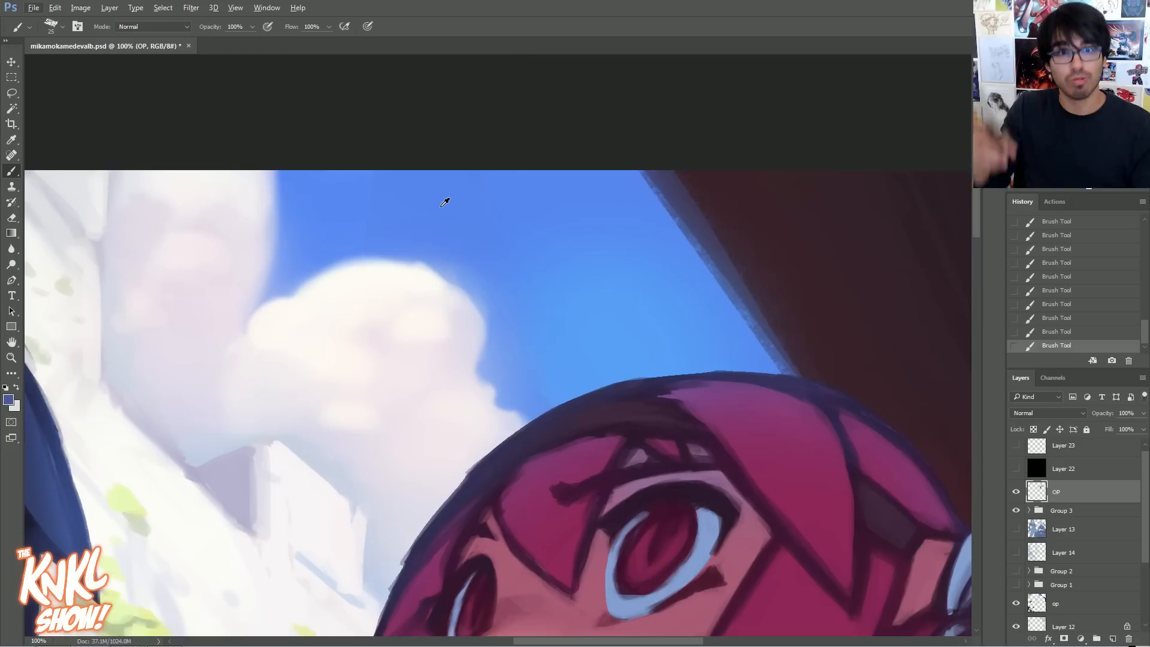
left_click(510, 208, "alt")
left_click(691, 235, "alt")
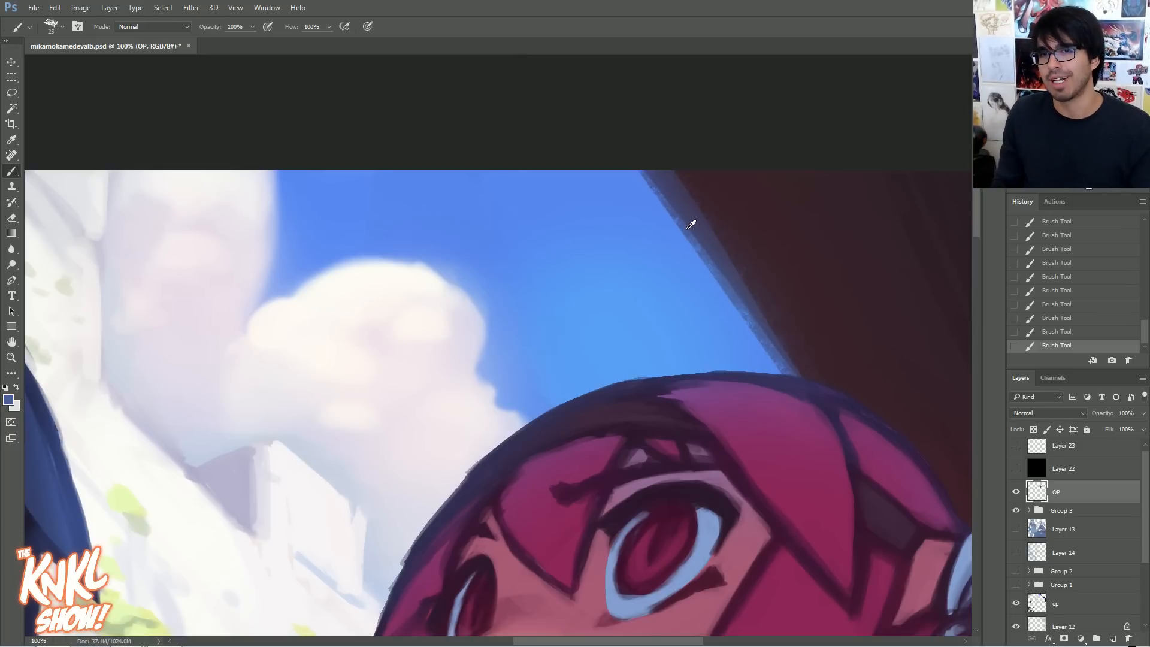
left_click_drag(765, 219, 635, 104)
left_click(556, 112, "alt")
left_click_drag(936, 198, 924, 198)
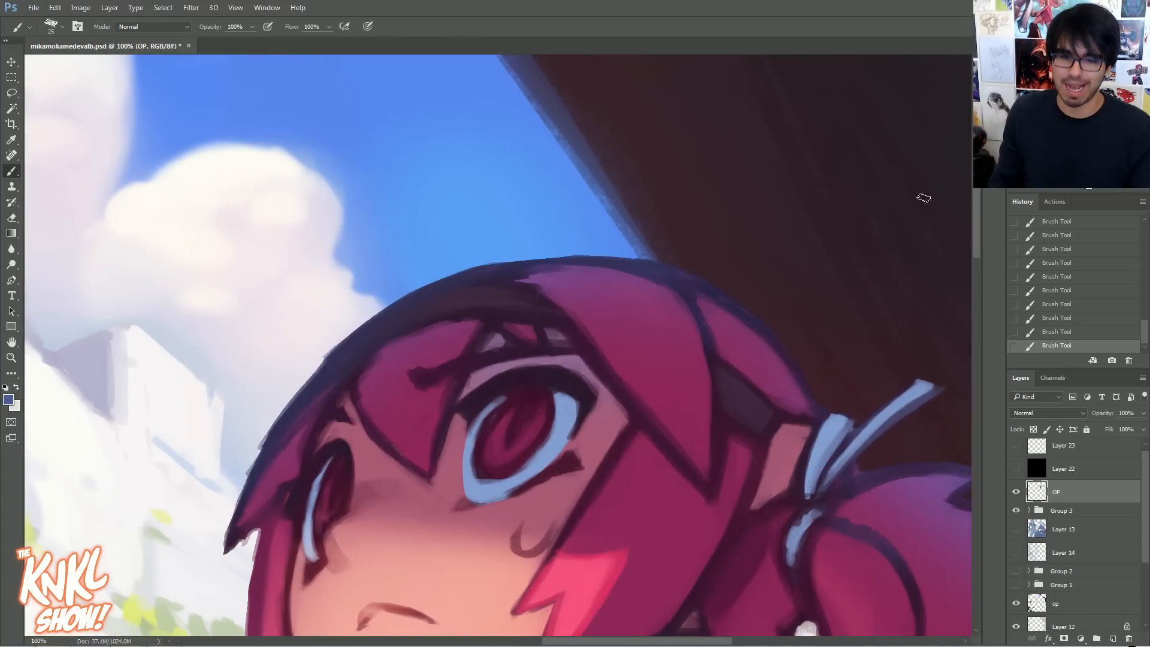
- Paint over the outline along the crown of the girl's head at 25 px in sampled navy and dark purple
mouse_move(731, 304)
left_mouse_down()
mouse_move(672, 279)
mouse_move(687, 278)
mouse_move(615, 263)
left_mouse_up()
left_click(665, 273, "alt")
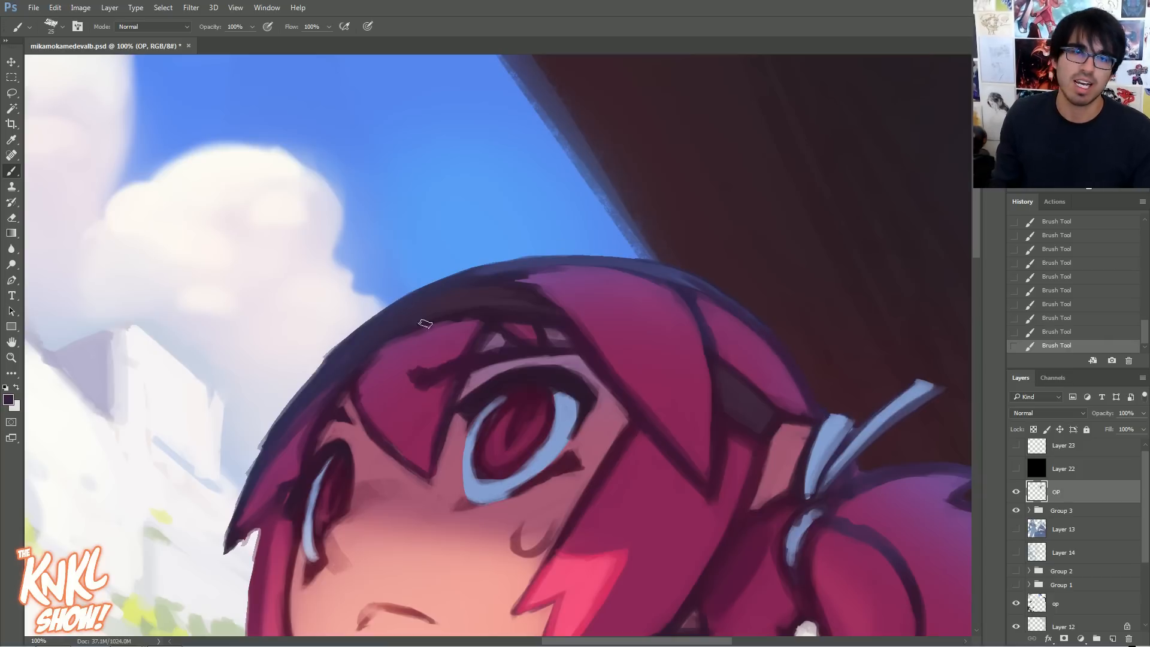
left_click(447, 291, "alt")
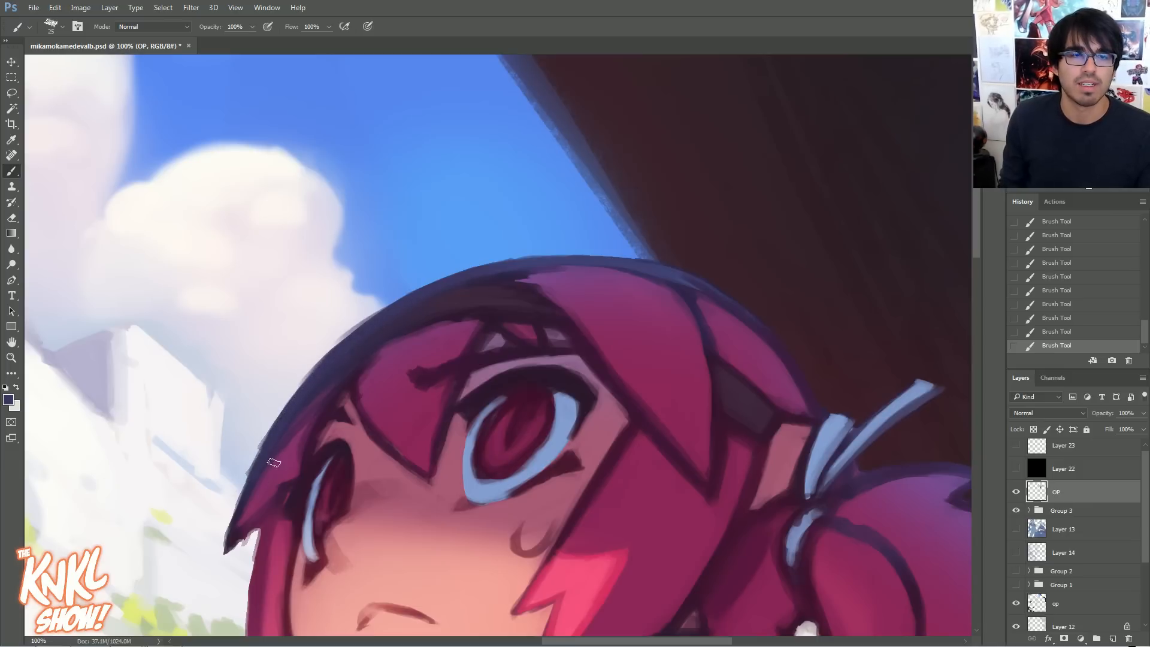
left_click(483, 287, "alt")
- Refine the head's outer contour from the crown down to the front hair tip at 20 px in sampled navy, purple and magenta
left_click_drag(382, 355, 544, 278)
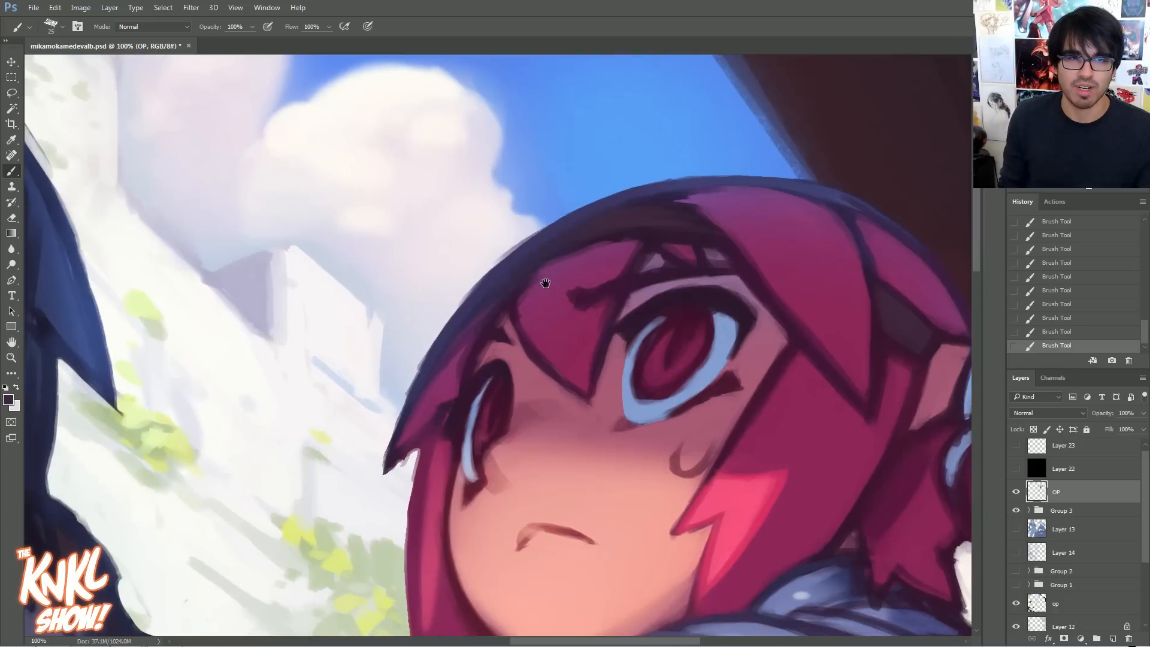
key("bracketleft")
left_click_drag(543, 232, 505, 275)
left_click_drag(389, 448, 427, 349)
left_click_drag(401, 406, 422, 359)
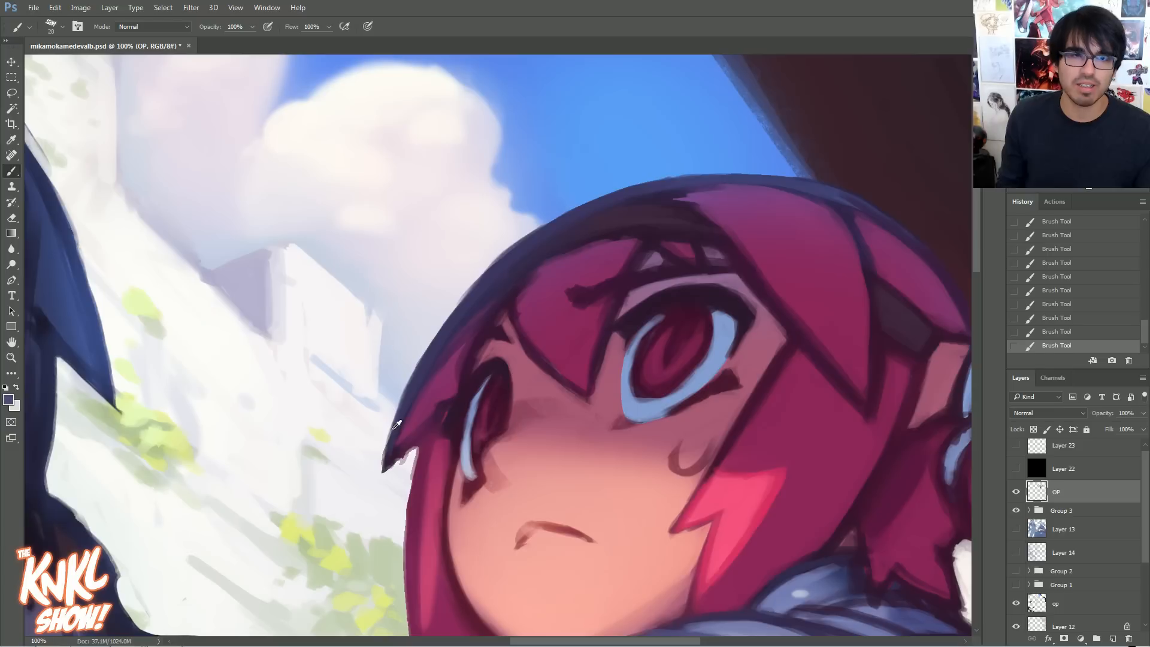
left_click(436, 417, "alt")
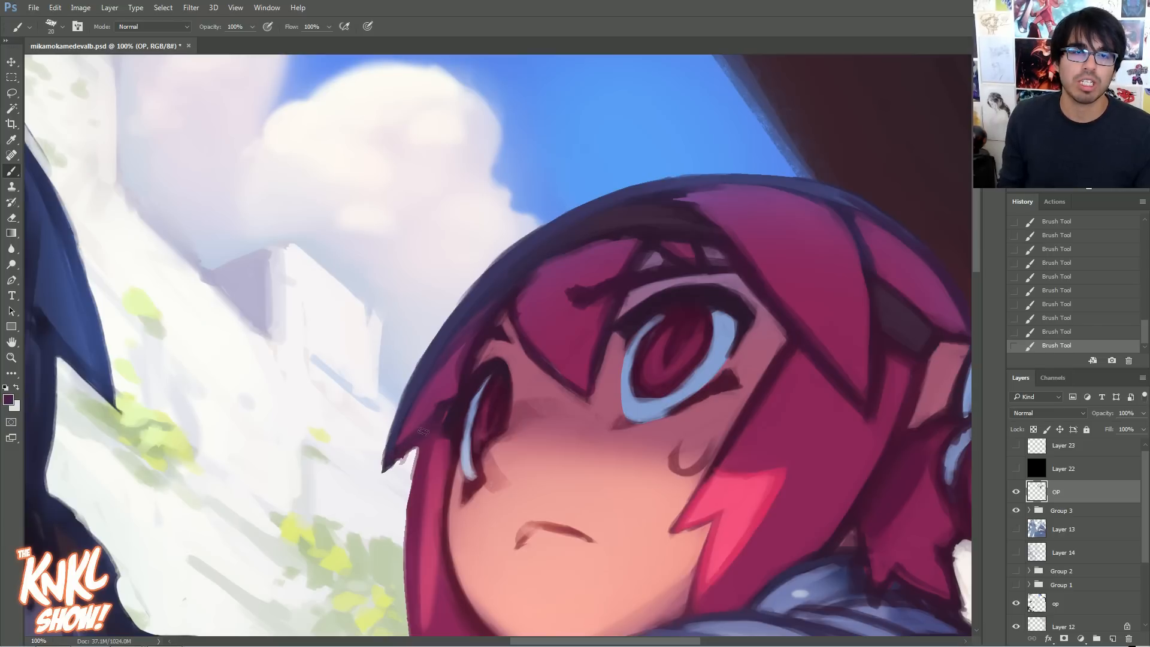
left_click(439, 379, "alt")
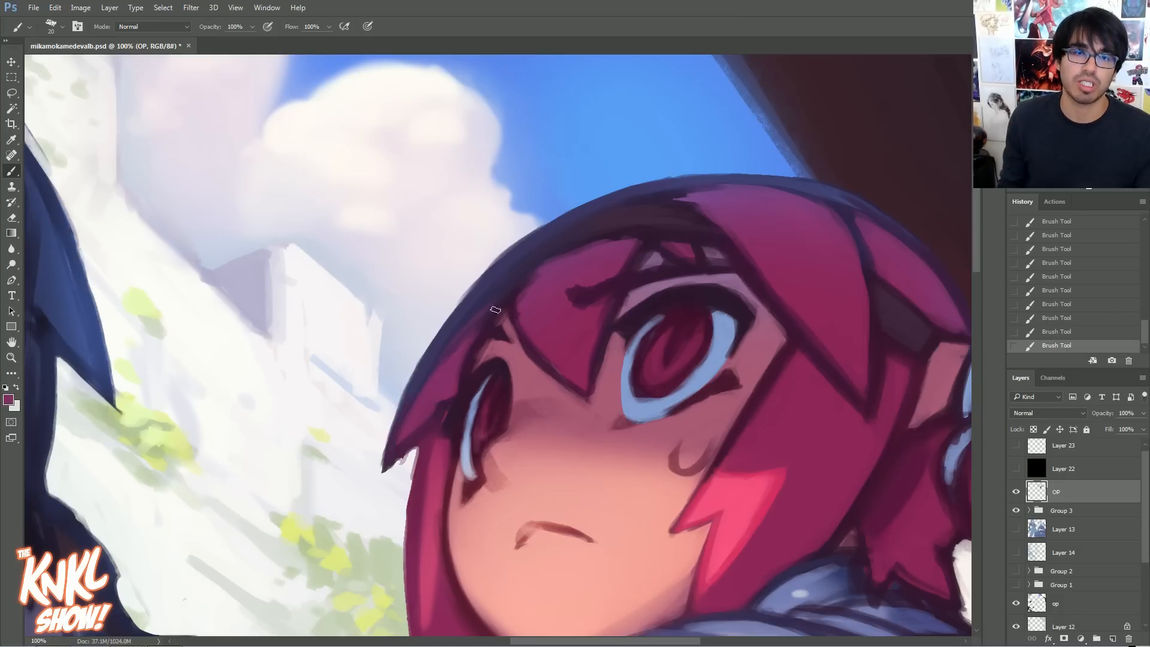
- Sample the purple at the top of the hair and adjust it to a lighter, less saturated purple, about #914fa2
left_click(711, 194, "alt")
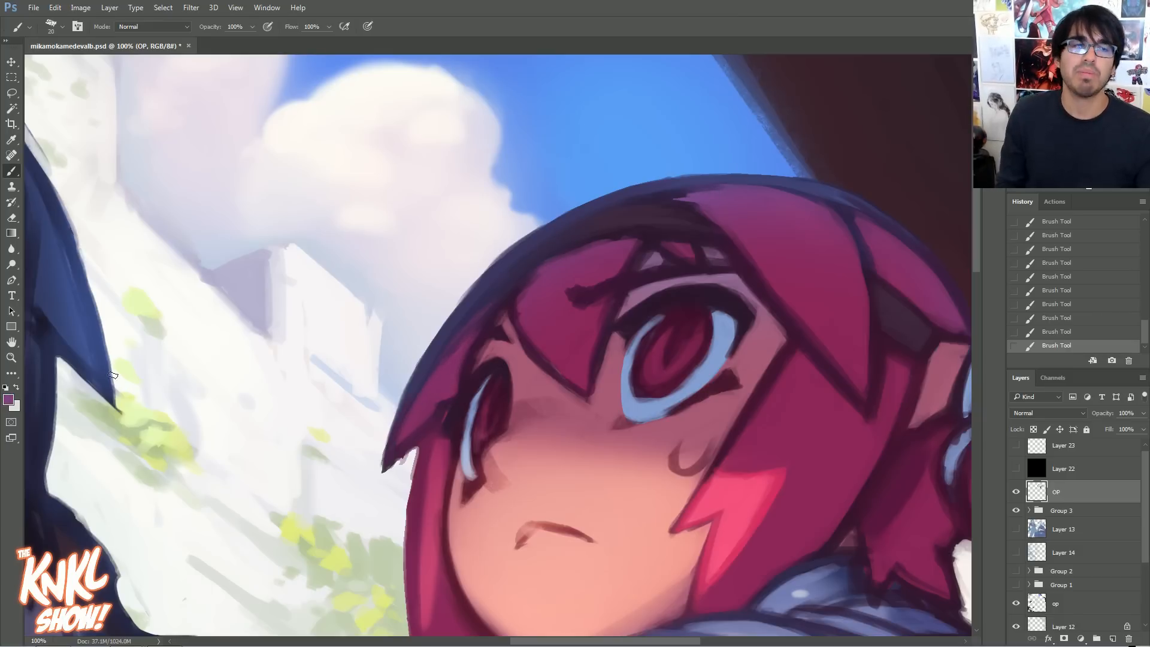
left_click(8, 399)
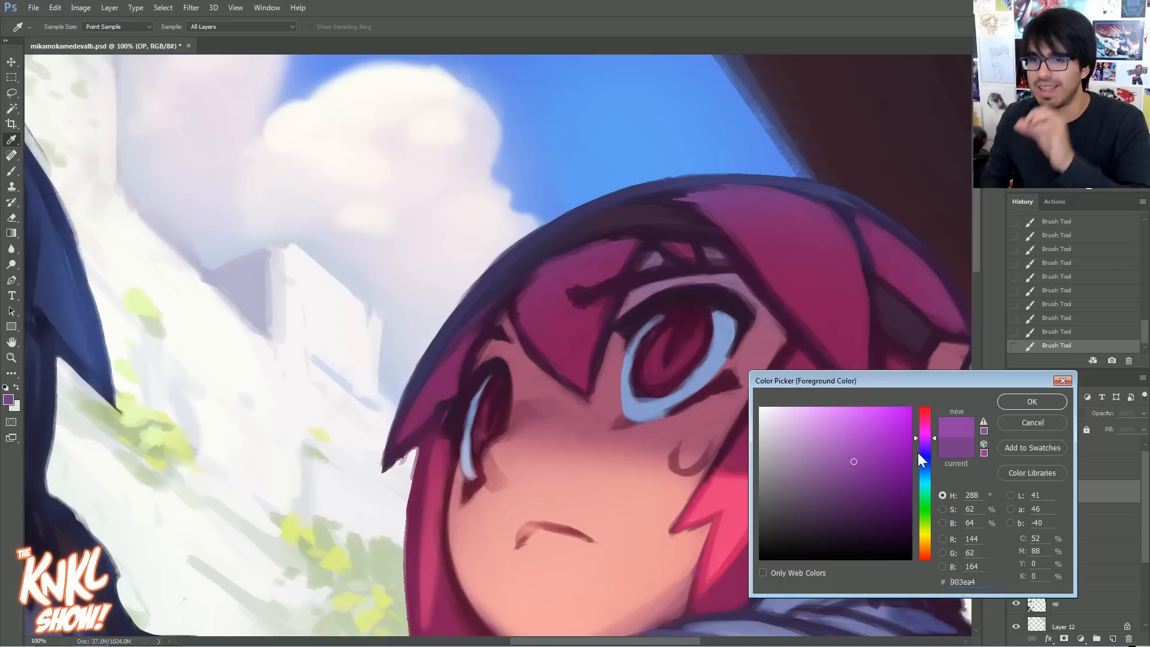
left_click(932, 437)
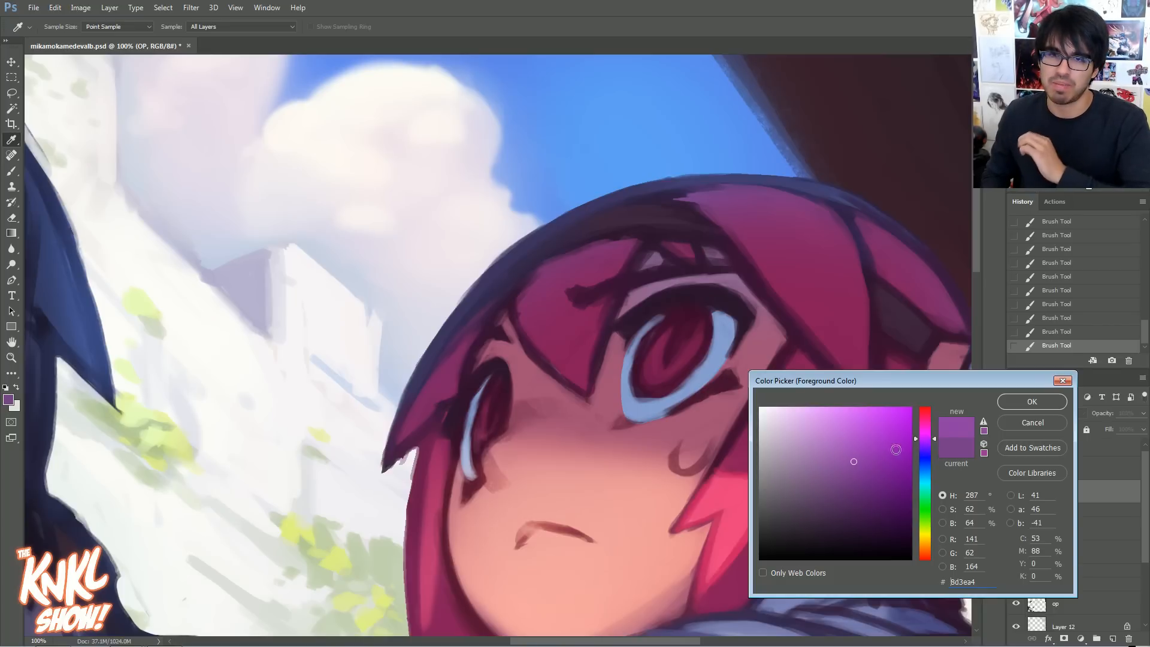
left_click(852, 455)
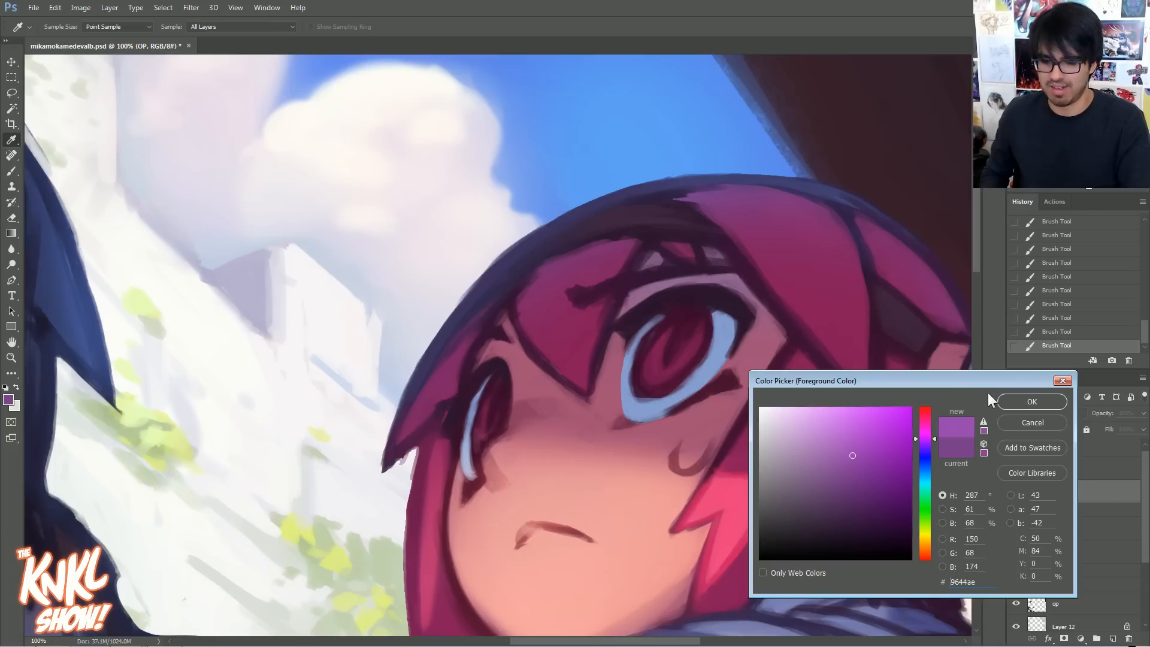
left_click(745, 217)
left_click(845, 467)
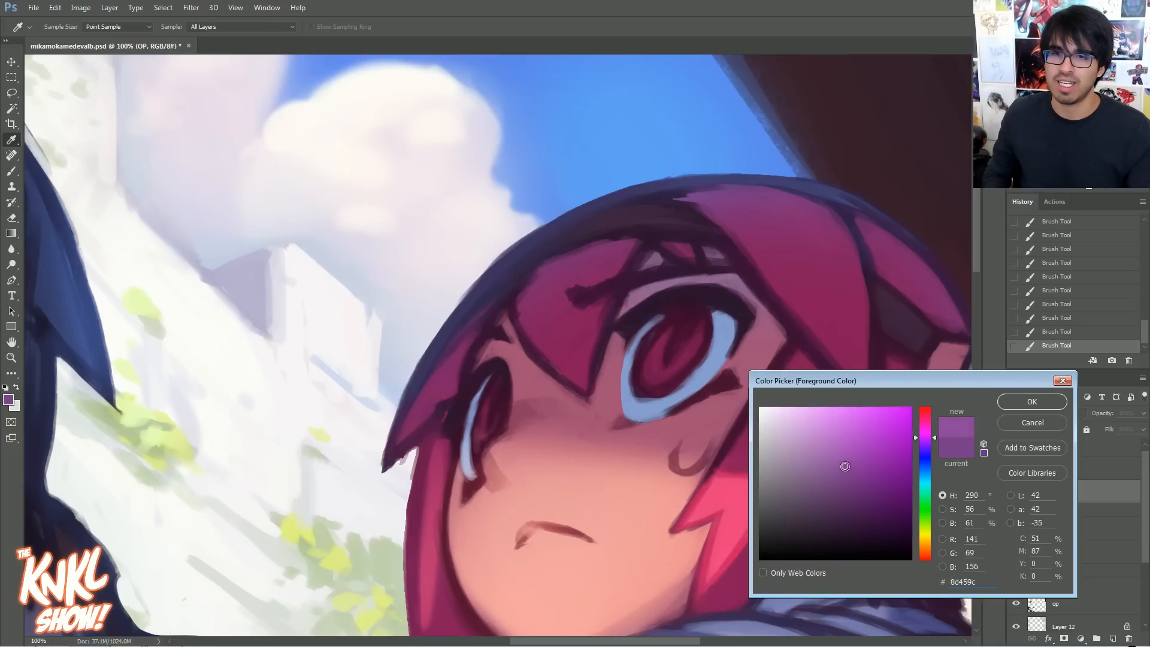
left_click(933, 438)
left_click(837, 462)
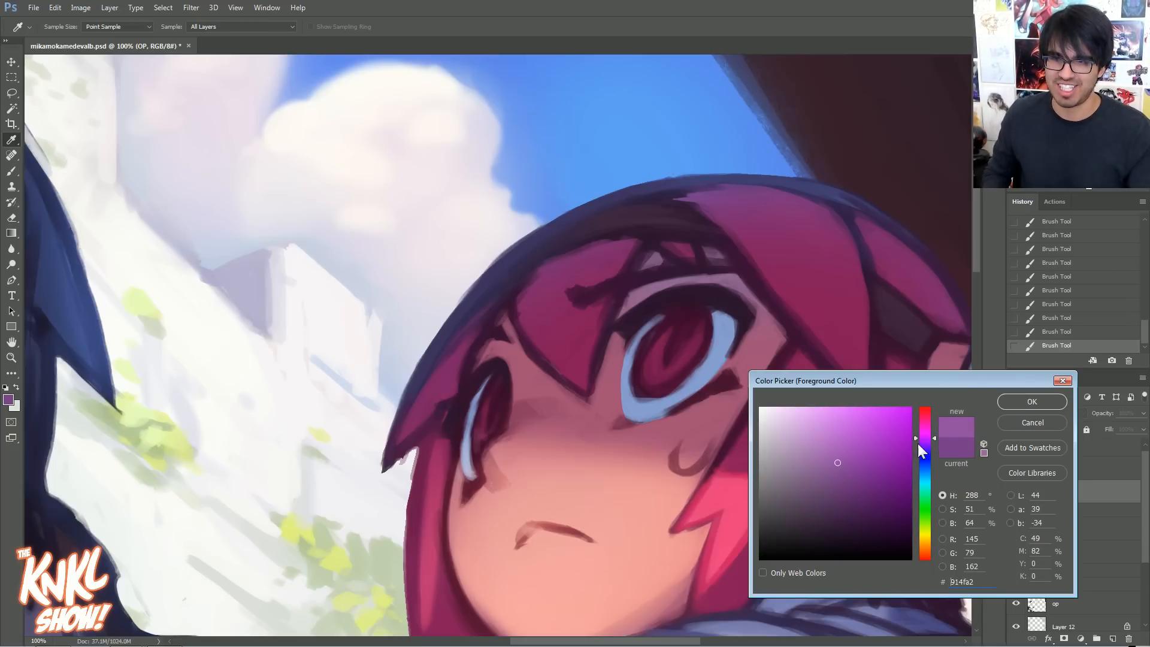
left_click(1019, 402)
- Paint light purple highlights along the upper edge of the large crown locks with the brush at 25 to 30 px
key("b")
key("bracketright")
key("bracketright")
mouse_move(695, 194)
left_mouse_down()
mouse_move(814, 206)
mouse_move(743, 194)
left_mouse_up()
key("bracketleft")
key("bracketleft")
key("bracketleft")
key("bracketleft")
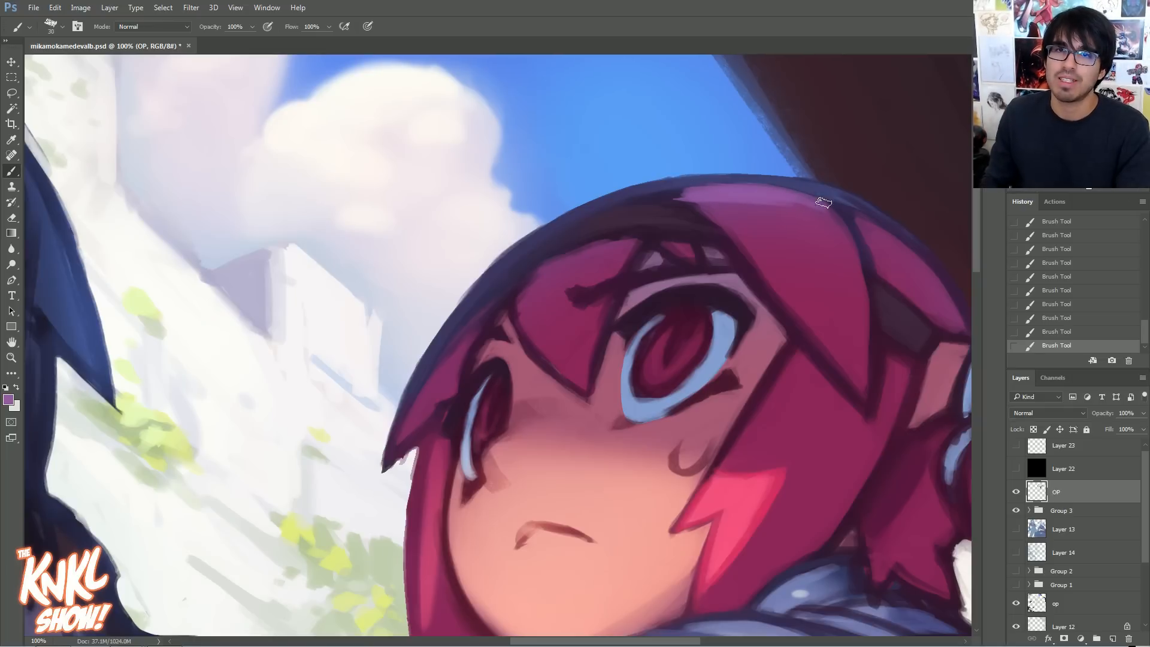
mouse_move(832, 203)
left_mouse_down()
mouse_move(891, 234)
mouse_move(828, 199)
mouse_move(911, 253)
mouse_move(823, 195)
left_mouse_up()
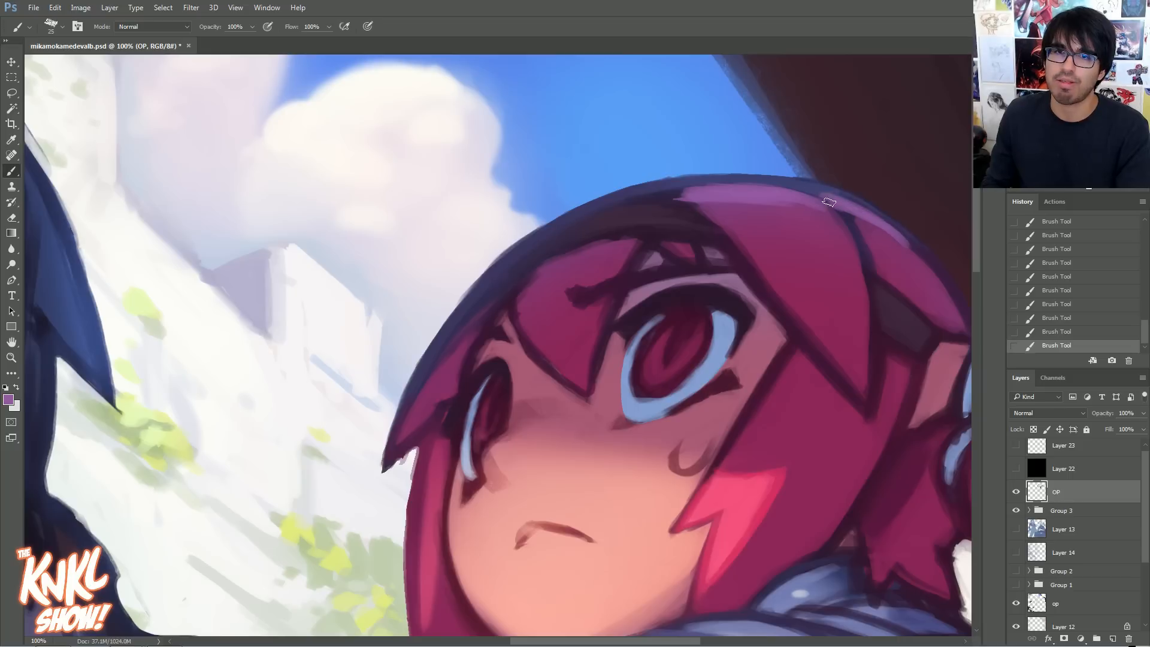
left_click_drag(669, 193, 762, 185)
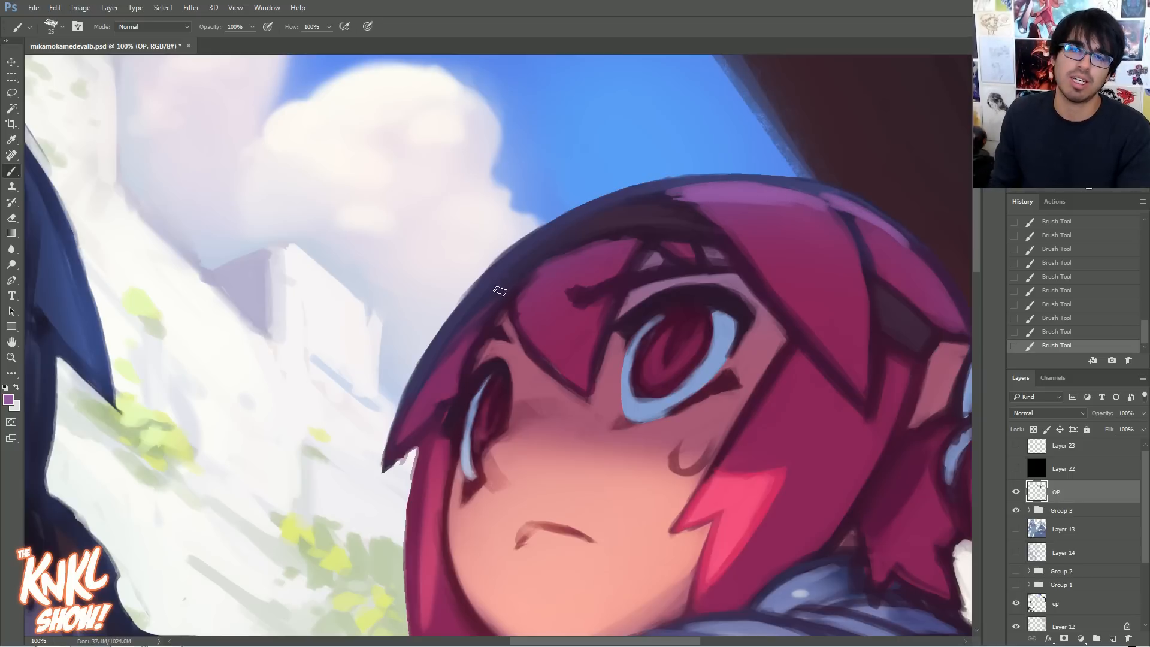
- Add purple highlights along the top of the central bang and the outer front lock, blending them with sampled hair purple
mouse_move(617, 242)
left_mouse_down()
mouse_move(543, 270)
mouse_move(620, 246)
left_mouse_up()
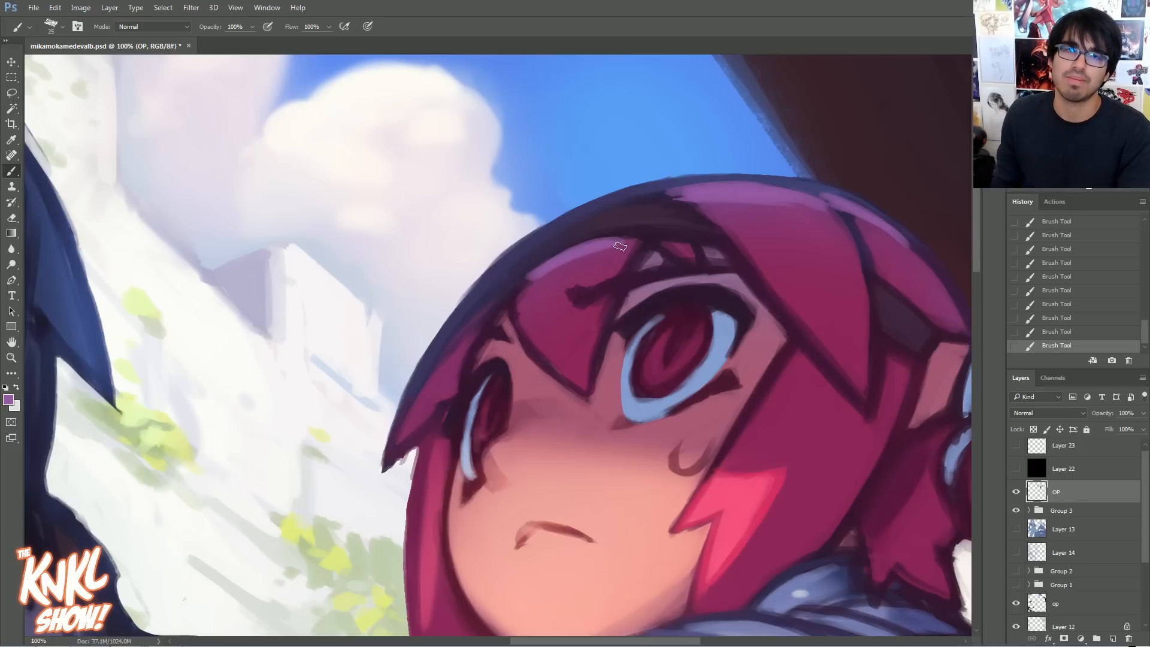
key("bracketright")
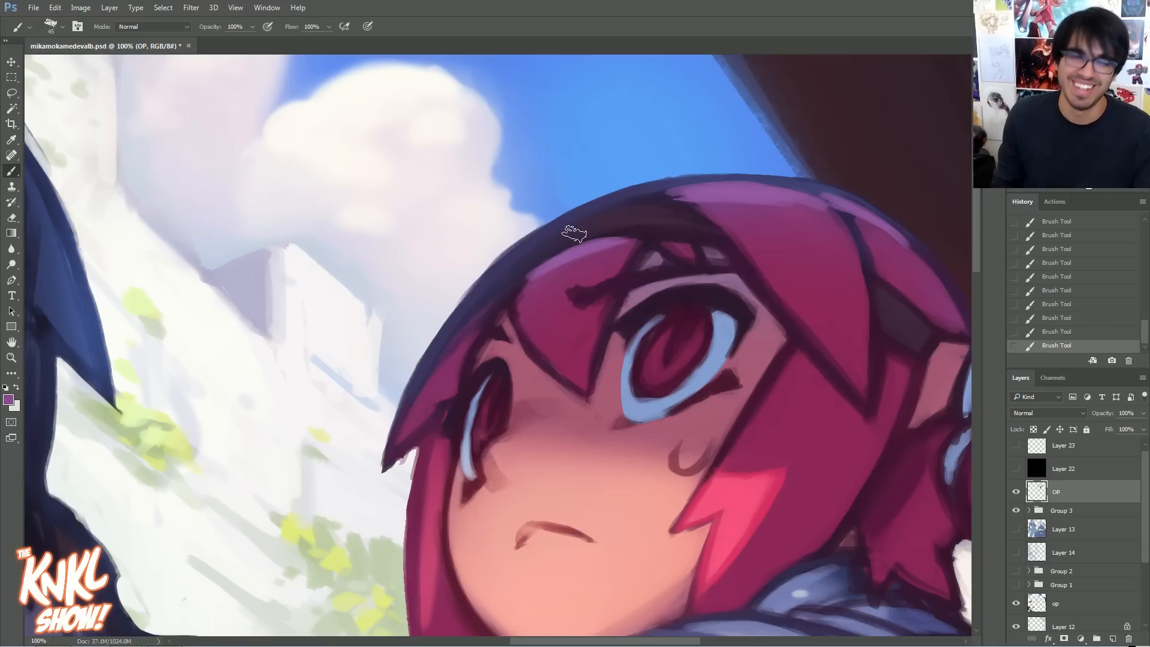
key("bracketleft")
key("bracketleft")
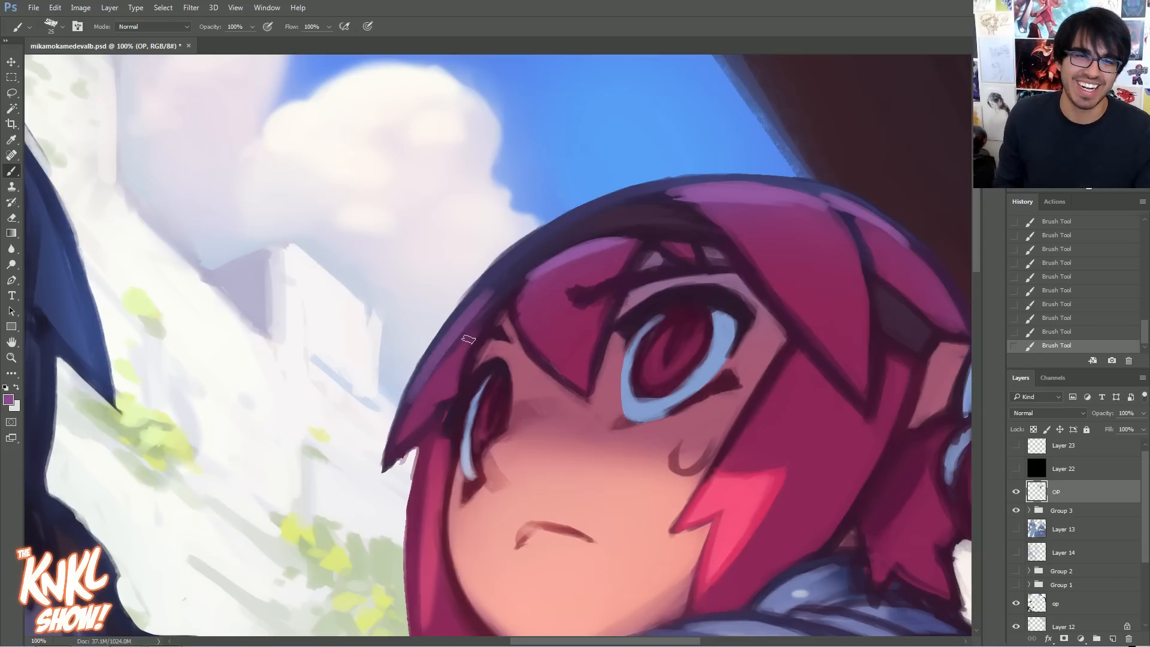
mouse_move(413, 405)
left_mouse_down()
mouse_move(492, 304)
mouse_move(521, 291)
left_mouse_up()
left_click(532, 278, "alt")
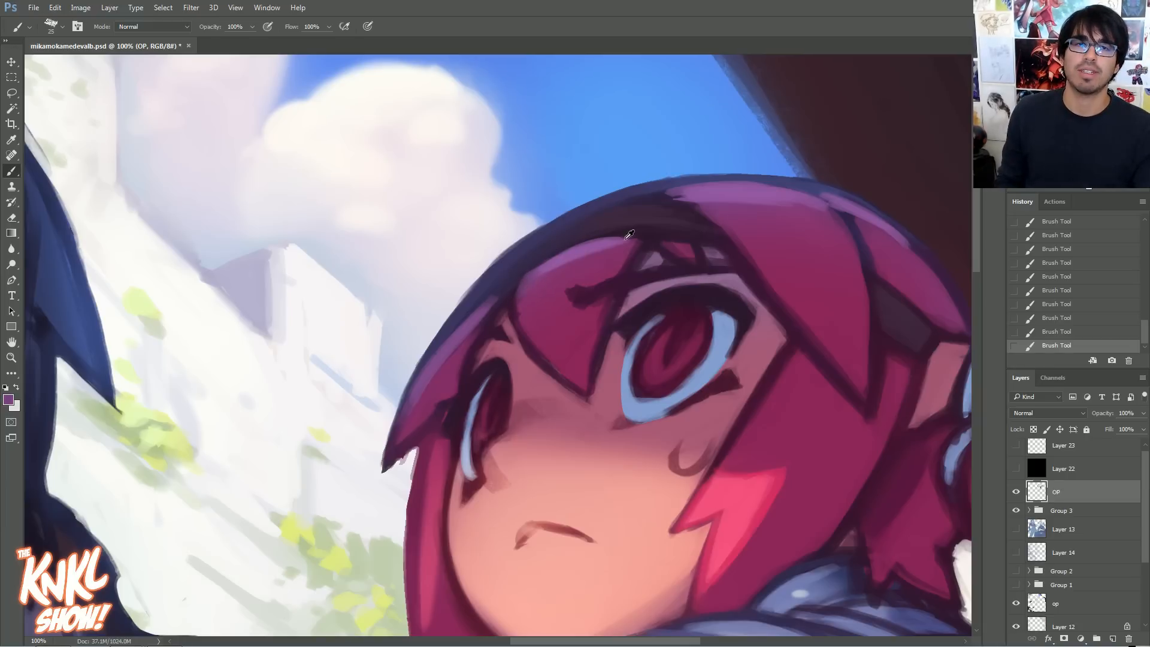
- Sharpen the edges and pointed tip of the central bang over the forehead with a small brush in sampled magenta and dark purple
left_click(782, 361, "alt")
key("bracketleft")
key("bracketleft")
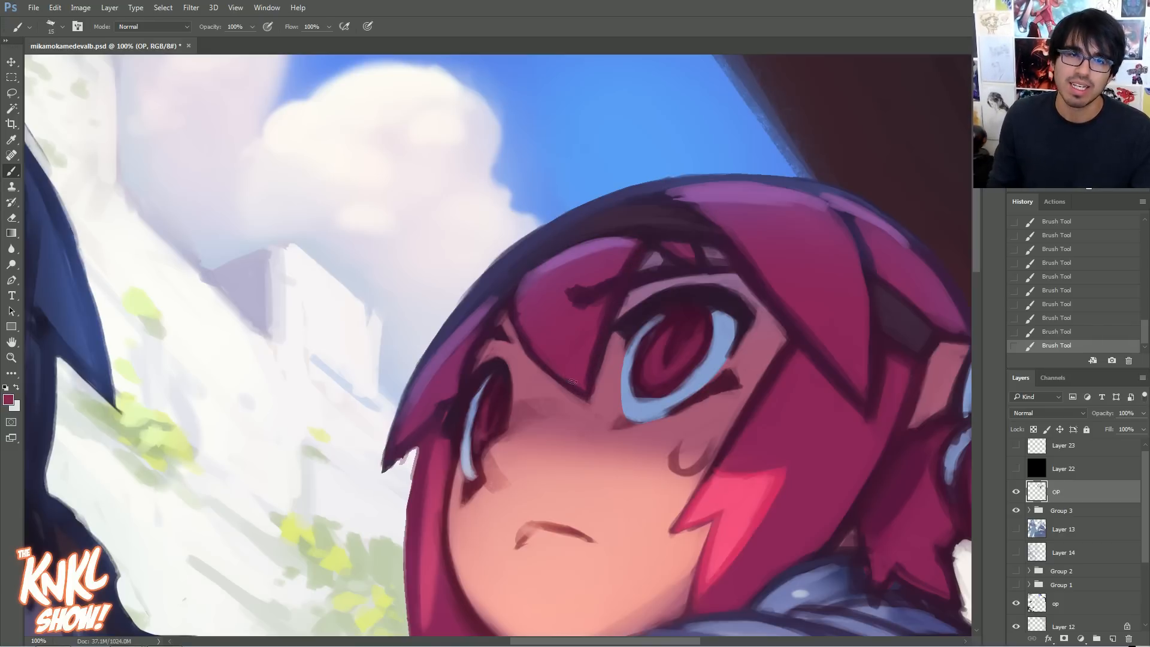
key("ctrl+plus")
key("ctrl+plus")
left_click_drag(716, 381, 581, 448)
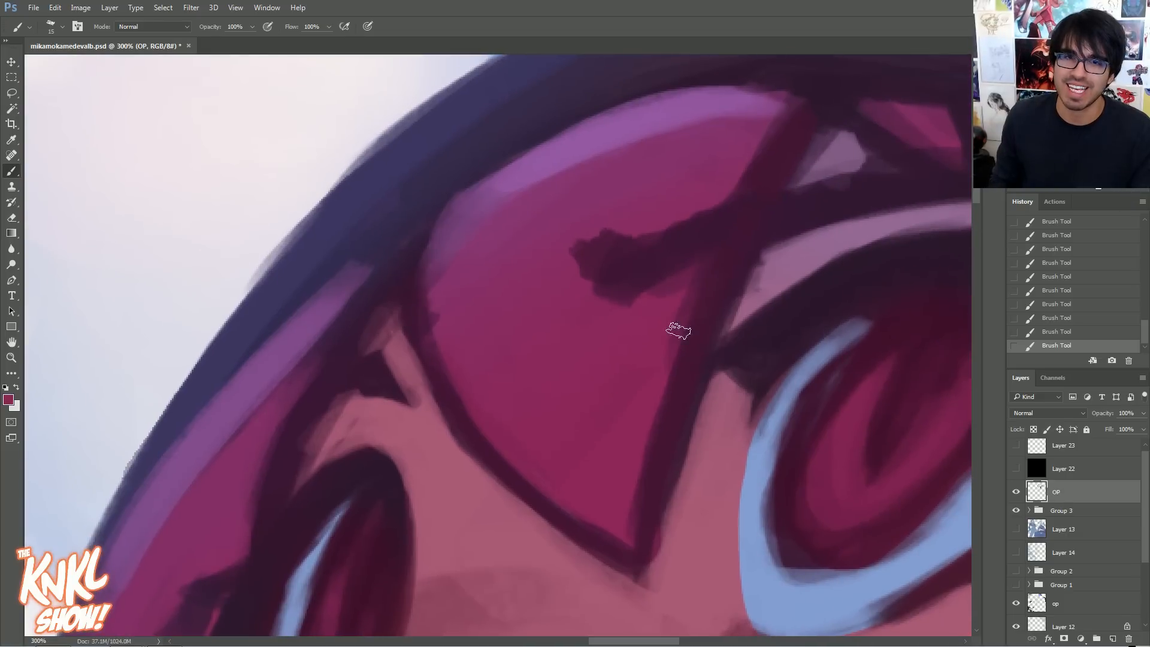
key("bracketleft")
key("bracketleft")
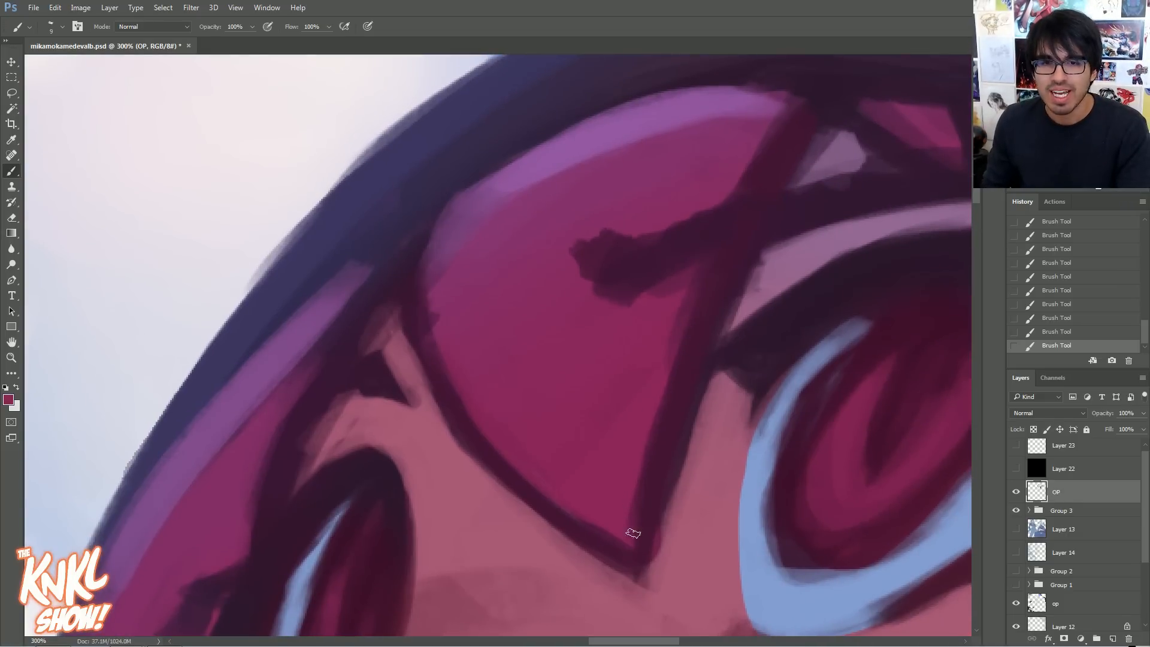
left_click(653, 501, "alt")
left_click_drag(682, 546, 670, 467)
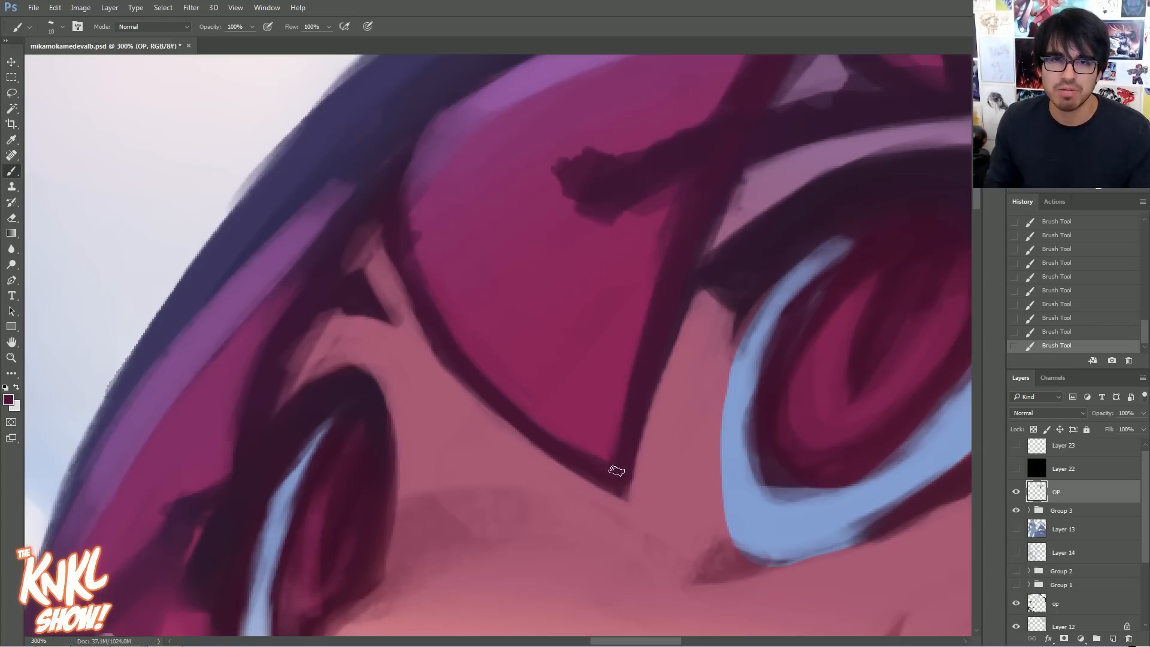
- Clean up the rough inner end of the eyebrow over the central bang into a crisp angular shape
left_click_drag(578, 292, 516, 432)
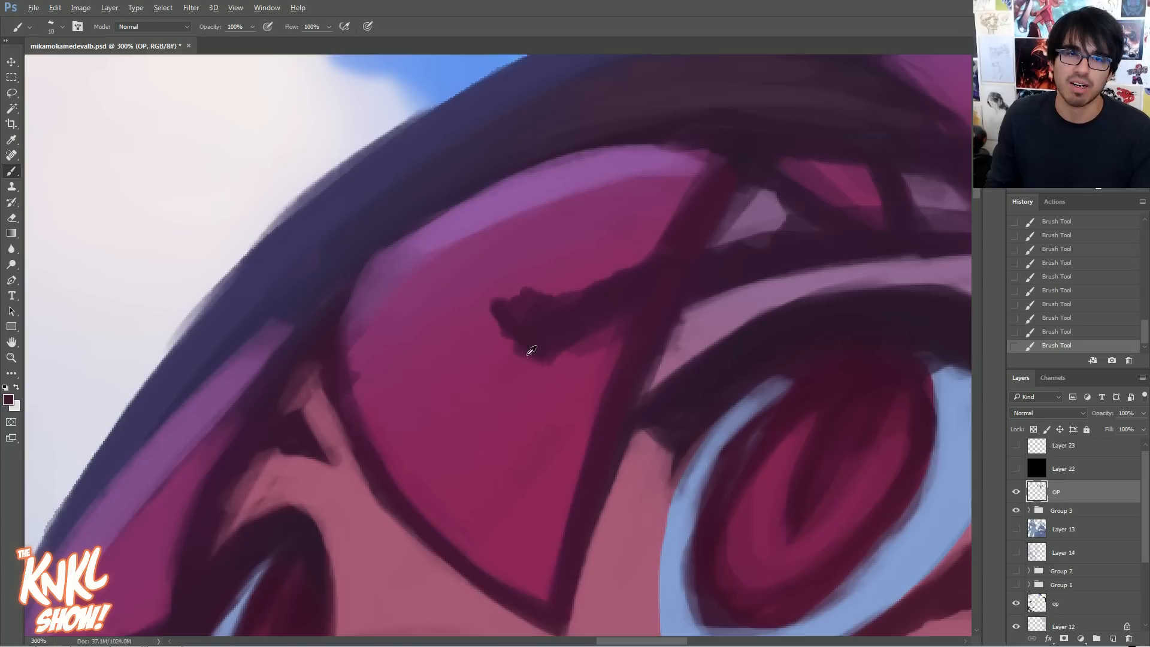
mouse_move(550, 370)
left_mouse_down()
mouse_move(516, 329)
mouse_move(512, 297)
left_mouse_up()
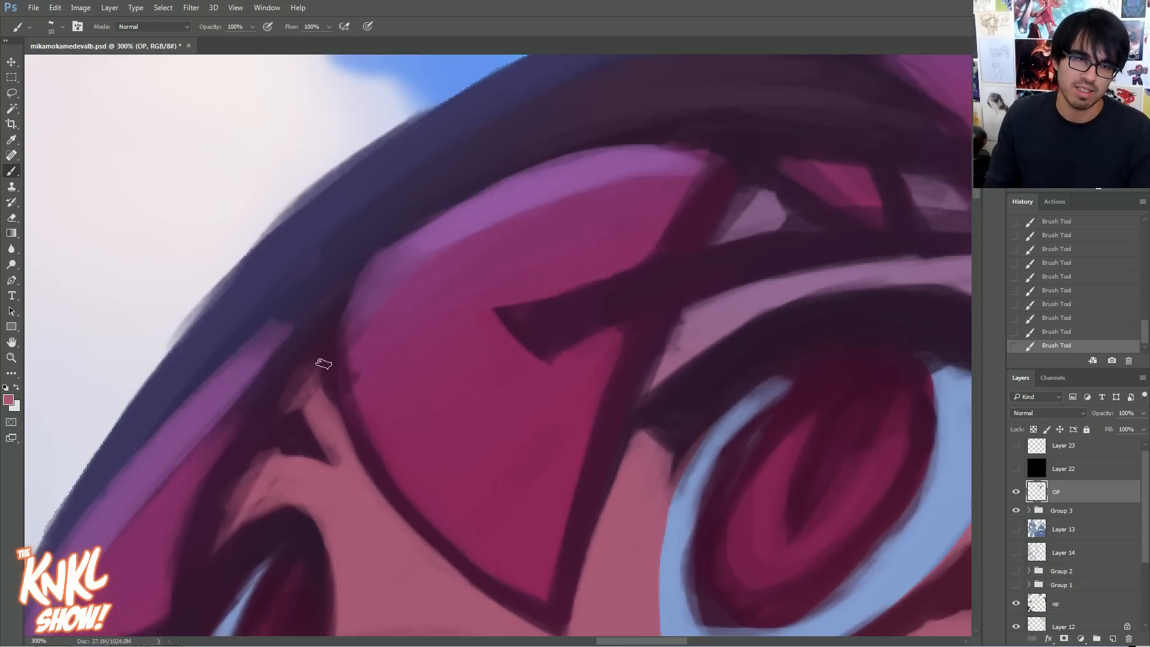
- Clean up the dark line between the outer front lock and the forehead with sampled dark purple at 10 px
mouse_move(328, 453)
left_mouse_down()
mouse_move(455, 380)
mouse_move(469, 337)
left_mouse_up()
left_click(462, 306, "alt")
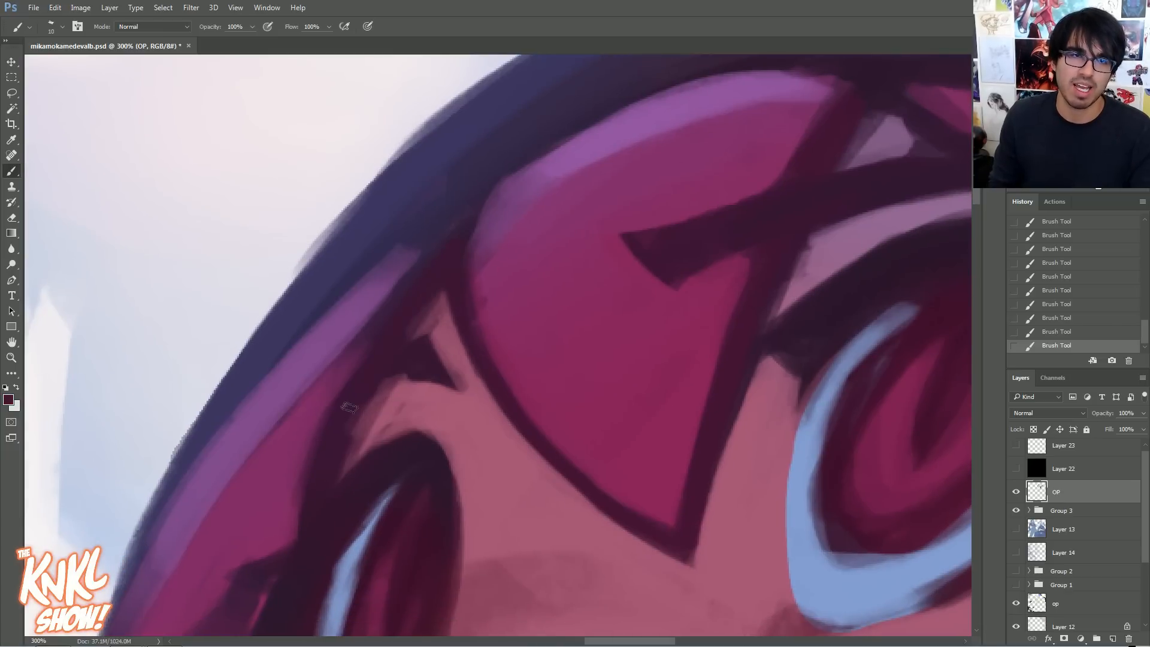
mouse_move(346, 380)
left_mouse_down()
mouse_move(398, 311)
mouse_move(328, 397)
left_mouse_up()
left_click_drag(384, 351, 459, 245)
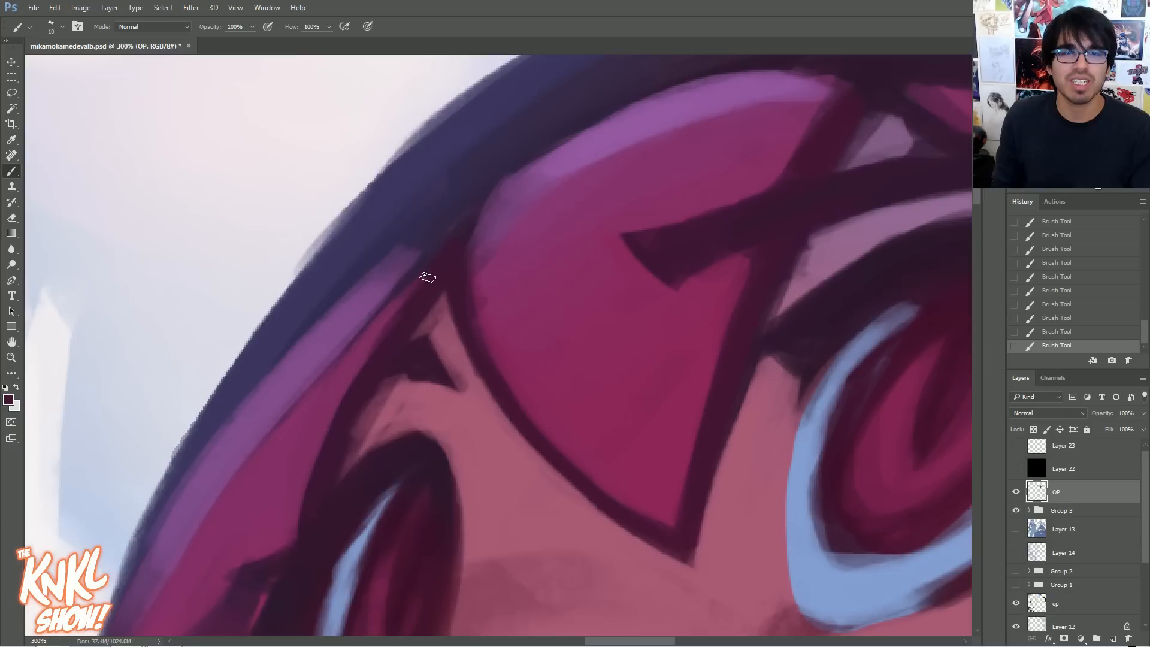
- Extend the outer front lock's purple highlight into a sharp tip below the headband and clean up its lower dark edge
left_click_drag(349, 346, 448, 244)
mouse_move(365, 327)
left_mouse_down()
mouse_move(458, 229)
mouse_move(426, 241)
mouse_move(334, 350)
left_mouse_up()
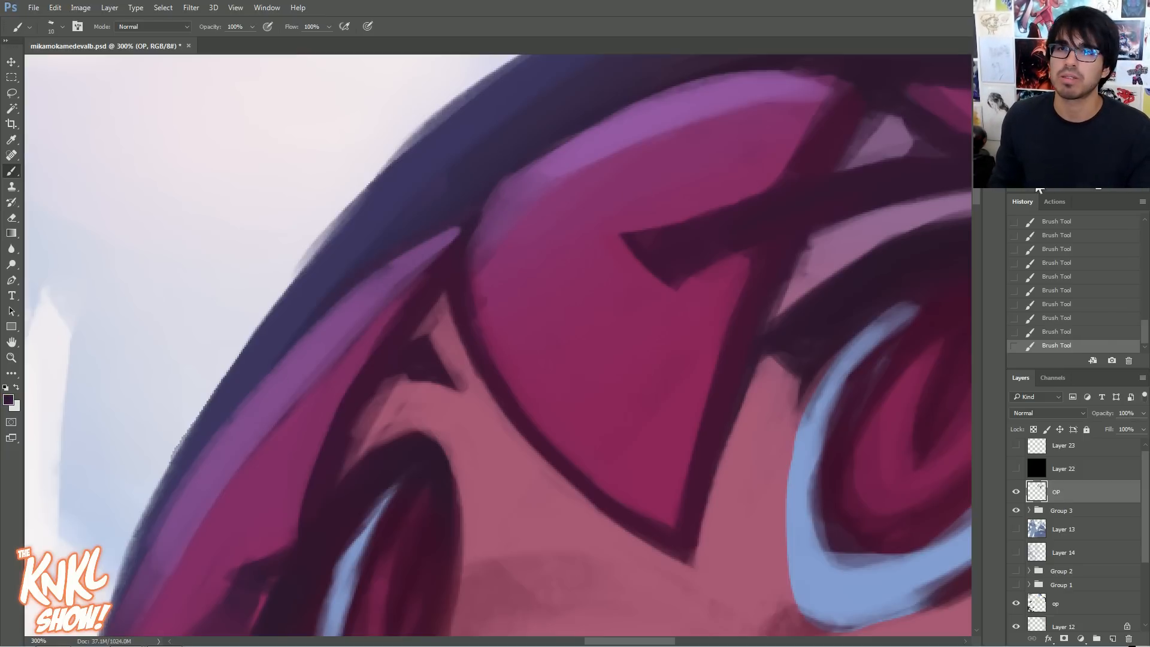
- Paint a muted blue highlight along the dark headband above the bangs using blue sampled from the sky
key("ctrl+minus")
key("ctrl+minus")
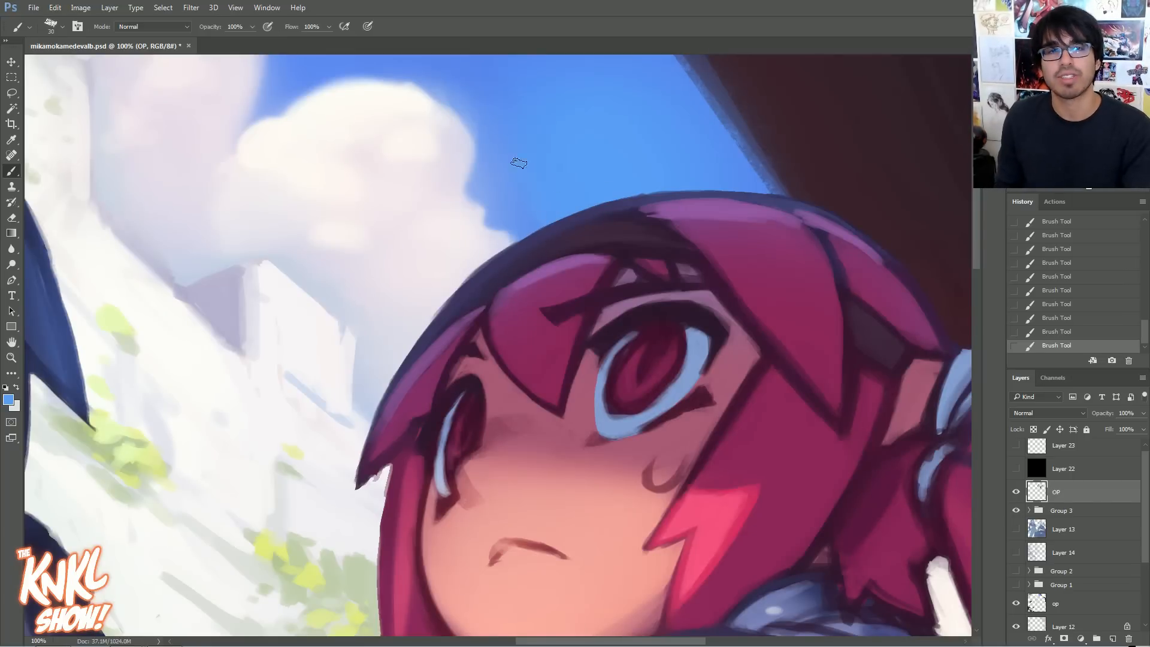
left_click_drag(578, 267, 526, 259)
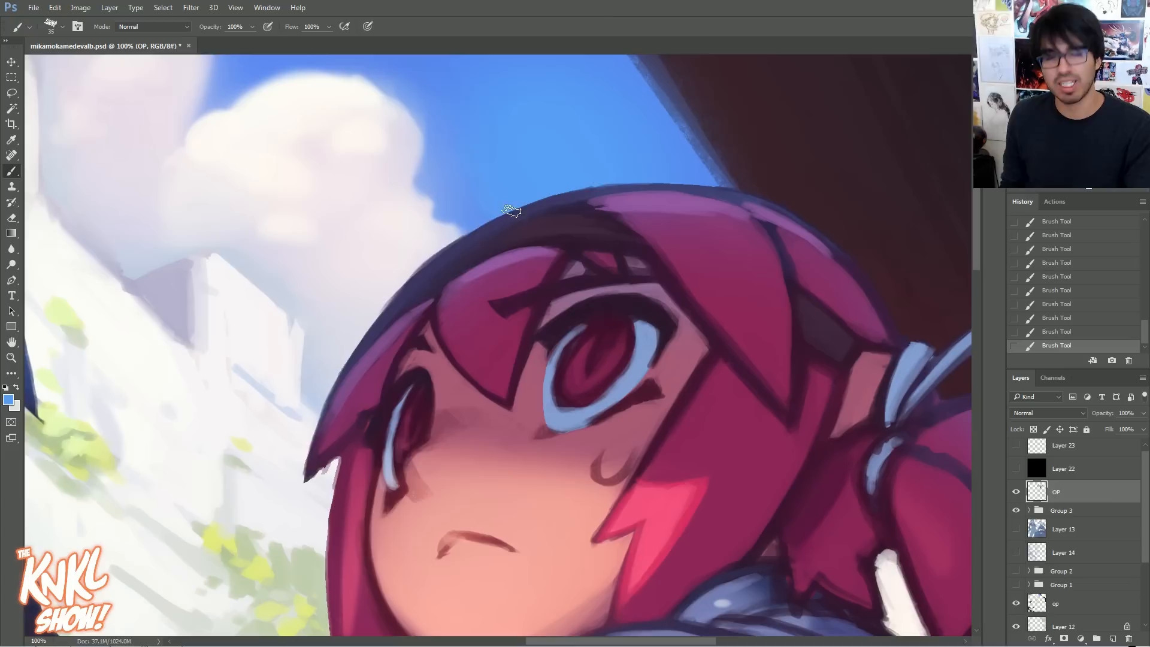
left_click_drag(607, 221, 428, 279)
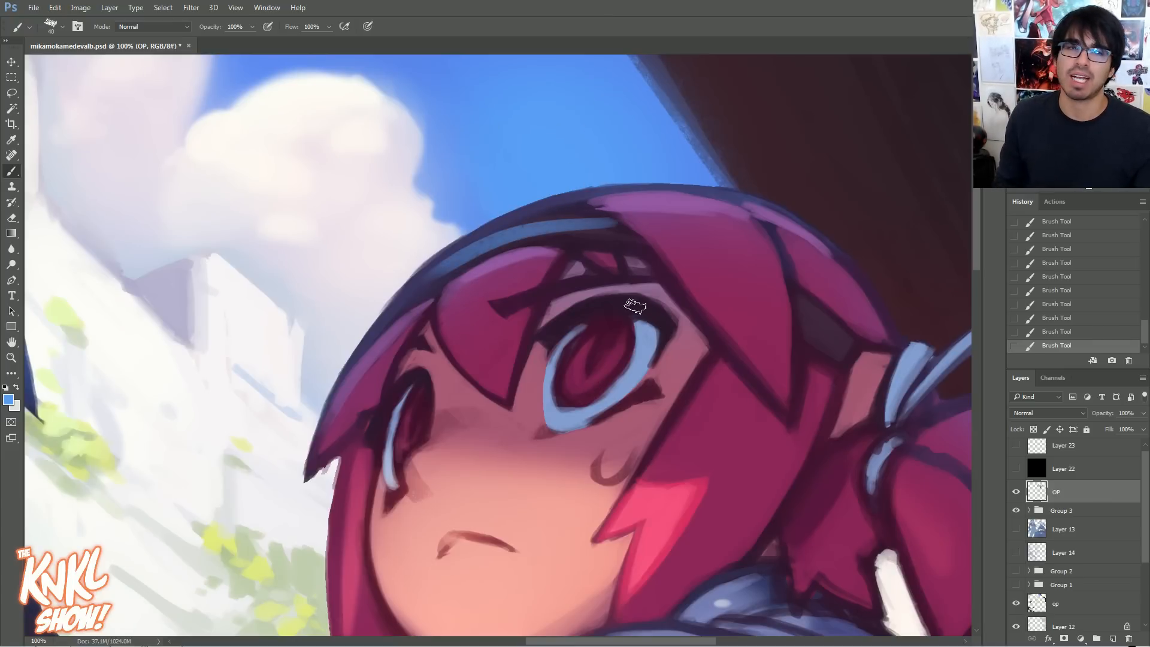
key("bracketright")
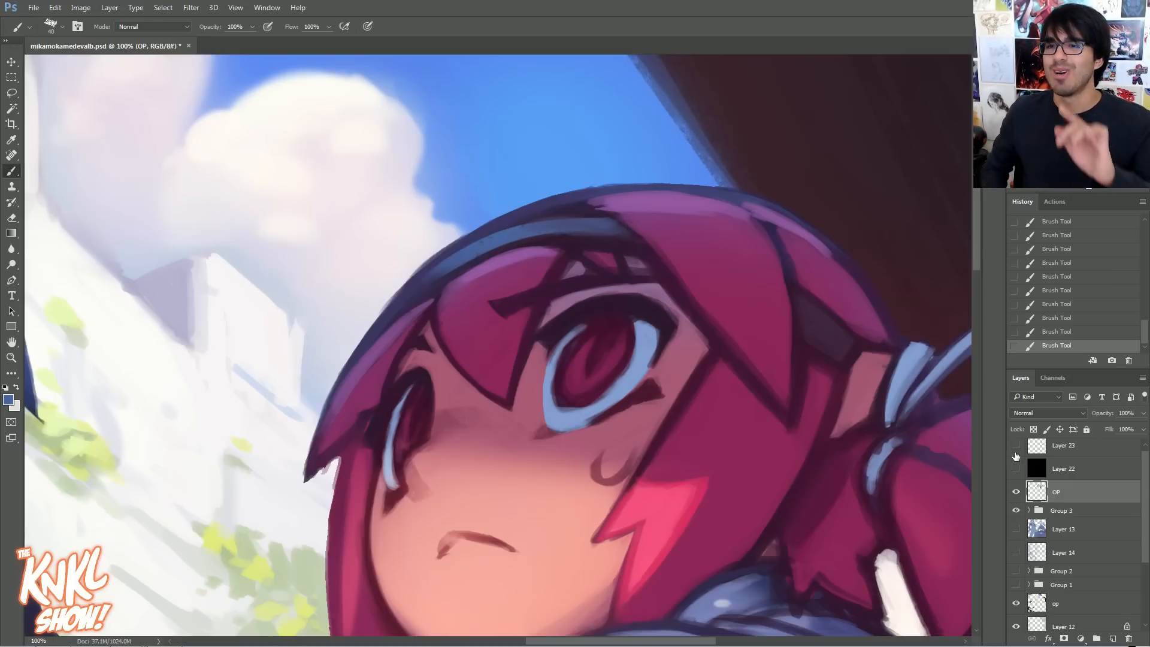
- Check the values in greyscale with Layer 22 and compare the painting with and without the OP layer
left_click(1016, 469)
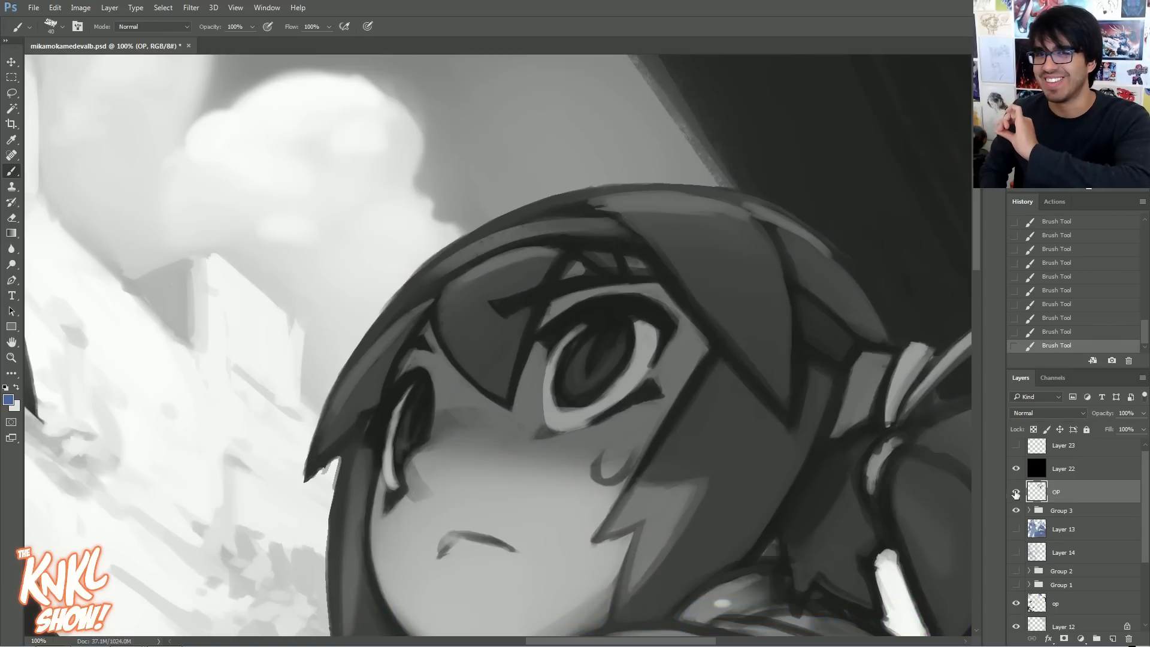
left_click(1016, 492)
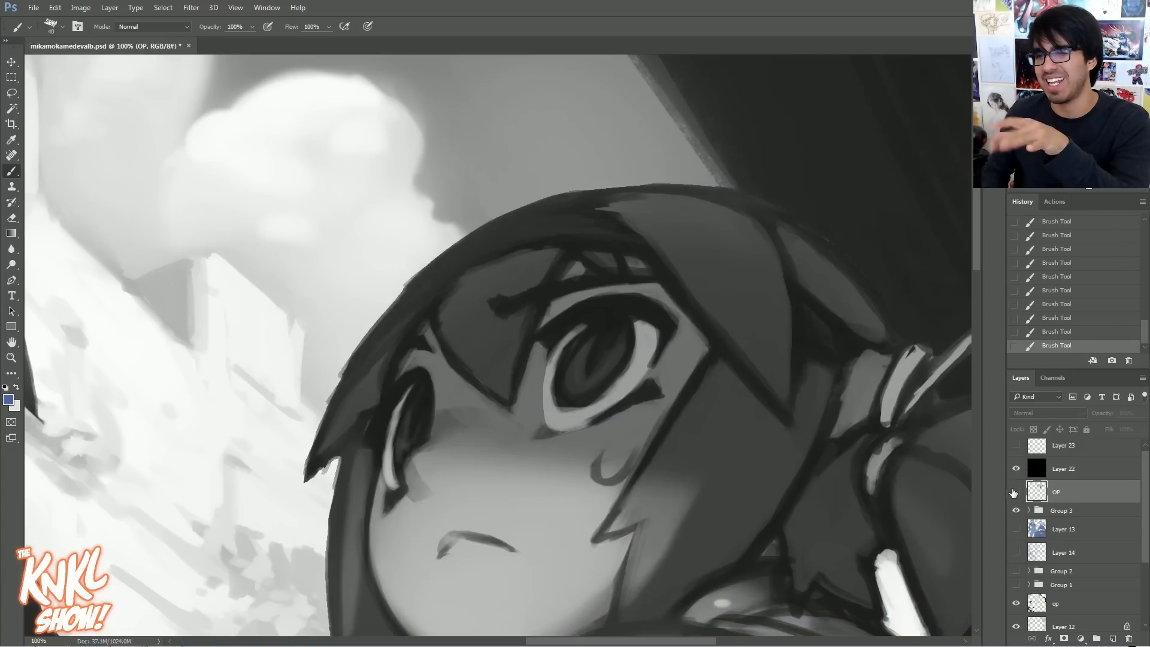
left_click(1016, 493)
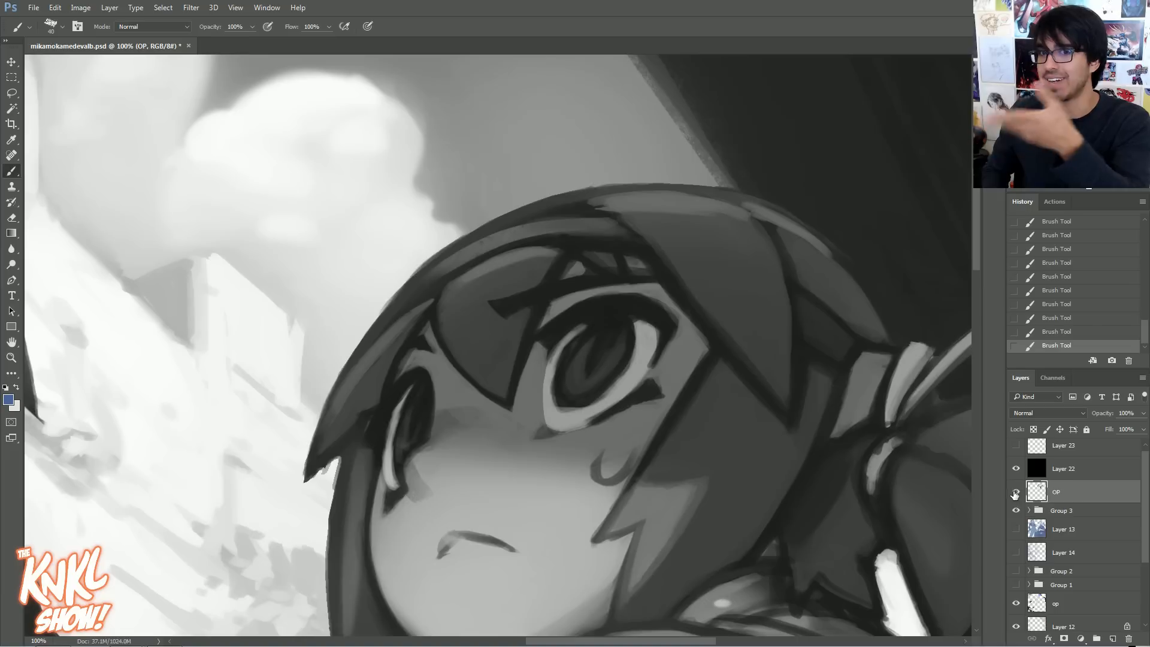
left_click(1016, 471)
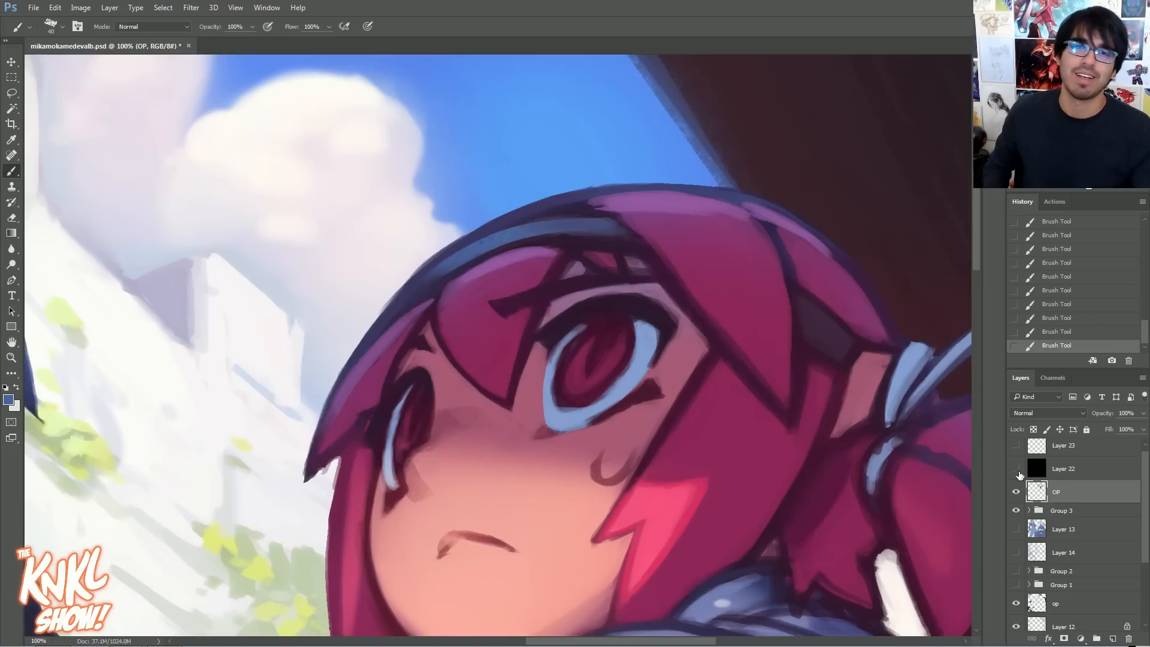
- Set the foreground colour to the dark magenta #702144
key("ctrl+minus")
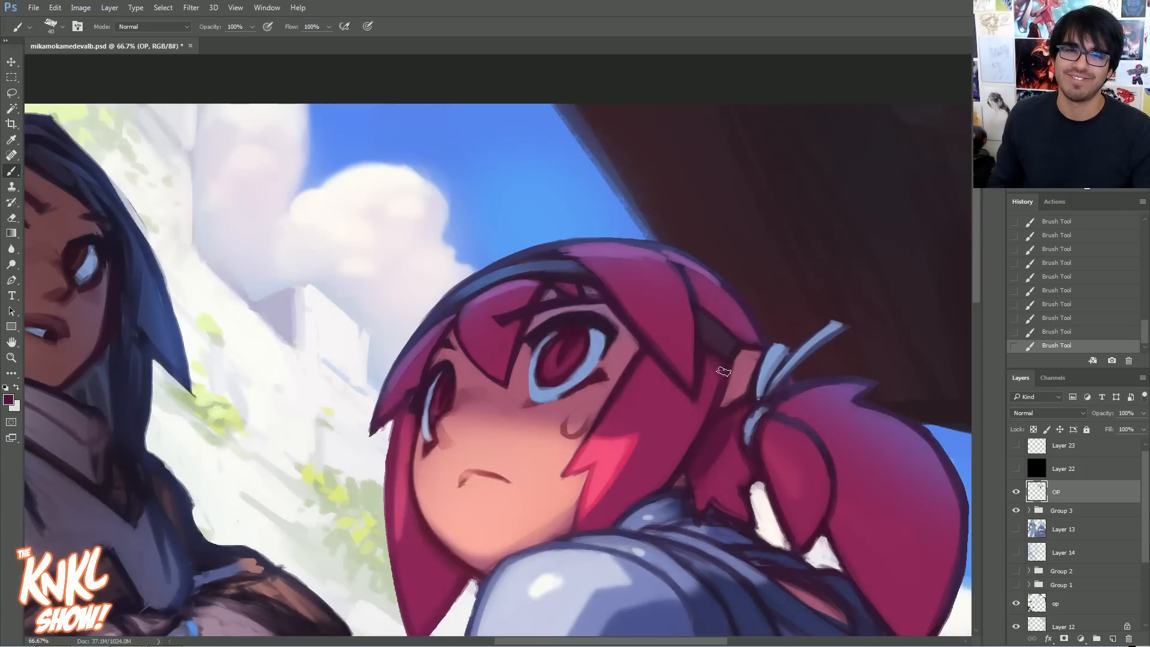
left_click_drag(731, 360, 791, 280)
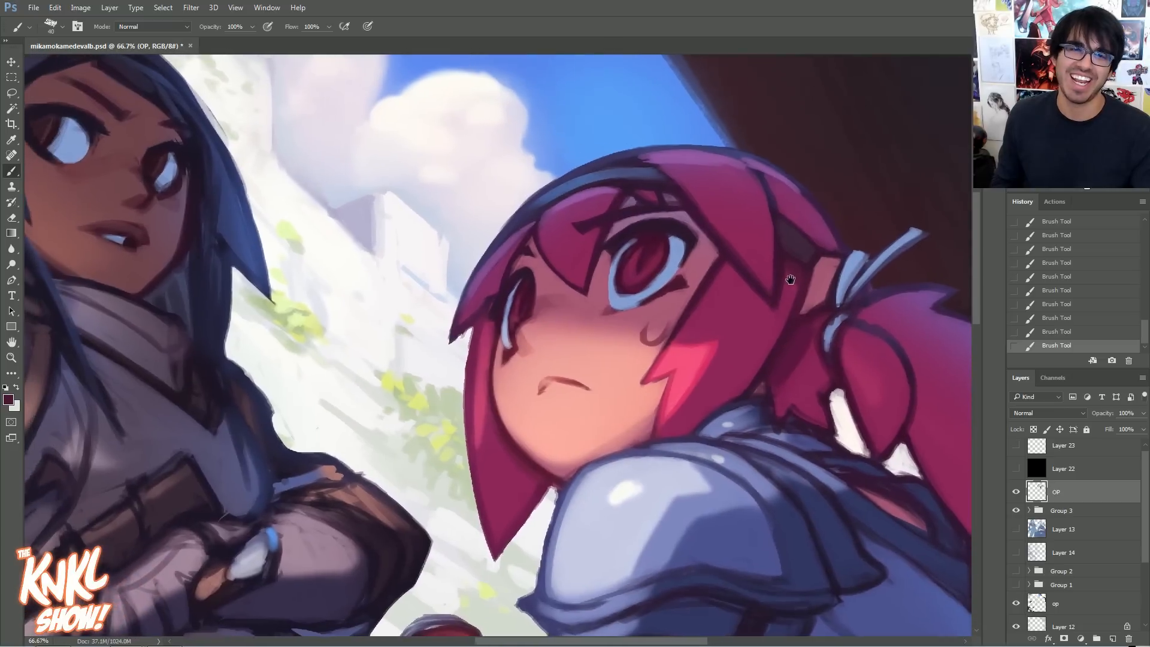
key("ctrl+plus")
key("ctrl+plus")
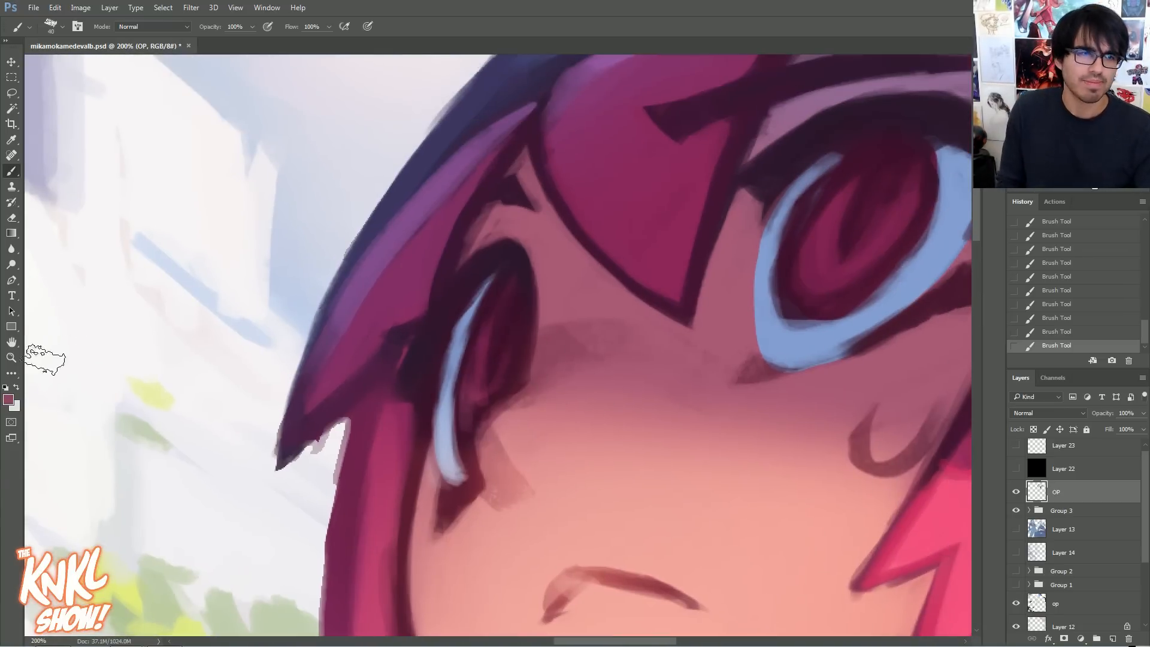
left_click(9, 399)
left_click_drag(855, 478, 870, 492)
left_click(1021, 403)
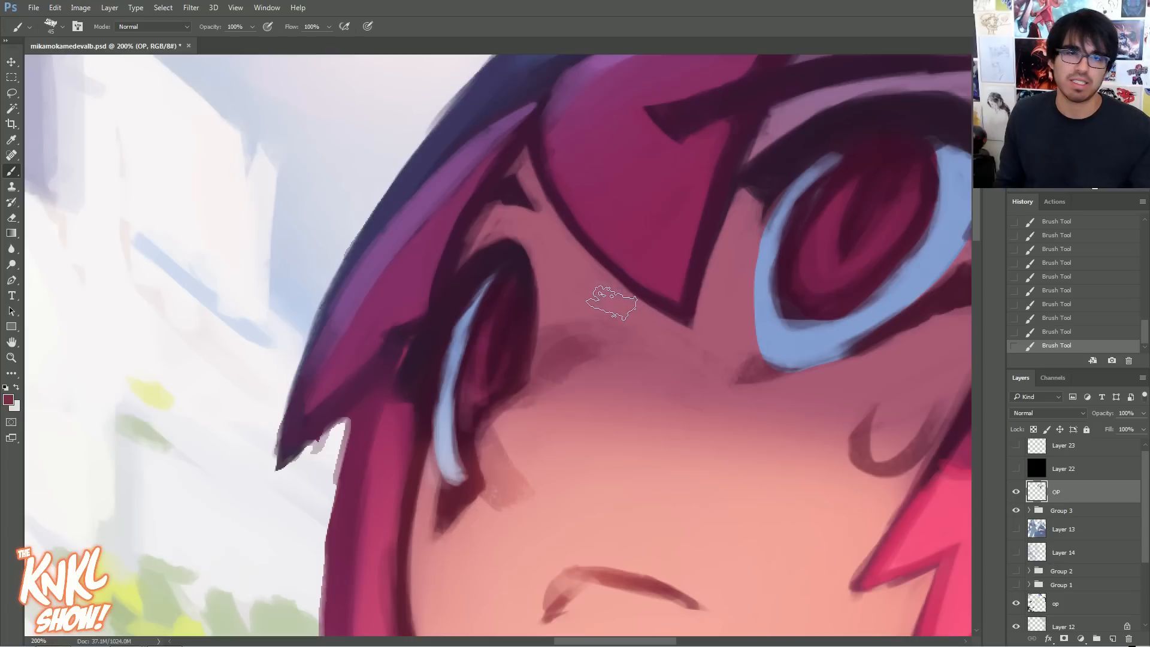
- Compare skin-shadow and magenta tones in the colour picker and set the foreground colour to #7d204a for the brush
left_click(9, 399)
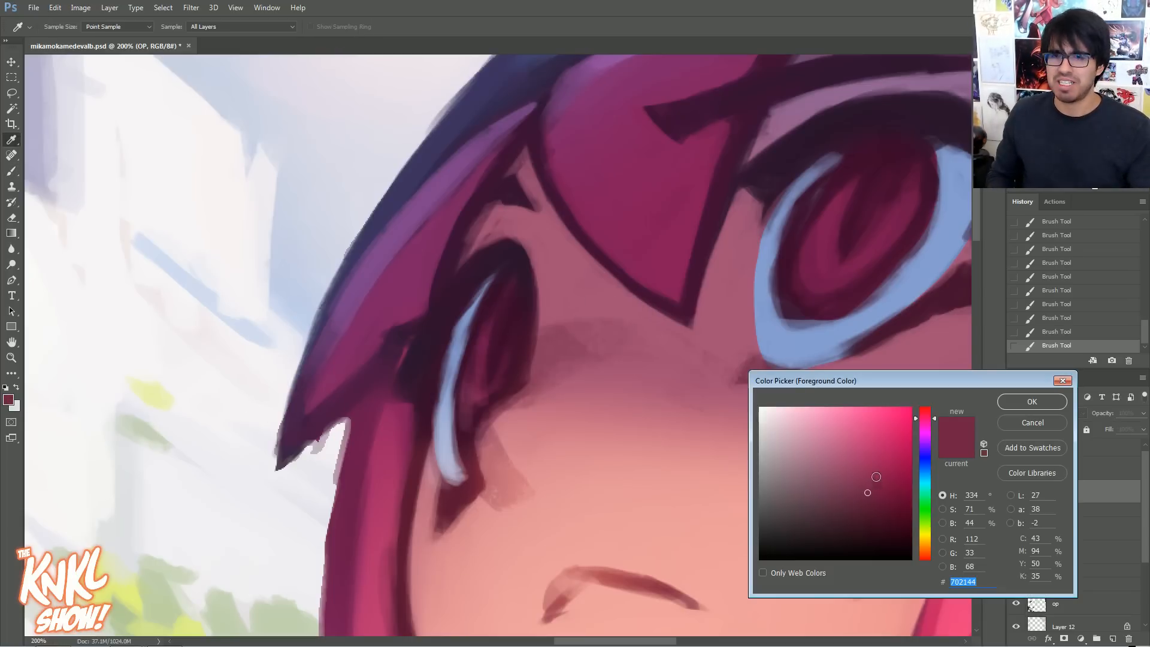
left_click(876, 471)
left_click(927, 413)
left_click(566, 344)
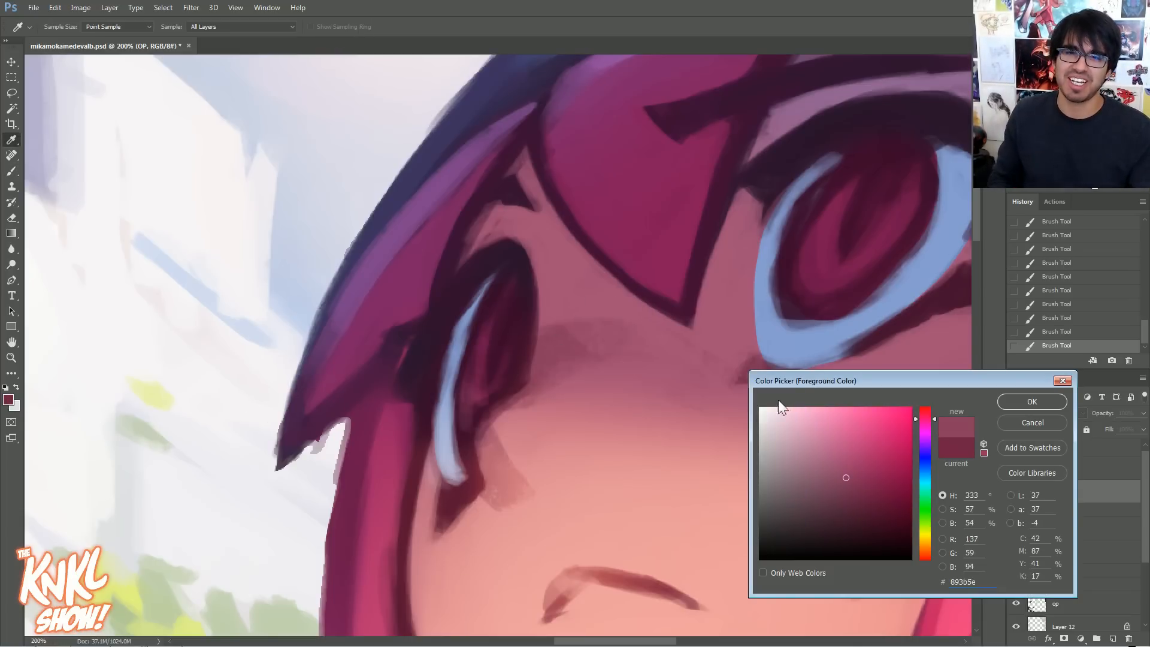
left_click(863, 478)
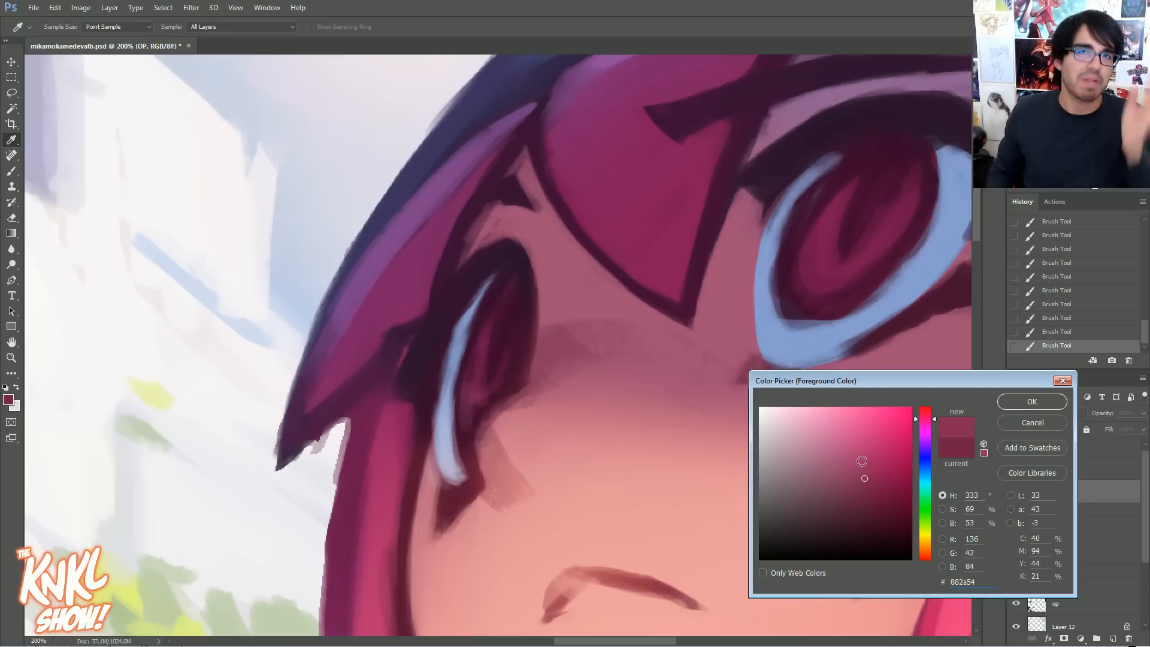
left_click(873, 483)
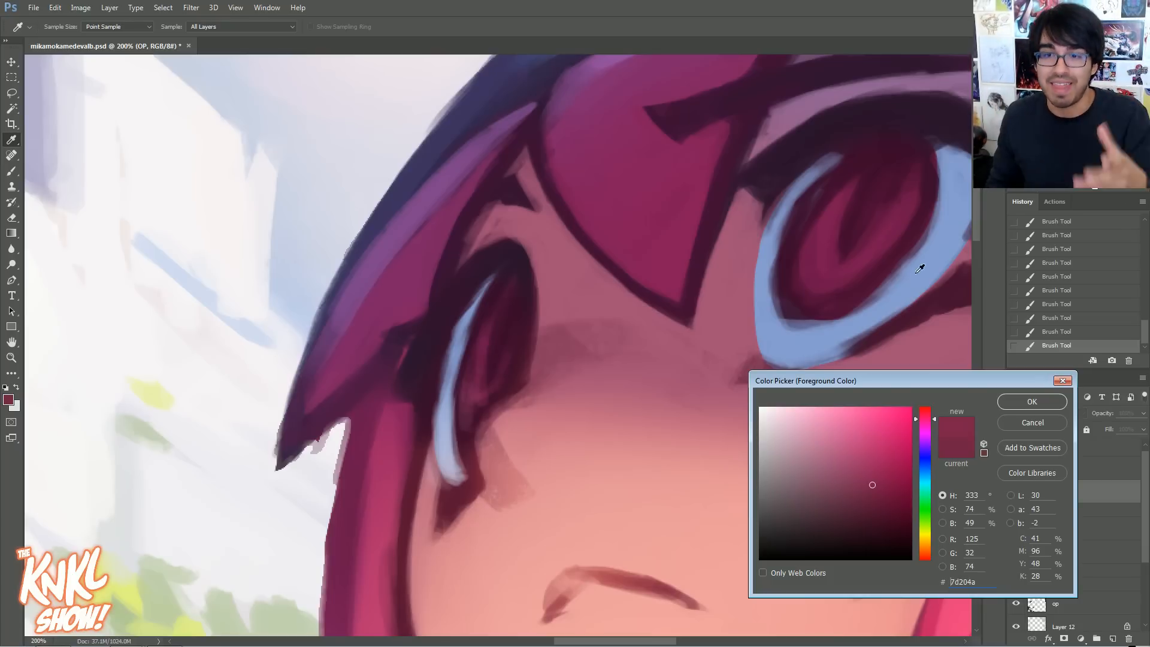
left_click(1032, 401)
key("b")
key("ctrl+minus")
key("ctrl+minus")
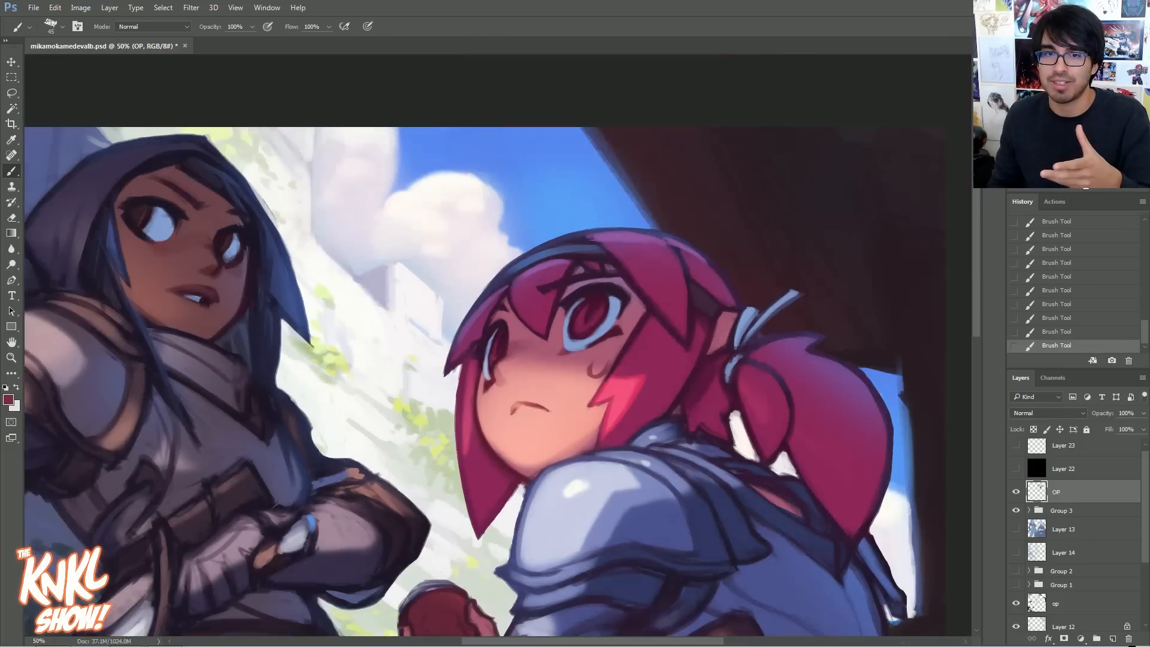
left_click_drag(419, 384, 576, 276)
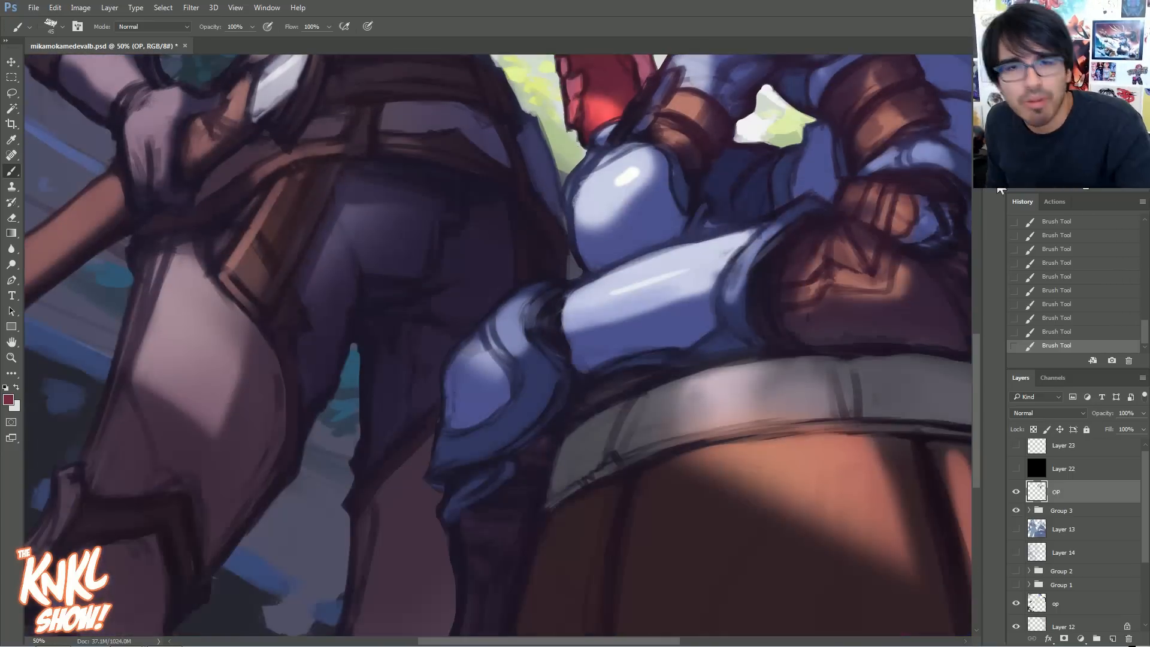
key("ctrl+plus")
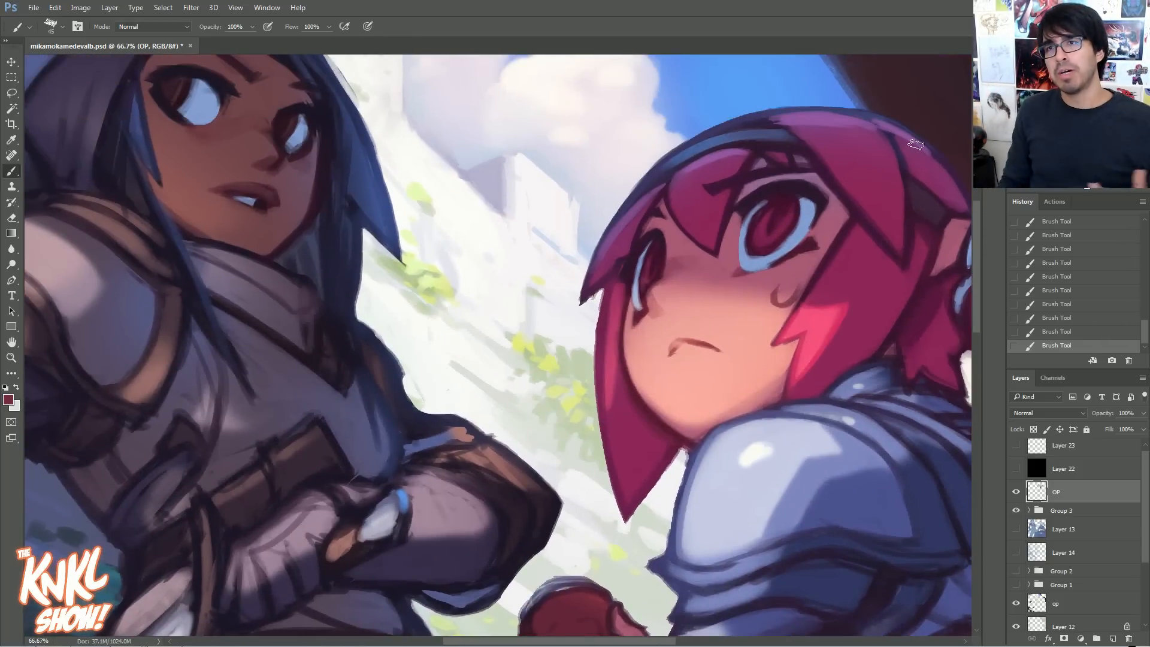
mouse_move(587, 431)
left_mouse_down()
mouse_move(789, 343)
mouse_move(804, 115)
mouse_move(602, 424)
left_mouse_up()
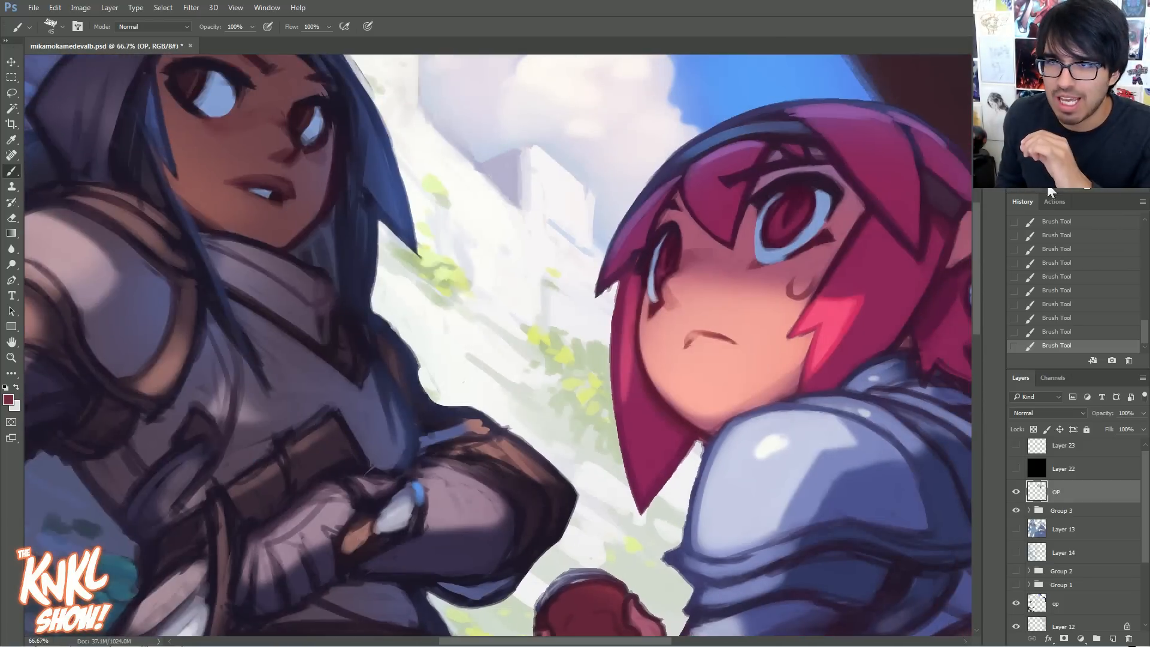
key("ctrl+minus")
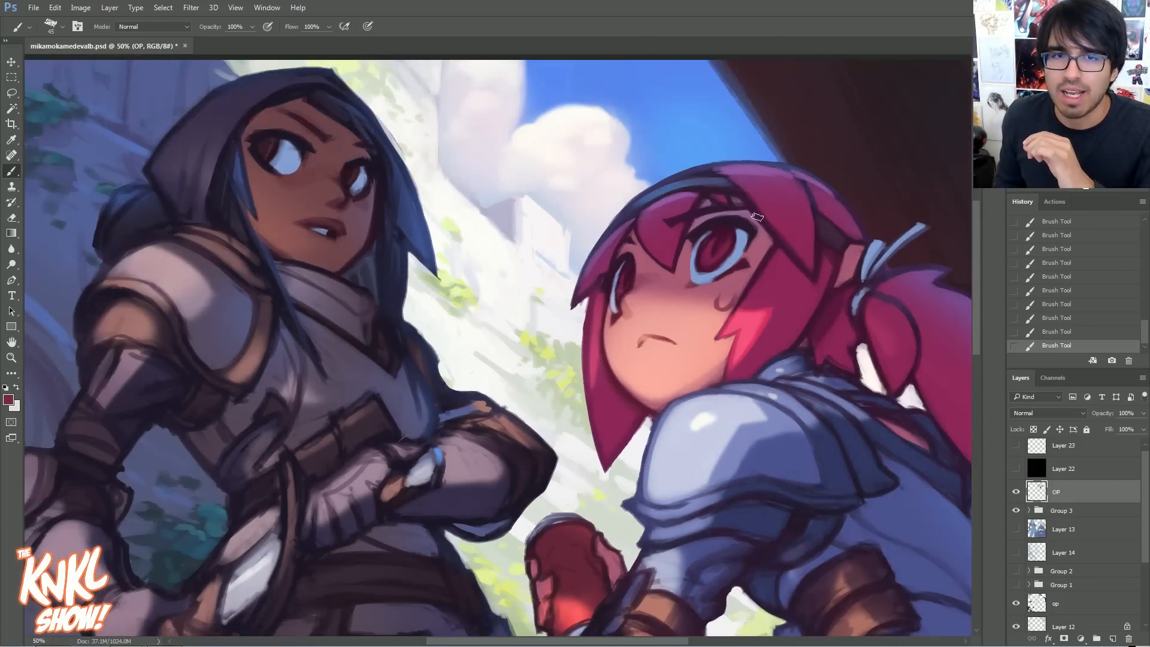
- Set the foreground colour to a bright turquoise green for annotating the composition with the brush
left_click(9, 400)
left_click(922, 468)
left_click_drag(923, 495, 924, 505)
left_click_drag(885, 446, 869, 407)
left_click(924, 498)
left_click(1031, 401)
key("b")
- Draw green guide marks looping around both faces and an arrow down to the hooded woman's leg, undoing the extra stroke
mouse_move(276, 272)
left_mouse_down()
mouse_move(281, 287)
mouse_move(399, 130)
mouse_move(398, 446)
left_mouse_up()
mouse_move(395, 373)
left_mouse_down()
mouse_move(202, 638)
mouse_move(290, 580)
mouse_move(290, 293)
left_mouse_up()
mouse_move(490, 128)
left_mouse_down()
mouse_move(419, 232)
mouse_move(267, 539)
left_mouse_up()
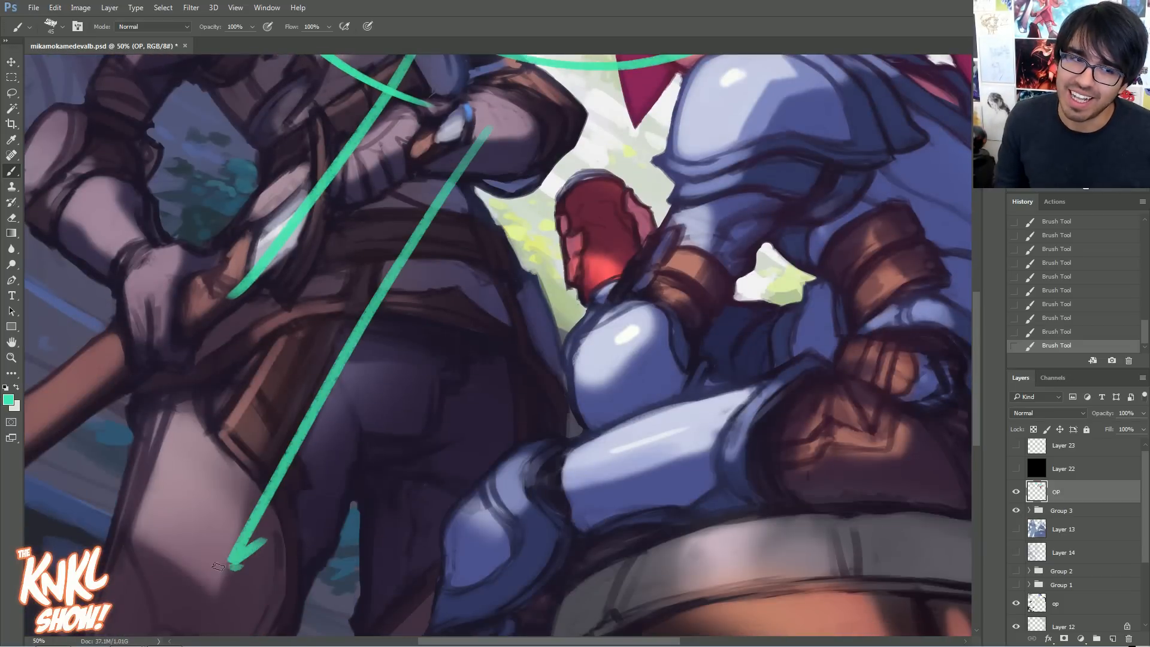
left_click_drag(187, 510, 232, 566)
left_click_drag(332, 508, 542, 397)
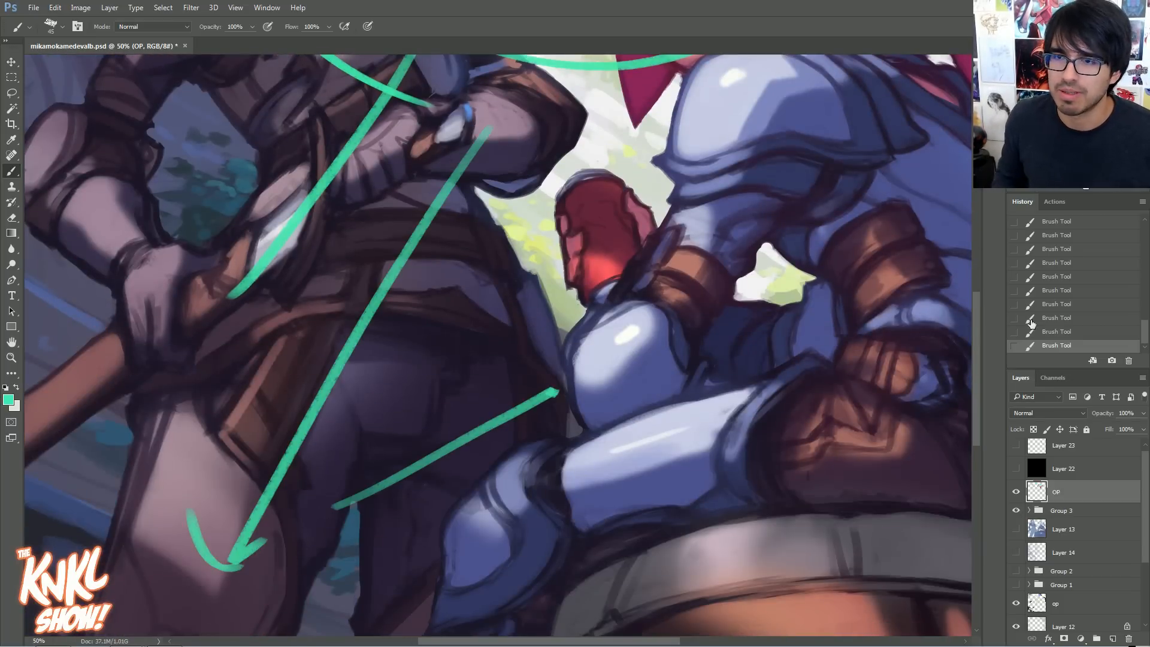
key("ctrl+z")
- Write a circled green note over the hooded woman's lower leg, below the arrow
scroll(545, 362, "down", 3)
mouse_move(103, 495)
left_mouse_down()
mouse_move(96, 546)
mouse_move(135, 546)
left_mouse_up()
left_click_drag(122, 542, 155, 497)
mouse_move(124, 516)
left_mouse_down()
mouse_move(153, 514)
mouse_move(170, 531)
left_mouse_up()
left_click_drag(209, 492, 173, 529)
left_click_drag(244, 492, 226, 544)
mouse_move(182, 417)
left_mouse_down()
mouse_move(102, 626)
mouse_move(178, 416)
left_mouse_up()
left_click_drag(457, 499, 325, 489)
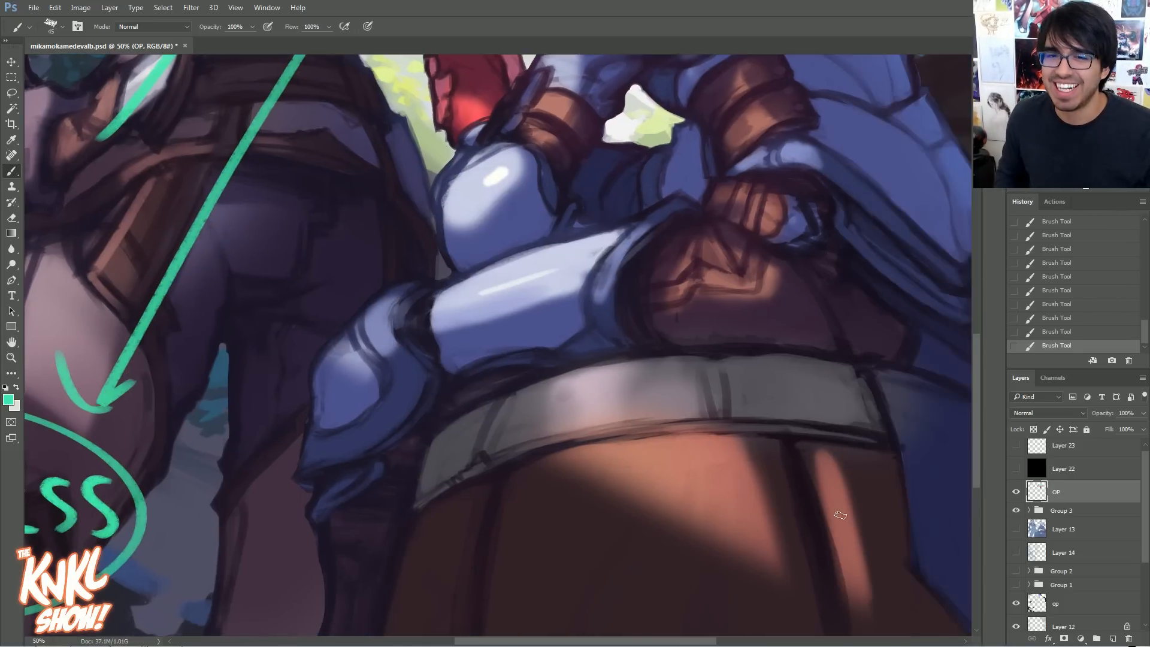
left_click_drag(806, 611, 778, 632)
left_click_drag(599, 108, 653, 602)
key("ctrl+minus")
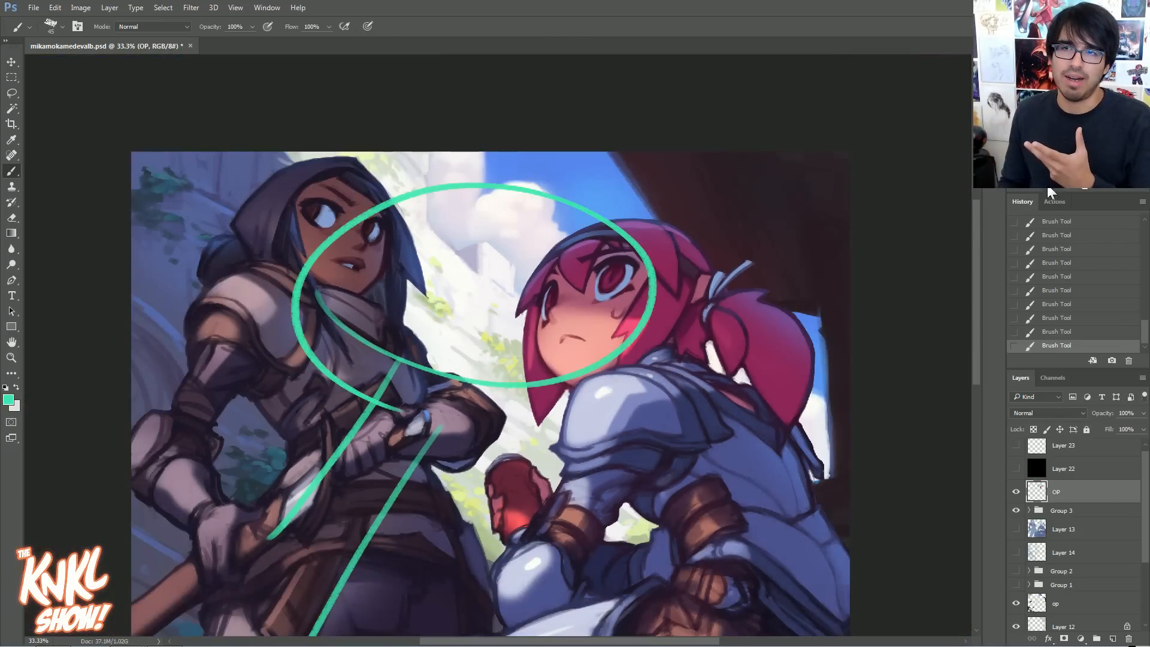
- Revert the history to the state before the green annotation marks
left_click(1068, 268)
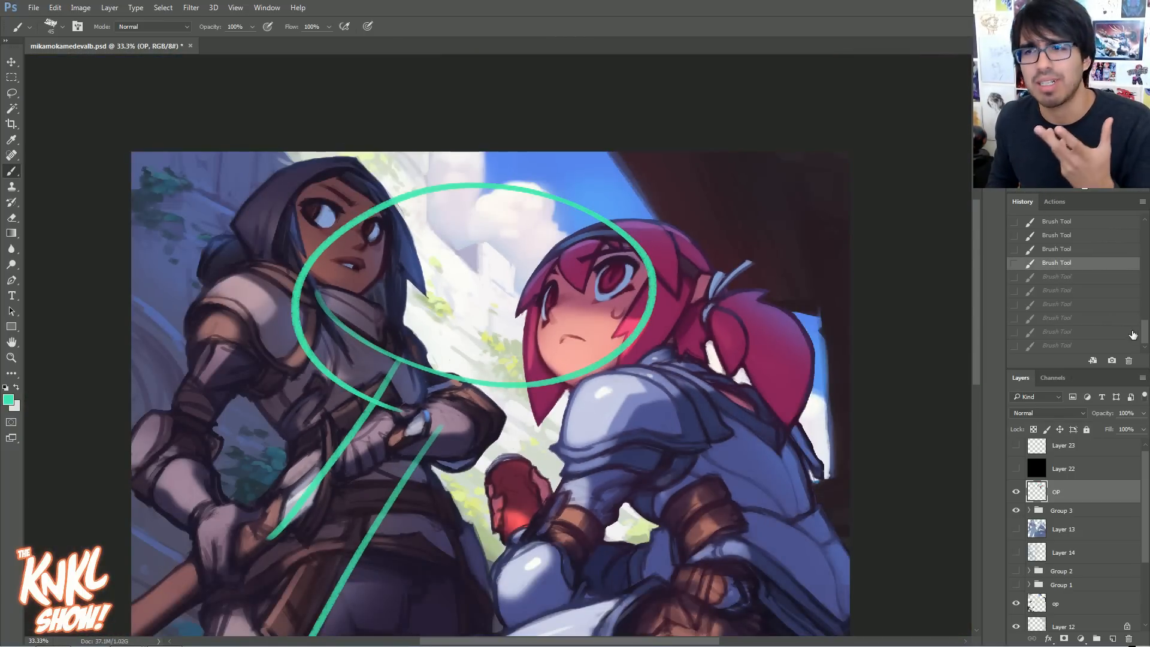
left_click_drag(1144, 329, 1143, 319)
left_click(1077, 247)
left_click(1073, 255)
left_click(1070, 269)
left_click(1068, 256)
- Draw a thin wood-grain line on the lit part of the barrel with a smaller brush in sampled dark brown
left_click_drag(949, 563, 905, 326)
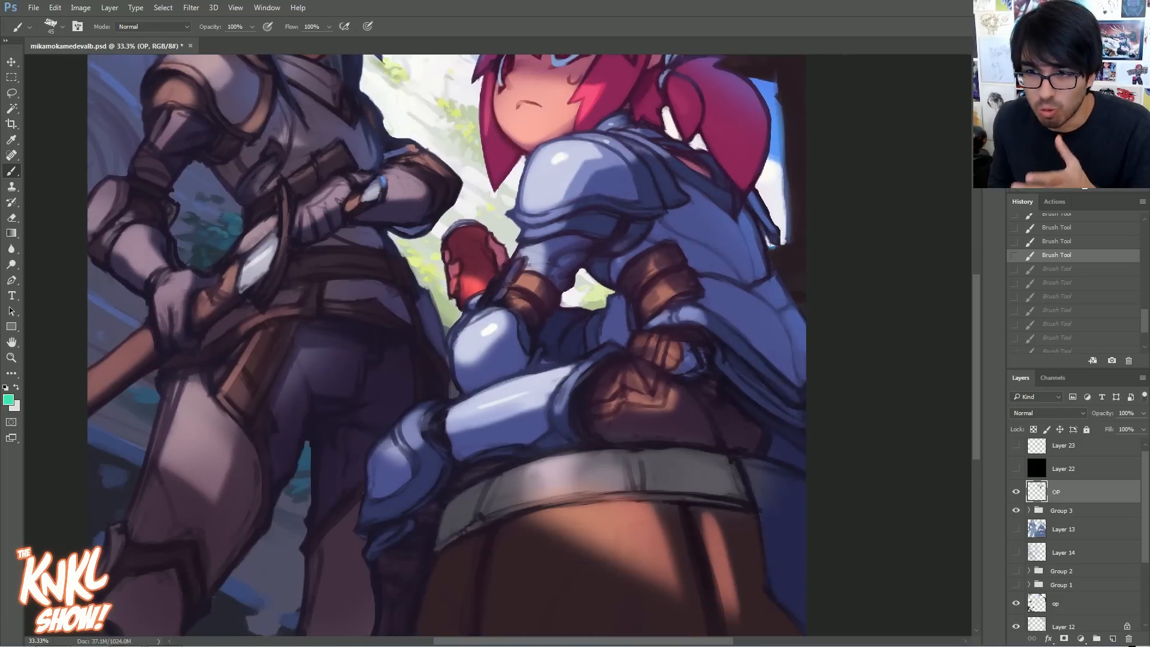
key("ctrl+plus")
key("ctrl+plus")
left_click_drag(813, 452, 743, 87)
left_click(790, 422, "alt")
key("bracketleft")
key("bracketleft")
key("bracketleft")
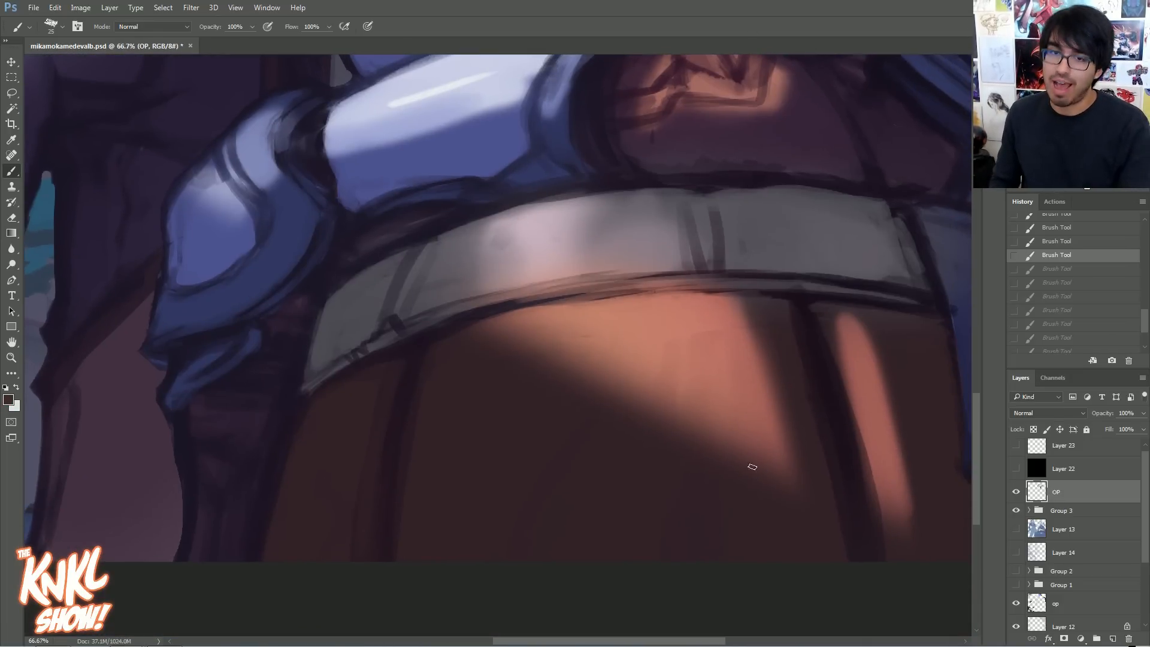
mouse_move(756, 456)
left_mouse_down()
mouse_move(737, 381)
mouse_move(754, 448)
left_mouse_up()
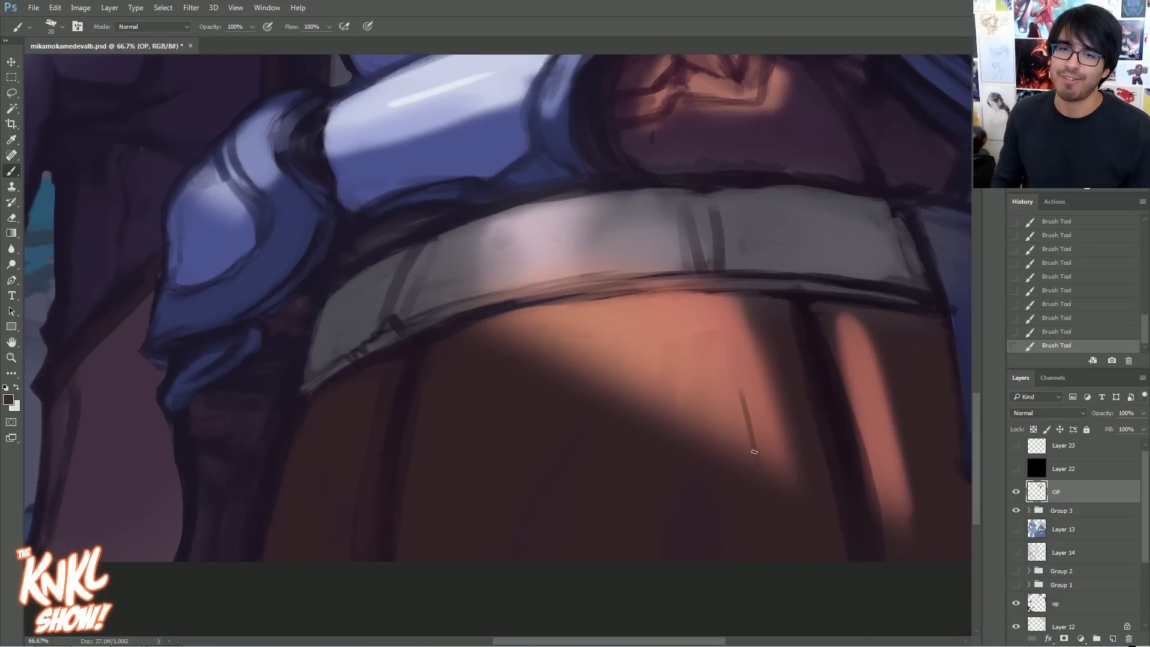
- Add finer cracks and grain strokes around the line on the lit barrel wood with an even smaller brush
key("bracketleft")
key("bracketleft")
key("bracketleft")
left_click_drag(732, 351, 762, 445)
mouse_move(754, 381)
left_mouse_down()
mouse_move(729, 390)
mouse_move(731, 404)
mouse_move(729, 374)
mouse_move(734, 427)
left_mouse_up()
key("bracketleft")
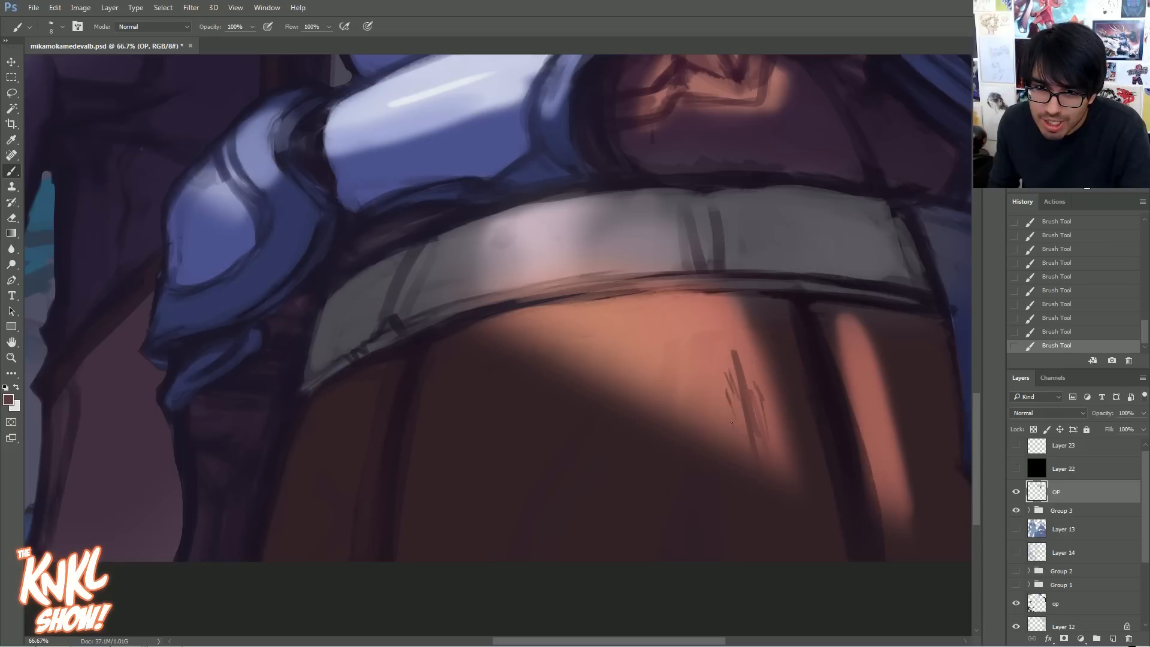
left_click(754, 372, "alt")
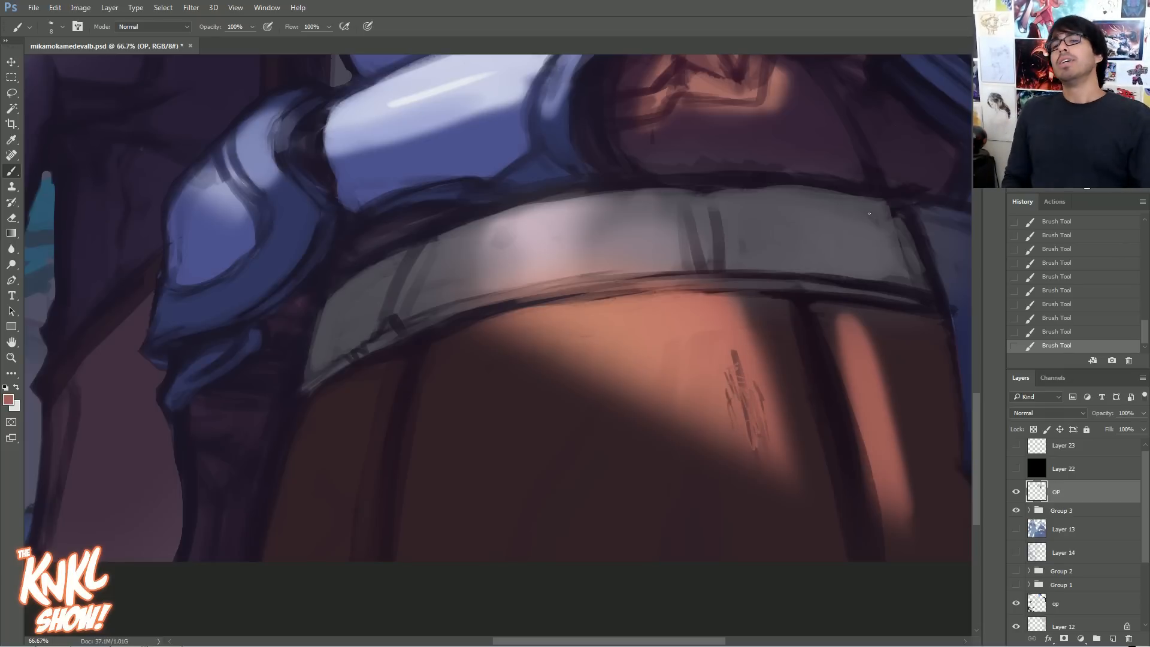
- Revert the history to the state before the barrel's wood-grain strokes and return to the pink-haired girl's face
left_click(1070, 276)
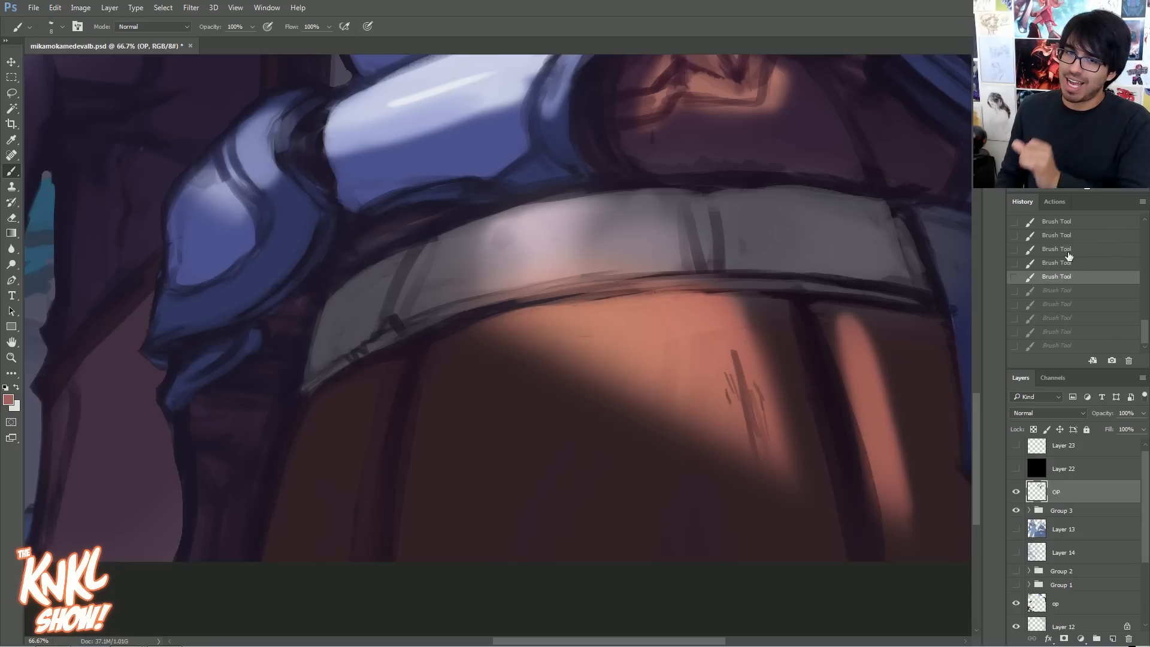
left_click(1068, 250)
left_click_drag(1145, 330, 1144, 312)
left_click(1106, 261)
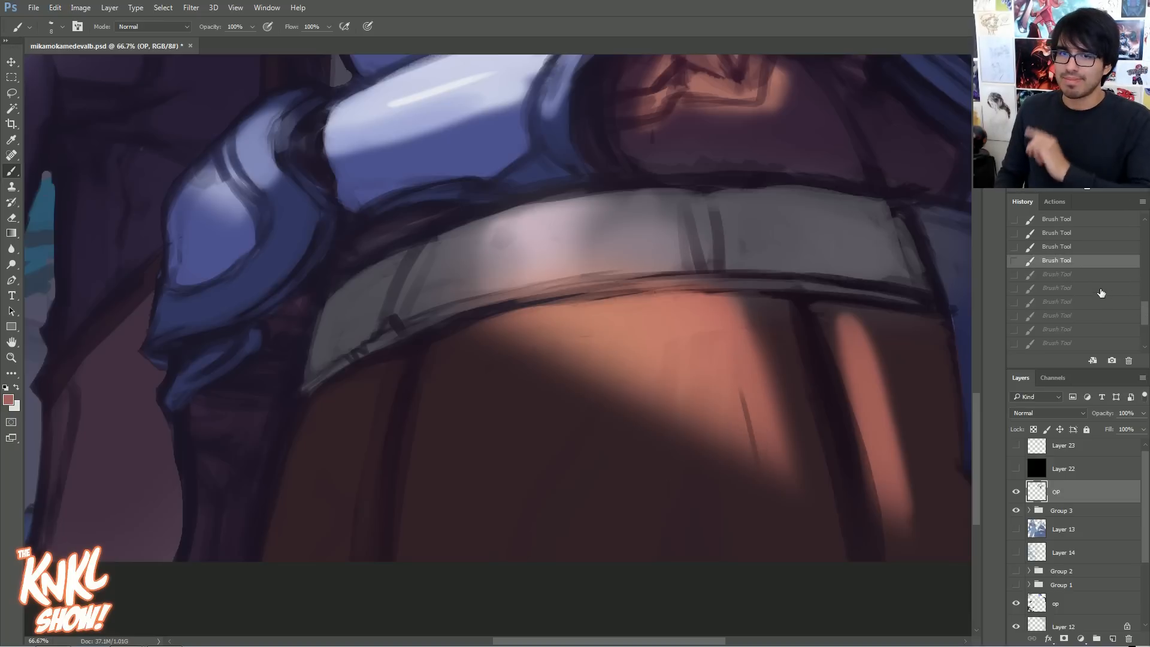
left_click(1078, 234)
left_click_drag(1086, 115, 1078, 94)
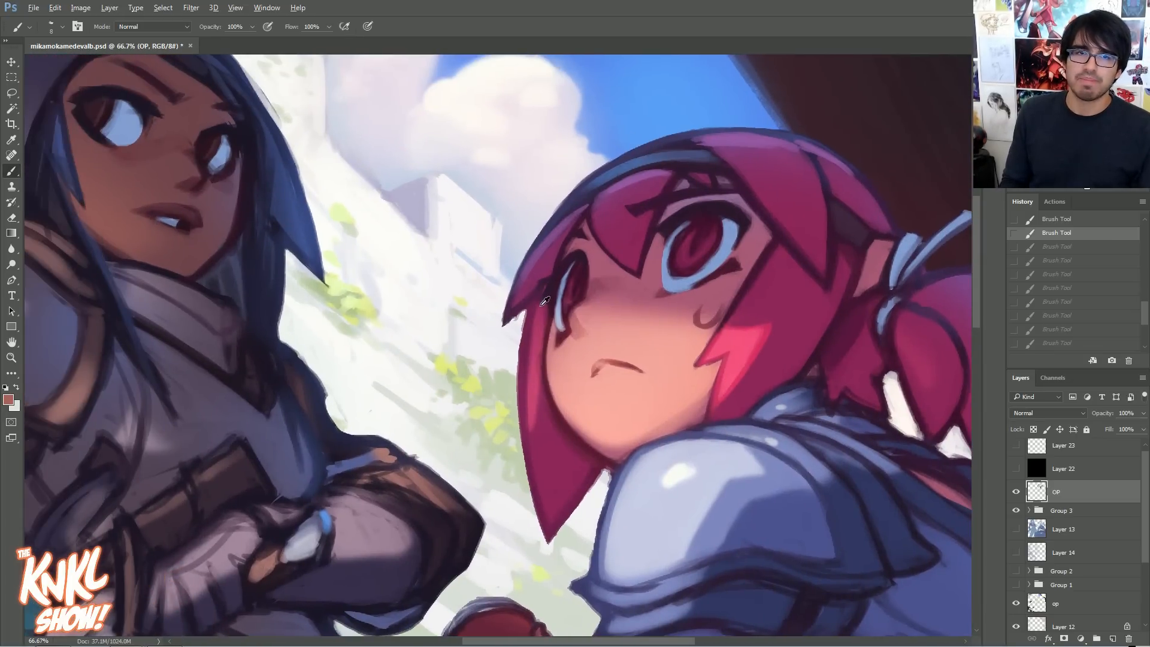
- Toggle the OP layer's visibility on and off repeatedly to compare the illustration with and without the overpainting
left_click(1017, 492)
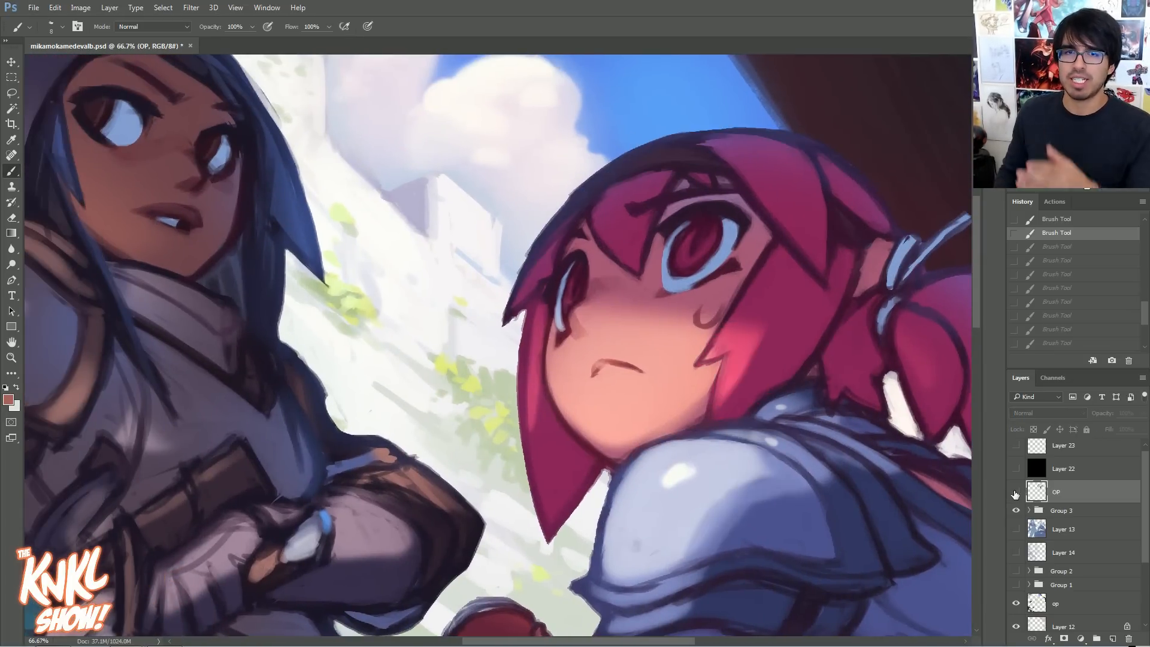
left_click(1016, 493)
left_click(1015, 493)
left_click(1014, 494)
left_click(1015, 492)
left_click(1015, 493)
left_click(1015, 493)
left_click(1015, 495)
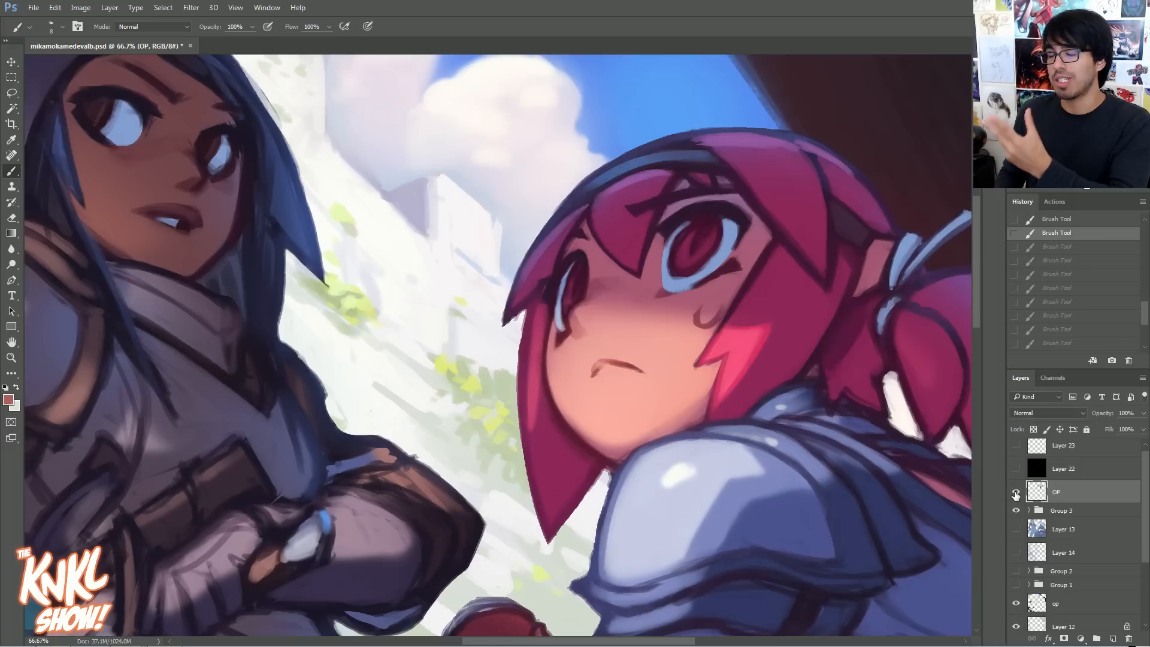
left_click(1016, 494)
left_click(1016, 494)
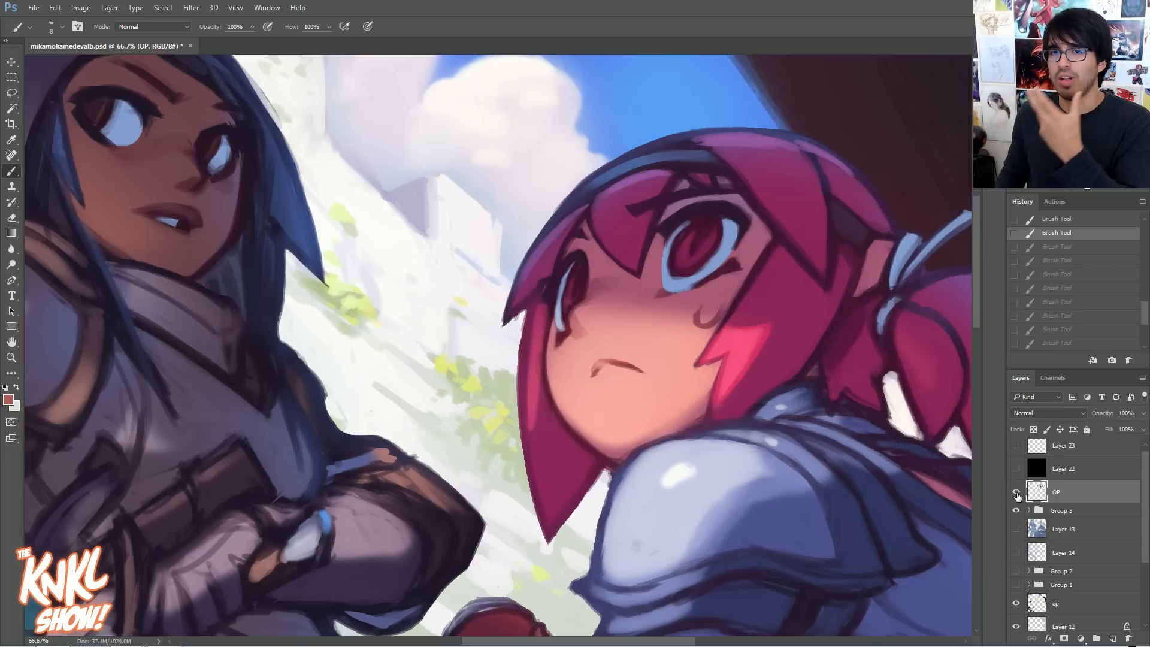
left_click(1016, 496)
left_click(1016, 495)
left_click(1016, 494)
left_click(1016, 494)
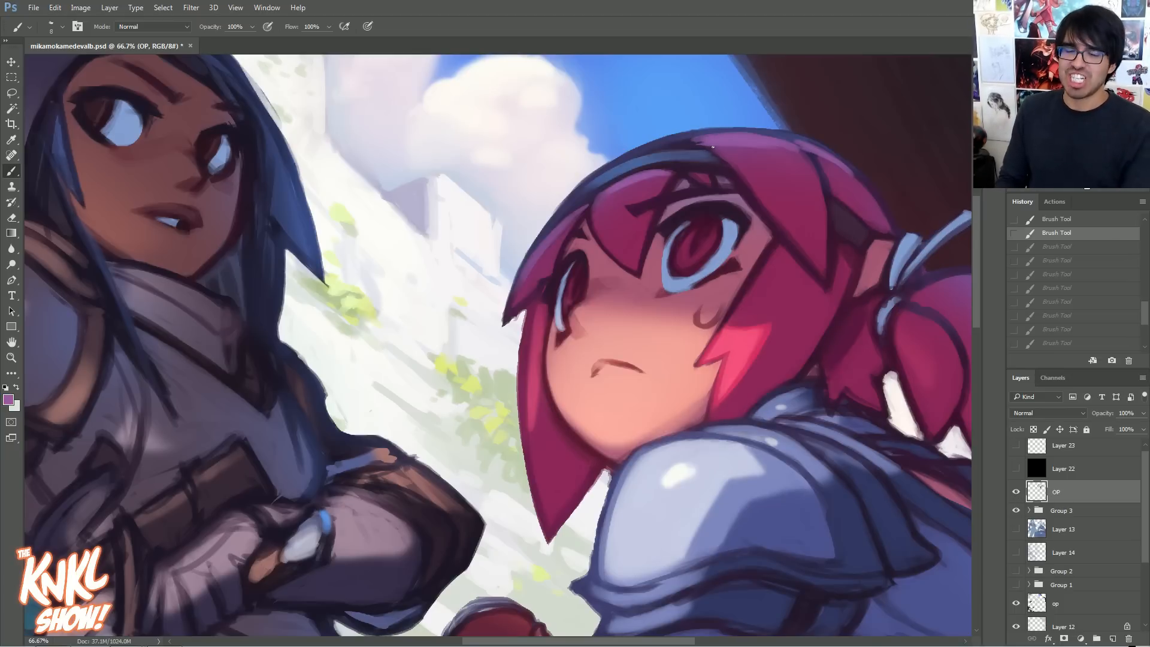
- Paint over the outline at the top of the girl's head beside the headband with a larger brush in sampled purples
key("bracketright")
left_click_drag(691, 137, 703, 141)
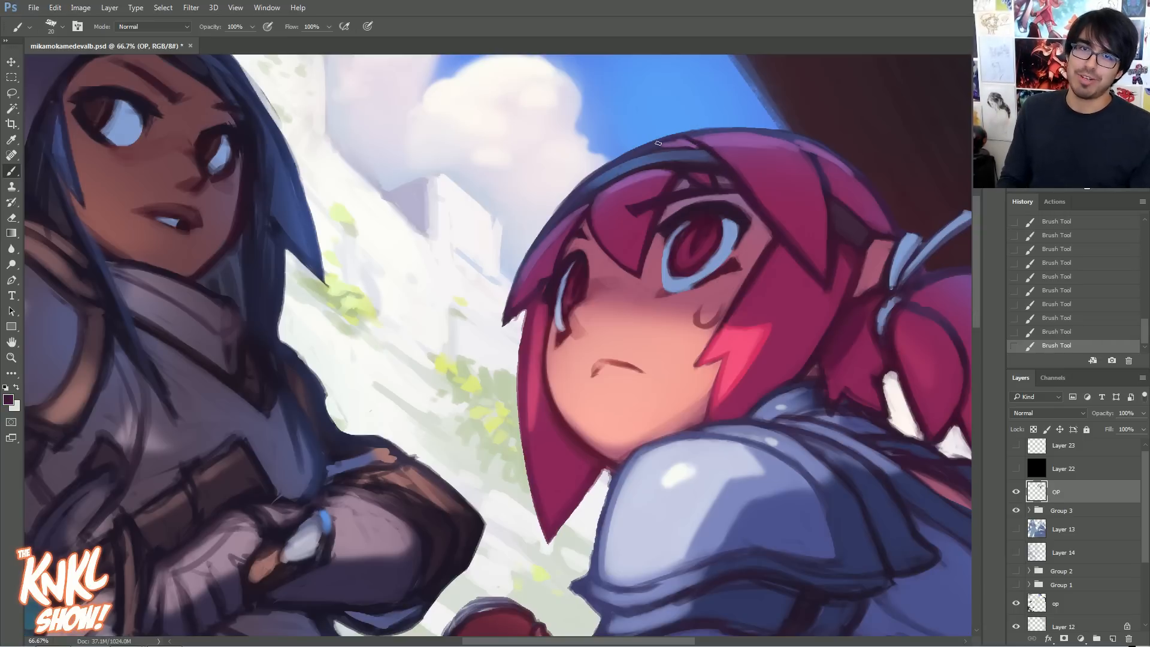
left_click_drag(677, 139, 671, 143)
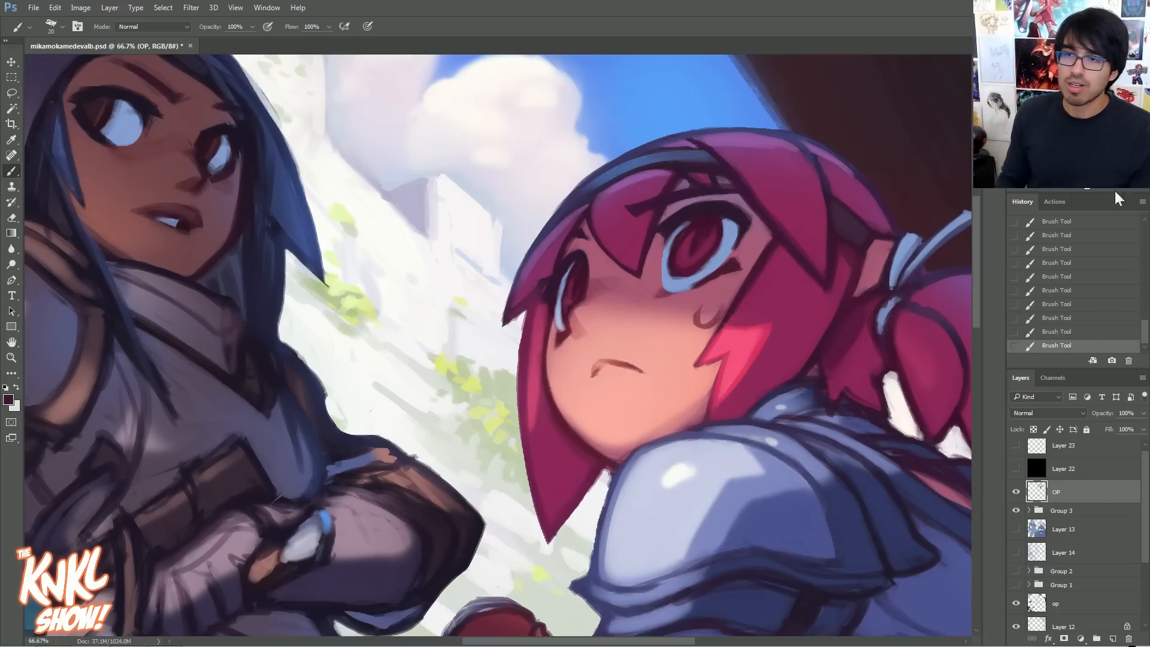
- Refine the line art along the girl's headband and fringe using colours sampled from the surrounding hair
key("ctrl+plus")
left_click_drag(685, 303, 665, 390)
left_click(608, 303, "alt")
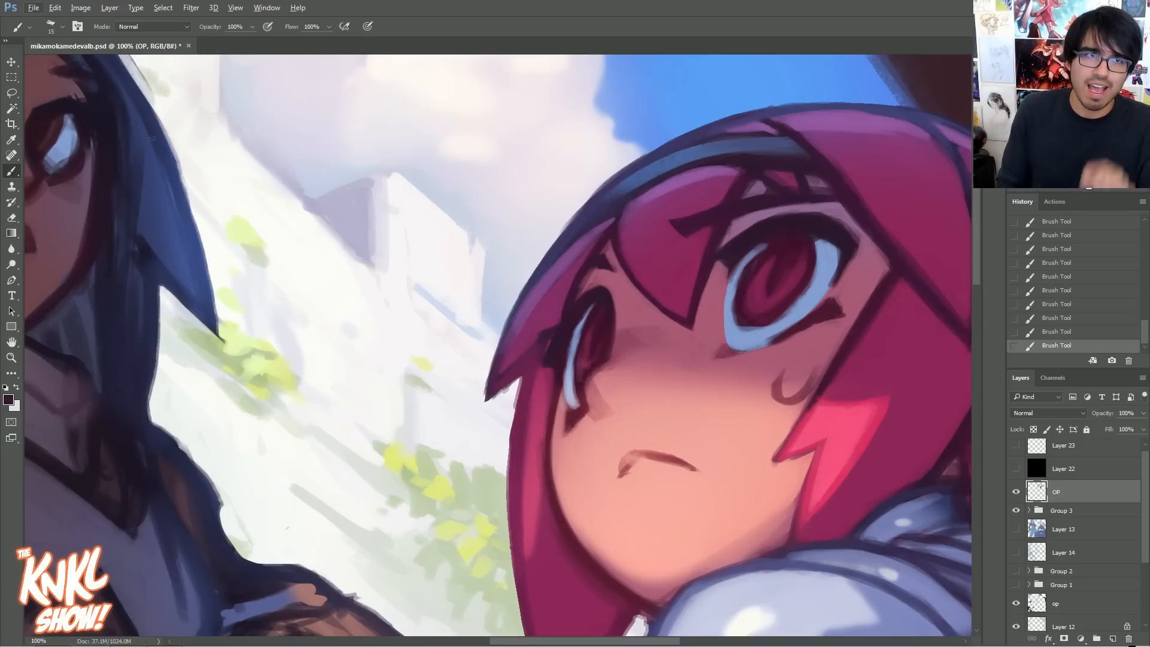
left_click_drag(351, 196, 925, 118)
left_click_drag(898, 252, 353, 169)
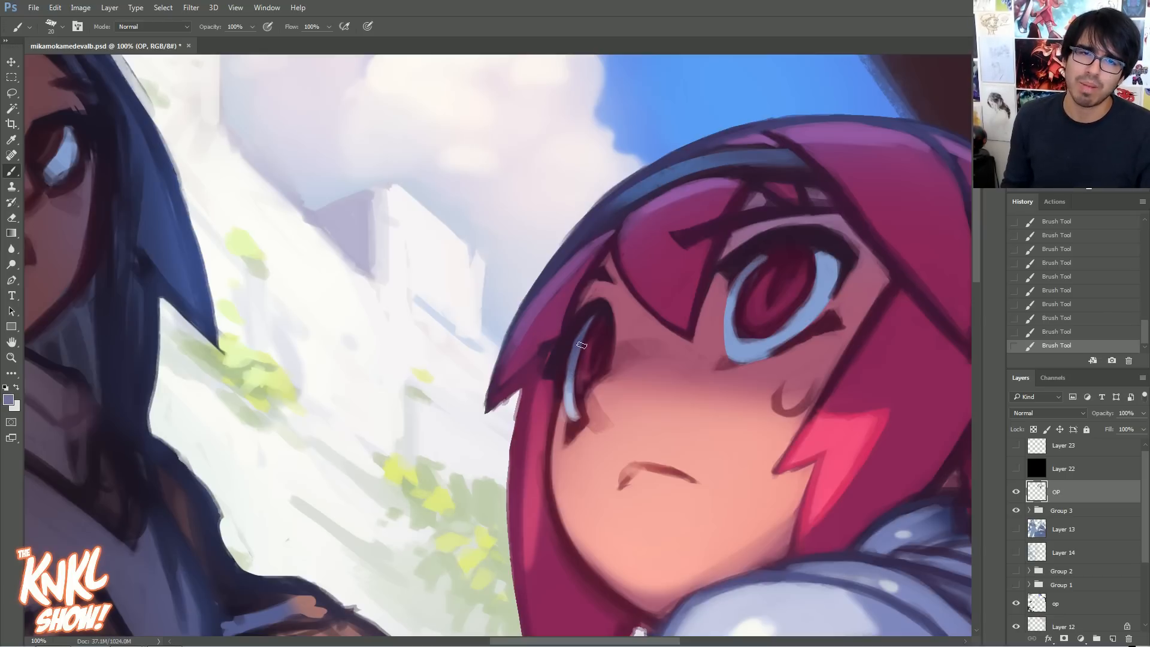
key("bracketleft")
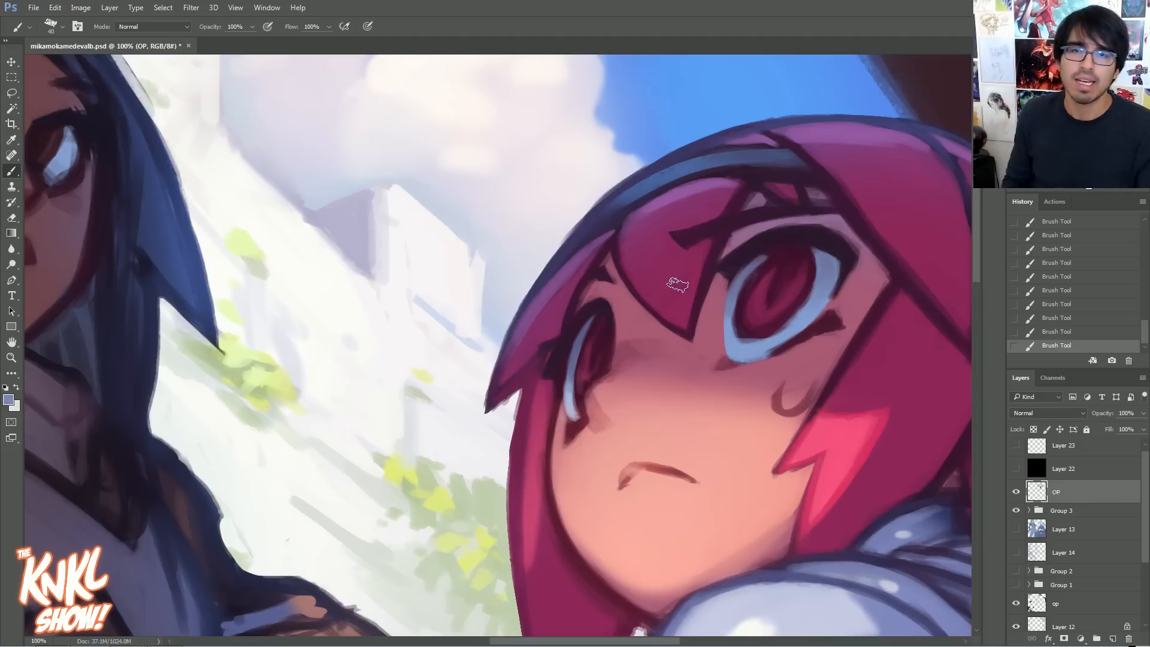
- Clean up the iris edge of the girl's larger eye with progressively smaller brushes in sampled dark purple
key("ctrl+plus")
left_click_drag(624, 323, 339, 372)
left_click(777, 217, "alt")
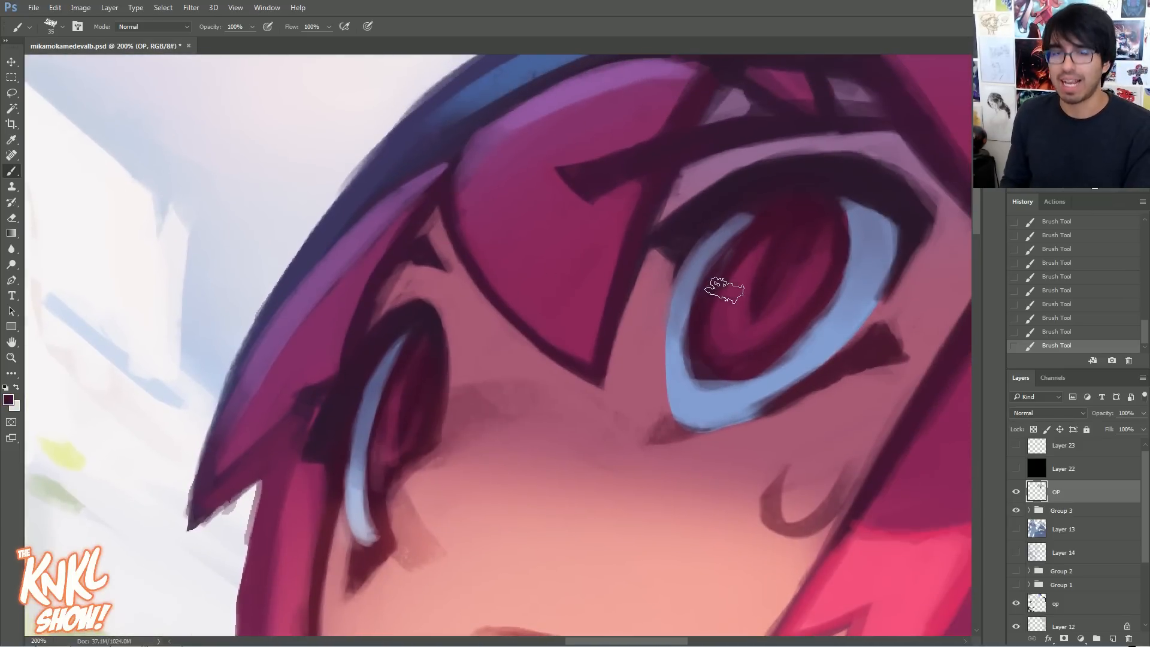
key("bracketleft")
key("bracketleft")
key("bracketleft")
key("bracketleft")
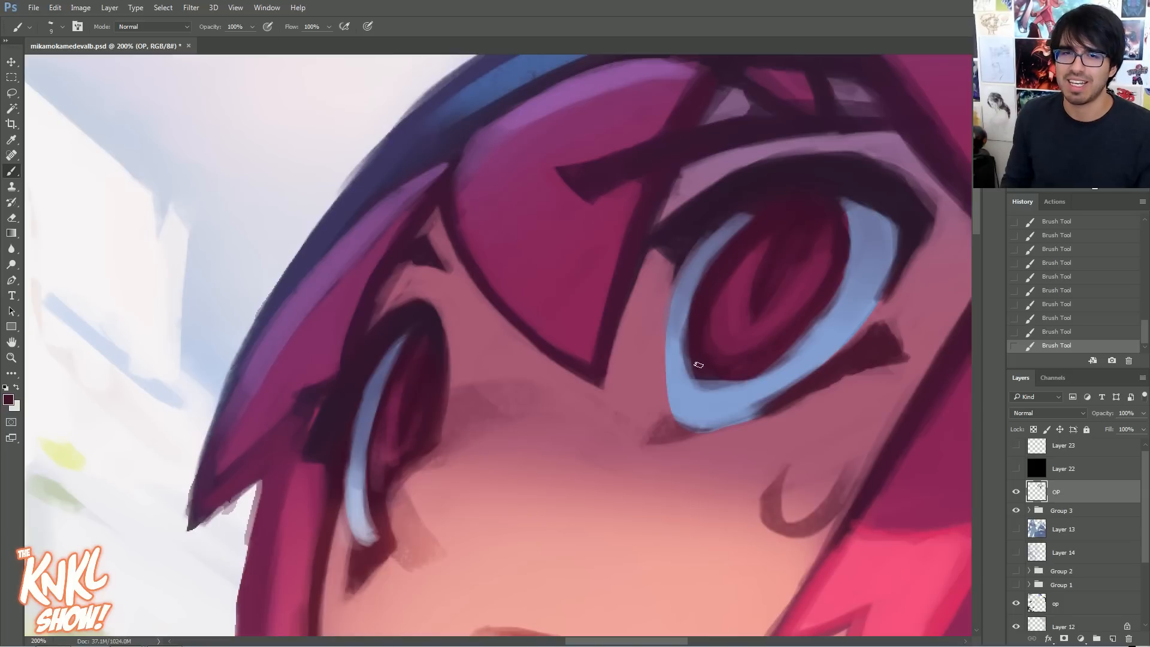
- Paint soft reflections inside both irises of the pink-haired girl in a lighter purple-magenta adjusted from the sampled iris colour
left_click(749, 338, "alt")
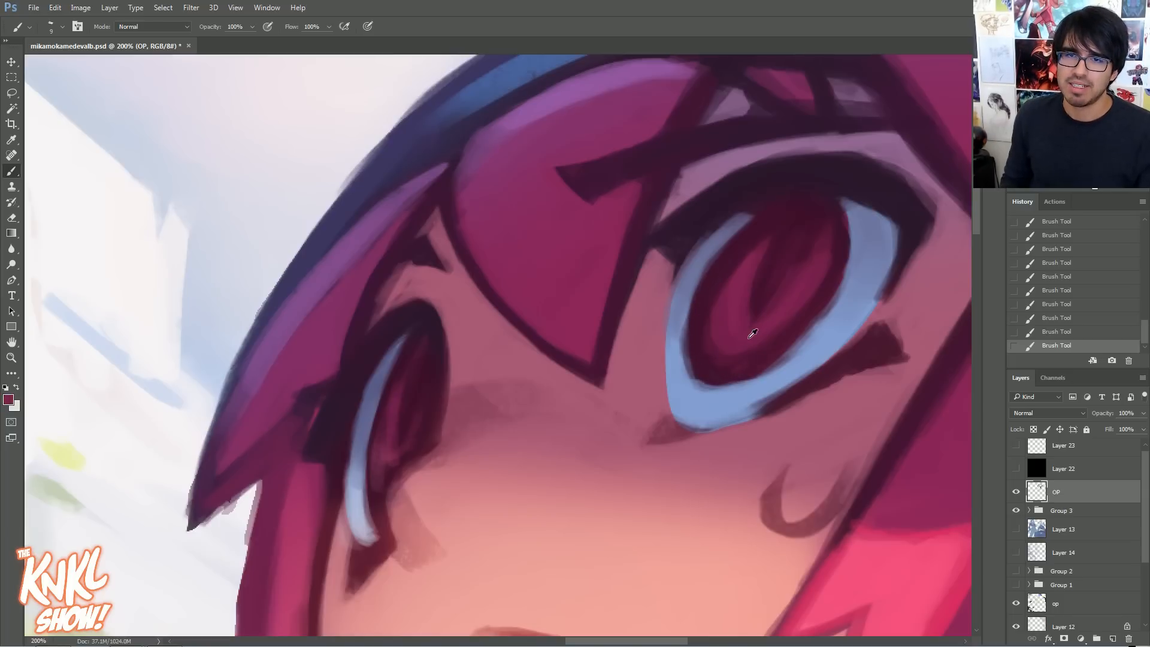
left_click(8, 400)
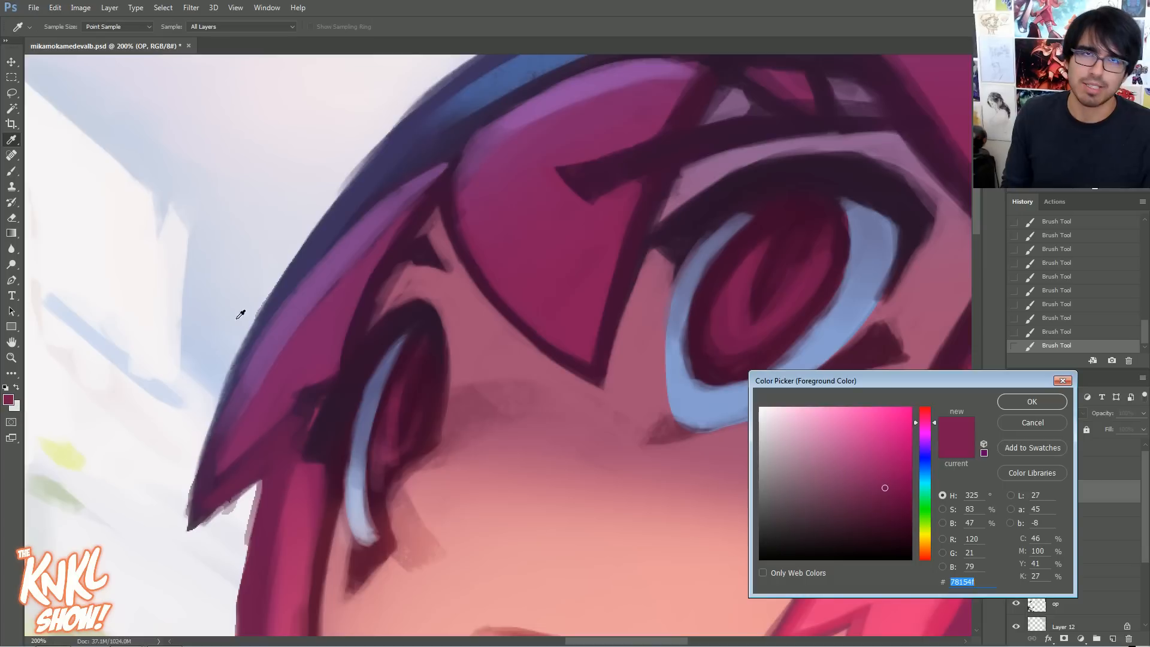
left_click(1027, 402)
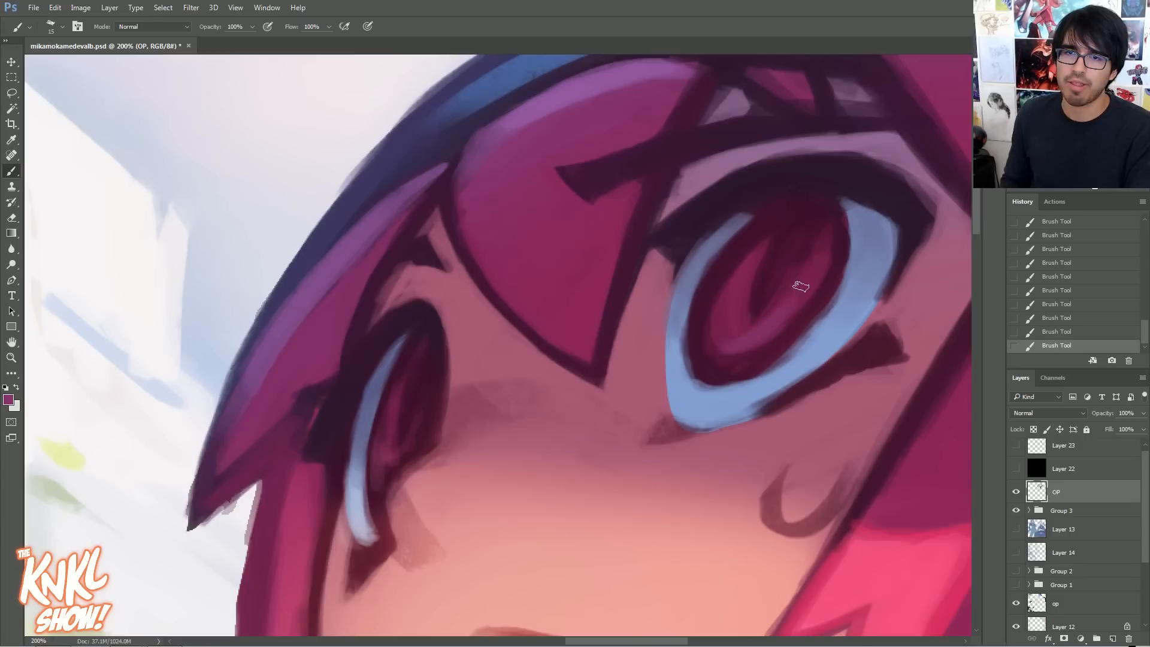
key("bracketleft")
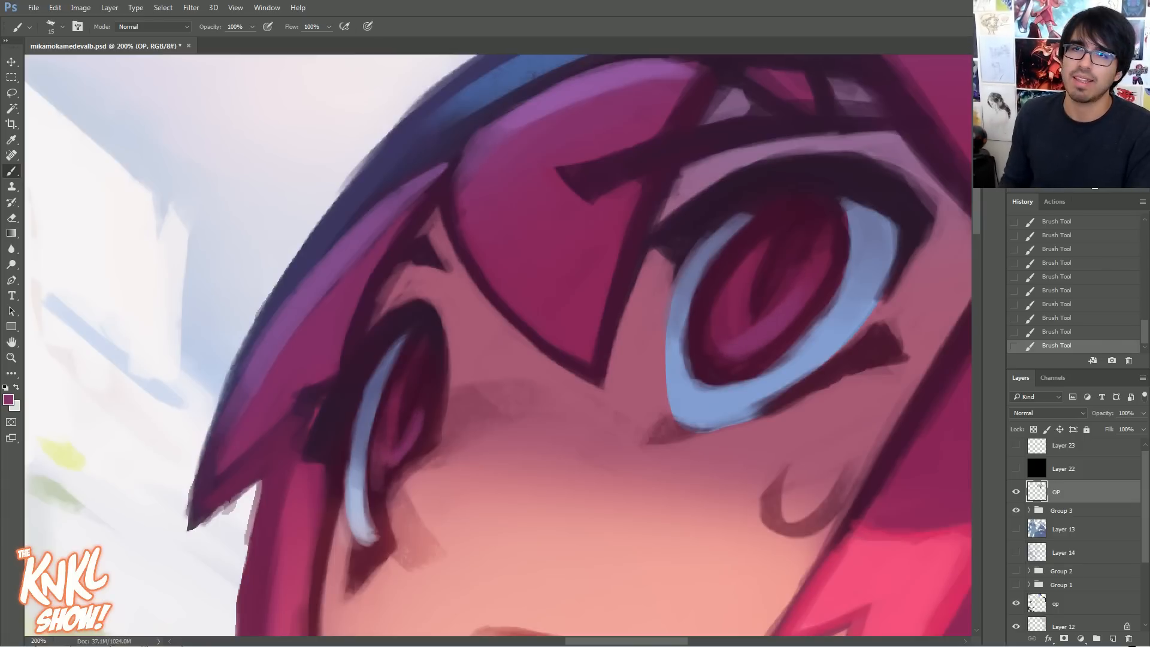
left_click(1086, 72)
left_click(1085, 96)
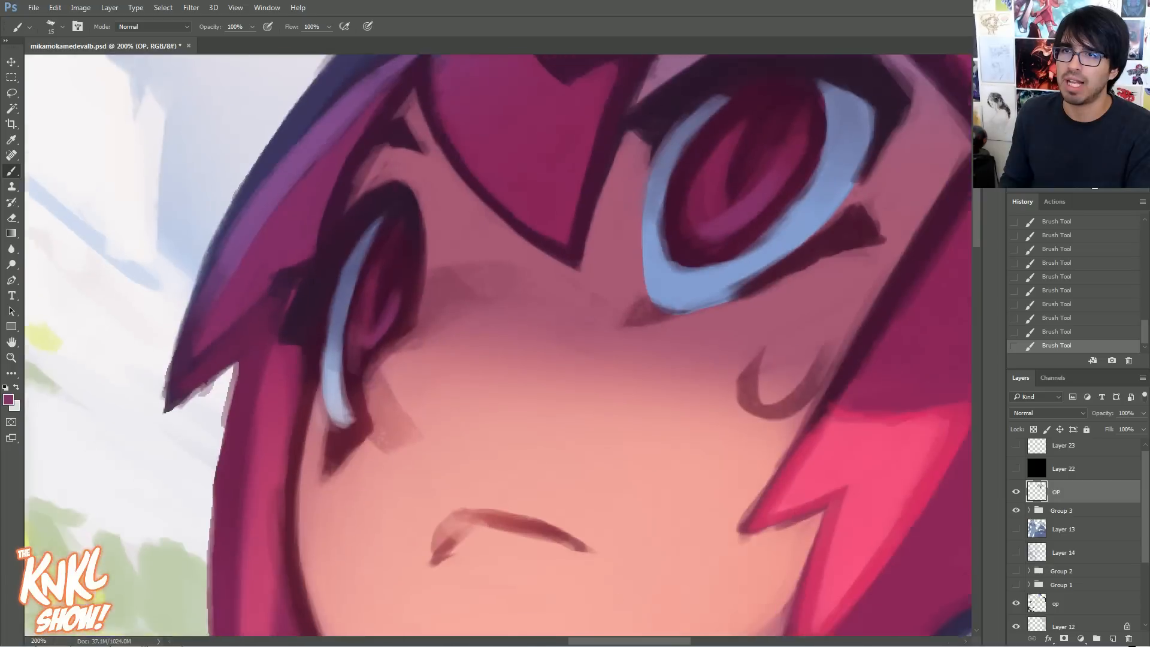
- Try brighter reflections in both irises with a larger brush in saturated pink #cf2d76
left_click(1084, 87)
key("bracketright")
key("bracketright")
key("bracketright")
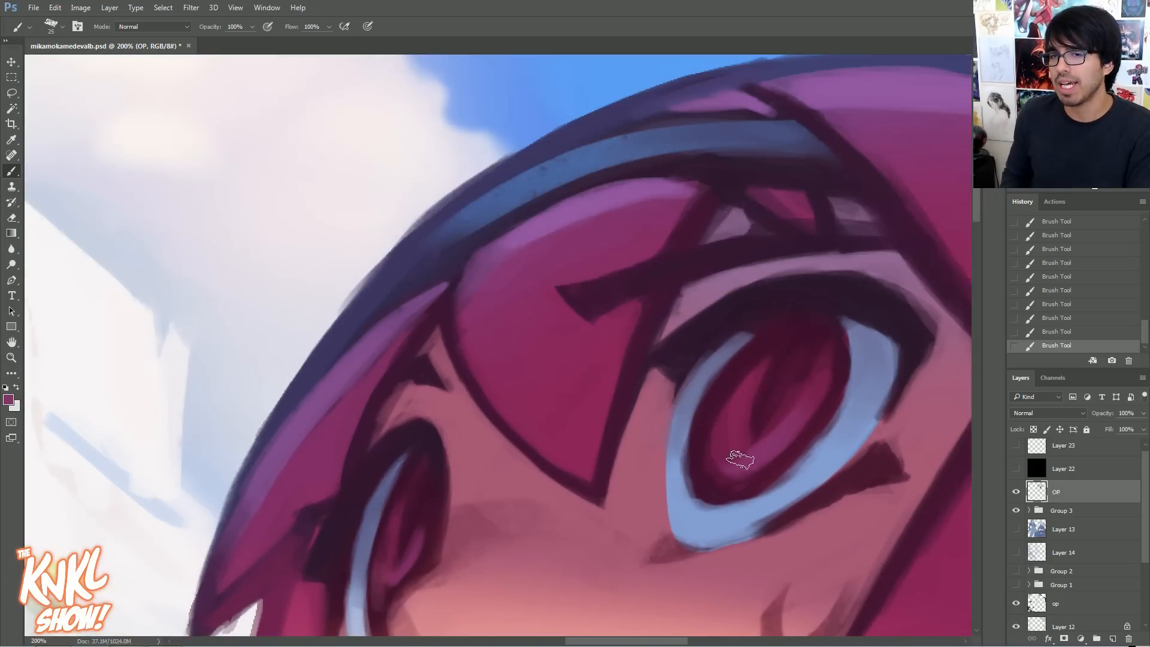
left_click_drag(1085, 87, 1086, 89)
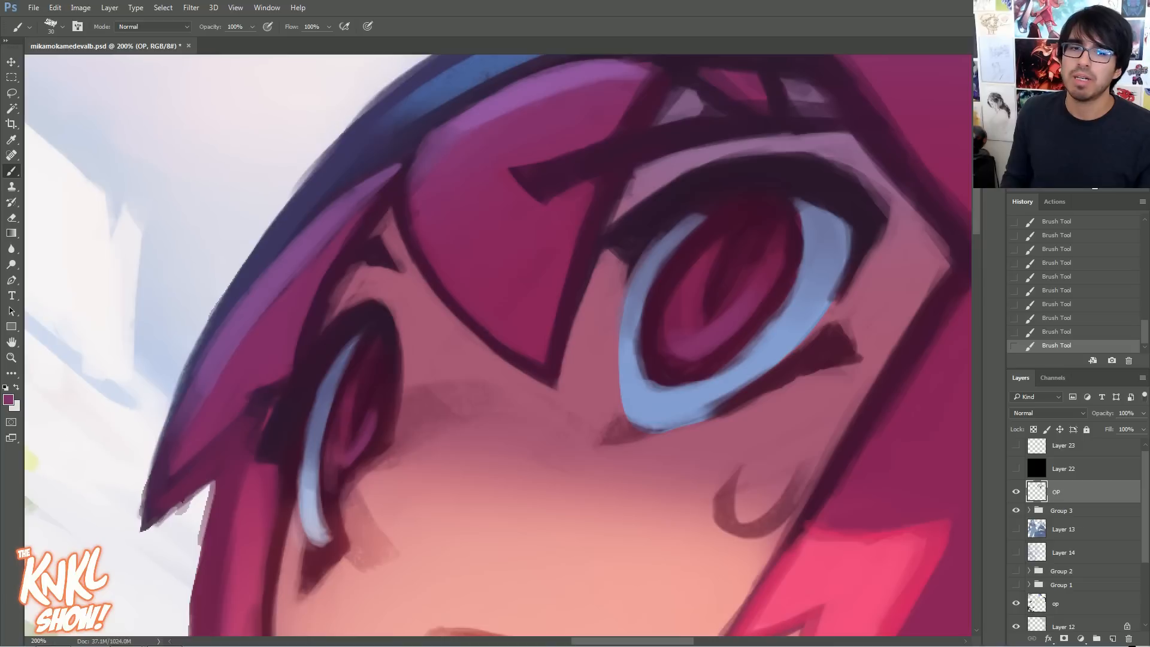
left_click(10, 398)
left_click(881, 436)
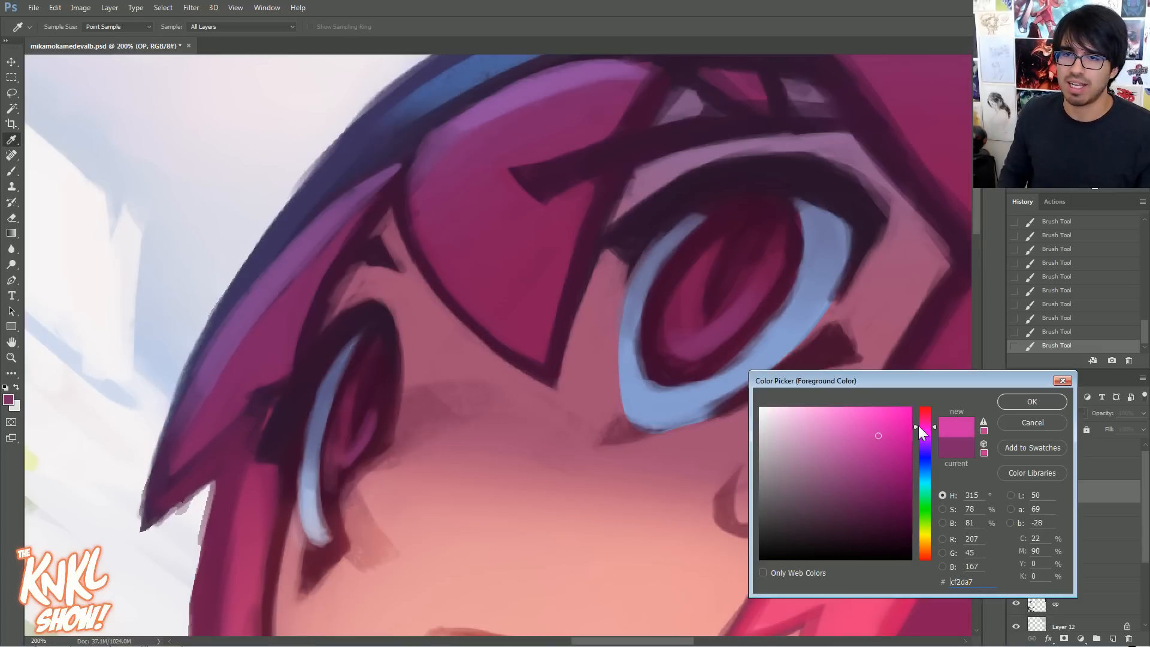
left_click(1027, 400)
left_click_drag(675, 351, 765, 275)
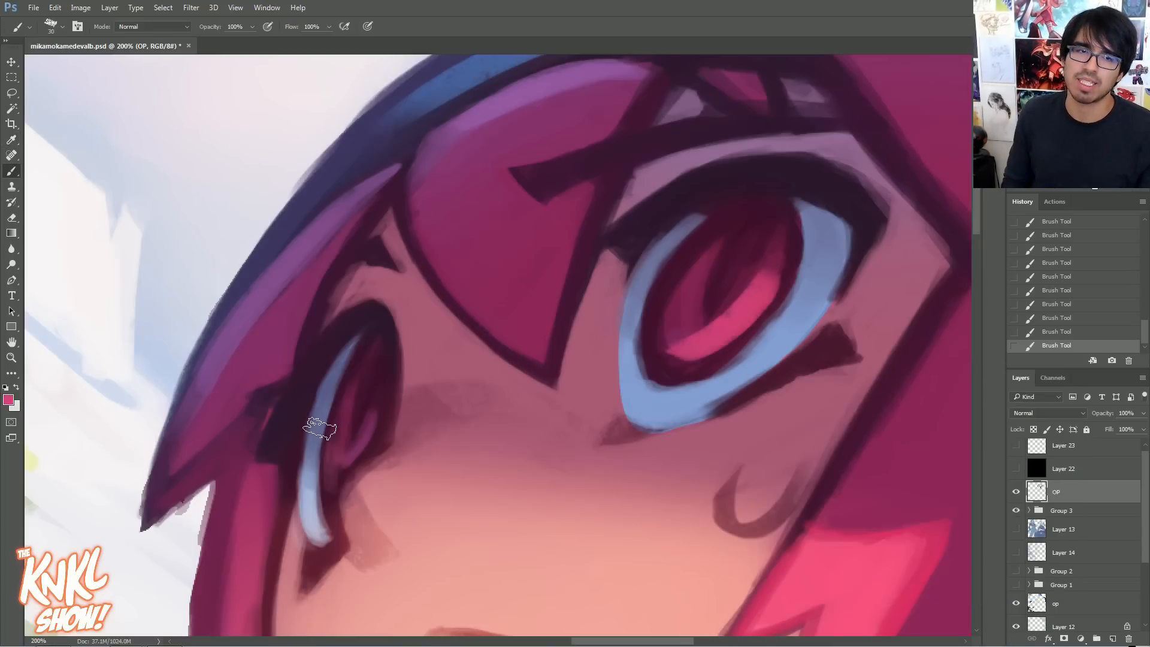
left_click_drag(356, 434, 375, 420)
- Revert the history to the state before the bright pink iris strokes
left_click(1052, 188)
left_click(1052, 188)
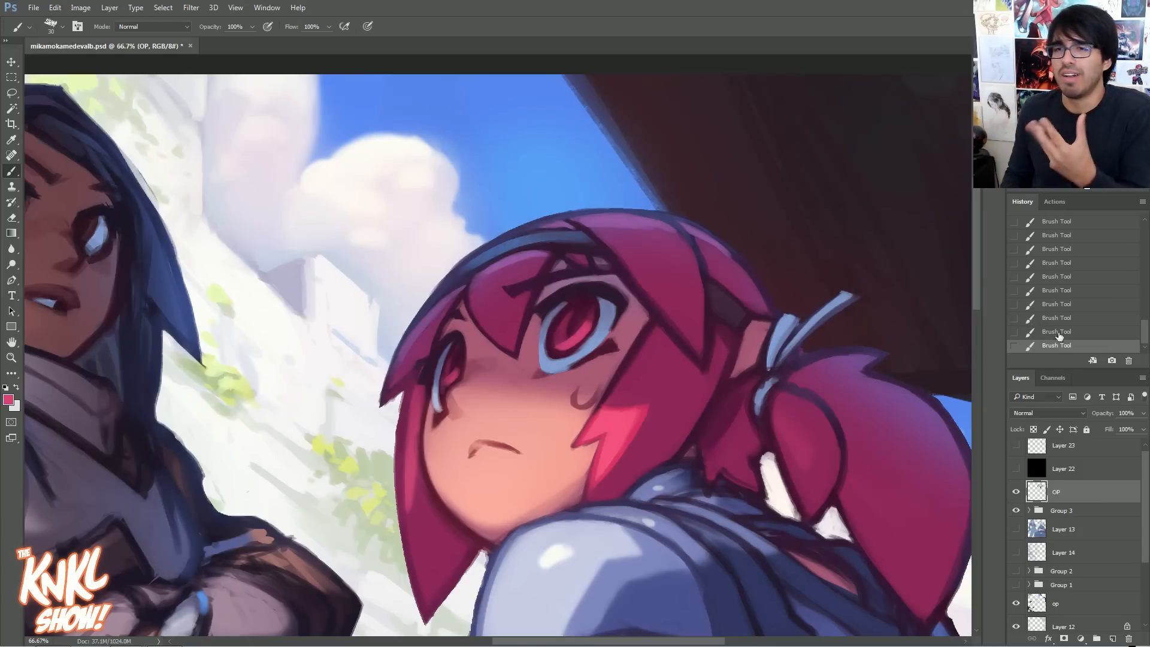
left_click(1042, 304)
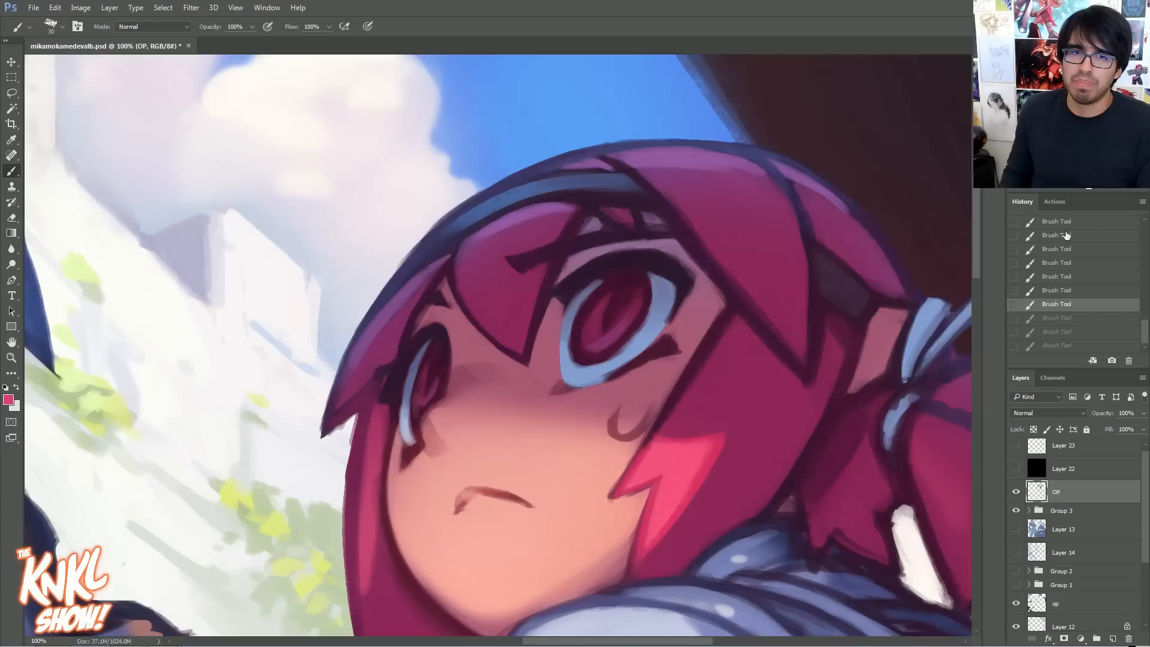
- Paint a muted magenta reflection along the lower iris of the larger eye and blend it with sampled iris tones
key("ctrl+plus")
left_click(9, 400)
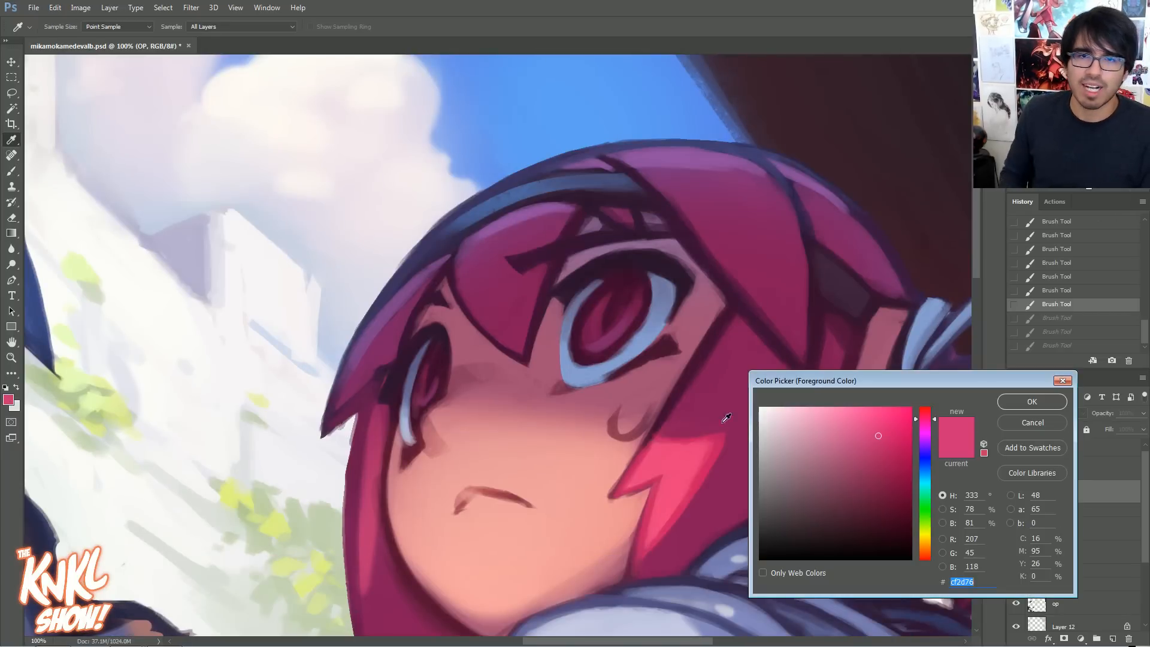
left_click(1020, 403)
key("ctrl+plus")
left_click(690, 339, "alt")
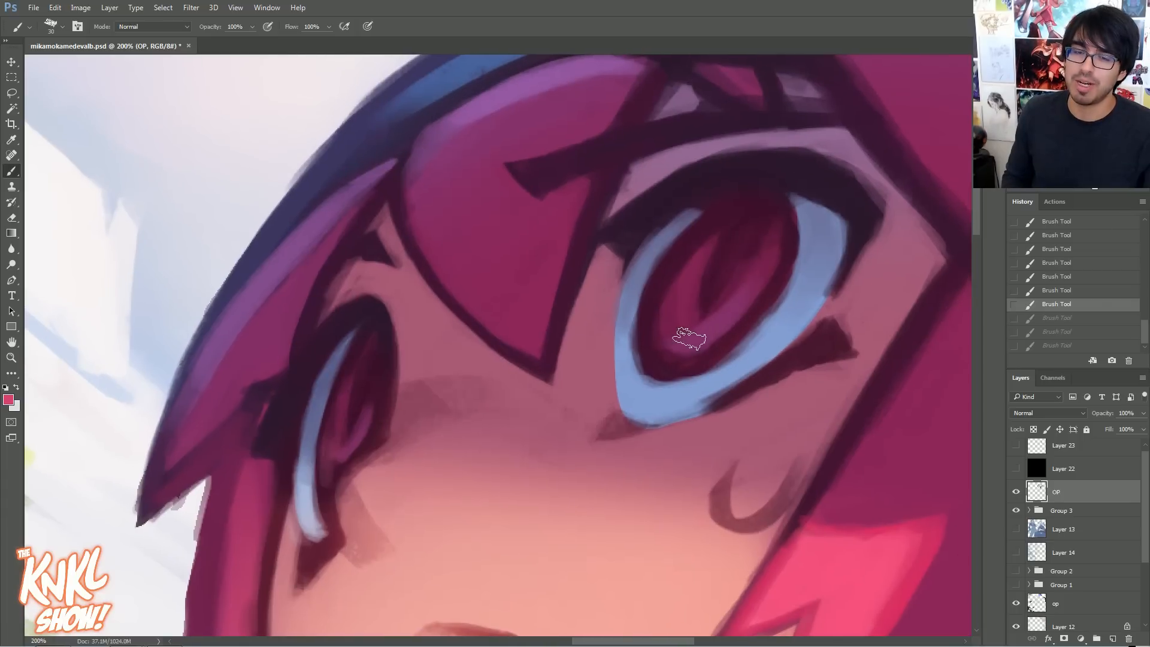
left_click(8, 400)
left_click(870, 473)
left_click(1021, 403)
left_click_drag(698, 339, 734, 309)
key("[")
left_click(730, 305, "alt")
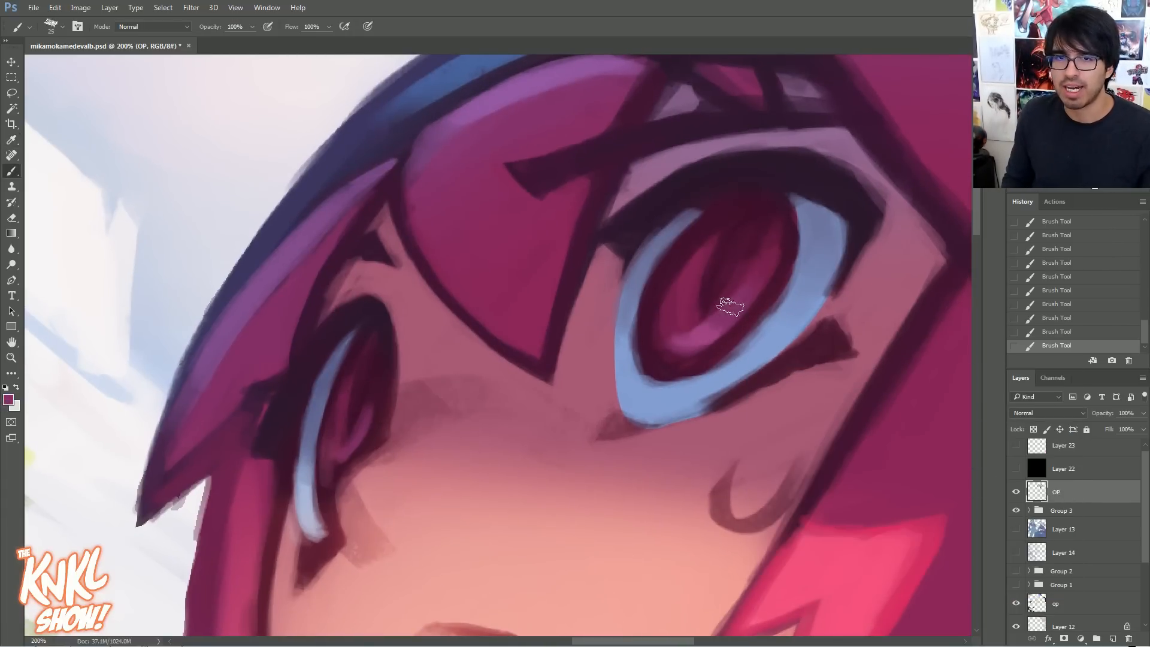
key("]")
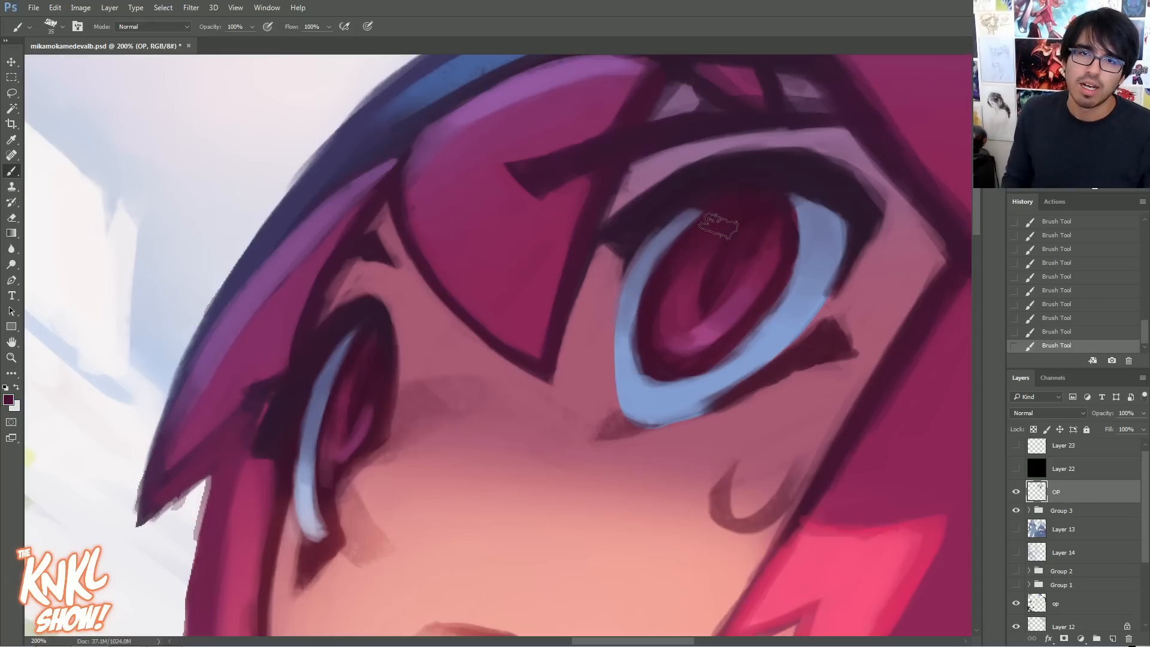
- Touch up the white of the larger eye around the iris with a much smaller brush in sampled light blue
key("[")
key("[")
key("[")
key("[")
key("[")
key("[")
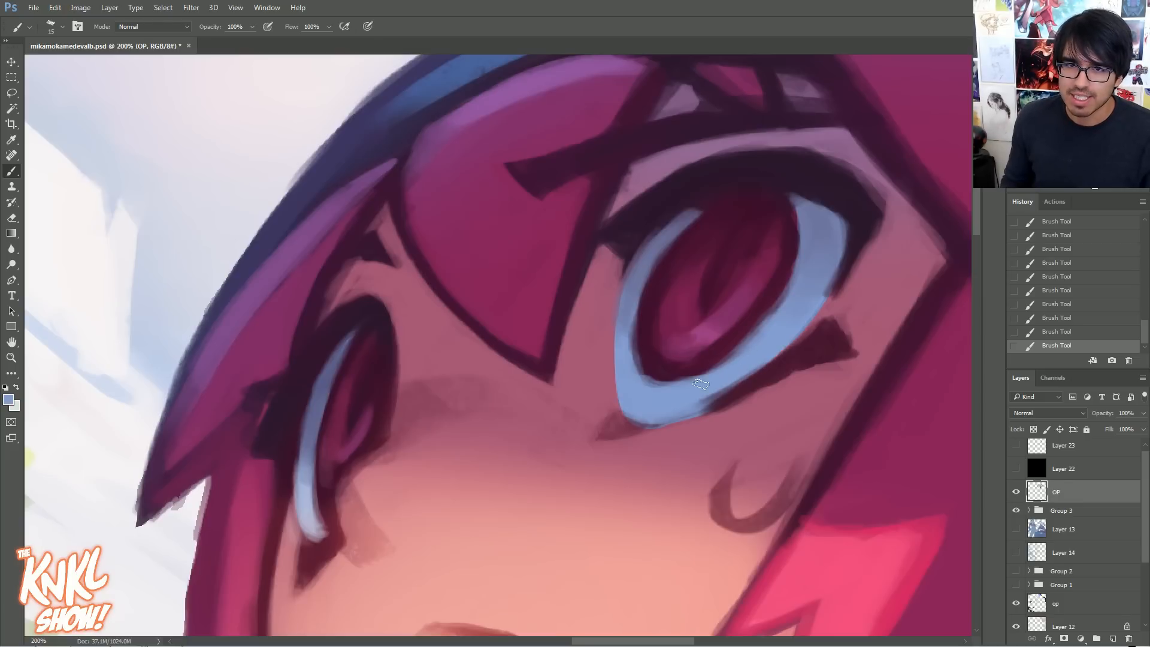
- Tidy the lash and eyelid edges of the larger eye and the hair line above the smaller eye with sampled colours
left_click(790, 238, "alt")
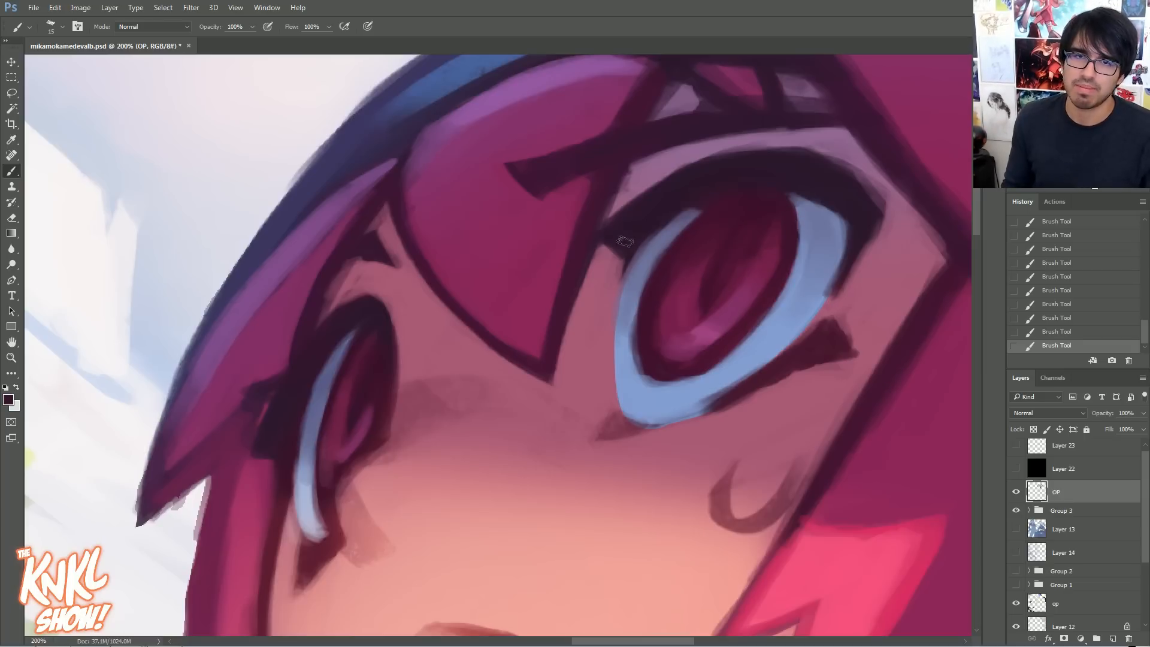
left_click(632, 182, "alt")
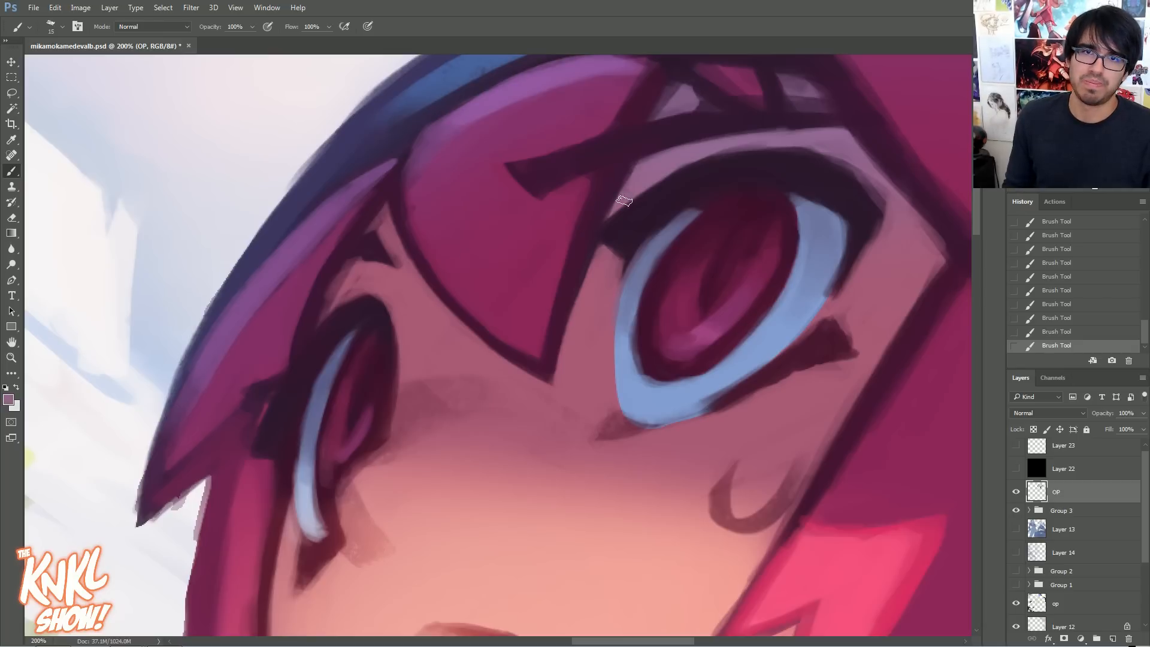
left_click(330, 275, "alt")
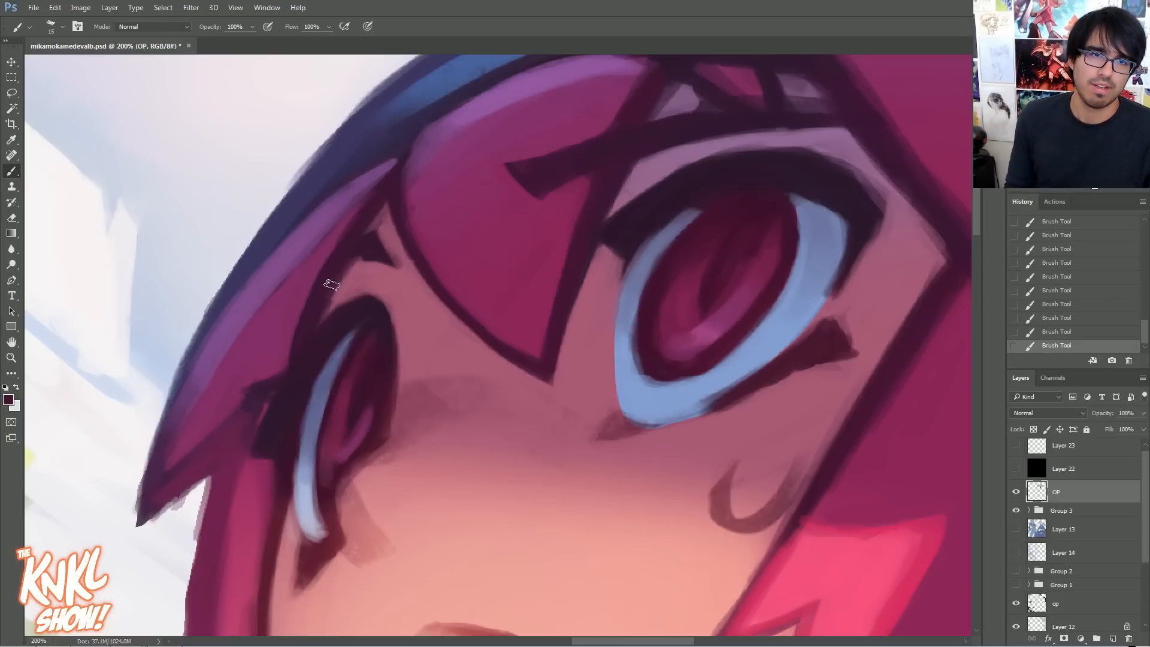
- Compare the whole face with and without the OP layer's overpainting by toggling the layer's visibility
left_click(1016, 492)
left_click(1017, 491)
key("ctrl+minus")
key("ctrl+minus")
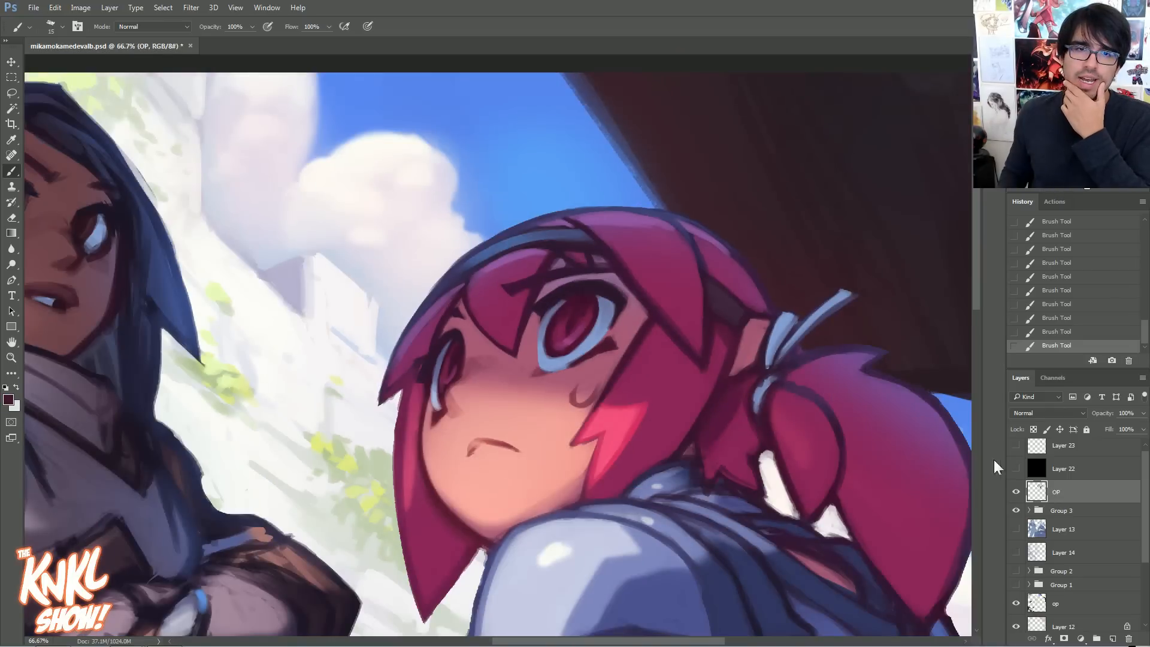
left_click(1017, 492)
left_click(1017, 492)
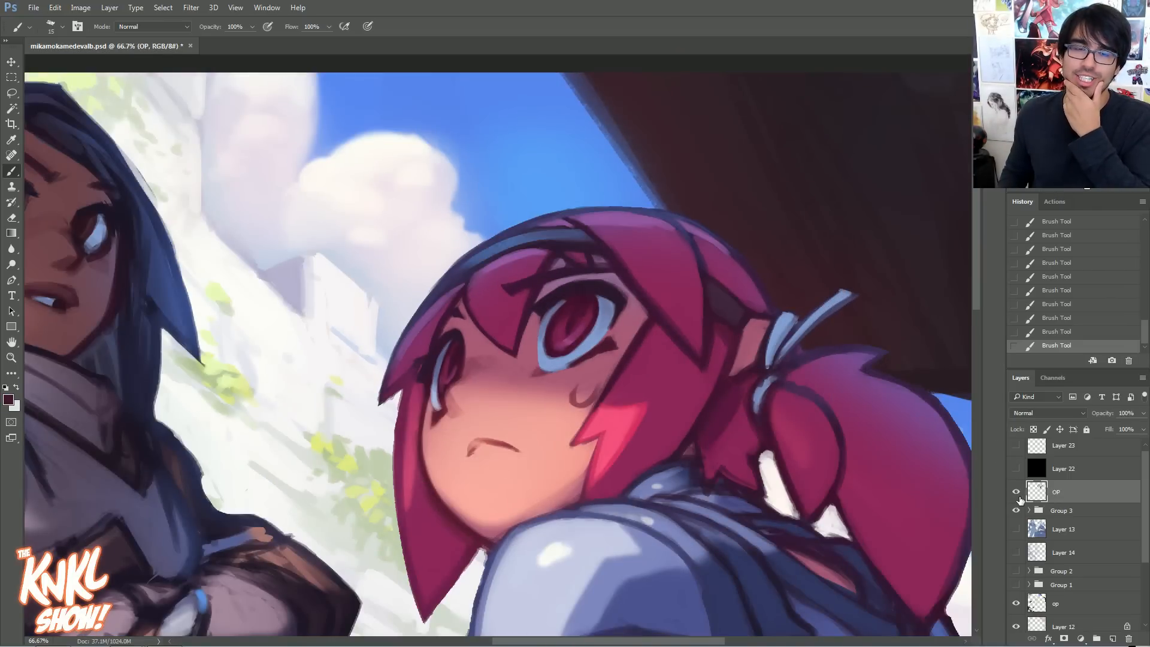
left_click(579, 342, "alt")
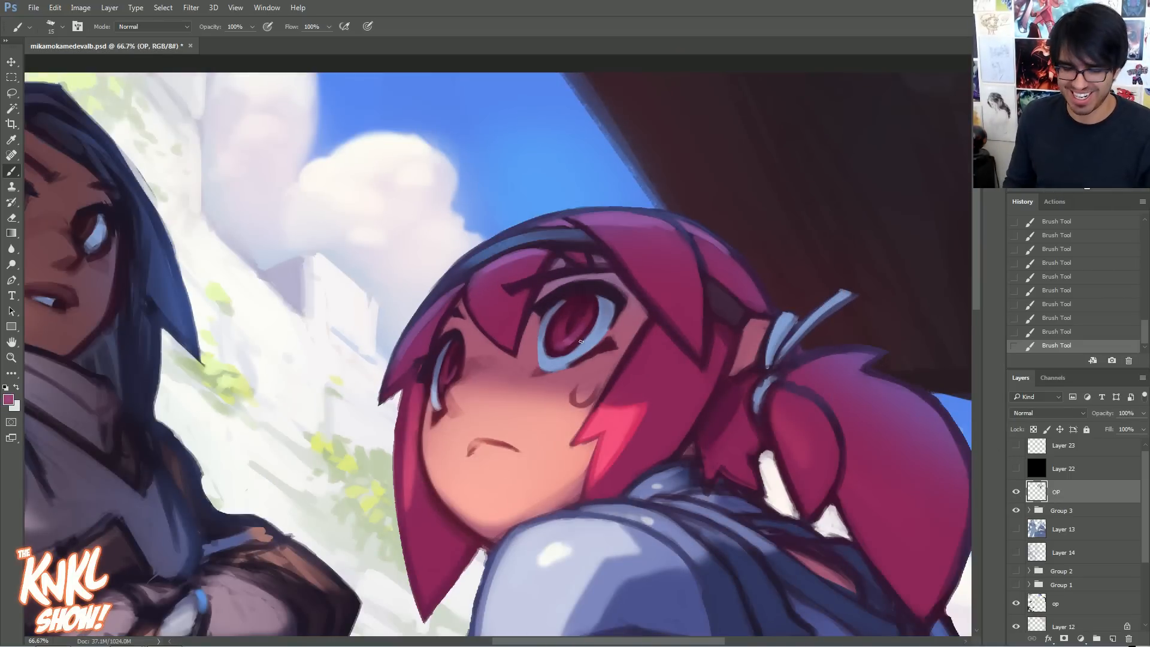
key("bracketright")
left_click(563, 341, "alt")
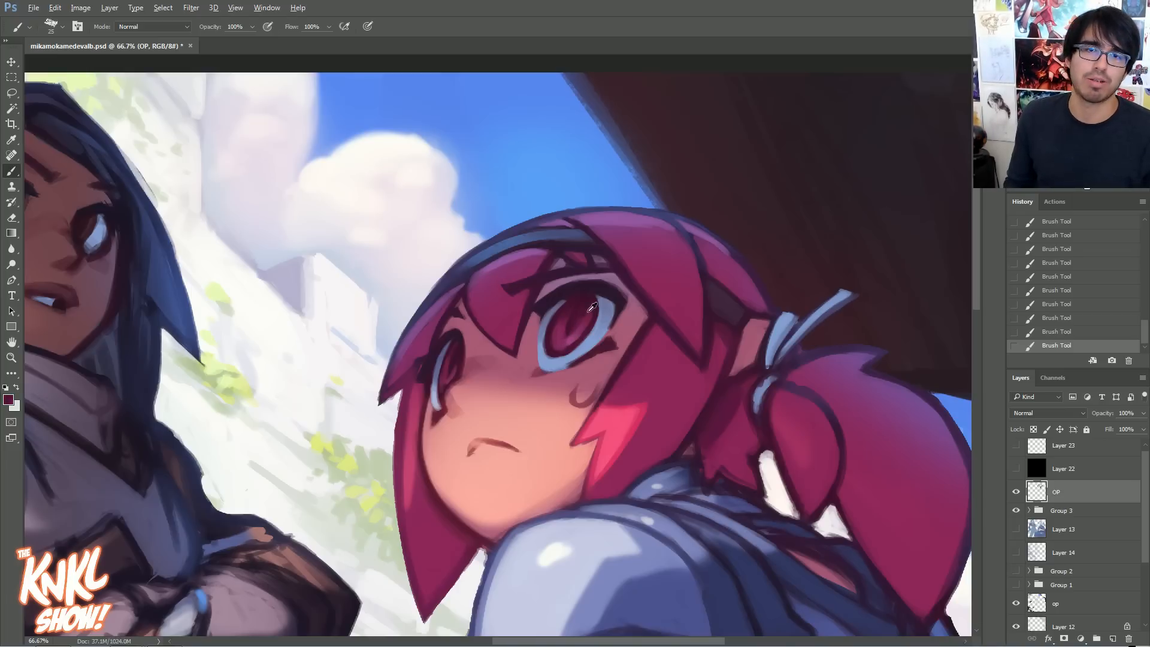
key("bracketright")
key("bracketright")
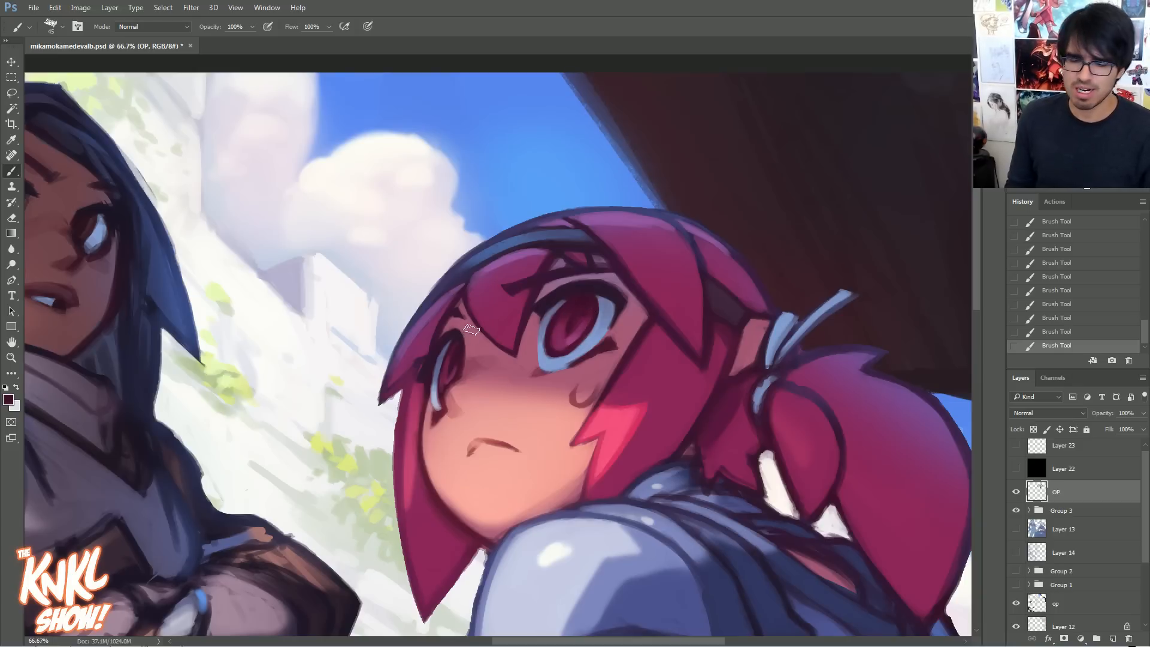
key("bracketleft")
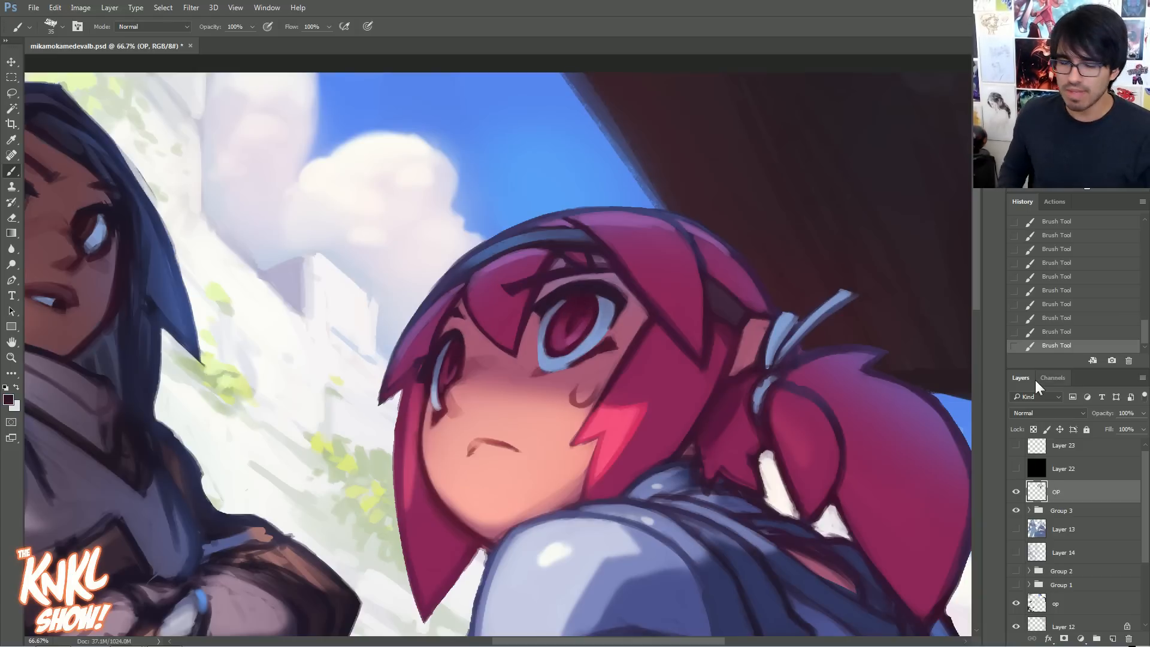
- Add a new layer directly above the OP layer
key("ctrl+shift+n")
key("Return")
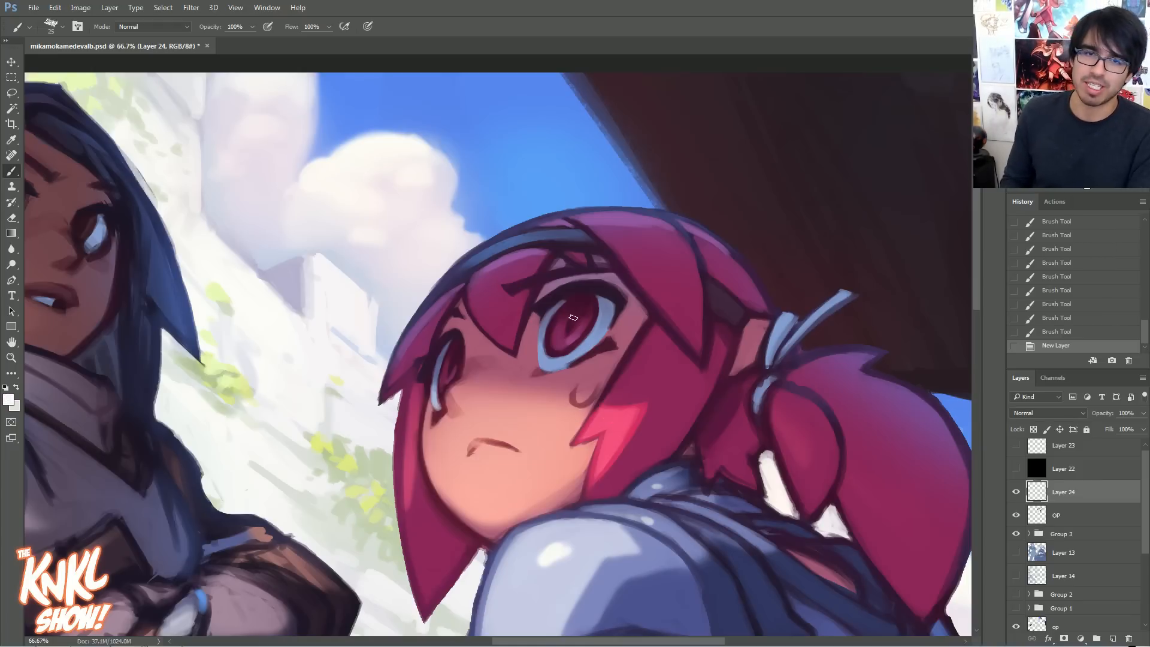
- Paint a small white highlight on the iris of each of the pink-haired girl's eyes
left_click_drag(586, 322, 585, 322)
key("bracketleft")
key("bracketleft")
left_click_drag(456, 361, 453, 362)
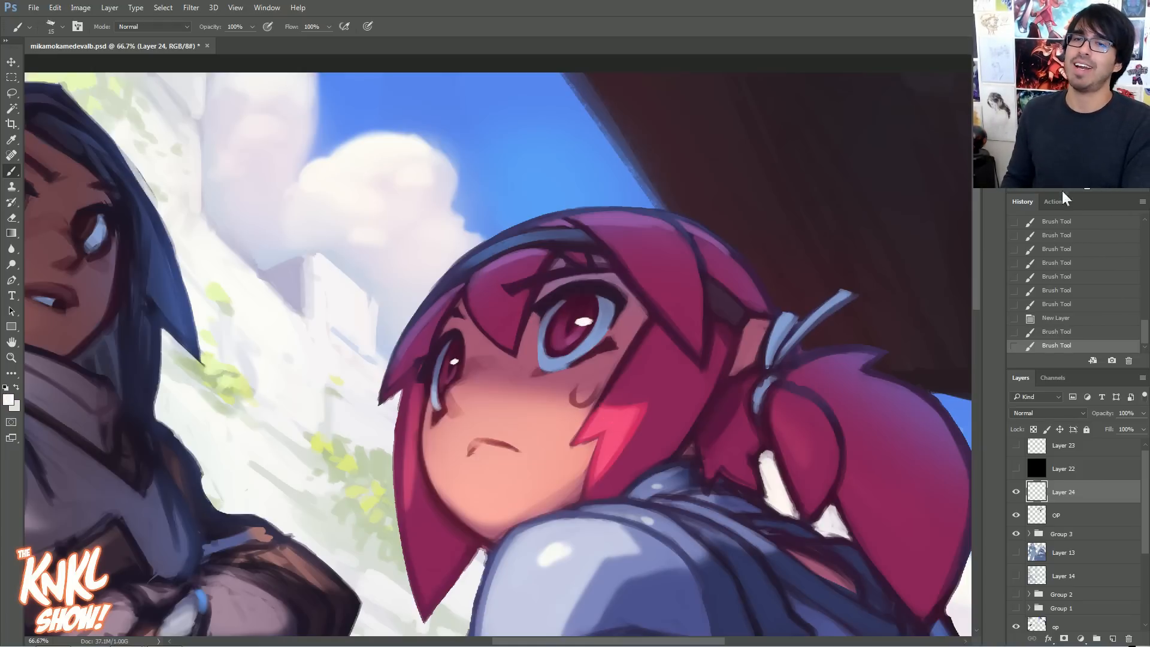
key("ctrl+minus")
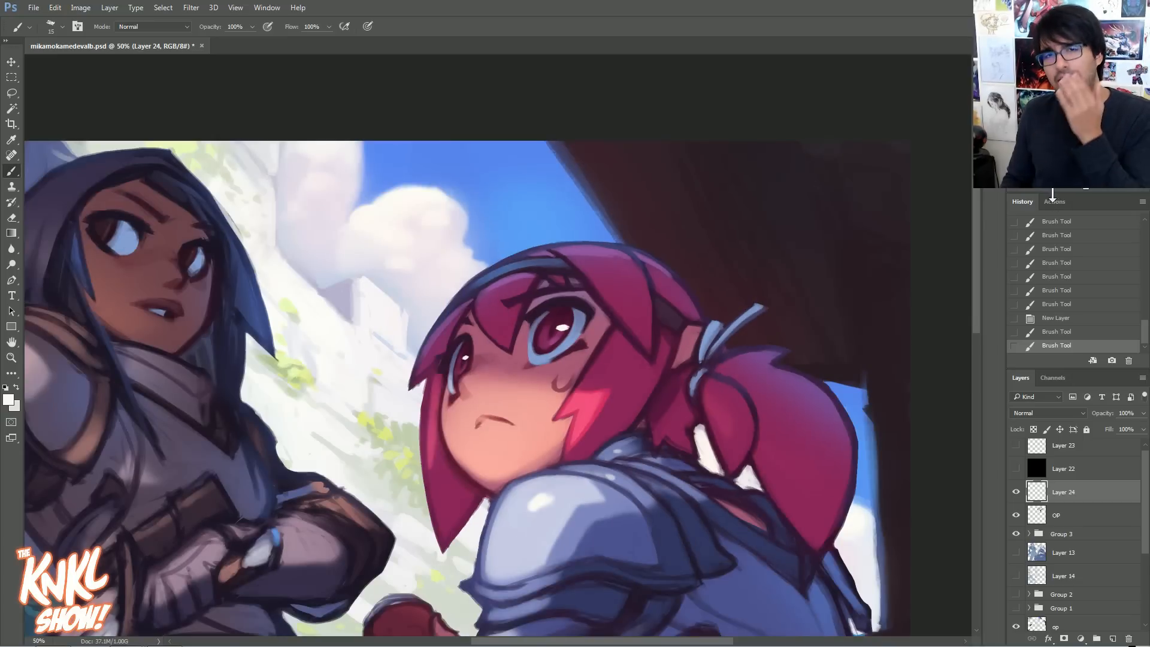
- Compare the face before and after the white eye highlights in the history, then return to the empty new layer
left_click(1057, 276)
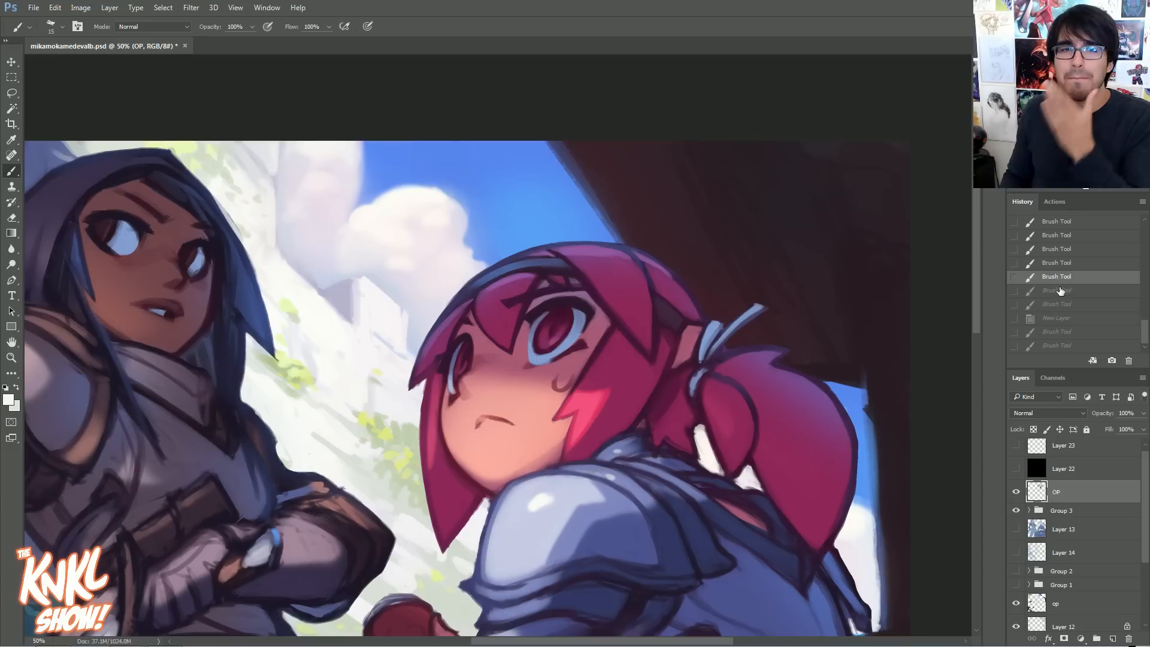
left_click(1059, 304)
left_click(1055, 345)
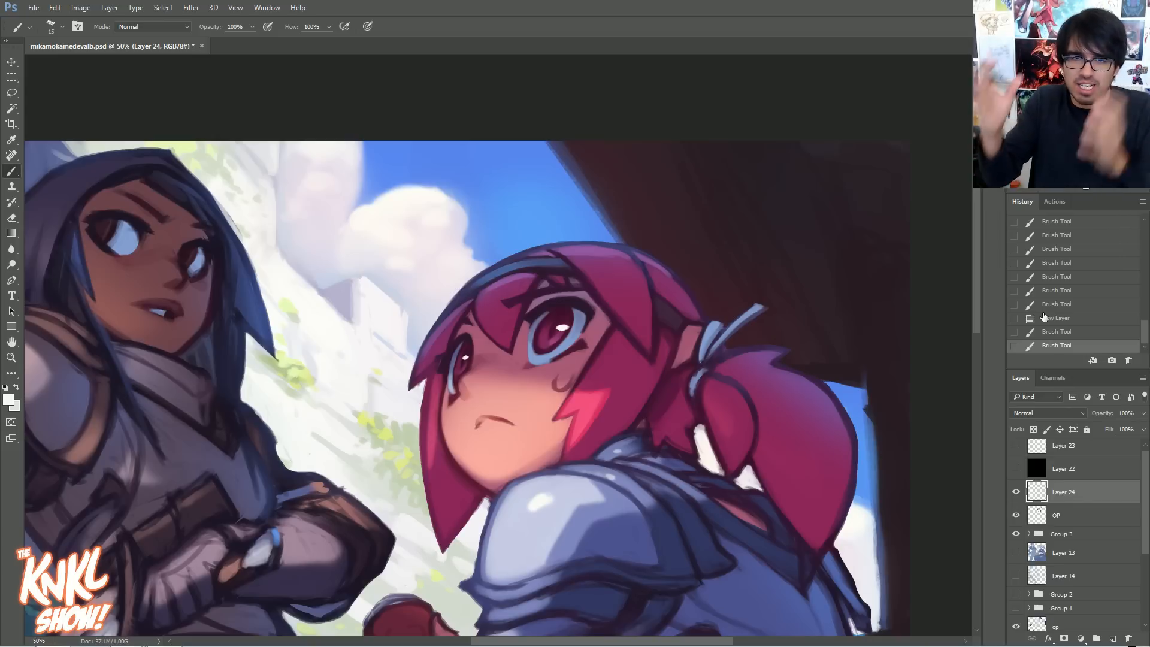
left_click(1054, 317)
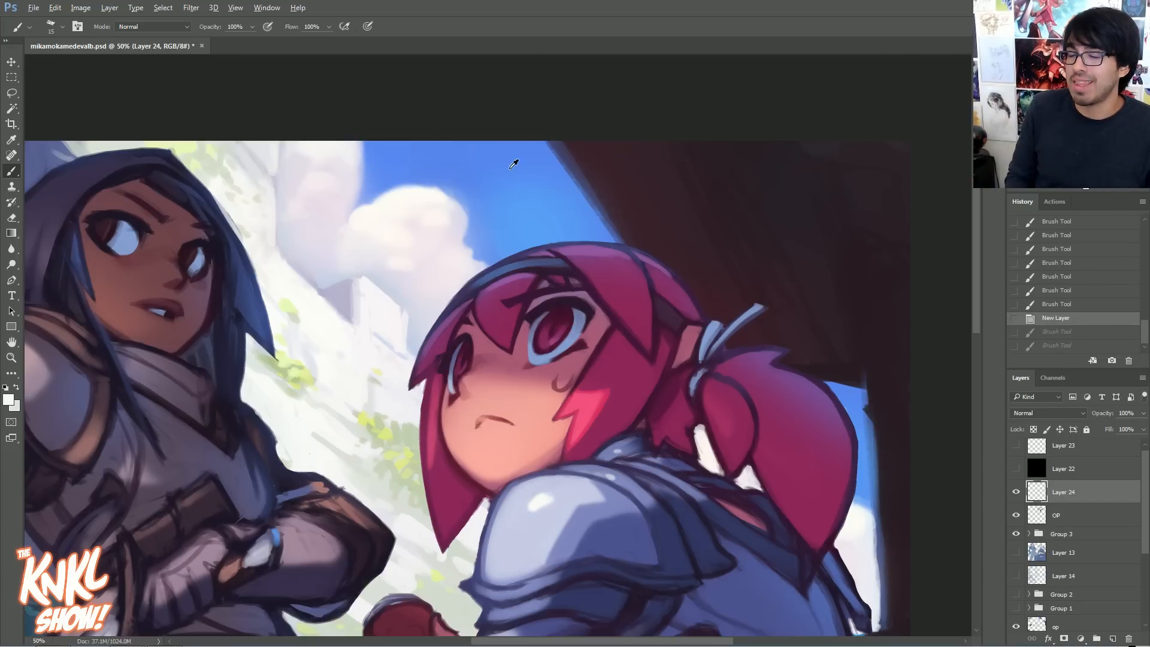
- Sample the bright blue of the sky as the painting colour
left_click(497, 198, "alt")
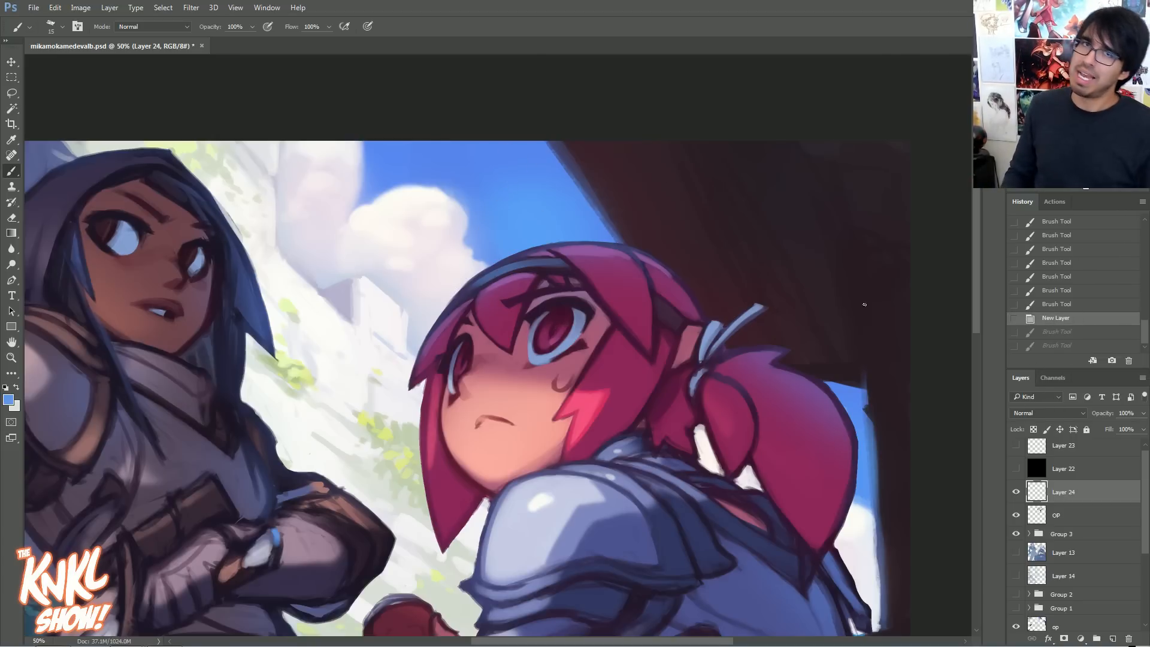
key("ctrl+plus")
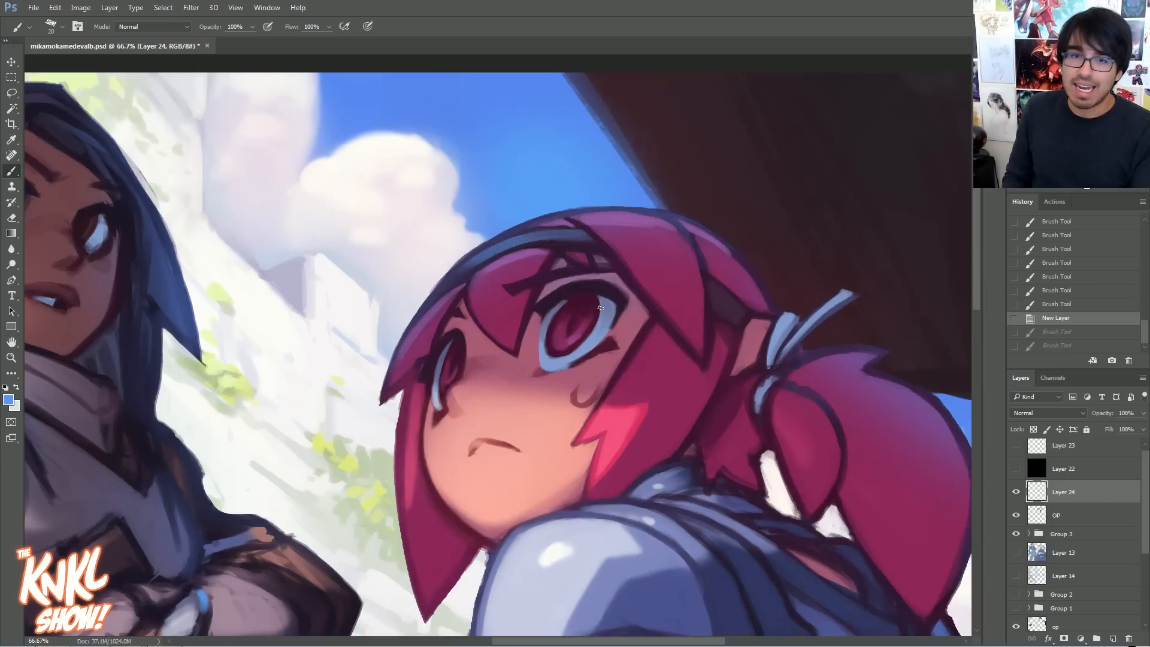
- Try small sky-blue highlights on both irises, then revert to the empty new layer
key("bracketright")
left_click_drag(592, 318, 587, 318)
key("bracketleft")
left_click(455, 359)
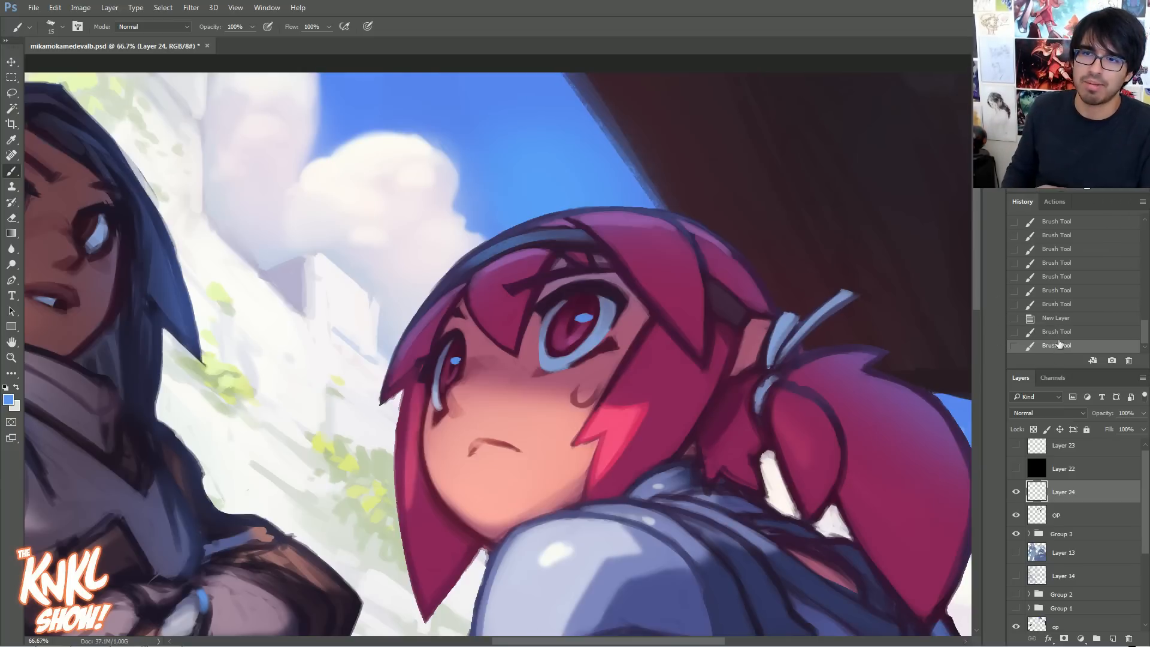
left_click(1056, 317)
- Paint a sky-blue reflection over the upper half of both eyes with a much larger brush, using a smaller one for the far eye
key("ctrl+1")
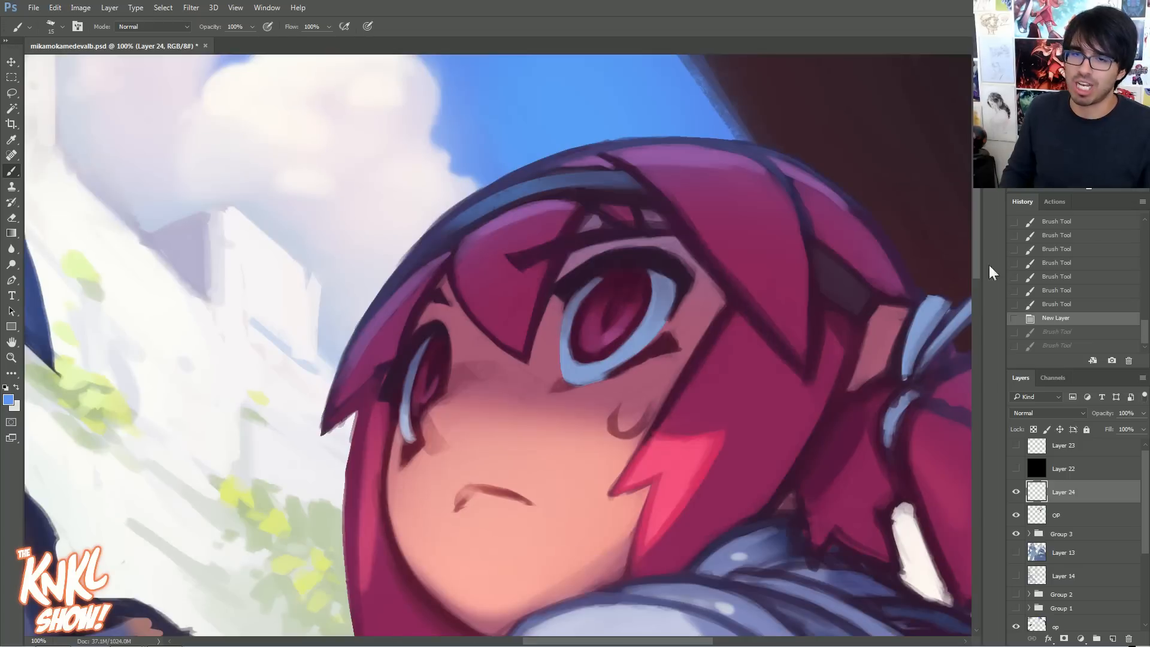
key("bracketright")
key("bracketright")
key("bracketright")
key("bracketright")
key("bracketright")
key("bracketright")
key("bracketright")
key("bracketright")
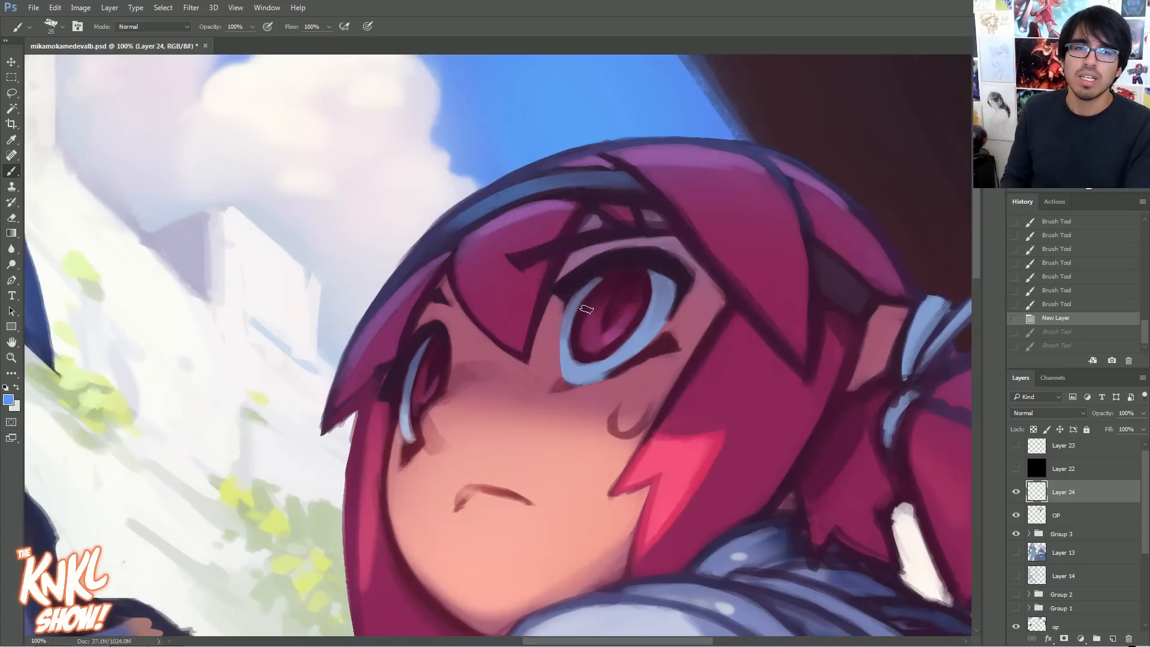
key("bracketright")
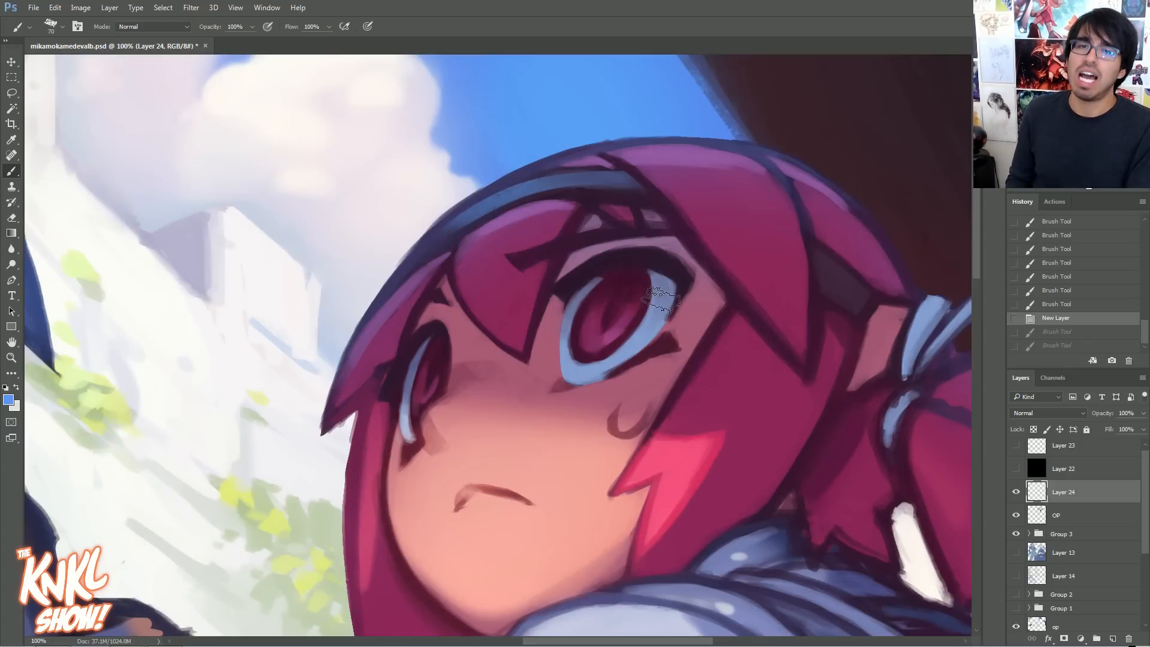
mouse_move(581, 306)
left_mouse_down()
mouse_move(611, 281)
mouse_move(636, 278)
mouse_move(663, 297)
mouse_move(593, 302)
mouse_move(567, 322)
mouse_move(597, 288)
mouse_move(642, 275)
mouse_move(662, 293)
left_mouse_up()
key("bracketleft")
key("bracketleft")
mouse_move(437, 360)
left_mouse_down()
mouse_move(426, 353)
mouse_move(412, 386)
mouse_move(442, 342)
left_mouse_up()
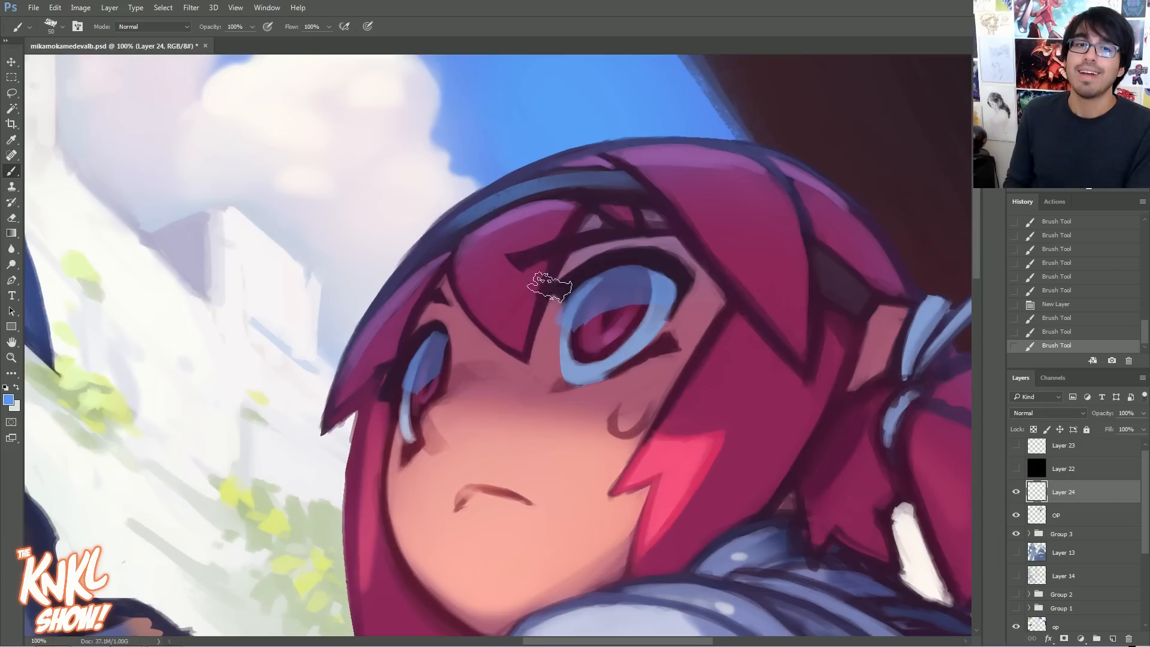
- Erase the blue paint that spills past the outlines of both eyes
mouse_move(555, 326)
left_mouse_down()
mouse_move(564, 297)
mouse_move(561, 305)
left_mouse_up()
mouse_move(556, 324)
left_mouse_down()
mouse_move(560, 309)
mouse_move(557, 323)
left_mouse_up()
left_click_drag(407, 382, 408, 361)
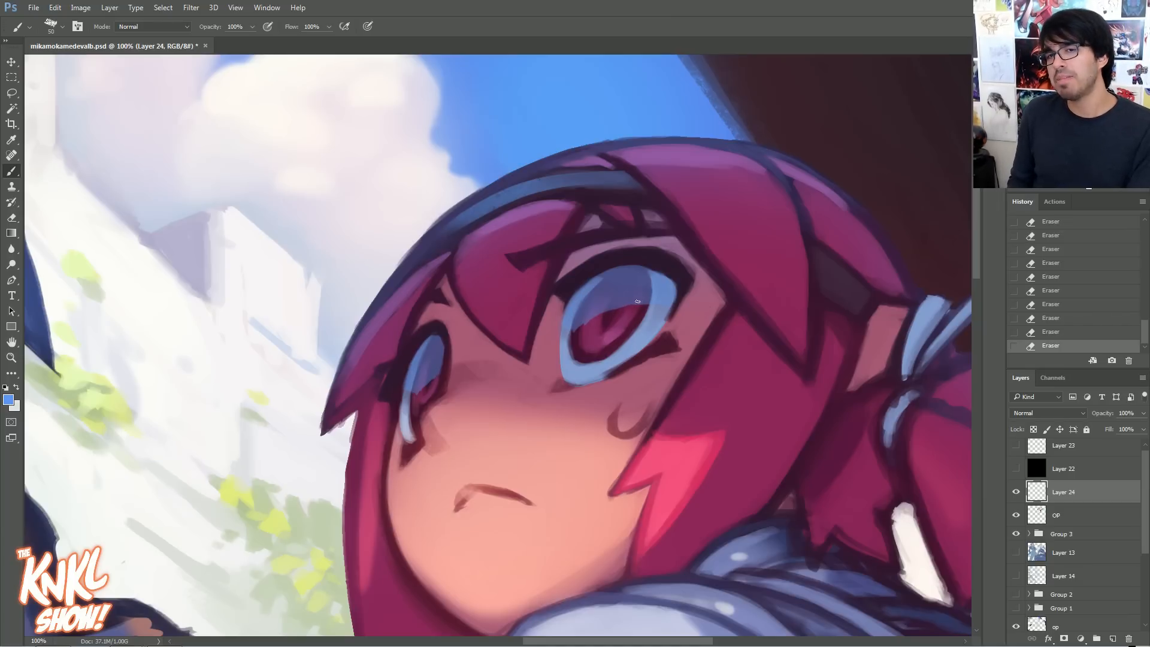
- Sketch a bright red skyline of buildings along the lower edge of the larger eye's blue reflection with a small brush
key("ctrl+plus")
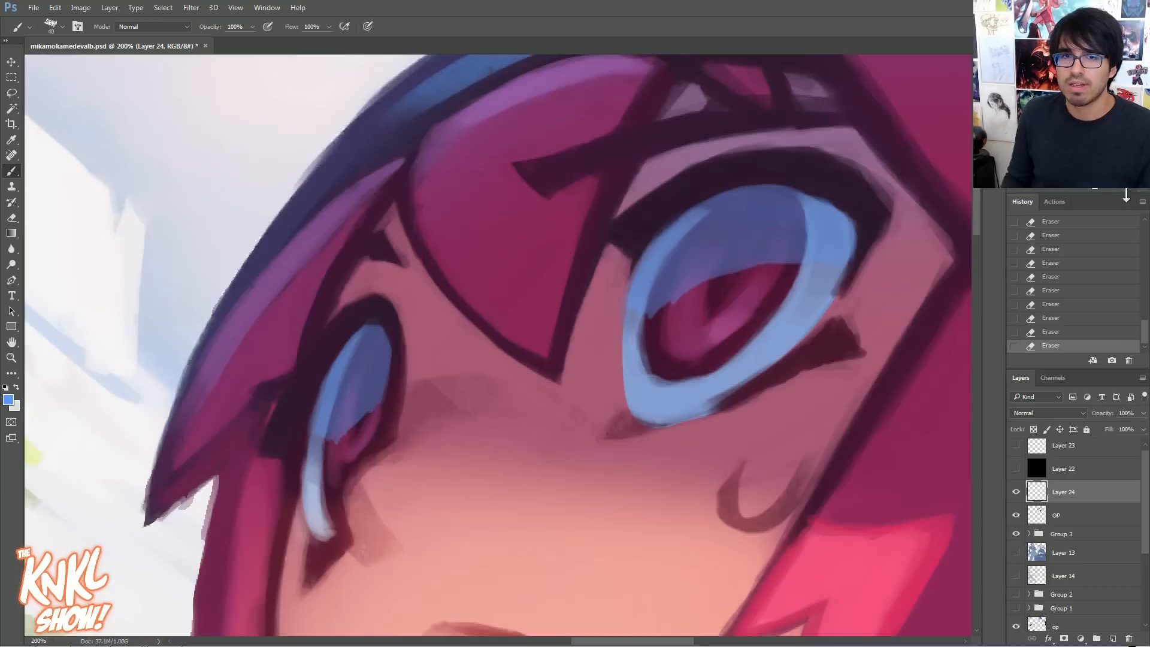
key("i")
left_click(7, 399)
left_click_drag(929, 459, 922, 410)
left_click(999, 402)
key("b")
key("bracketleft")
key("bracketleft")
key("bracketleft")
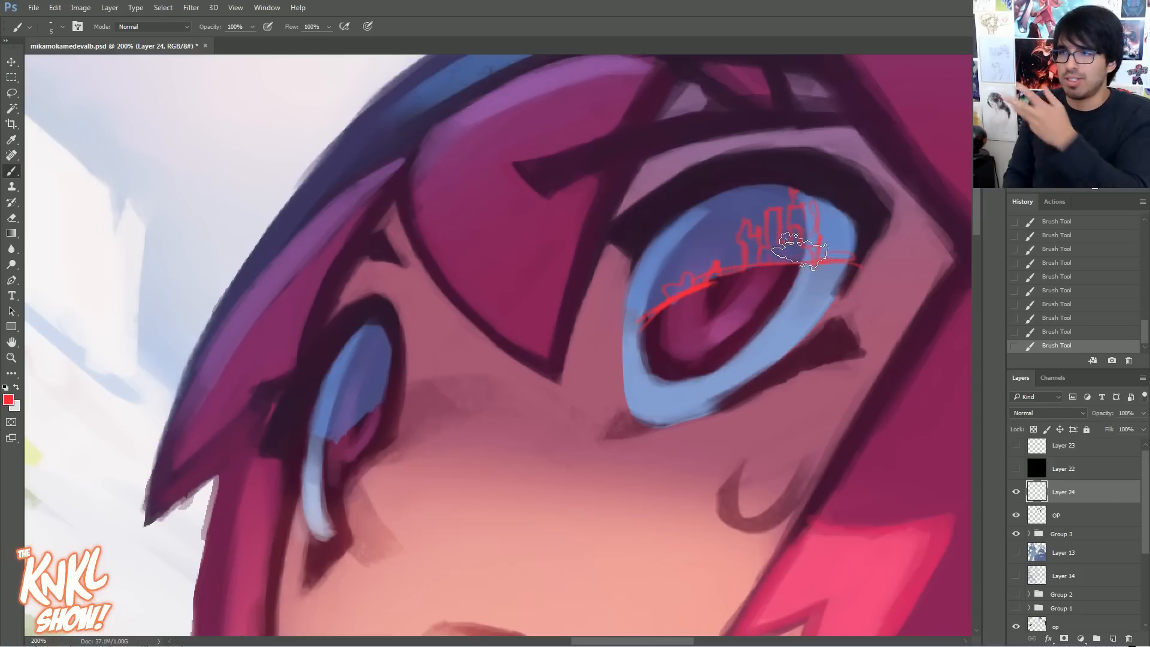
- Erase across the red skyline sketch, then step back in the history to the clean blue reflection
key("e")
mouse_move(800, 251)
left_mouse_down()
mouse_move(731, 251)
mouse_move(743, 319)
left_mouse_up()
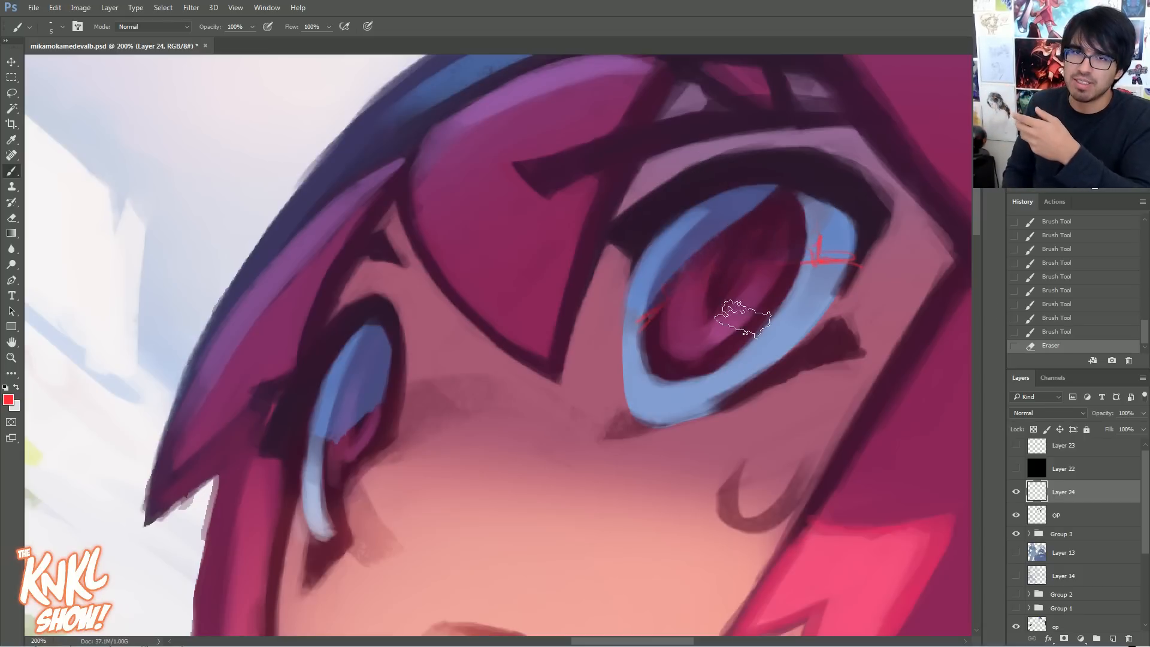
left_click(1075, 264)
left_click_drag(1144, 333, 1145, 288)
left_click(1091, 268)
left_click(1089, 237)
left_click(1113, 263)
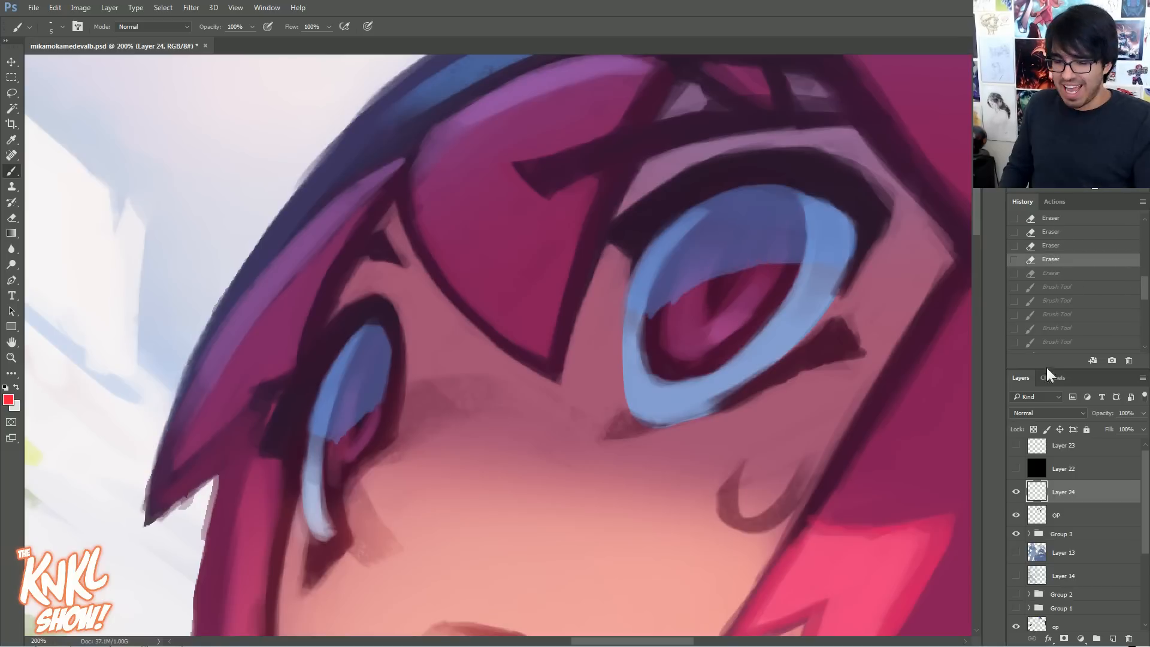
- Carve a jagged skyline silhouette into the lower edge of the larger eye's blue reflection with a small eraser
left_click(1016, 491)
left_click(1017, 491)
left_click_drag(687, 305, 676, 305)
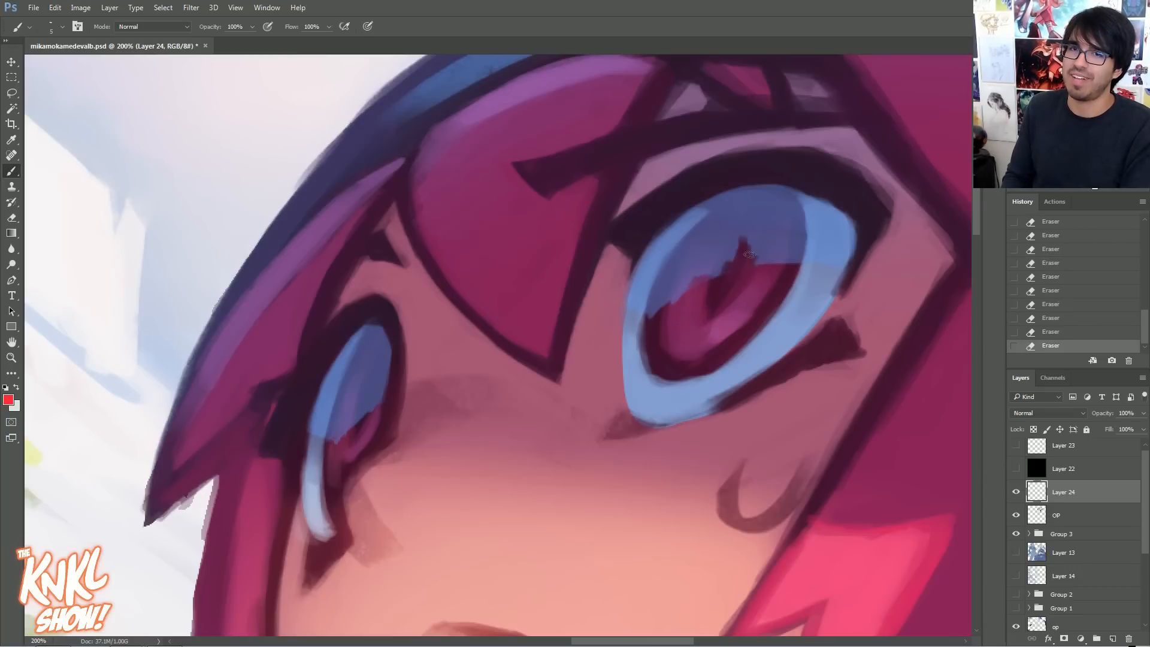
mouse_move(762, 240)
left_mouse_down()
mouse_move(759, 269)
mouse_move(755, 245)
mouse_move(735, 266)
mouse_move(740, 225)
mouse_move(765, 245)
mouse_move(749, 251)
mouse_move(783, 254)
mouse_move(781, 235)
mouse_move(774, 258)
mouse_move(801, 254)
left_mouse_up()
- Compare the larger eye's skyline edge with and without the latest erasures by undoing and redoing them
key("ctrl+alt+z")
key("ctrl+alt+z")
key("ctrl+alt+z")
key("ctrl+alt+z")
key("ctrl+alt+z")
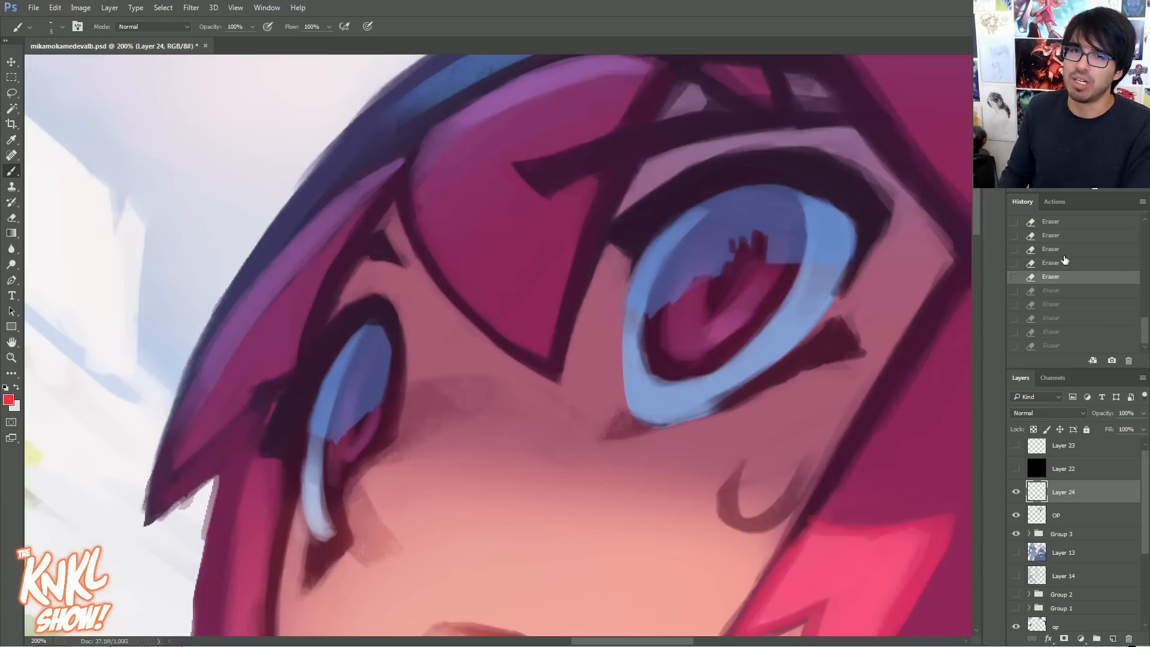
key("ctrl+alt+z")
key("ctrl+alt+z")
key("ctrl+shift+z")
key("ctrl+shift+z")
key("ctrl+shift+z")
key("ctrl+shift+z")
key("ctrl+shift+z")
key("ctrl+shift+z")
key("ctrl+shift+z")
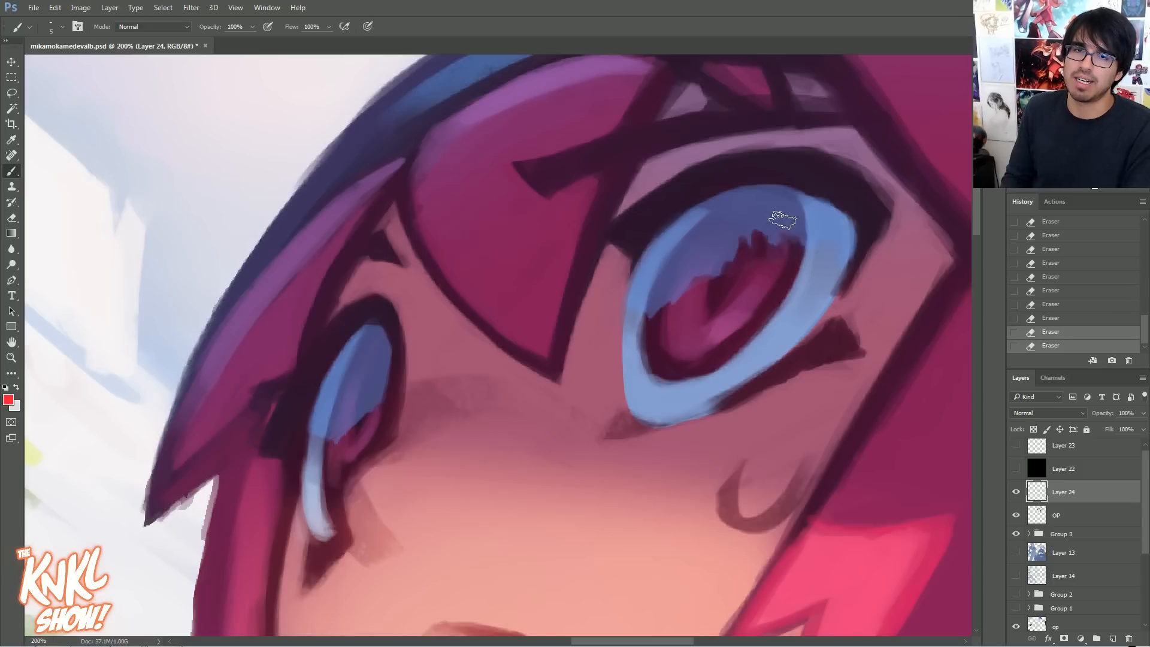
- Erase a matching jagged silhouette along the lower edge of the smaller eye's blue reflection
left_click_drag(361, 416, 385, 378)
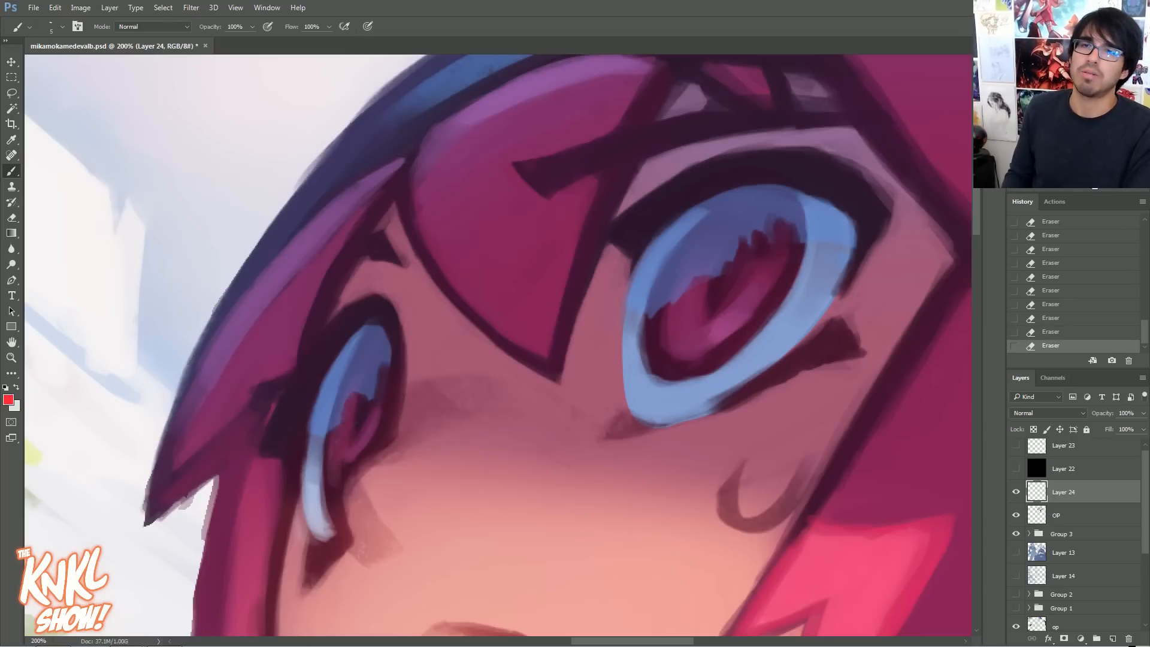
key("ctrl+minus")
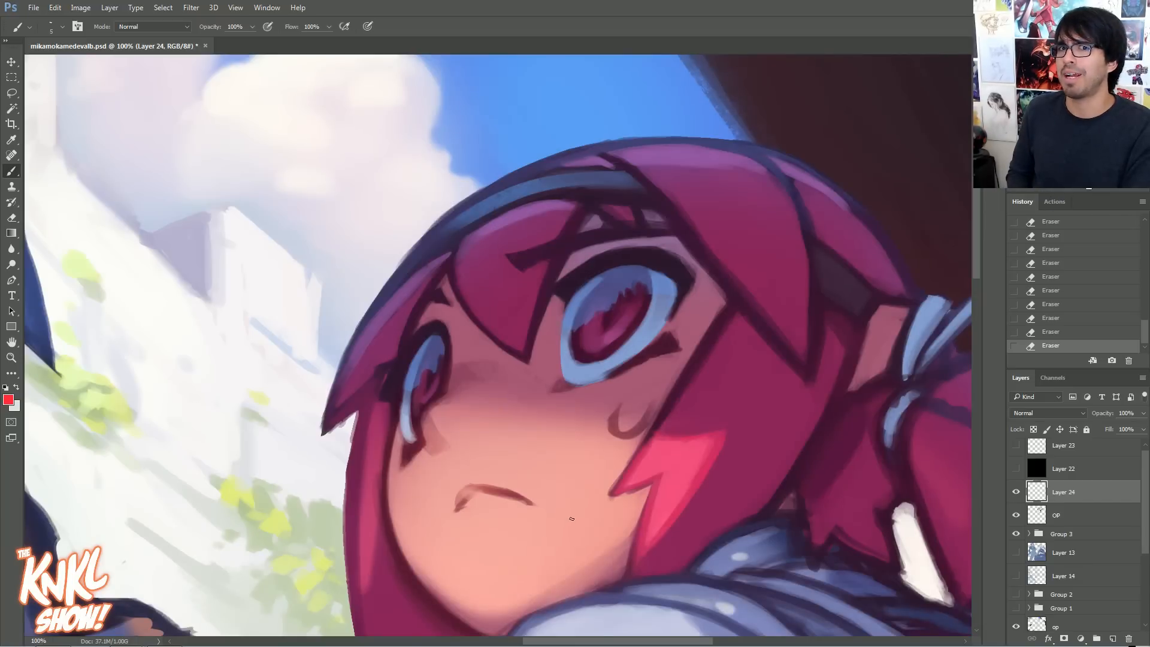
- Switch to the Eraser with a soft round tip
right_click(616, 320)
left_click(652, 395)
left_click_drag(977, 212, 962, 207)
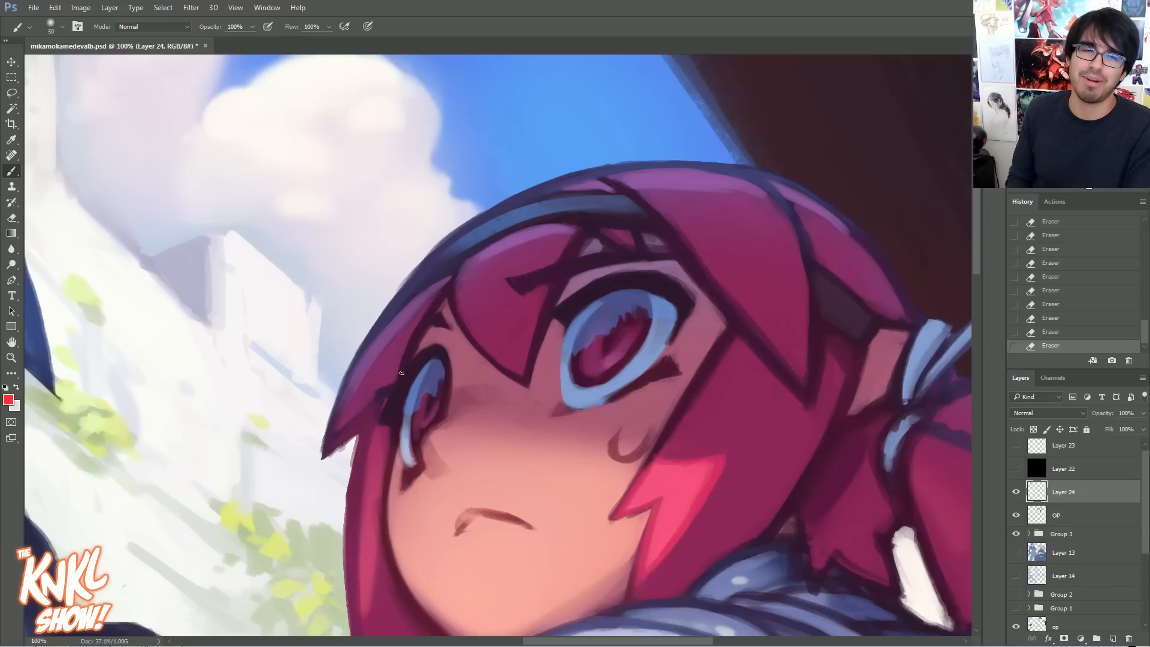
left_click(11, 217)
right_click(623, 349)
left_click(650, 354)
left_click(904, 224)
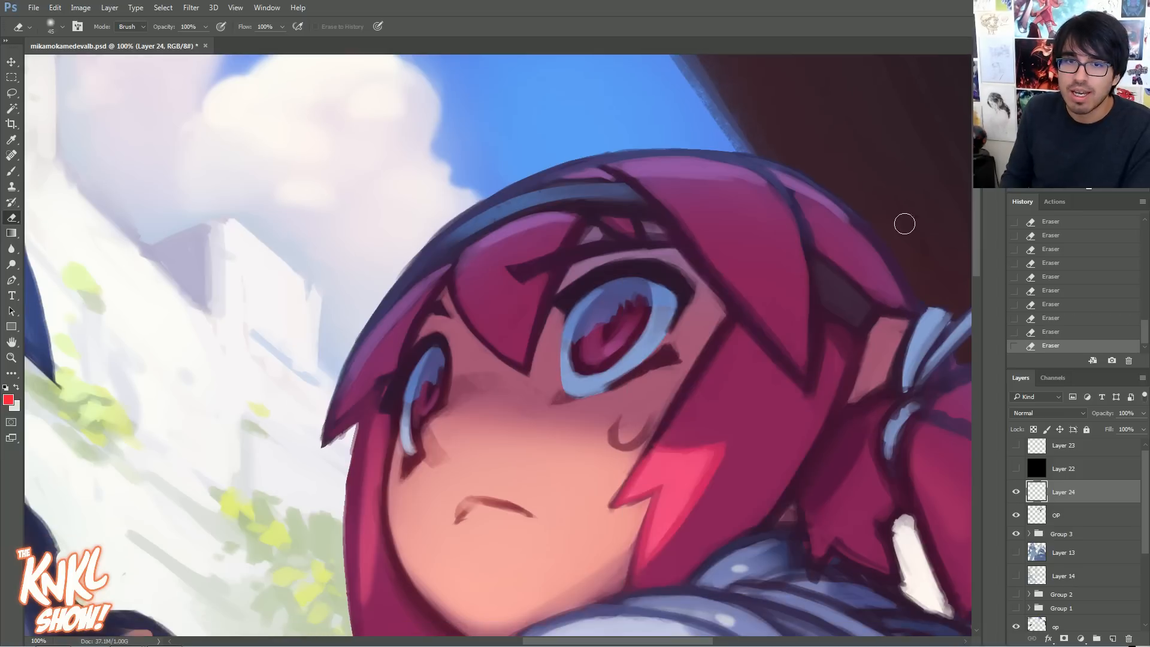
- Fade the top of the larger eye's blue reflection beneath the upper lash with a large soft eraser
key("bracketright")
key("bracketright")
key("bracketright")
key("bracketright")
key("bracketright")
key("bracketright")
key("bracketright")
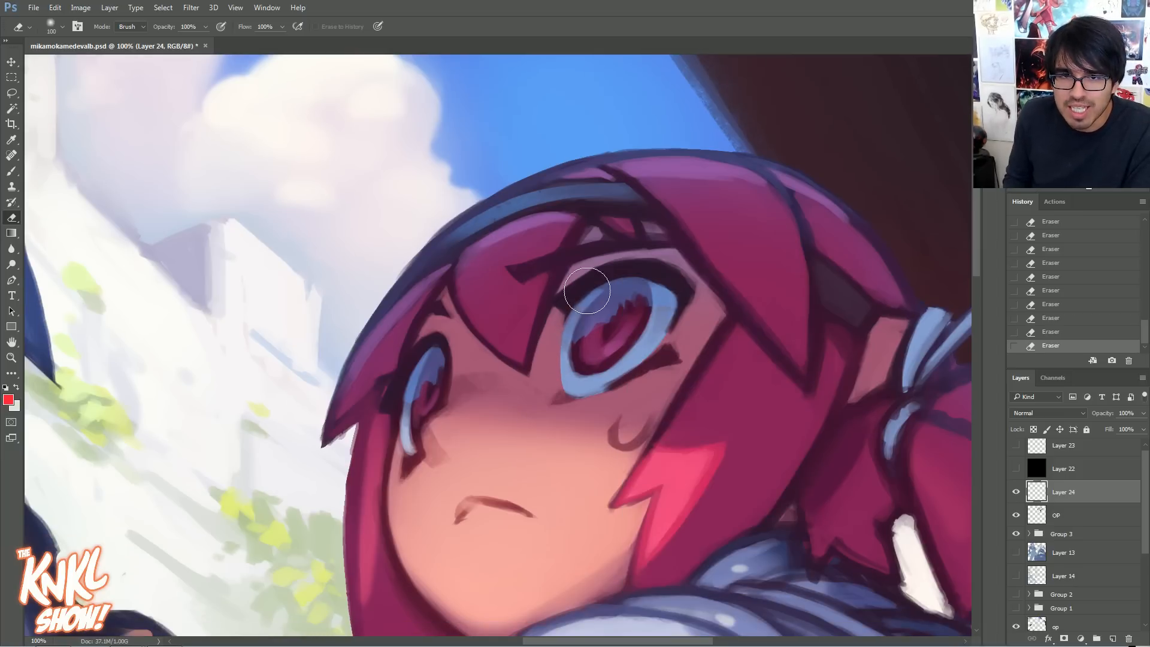
left_click(1049, 304)
key("bracketleft")
key("bracketleft")
mouse_move(578, 296)
left_mouse_down()
mouse_move(604, 269)
mouse_move(561, 311)
mouse_move(617, 267)
mouse_move(575, 292)
left_mouse_up()
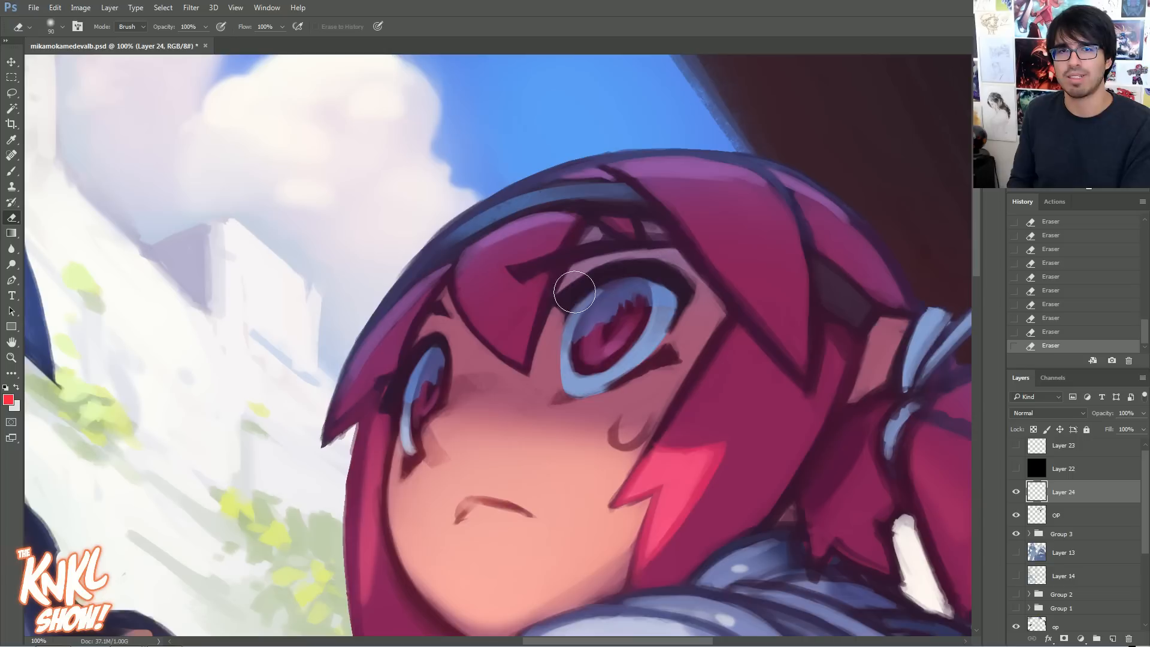
- Soften the remaining blue near the larger eye's upper outer corner with a progressively smaller eraser
key("bracketleft")
key("bracketleft")
key("bracketleft")
key("bracketleft")
key("bracketleft")
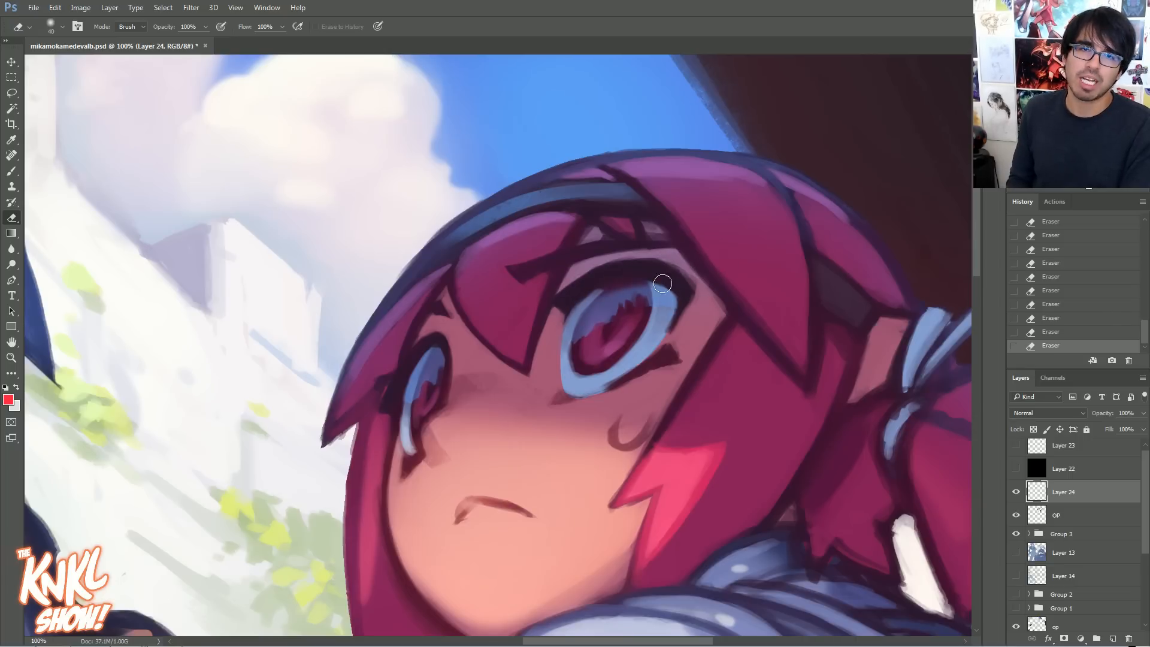
key("bracketleft")
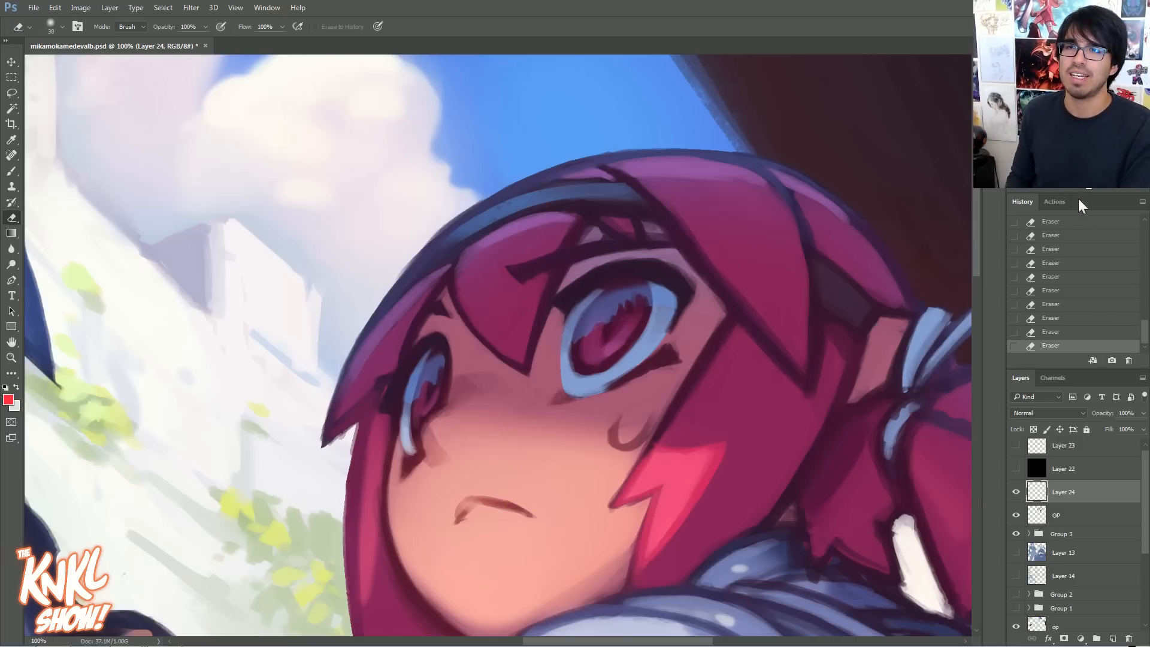
- Examine the finished eye reflections within the whole illustration and close up on the face
key("ctrl+minus")
key("ctrl+minus")
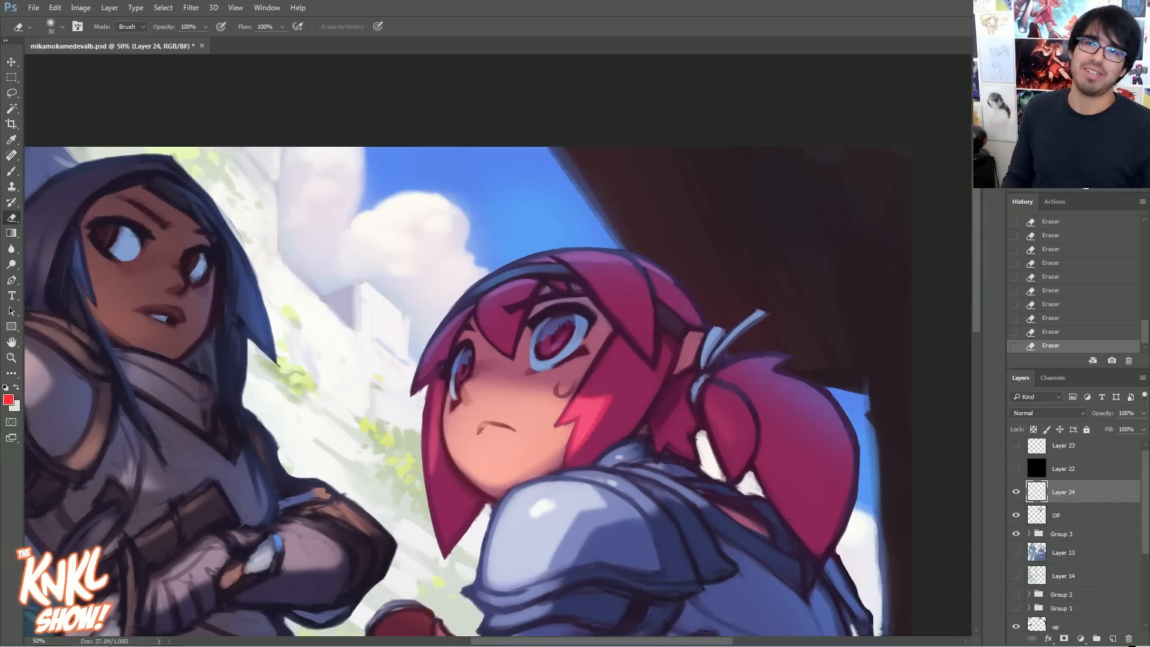
left_click_drag(467, 390, 562, 297)
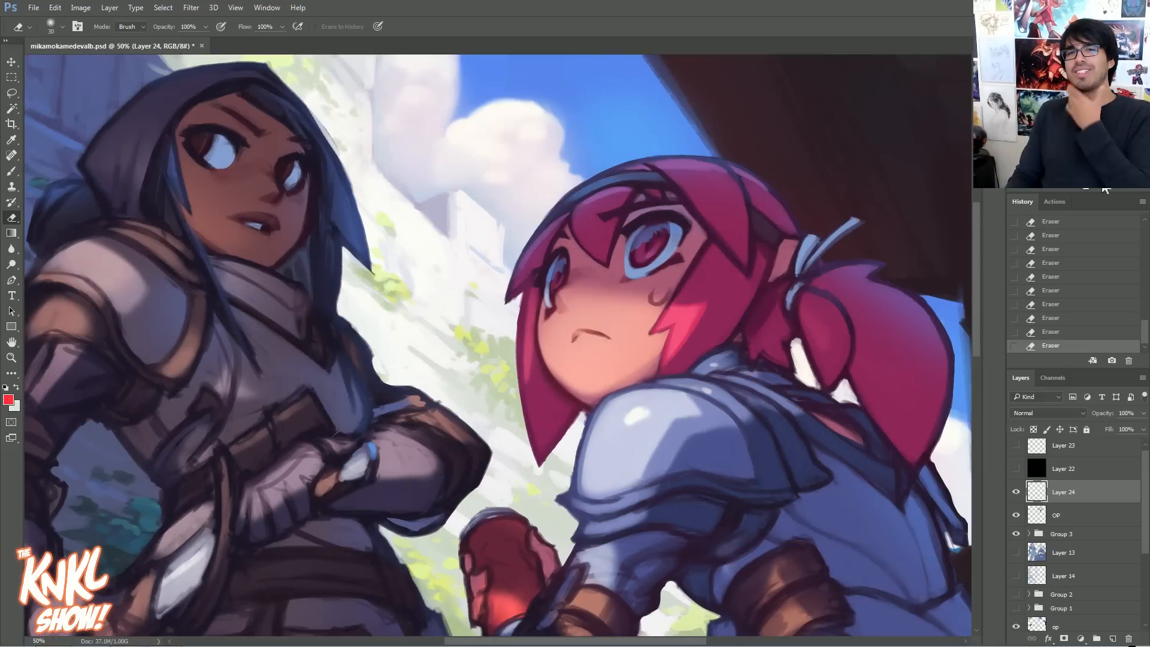
key("ctrl+minus")
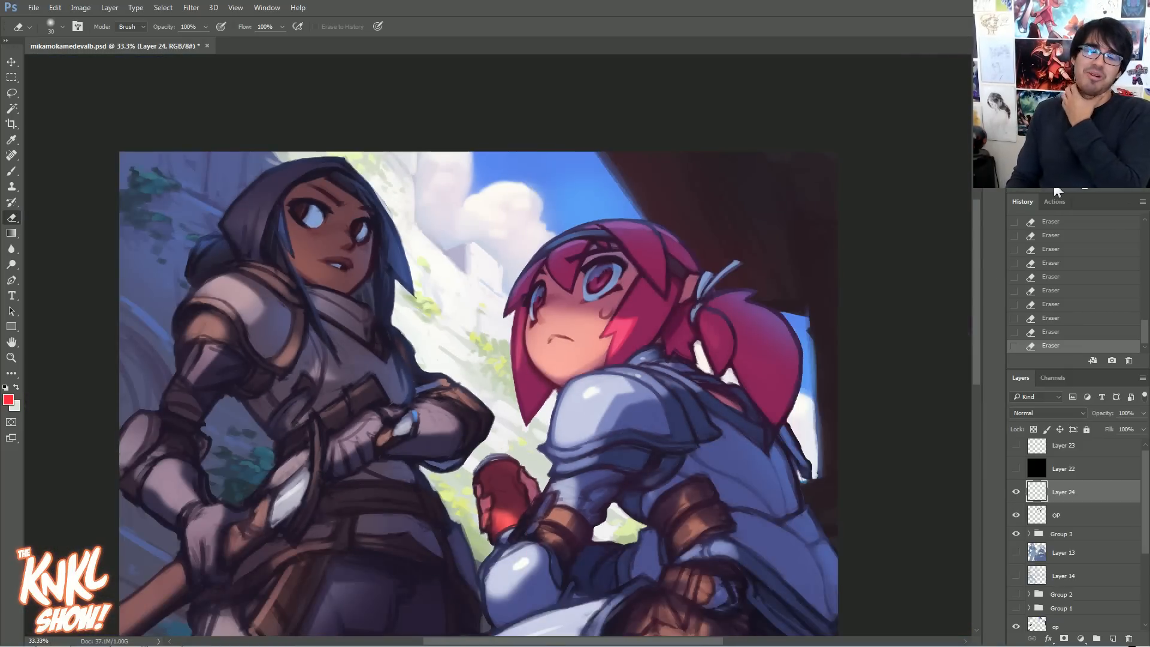
key("ctrl+plus")
key("ctrl+plus")
key("ctrl+plus")
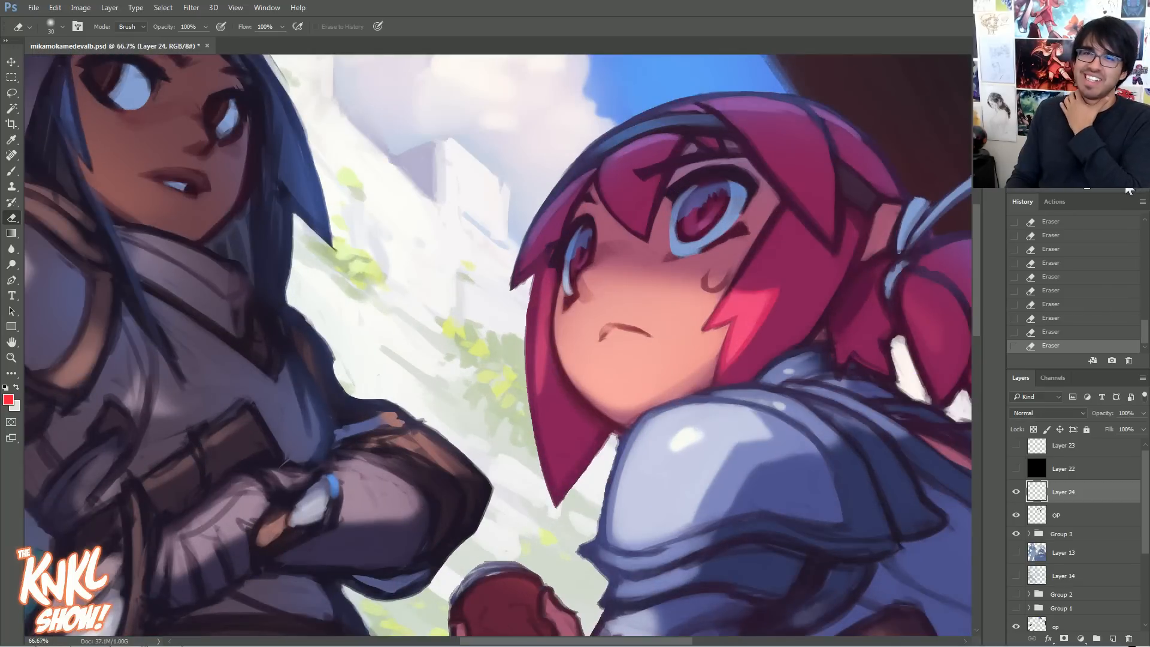
scroll(498, 345, "up", 1)
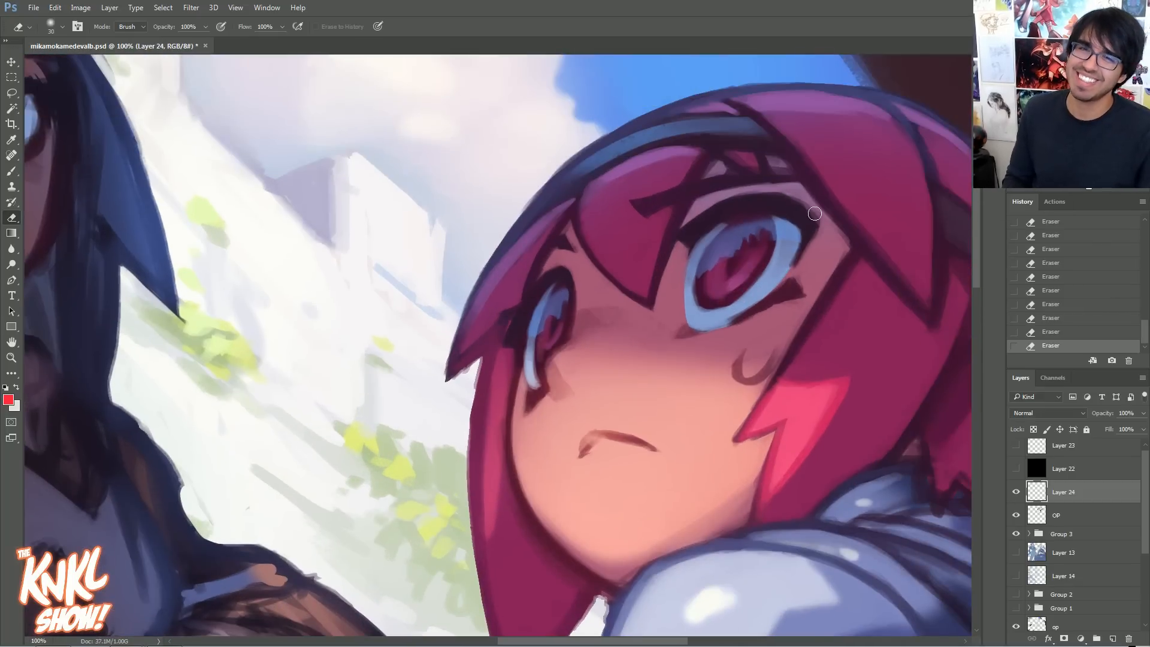
- Switch to the Brush tool and choose a textured, irregular-edged brush preset
key("b")
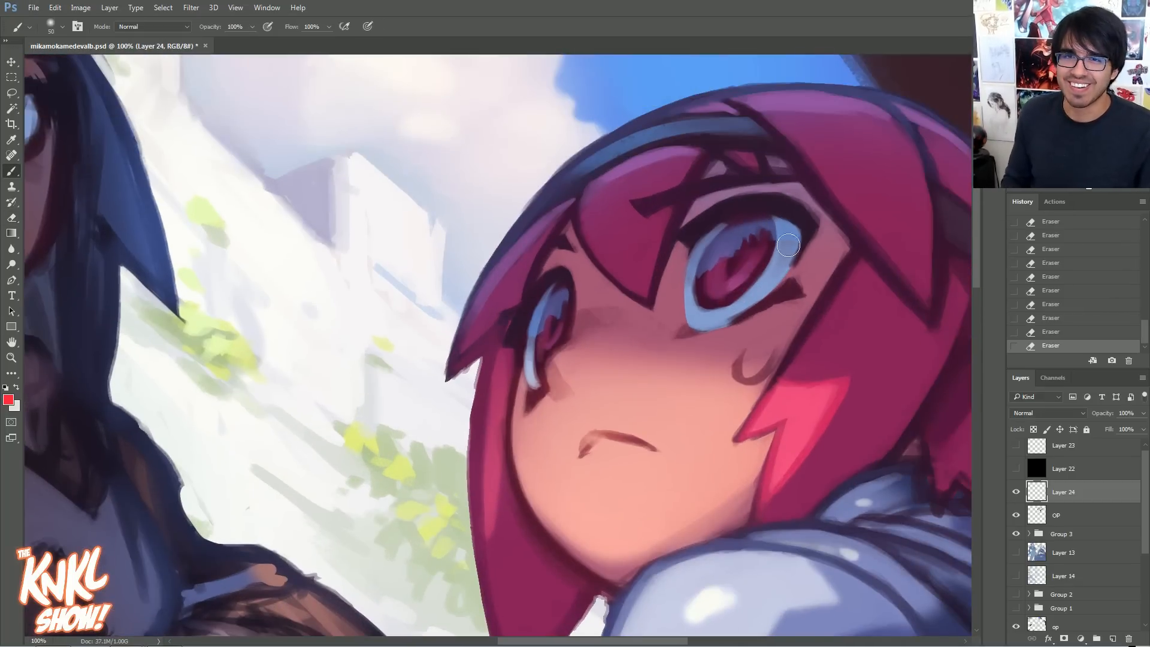
right_click(839, 281)
left_click(876, 429)
key("Return")
- Smooth the upper iris of the red-haired character's larger eye with a small brush and the violet-blue sampled from it
key("ctrl+plus")
left_click_drag(838, 263, 436, 334)
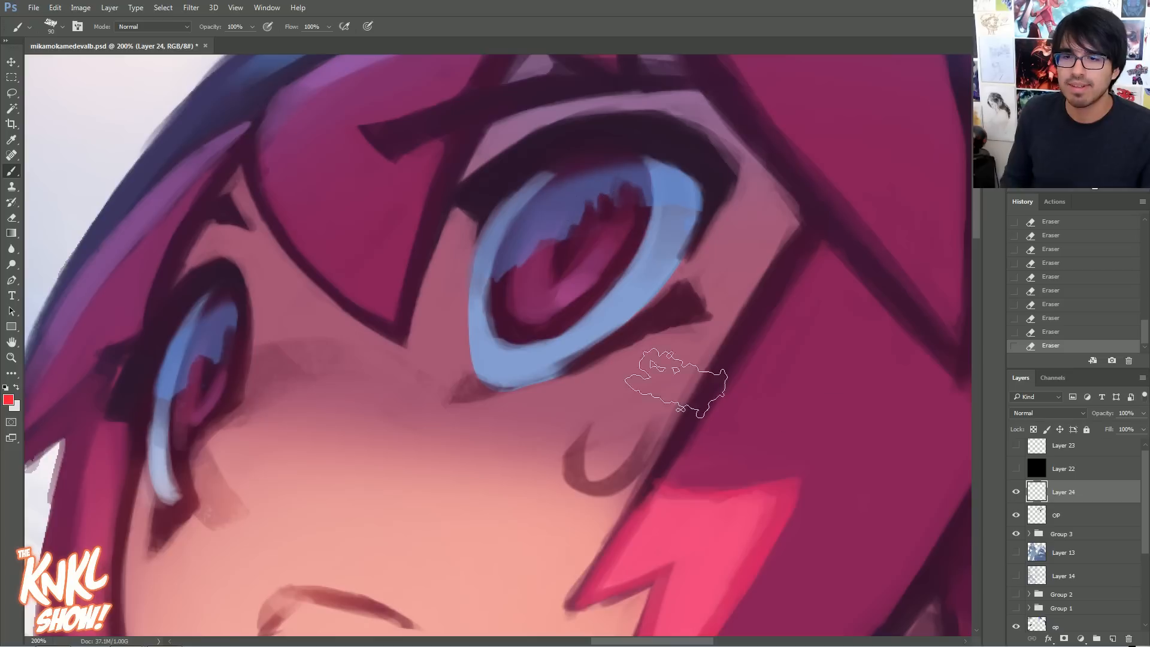
left_click(613, 188, "alt")
key("bracketleft")
key("bracketleft")
key("bracketleft")
key("bracketleft")
key("bracketleft")
key("bracketleft")
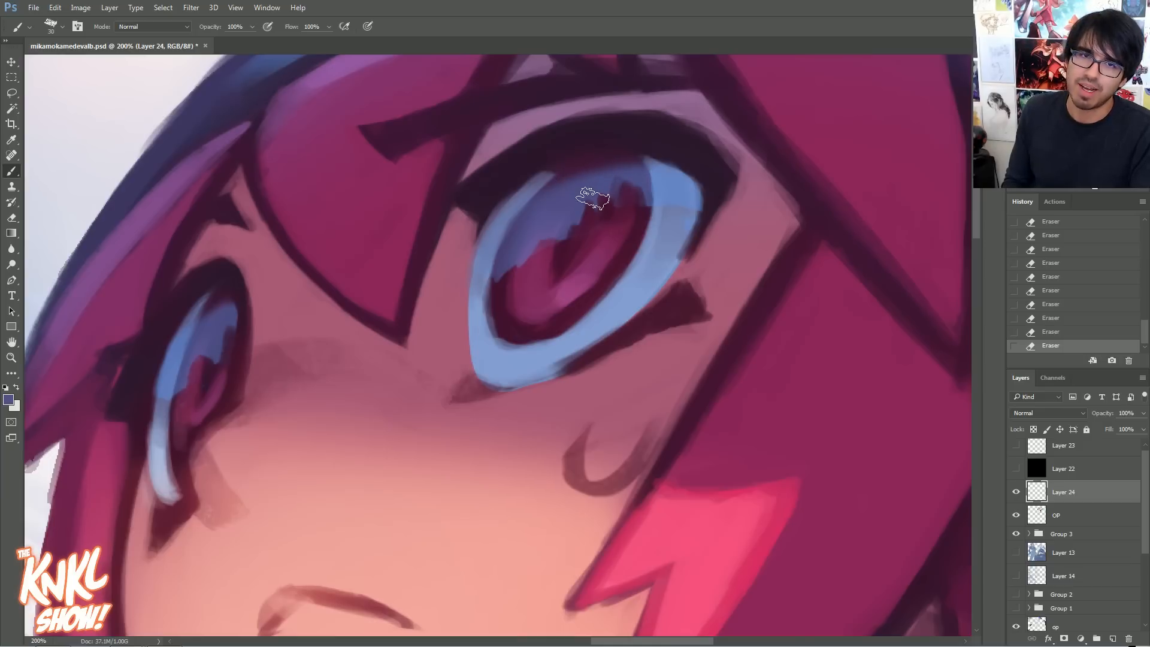
mouse_move(593, 191)
left_mouse_down()
mouse_move(618, 177)
mouse_move(642, 192)
mouse_move(589, 214)
left_mouse_up()
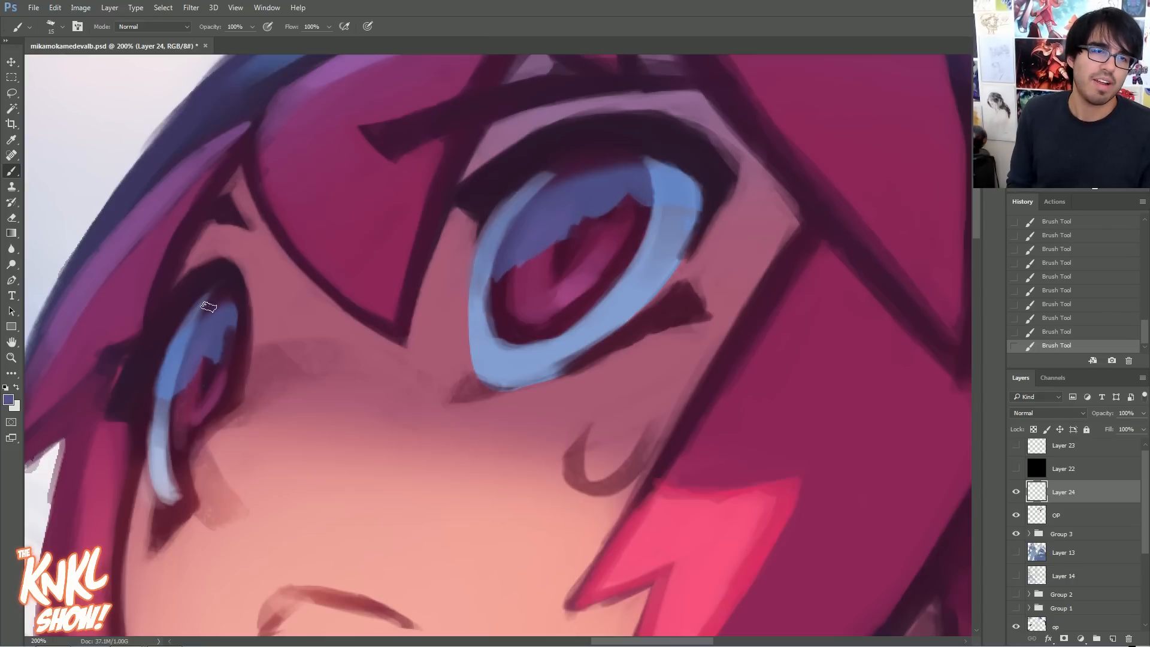
- Clean up the folds and dark edges behind the red-haired character's shoulder armor and the skin gap at the neck with sampled colors
key("ctrl+minus")
key("ctrl+minus")
key("ctrl+minus")
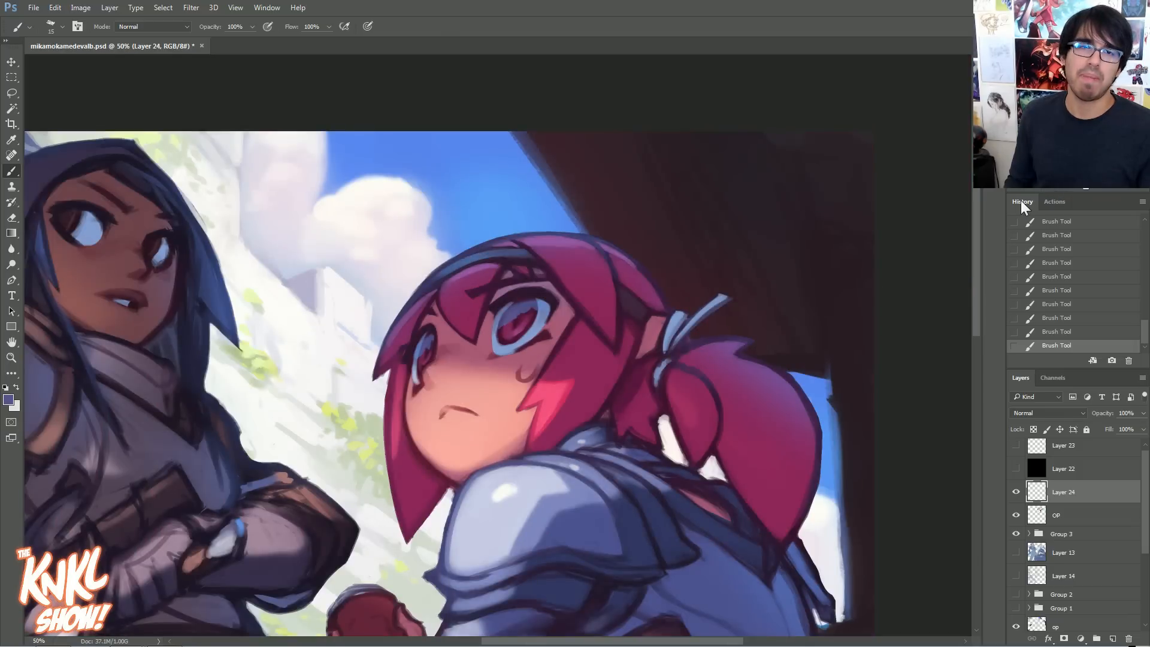
left_click_drag(1110, 102, 1101, 123)
key("ctrl+plus")
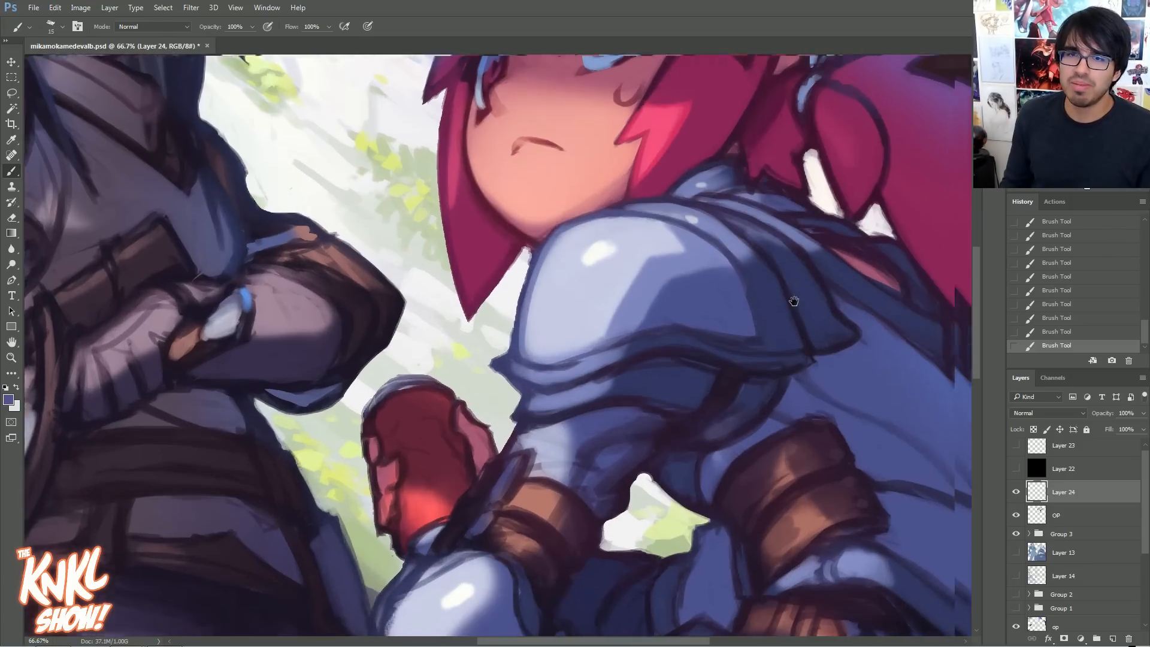
key("bracketright")
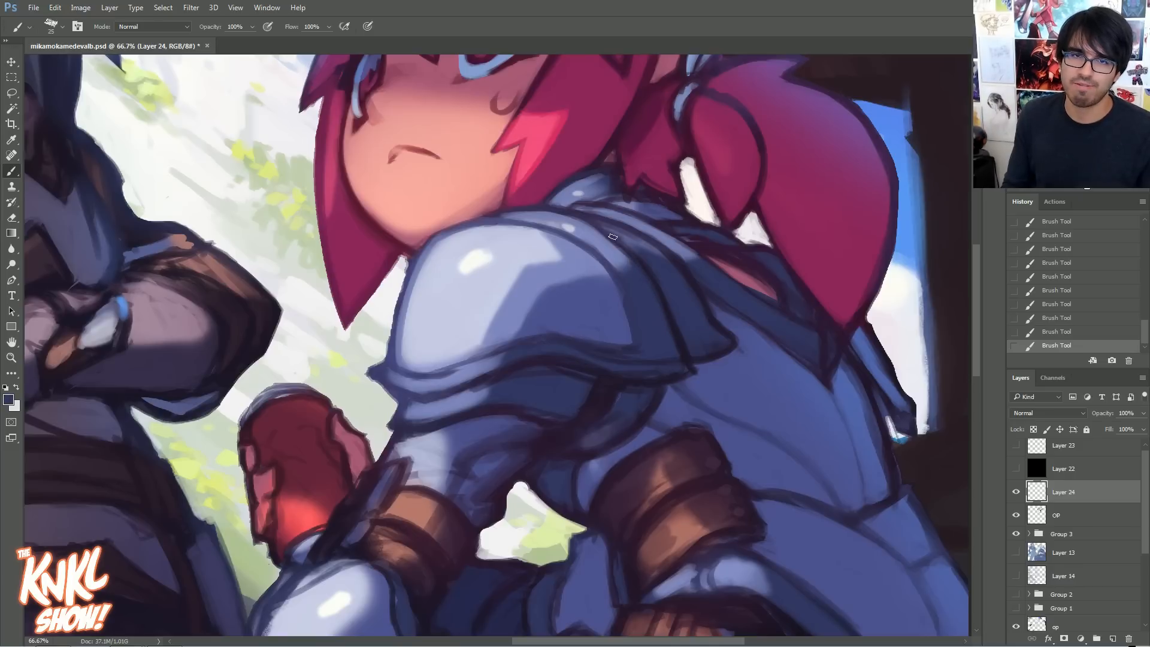
left_click(621, 263, "alt")
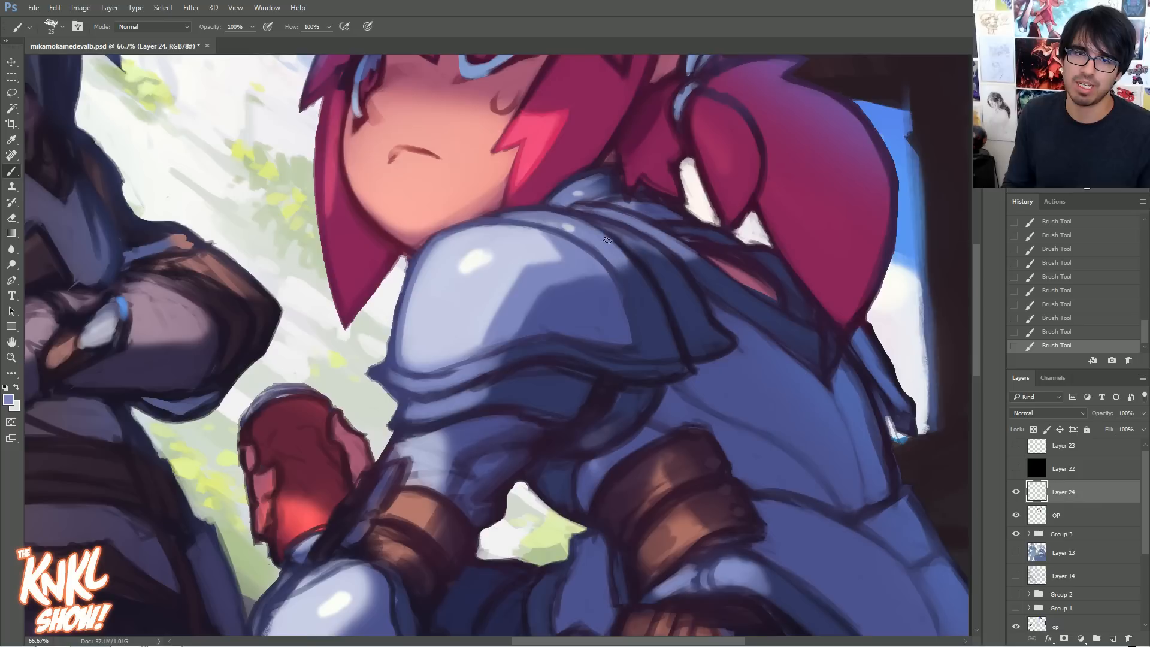
left_click(667, 260, "alt")
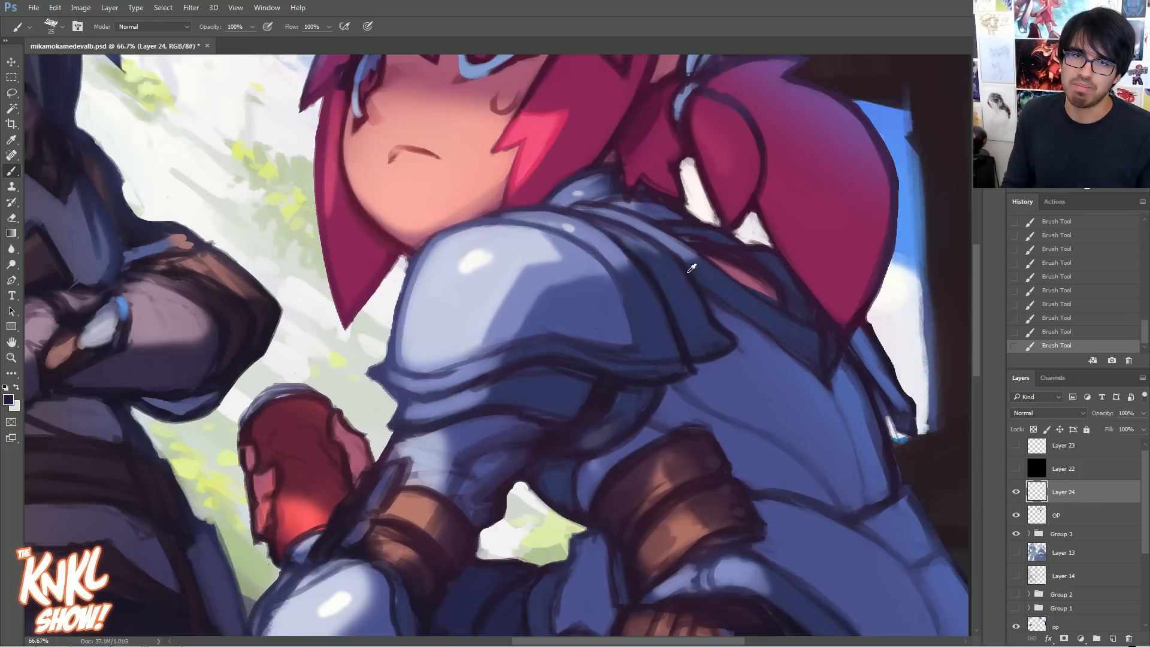
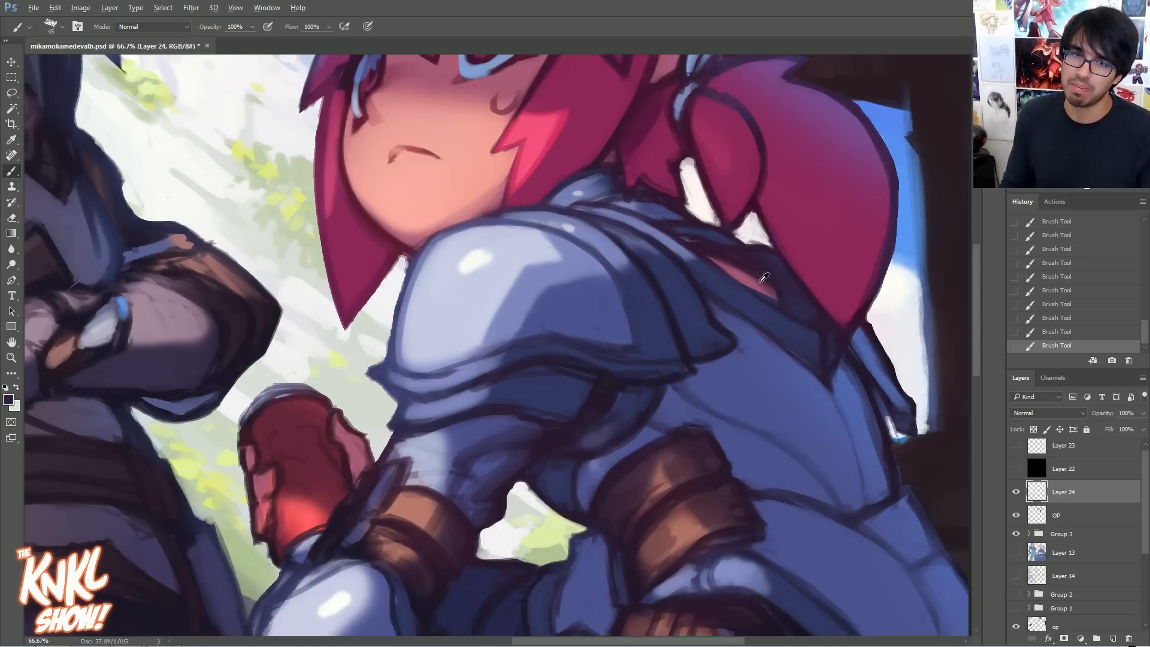
key("bracketleft")
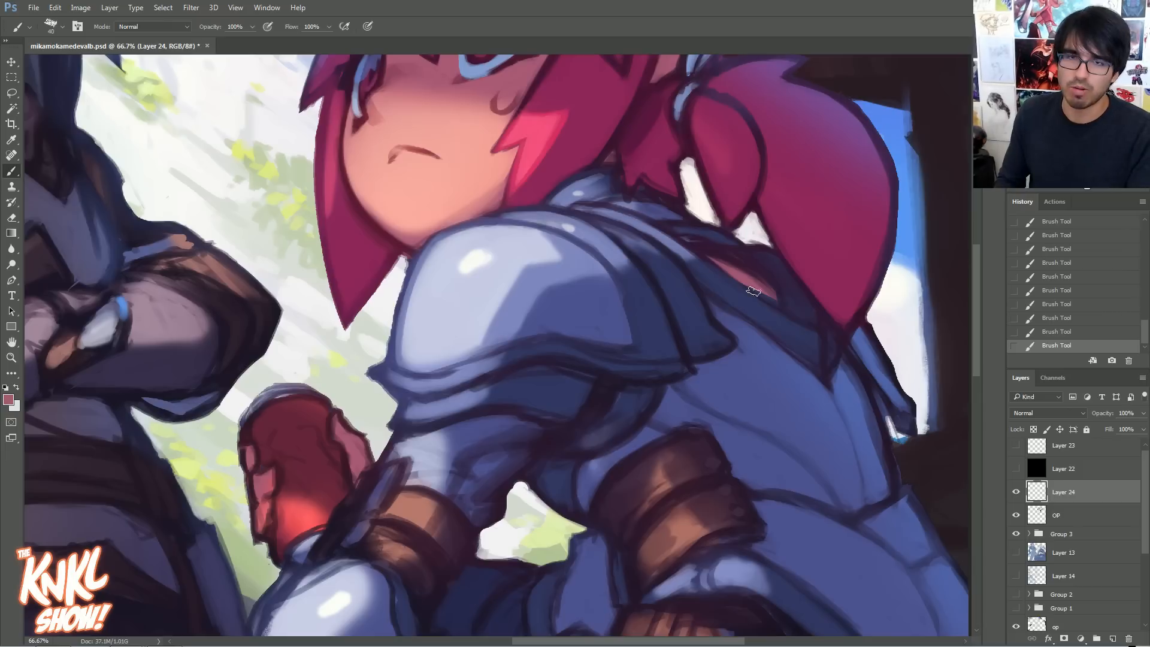
left_click(741, 262, "alt")
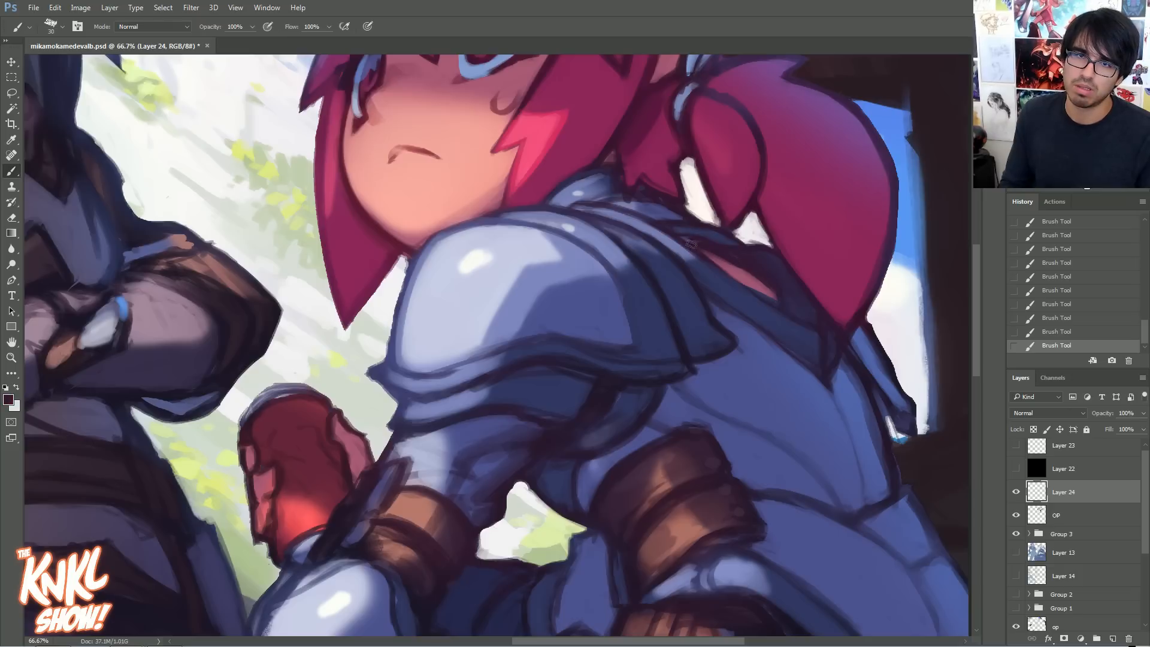
- Merge Layer 24 down into the OP layer
left_click_drag(708, 237, 896, 444)
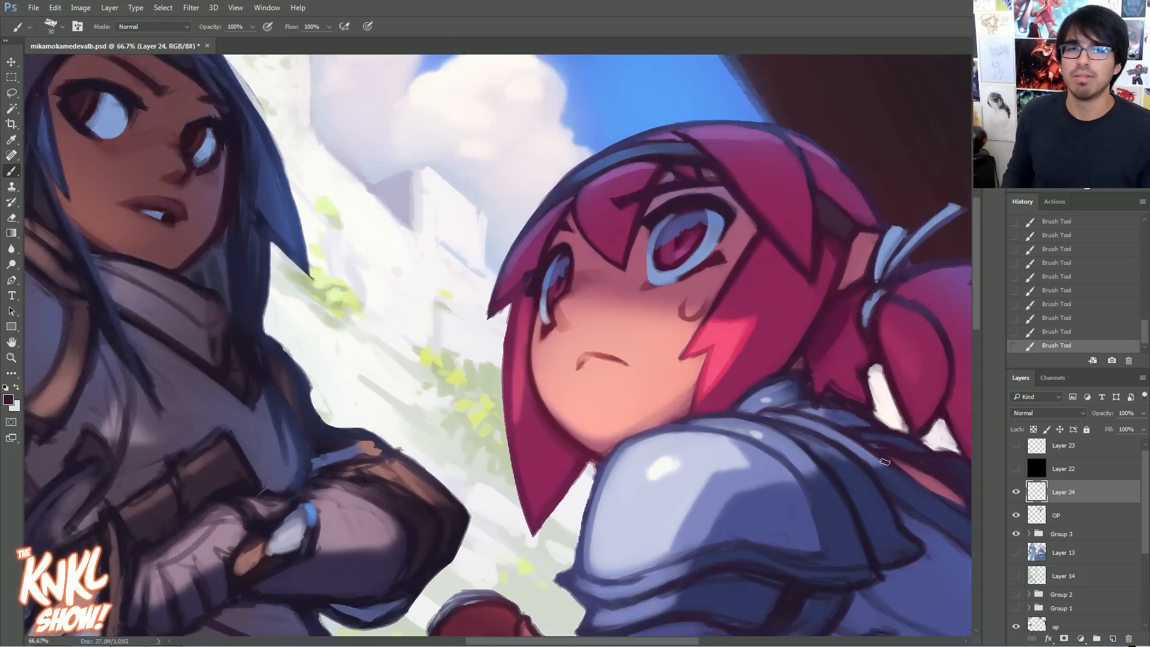
left_click_drag(383, 323, 689, 391)
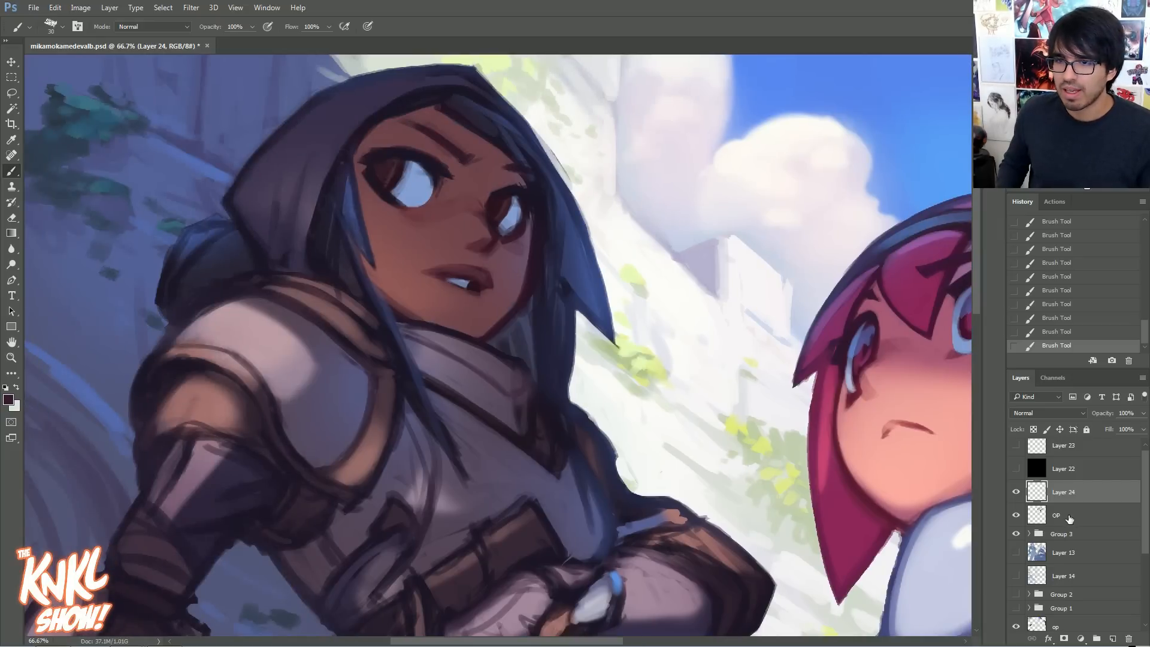
key("ctrl+e")
- Create a new layer above the OP layer and name it Op
key("ctrl+shift+n")
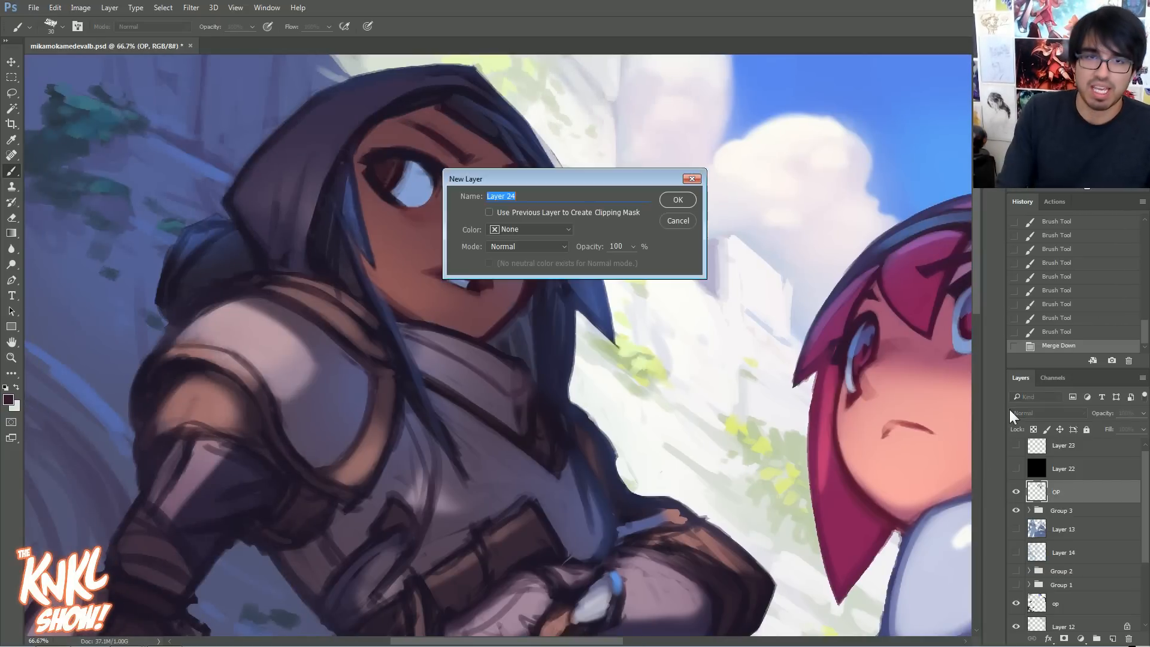
key("Return")
double_click(1063, 492)
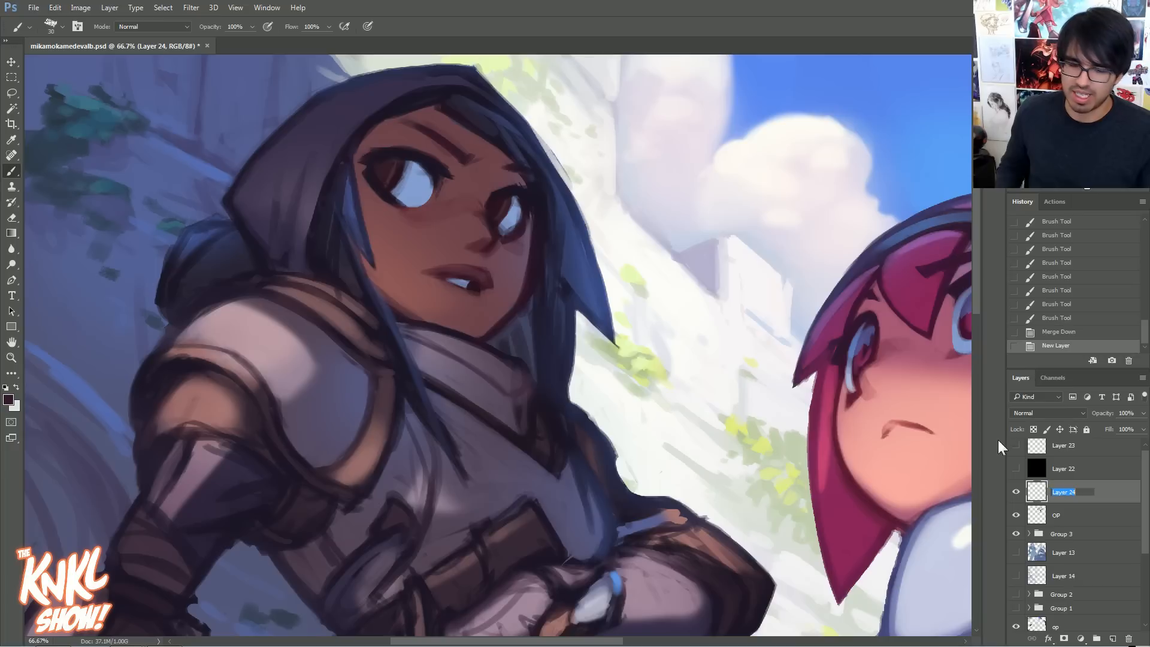
type("O")
key("Return")
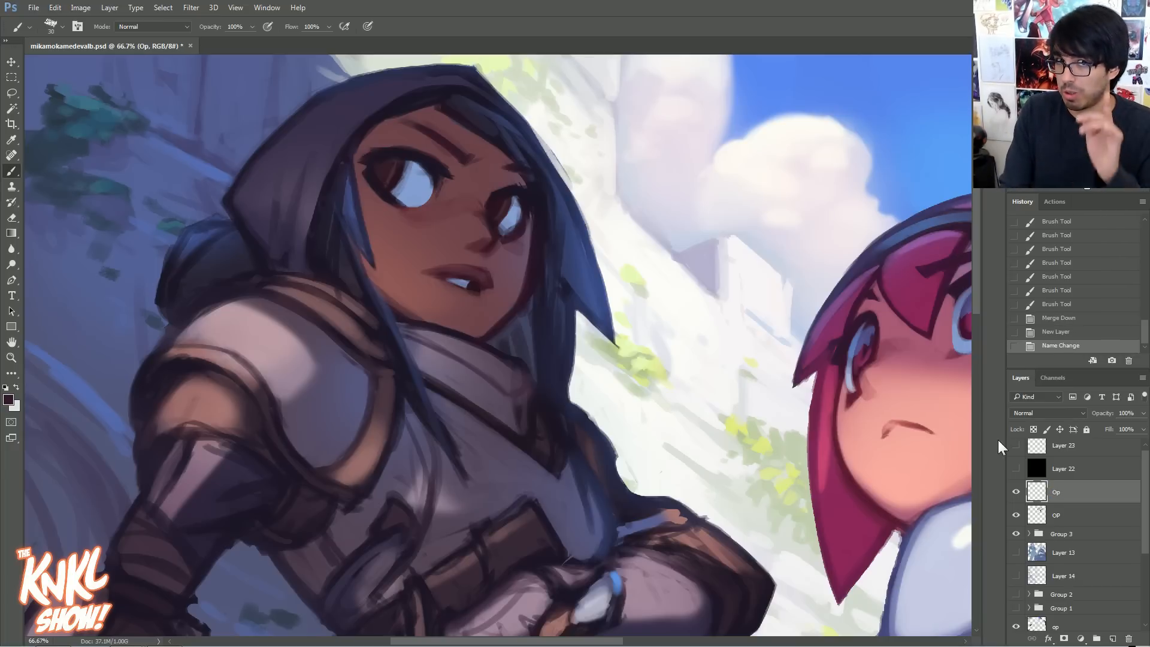
- Repaint the hooded character's jawline from the chin up to the cheek as a clean dark reddish edge
left_click(9, 399)
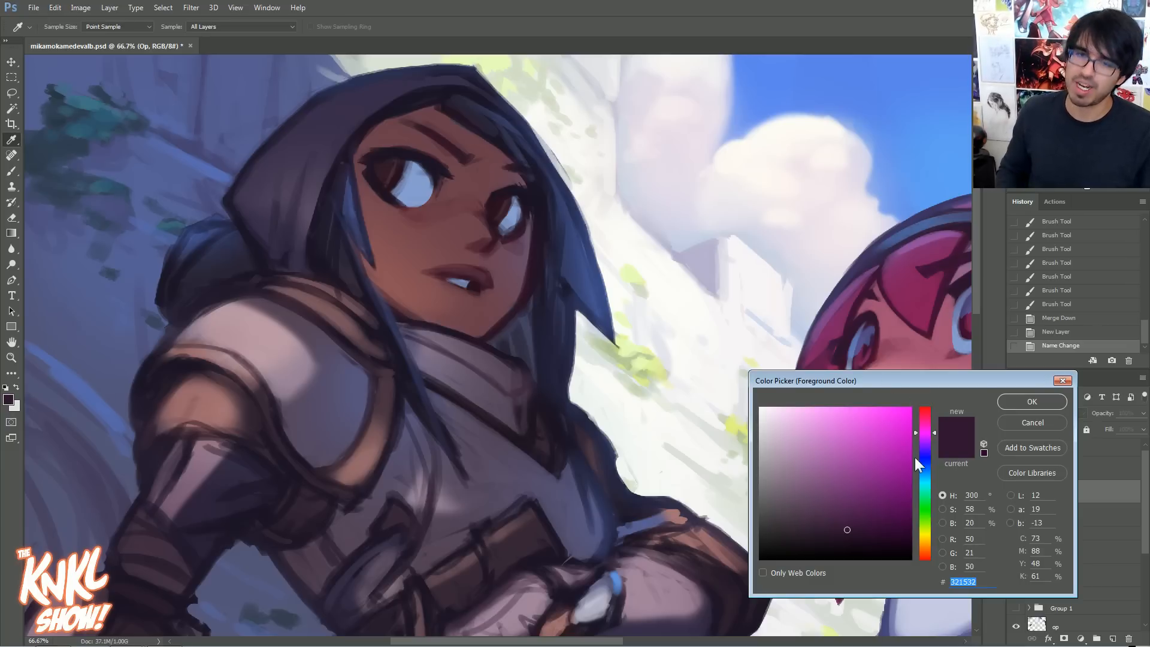
left_click(1027, 417)
key("ctrl+plus")
left_click_drag(617, 315, 726, 442)
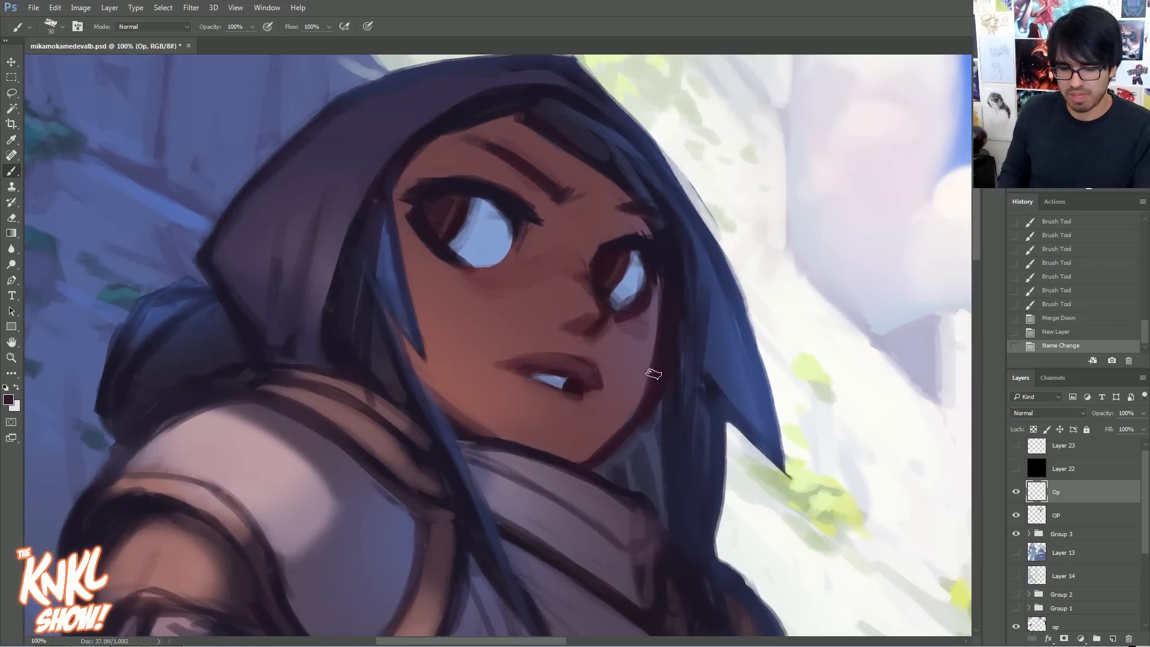
key("bracketright")
left_click_drag(599, 459, 653, 390)
left_click(610, 425, "alt")
mouse_move(607, 425)
left_mouse_down()
mouse_move(590, 450)
mouse_move(633, 411)
left_mouse_up()
key("ctrl+z")
mouse_move(599, 449)
left_mouse_down()
mouse_move(664, 378)
mouse_move(648, 412)
mouse_move(661, 402)
left_mouse_up()
key("ctrl+z")
key("ctrl+z")
- Paint the shadowed hair between the hooded character's jaw and scarf with dark tones sampled from that area
left_click(633, 423, "alt")
left_click(626, 450, "alt")
mouse_move(629, 455)
left_mouse_down()
mouse_move(675, 453)
mouse_move(662, 417)
mouse_move(654, 492)
left_mouse_up()
left_click(656, 442, "alt")
key("bracketright")
key("bracketright")
key("bracketright")
key("bracketleft")
key("bracketleft")
key("bracketleft")
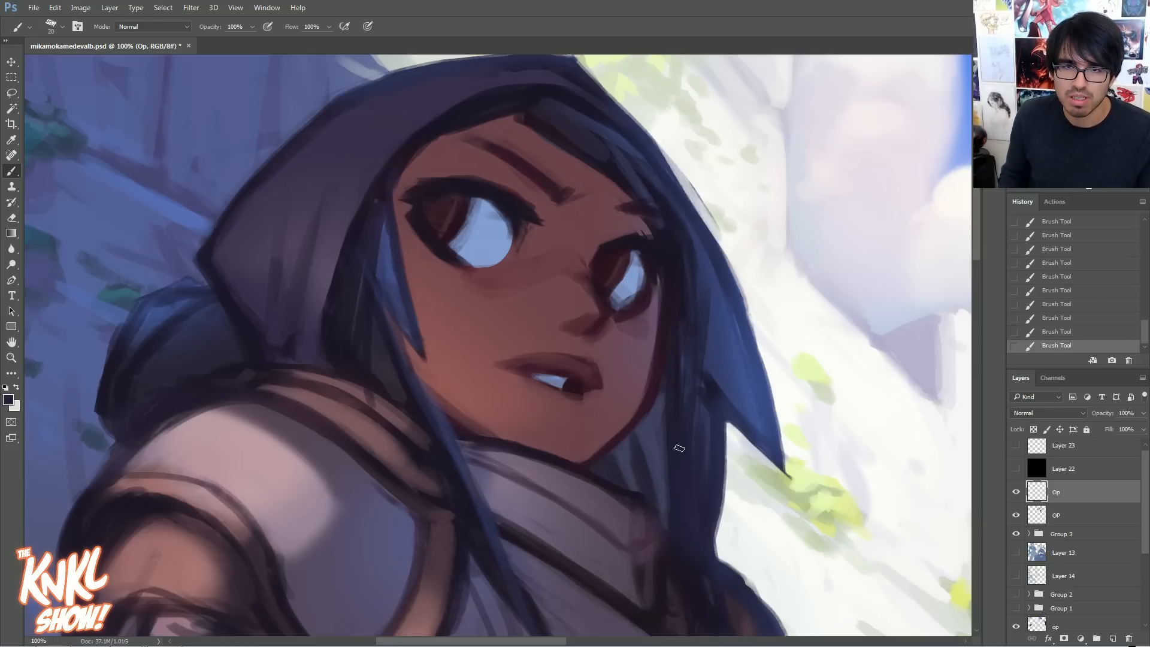
- Deepen the dark hair strands beside the scarf with a sampled near-black blue and a brush size of 40
left_click_drag(702, 565, 709, 475)
left_click(694, 484, "alt")
key("bracketright")
key("bracketright")
key("bracketright")
key("bracketright")
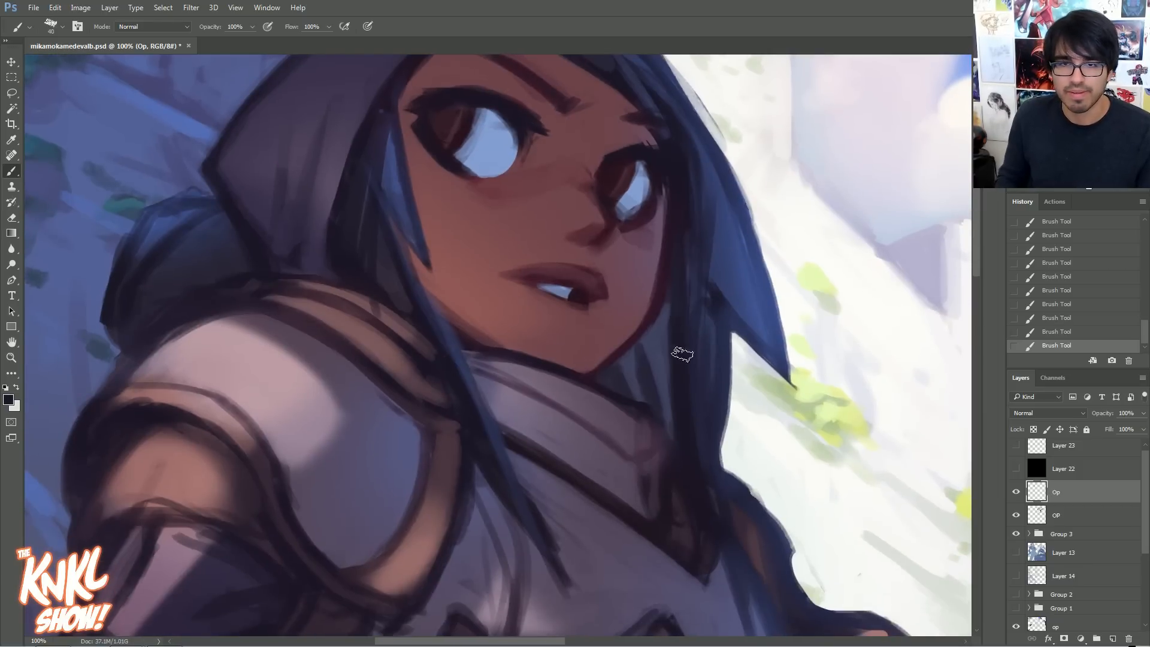
- Paint a blue strand down the outer edge of the hooded character's hair and blend it with sampled blues using a size 25 brush
left_click(716, 331, "alt")
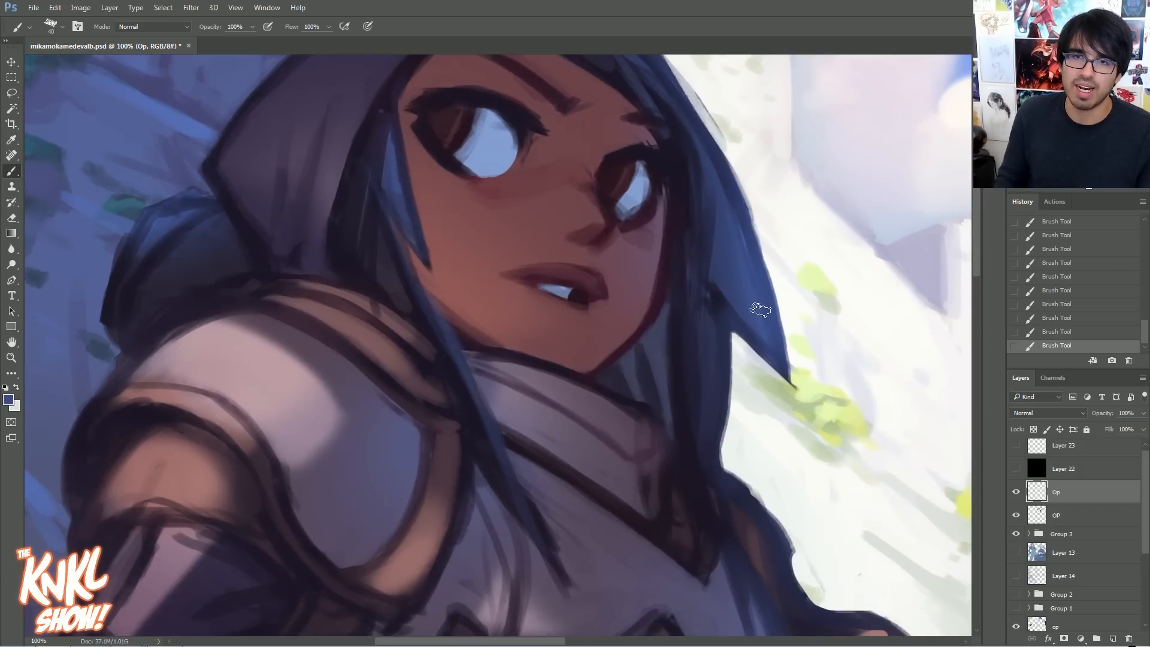
key("bracketleft")
key("bracketleft")
key("bracketleft")
left_click_drag(713, 298, 708, 430)
key("ctrl+z")
left_click_drag(707, 379, 713, 492)
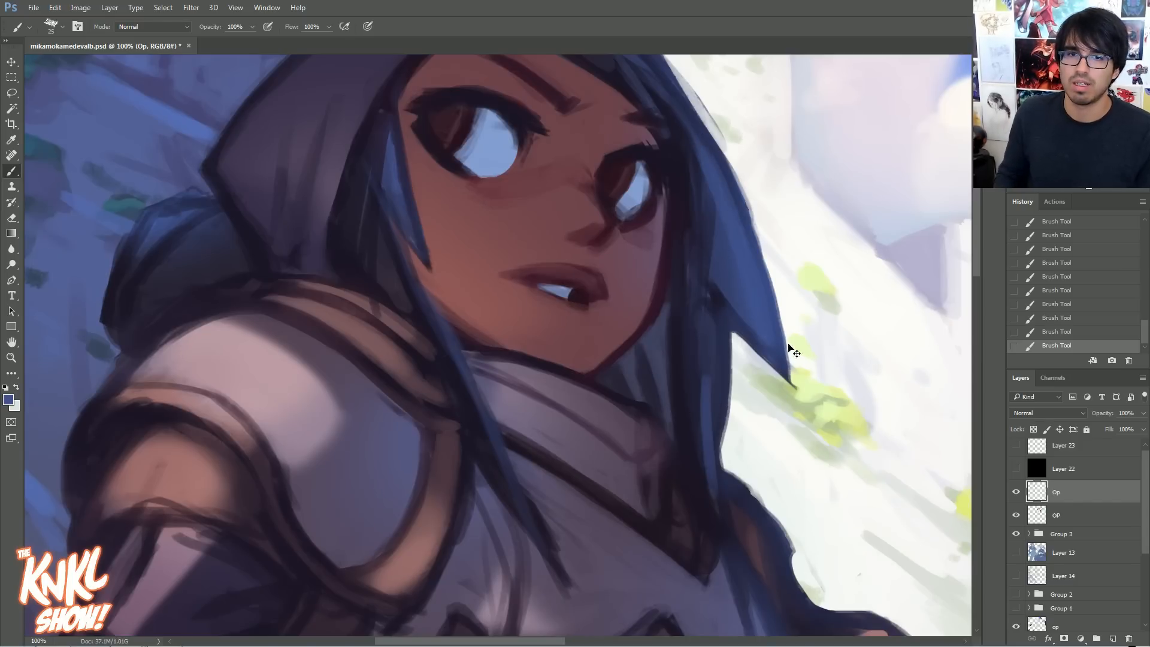
left_click(713, 478, "alt")
left_click(712, 432, "alt")
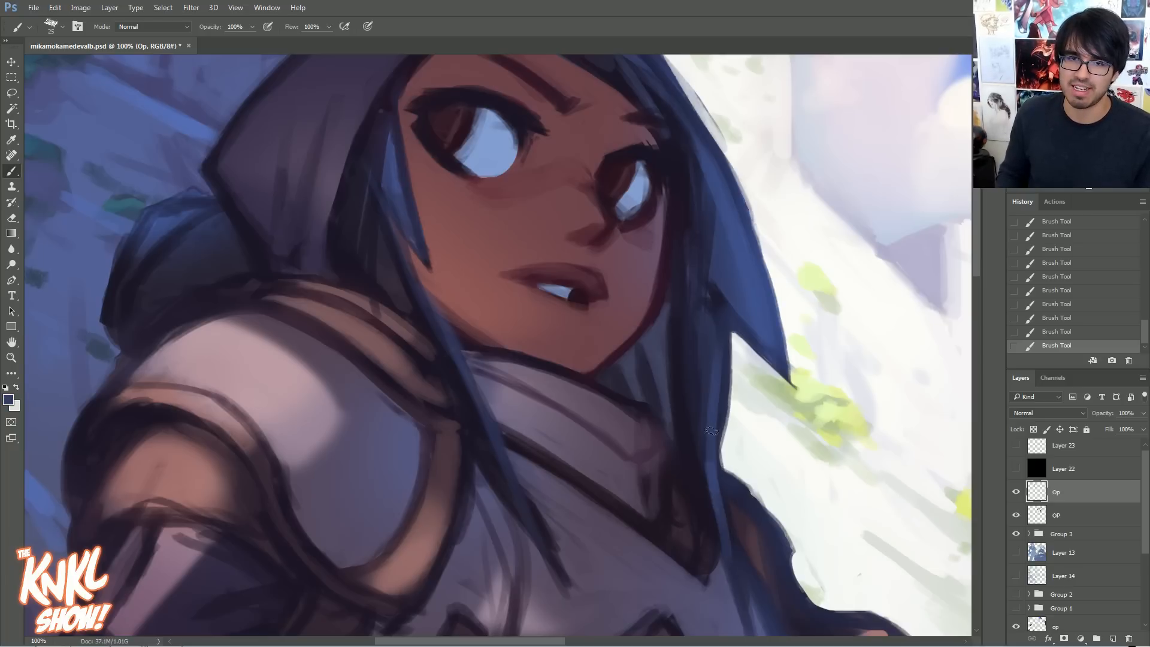
left_click_drag(769, 328, 773, 338)
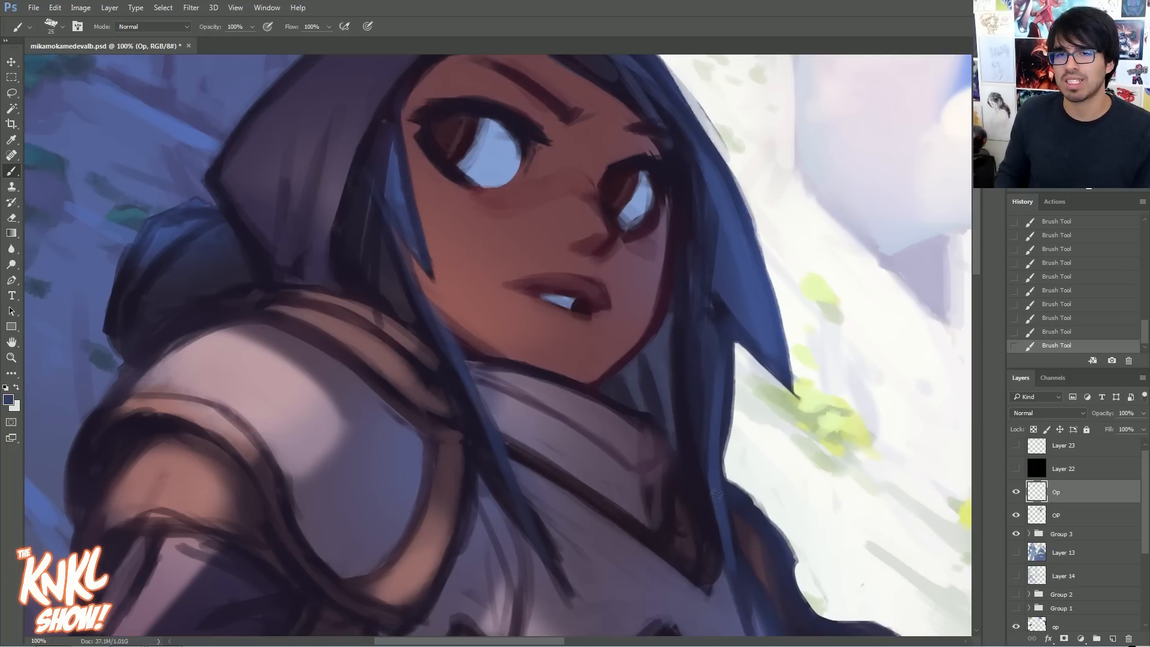
left_click_drag(756, 243, 744, 337)
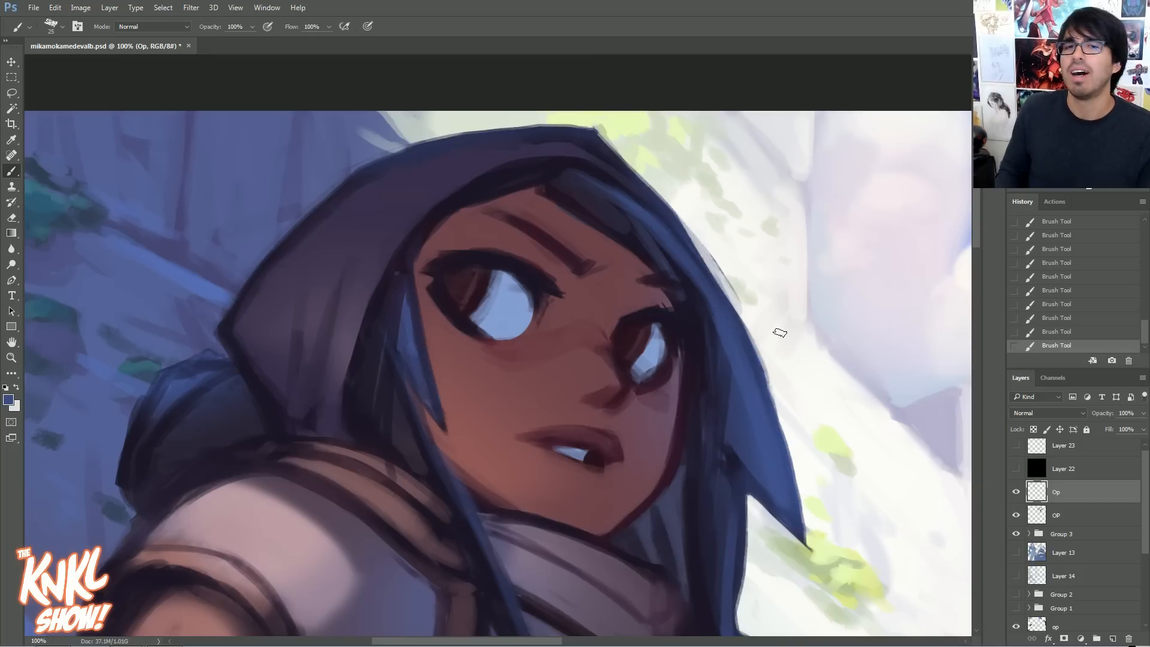
key("bracketright")
key("bracketright")
key("bracketright")
key("bracketright")
mouse_move(664, 186)
left_mouse_down()
mouse_move(872, 411)
mouse_move(892, 483)
left_mouse_up()
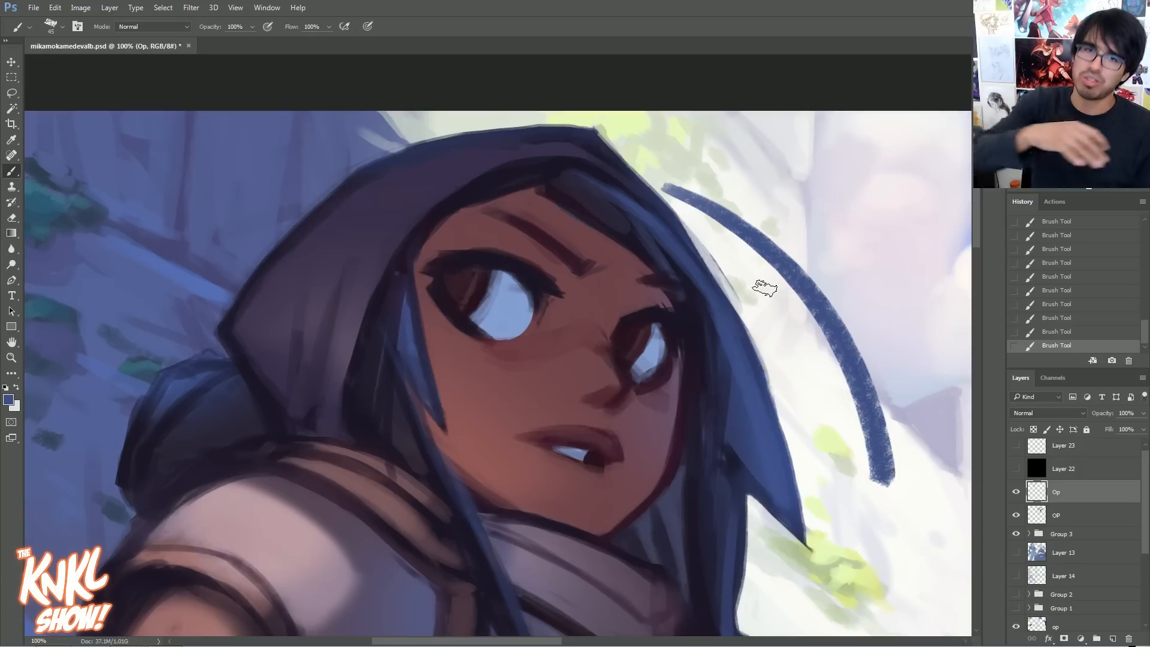
key("ctrl+alt+z")
key("ctrl+alt+z")
key("ctrl+alt+z")
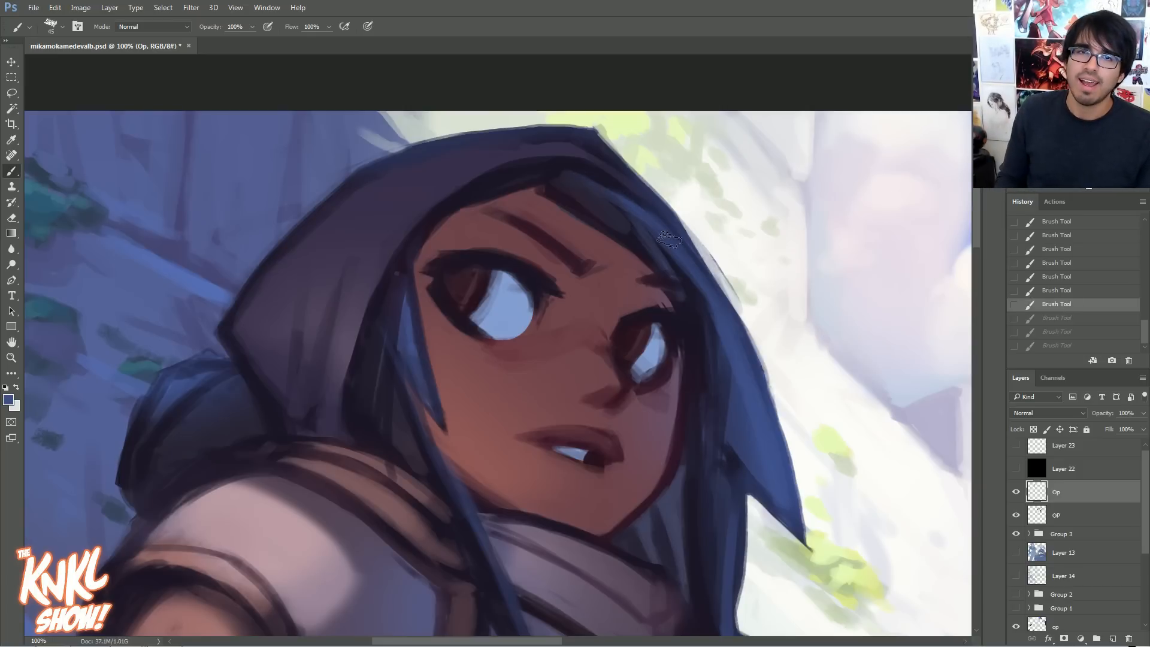
- Paint a blue highlight along the hair fringe under the hood with a size 20 brush
key("bracketleft")
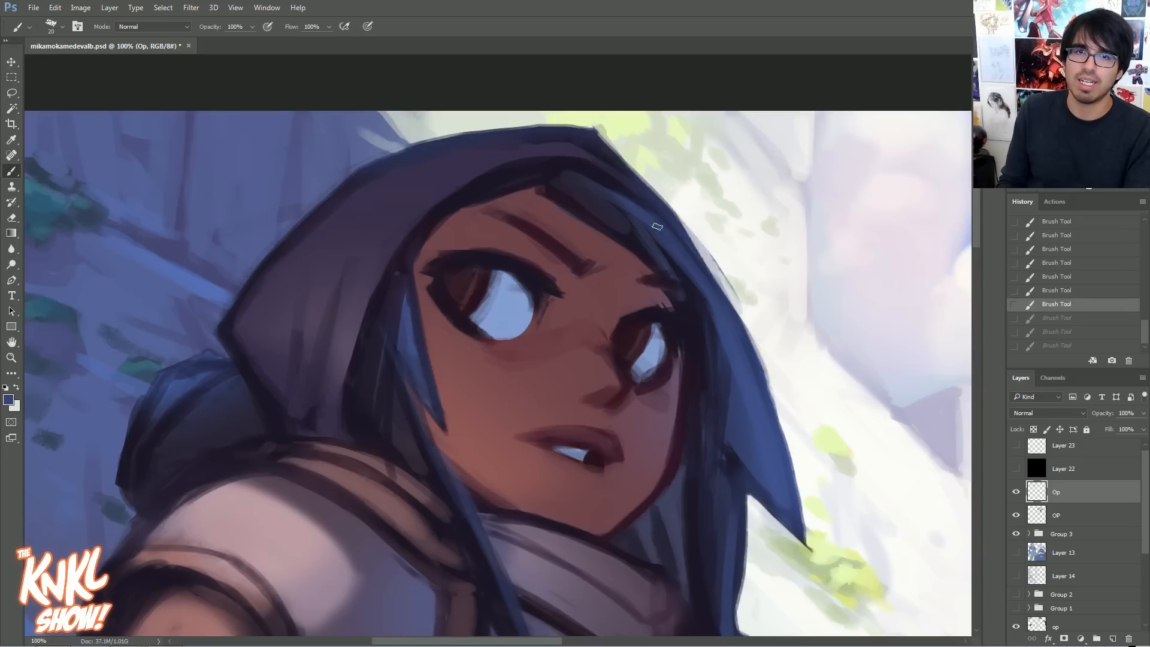
key("ctrl+shift+z")
key("ctrl+shift+z")
key("ctrl+shift+z")
left_click_drag(566, 170, 651, 255)
key("ctrl+z")
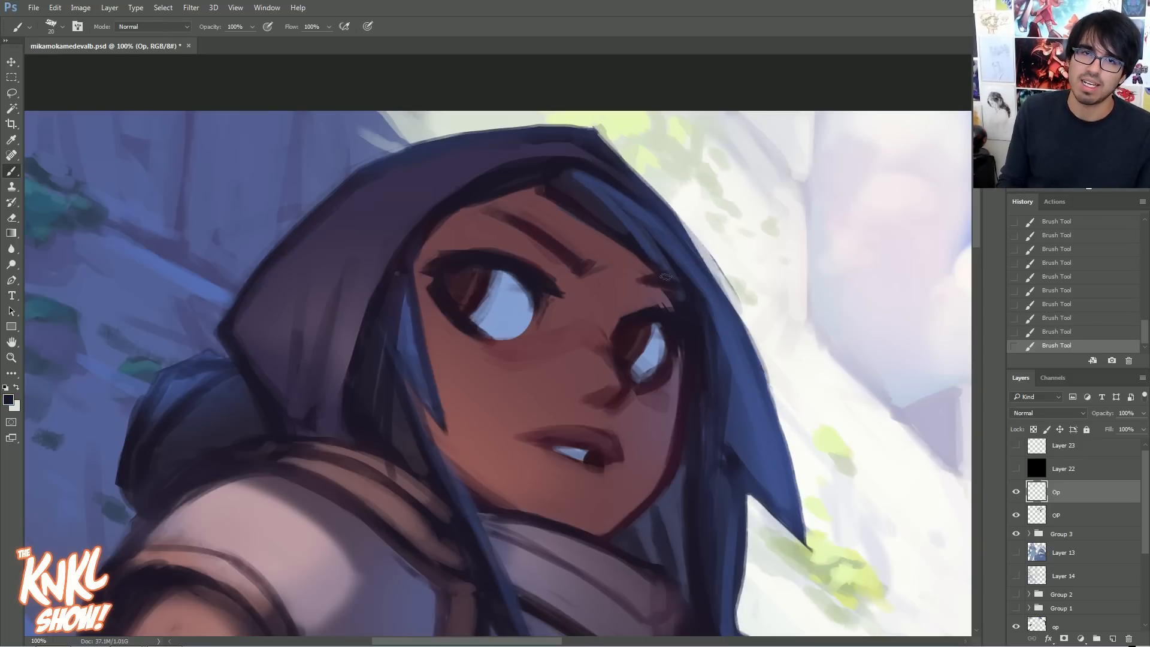
- Touch up the hooded character's eyebrow and forehead edges with a sampled reddish brown
key("bracketleft")
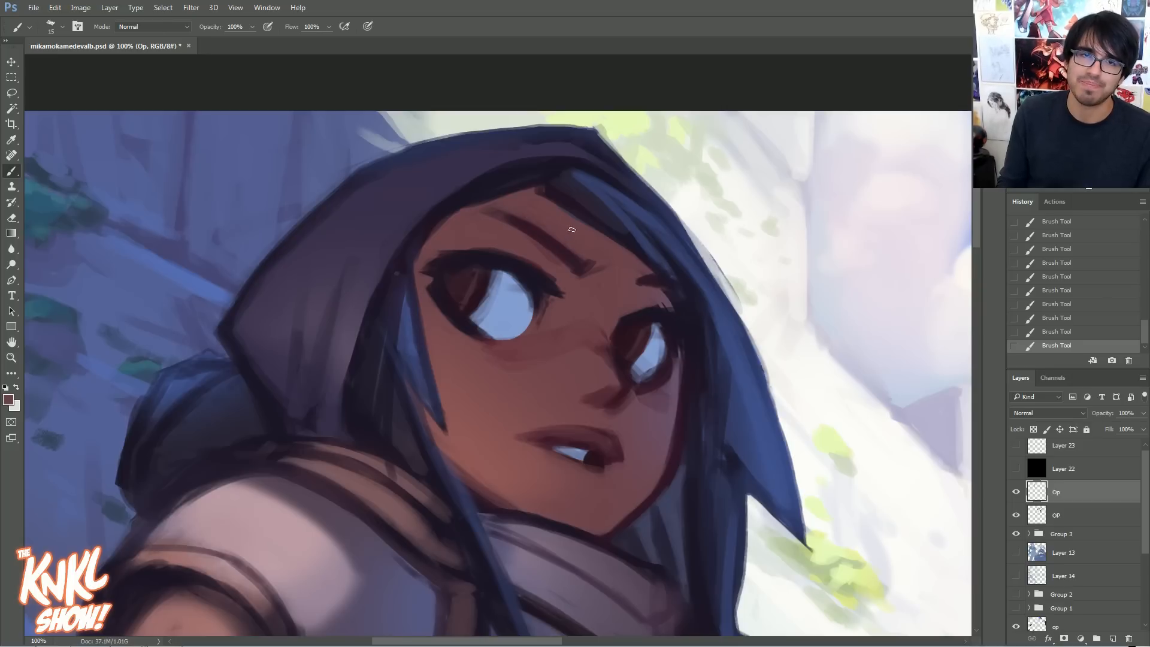
key("bracketright")
key("bracketright")
key("bracketright")
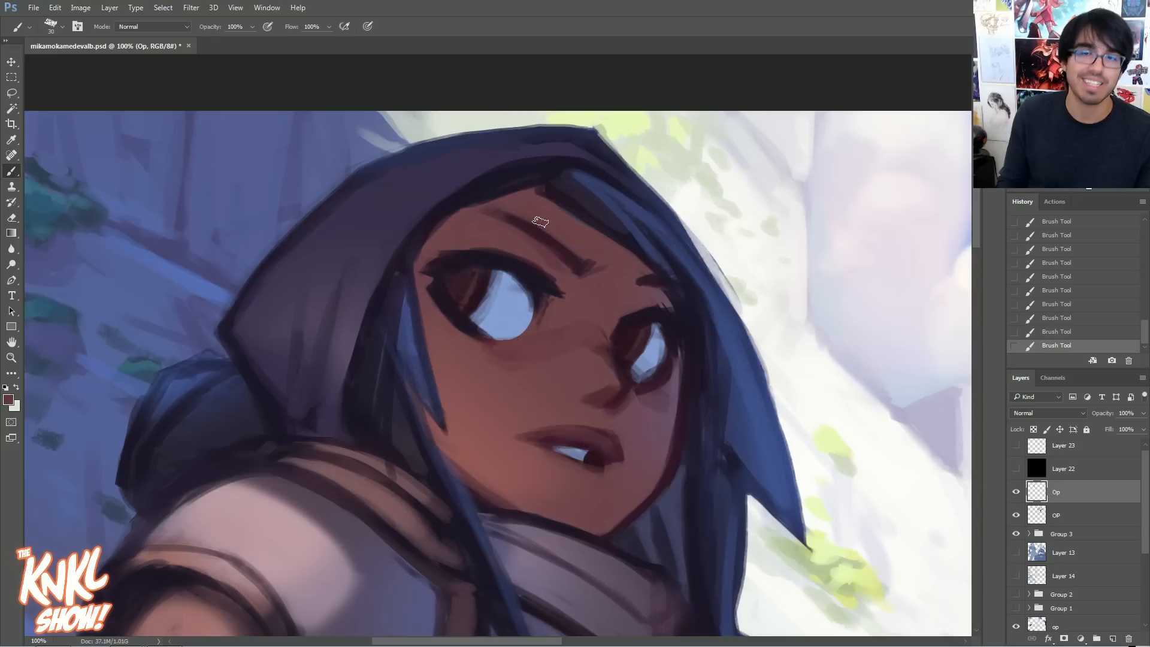
- Soften the skin across the nose bridge and under the eyes with a sampled reddish brown using a size 60 brush
left_click(646, 305, "alt")
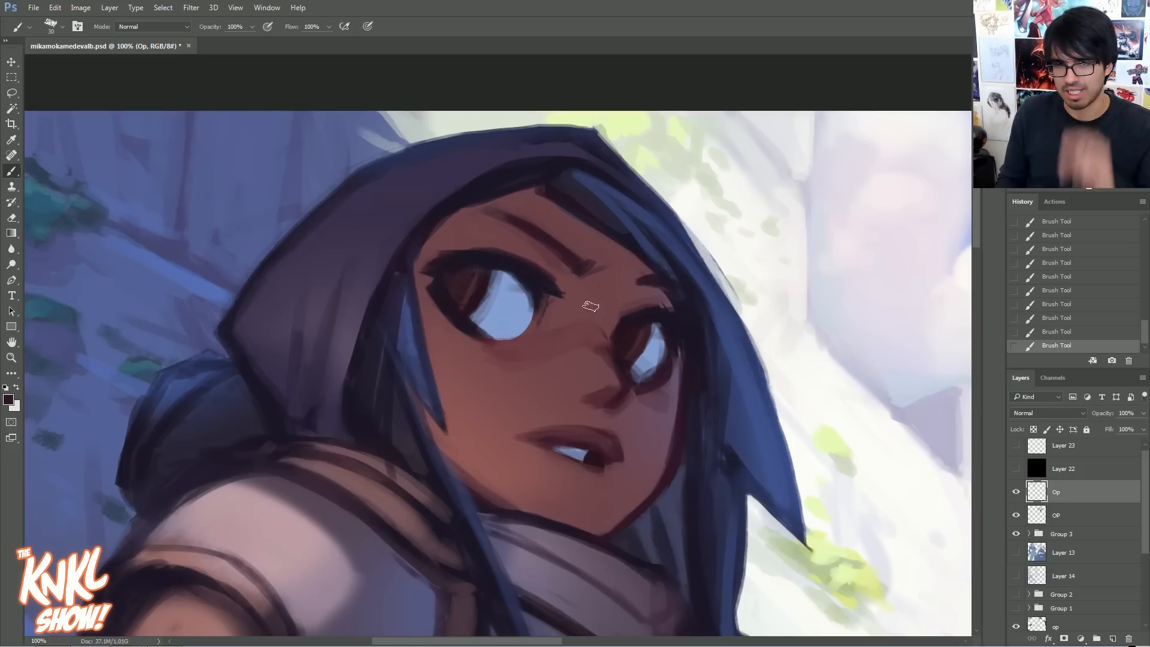
key("]")
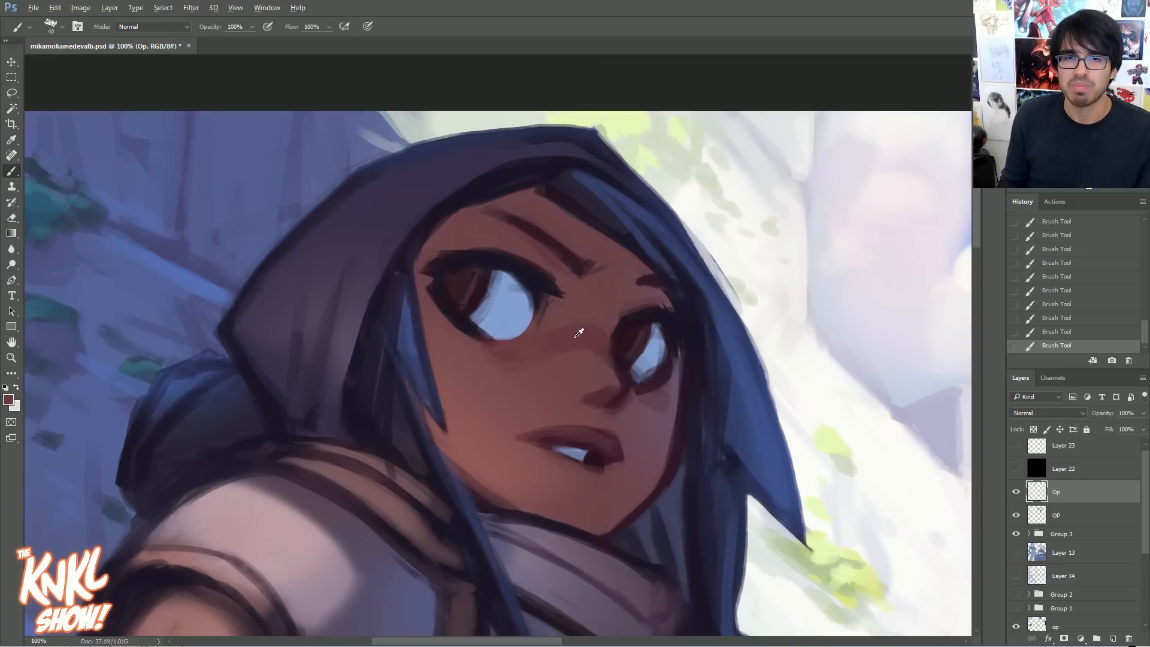
key("bracketright")
key("bracketright")
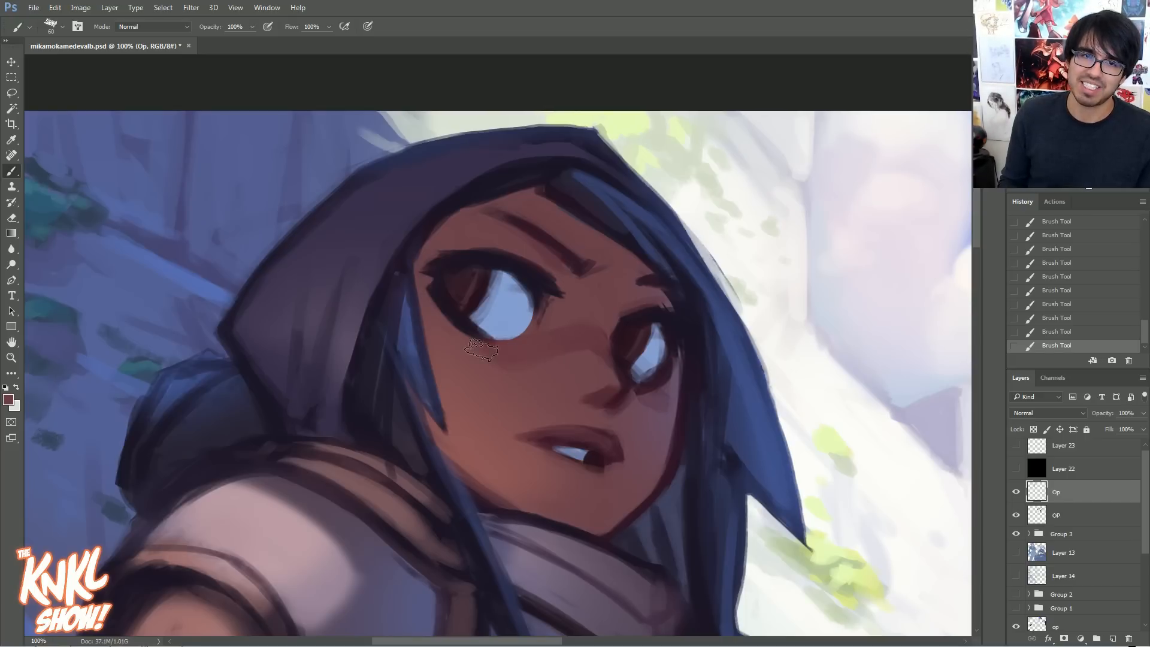
- Smooth the purplish cheek shading below the far eye with a sampled cheek tone and a smaller brush
left_click(660, 406, "alt")
key("bracketleft")
key("bracketleft")
key("bracketleft")
key("bracketleft")
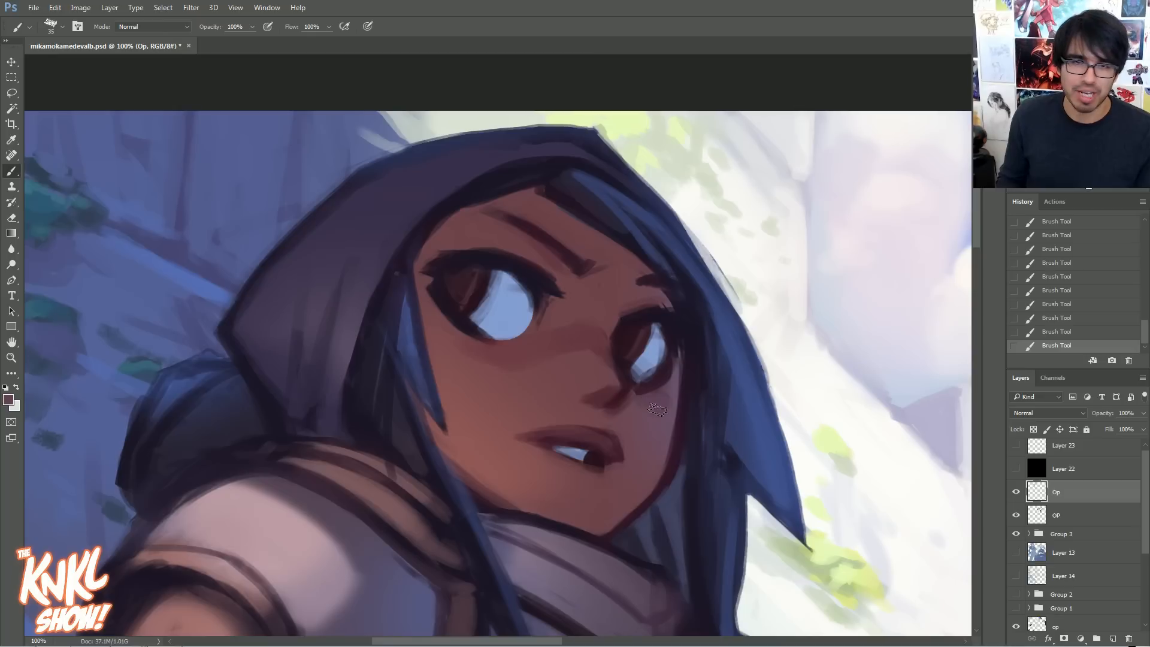
- Darken the shadow line between the nose and the far eye with a sampled dark plum, and save the file
left_click(608, 391, "alt")
key("bracketleft")
key("bracketleft")
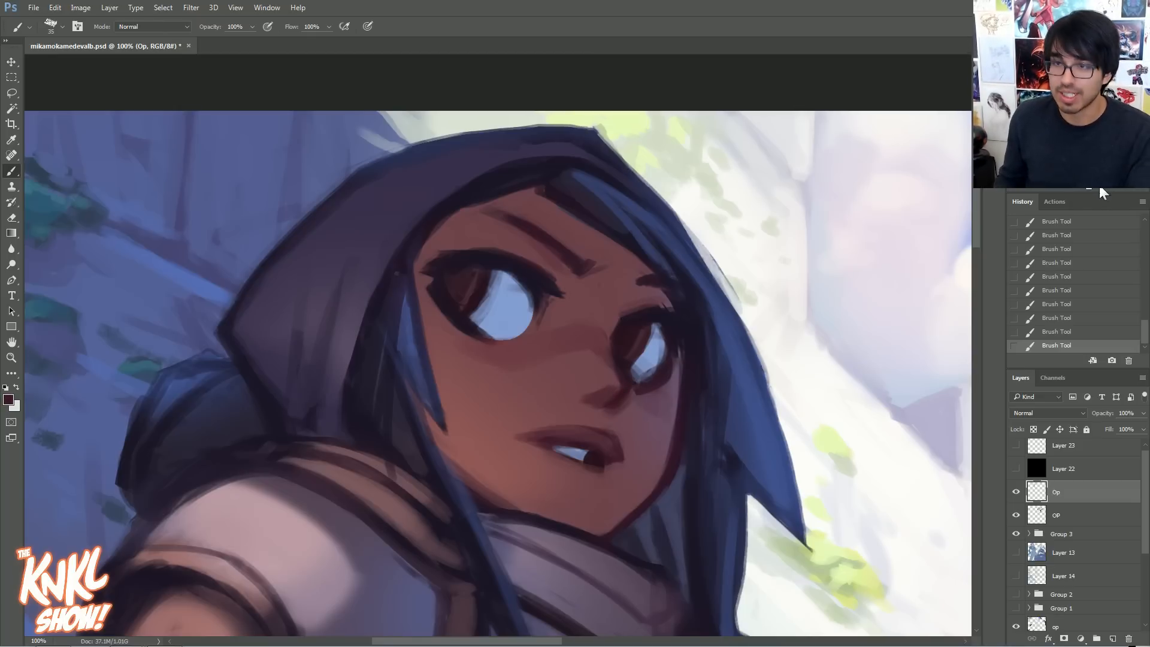
key("ctrl+plus")
left_click_drag(769, 440, 728, 344)
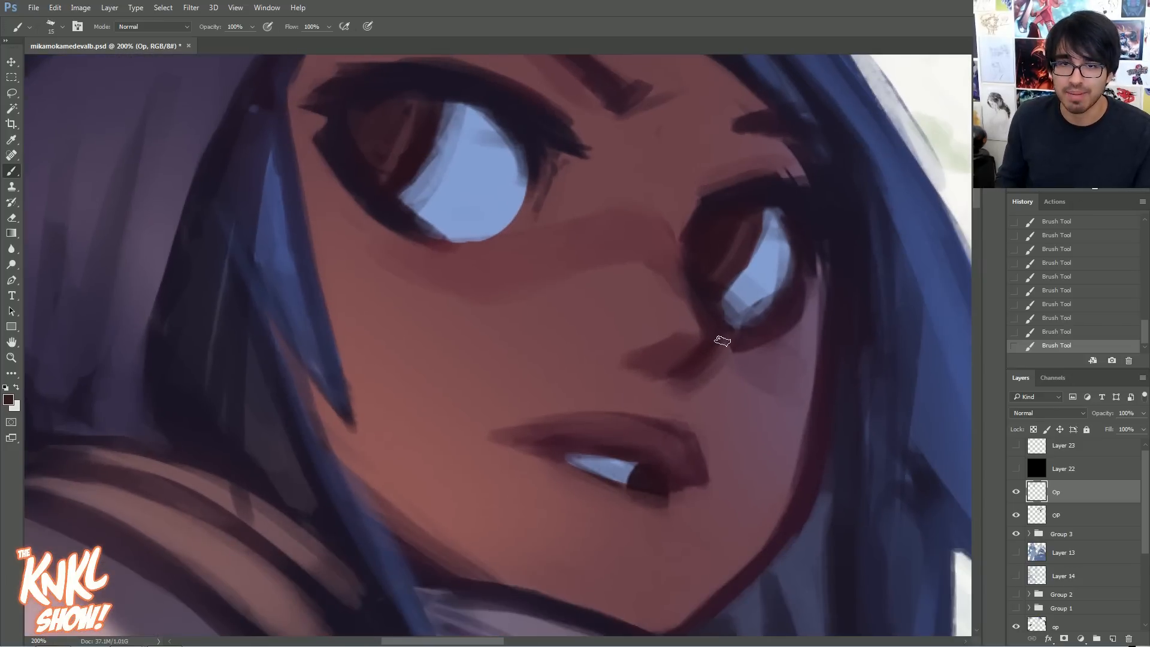
key("bracketleft")
key("bracketleft")
key("bracketleft")
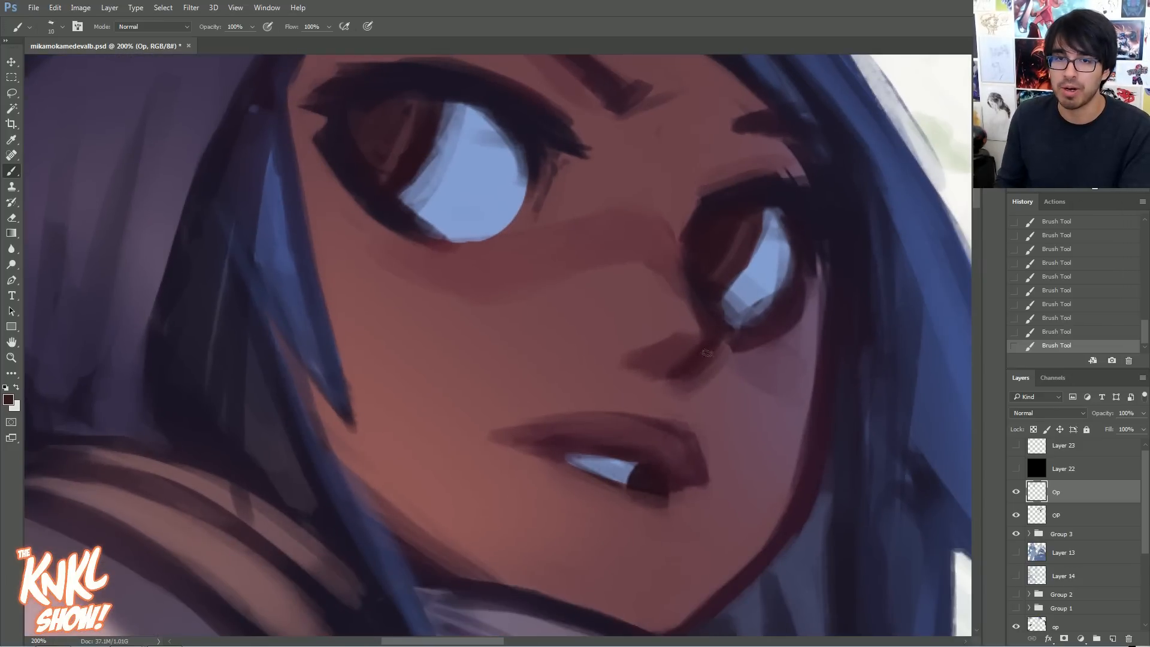
key("bracketright")
key("bracketright")
key("ctrl+s")
mouse_move(704, 350)
left_mouse_down()
mouse_move(686, 365)
mouse_move(681, 350)
left_mouse_up()
- Refine the edges of the nose shadow by blending sampled skin and shadow tones with a size 15 brush
key("bracketright")
left_click(666, 359, "alt")
mouse_move(695, 340)
left_mouse_down()
mouse_move(679, 361)
mouse_move(693, 363)
left_mouse_up()
left_click(710, 331, "alt")
mouse_move(709, 349)
left_mouse_down()
mouse_move(682, 391)
mouse_move(716, 378)
left_mouse_up()
left_click(710, 382, "alt")
left_click(689, 378, "alt")
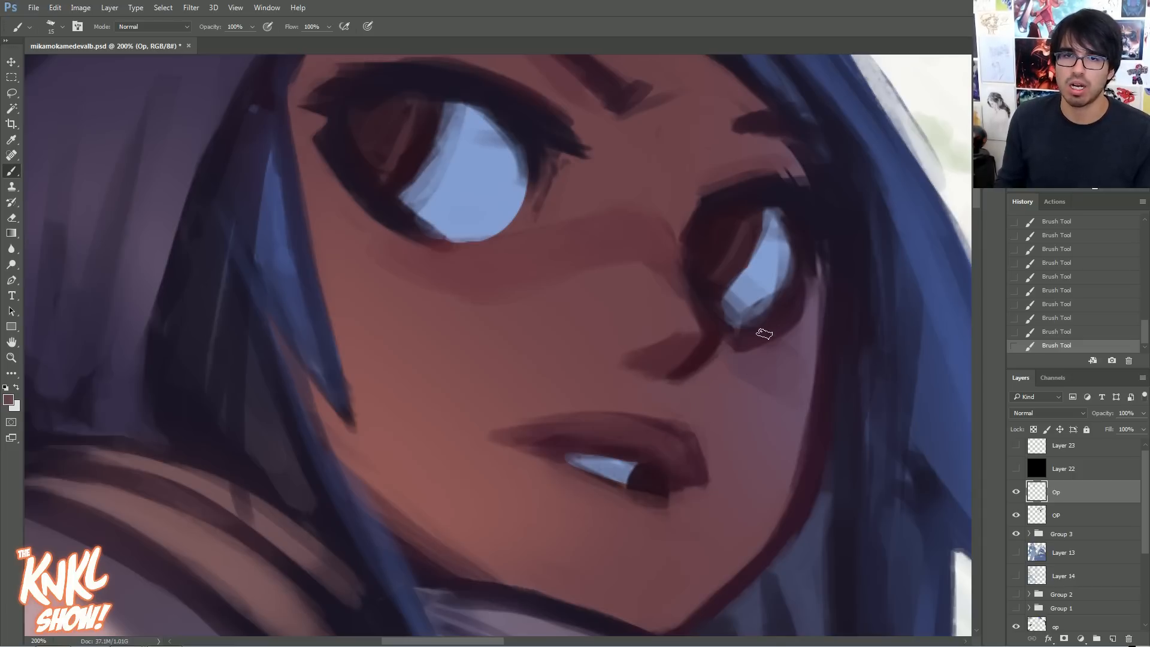
- Reshape the lower eyelid outline of the near eye with sampled dark tones using a size 25 brush
left_click_drag(763, 334, 708, 360)
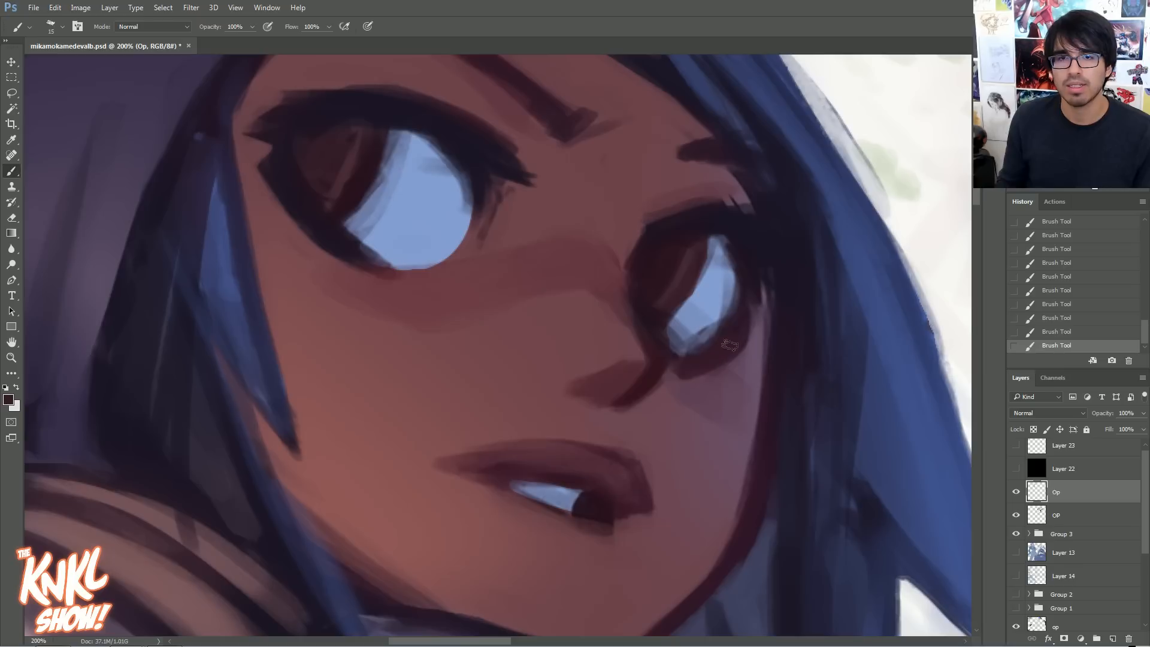
left_click_drag(380, 264, 509, 347)
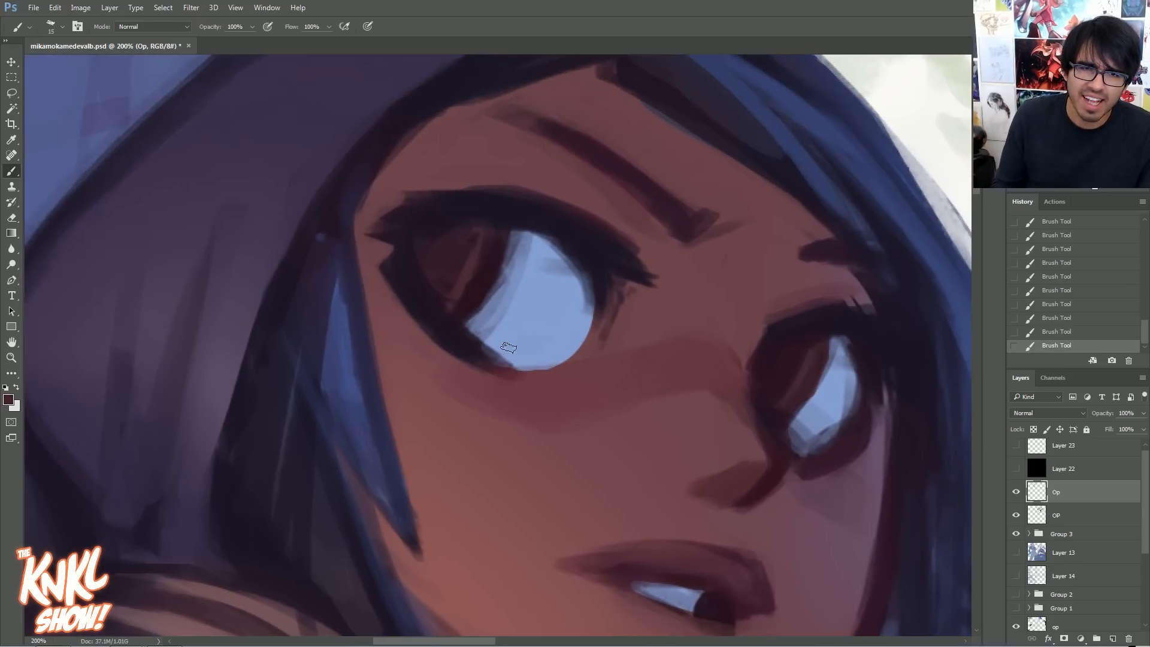
key("bracketright")
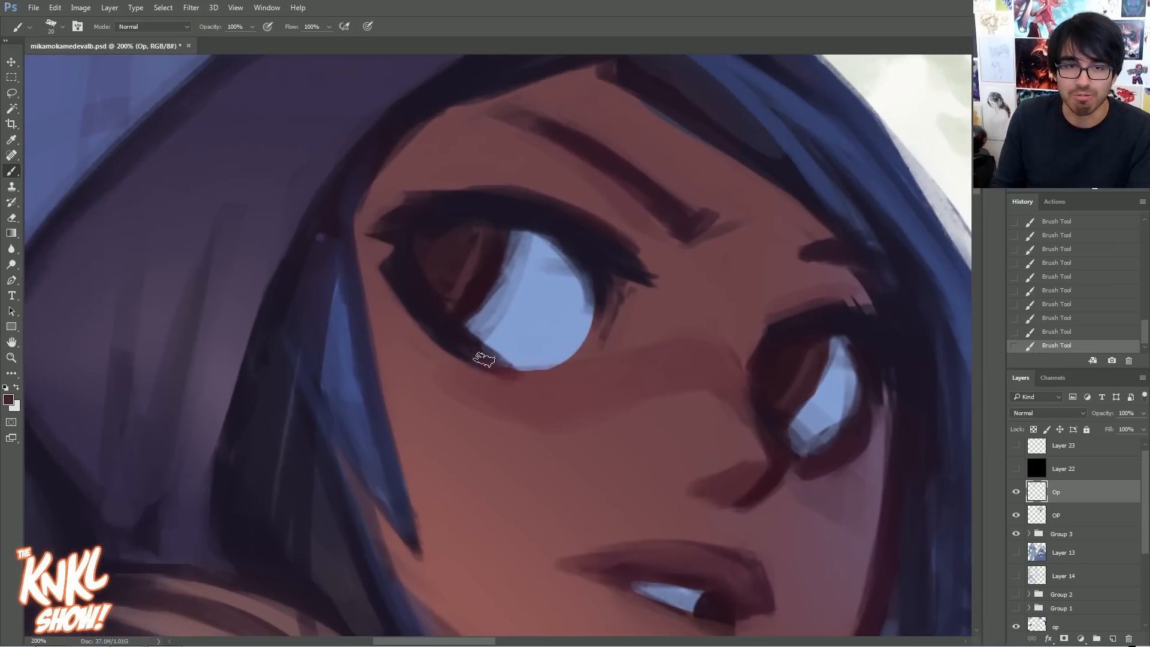
left_click(472, 352, "alt")
left_click(467, 346, "alt")
left_click(448, 330, "alt")
left_click(418, 303, "alt")
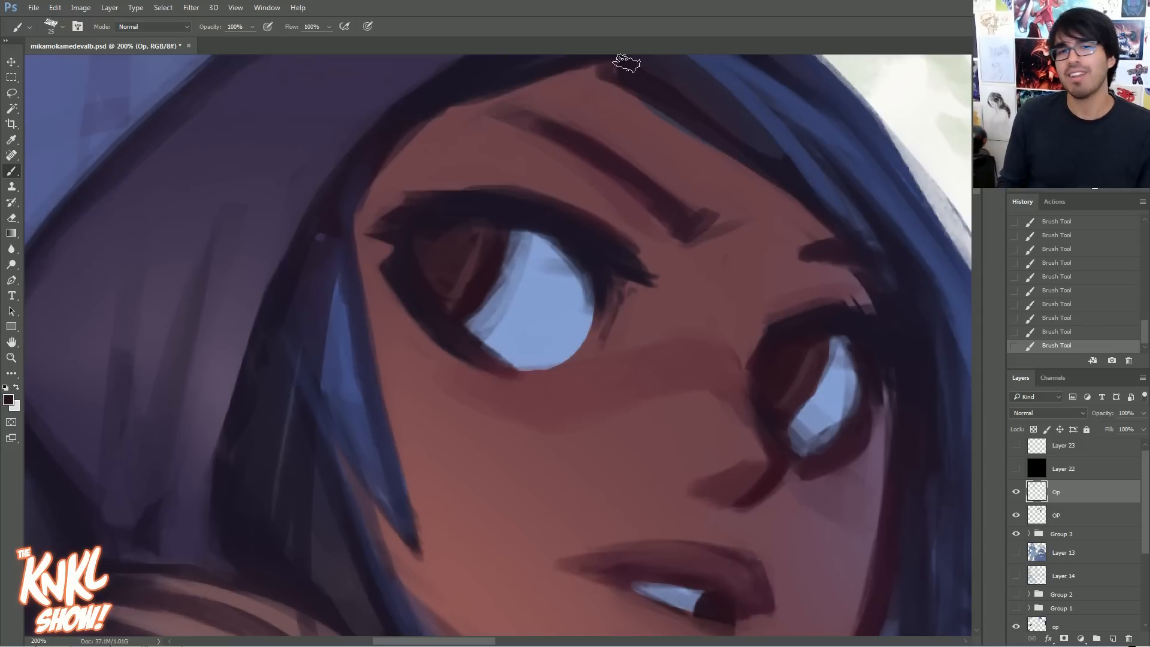
- Clean up the lower lid edge beneath the near eye's pale blue area with a size 10 brush
key("bracketleft")
key("bracketleft")
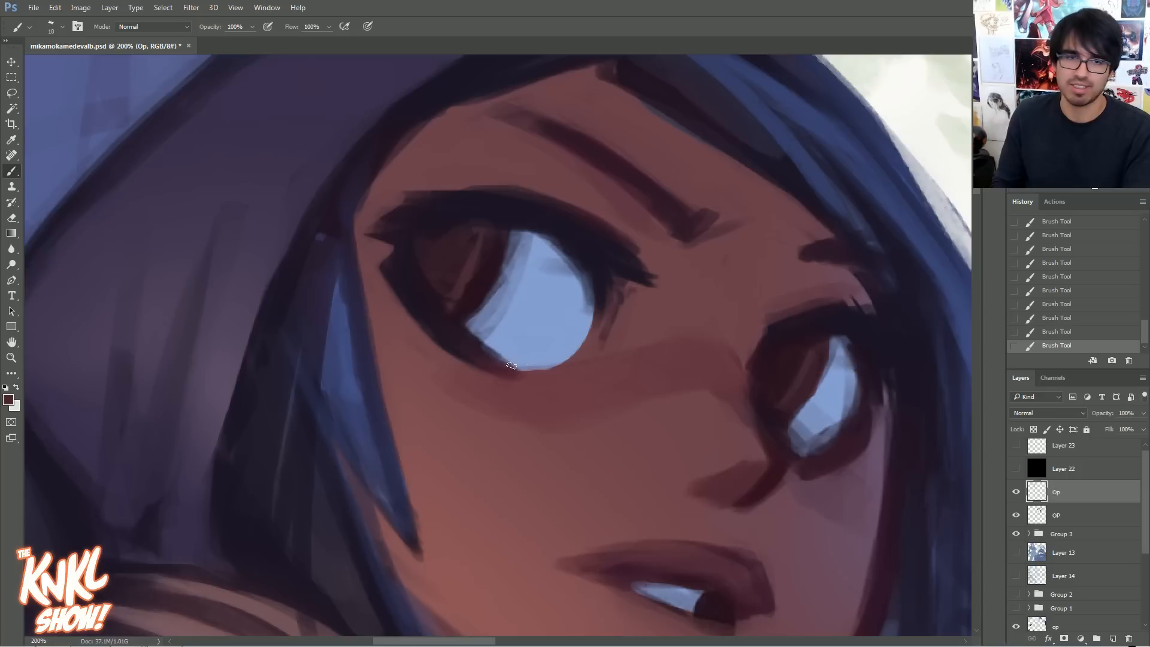
left_click(513, 346, "alt")
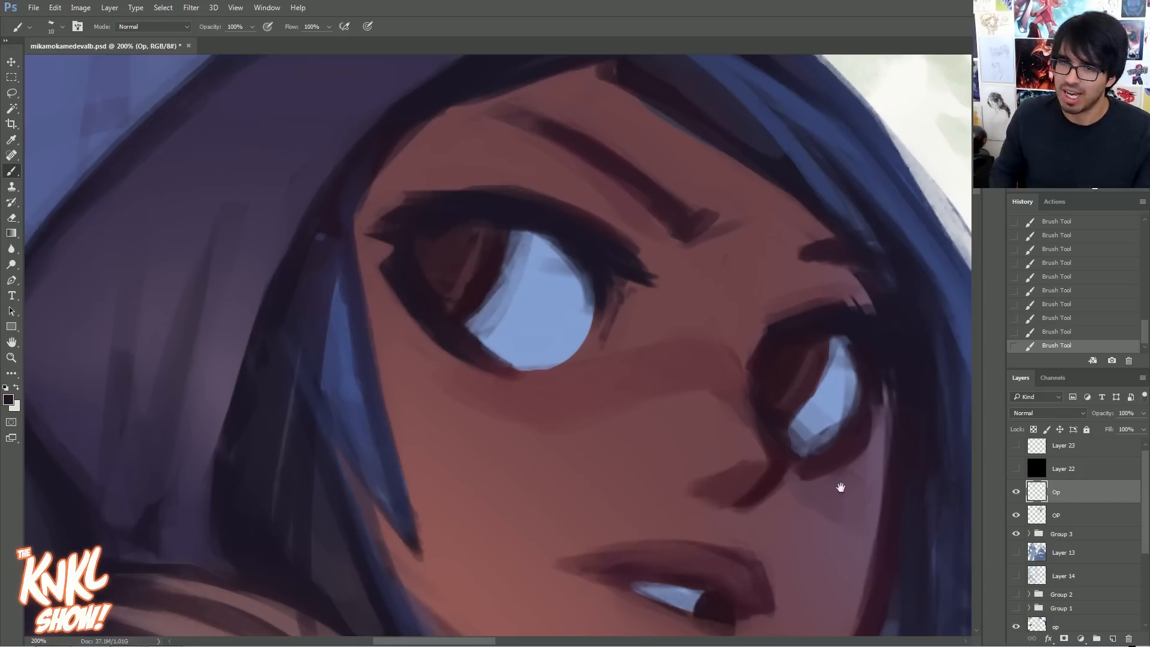
- Sample dark outline colors around the far eye in the Color Picker and set the brush color to plum #341629
left_click_drag(840, 487, 682, 422)
left_click(8, 400)
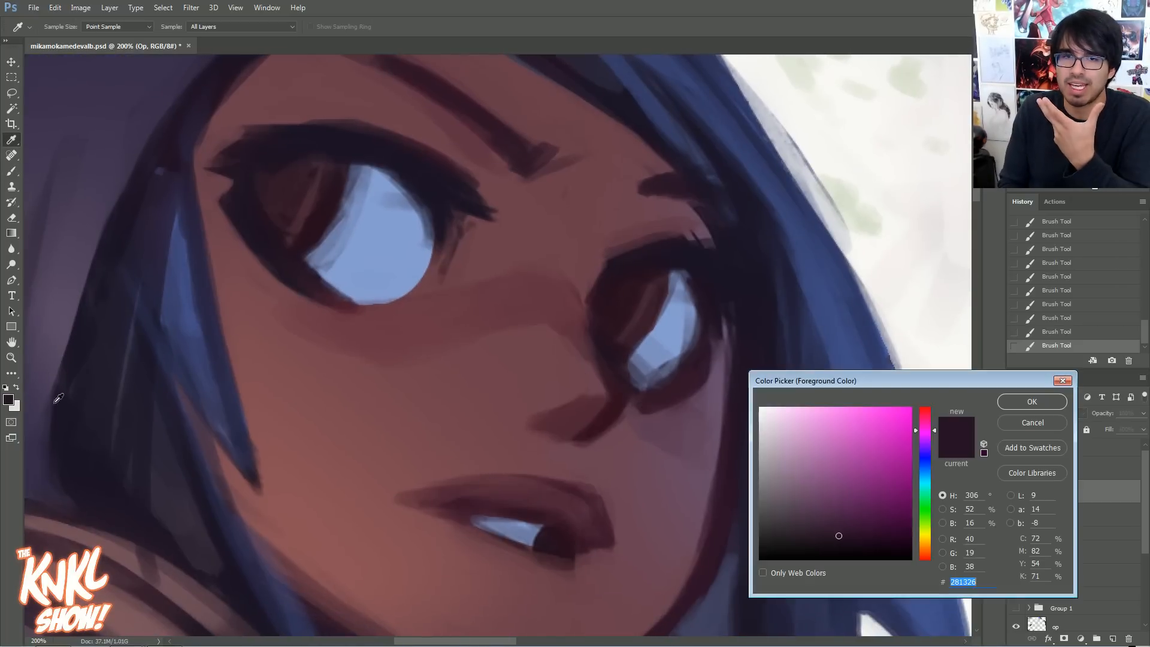
left_click(776, 339)
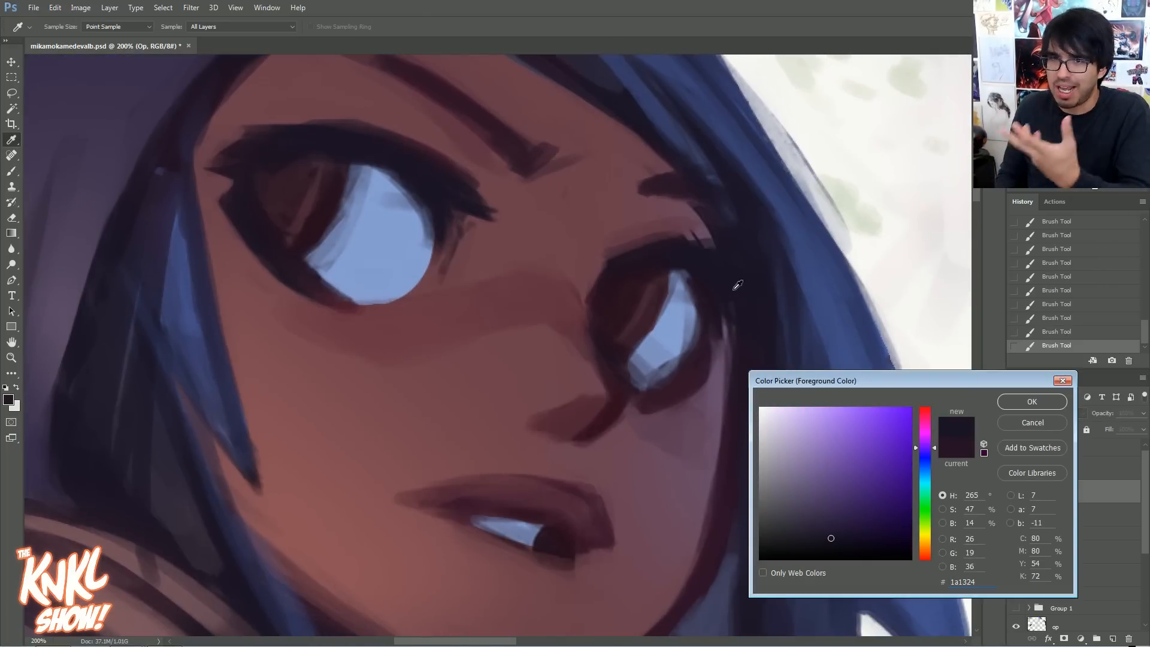
left_click(669, 394)
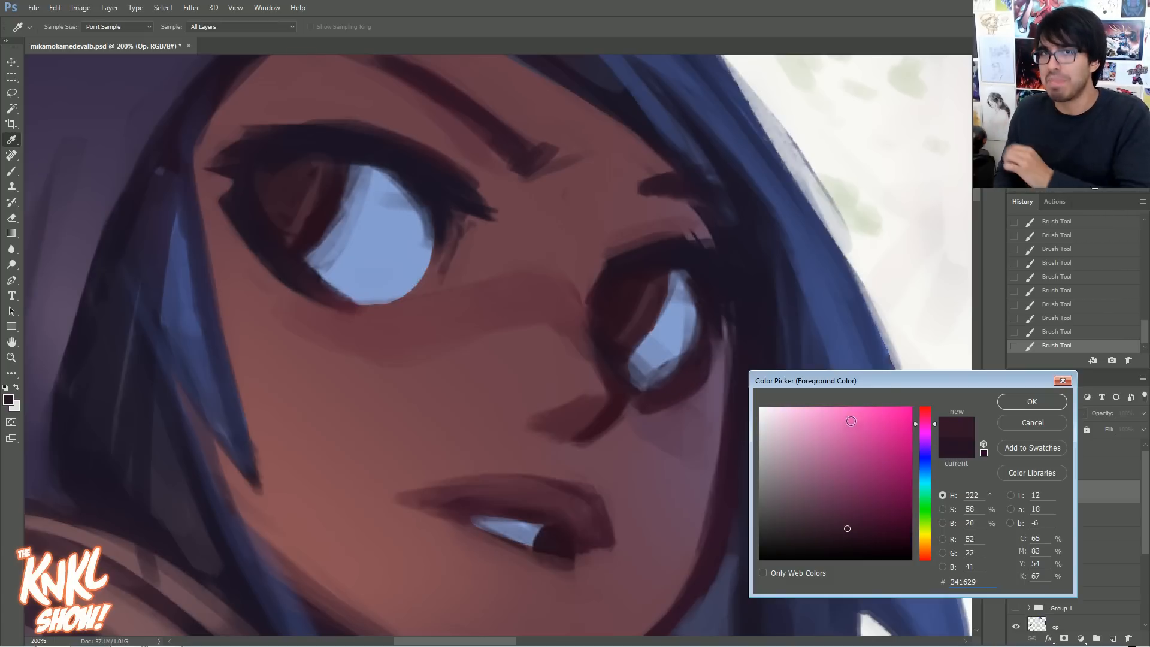
left_click(1018, 401)
key("b")
key("bracketleft")
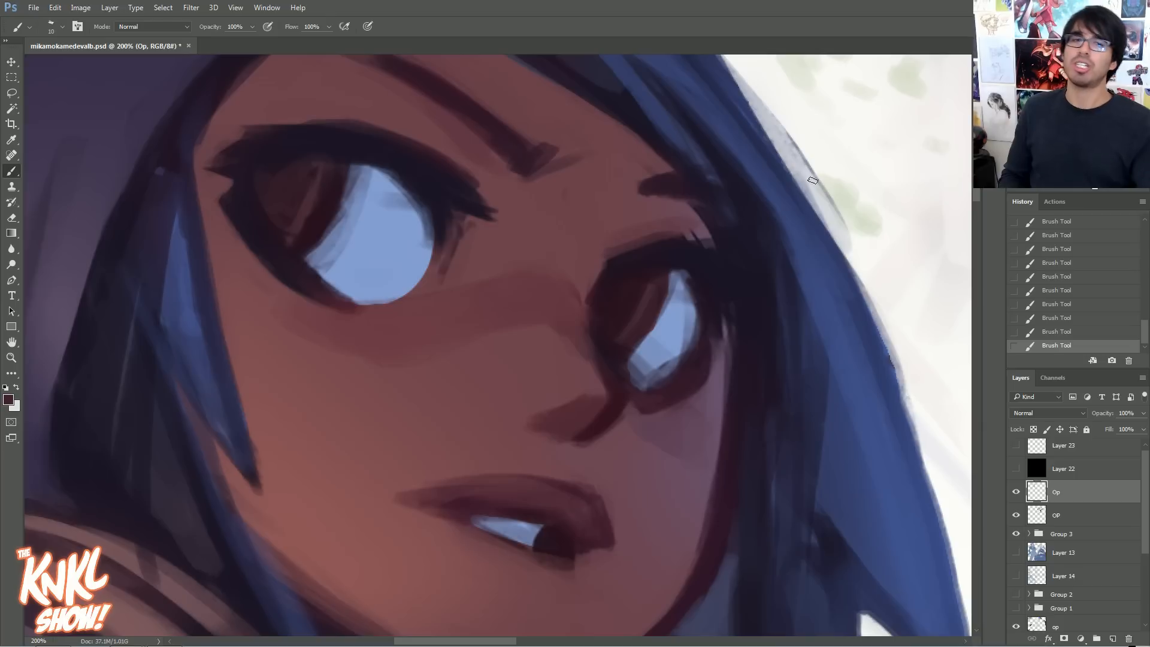
- Sharpen the near eye's lower lid and outer lash corner with sampled skin and near-black tones
left_click_drag(503, 329, 624, 437)
left_click(364, 306, "alt")
left_click(338, 294, "alt")
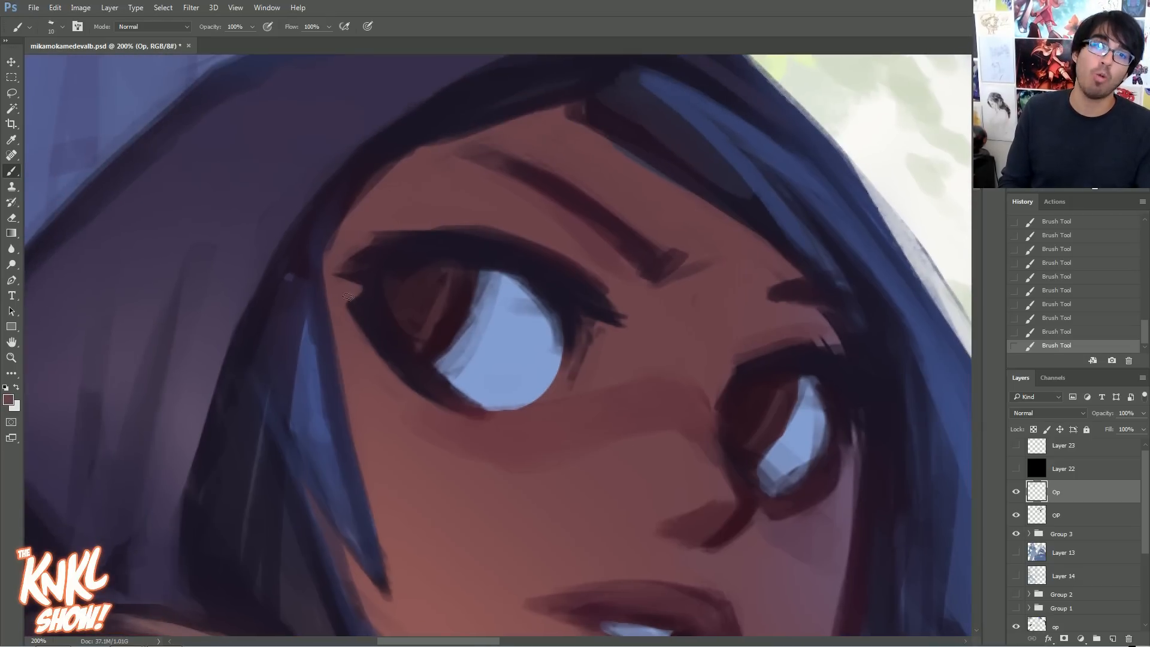
left_click(362, 273, "alt")
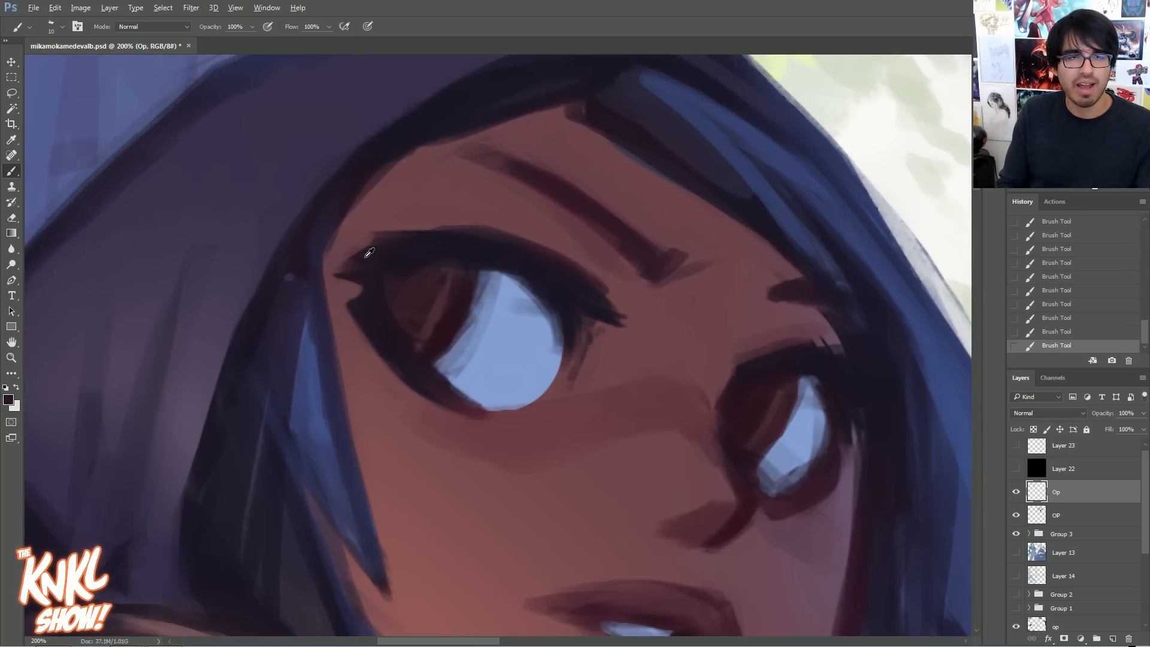
left_click(329, 263, "alt")
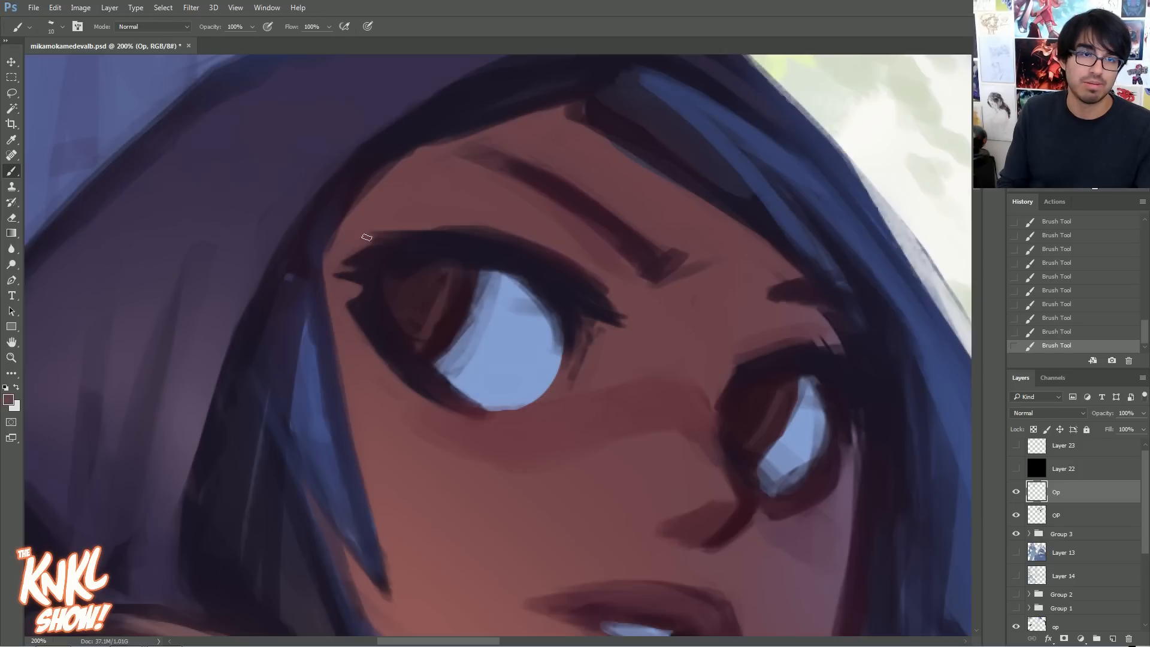
left_click_drag(393, 208, 405, 259)
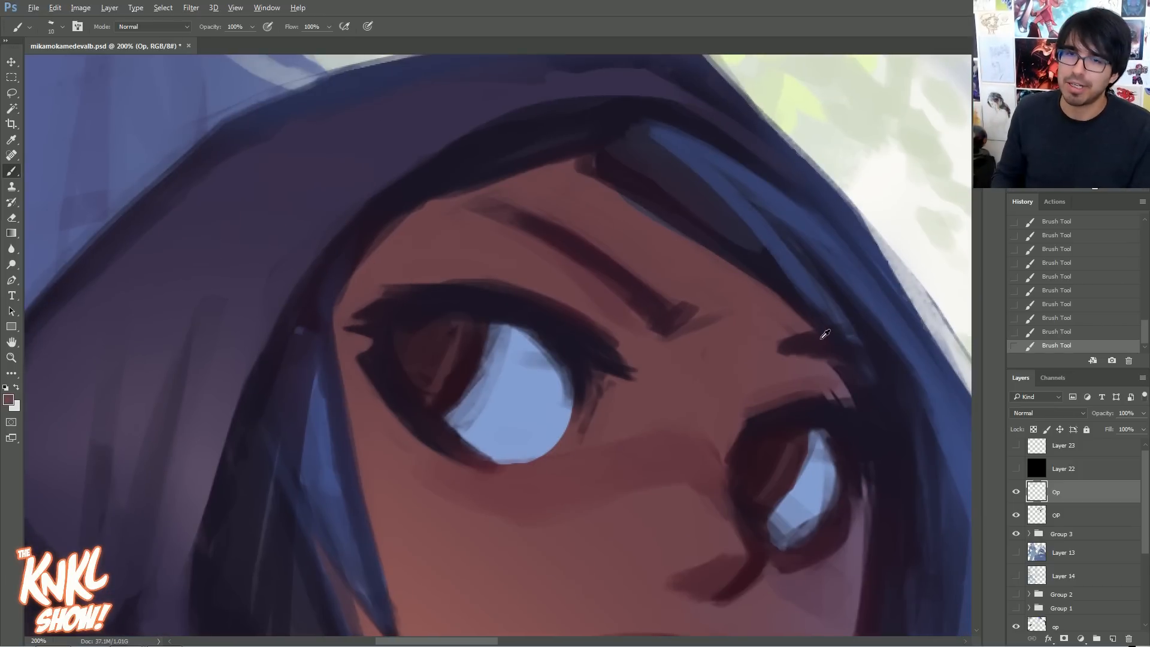
- Touch up the forehead and define the hairline under the hood with sampled skin and near-black tones using a size 20 brush
key("ctrl+minus")
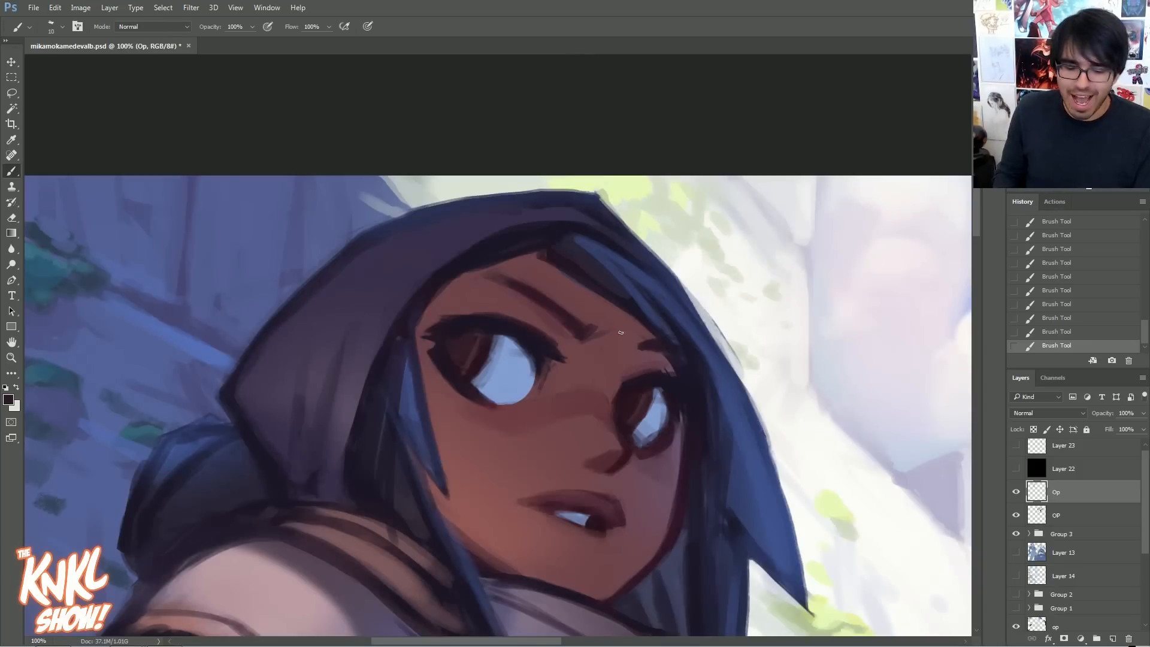
left_click(628, 353, "alt")
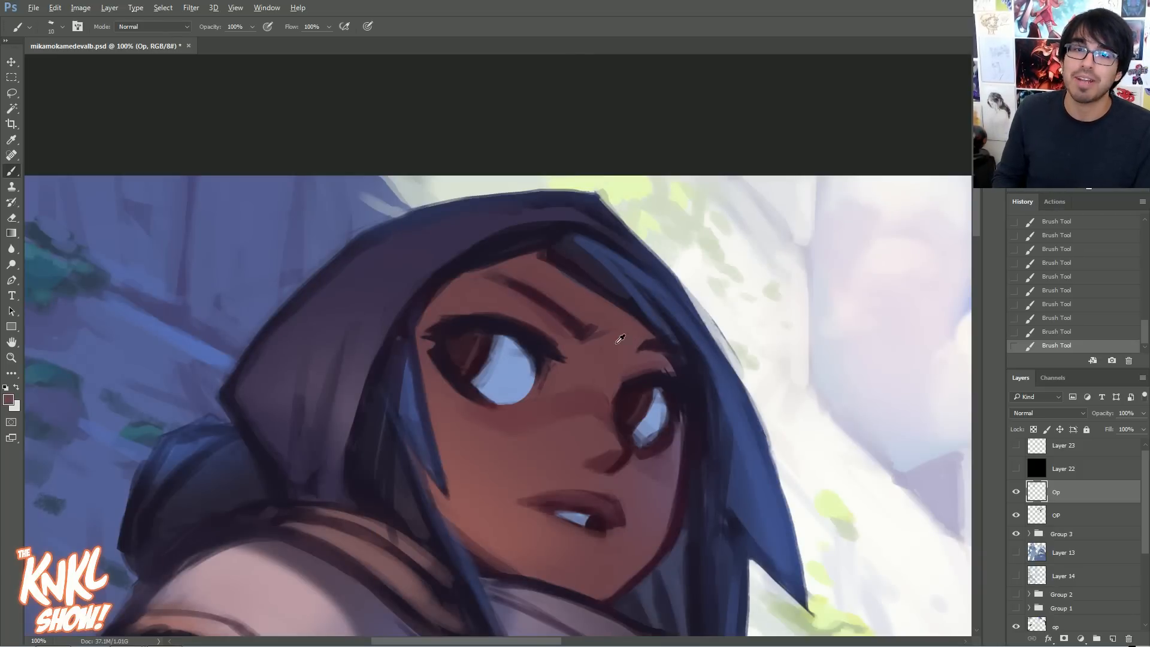
key("bracketright")
key("bracketright")
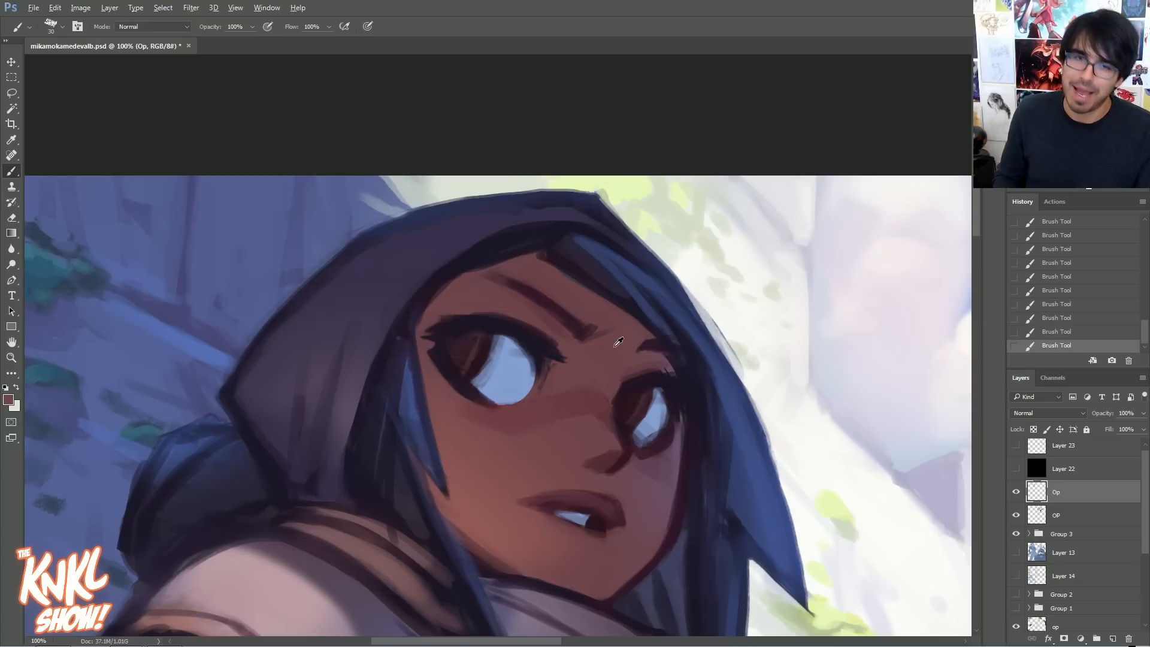
left_click(590, 269, "alt")
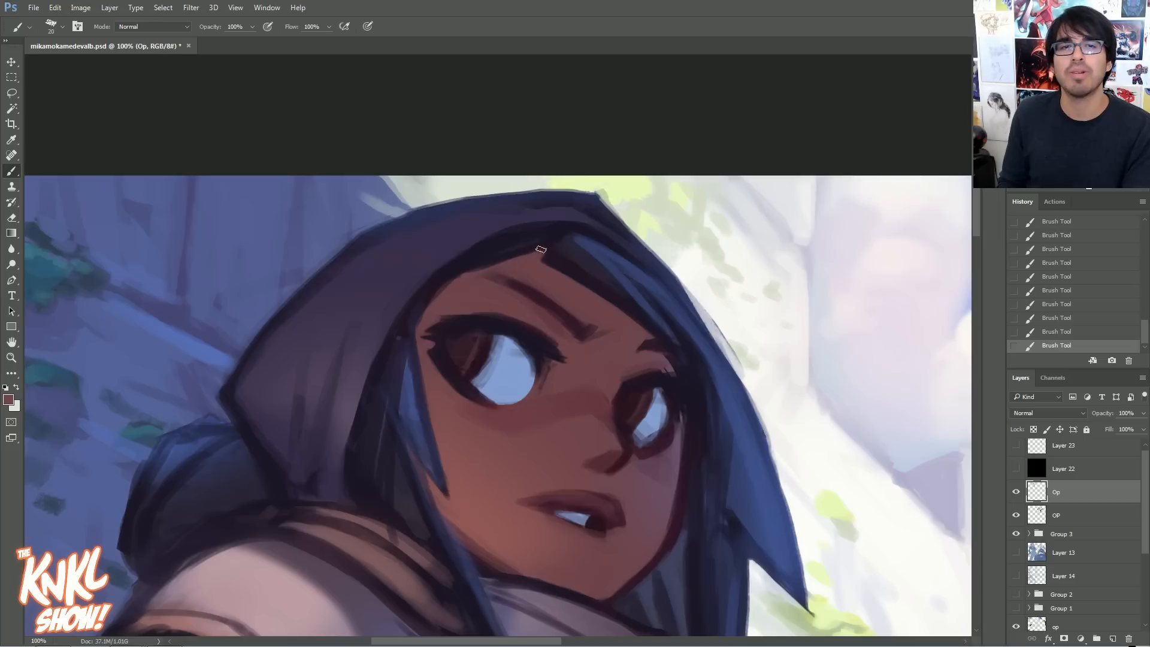
left_click(554, 237, "alt")
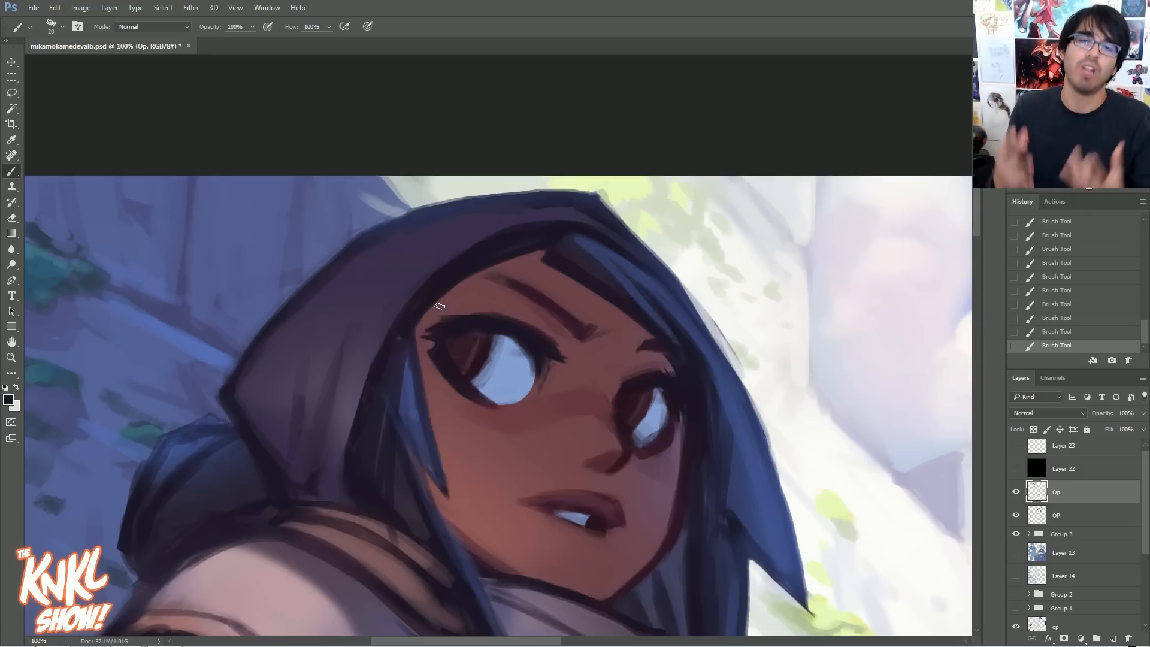
- Clean the outer edge of the blue hair and paint a dark blue rim along the hood's peak
mouse_move(758, 422)
left_mouse_down()
mouse_move(693, 307)
mouse_move(704, 321)
left_mouse_up()
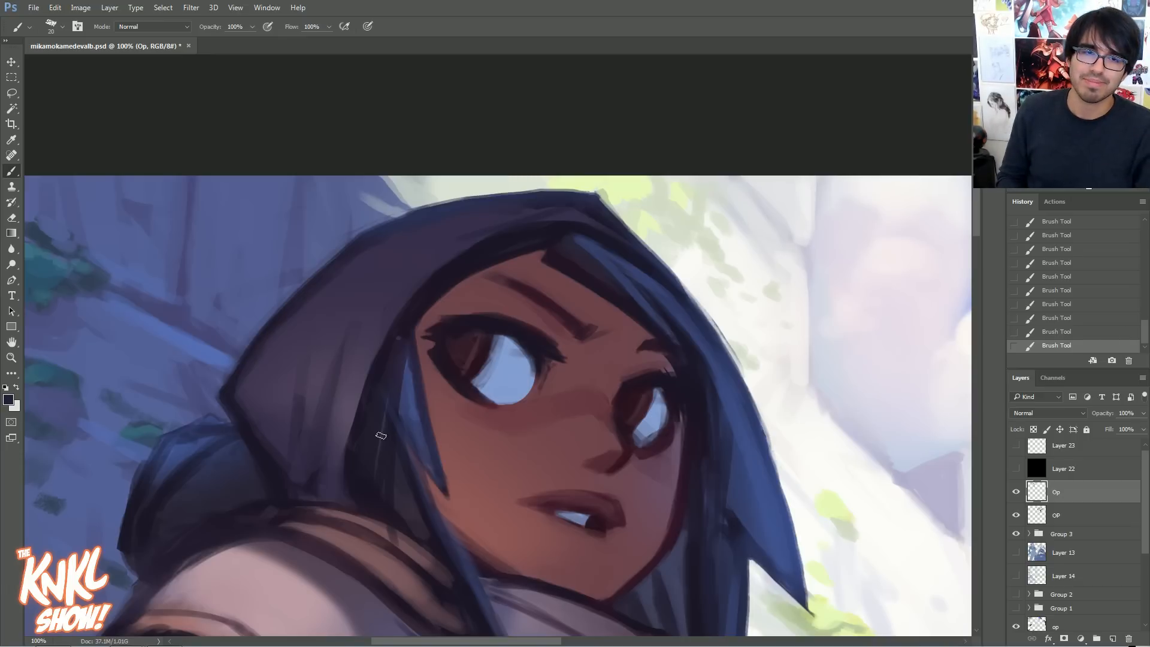
key("bracketright")
key("bracketleft")
key("bracketleft")
left_click_drag(592, 206, 627, 241)
- Paint angular fabric folds on the side of the hood with a sampled muted purple and a size 40 brush
key("bracketright")
key("bracketright")
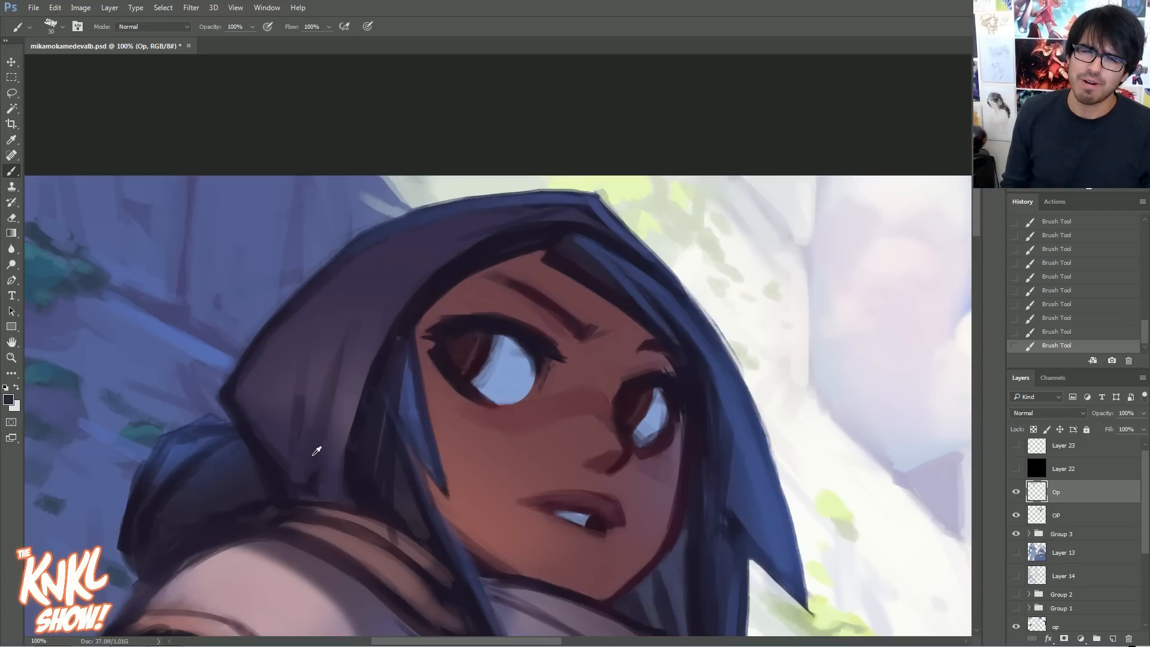
key("bracketright")
key("bracketright")
key("bracketright")
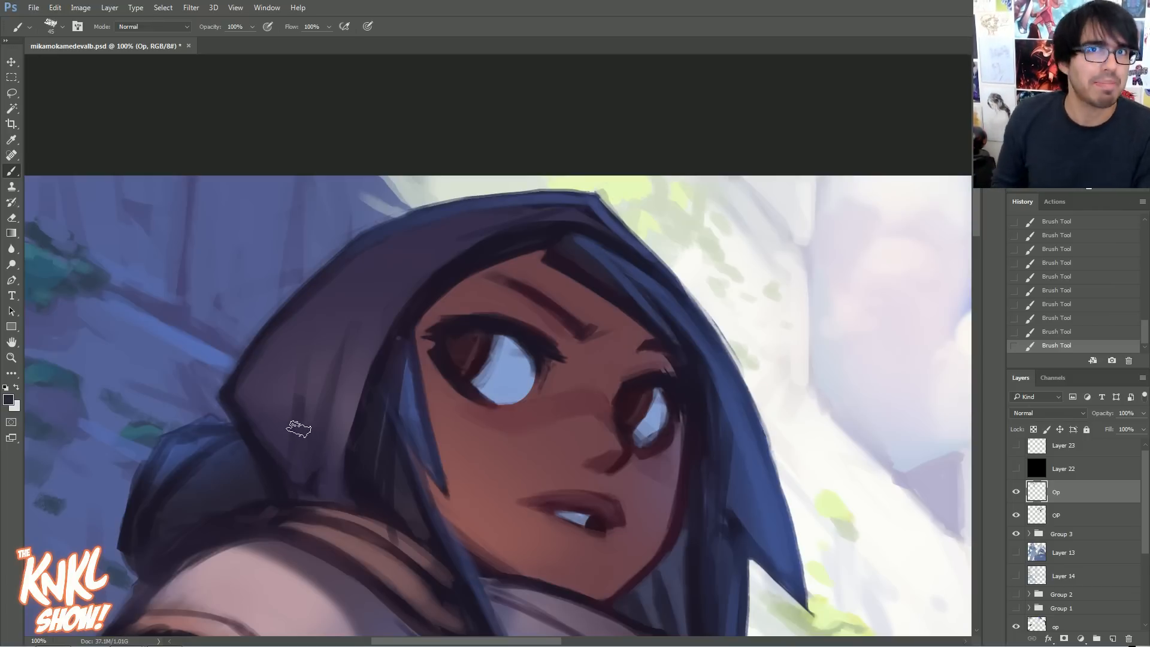
key("bracketleft")
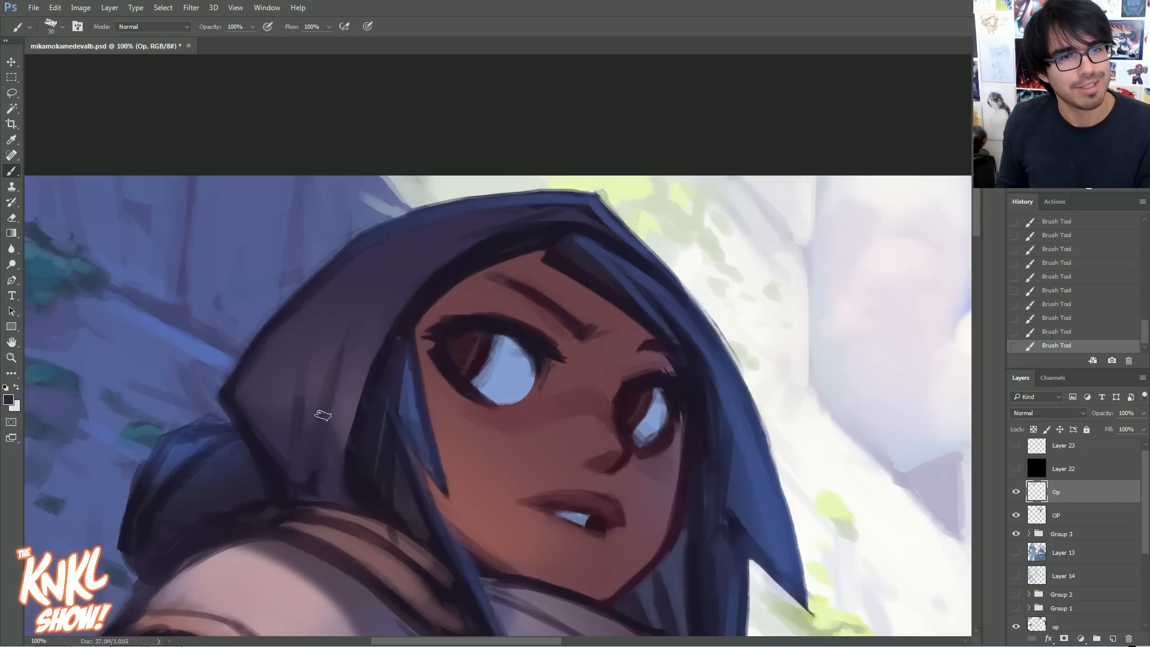
key("bracketright")
key("bracketright")
key("bracketright")
left_click_drag(245, 396, 273, 415)
left_click(274, 434, "alt")
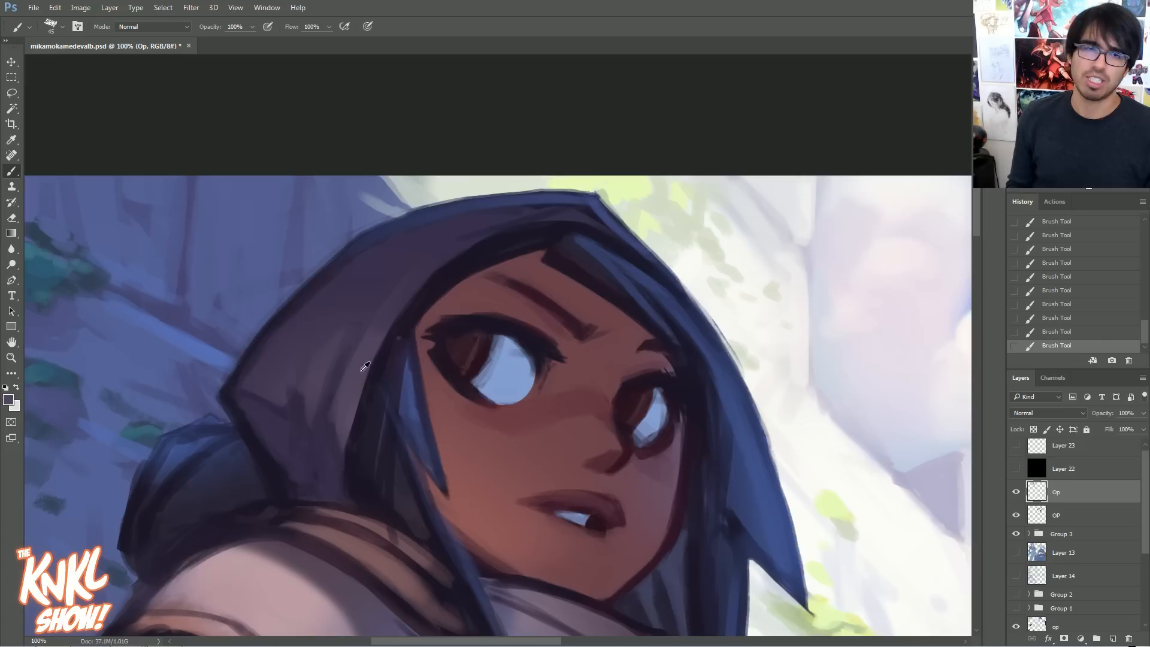
- Deepen the hood's inner edge beside the hair with sampled dark purples using a size 20 brush
key("bracketleft")
key("bracketleft")
left_click(342, 469, "alt")
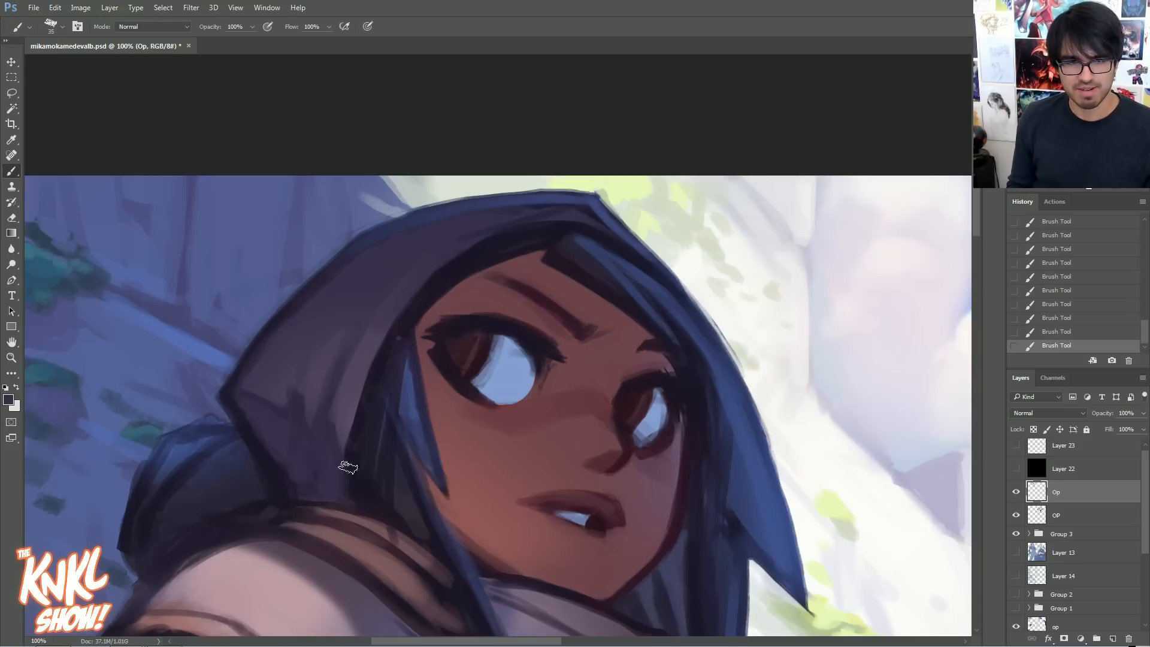
key("bracketleft")
key("bracketleft")
key("bracketleft")
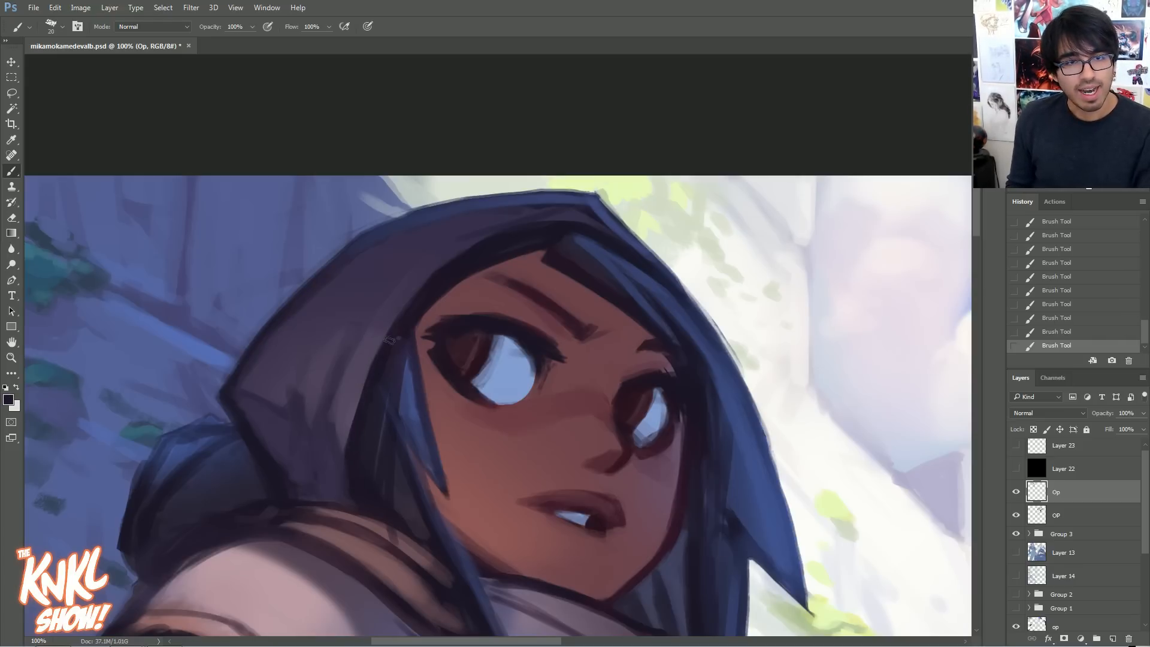
left_click(351, 416, "alt")
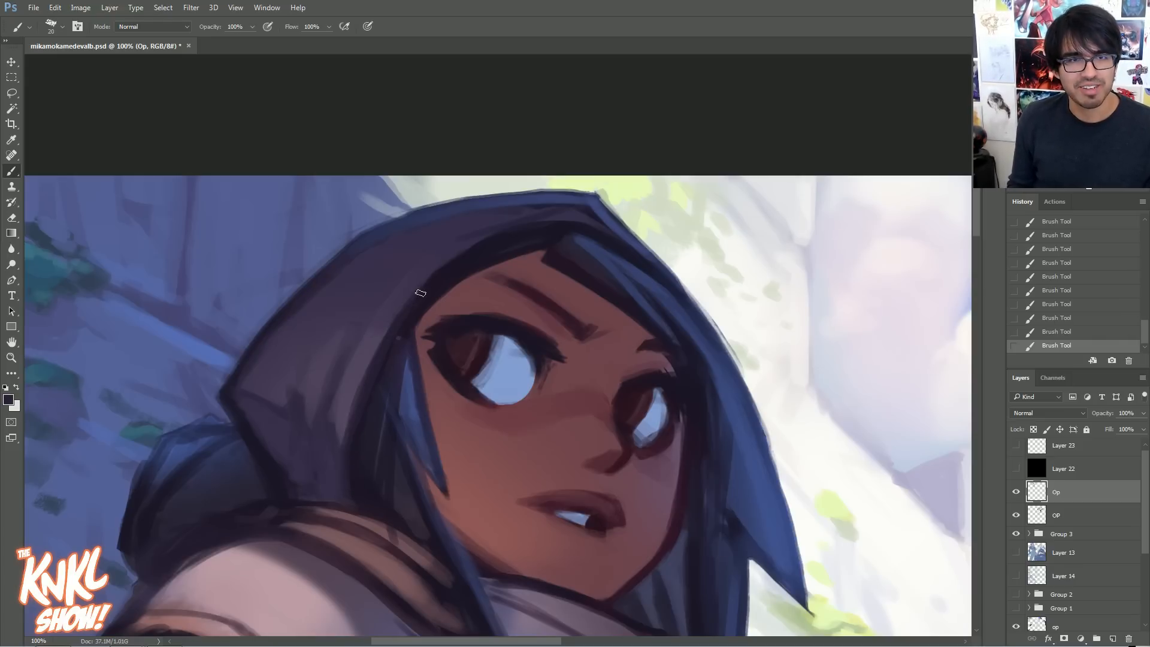
- Refine the shadows on the side of the purple hood with sampled dark purples, reducing the brush to size 10
left_click(370, 344, "alt")
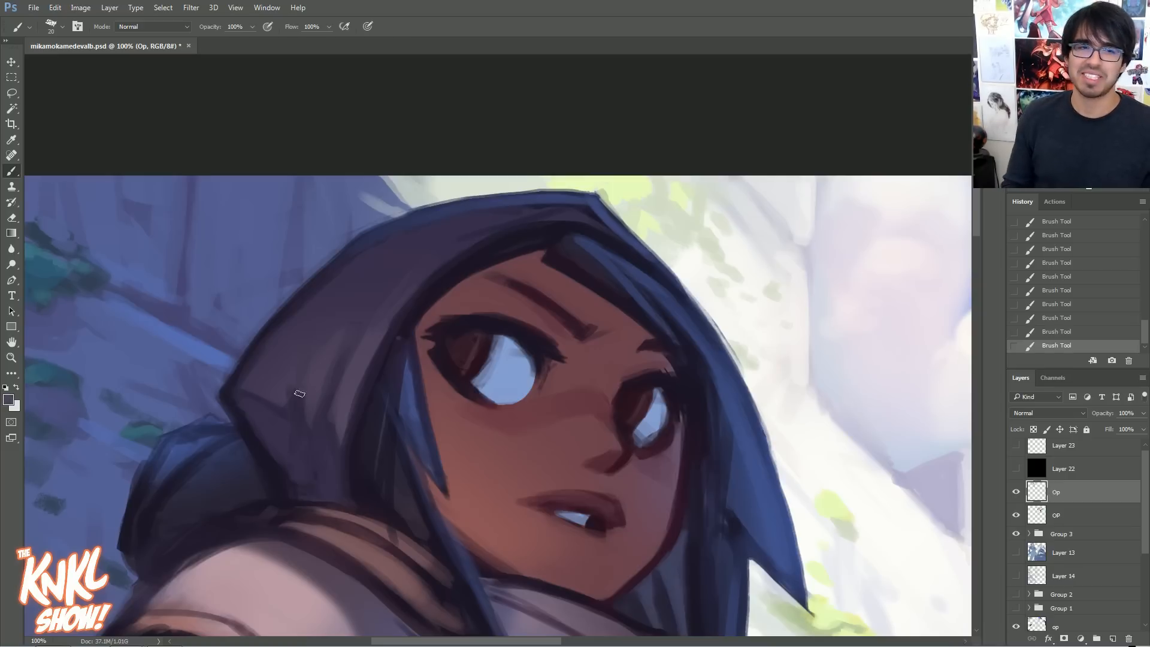
left_click(259, 455, "alt")
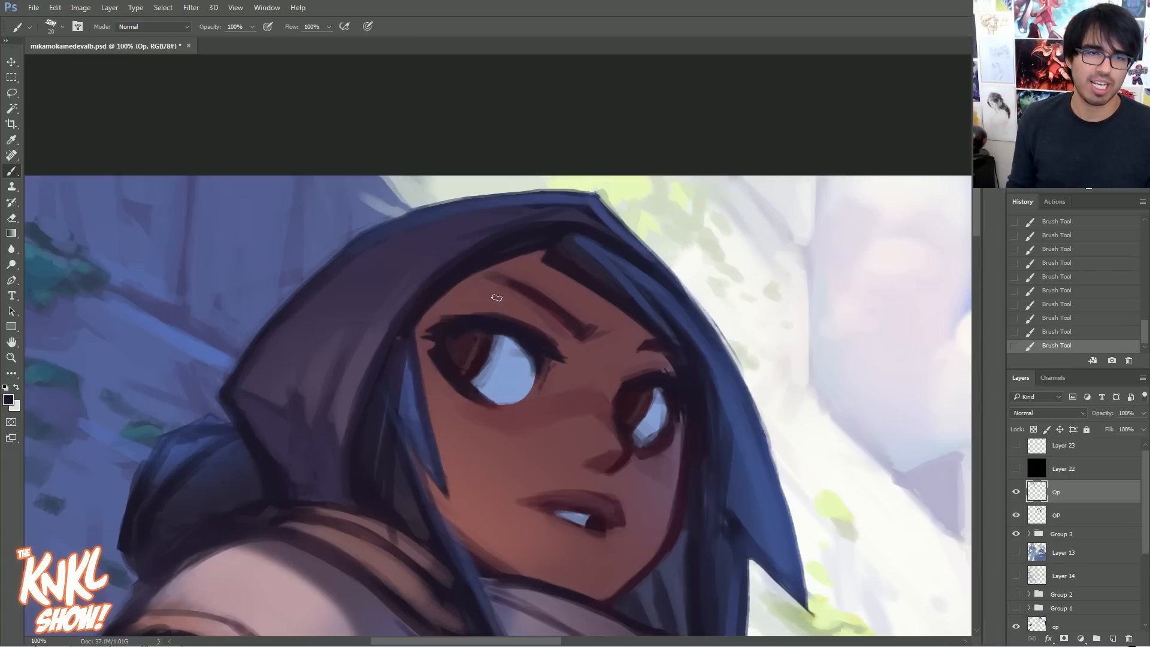
key("ctrl+plus")
key("ctrl+plus")
left_click_drag(30, 508, 719, 272)
key("bracketleft")
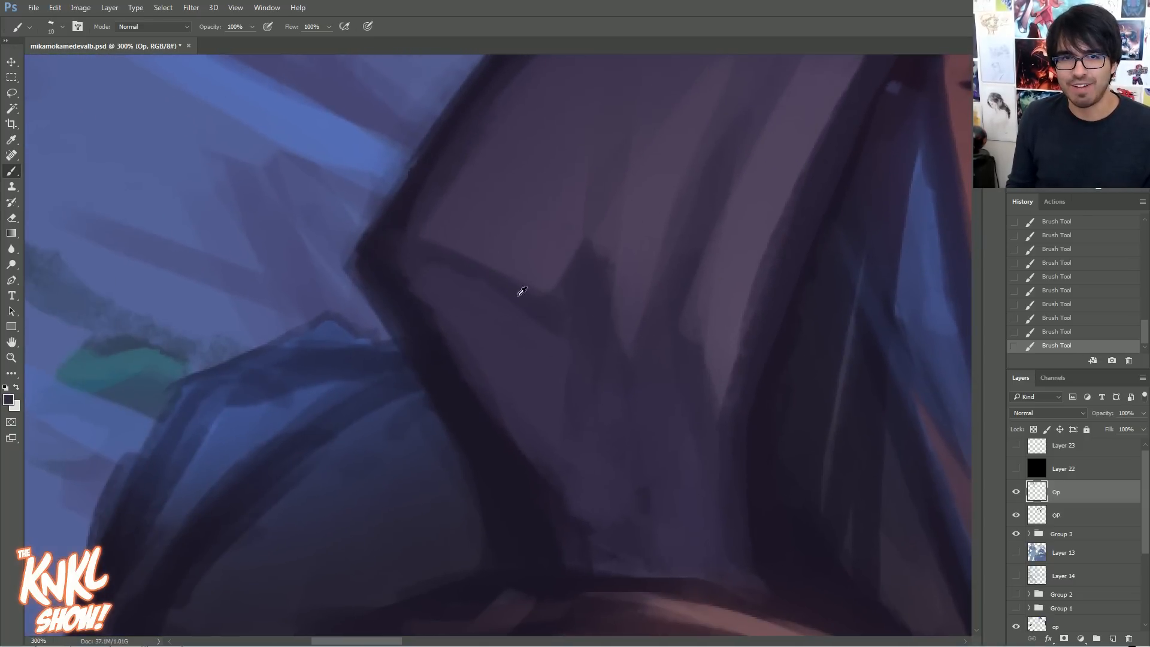
- Choose bright red ea064b, mark the hood's fold edge and scribble over the shaded plane beneath it, and undo the red marks
left_click(8, 400)
left_click(926, 418)
left_click(893, 411)
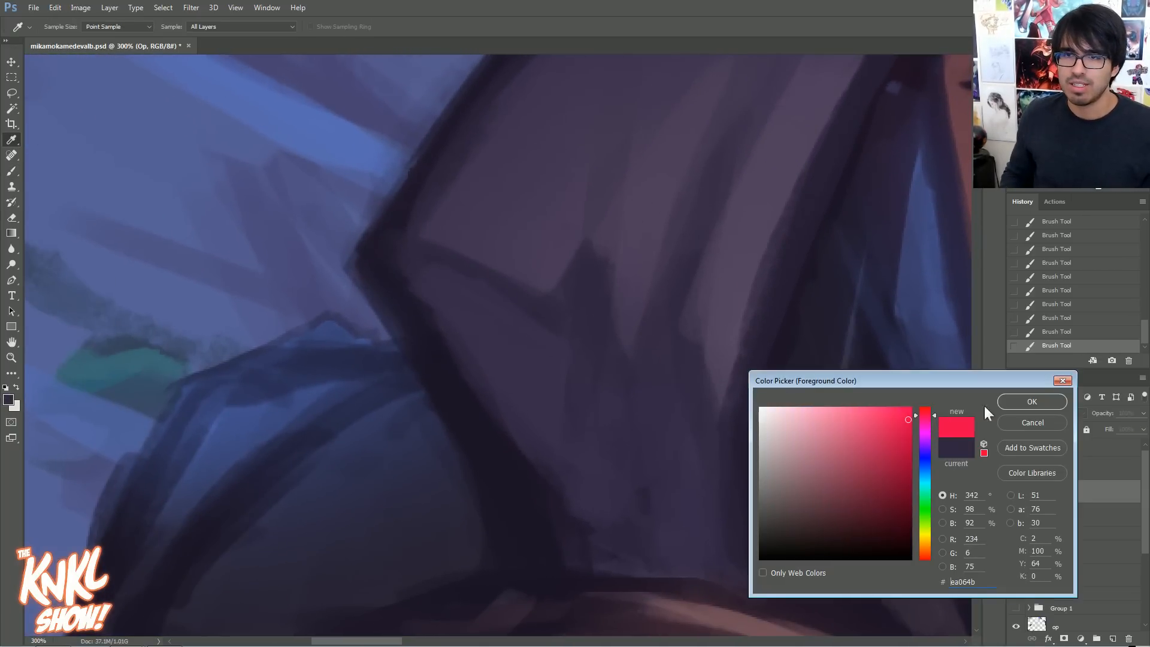
left_click(1032, 401)
mouse_move(405, 256)
left_mouse_down()
mouse_move(509, 286)
mouse_move(590, 249)
mouse_move(646, 302)
mouse_move(680, 256)
left_mouse_up()
left_click(1072, 318)
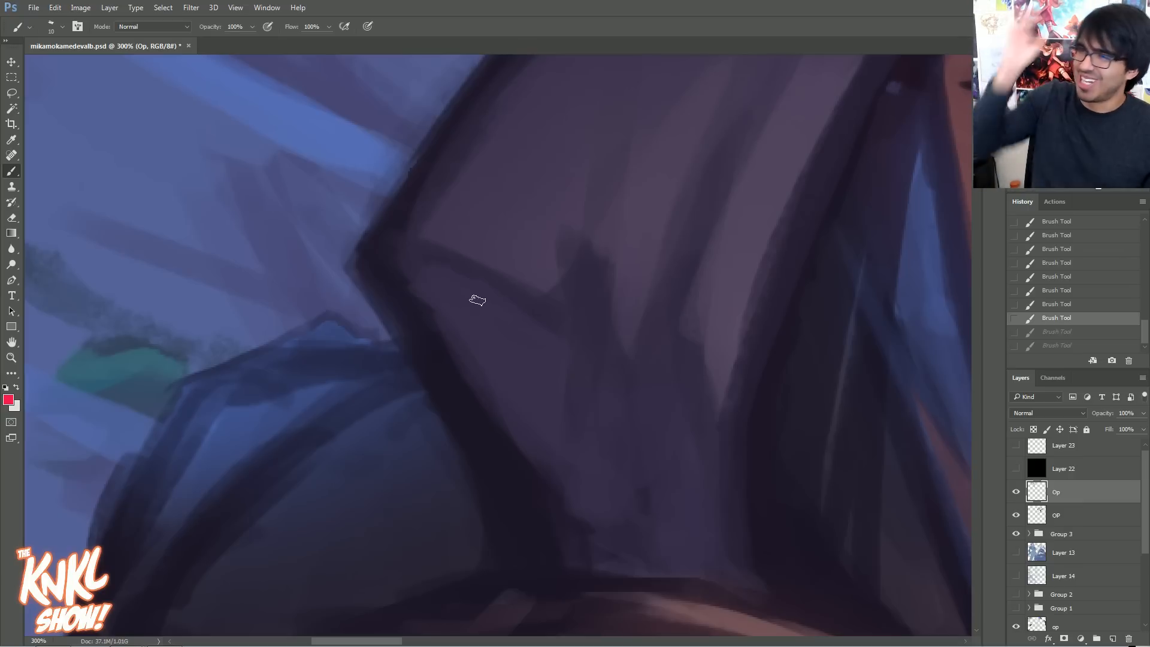
mouse_move(391, 244)
left_mouse_down()
mouse_move(581, 329)
mouse_move(600, 258)
left_mouse_up()
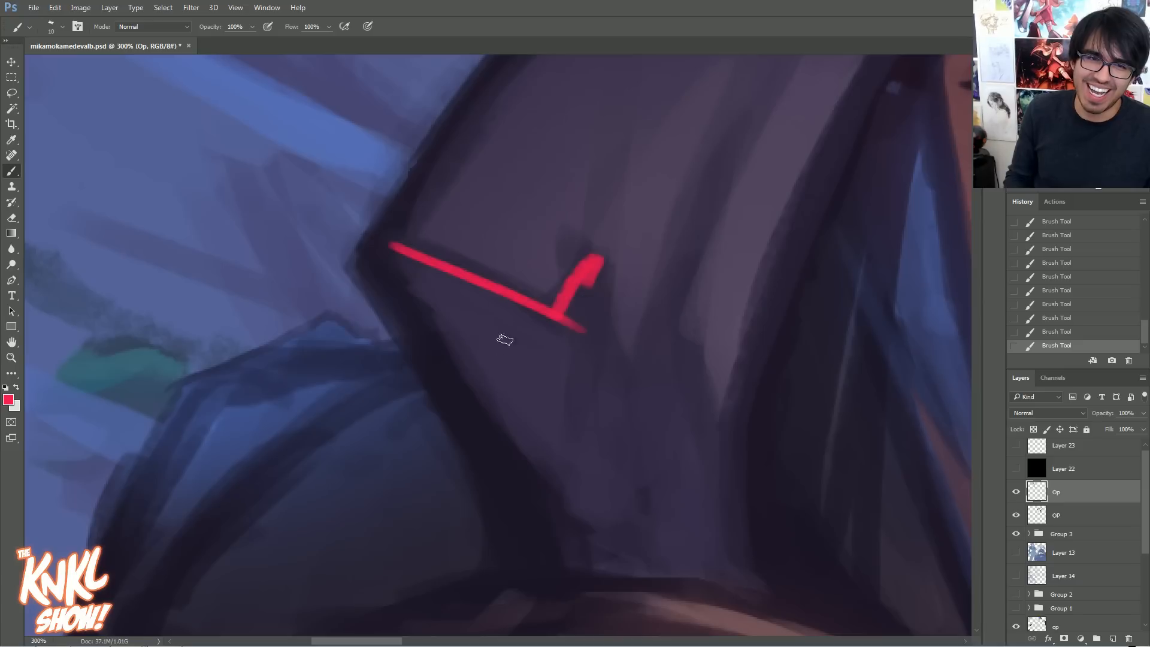
left_click_drag(490, 278, 538, 410)
mouse_move(424, 295)
left_mouse_down()
mouse_move(460, 342)
mouse_move(566, 332)
mouse_move(578, 537)
left_mouse_up()
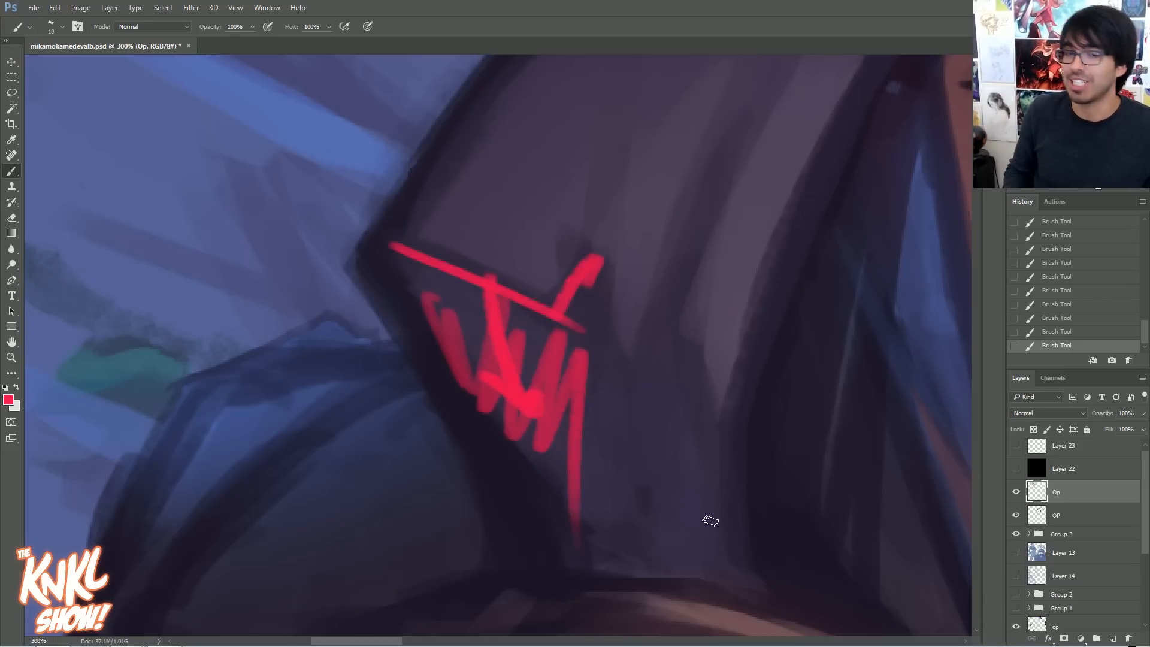
left_click(1053, 317)
left_click(1054, 290)
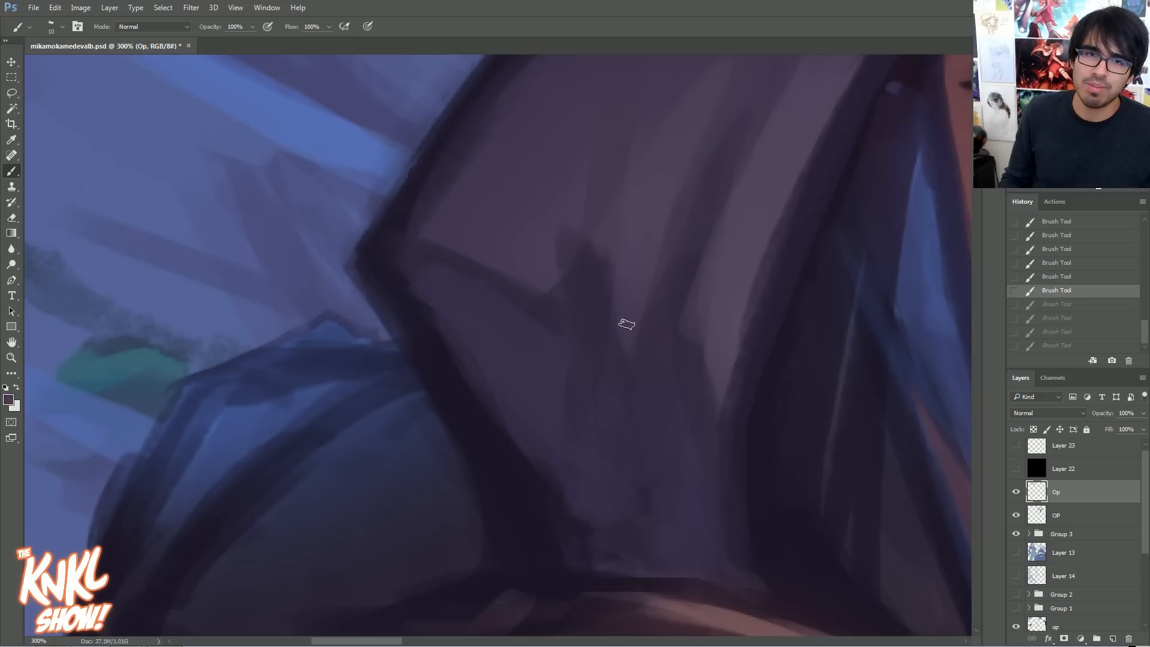
- Rework the dark pointed fold on the side of the hood with sampled purples using a size 10 brush
key("ctrl+z")
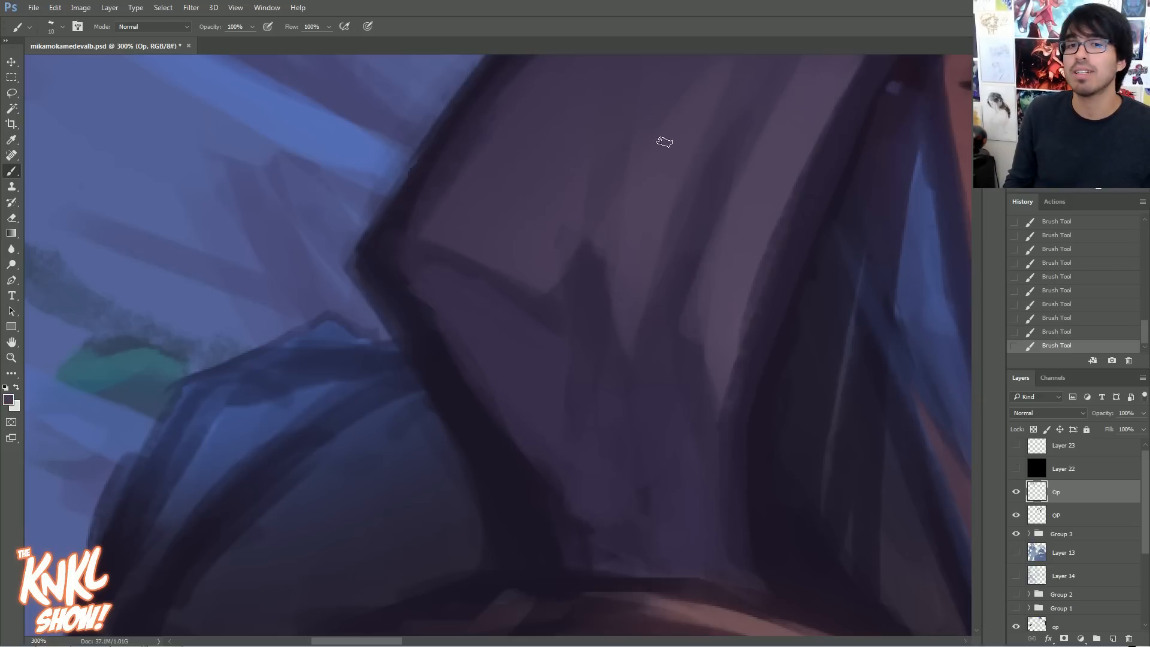
left_click_drag(633, 257, 585, 347)
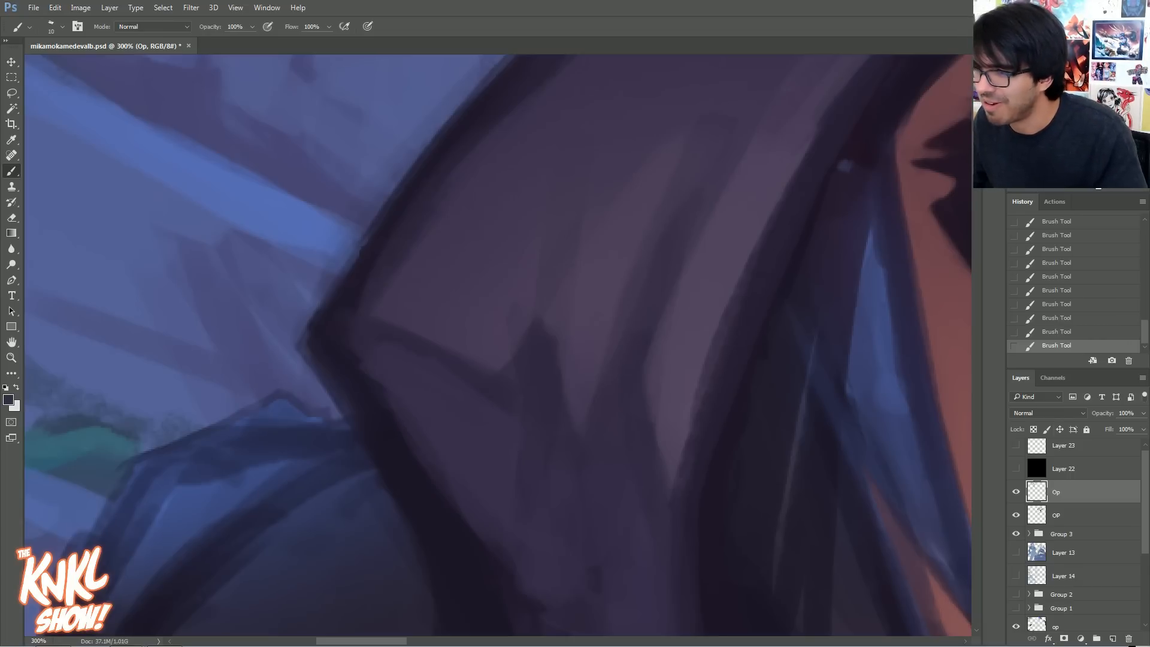
left_click(1050, 187)
left_click(1050, 187)
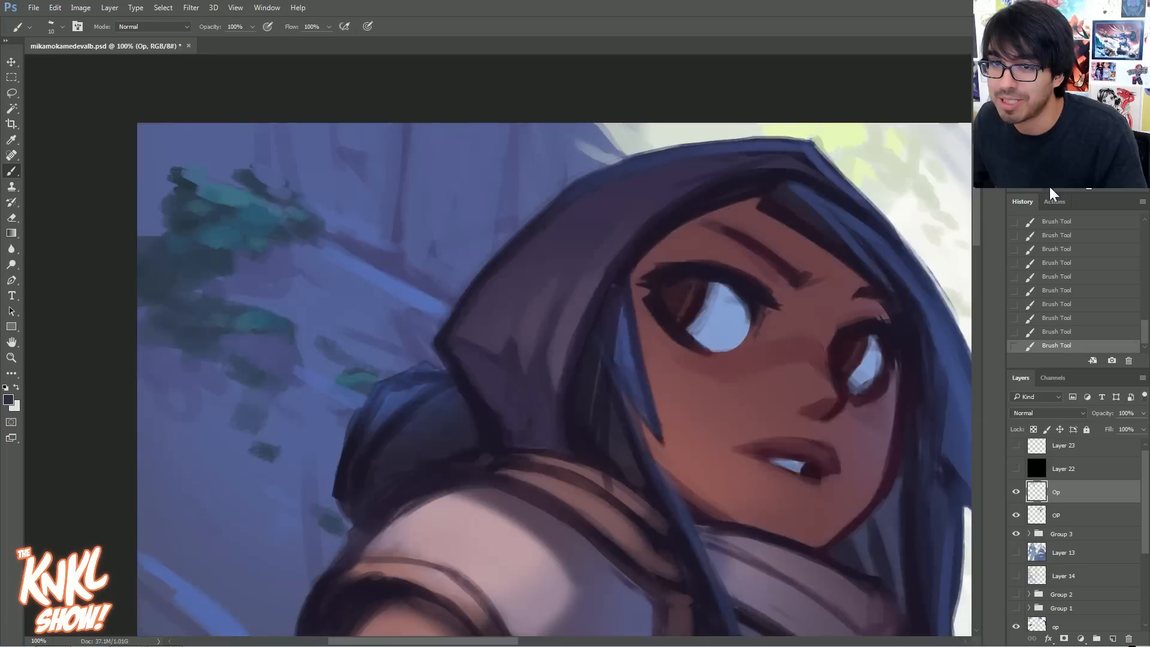
left_click(1050, 187)
left_click_drag(1043, 98, 1070, 108)
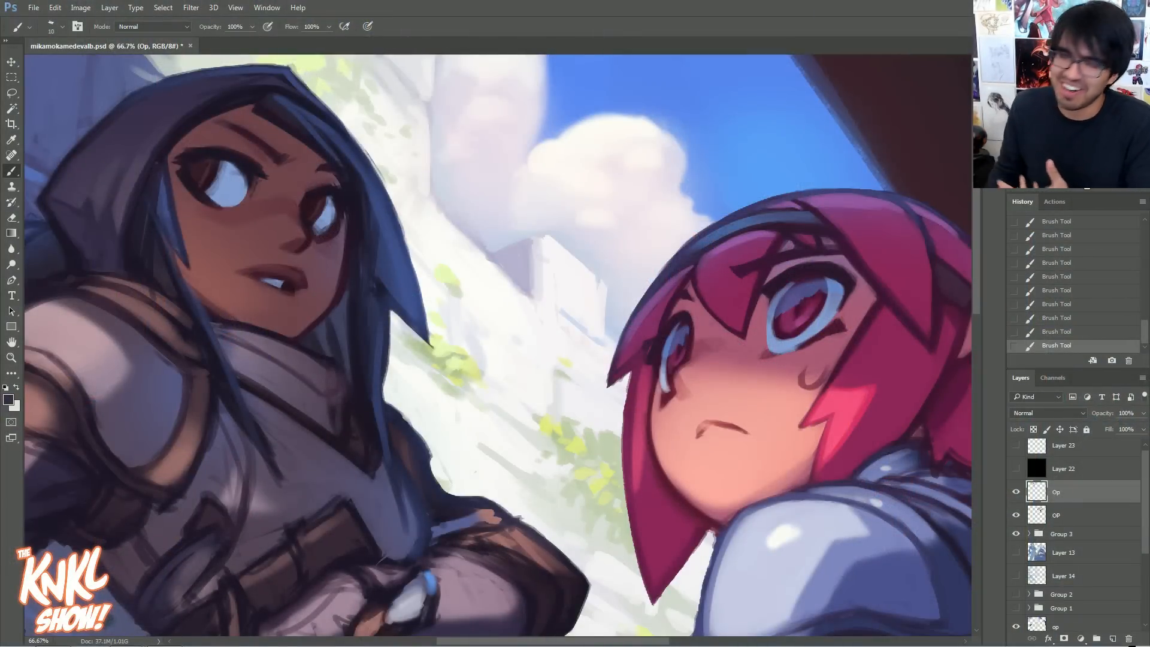
- Darken the inside of the pointed blue hair lock beside the face and sample blue from near its tip
scroll(498, 345, "left", 3)
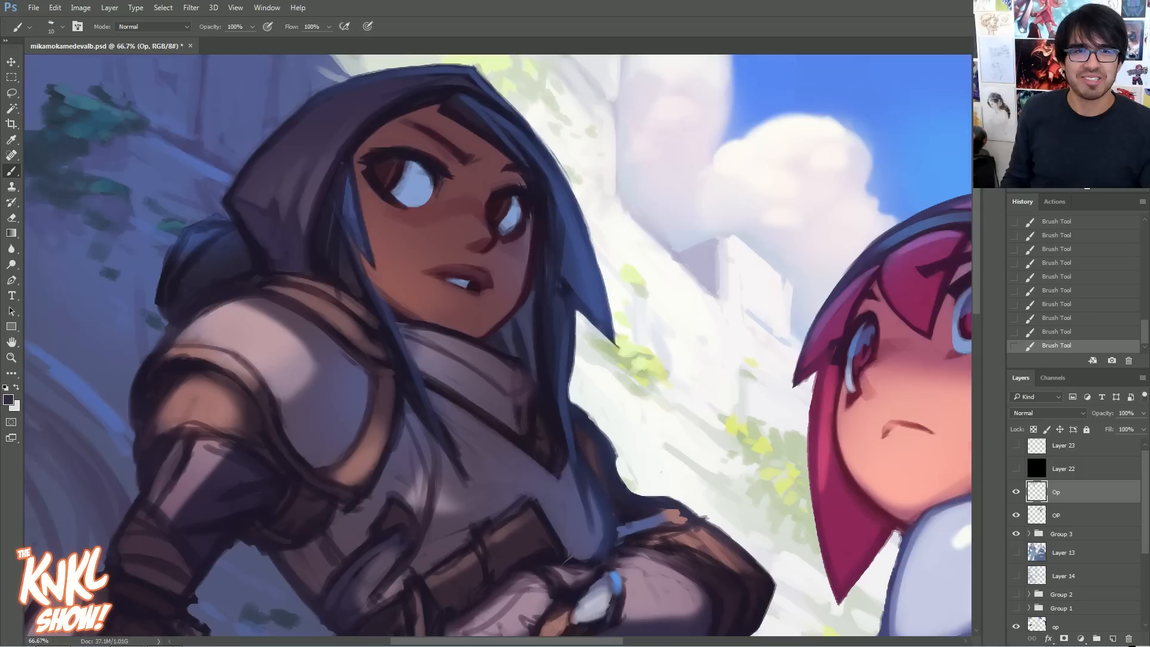
key("bracketright")
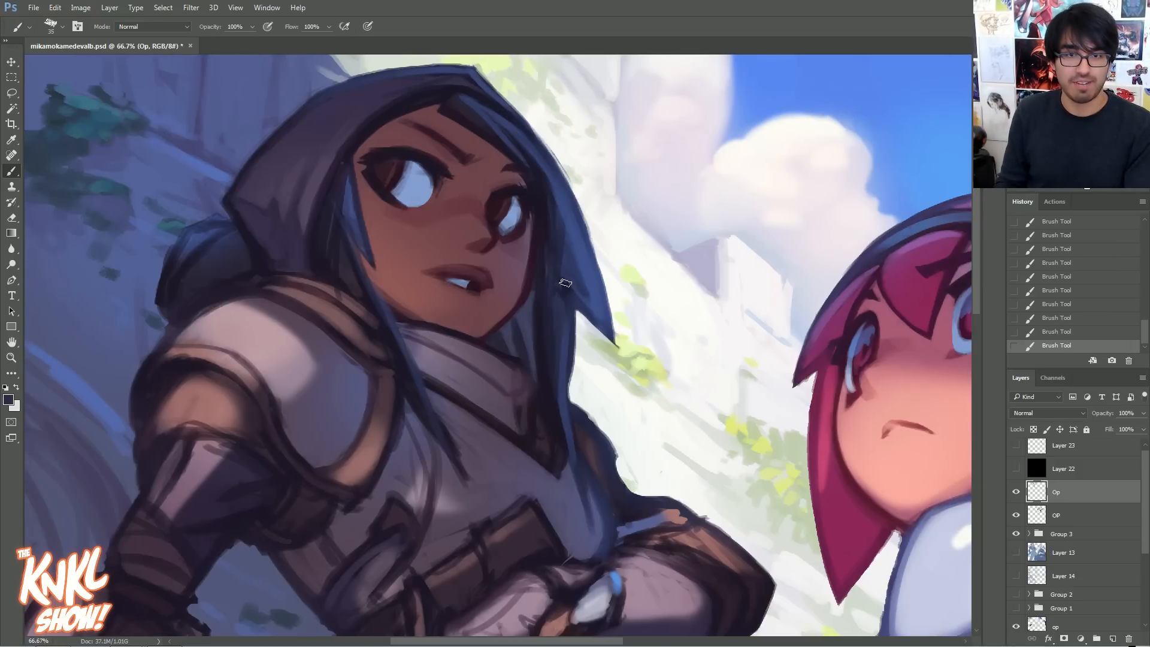
key("bracketleft")
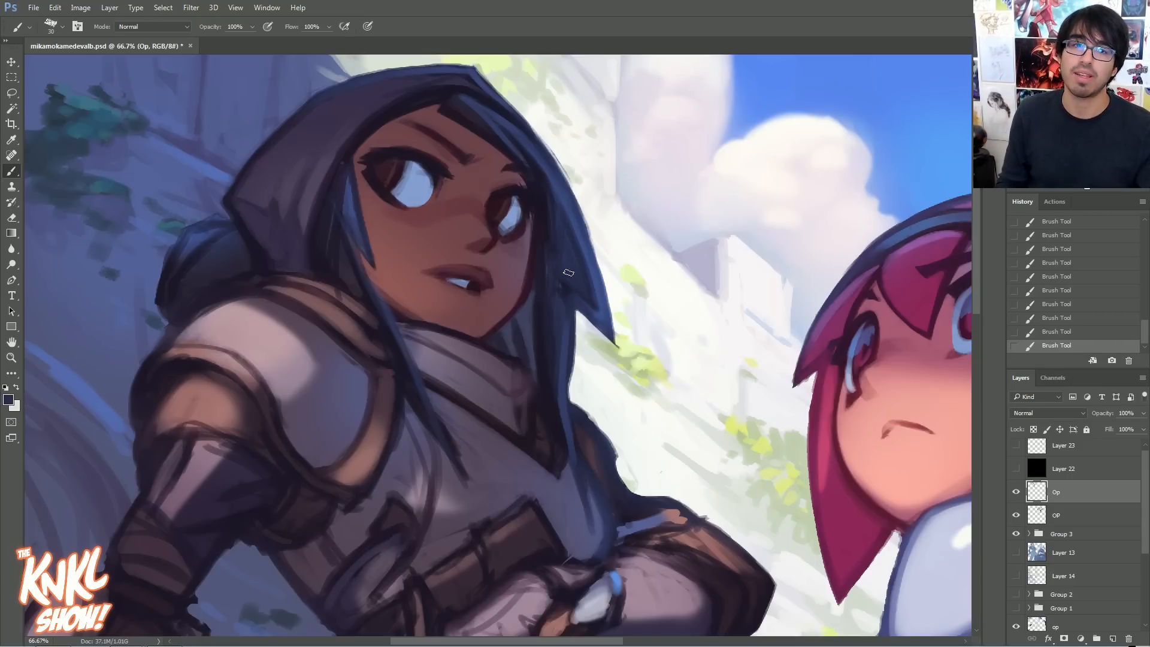
key("ctrl+1")
scroll(688, 354, "up", 2)
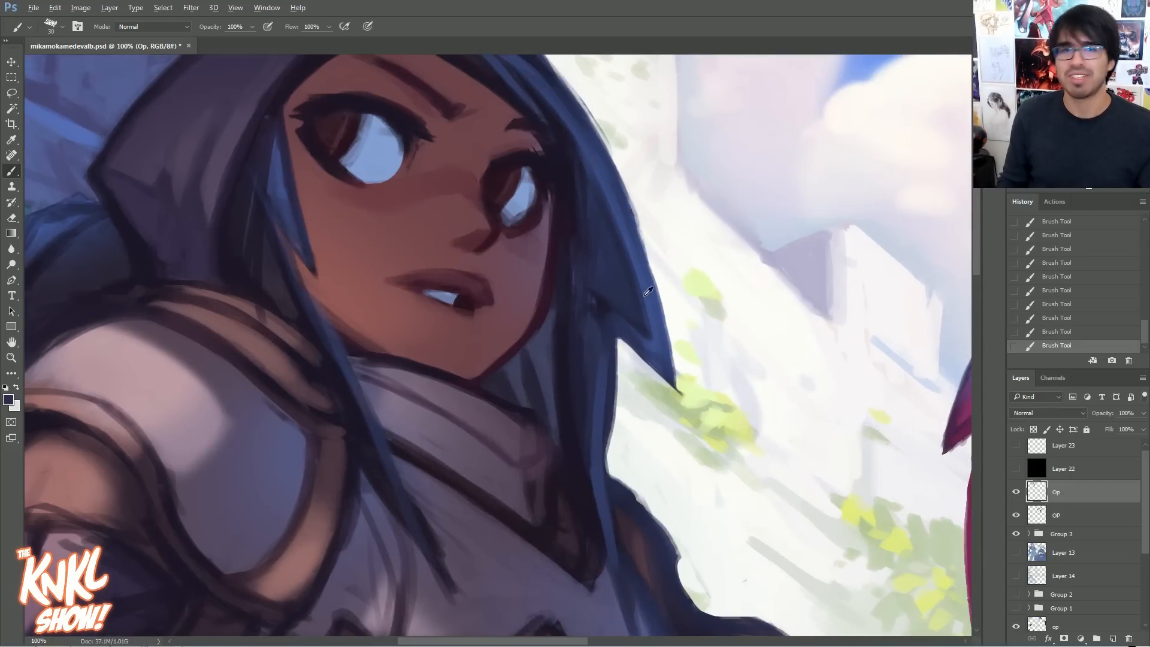
left_click(660, 330, "alt")
key("bracketleft")
key("bracketright")
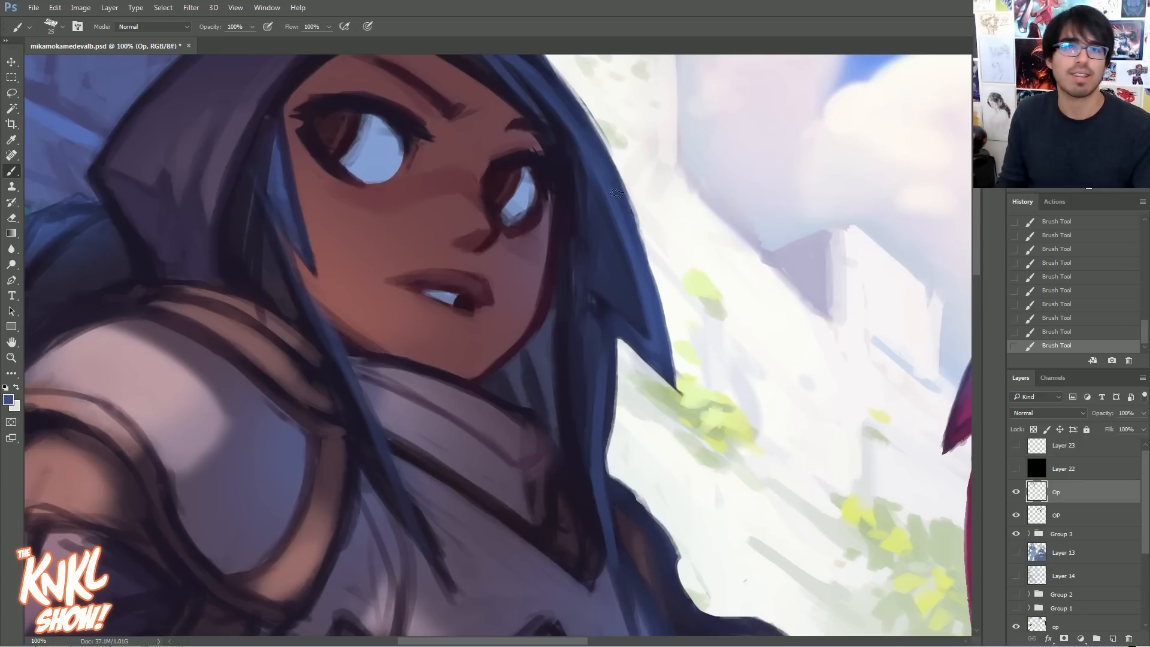
- Undo the last hair strokes and repaint the outer edge of the pointed lock in sampled blue with a size 20 brush
left_click(630, 204, "alt")
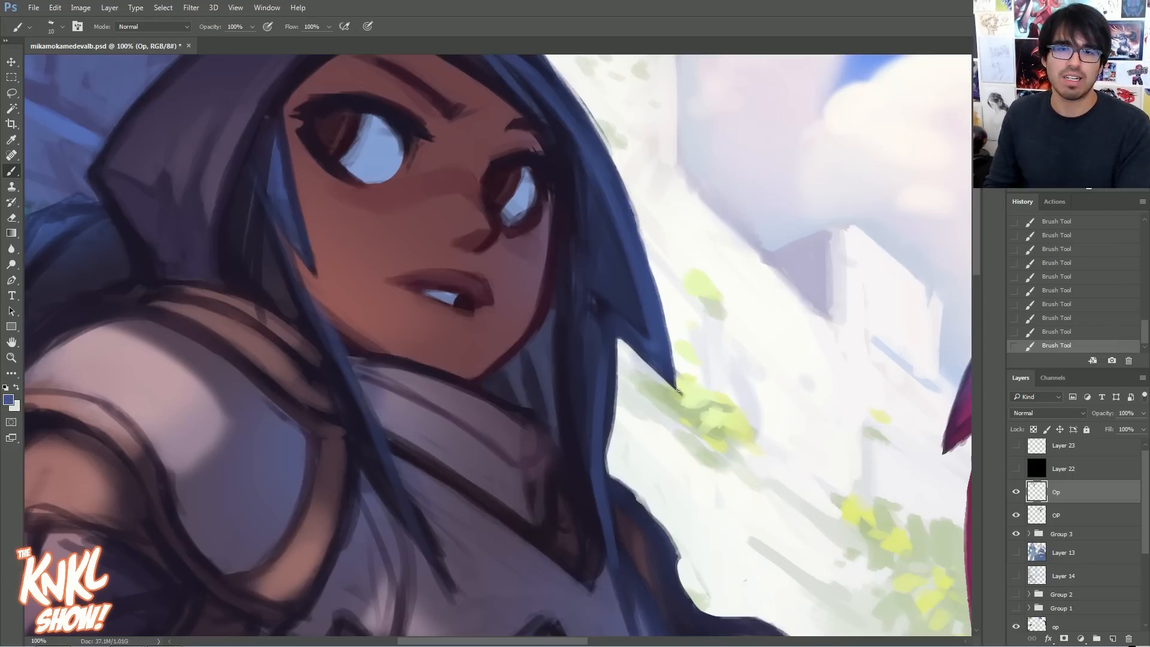
key("ctrl+alt+z")
key("ctrl+alt+z")
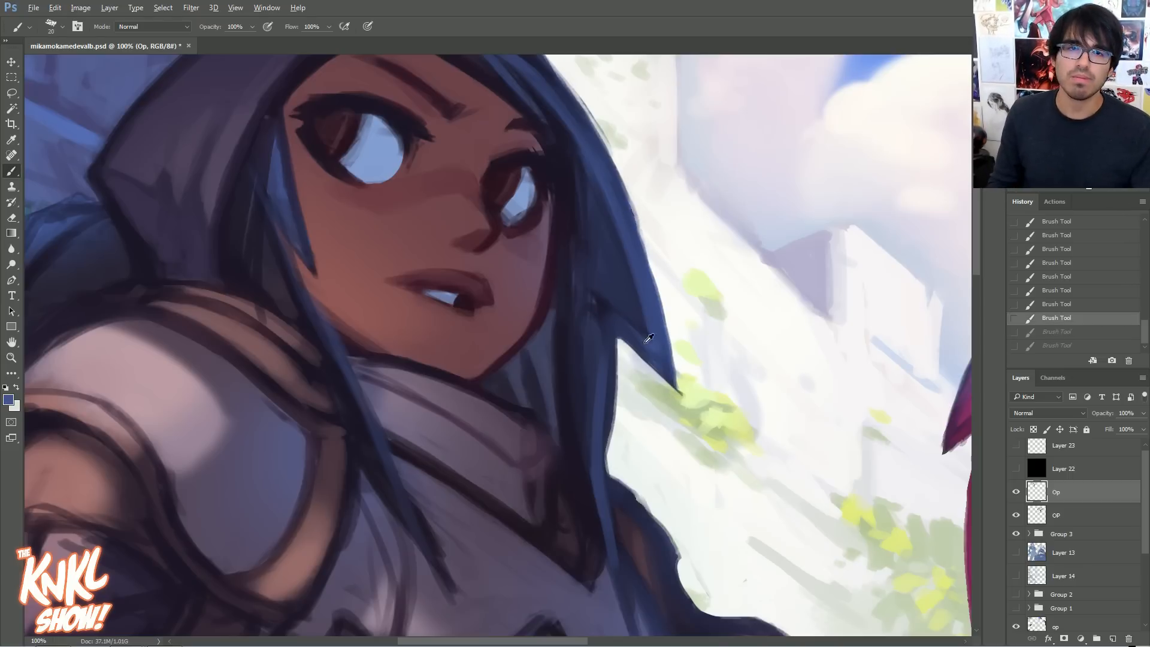
key("bracketleft")
left_click_drag(678, 391, 664, 324)
left_click_drag(651, 281, 620, 178)
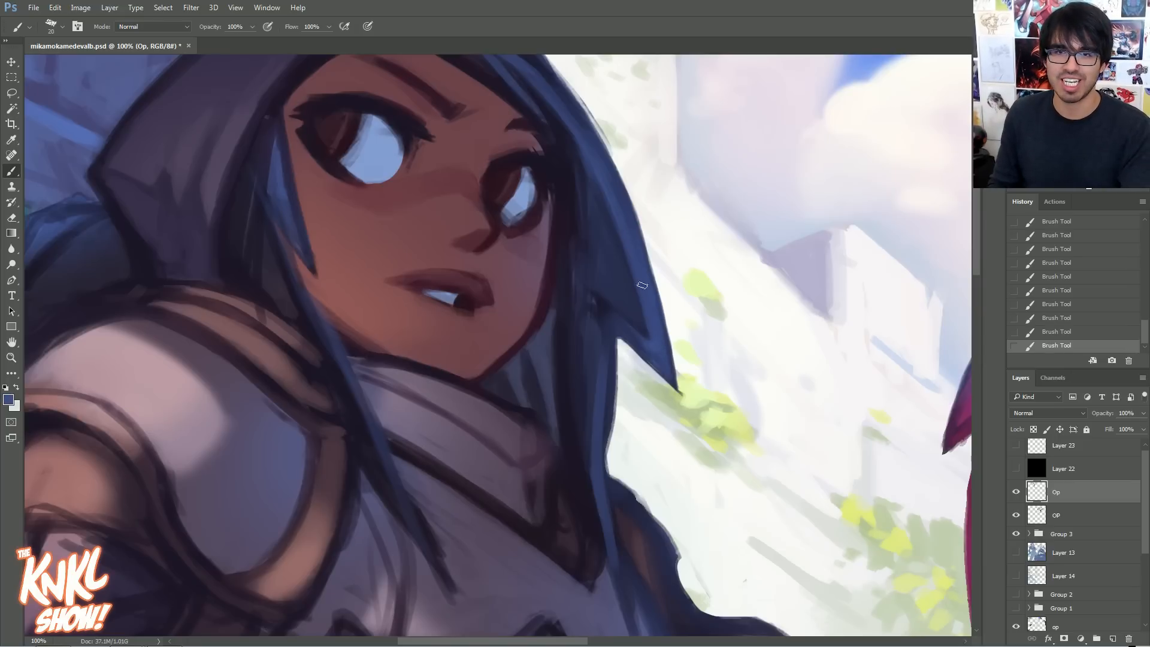
- Paint the dark strands between the cheek and the blue hair lock with sampled dark blues using a size 30 brush
key("]")
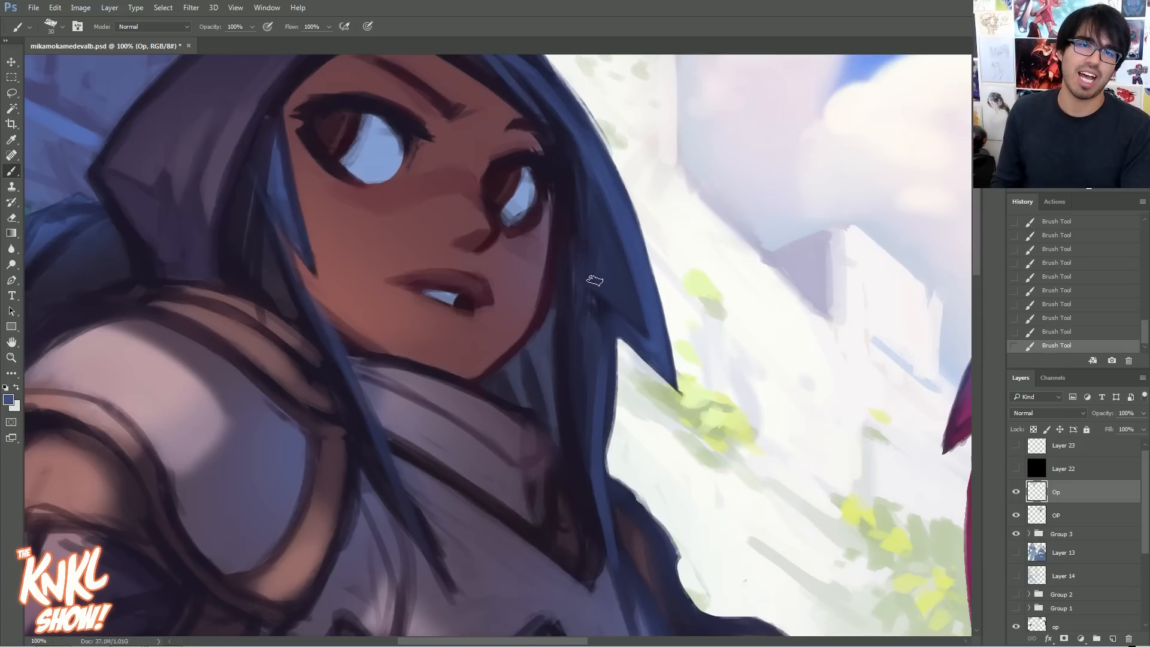
left_click(574, 245, "alt")
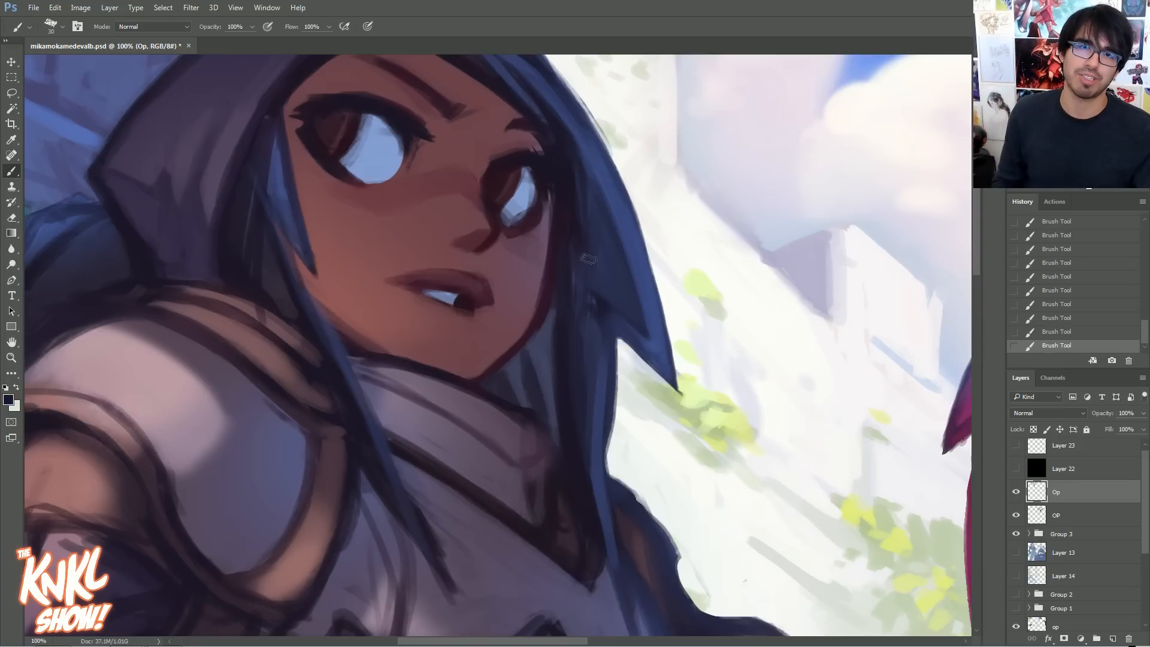
left_click(605, 256, "alt")
left_click_drag(578, 247, 580, 322)
left_click(567, 288, "alt")
left_click_drag(566, 221, 571, 375)
left_click(574, 338, "alt")
left_click_drag(571, 269, 562, 395)
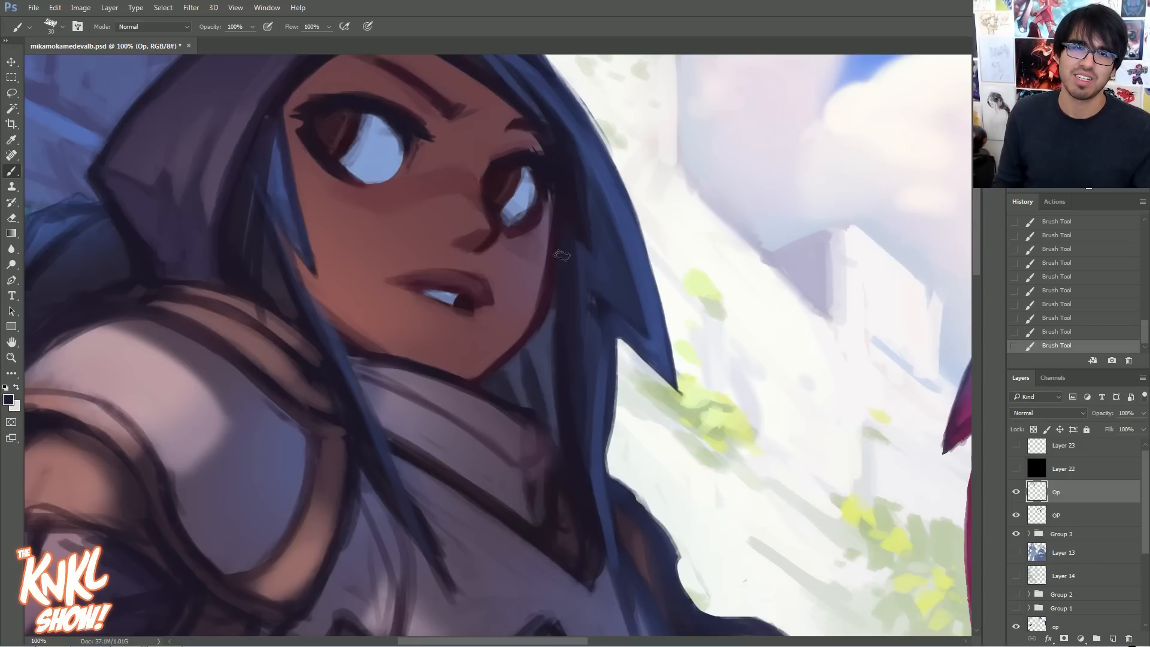
- Toggle the upper Op layer's visibility to compare the hooded character with and without the overpaint
left_click_drag(561, 113, 609, 212)
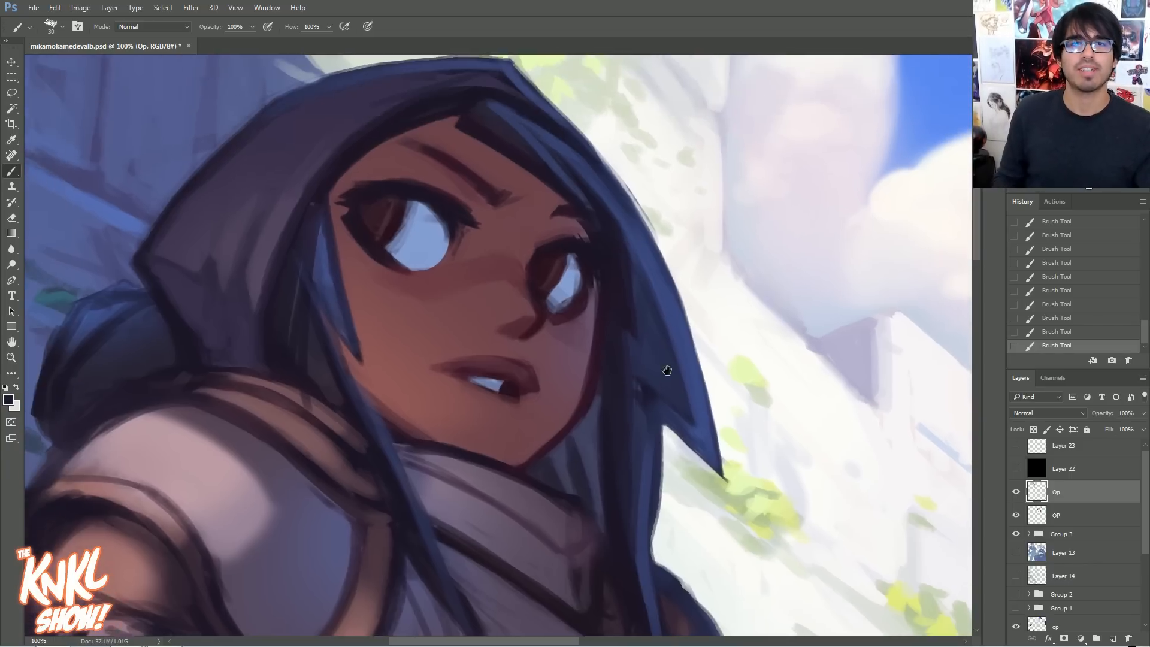
left_click(1019, 494)
left_click(1019, 496)
left_click(1017, 498)
left_click(1018, 497)
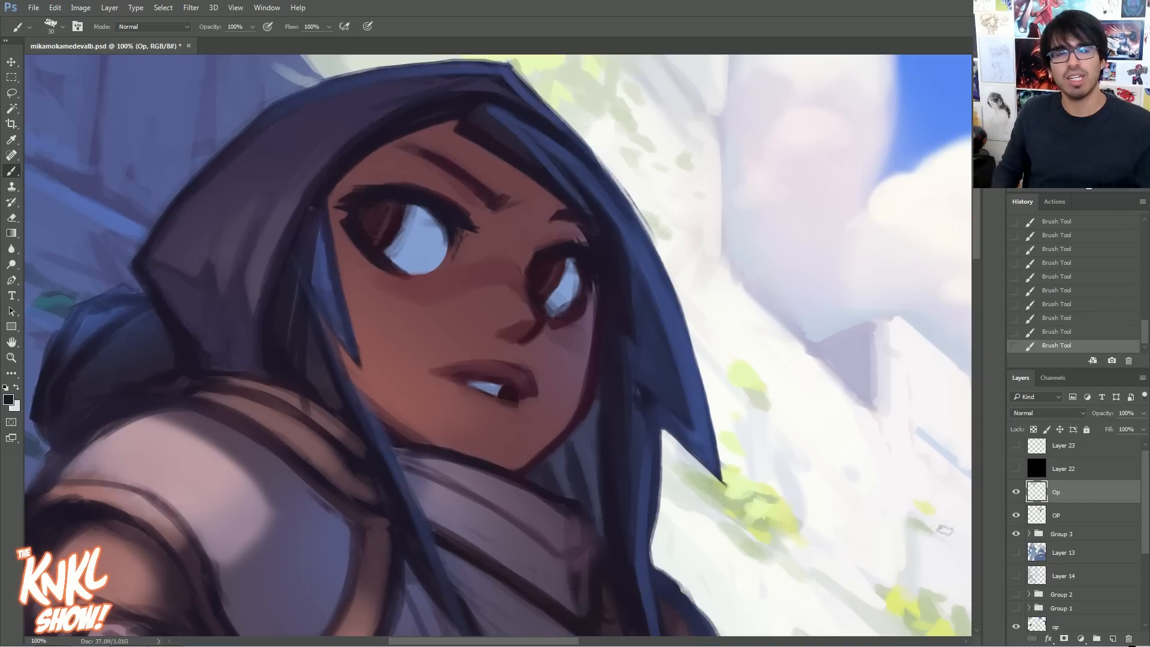
- Clean the iris edge and shade the white of the hooded character's larger eye with sampled blue tones
key("bracketleft")
key("bracketleft")
key("bracketleft")
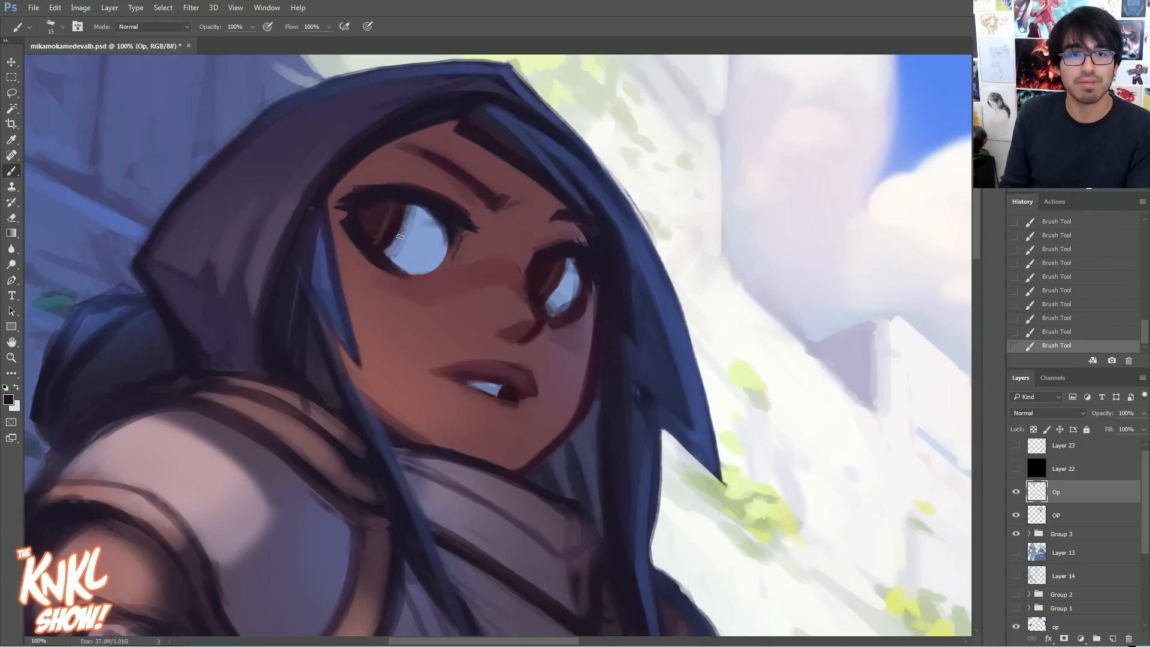
left_click(405, 241, "alt")
mouse_move(404, 241)
left_mouse_down()
mouse_move(408, 214)
mouse_move(440, 230)
mouse_move(430, 257)
mouse_move(423, 234)
left_mouse_up()
left_click(416, 205, "alt")
key("bracketright")
left_click(429, 224, "alt")
left_click(423, 231, "alt")
left_click(424, 219, "alt")
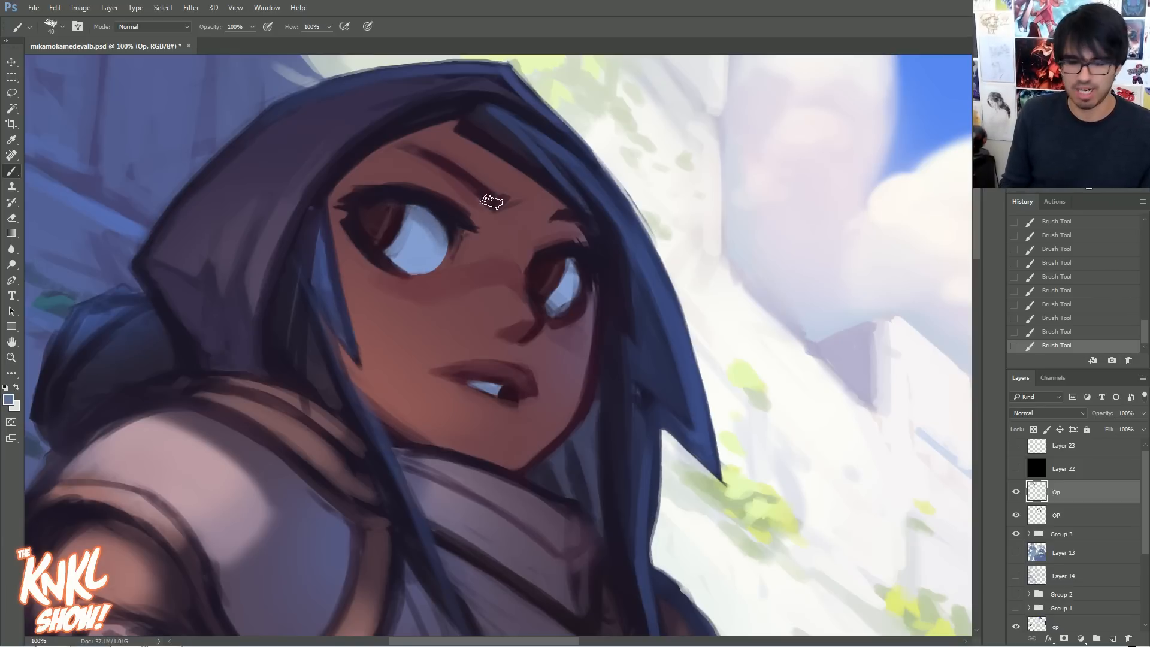
- Shade the white of the hooded character's smaller far eye with the muted blue using a size 20 brush
key("bracketleft")
key("bracketleft")
key("bracketleft")
key("bracketleft")
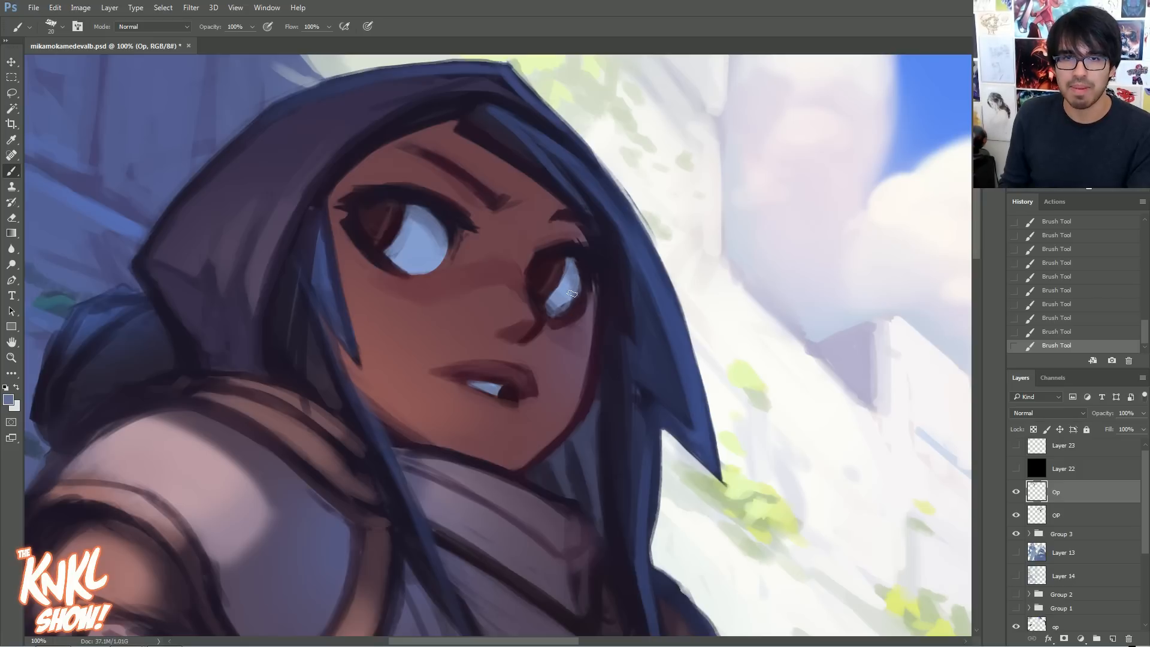
key("bracketright")
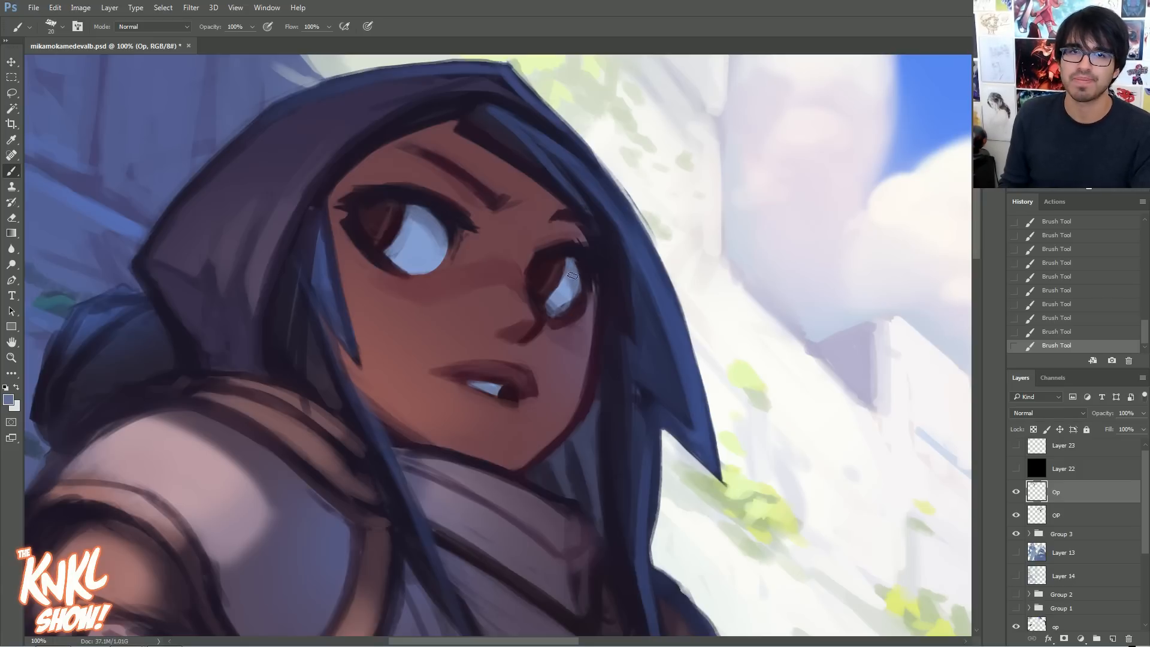
scroll(570, 288, "down", 1)
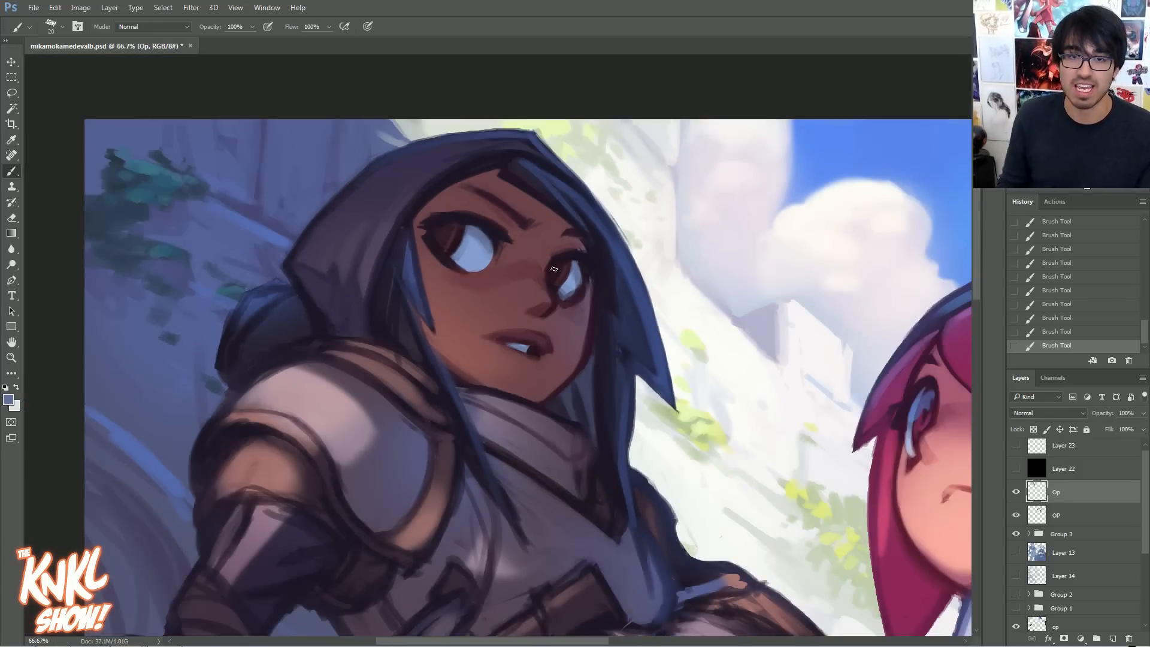
key("ctrl+plus")
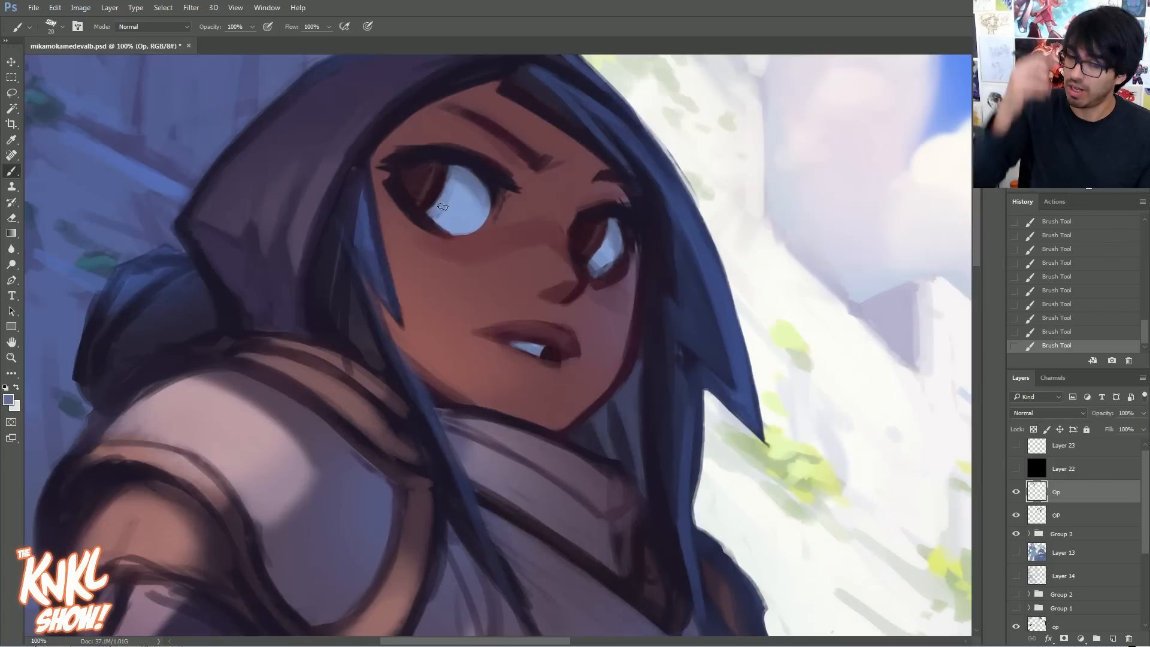
- Inspect the muted blue used for the eye whites in the Color Picker and cancel the dialog
left_click_drag(430, 286, 442, 367)
left_click(9, 401)
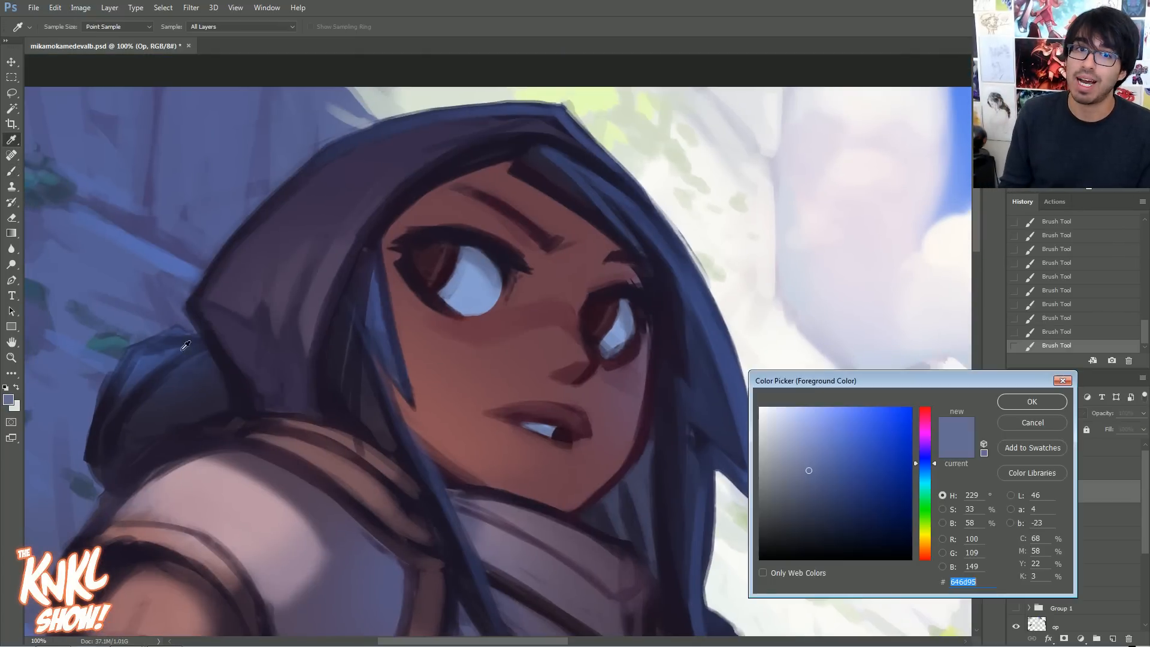
left_click(525, 286)
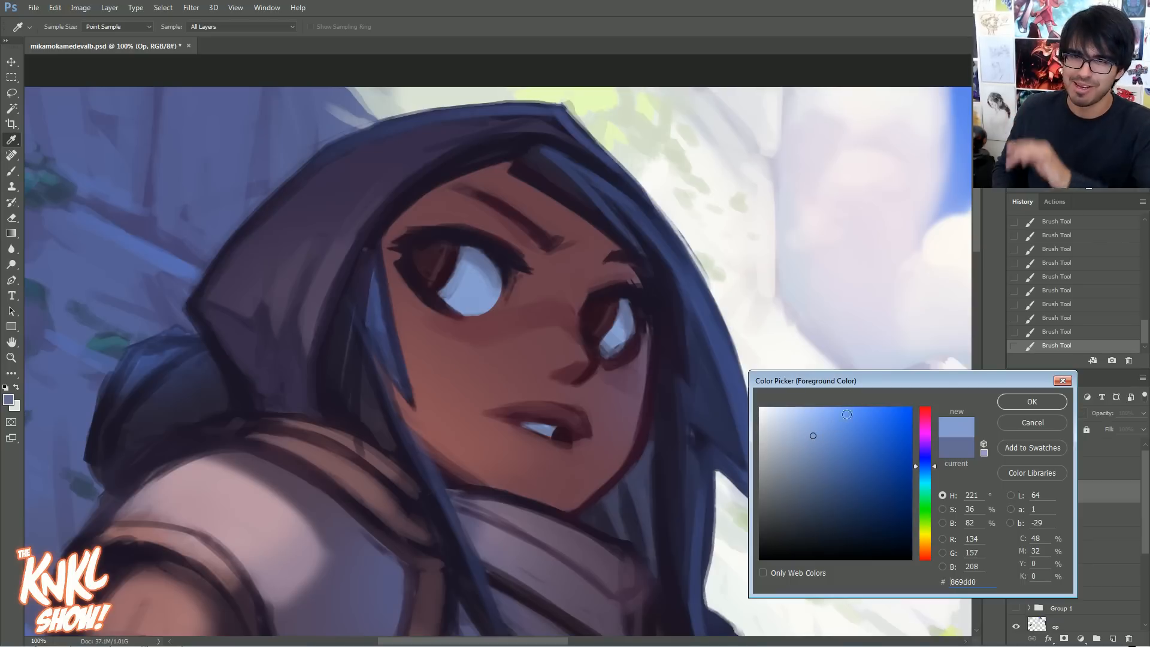
left_click(1032, 422)
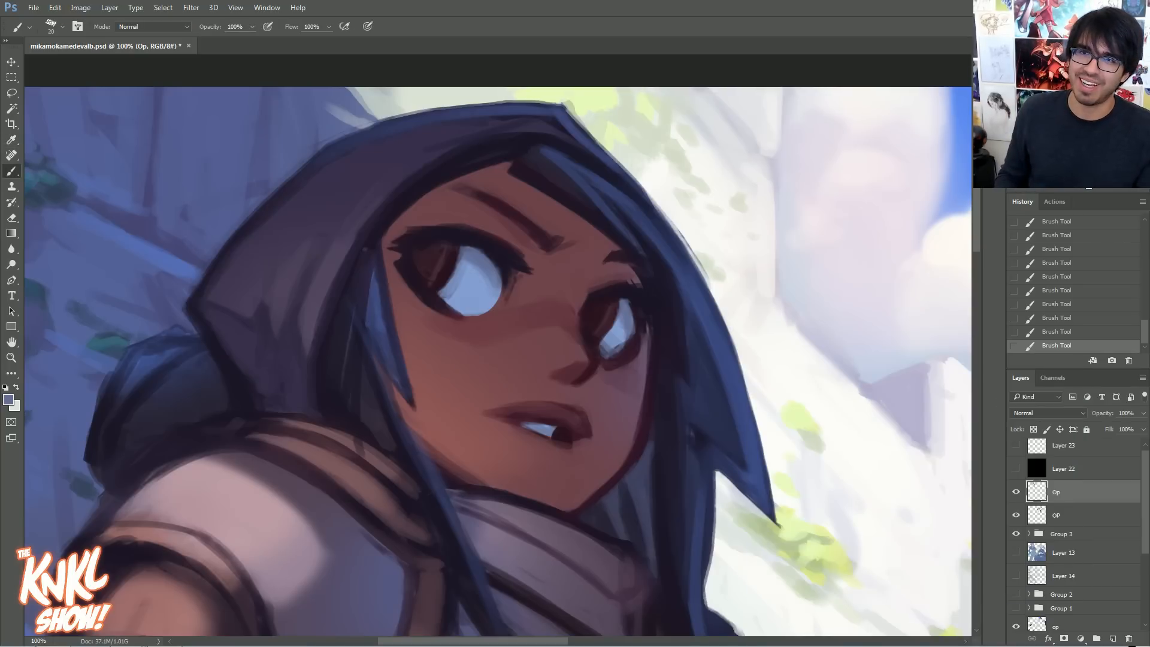
- Review both characters at reduced zoom, then return to a close view of the hooded character's face
key("ctrl+minus")
key("ctrl+minus")
left_click_drag(262, 619, 88, 362)
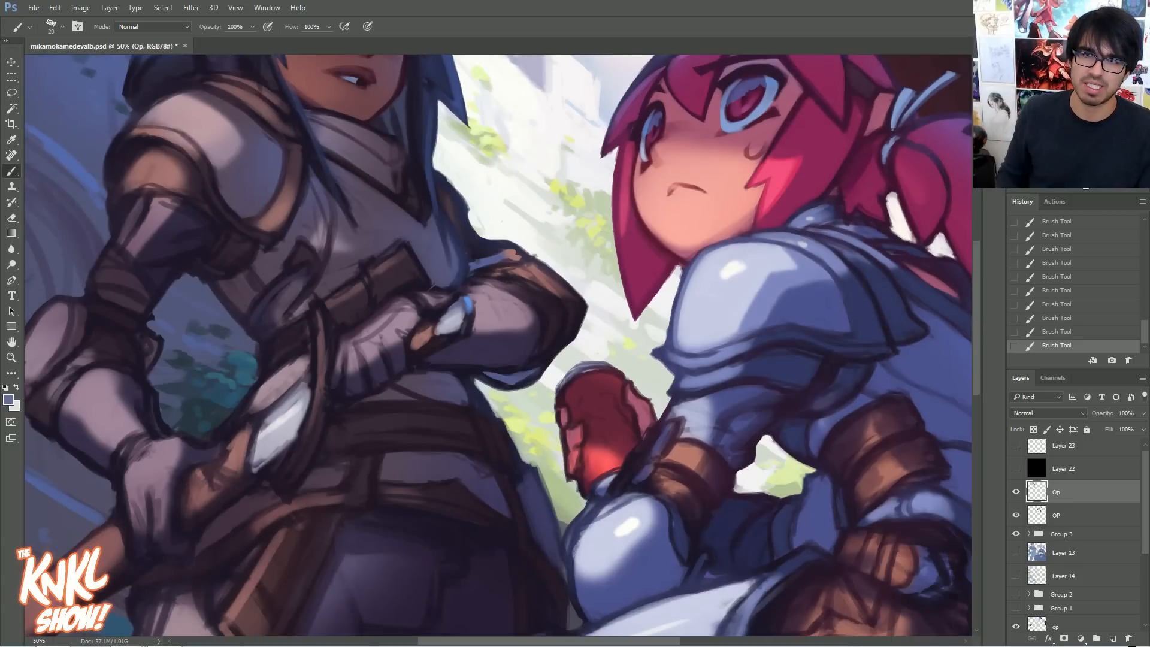
left_click_drag(384, 180, 325, 325)
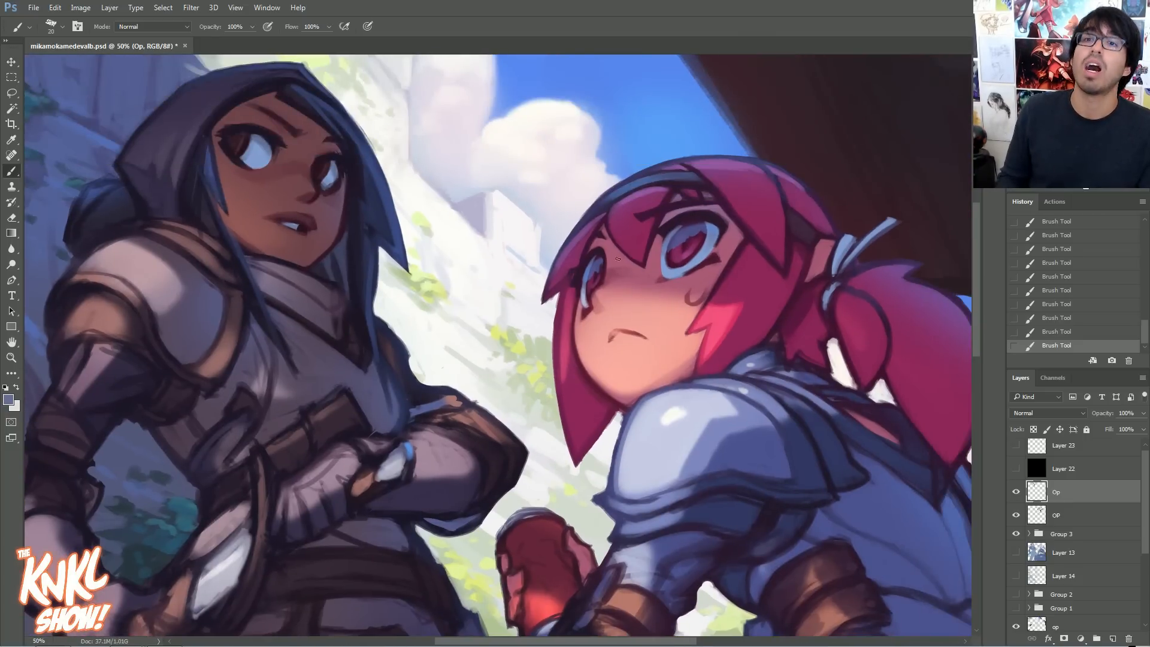
scroll(498, 345, "left", 1)
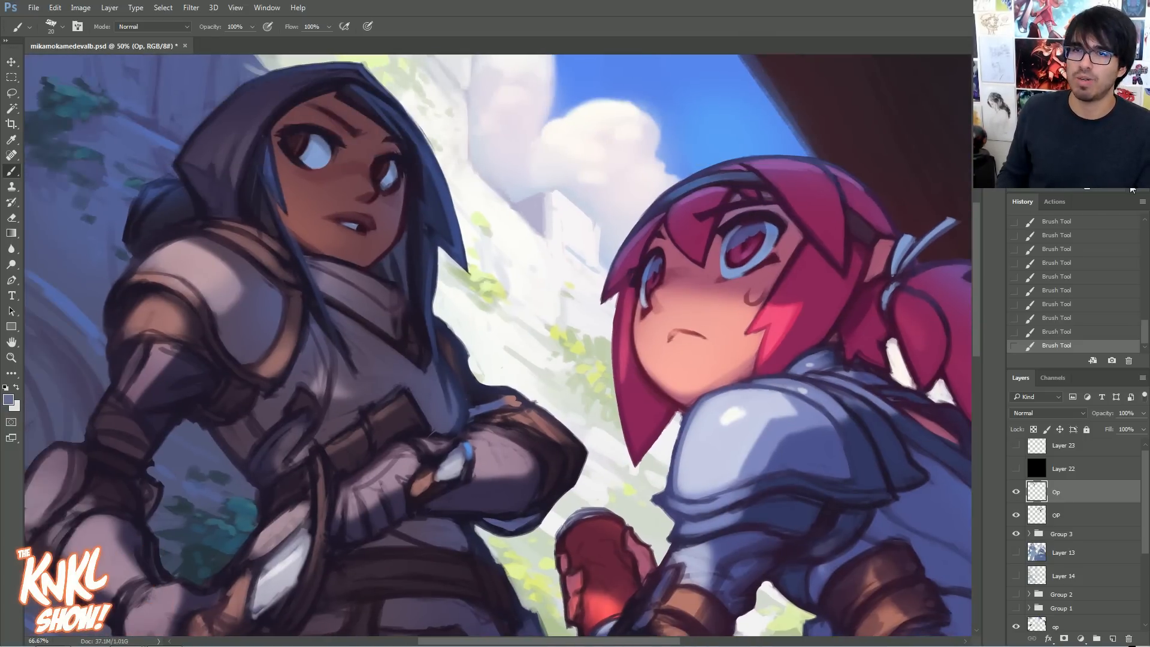
key("ctrl+plus")
key("ctrl+plus")
left_click_drag(431, 275, 786, 557)
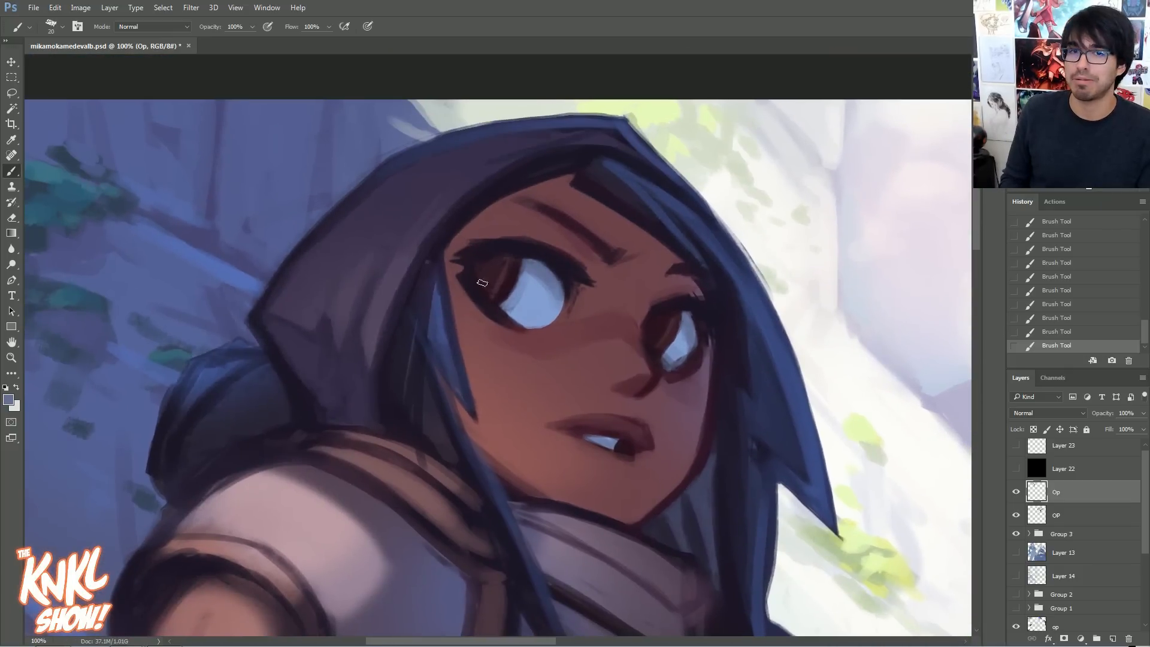
- Sample the hooded character's cheek tone in the Color Picker, try a more purple hue, and cancel the dialog
left_click(9, 399)
left_click(571, 378)
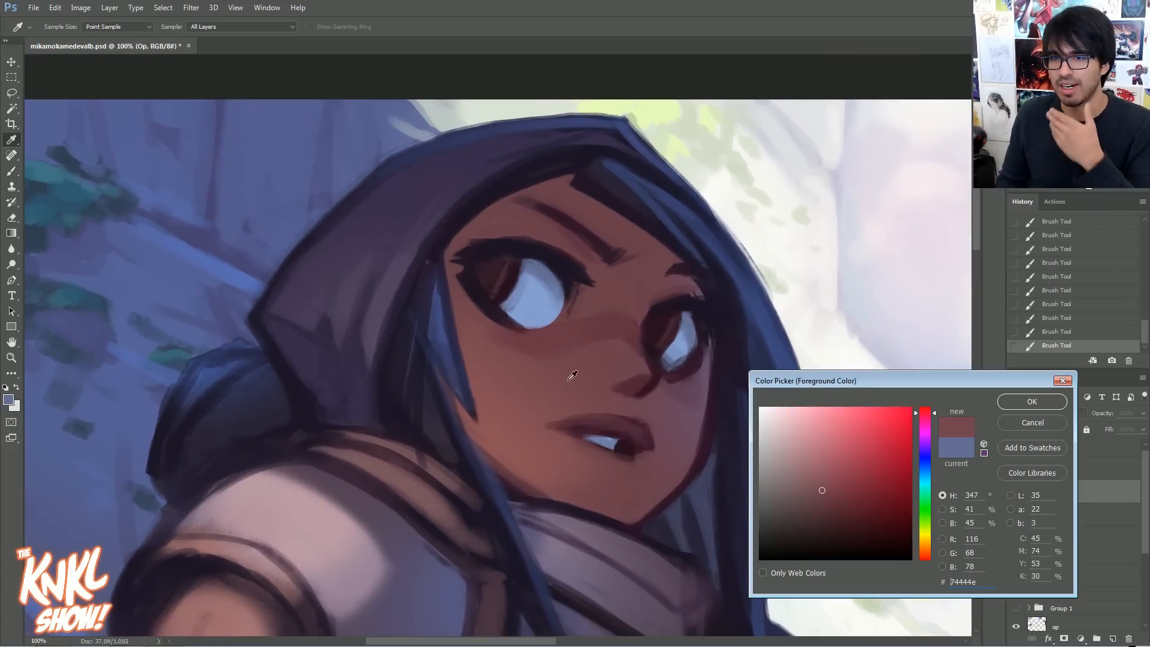
left_click_drag(934, 410, 936, 417)
left_click(817, 490)
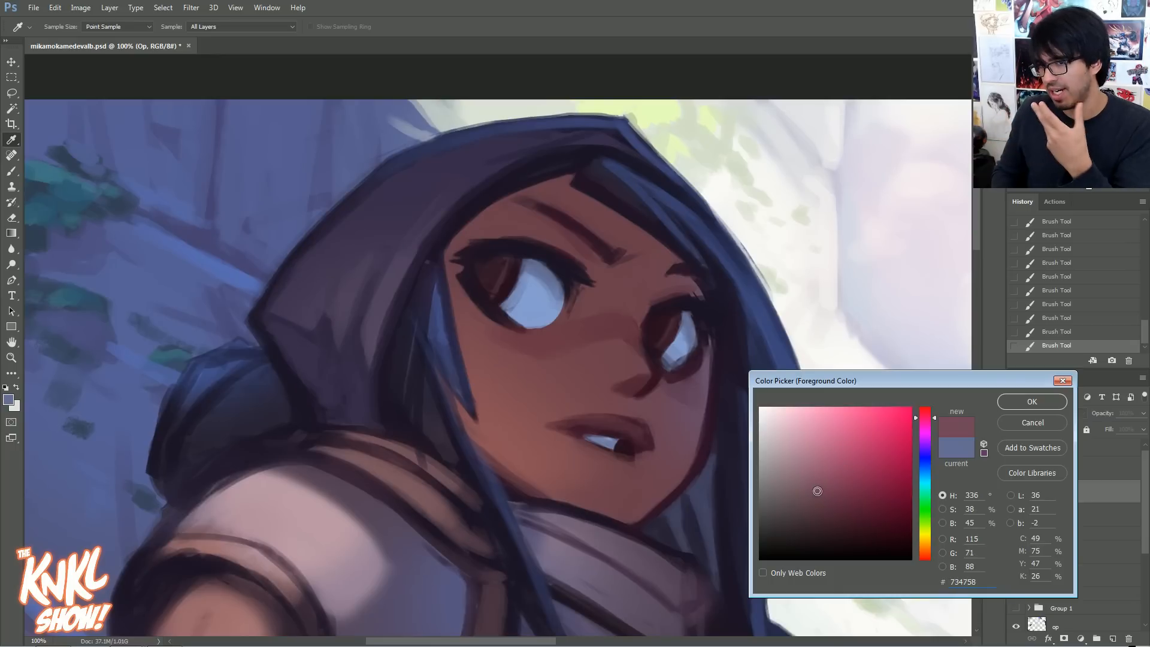
left_click(1021, 425)
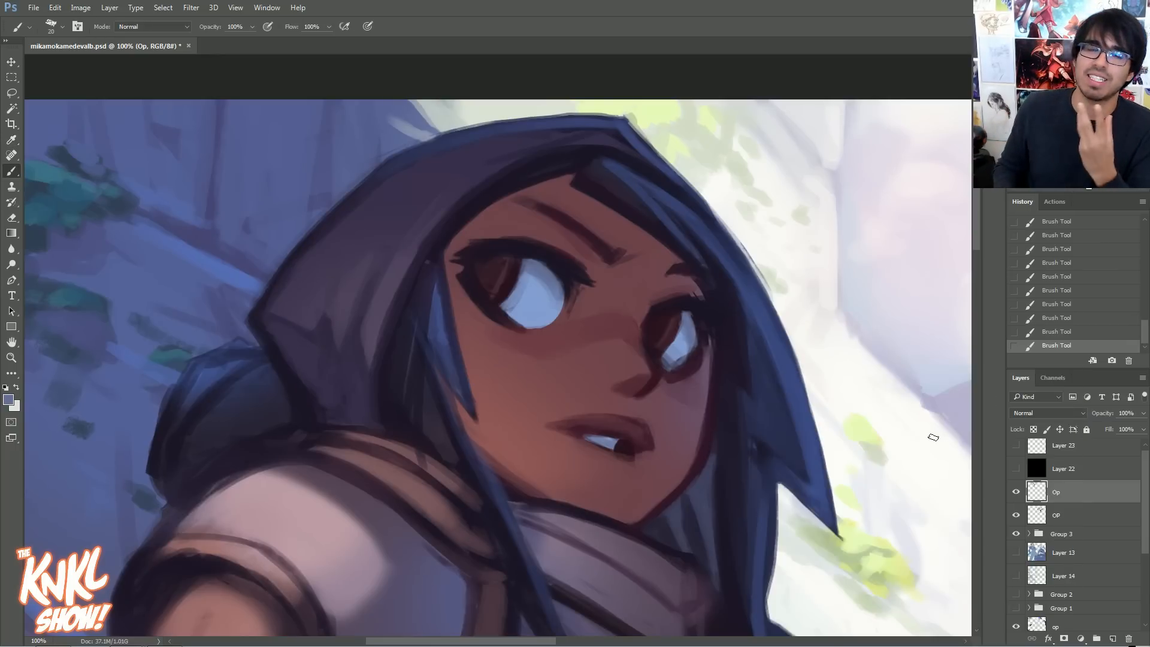
- Repaint the short blue hair strand beside the hooded character's face with sampled dark and blue tones using a size 20 brush
left_click(431, 358, "alt")
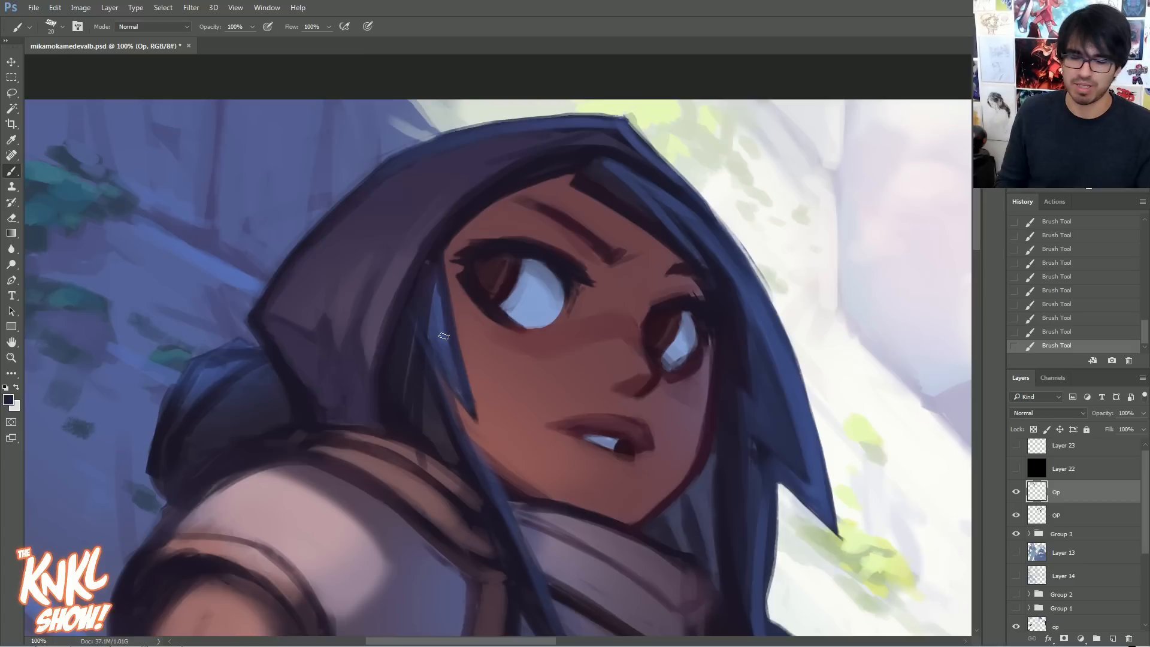
key("bracketright")
key("bracketright")
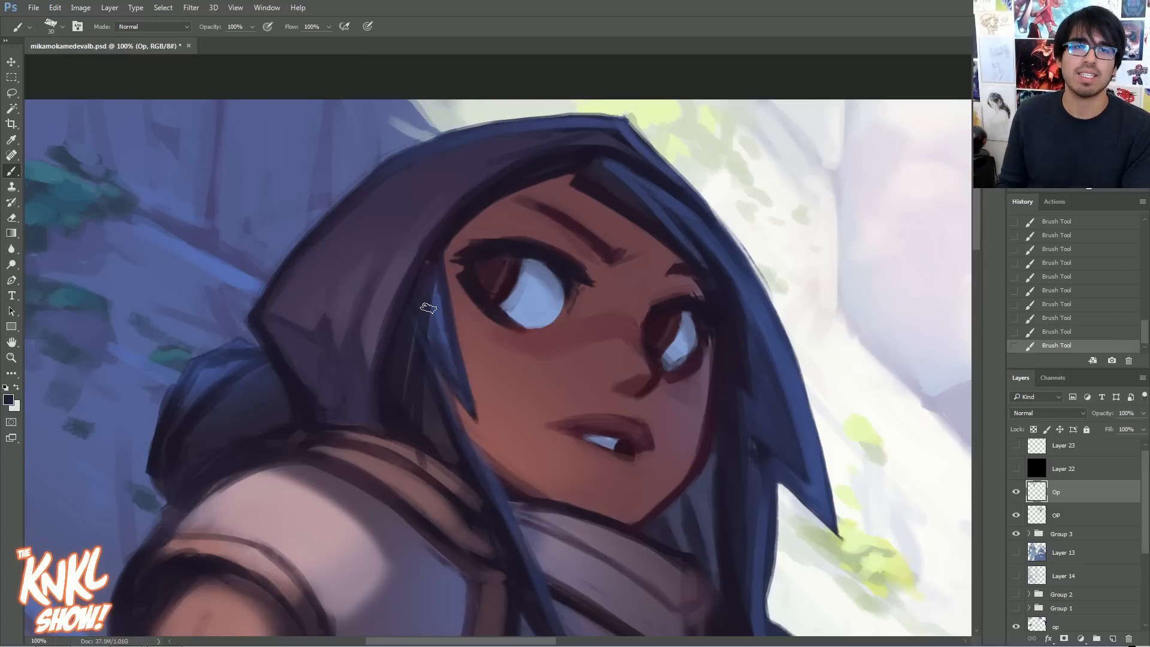
key("bracketleft")
key("bracketleft")
left_click(444, 315, "alt")
left_click_drag(451, 353, 436, 273)
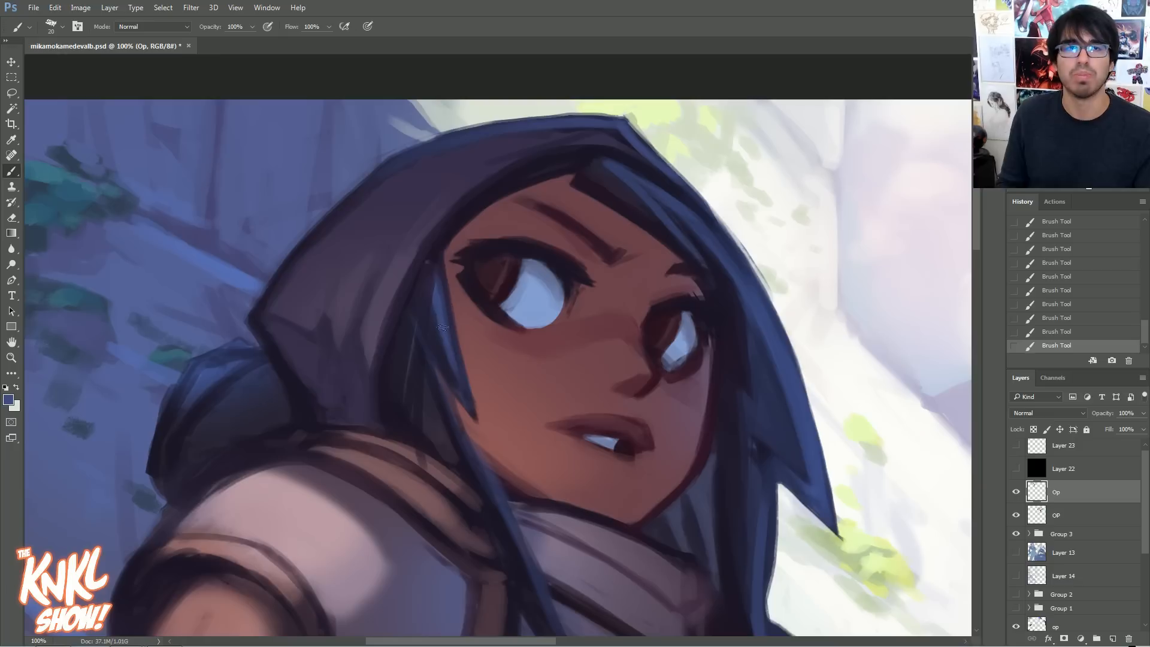
- Refine the long hair strand running along the jaw and down over the collar with sampled tones
left_click(510, 489, "alt")
left_click_drag(505, 489, 461, 424)
left_click(502, 491, "alt")
left_click_drag(491, 473, 465, 421)
left_click_drag(479, 459, 445, 386)
left_click(450, 345, "alt")
- Clean up the dark shadow area between the hair strand and the brown collar with sampled dark tones
left_click(478, 482, "alt")
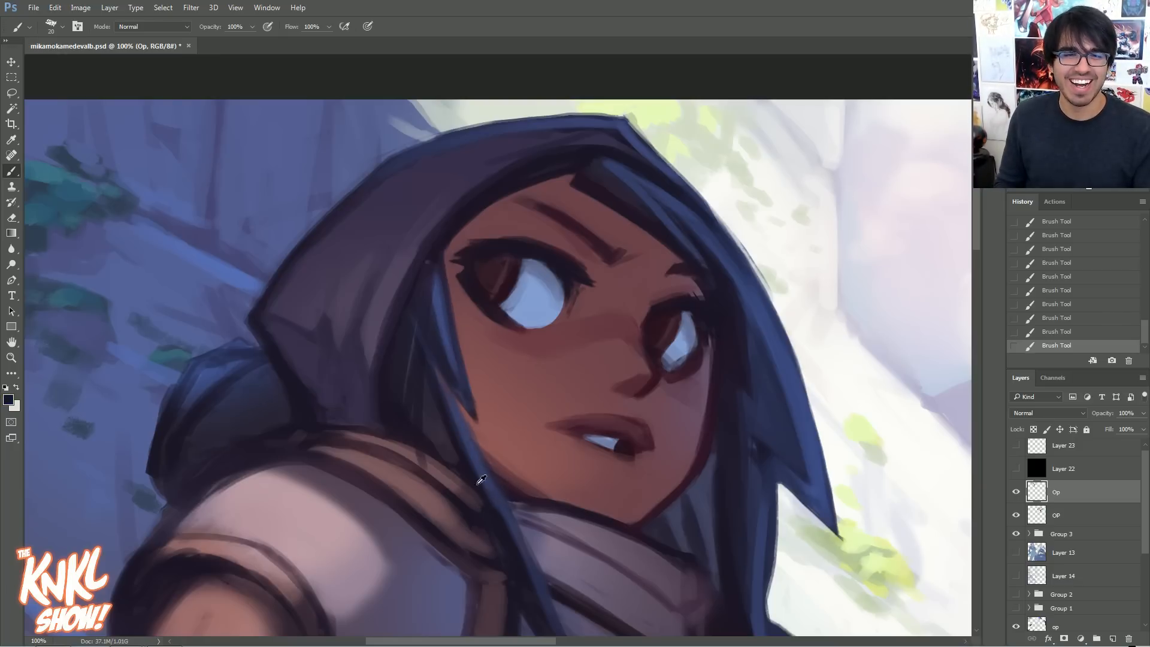
left_click(452, 443, "alt")
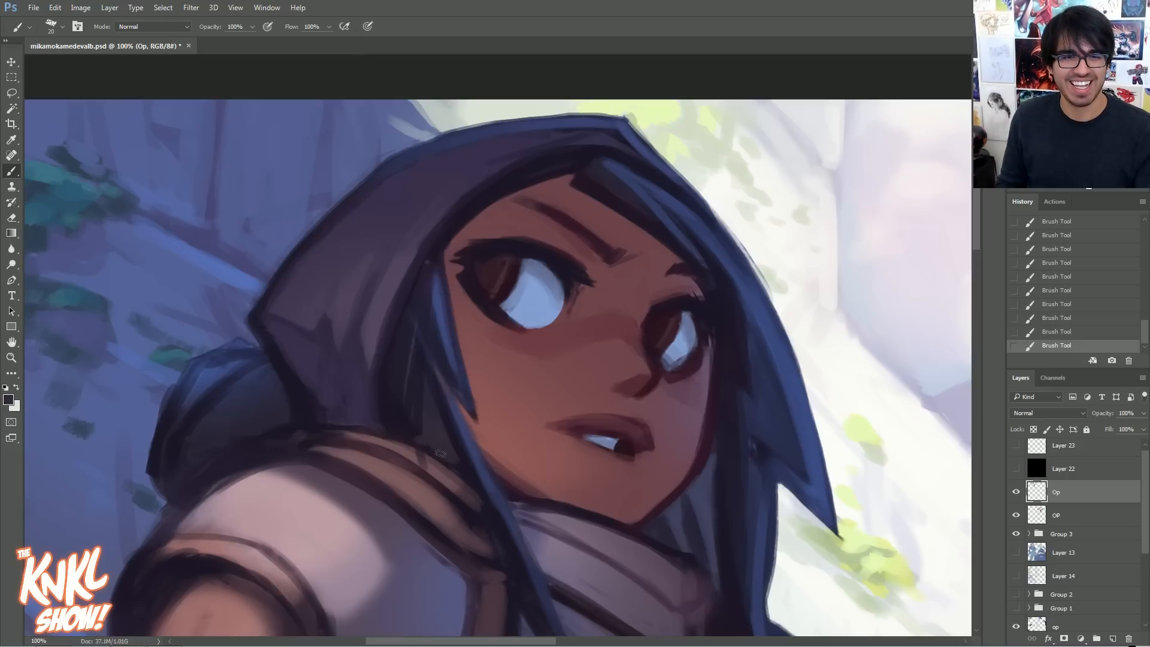
left_click(470, 485, "alt")
left_click_drag(454, 454, 444, 429)
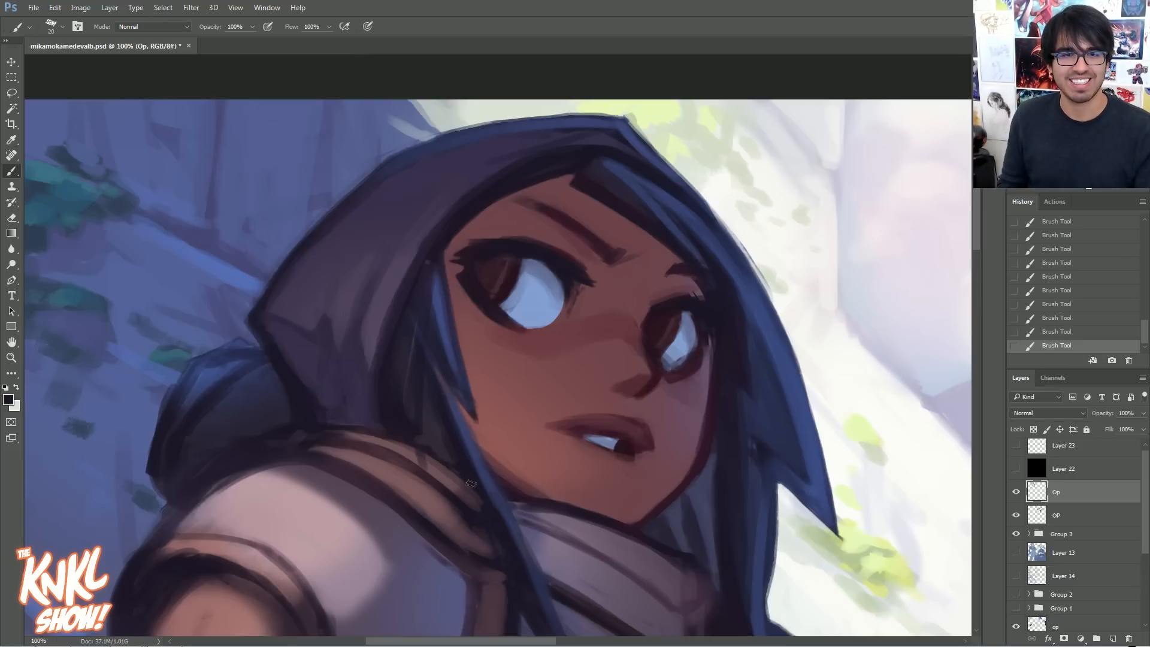
- Sharpen the dark line where the hood and hair meet the brown collar using a small brush and a sampled dark tone
left_click_drag(471, 507, 455, 365)
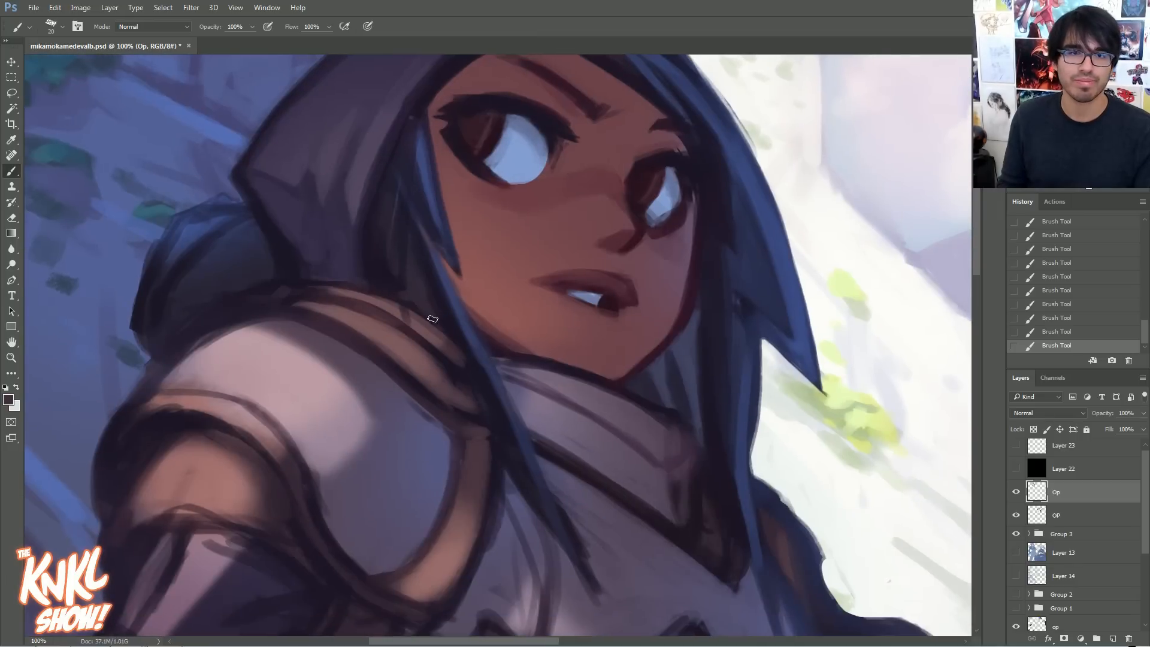
key("bracketleft")
key("bracketleft")
left_click(449, 350, "alt")
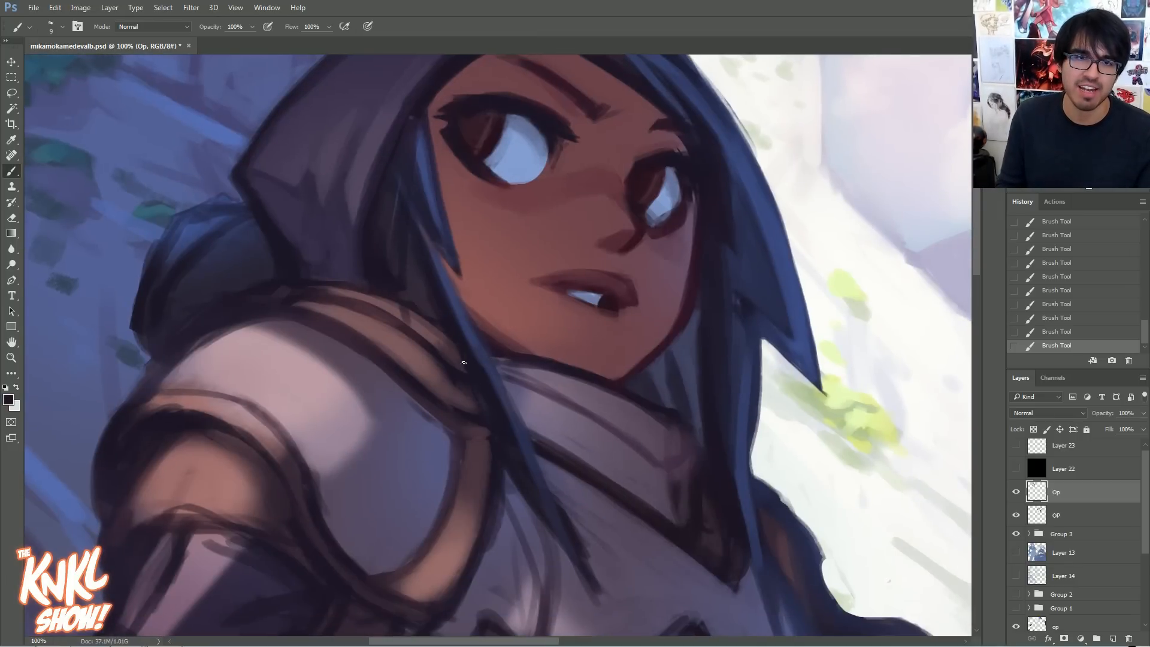
key("bracketright")
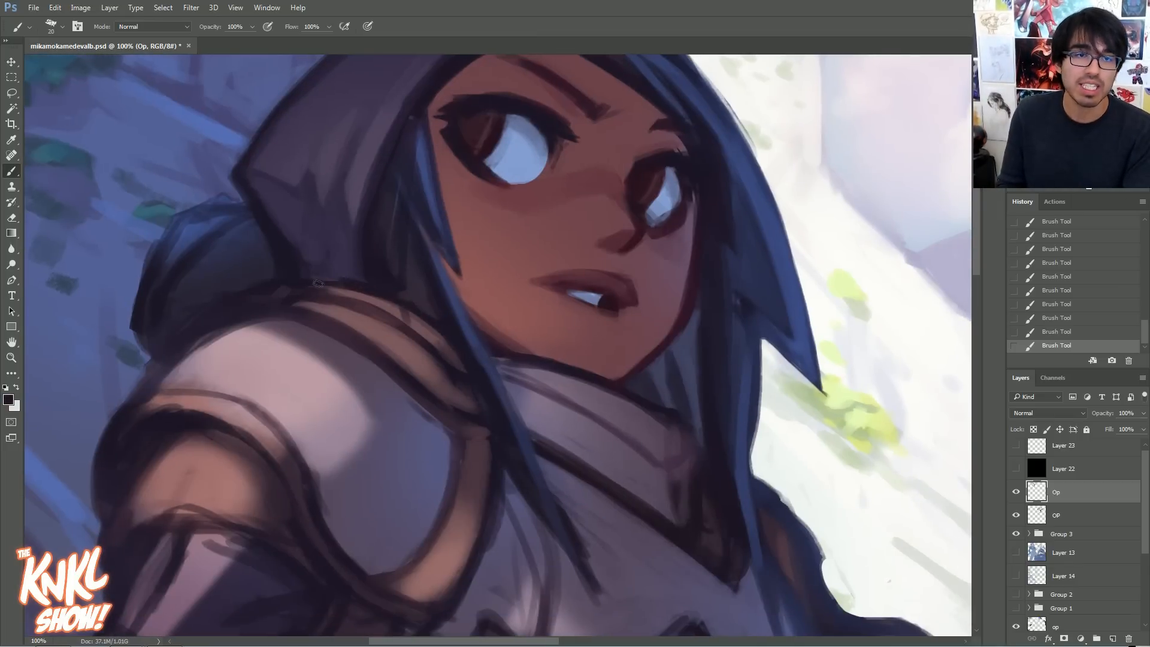
- Refine the brown collar's bands and outlines on the near shoulder with sampled brown and dark tones
left_click(417, 335, "alt")
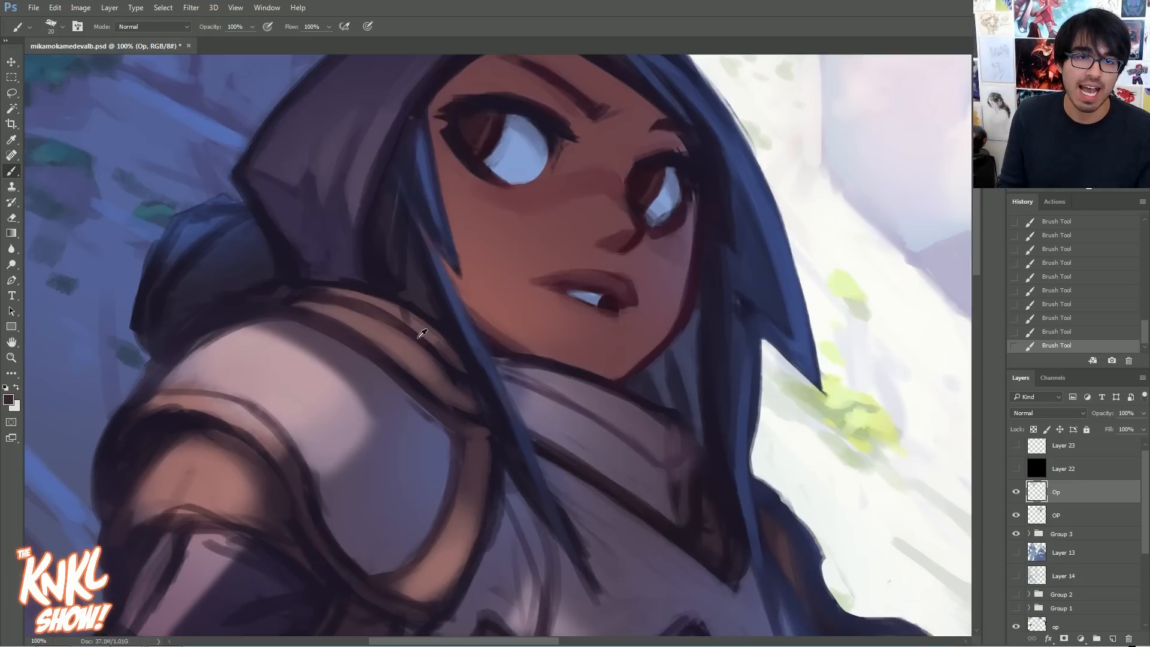
left_click(464, 396, "alt")
left_click(431, 346, "alt")
left_click(484, 411, "alt")
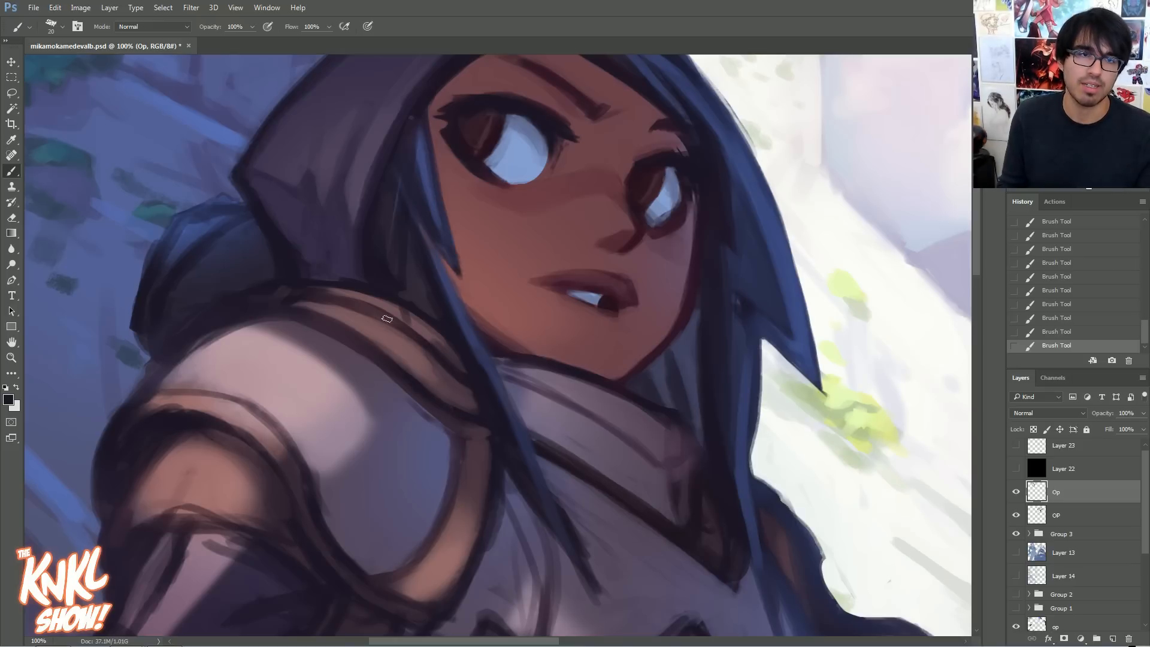
left_click(415, 327, "alt")
left_click(419, 326, "alt")
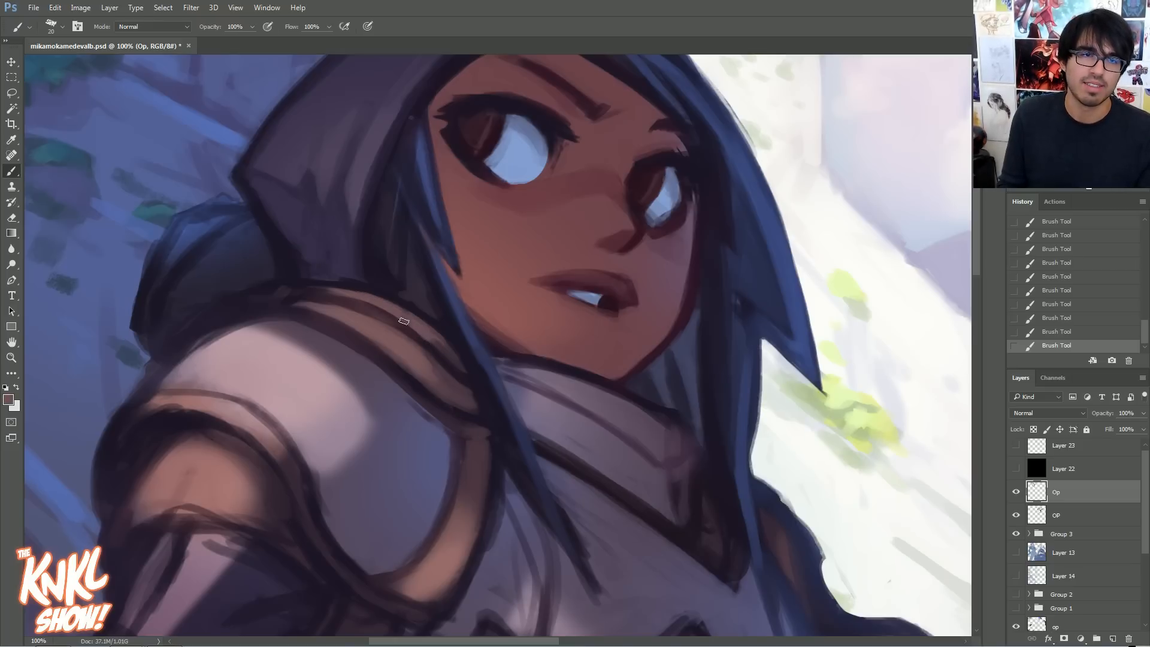
left_click(418, 305, "alt")
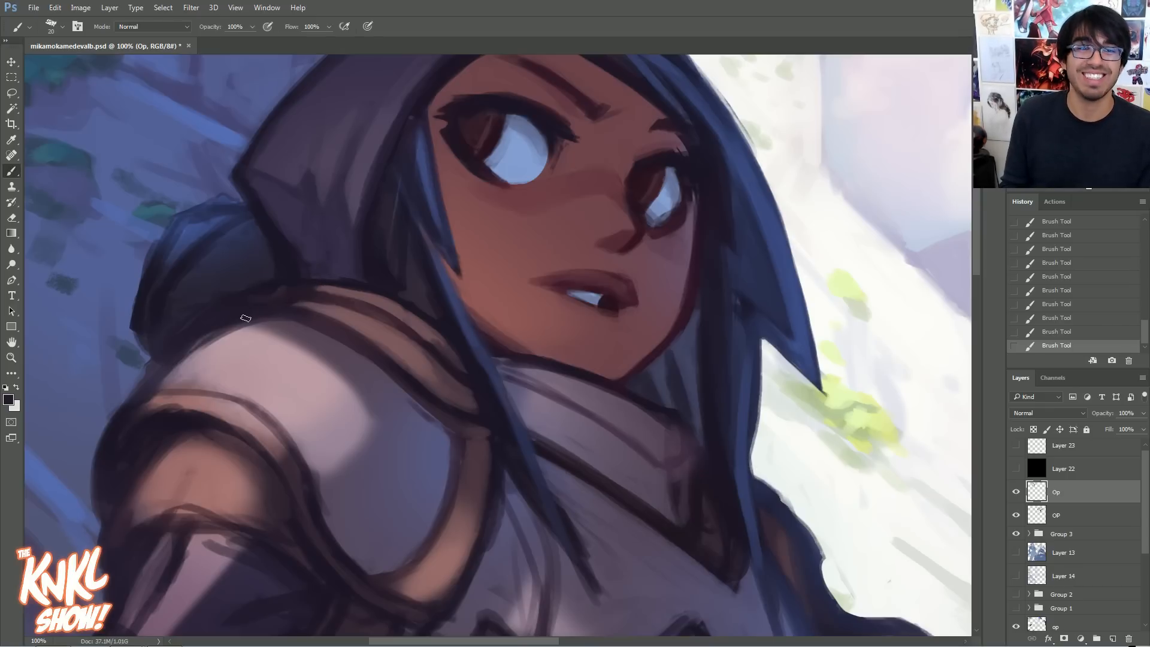
- Repaint the dark blue mass behind the hood with sampled dark and blue tones using size 40 and 30 brushes
key("bracketright")
key("bracketright")
key("bracketright")
key("bracketright")
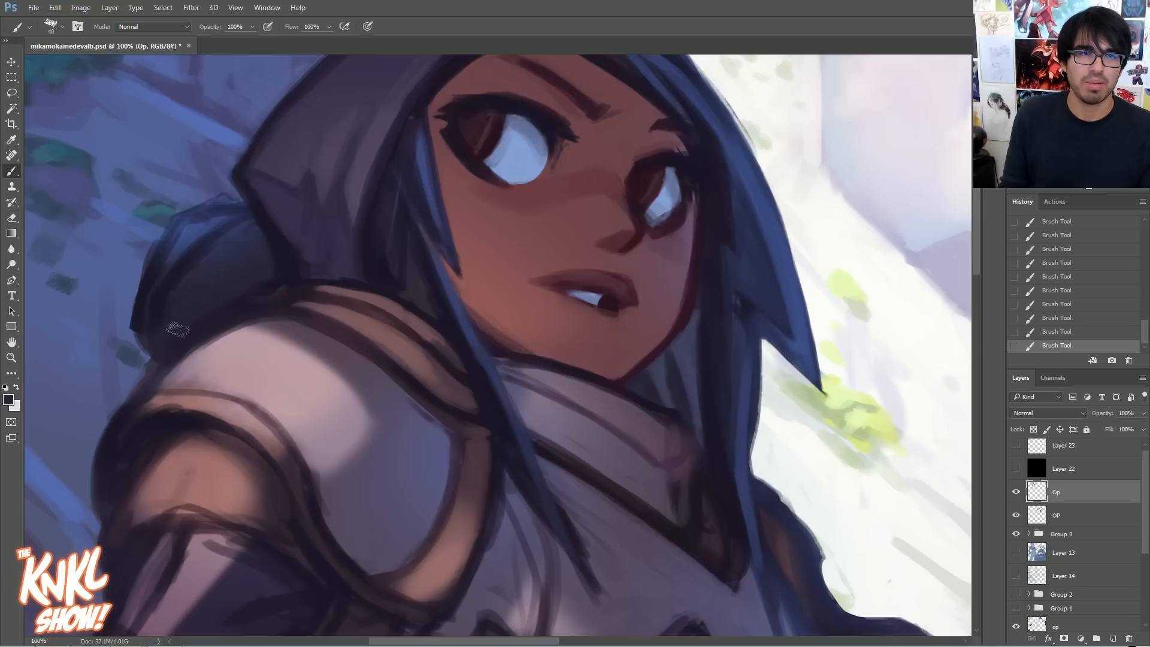
left_click(206, 227, "alt")
left_click(223, 211, "alt")
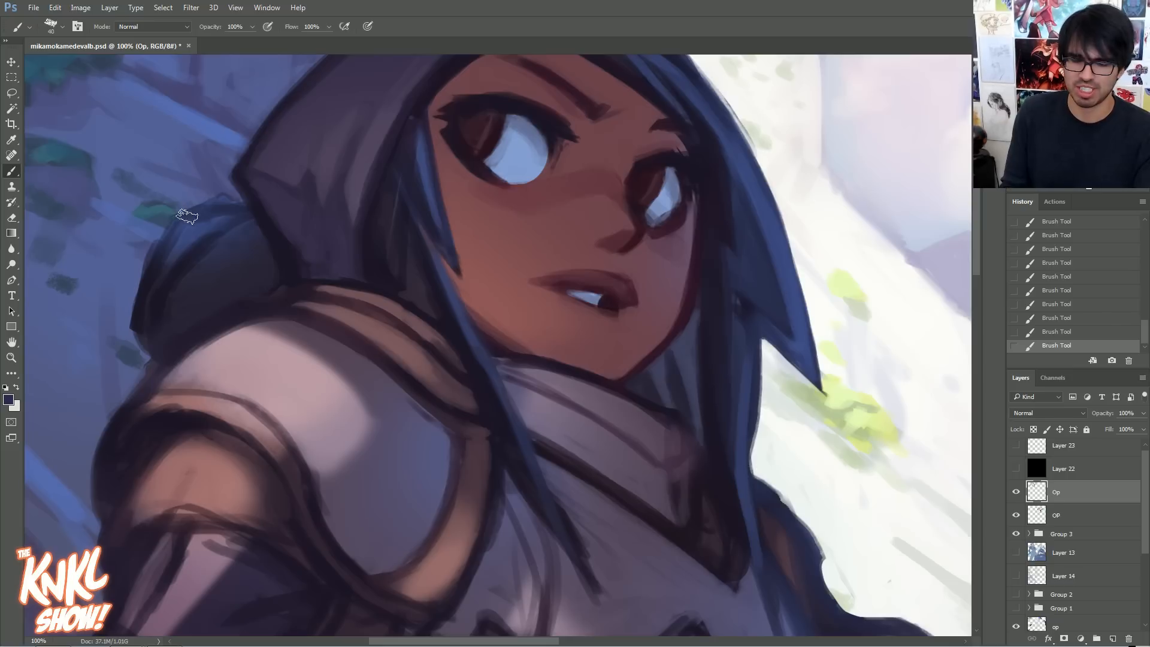
key("bracketleft")
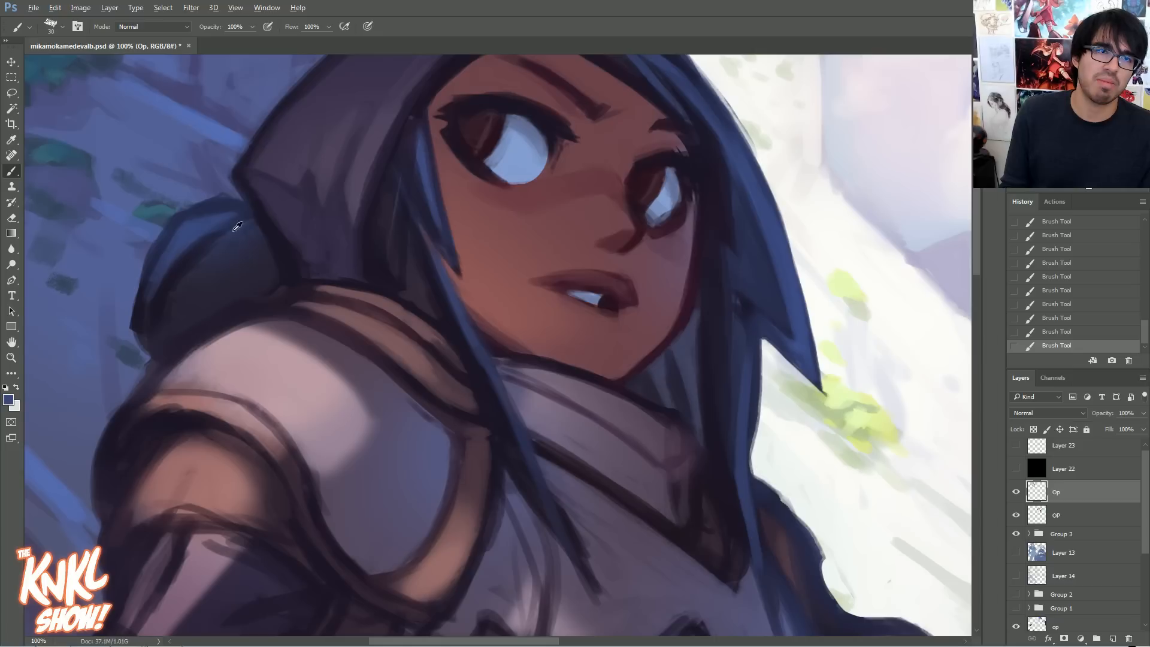
left_click(157, 327, "alt")
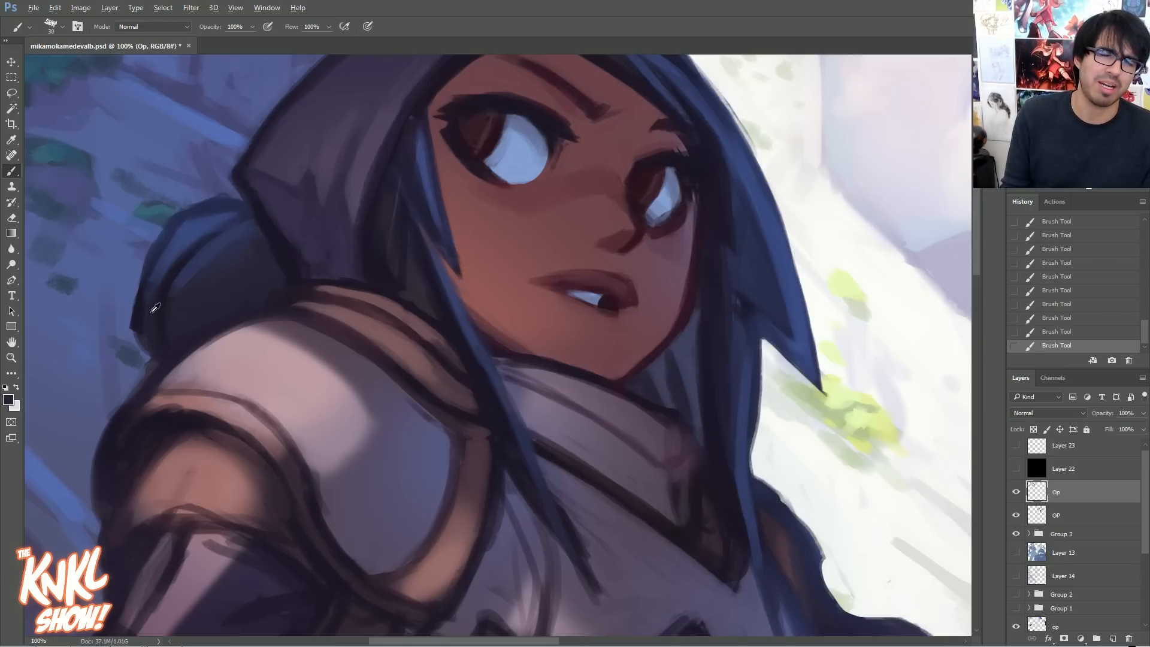
left_click(241, 186, "alt")
- Refine the iris and upper lash shadow of the hooded character's larger eye with sampled dark tones
left_click_drag(425, 170, 428, 292)
key("bracketleft")
key("bracketleft")
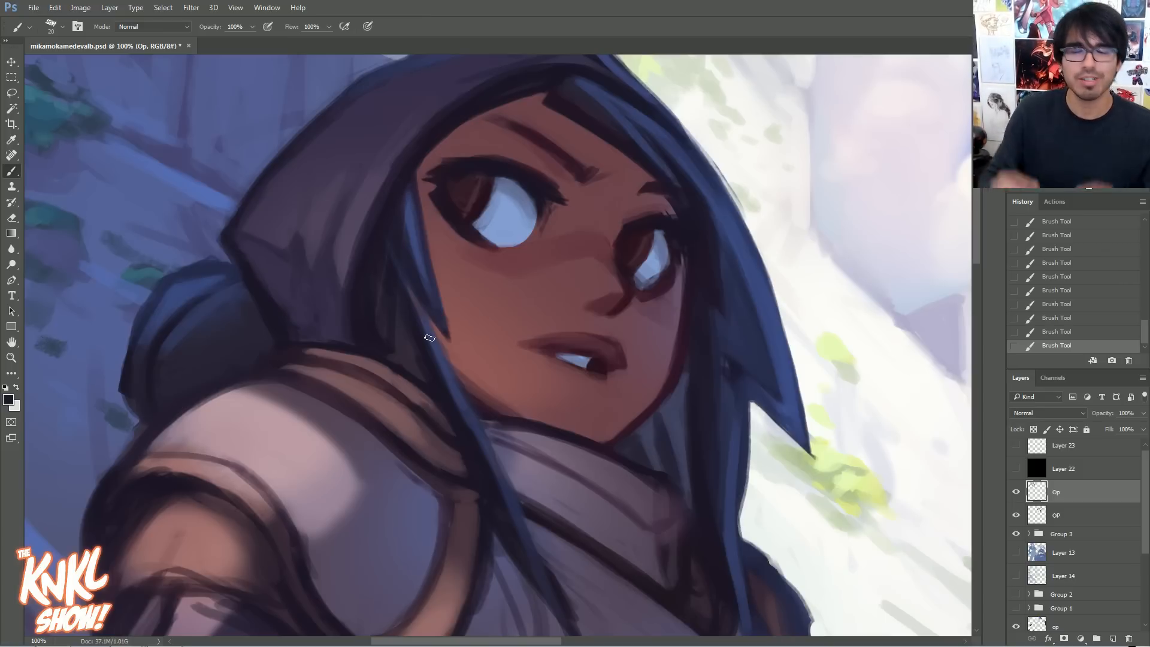
left_click(475, 198, "alt")
key("bracketleft")
key("bracketright")
key("bracketright")
left_click(486, 176, "alt")
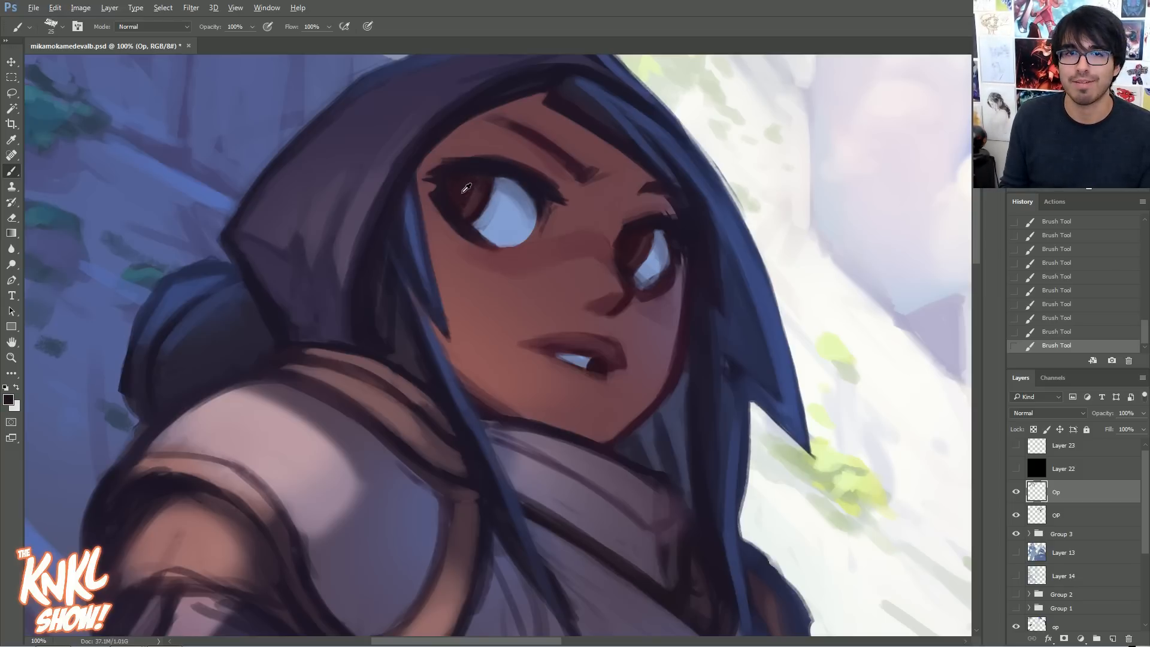
- Smooth the white of the far eye with blue and clean its iris edge and outline with a sampled dark tone
key("bracketleft")
key("bracketleft")
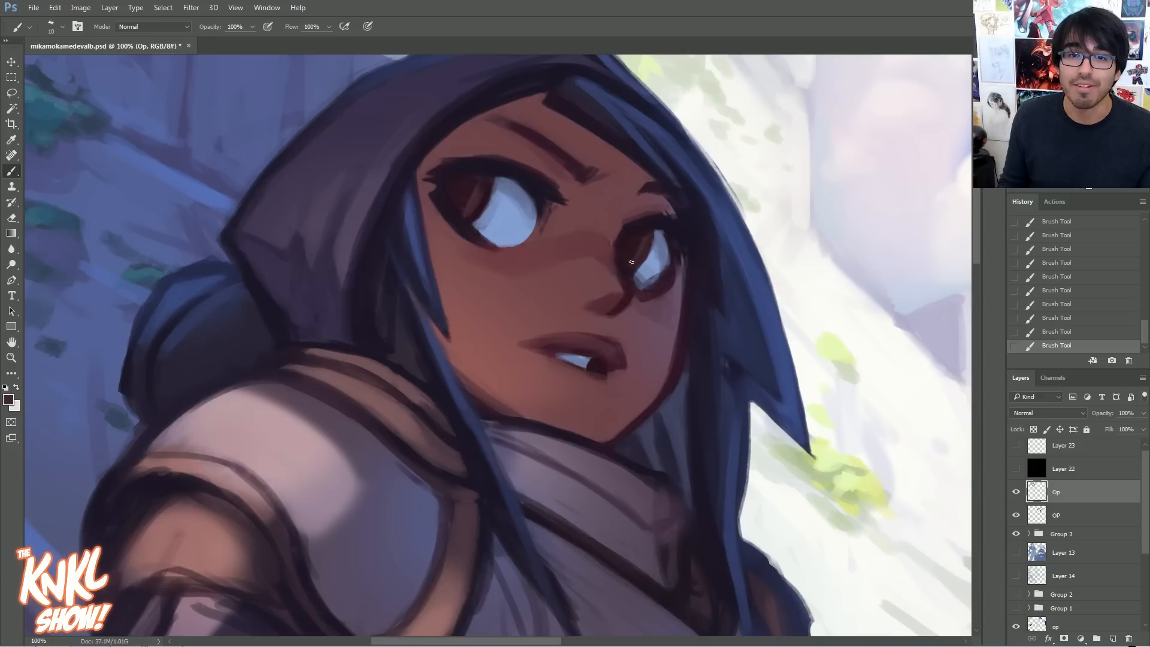
key("bracketright")
key("bracketright")
key("bracketright")
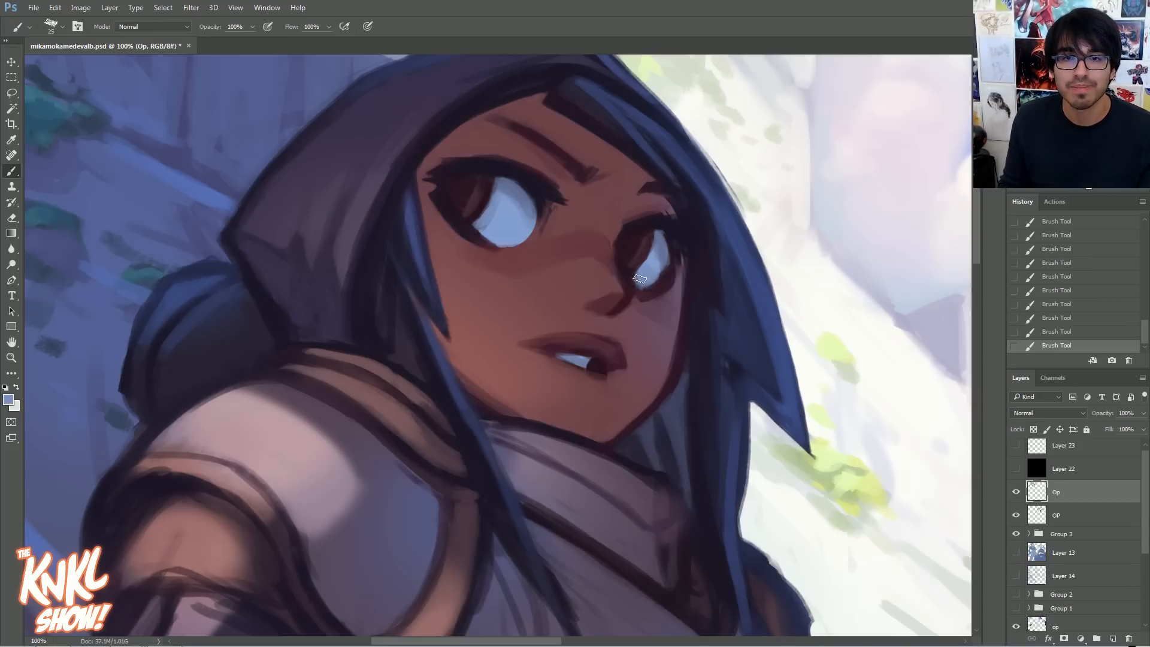
left_click(641, 261, "alt")
key("bracketleft")
key("bracketleft")
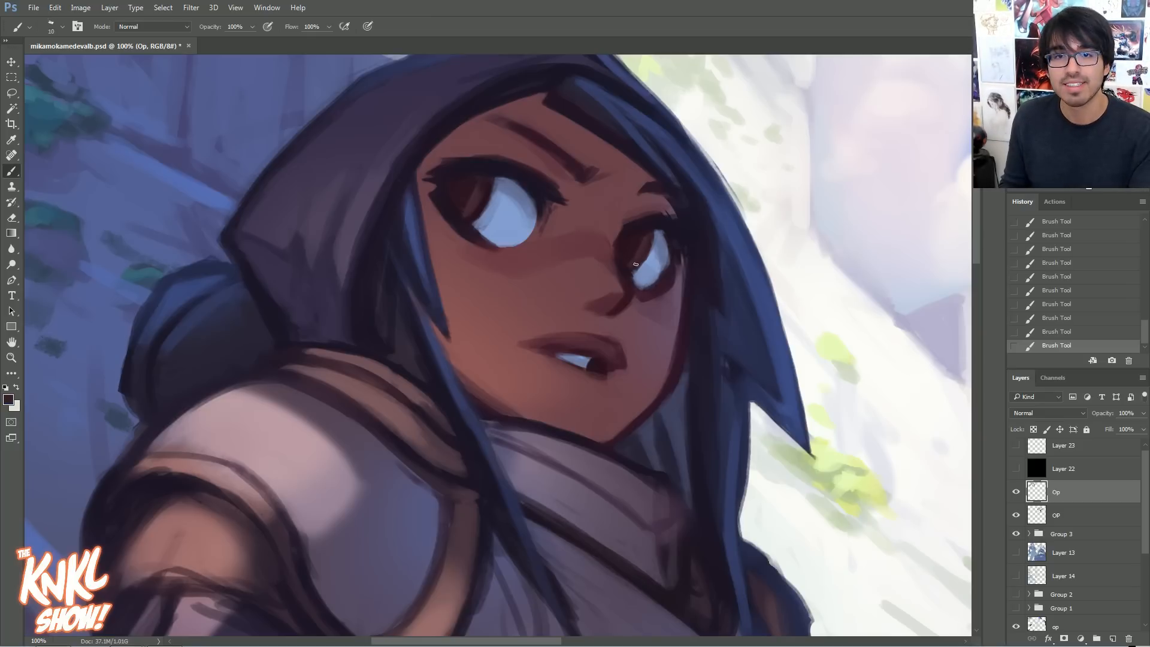
key("bracketleft")
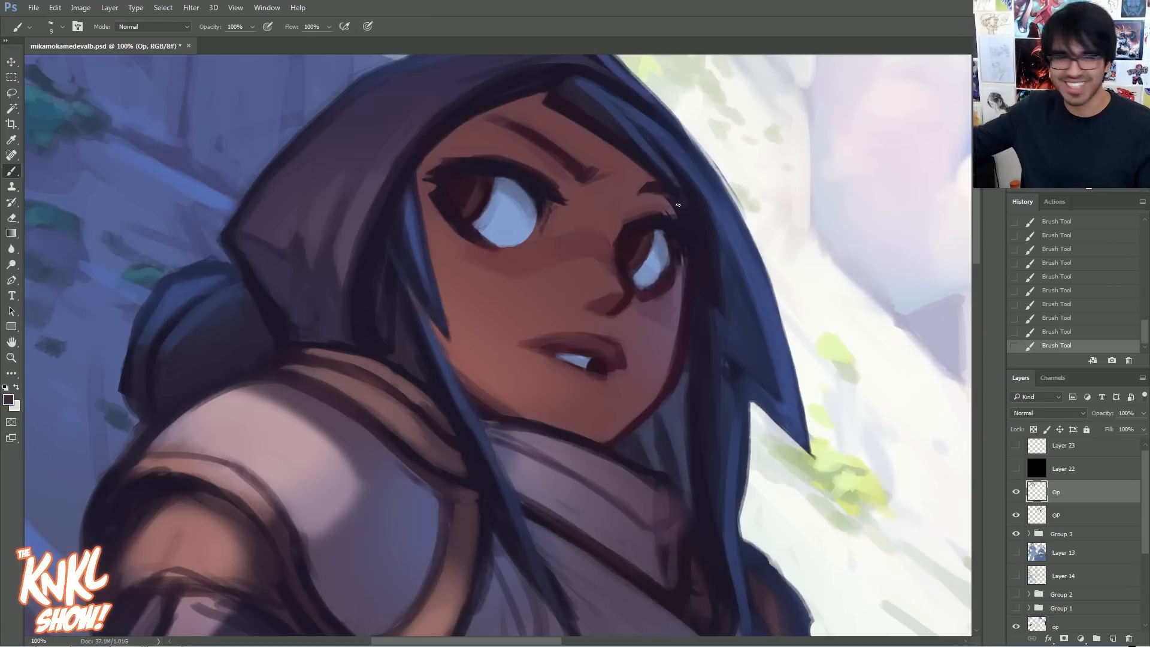
- Touch up the whites of both eyes with blues sampled from each eye, varying the brush size
left_click(491, 219, "alt")
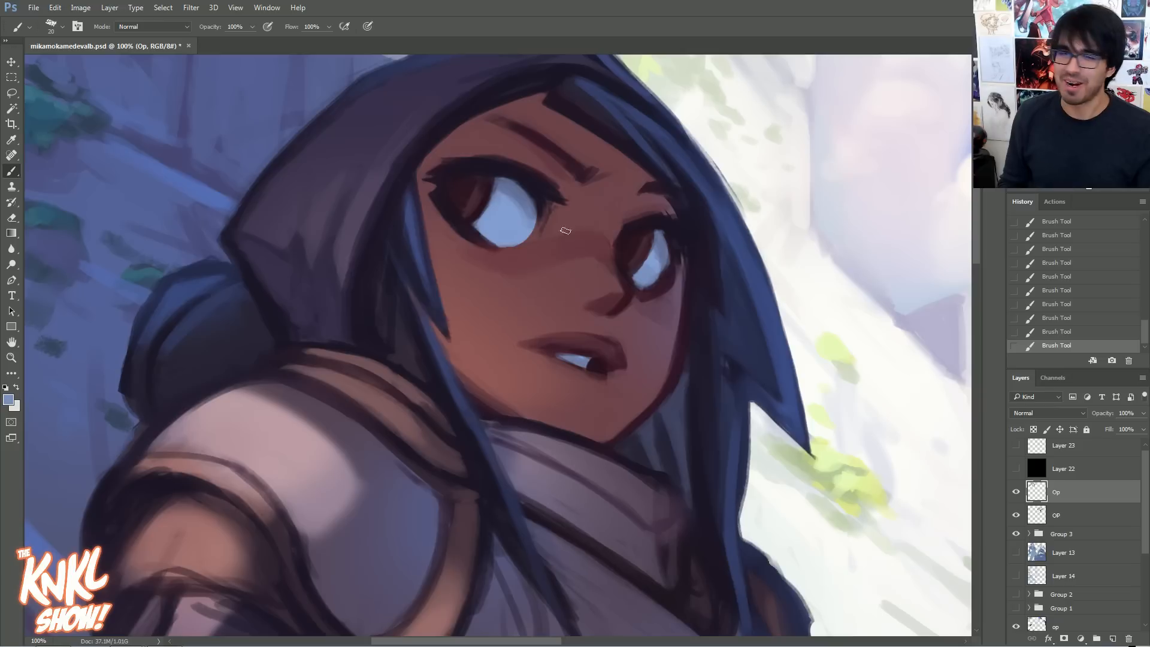
left_click(647, 264, "alt")
key("bracketright")
key("bracketright")
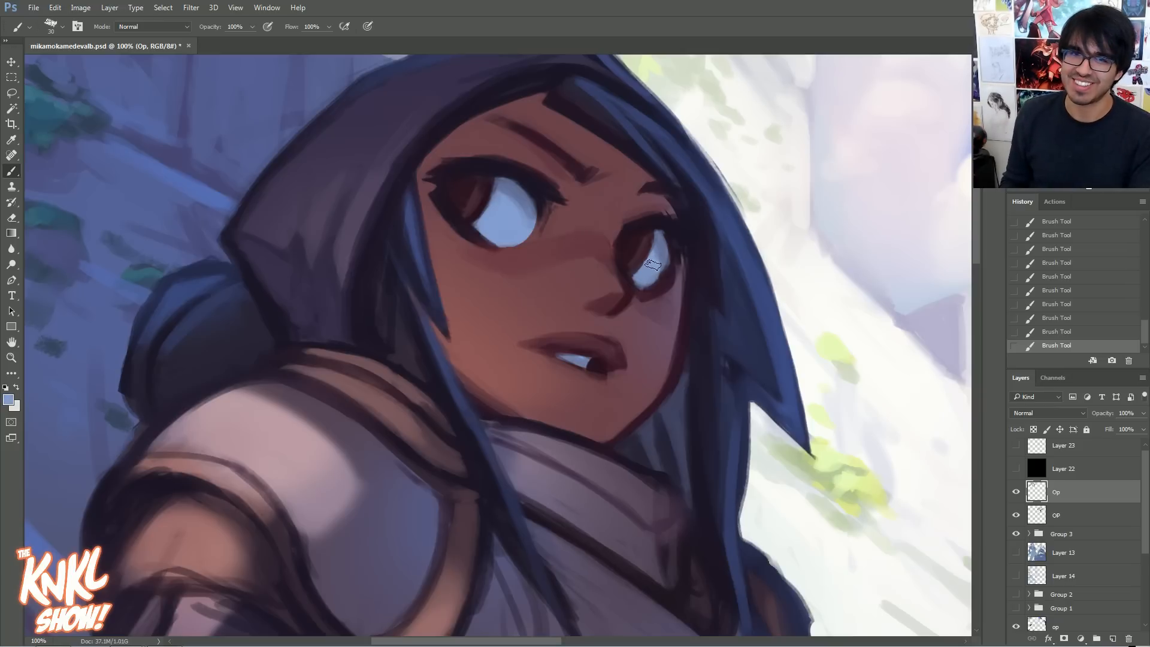
key("bracketleft")
key("bracketleft")
key("bracketleft")
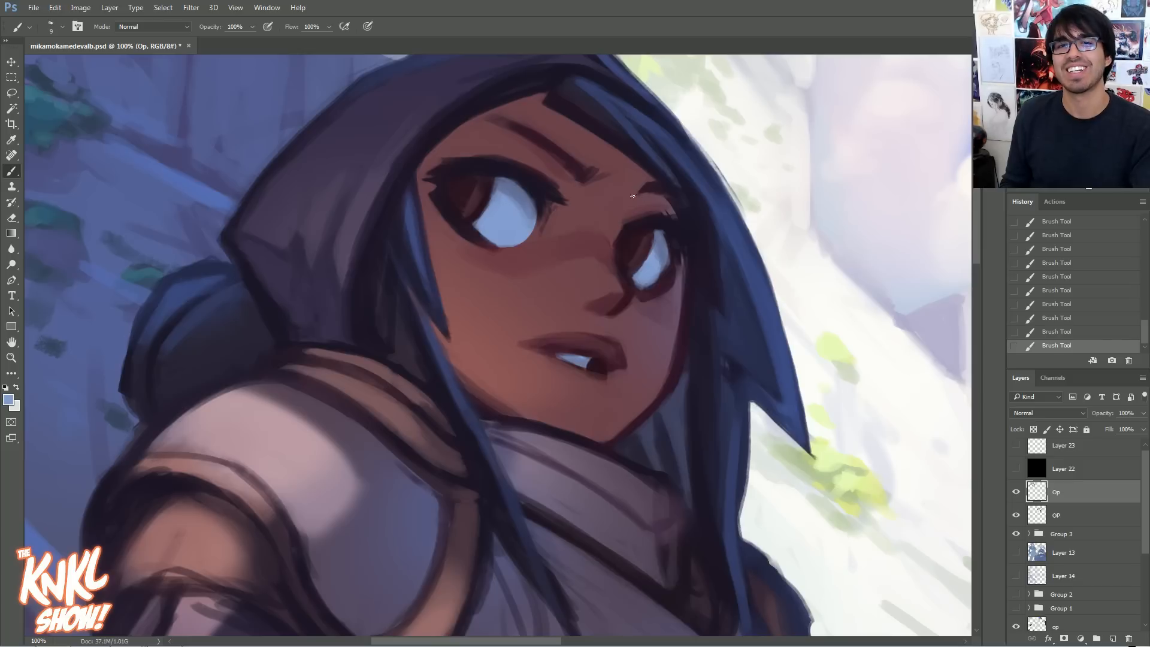
- Refine the hooded character's lips and mouth corner with sampled dark and lip tones
left_click(498, 186, "alt")
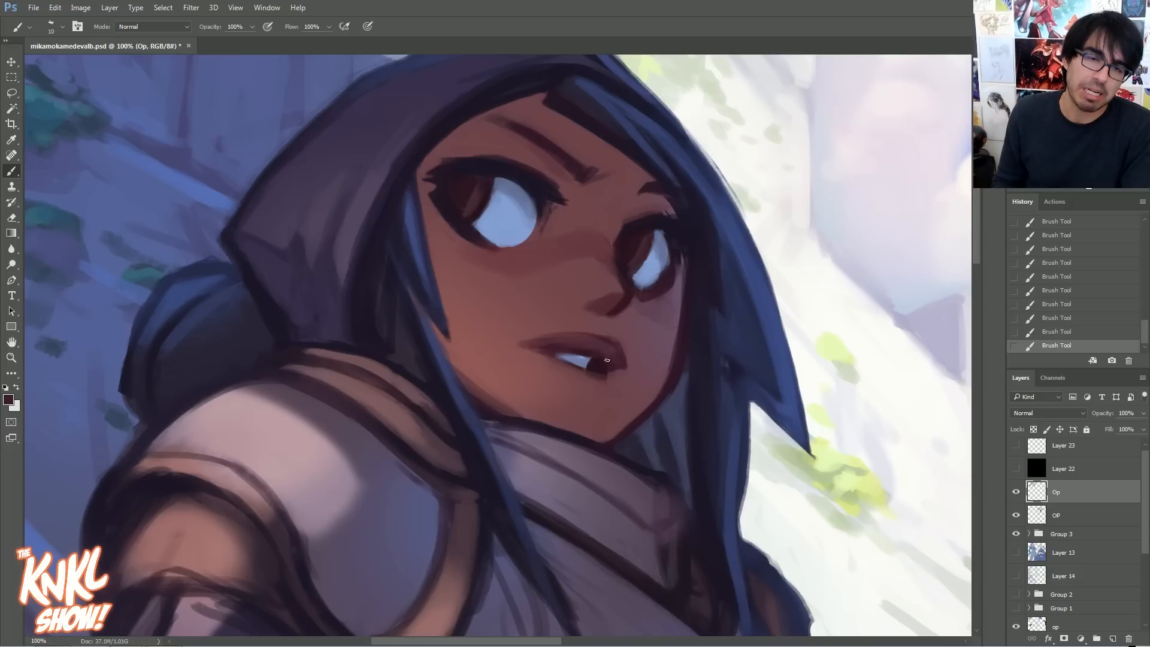
left_click(568, 335, "alt")
left_click(616, 361, "alt")
key("bracketright")
key("bracketright")
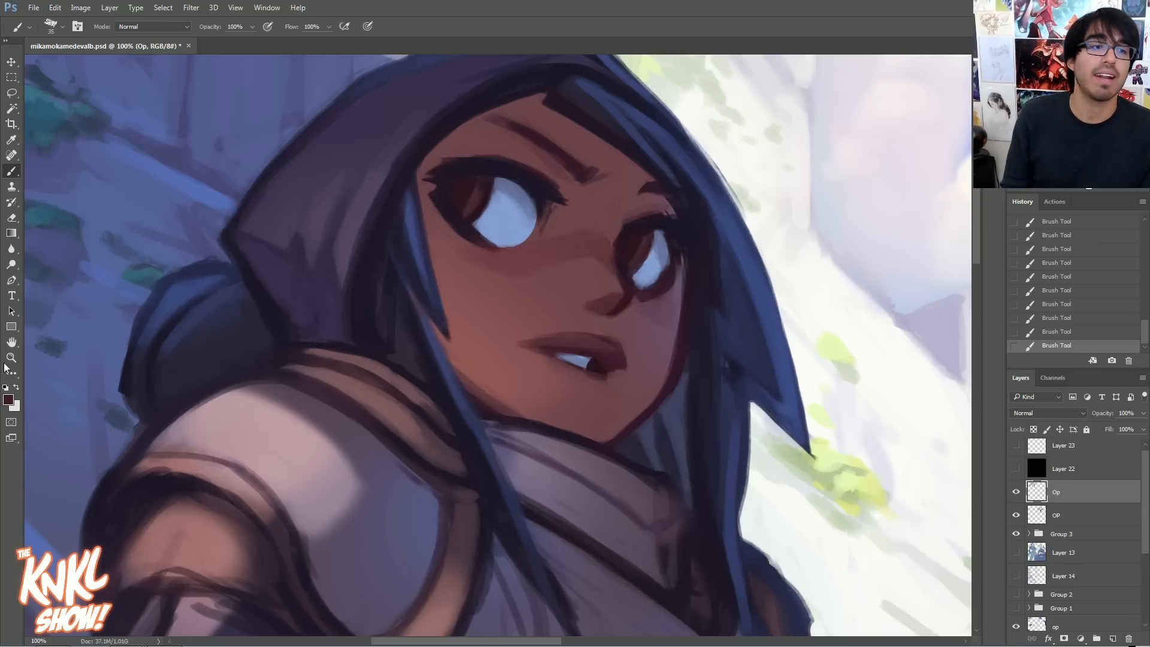
- Examine the current dark lip tone in the foreground colour picker, then return to the Brush tool
left_click(8, 400)
left_click(863, 515)
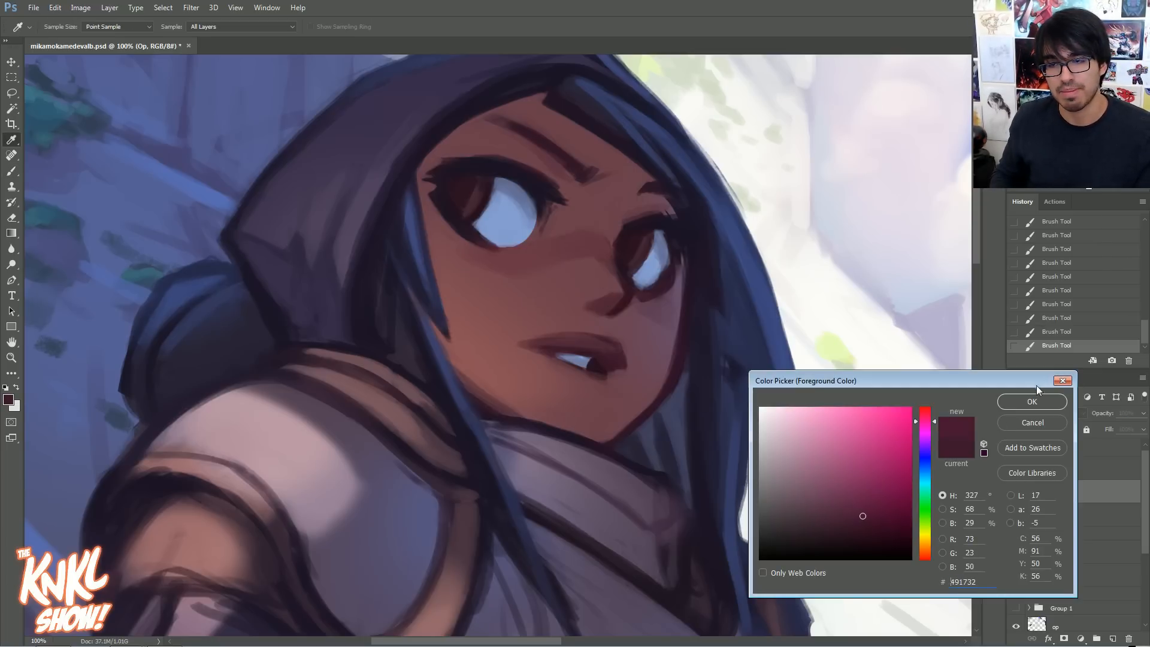
left_click_drag(889, 382, 889, 356)
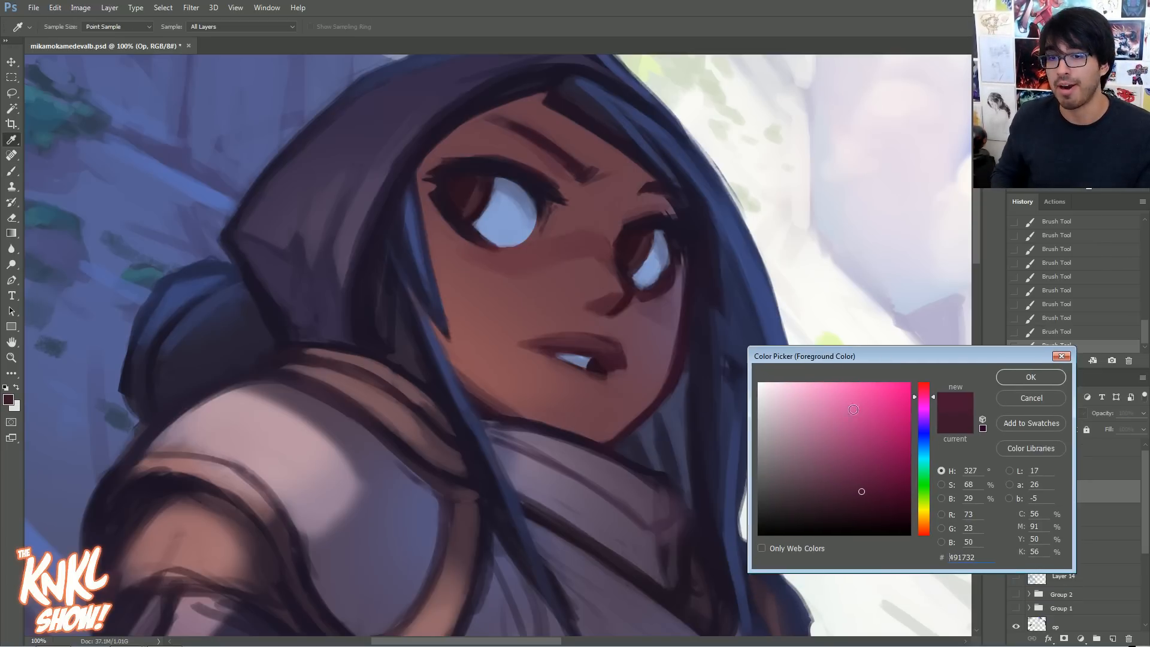
left_click(1028, 377)
key("b")
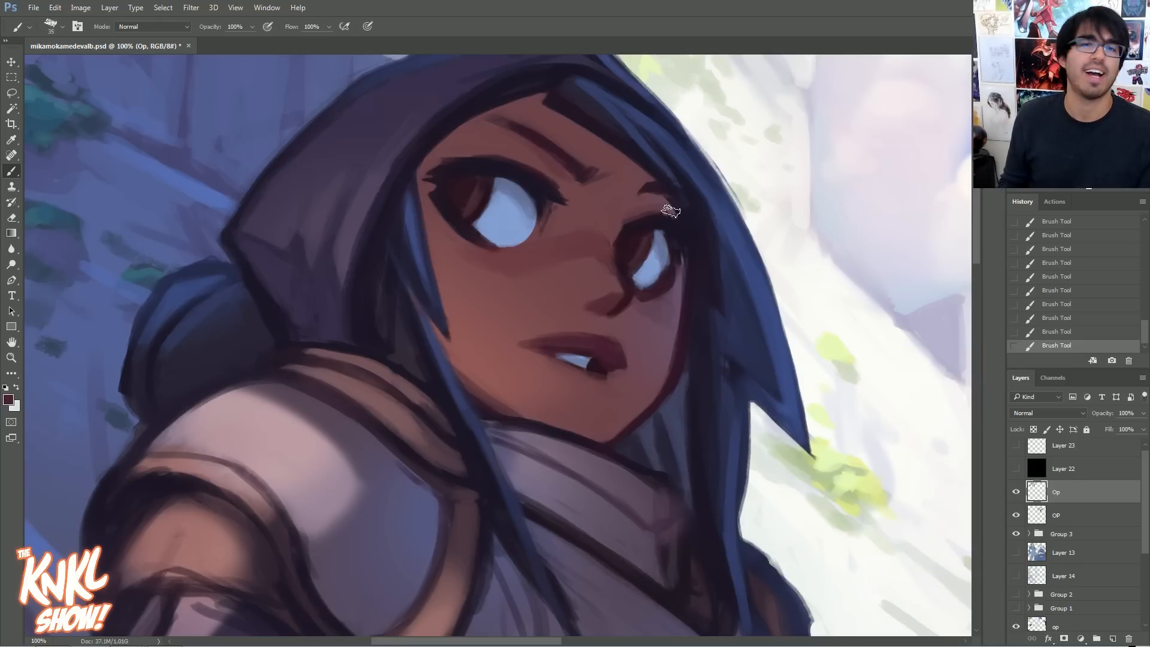
- Touch up the dark mouth opening beside the teeth with a sampled dark tone and a smaller brush
left_click(597, 368, "alt")
key("bracketleft")
key("bracketleft")
key("bracketleft")
key("bracketleft")
key("bracketleft")
key("bracketleft")
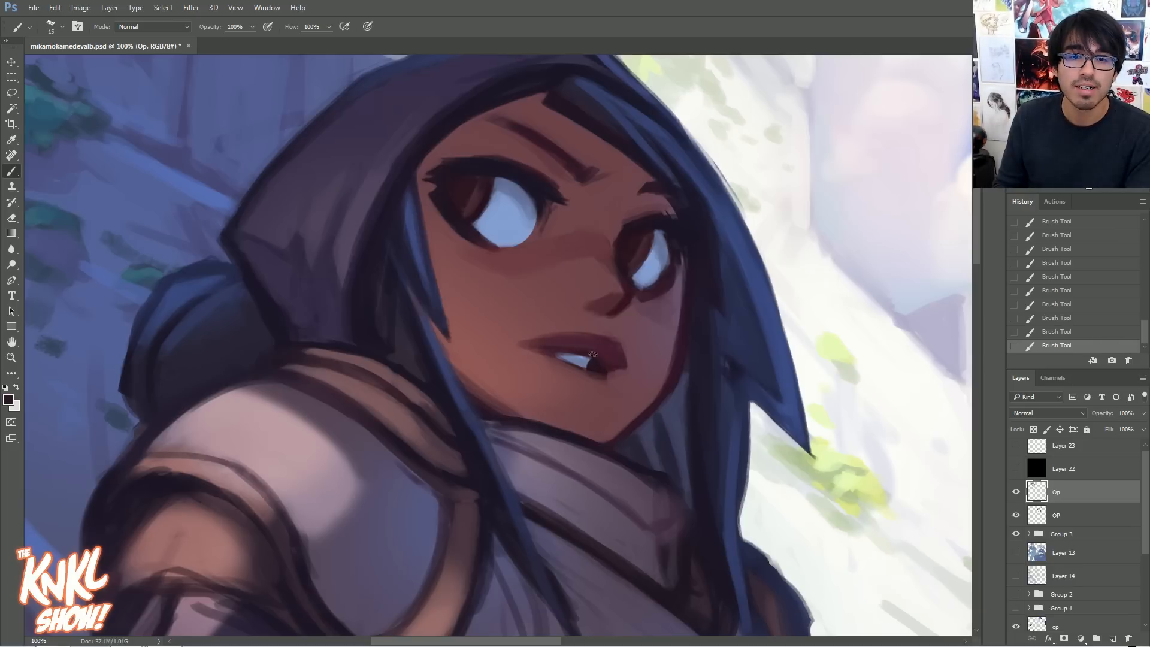
- Refine the teeth and the line under the upper lip with sampled blue, dark and lip tones
left_click(560, 354, "alt")
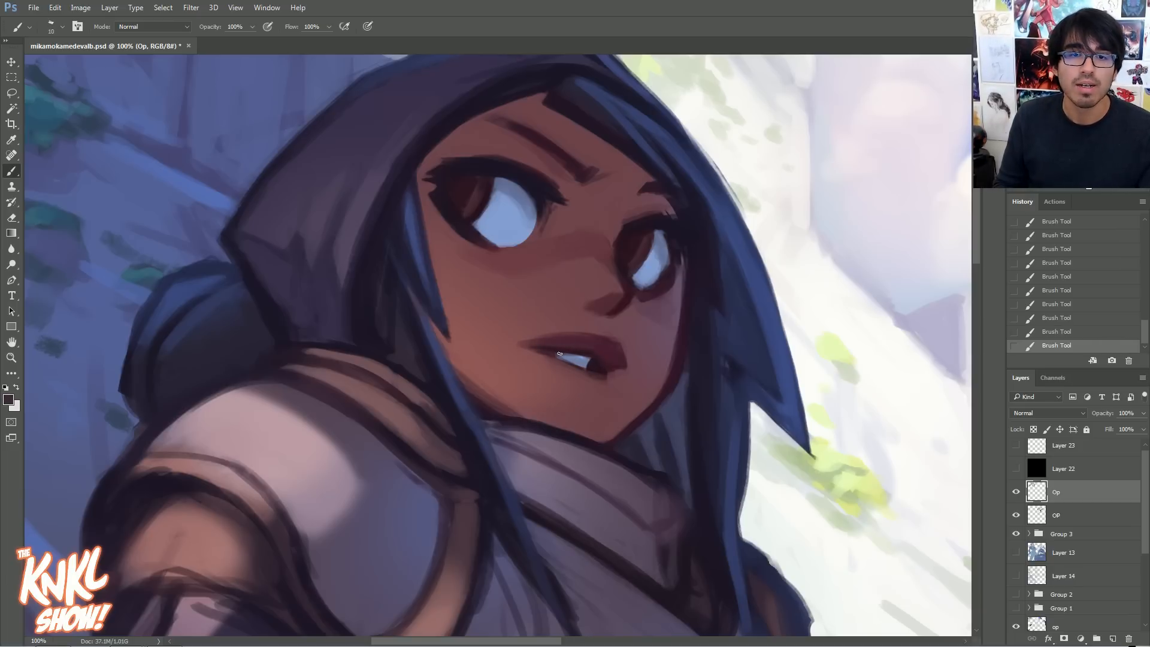
left_click(563, 356, "alt")
left_click(565, 356, "alt")
left_click_drag(544, 352, 561, 355)
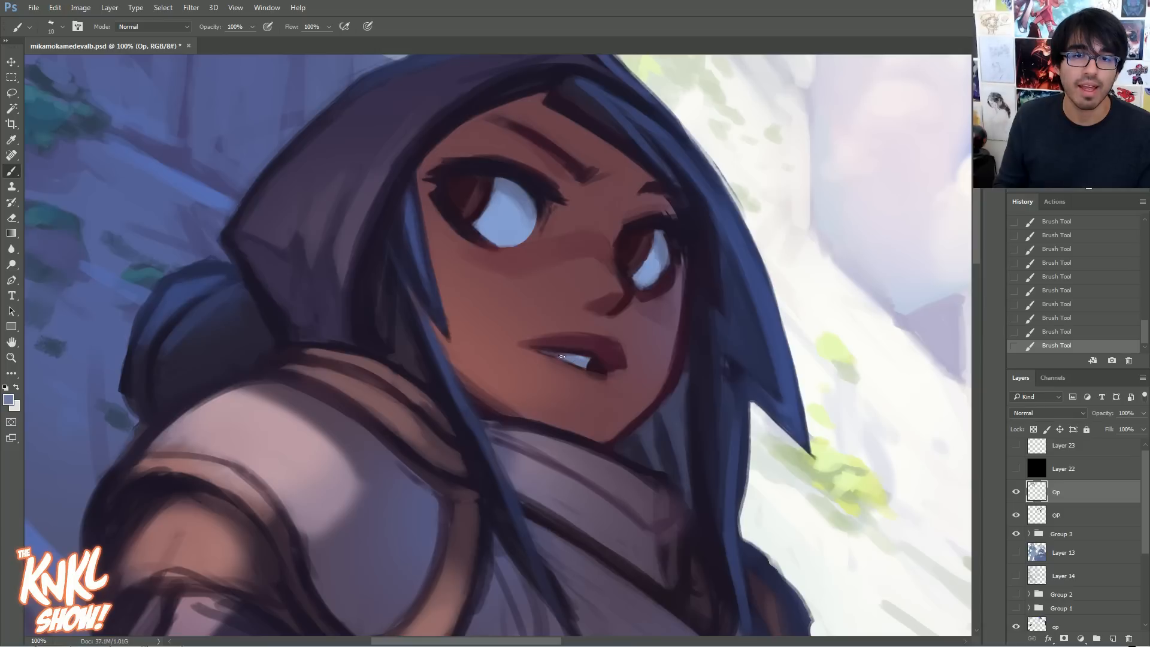
left_click(569, 350, "alt")
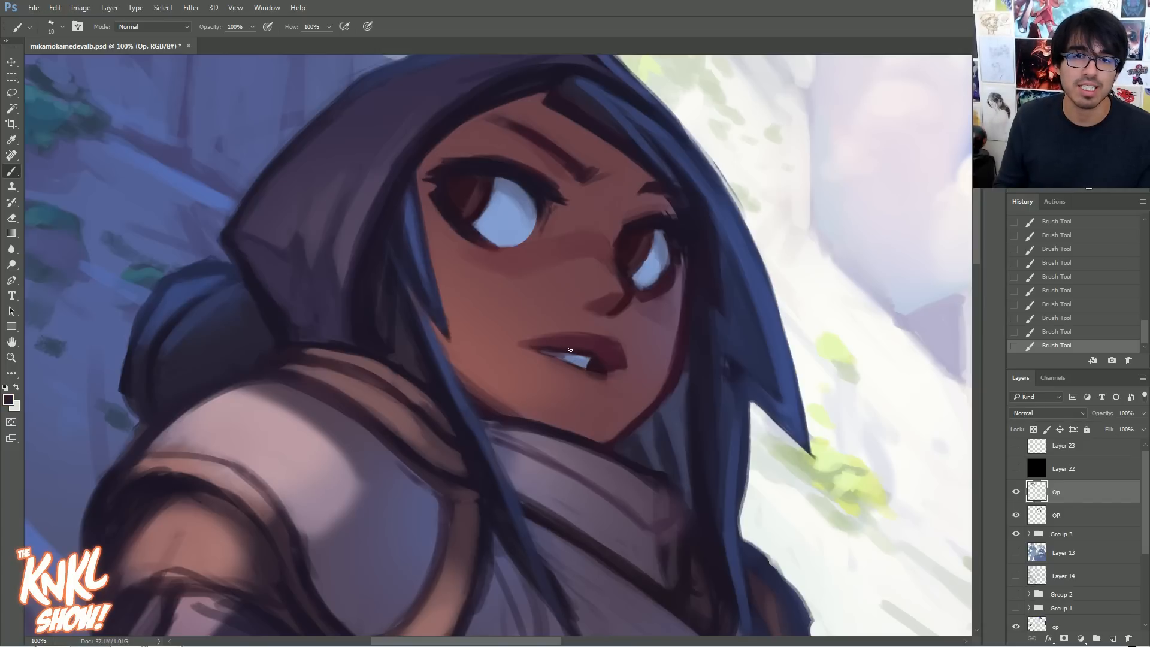
left_click(554, 358, "alt")
left_click(613, 362, "alt")
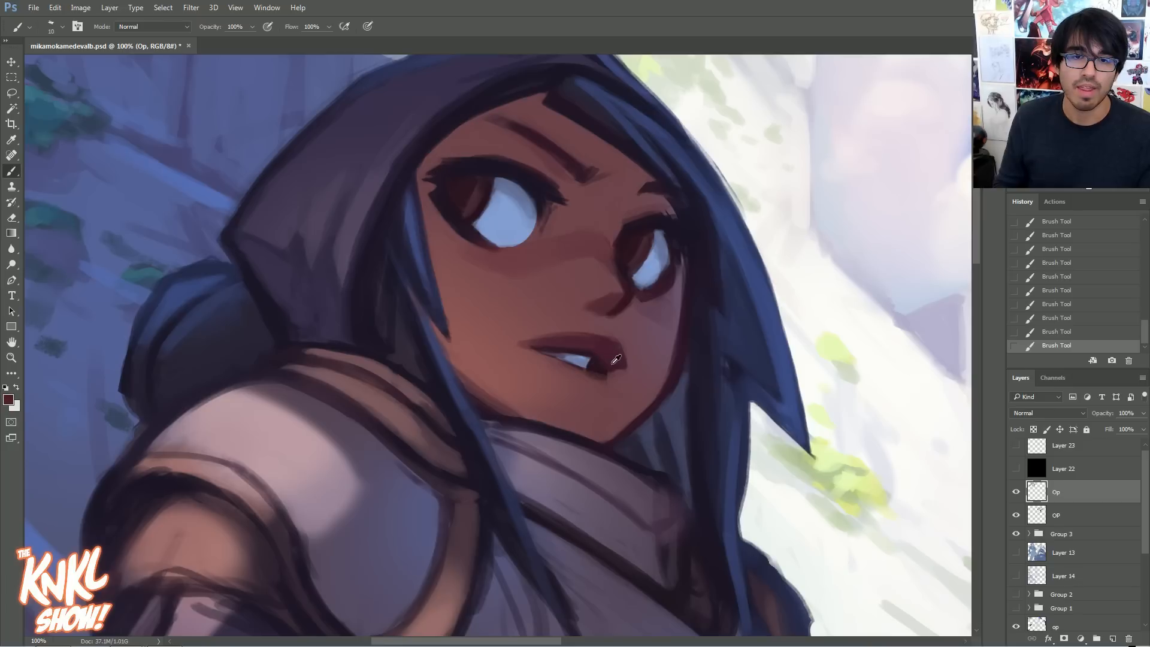
- Soften the upper lip and its outer corners with a larger brush and tones sampled from the lips
key("bracketright")
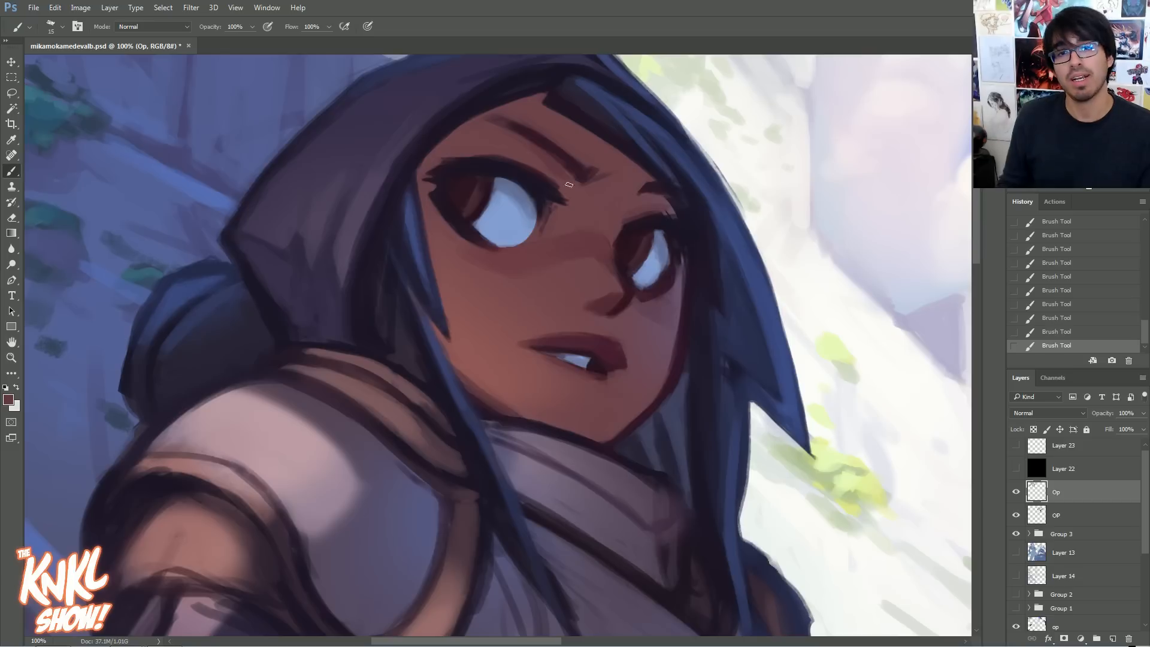
key("bracketright")
key("bracketright")
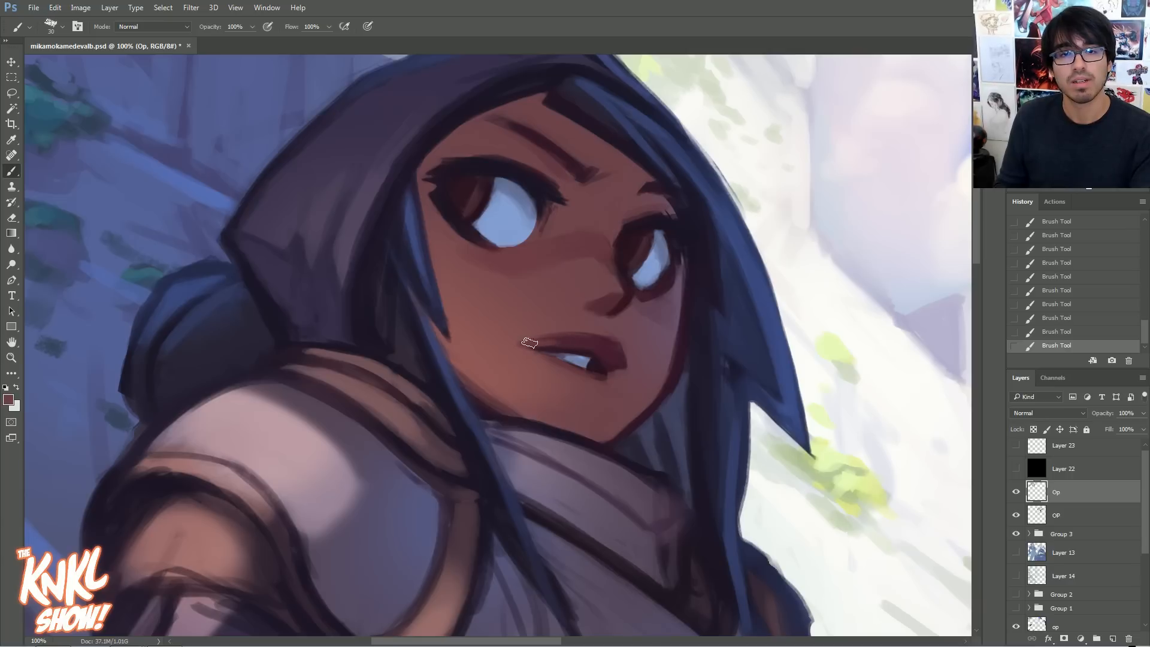
left_click(538, 340, "alt")
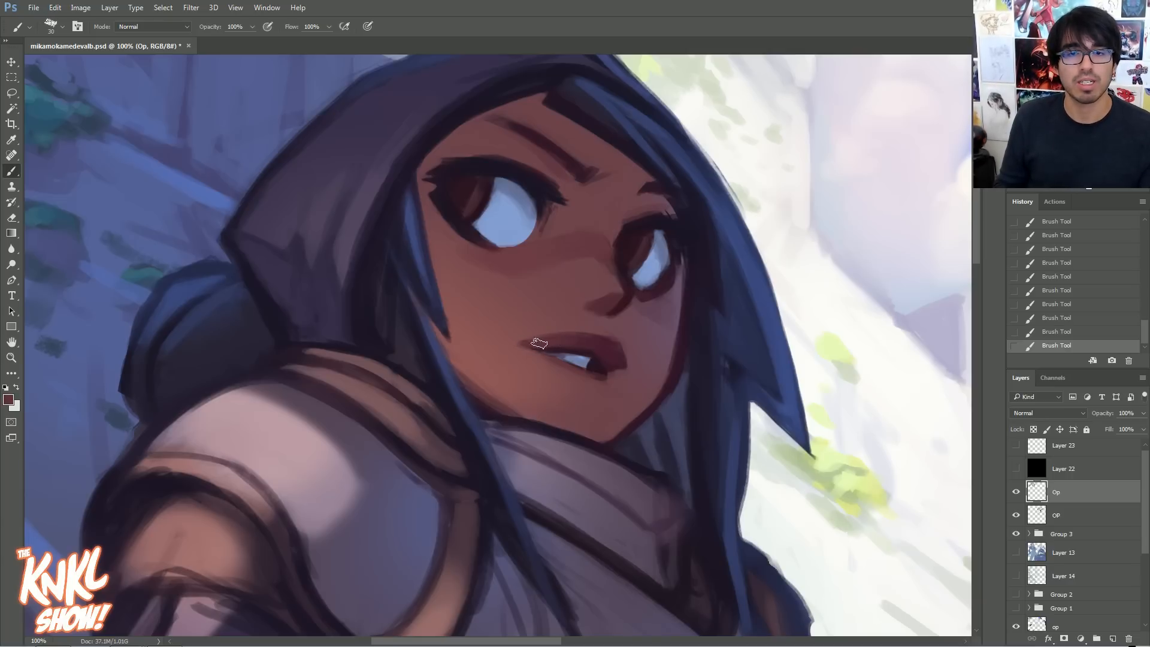
left_click(617, 349, "alt")
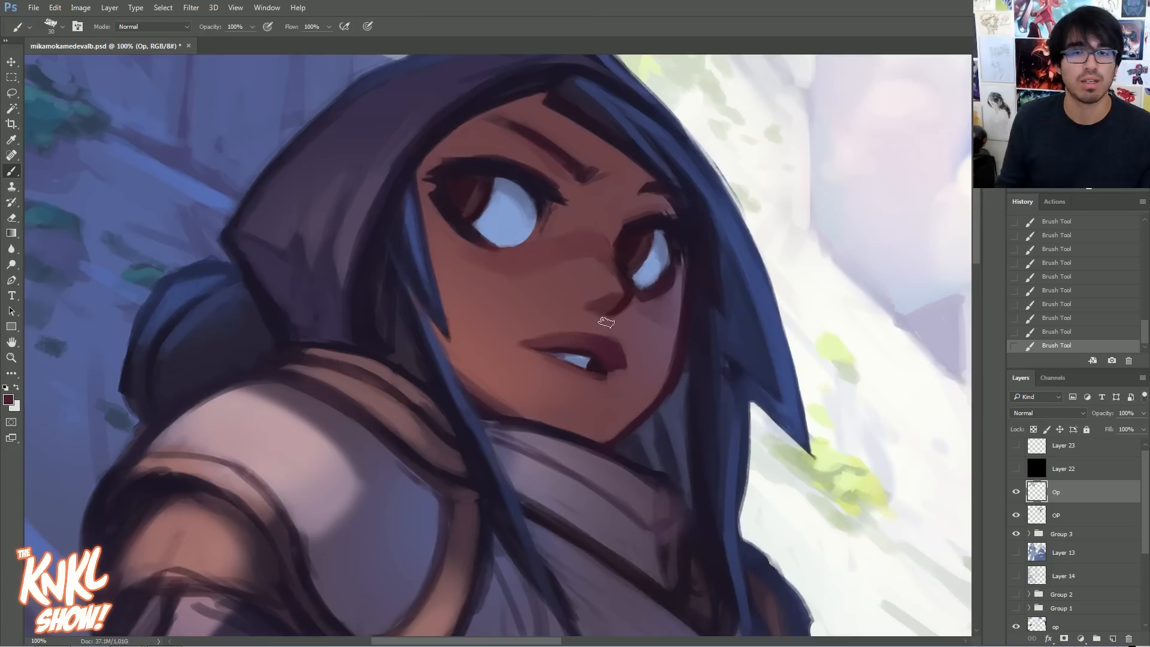
left_click(606, 340, "alt")
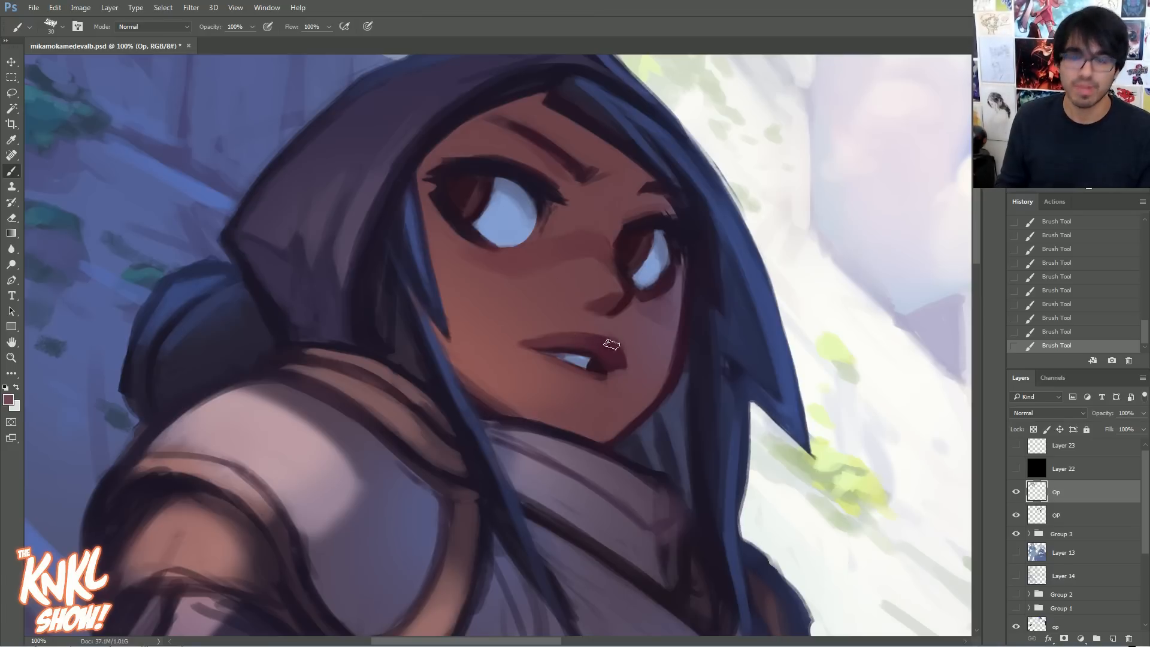
- Clean up the far end of the teeth and the mouth opening with a fine brush and sampled blue and dark tones
key("bracketleft")
key("bracketleft")
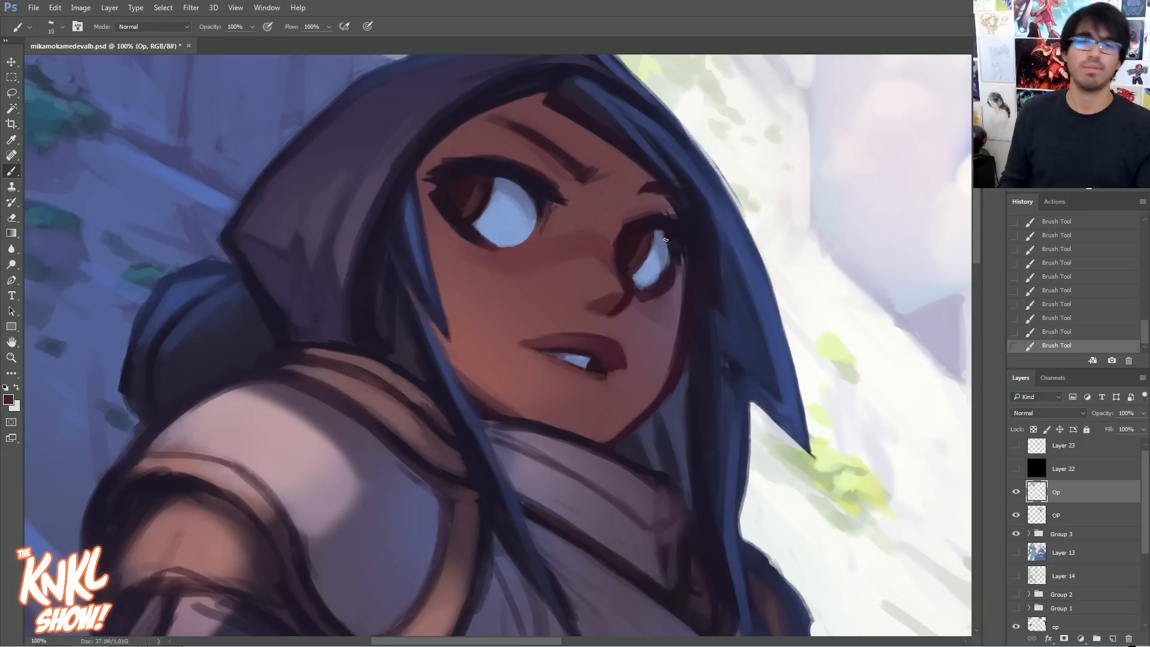
left_click(605, 358, "alt")
left_click(588, 364, "alt")
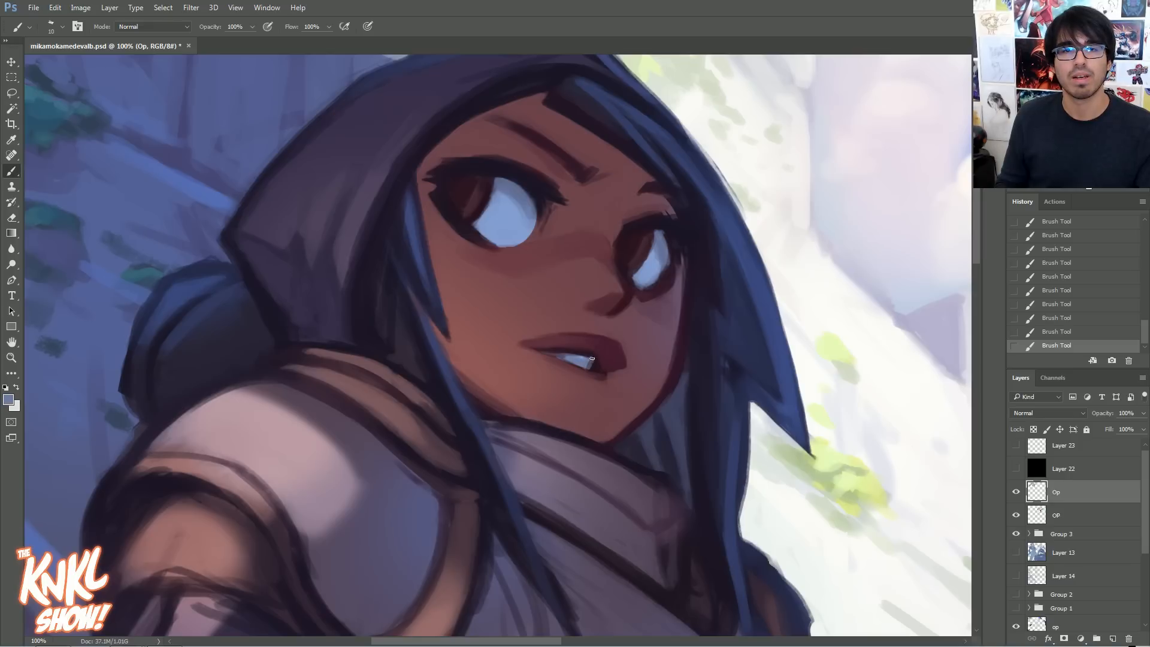
left_click(586, 361, "alt")
left_click(590, 367, "alt")
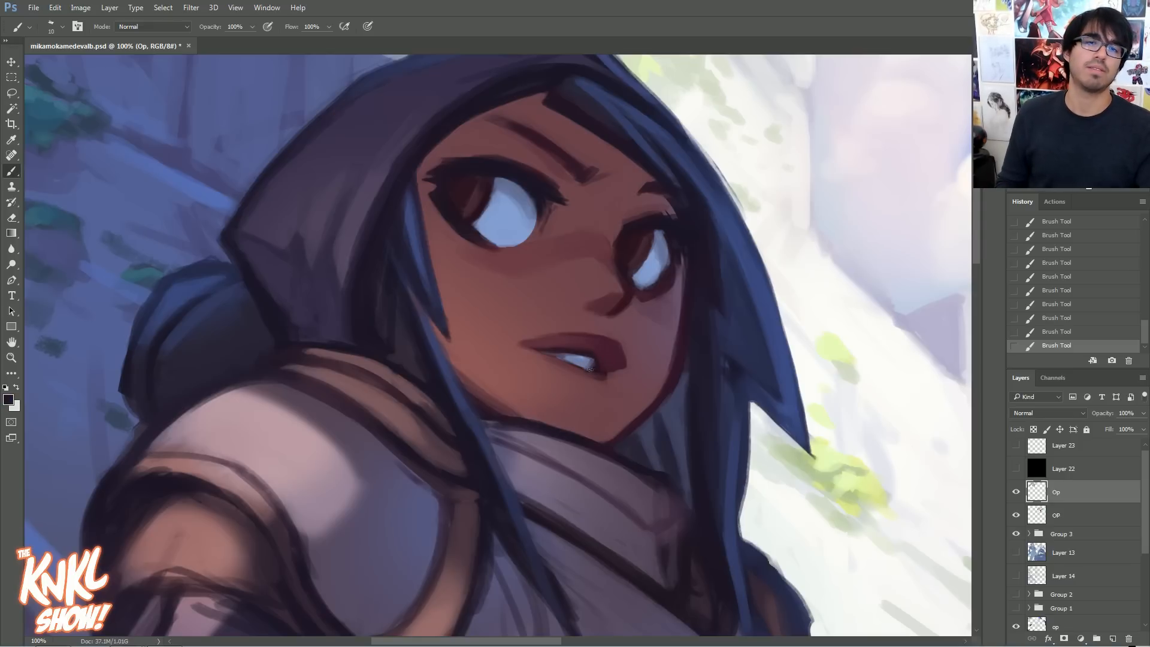
- Compare the face with and without the upper Op overpaint layer
left_click(1017, 492)
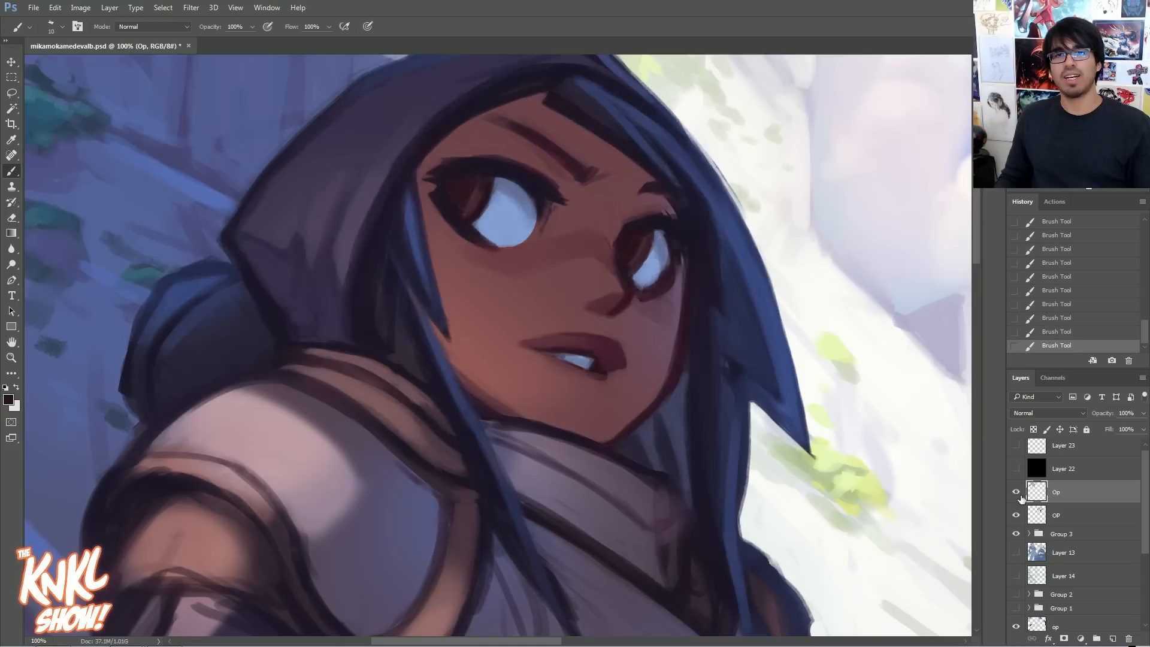
left_click(1016, 492)
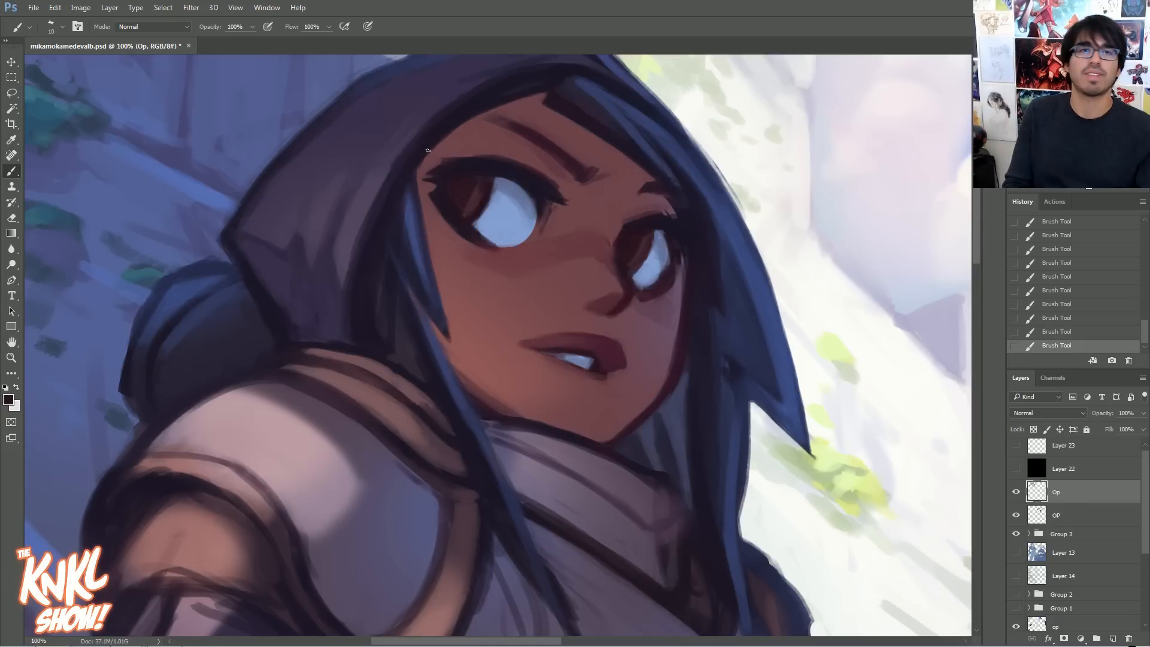
left_click(1016, 491)
left_click(1016, 491)
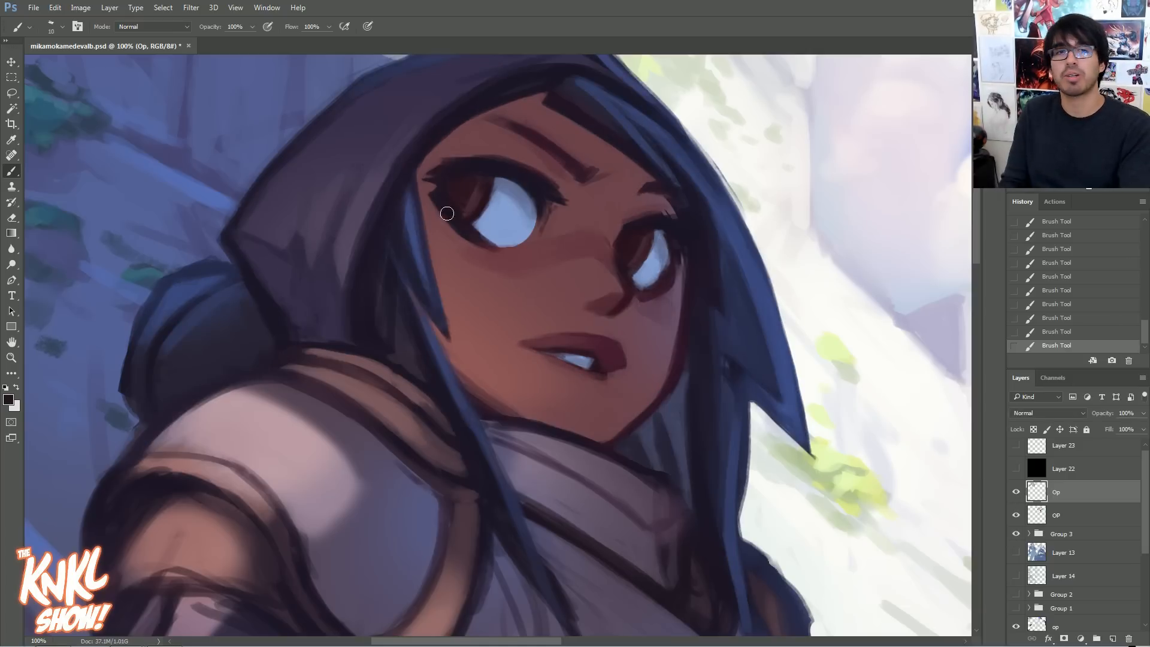
- Erase bits of the visible Op layer along the forehead under the hood, using a small textured eraser tip
key("e")
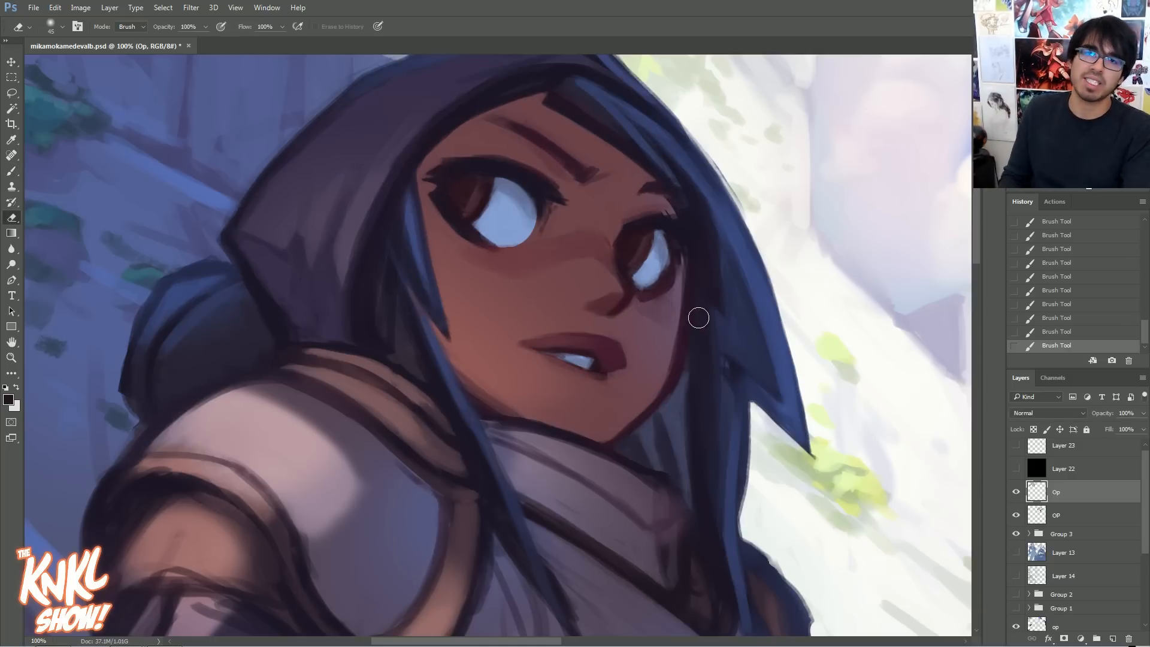
right_click(696, 323)
left_click(746, 429)
key("Return")
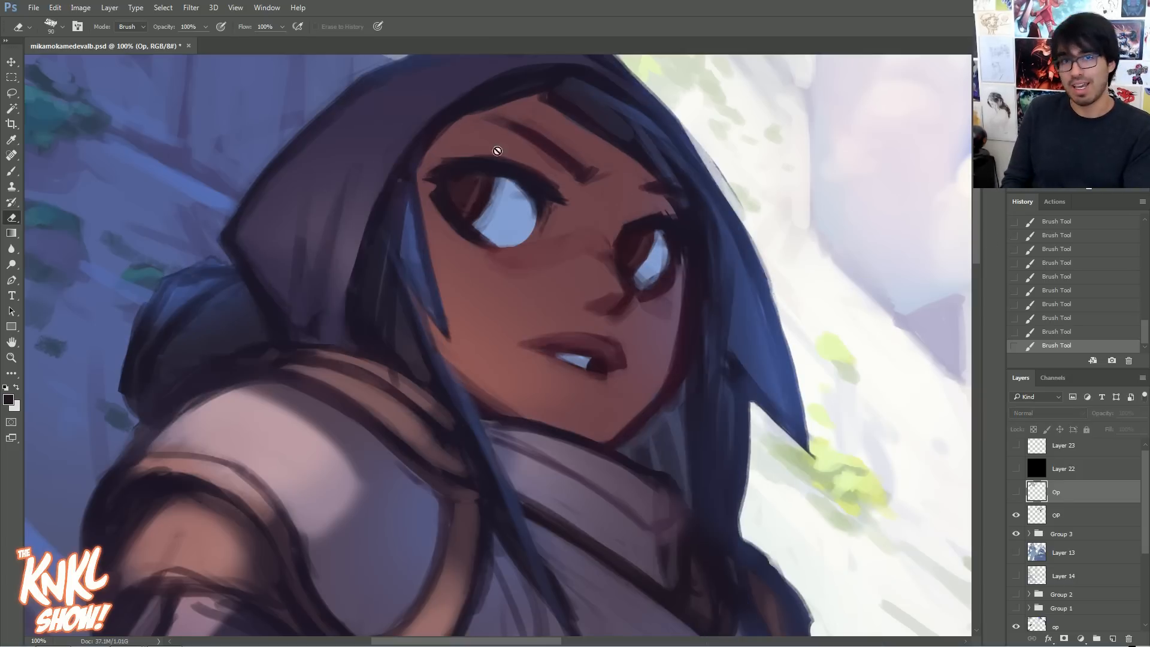
left_click(1016, 491)
key("bracketleft")
key("bracketleft")
key("bracketleft")
key("bracketleft")
key("bracketleft")
key("bracketleft")
key("bracketleft")
key("bracketleft")
key("bracketleft")
mouse_move(468, 118)
left_mouse_down()
mouse_move(436, 144)
mouse_move(469, 120)
left_mouse_up()
left_click_drag(479, 118, 509, 124)
key("bracketleft")
key("bracketleft")
left_click(477, 112, "alt")
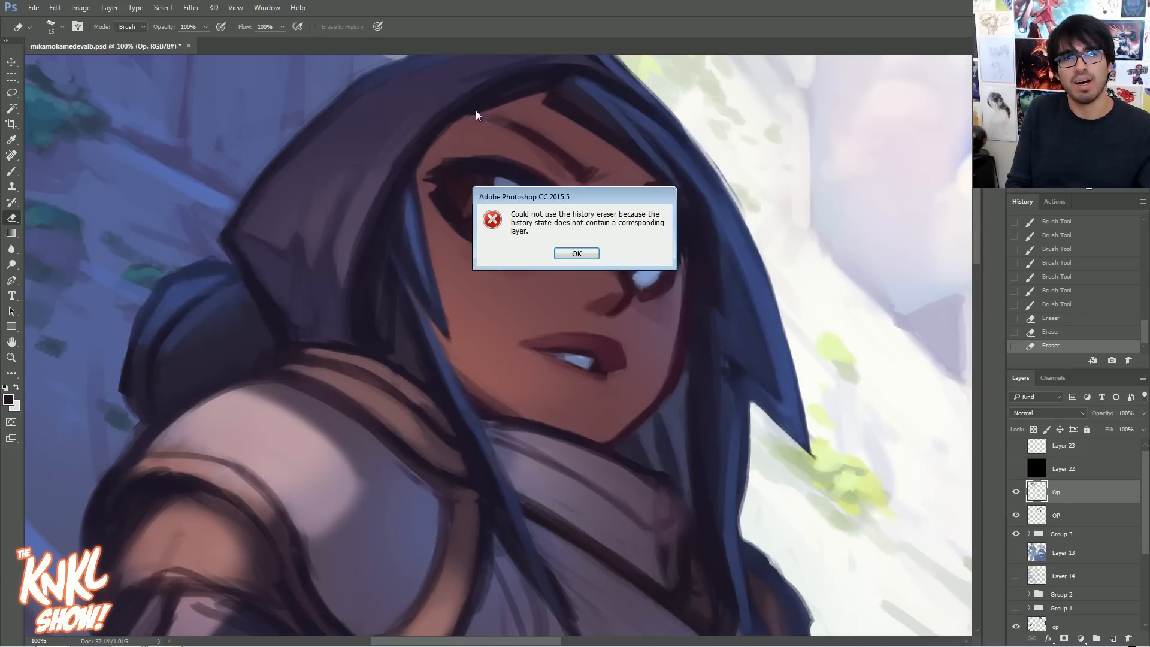
left_click(593, 255)
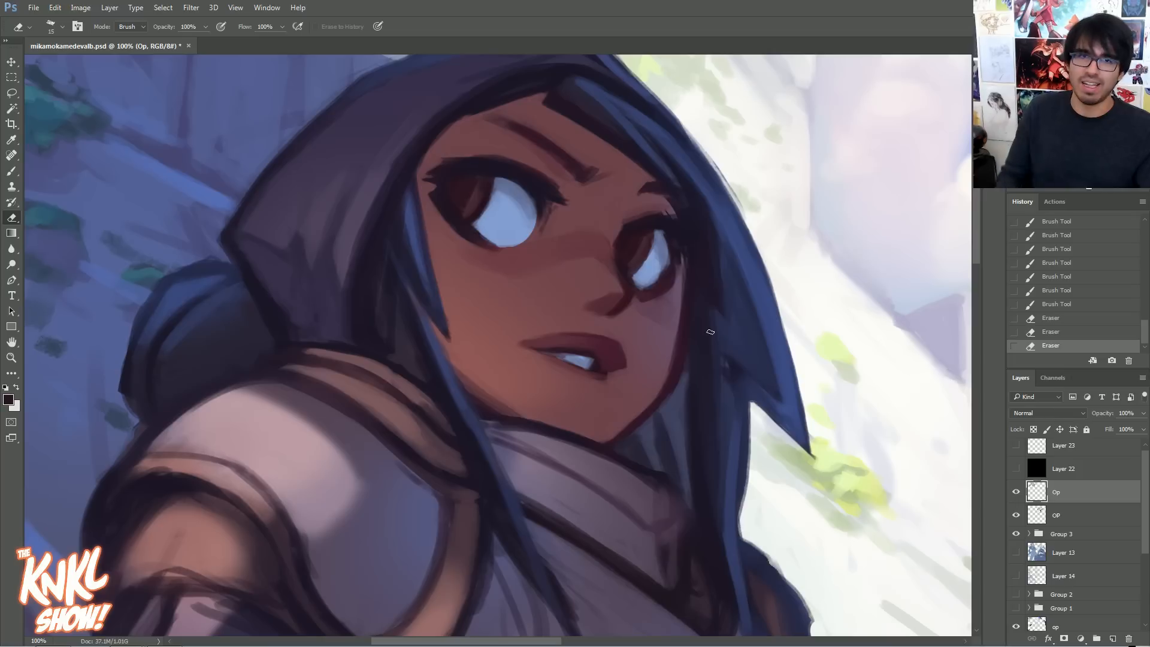
left_click(477, 112, "alt")
left_click(577, 253)
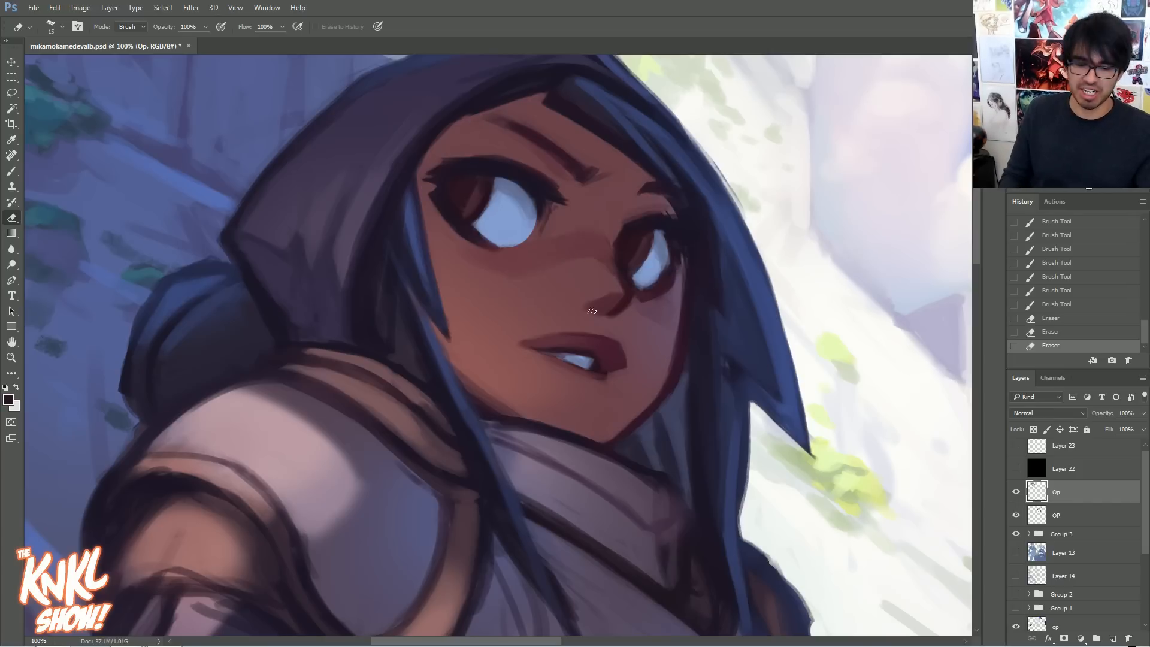
- Repaint the hood's inner edge along the forehead with the Brush tool and sampled tones
key("b")
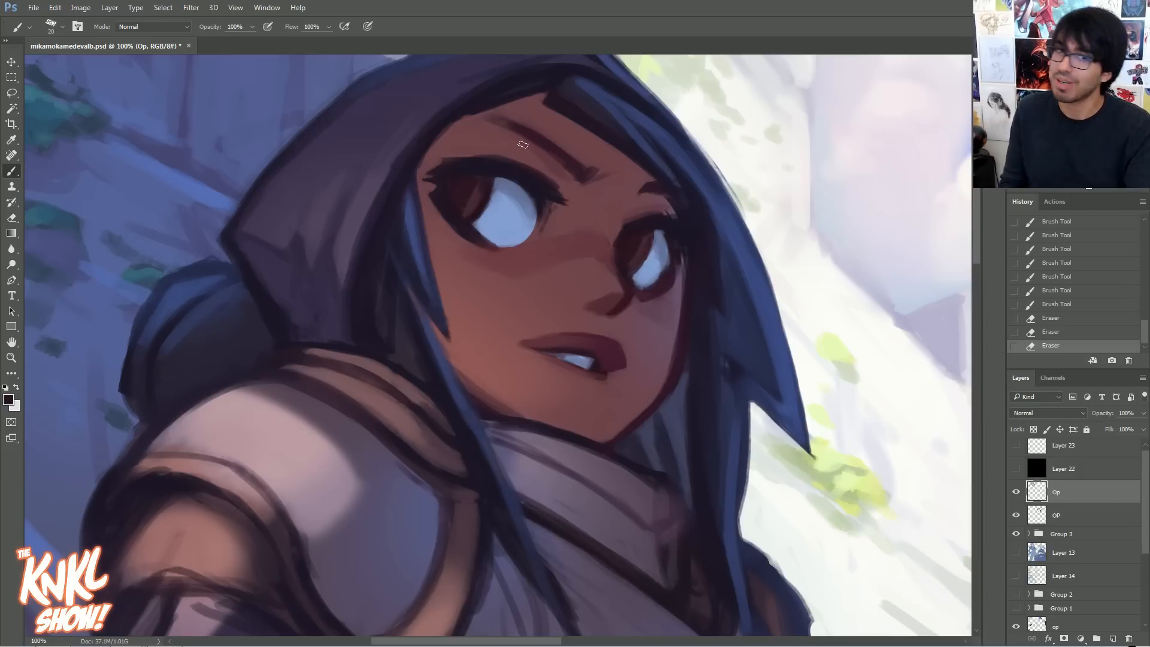
mouse_move(470, 104)
left_mouse_down()
mouse_move(440, 118)
mouse_move(418, 166)
left_mouse_up()
left_click(450, 135, "alt")
left_click_drag(440, 133, 473, 109)
left_click(481, 103, "alt")
left_click_drag(484, 103, 457, 118)
left_click_drag(460, 117, 442, 132)
- Blend the shading along the hood's inner rim beside the face with sampled hood tones
mouse_move(406, 182)
left_mouse_down()
mouse_move(456, 112)
mouse_move(457, 91)
left_mouse_up()
left_click(410, 130, "alt")
left_click(374, 191, "alt")
left_click(449, 83, "alt")
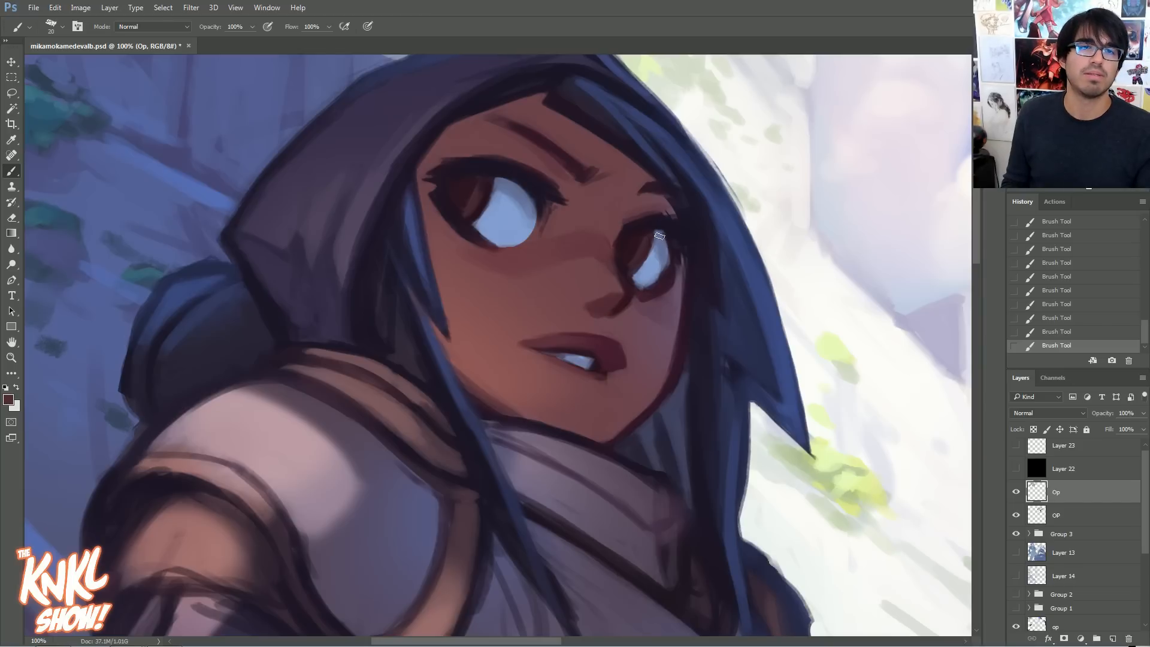
- Touch up the skin around the larger eye and the far eye's white and lash line with sampled tones and a finer brush
left_click(466, 240, "alt")
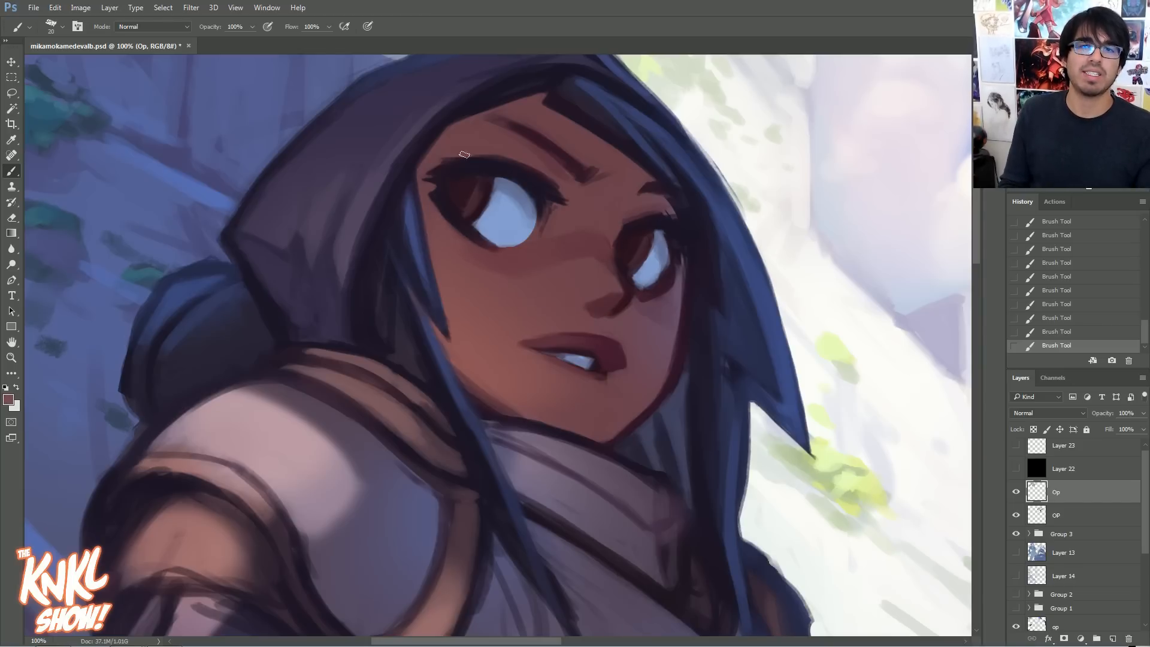
left_click(644, 281, "alt")
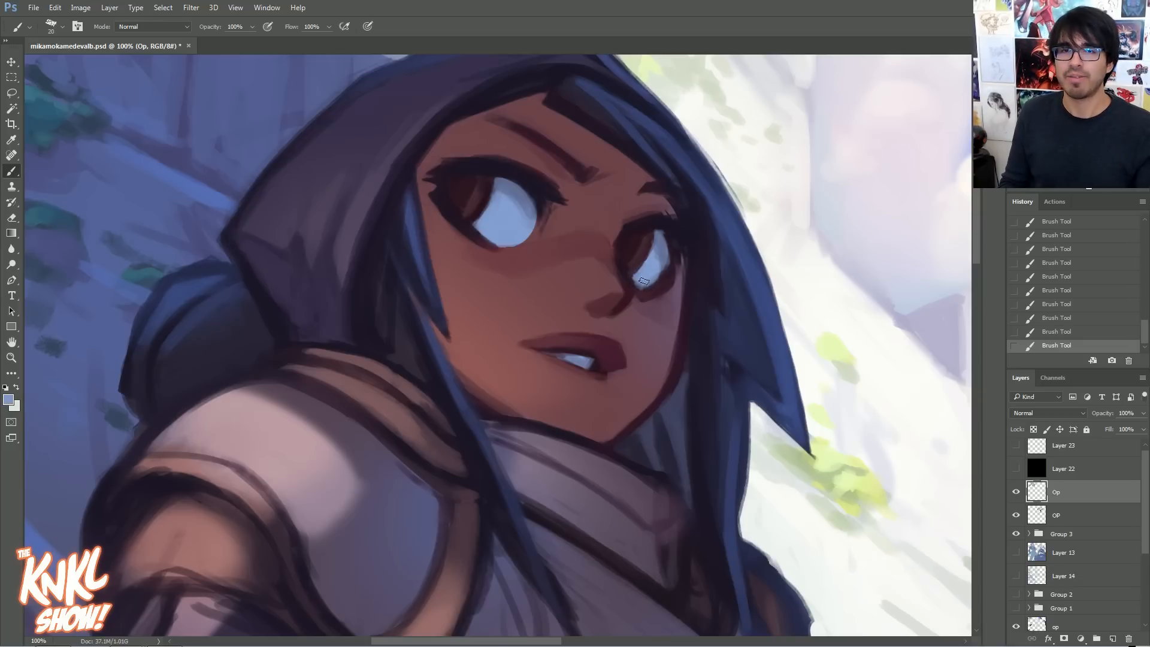
left_click(667, 256, "alt")
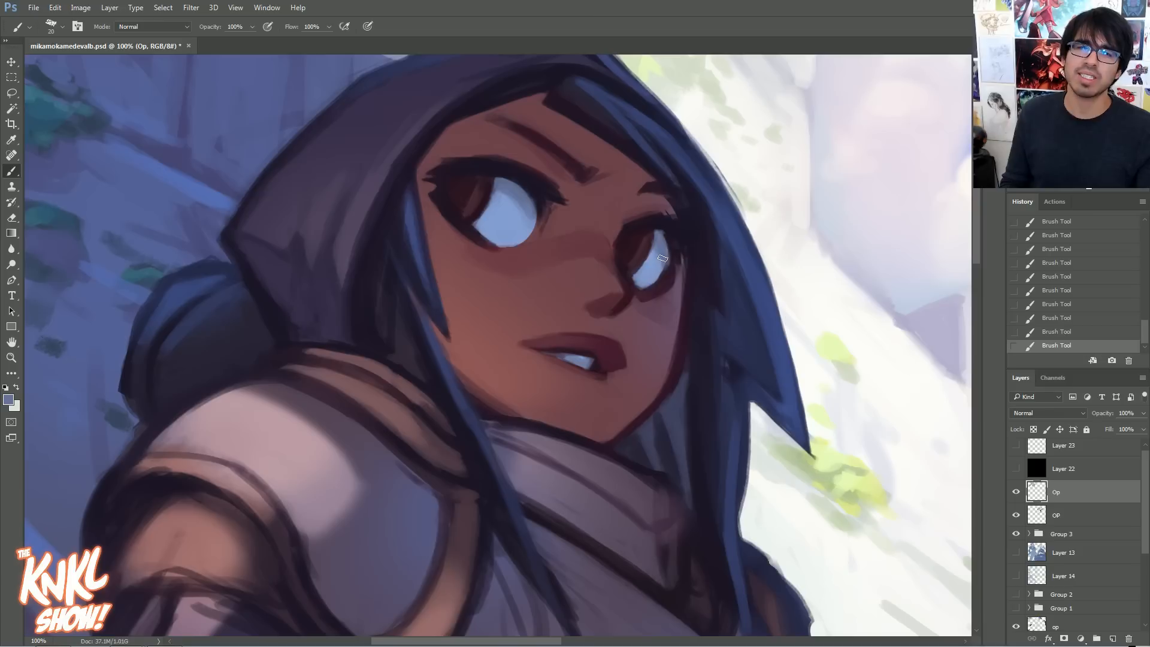
key("bracketleft")
key("bracketleft")
key("bracketleft")
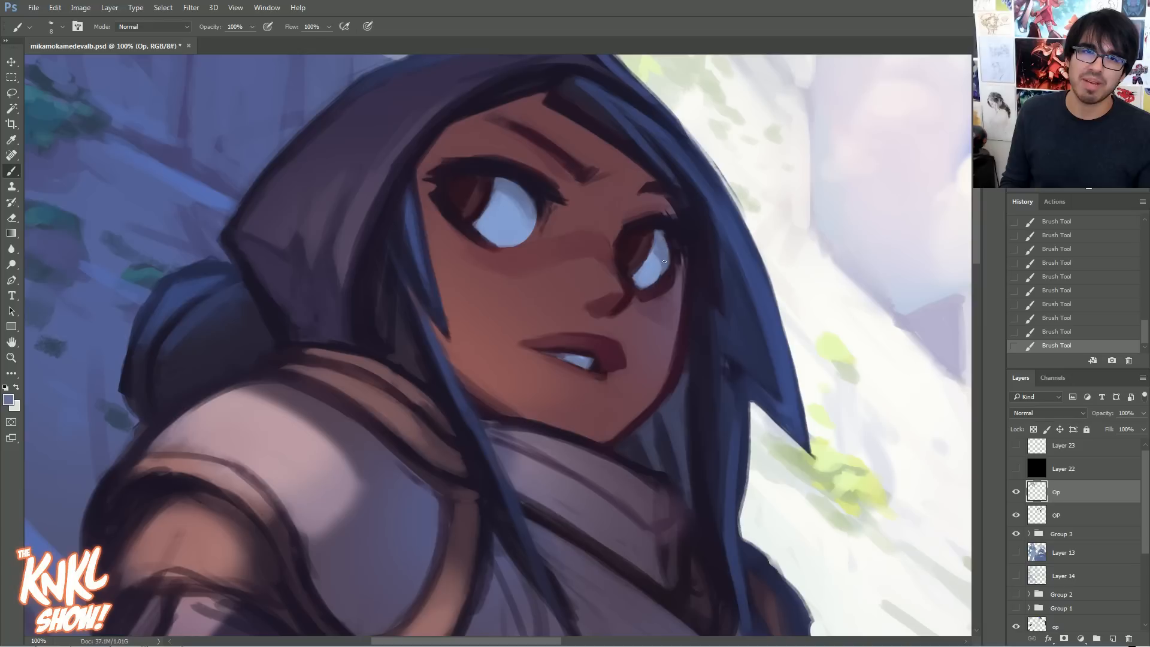
left_click(663, 228, "alt")
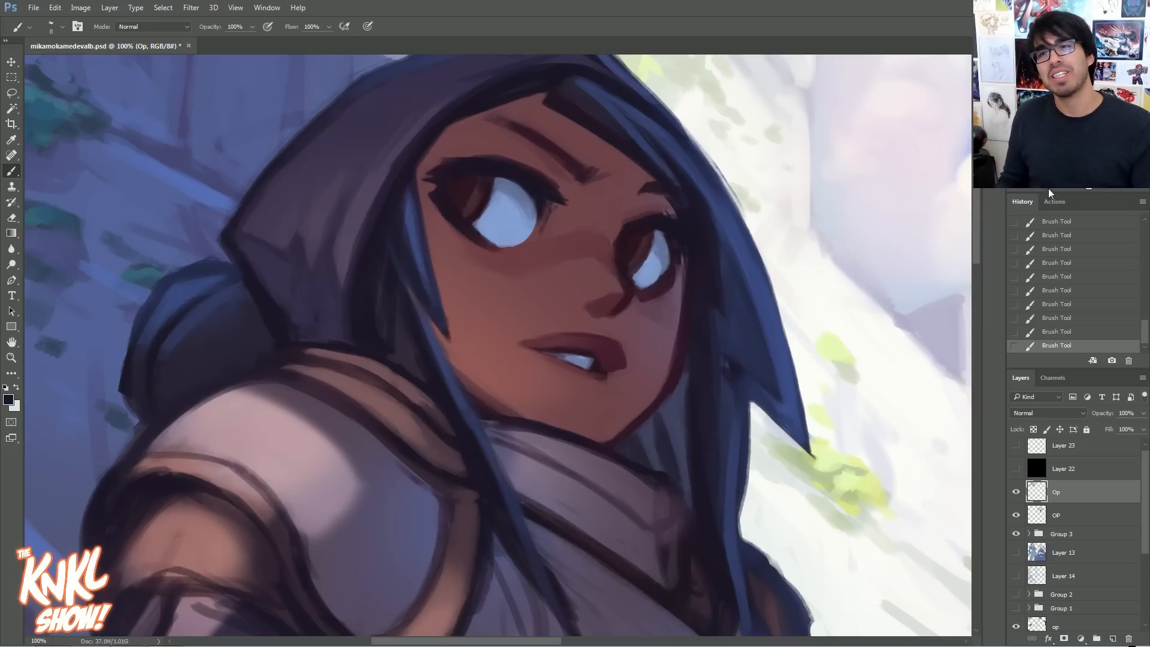
- Refine the pointed blue hair lock hanging beyond the hooded character's far cheek with sampled blue on the Op layer
key("ctrl+minus")
key("ctrl+minus")
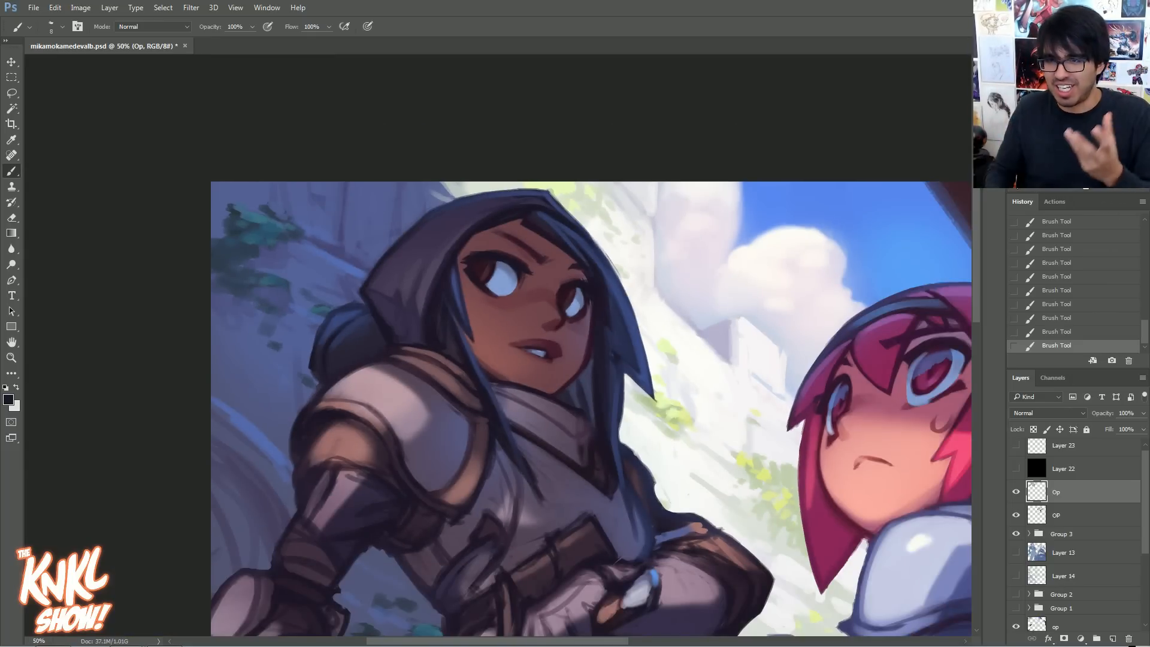
left_click(1017, 493)
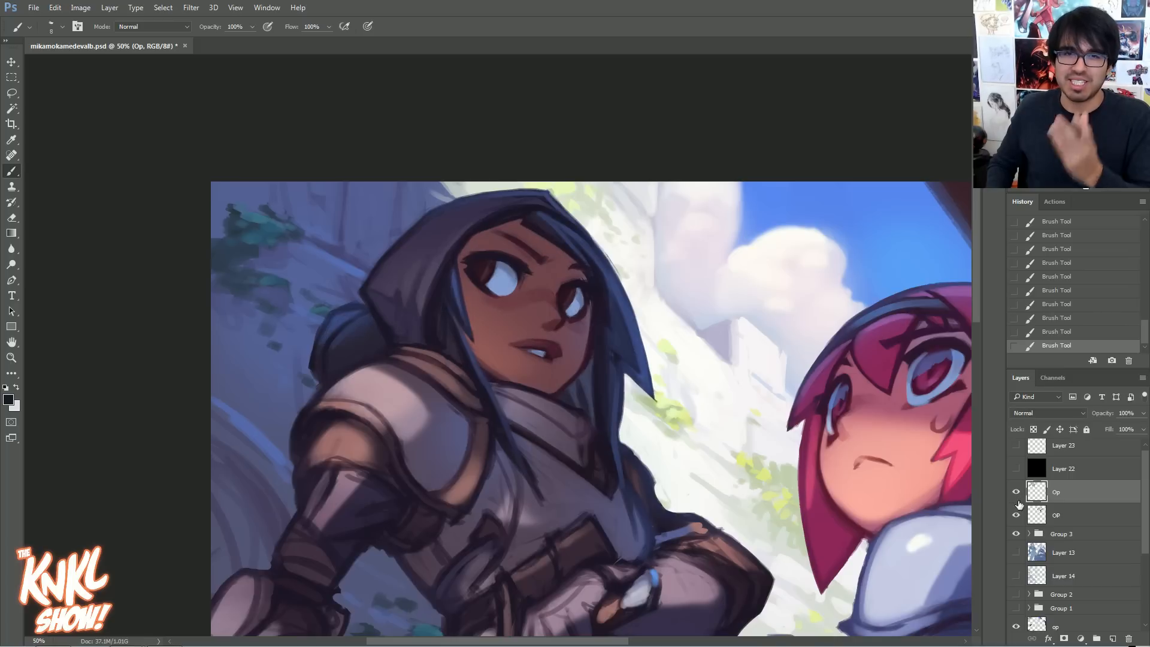
mouse_move(649, 377)
left_mouse_down()
mouse_move(624, 314)
mouse_move(626, 339)
mouse_move(626, 326)
left_mouse_up()
left_click_drag(634, 336, 618, 296)
left_click_drag(639, 359, 613, 270)
left_click(639, 347, "alt")
left_click_drag(633, 368, 629, 350)
left_click_drag(643, 367, 629, 312)
mouse_move(633, 326)
left_mouse_down()
mouse_move(623, 297)
mouse_move(643, 372)
mouse_move(626, 328)
mouse_move(640, 360)
left_mouse_up()
- Smooth the inner side of the pointed hair lock with blues sampled from the surrounding hair
left_click(620, 290, "alt")
left_click_drag(628, 324, 638, 353)
left_click_drag(624, 314, 633, 341)
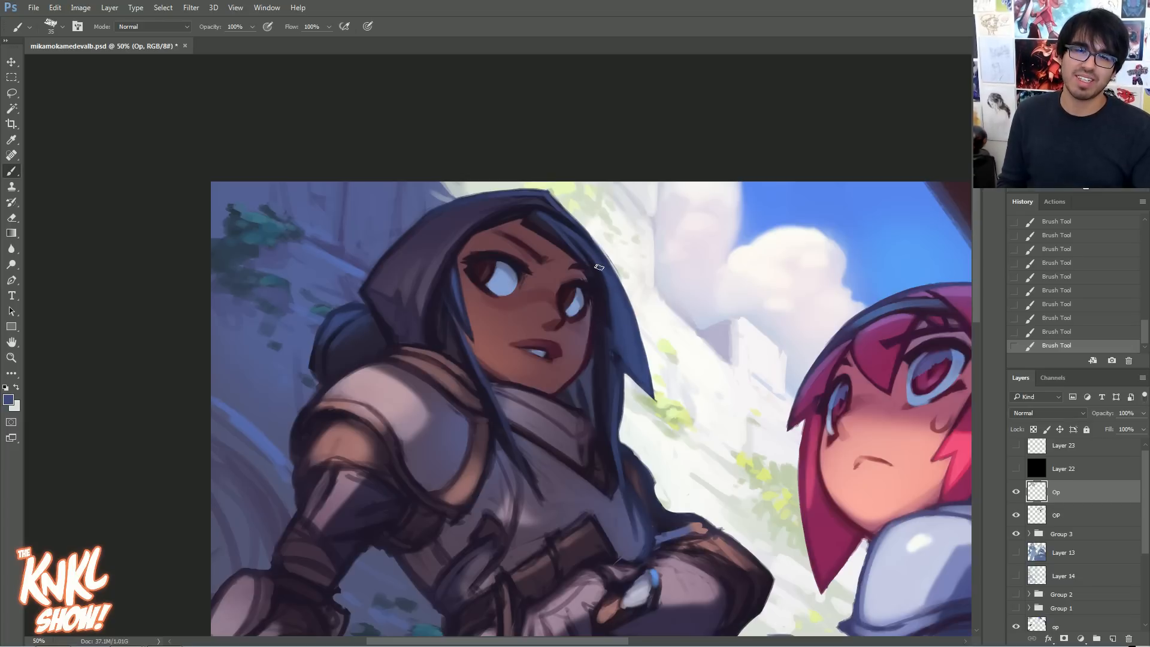
left_click(619, 356, "alt")
left_click(621, 352, "alt")
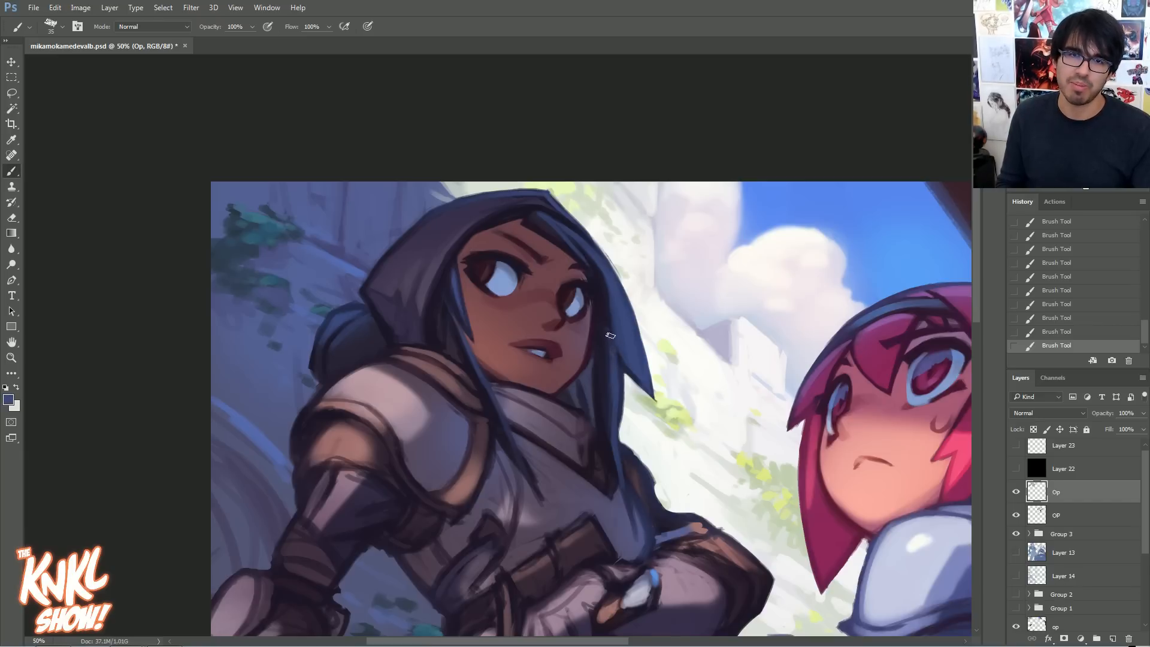
- Deepen the hair beside the far cheek with sampled dark blue and clean the chest around the near lock's tip with sampled grey
left_click(609, 340, "alt")
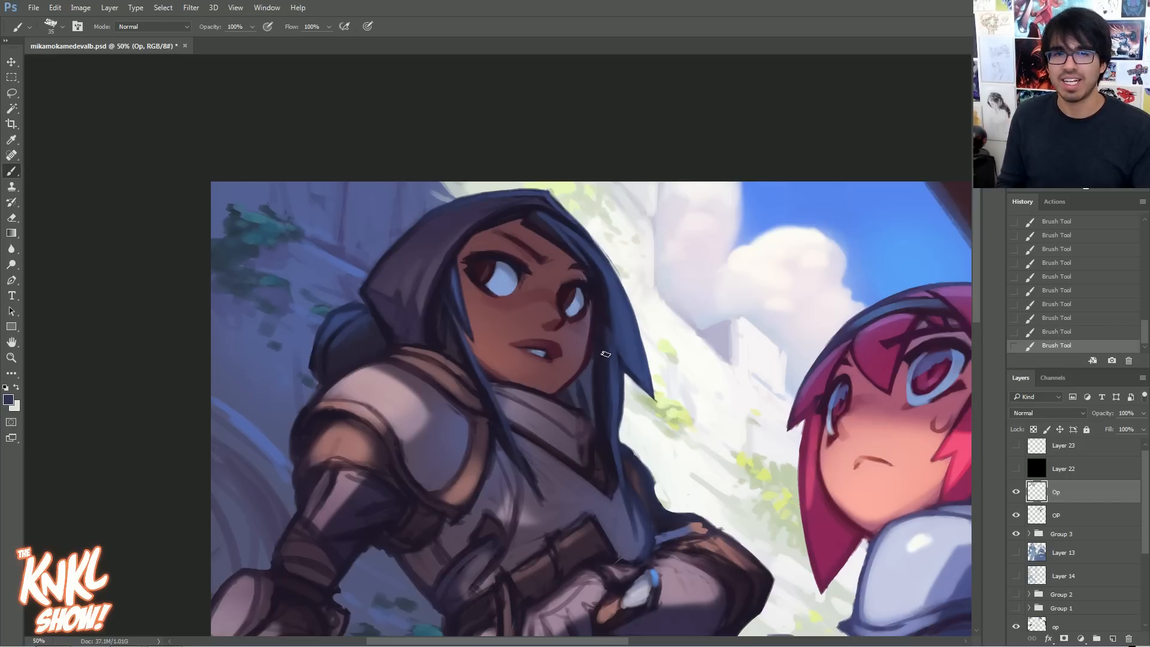
left_click(588, 384, "alt")
key("bracketright")
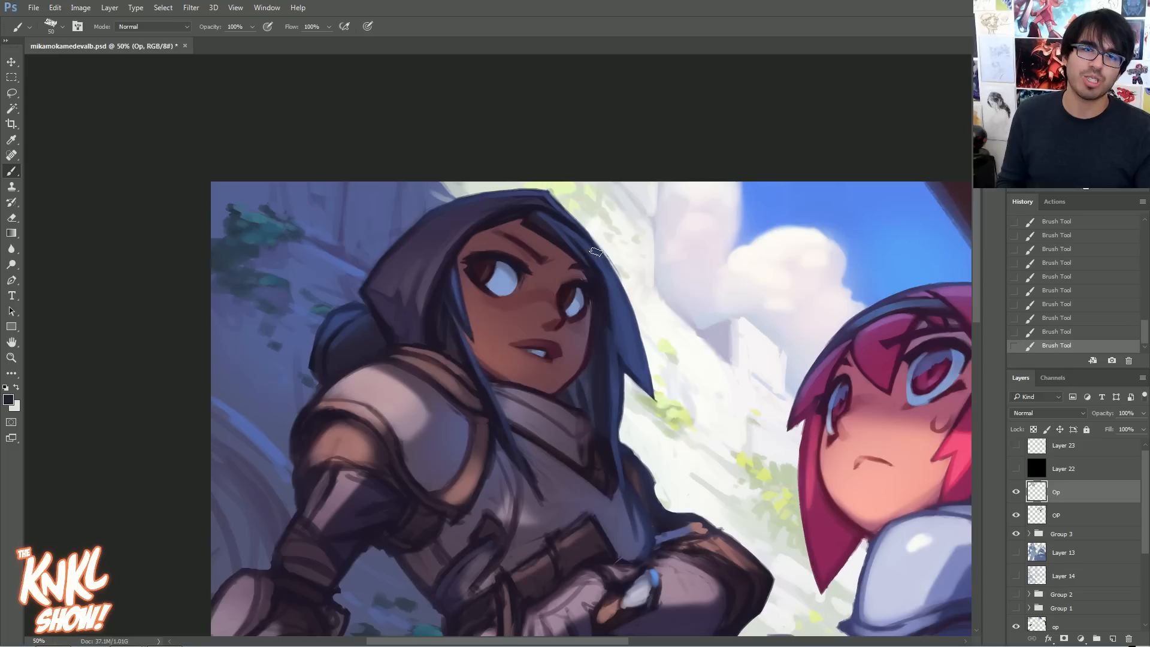
left_click(543, 479, "alt")
key("bracketleft")
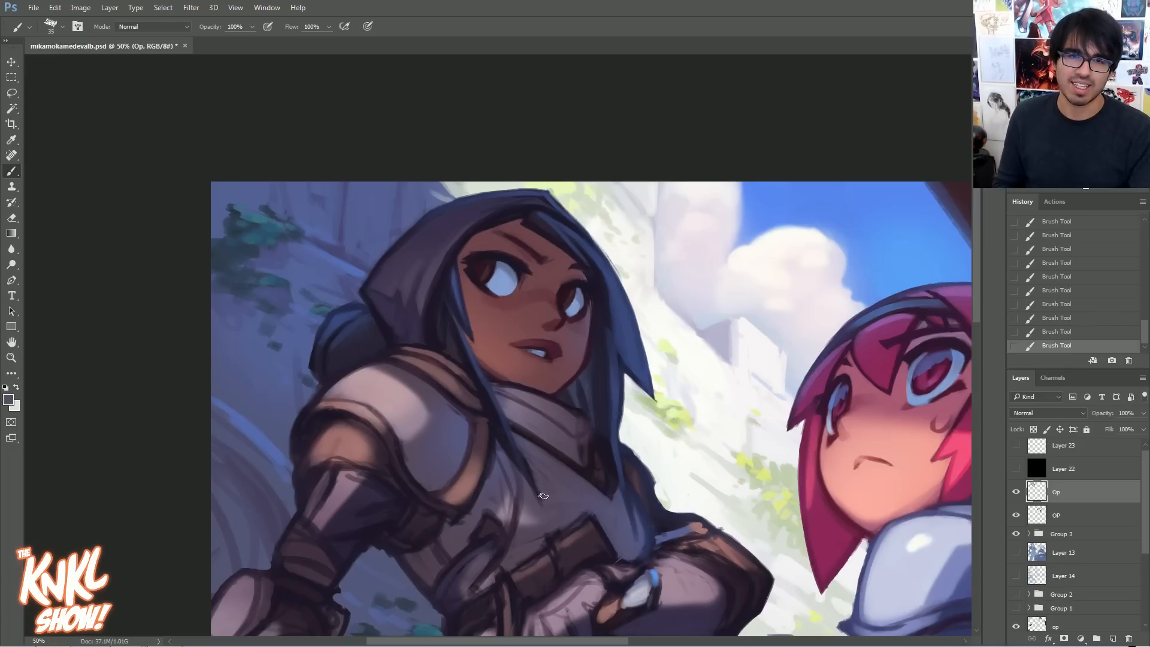
- Smooth the grey cloth of the hooded character's collar with a sampled tone and a larger brush
left_click(512, 408, "alt")
left_click(512, 407, "alt")
key("bracketright")
key("bracketright")
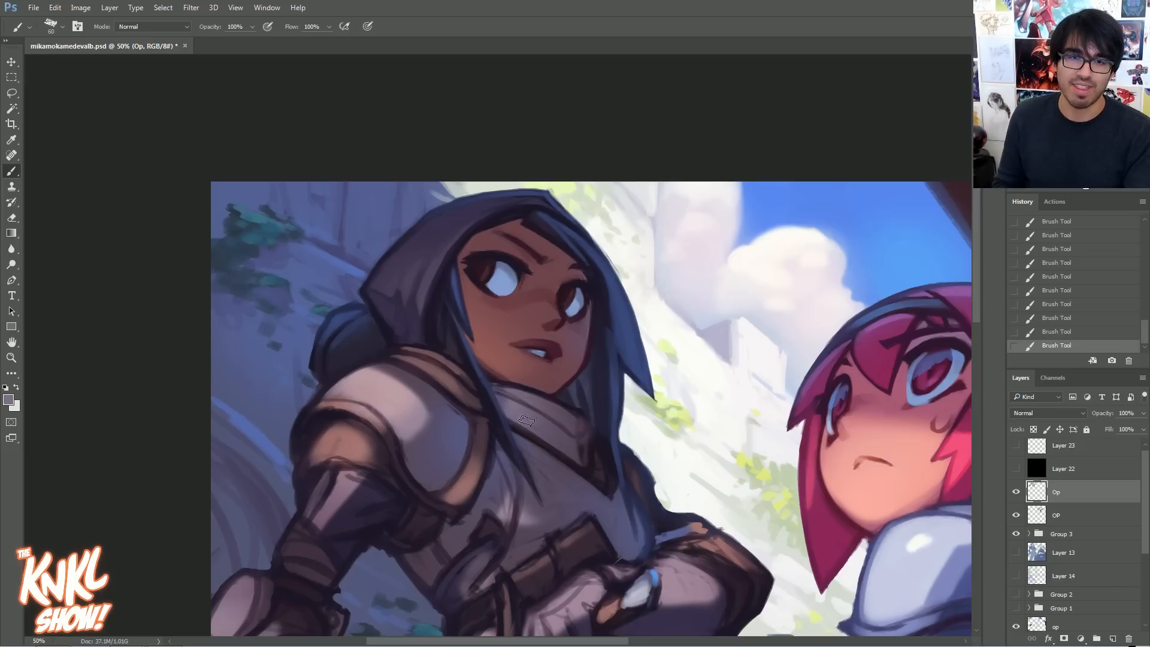
key("bracketright")
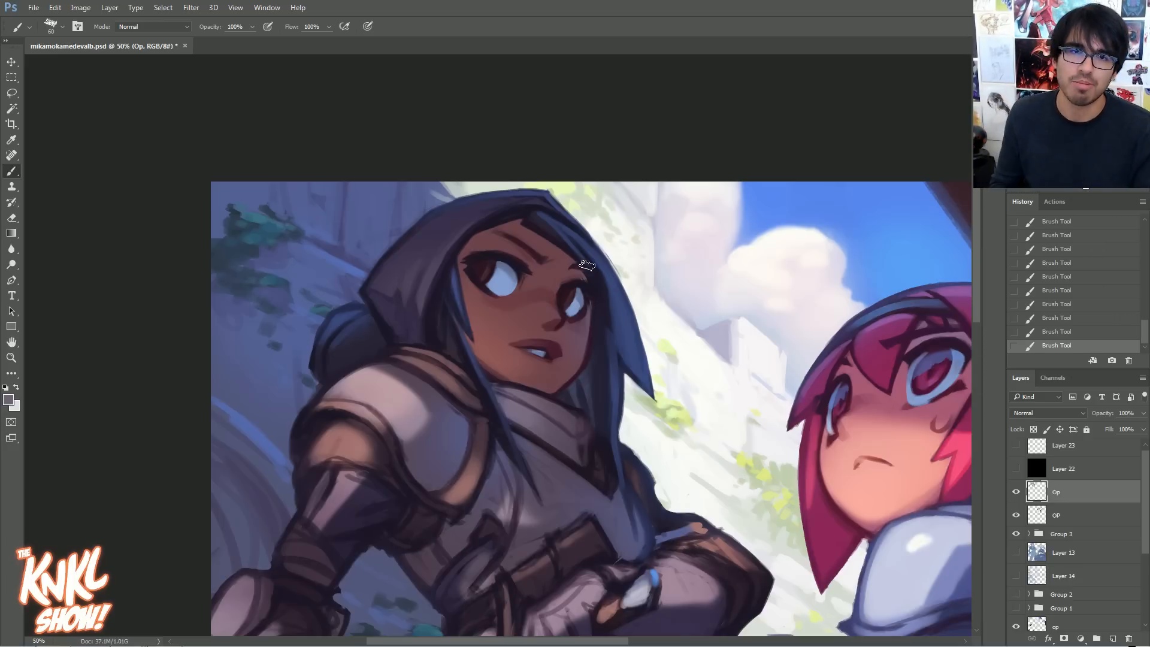
- Refine the dark inner edge of the hood and hair above the forehead with a sampled dark tone
key("ctrl+plus")
left_click_drag(639, 280, 664, 323)
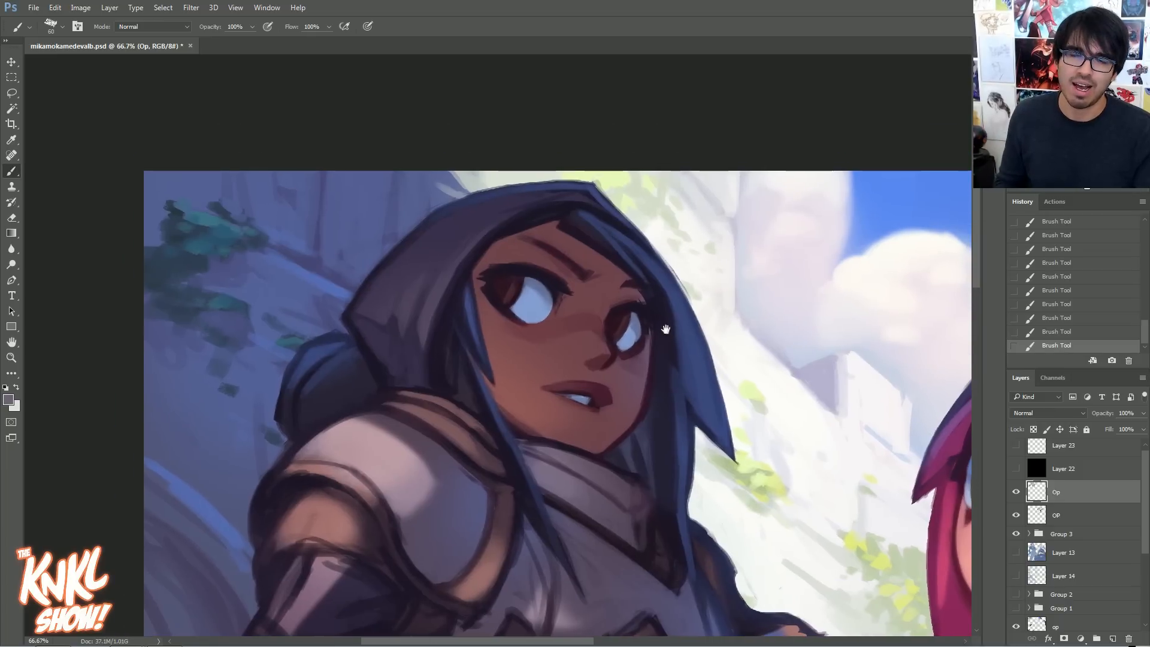
left_click(643, 274, "alt")
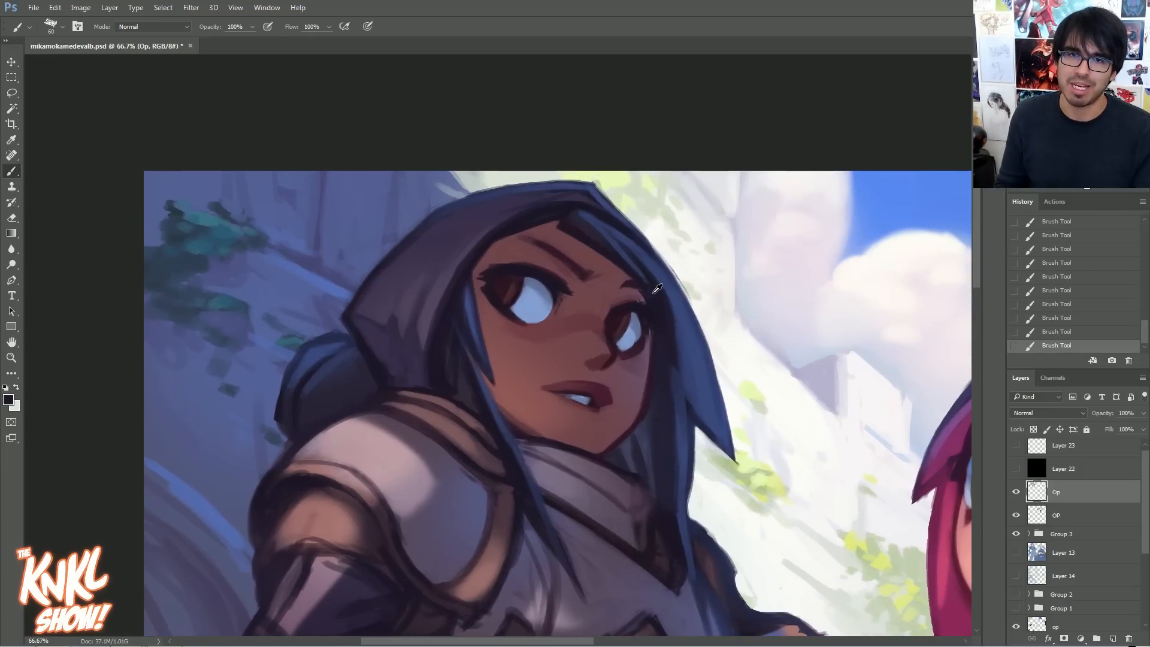
key("bracketleft")
key("bracketleft")
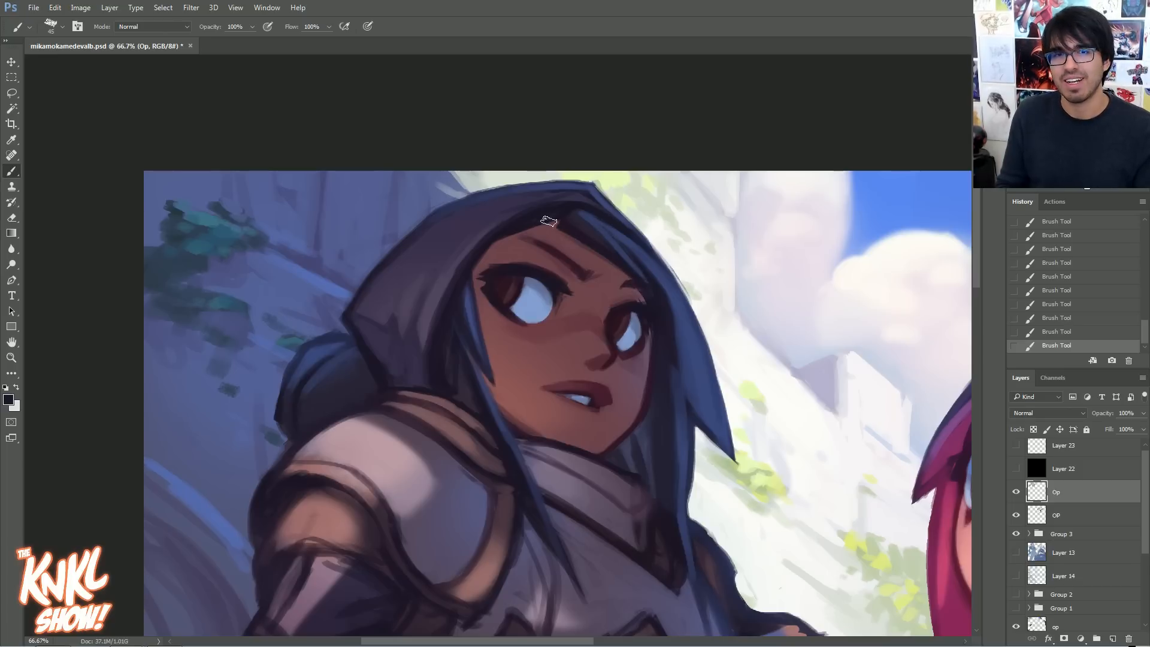
- Refine the long hair strand running past the near cheek to the collar with sampled dark blues and a finer brush
left_click_drag(598, 346, 640, 278)
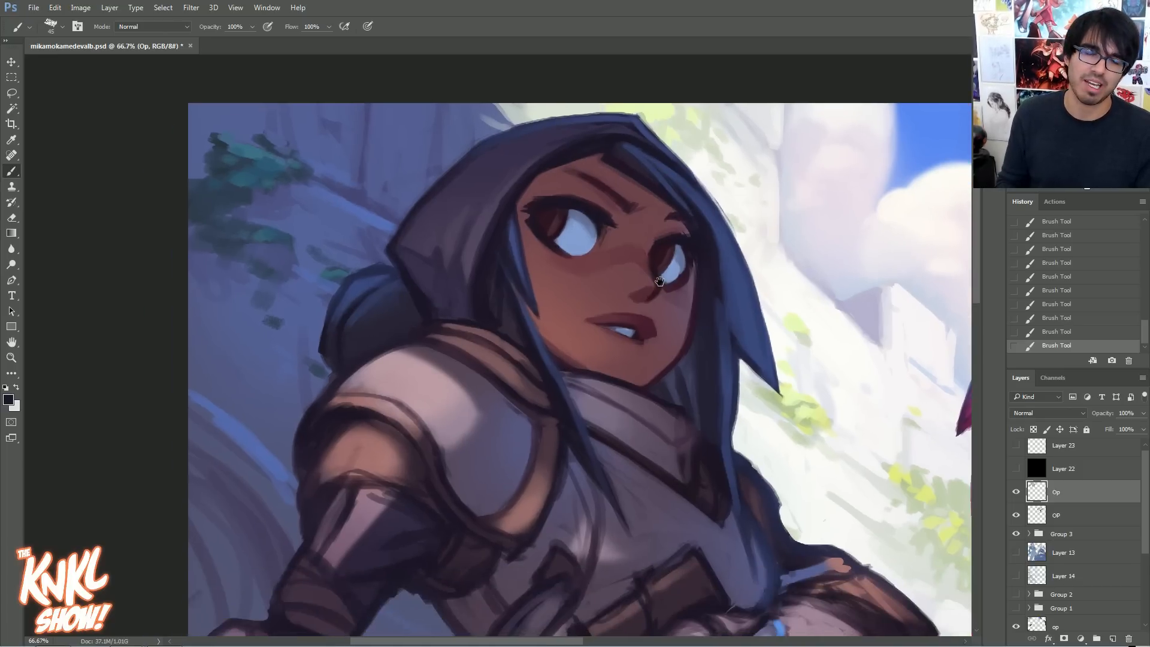
left_click(555, 363, "alt")
key("bracketleft")
key("bracketleft")
key("bracketleft")
key("bracketleft")
key("bracketleft")
key("bracketright")
key("bracketright")
left_click(546, 362, "alt")
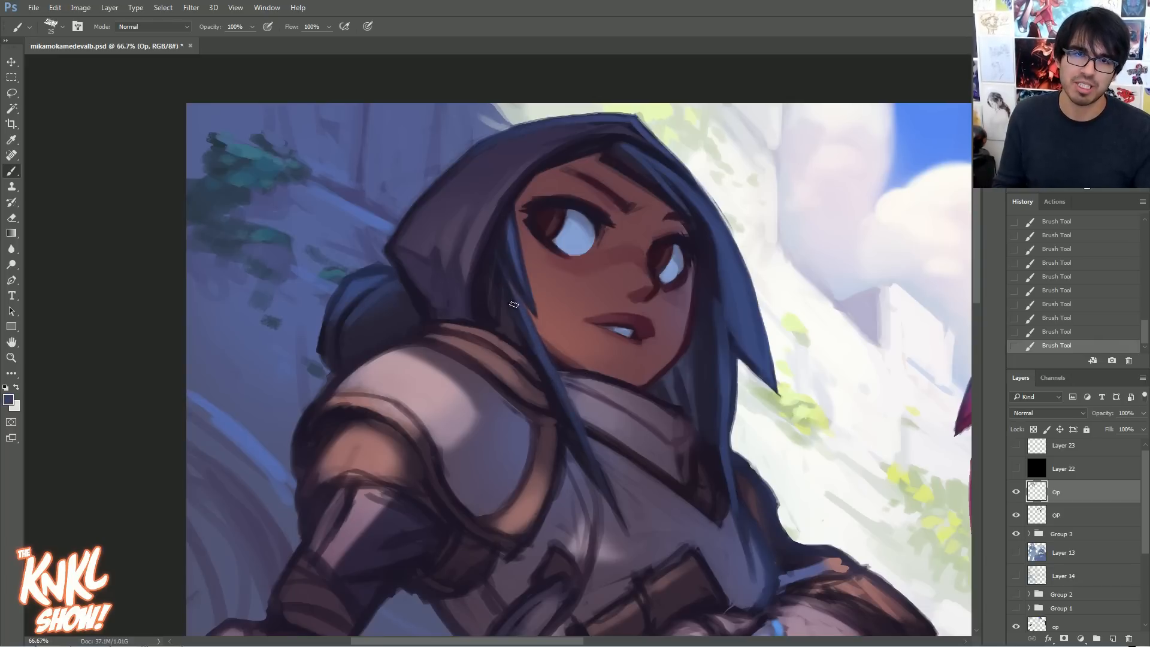
- Darken the shadow inside the hood behind the near-side hair with a sampled dark tone and a larger brush
left_click(501, 273, "alt")
key("bracketright")
key("bracketright")
key("bracketright")
key("bracketright")
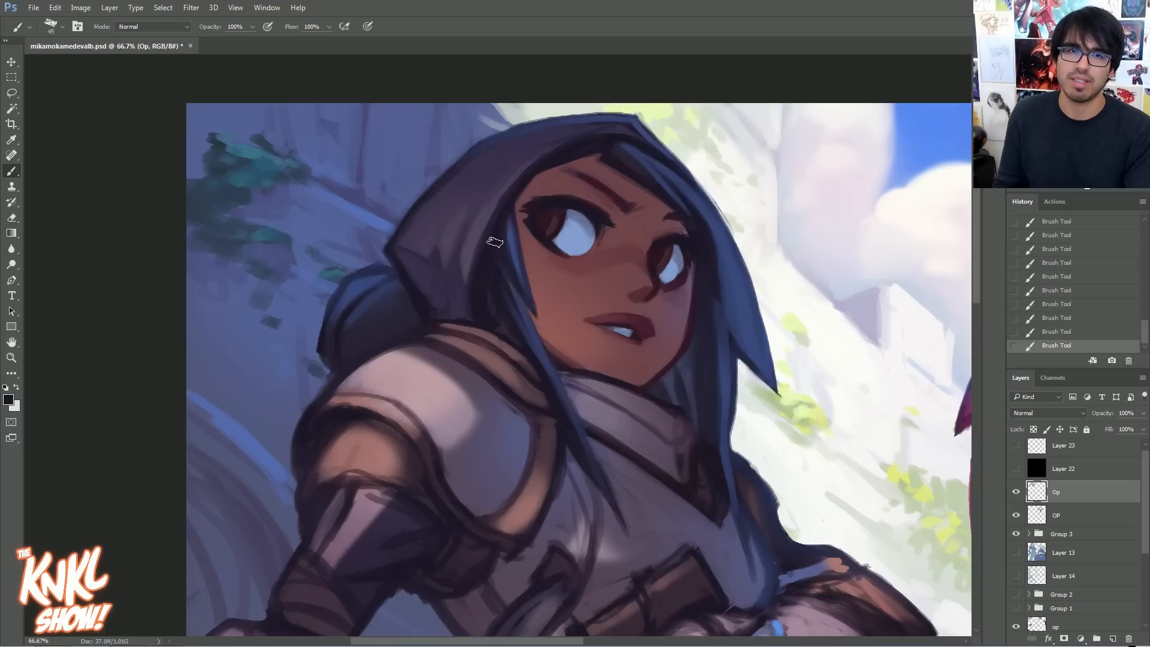
- Define the fold line and upper edge of the grey collar with sampled dark and grey tones
left_click_drag(869, 287, 707, 169)
left_click(463, 271, "alt")
left_click(510, 299, "alt")
key("bracketleft")
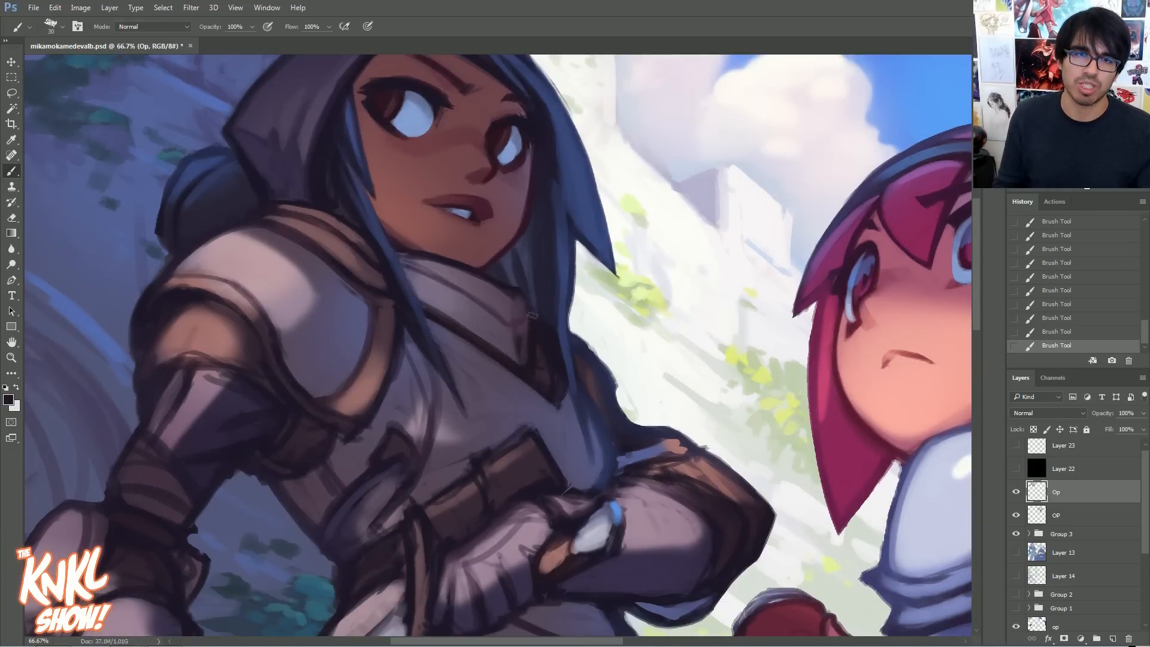
left_click(508, 300, "alt")
left_click_drag(501, 292, 396, 252)
left_click(437, 252, "alt")
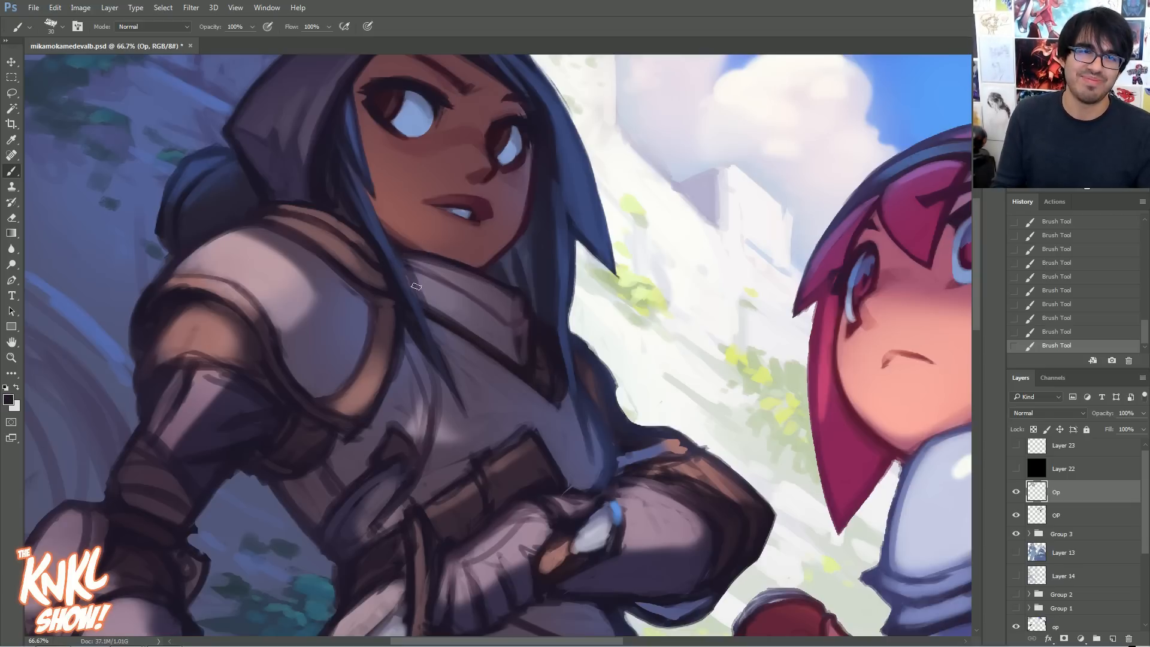
- Rework the dark edge of the brown shoulder band beside the near hair lock with a sampled dark brown
left_click_drag(374, 266, 488, 322)
key("bracketright")
key("bracketright")
key("bracketright")
left_click_drag(478, 330, 446, 302)
left_click(475, 303, "alt")
key("bracketleft")
key("bracketleft")
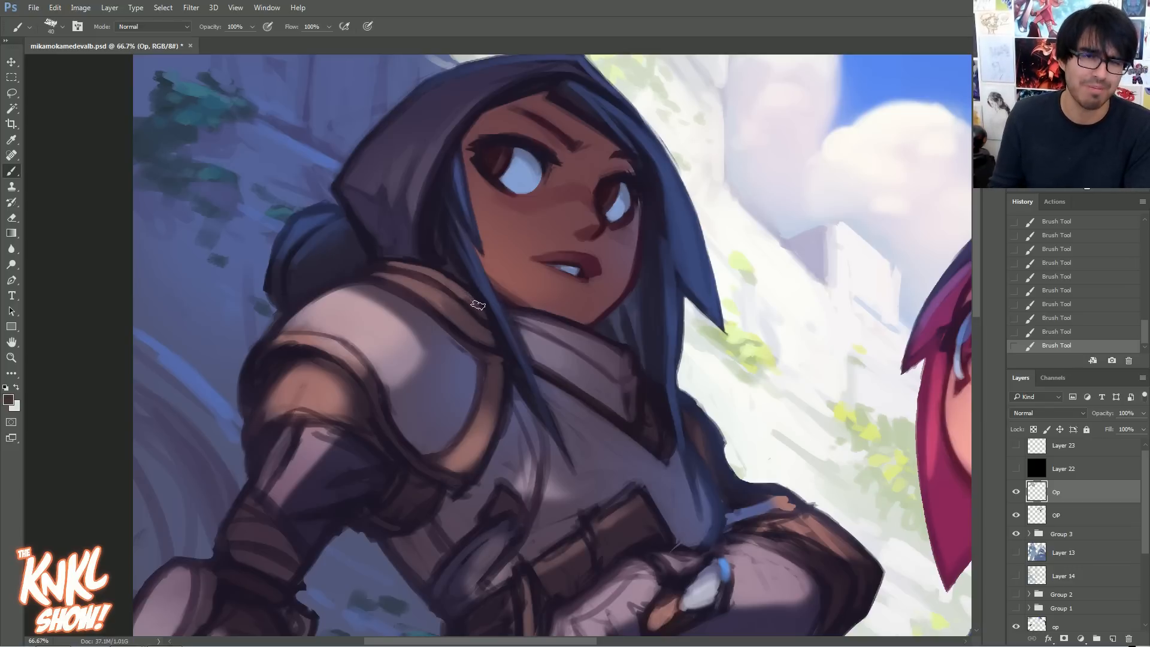
- Repaint the brown bands between the hood and the shoulder plate with sampled leather tones
key("bracketright")
left_click(444, 285, "alt")
mouse_move(451, 280)
left_mouse_down()
mouse_move(467, 300)
mouse_move(446, 308)
left_mouse_up()
left_click(427, 292, "alt")
left_click(431, 288, "alt")
left_click(470, 429, "alt")
mouse_move(401, 276)
left_mouse_down()
mouse_move(445, 307)
mouse_move(380, 275)
mouse_move(448, 286)
mouse_move(436, 282)
left_mouse_up()
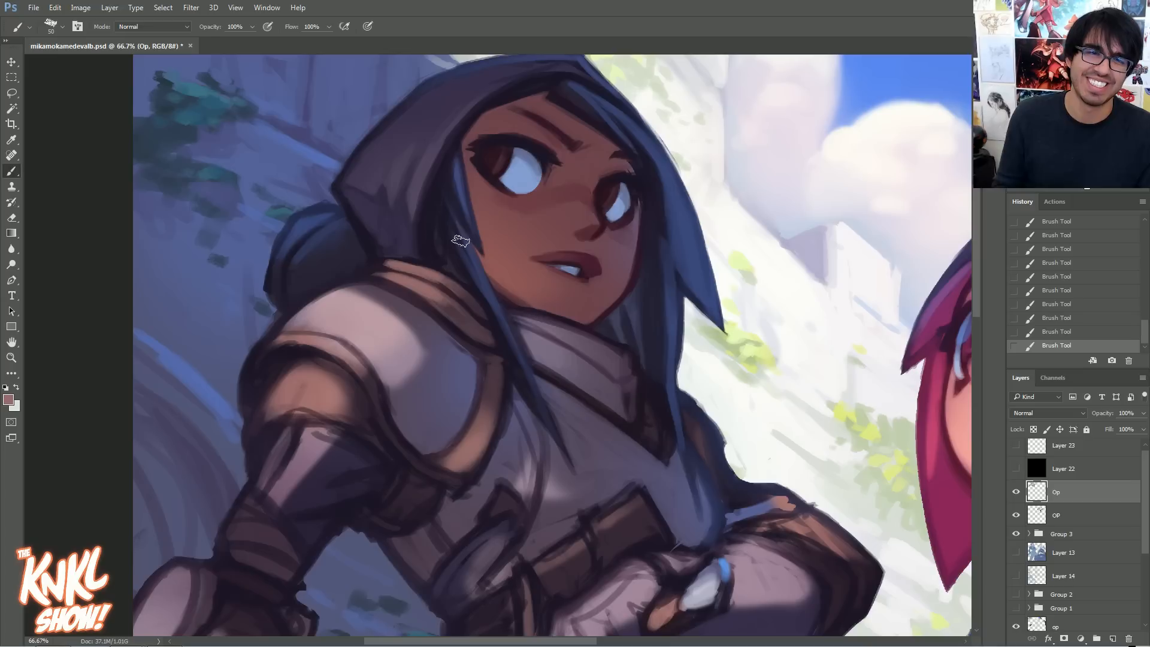
- Sharpen the upper edge of the brown bands beneath the hood with a finer brush and sampled tones
left_click(375, 266, "alt")
key("bracketleft")
key("bracketleft")
key("bracketleft")
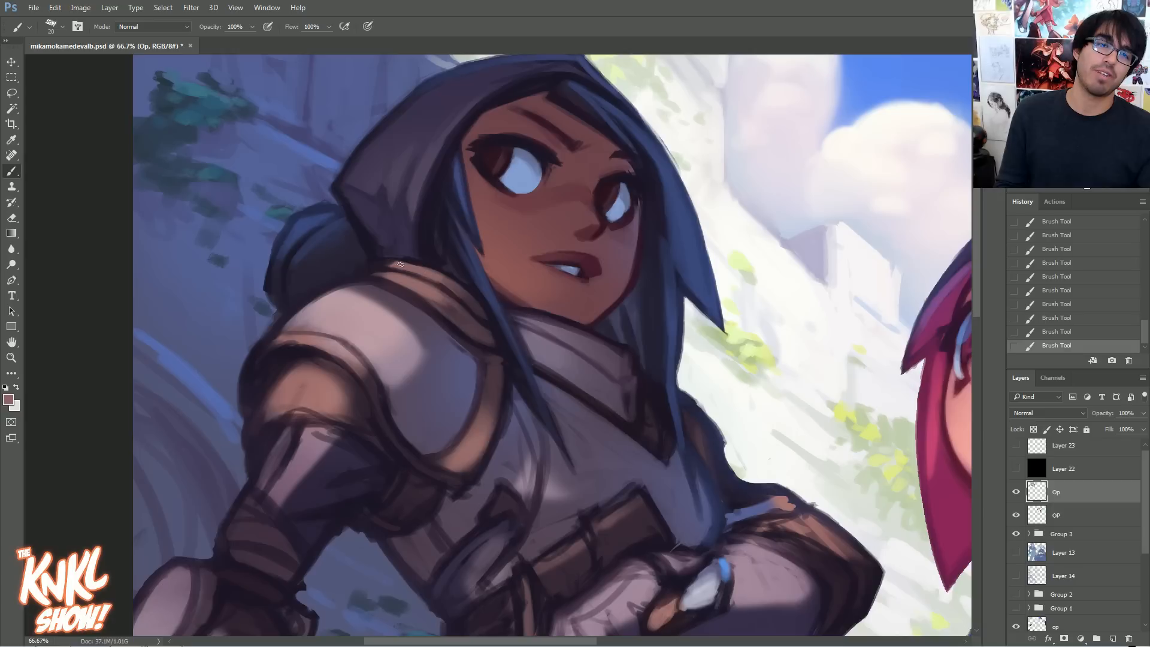
left_click(418, 260, "alt")
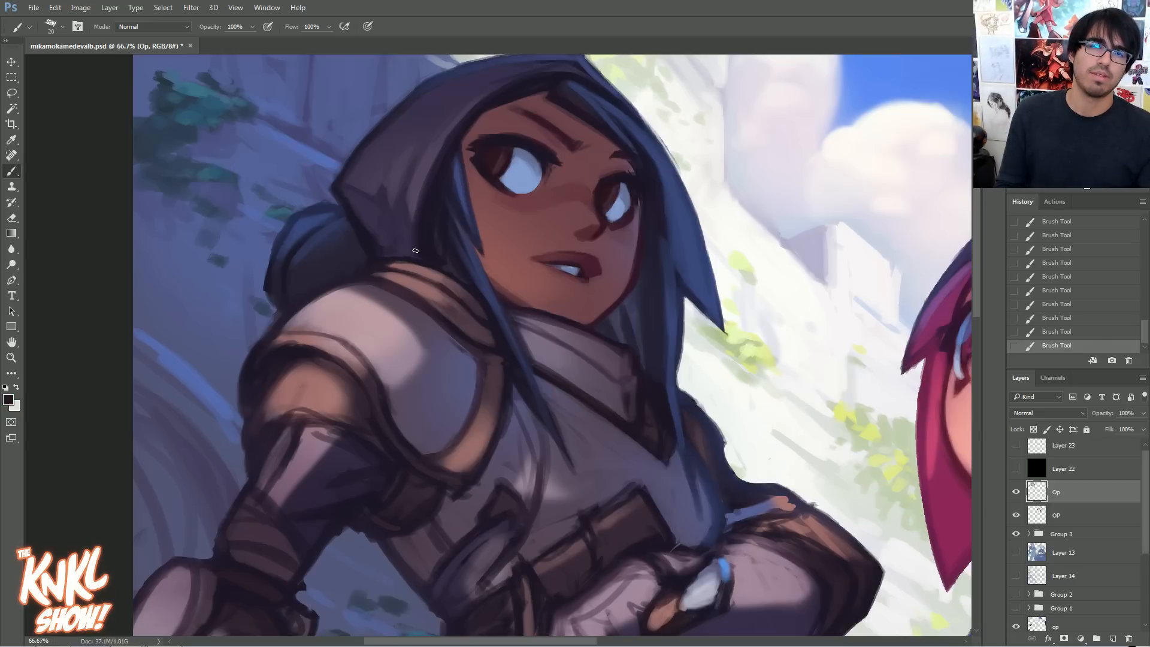
- Paint over the brown trim along the shoulder plate's lower edge with sampled warm tones
left_click(340, 343, "alt")
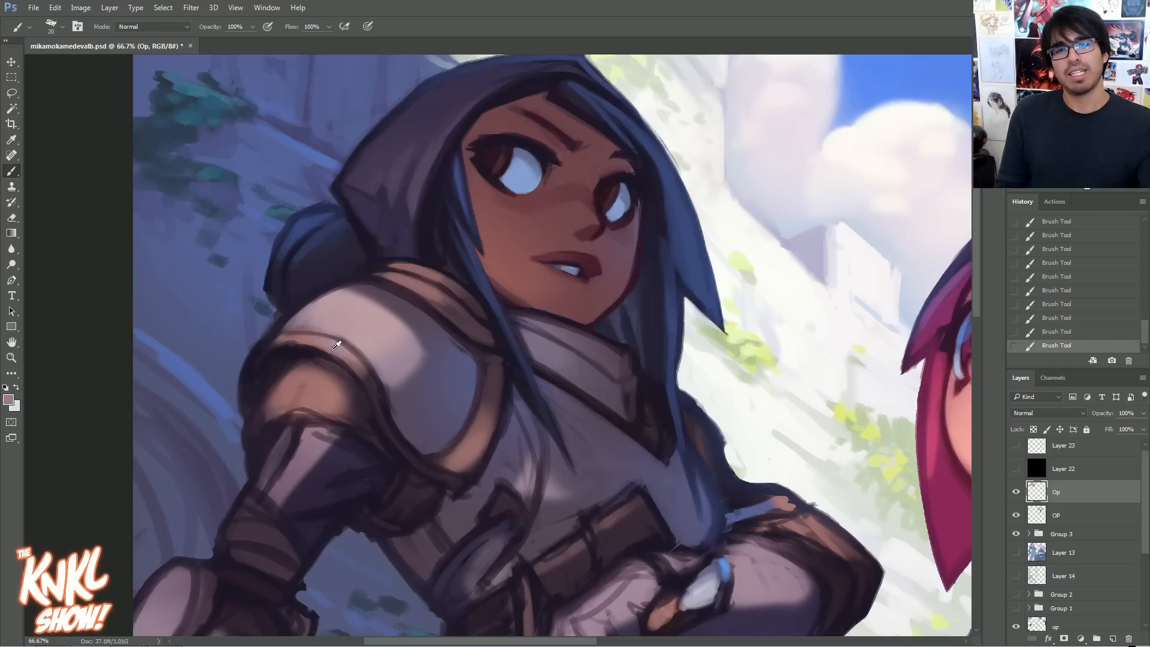
key("bracketright")
key("bracketright")
key("bracketright")
left_click_drag(323, 341, 310, 337)
left_click(297, 338, "alt")
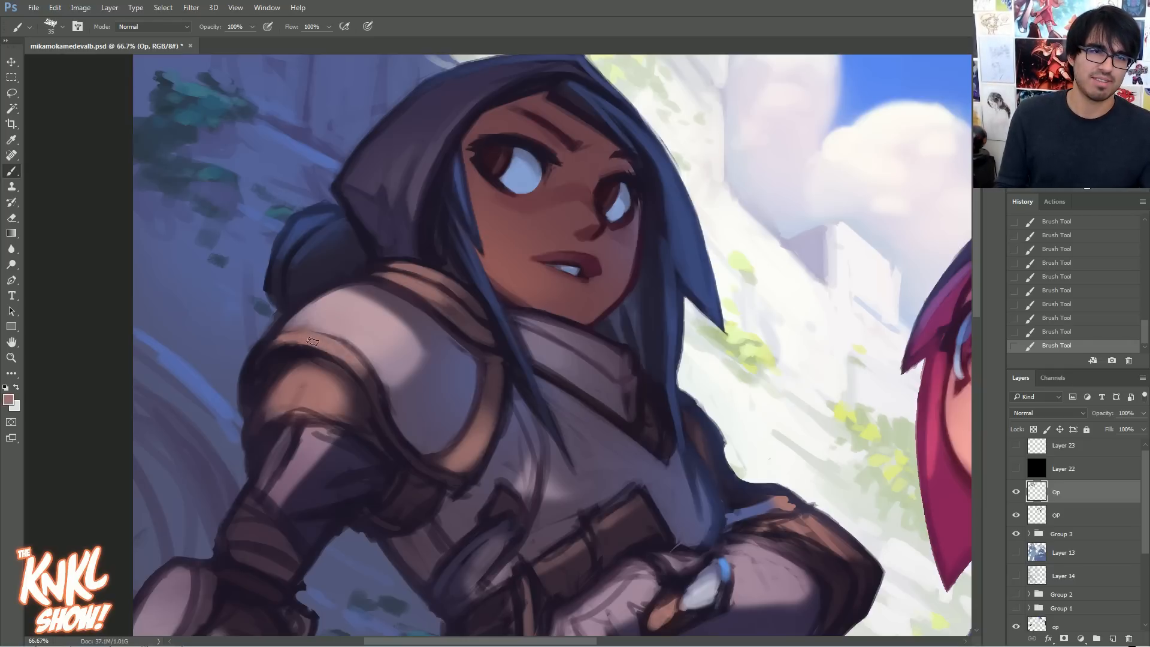
- Redefine the outline and outer end of the shoulder plate's brown trim with a finer brush and sampled tones
left_click(362, 342, "alt")
key("bracketleft")
key("bracketleft")
left_click(352, 351, "alt")
mouse_move(340, 342)
left_mouse_down()
mouse_move(298, 332)
mouse_move(340, 338)
mouse_move(267, 342)
mouse_move(349, 345)
mouse_move(320, 325)
mouse_move(264, 361)
left_mouse_up()
left_click(307, 336, "alt")
left_click(341, 324, "alt")
left_click(291, 333, "alt")
left_click(268, 350, "alt")
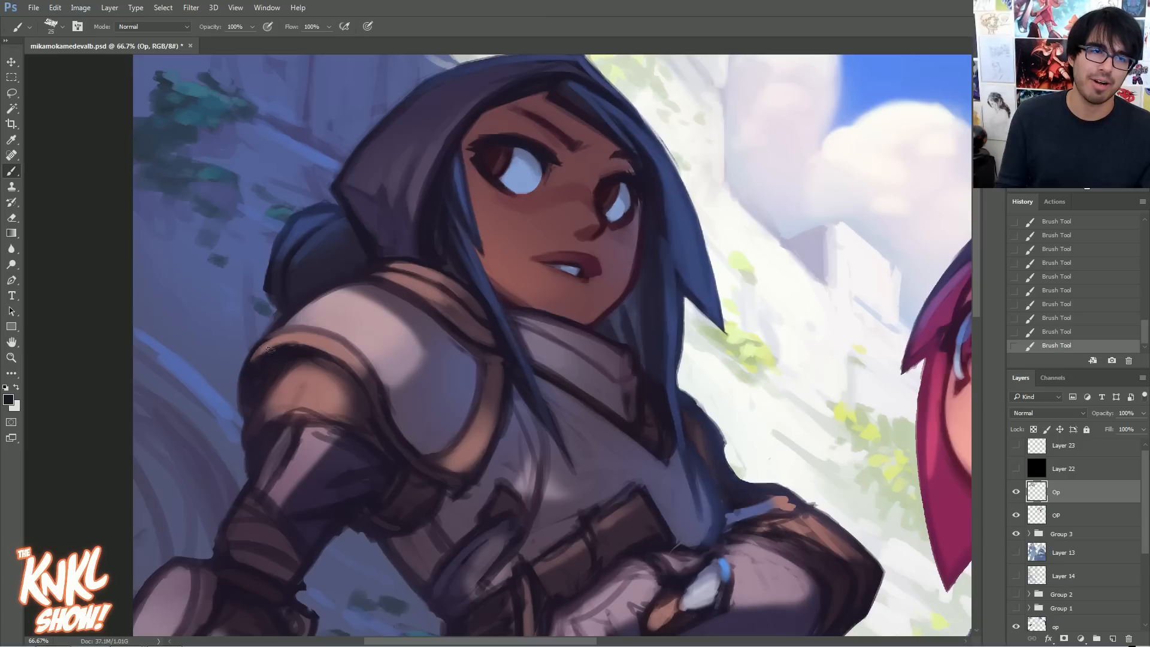
- Smooth the light surface of the shoulder plate and clean its upper edge with sampled pinks and dark browns
left_click(313, 340, "alt")
left_click(335, 316, "alt")
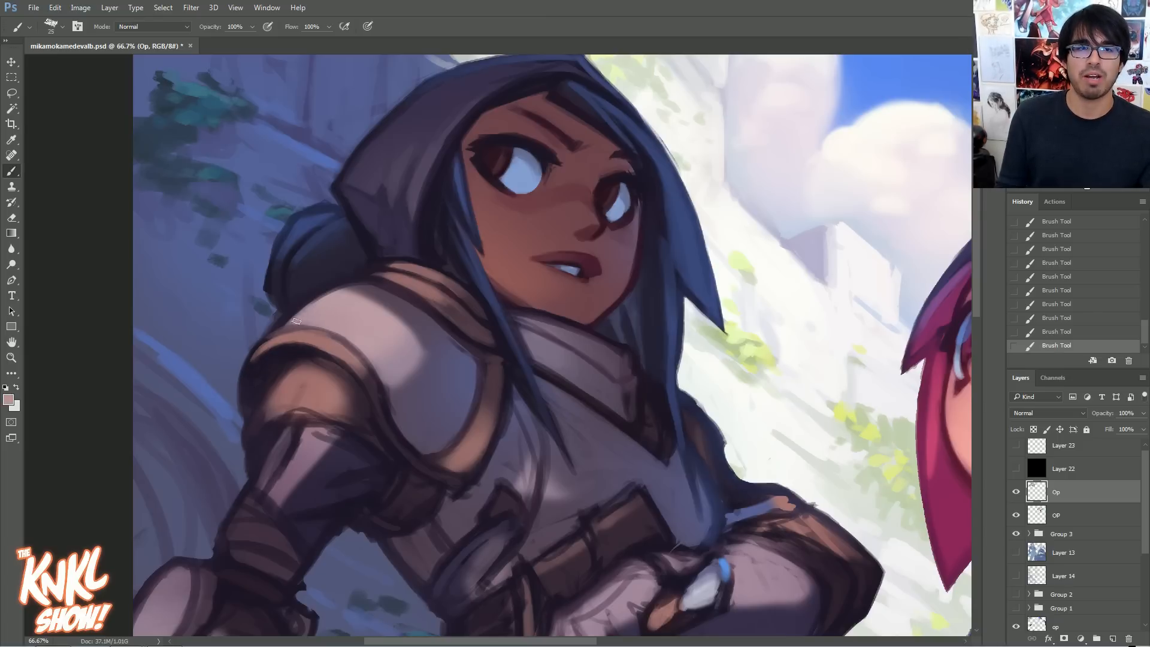
key("bracketright")
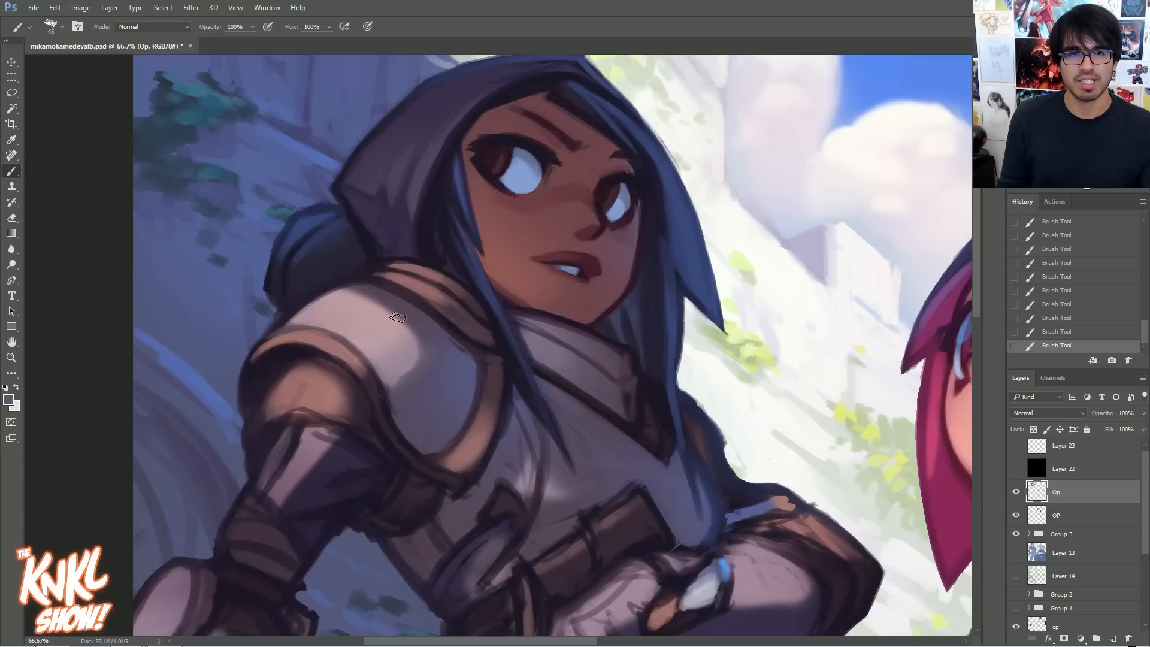
left_click(335, 304, "alt")
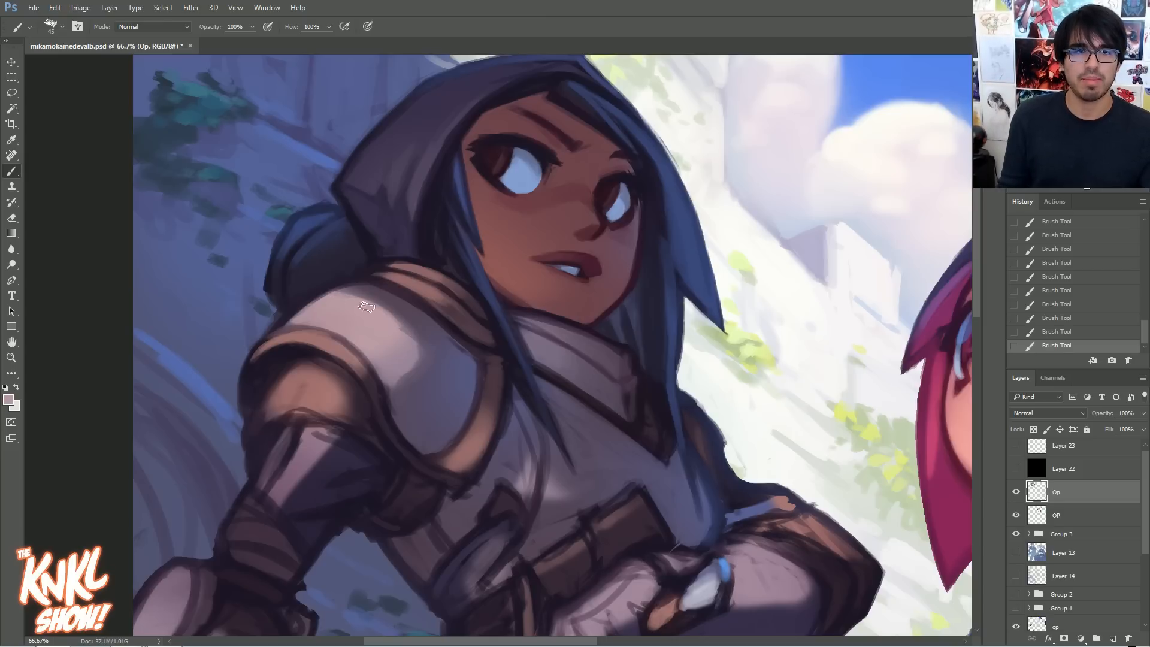
key("bracketleft")
left_click(350, 293, "alt")
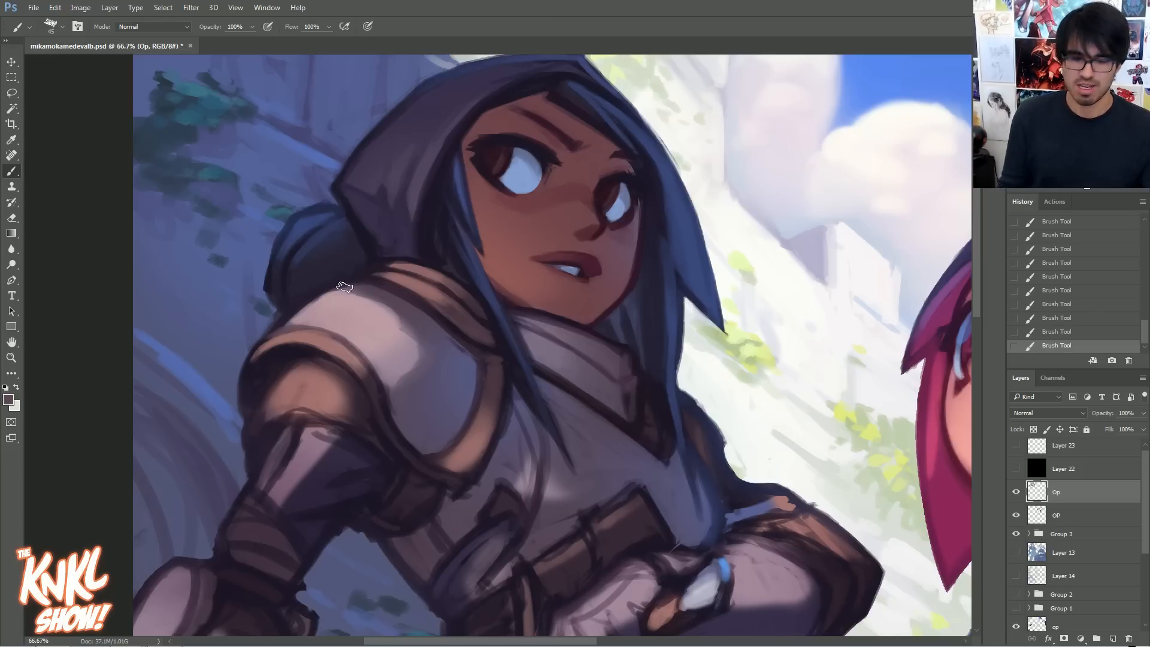
left_click(354, 283, "alt")
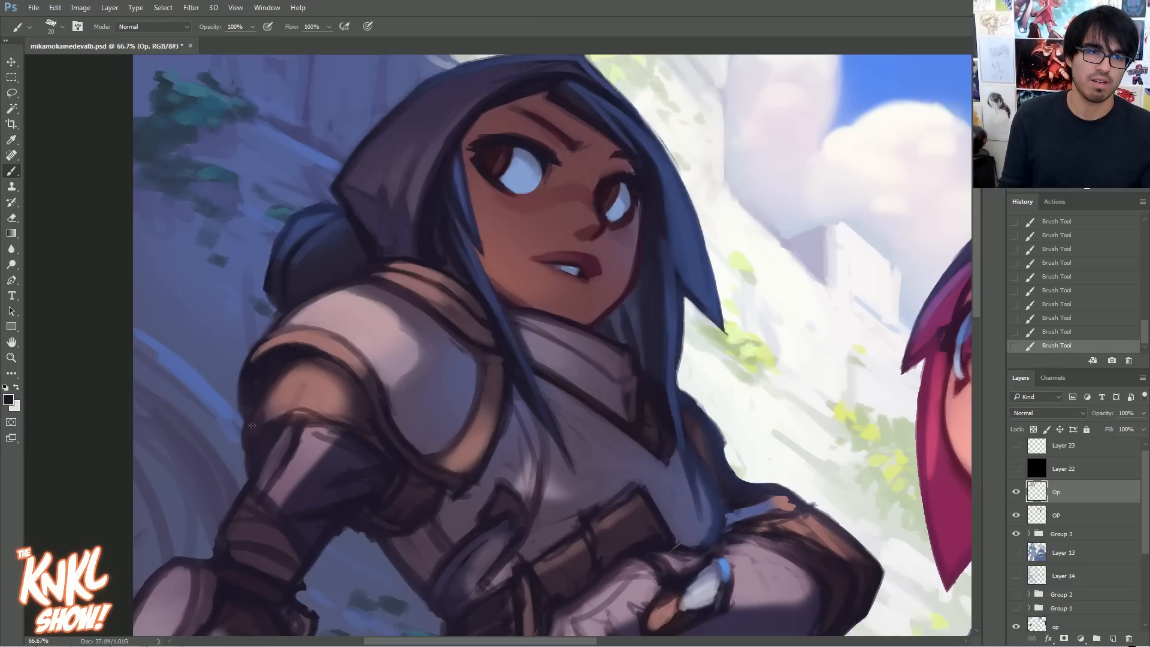
- Touch up the shoulder armor's brown trim with a sampled reddish brown and a gradually larger brush
left_click(339, 357, "alt")
left_click(338, 361, "alt")
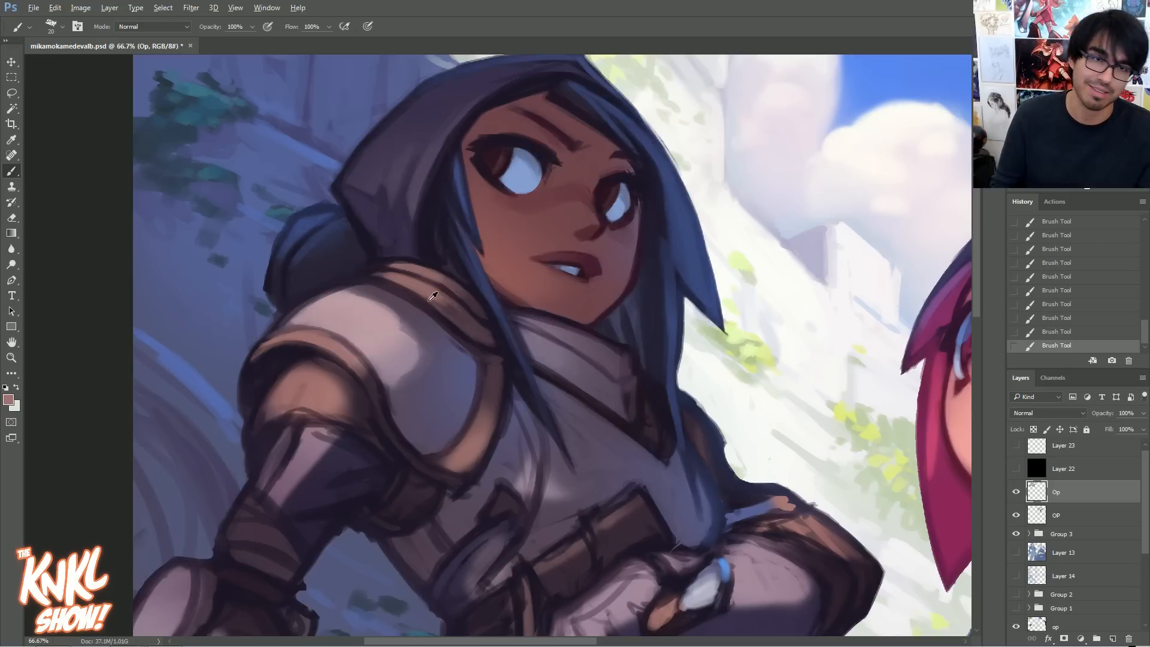
key("bracketright")
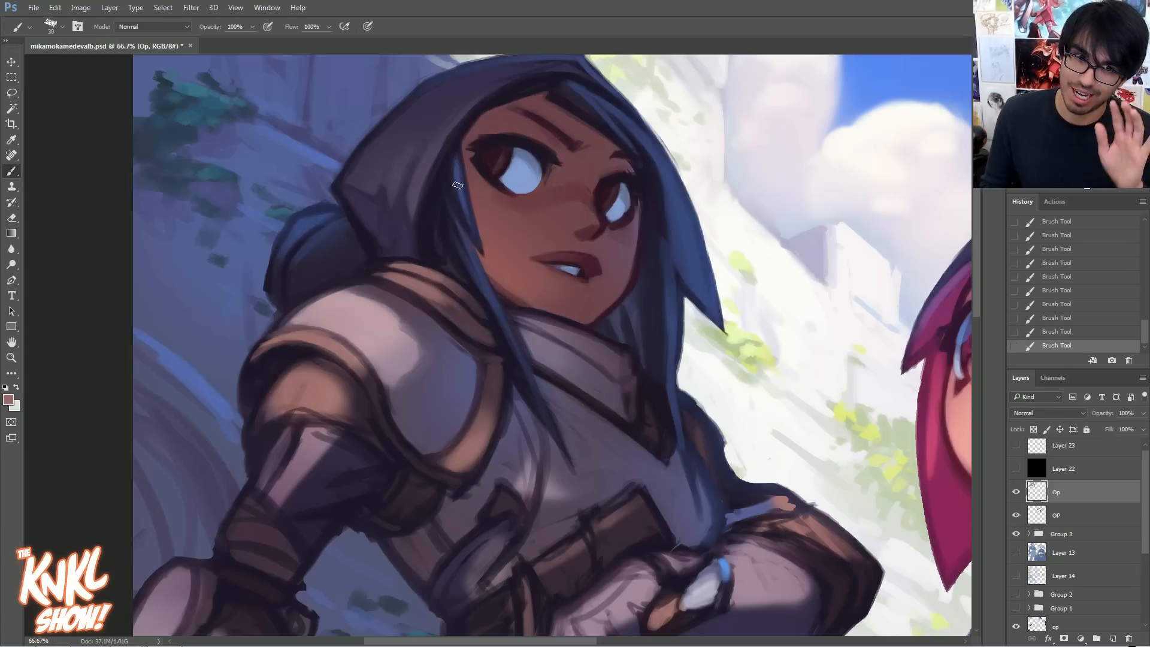
key("bracketright")
key("bracketright")
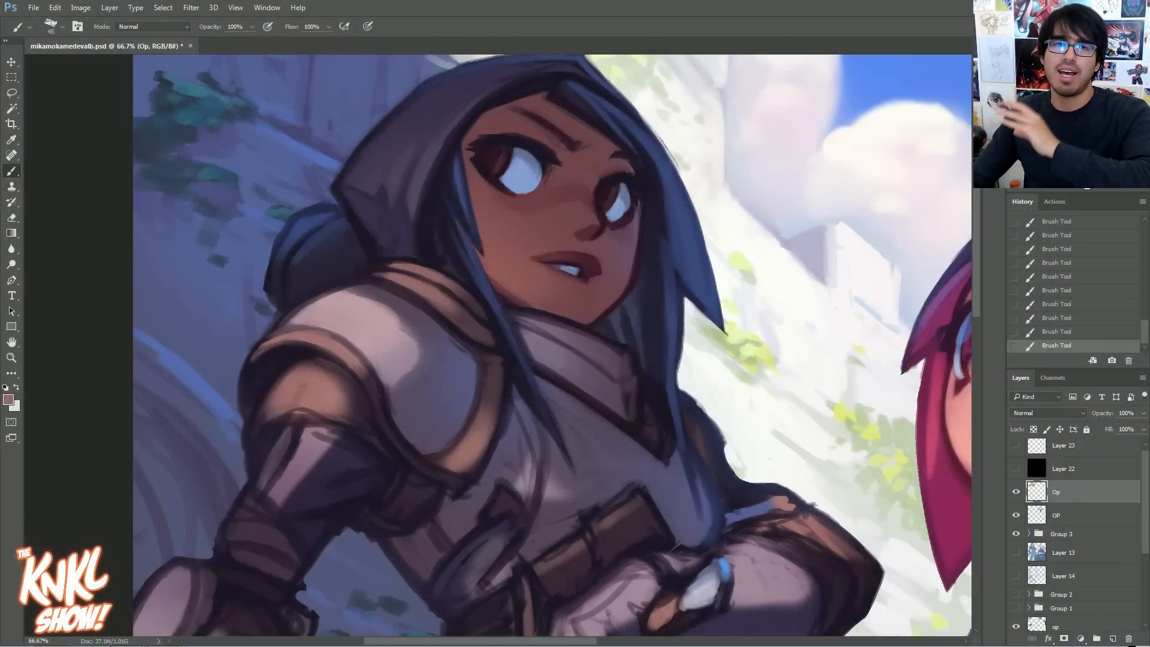
- Review both characters at 33.3% zoom and save the document
left_click_drag(718, 359, 426, 311)
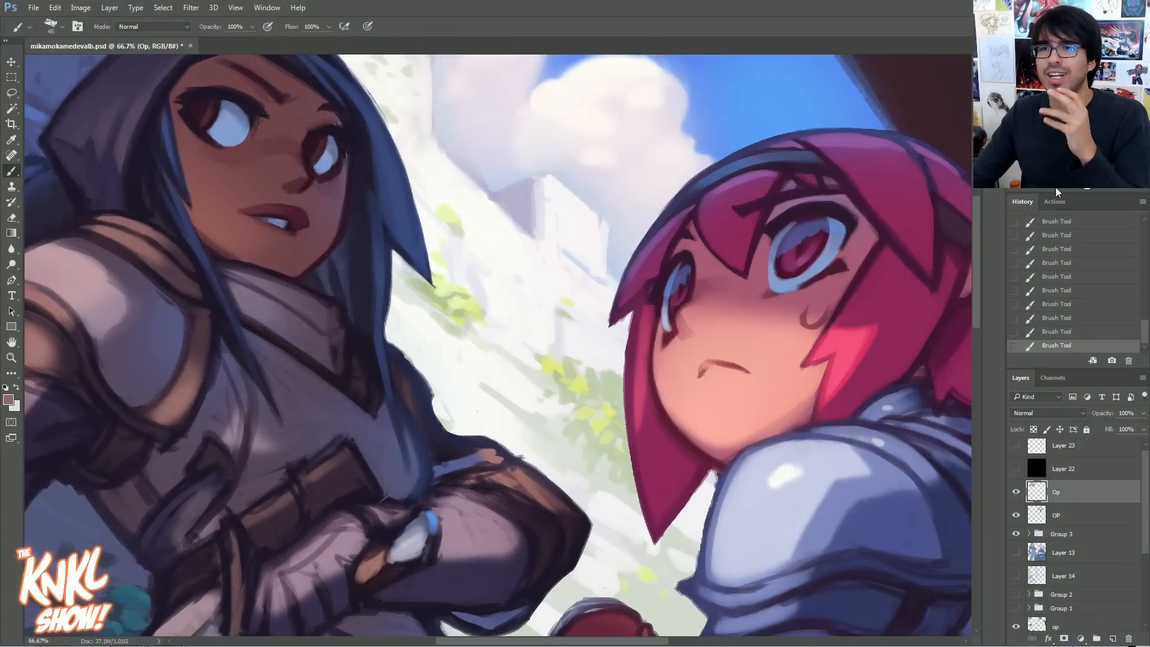
key("ctrl+minus")
key("ctrl+minus")
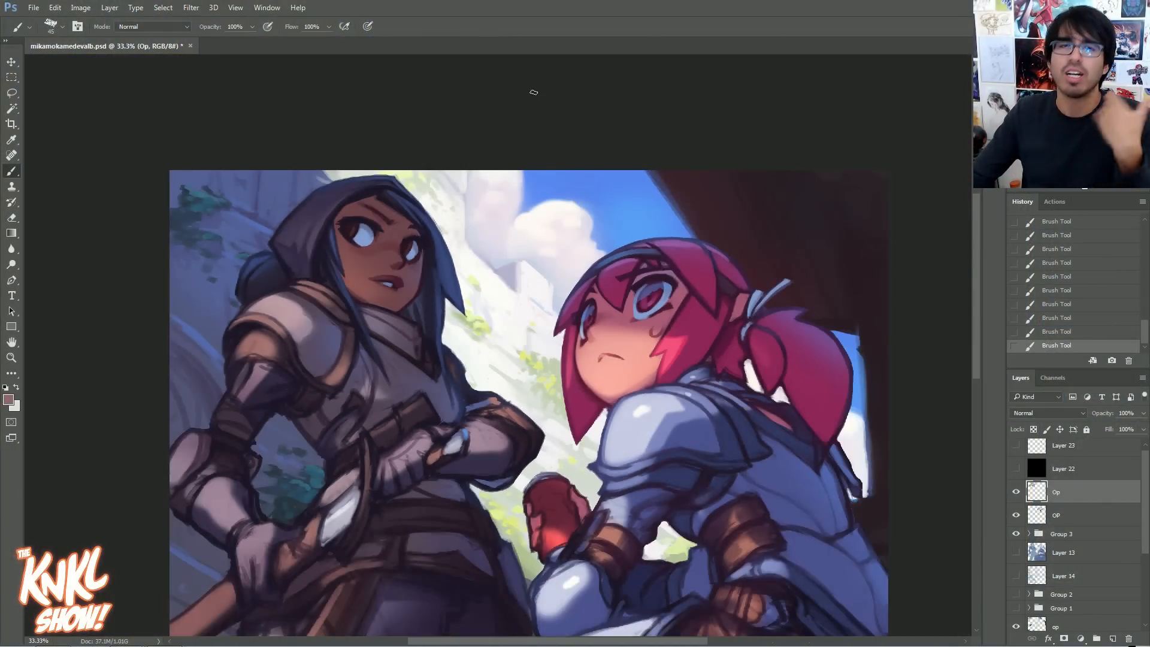
scroll(533, 93, "down", 4)
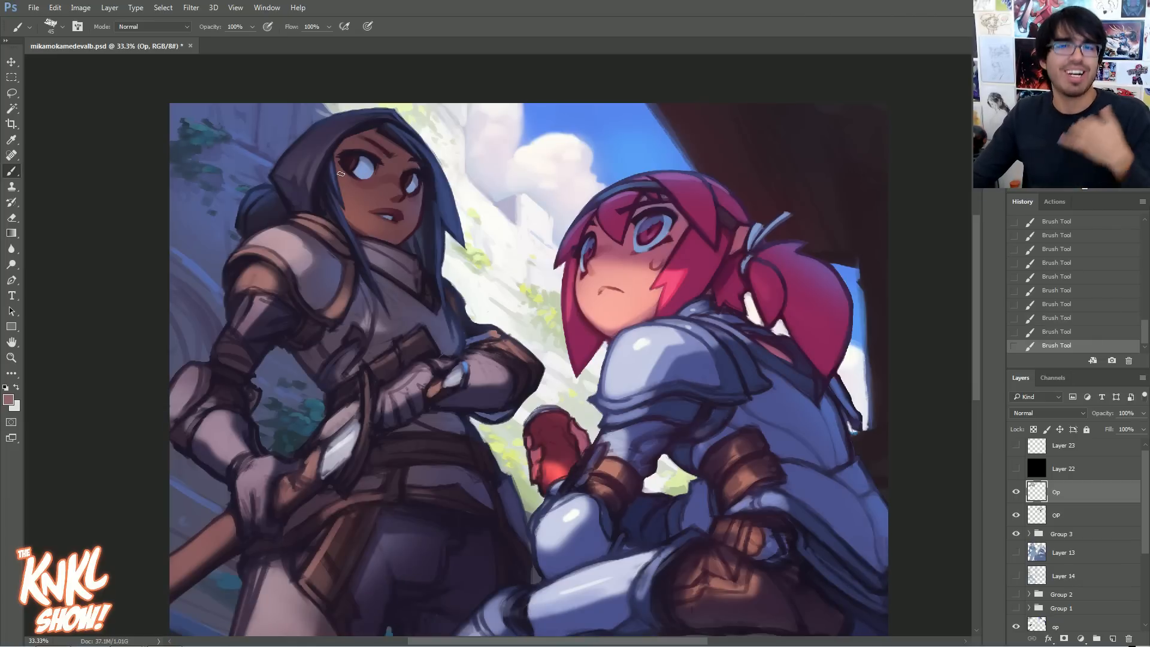
left_click(34, 8)
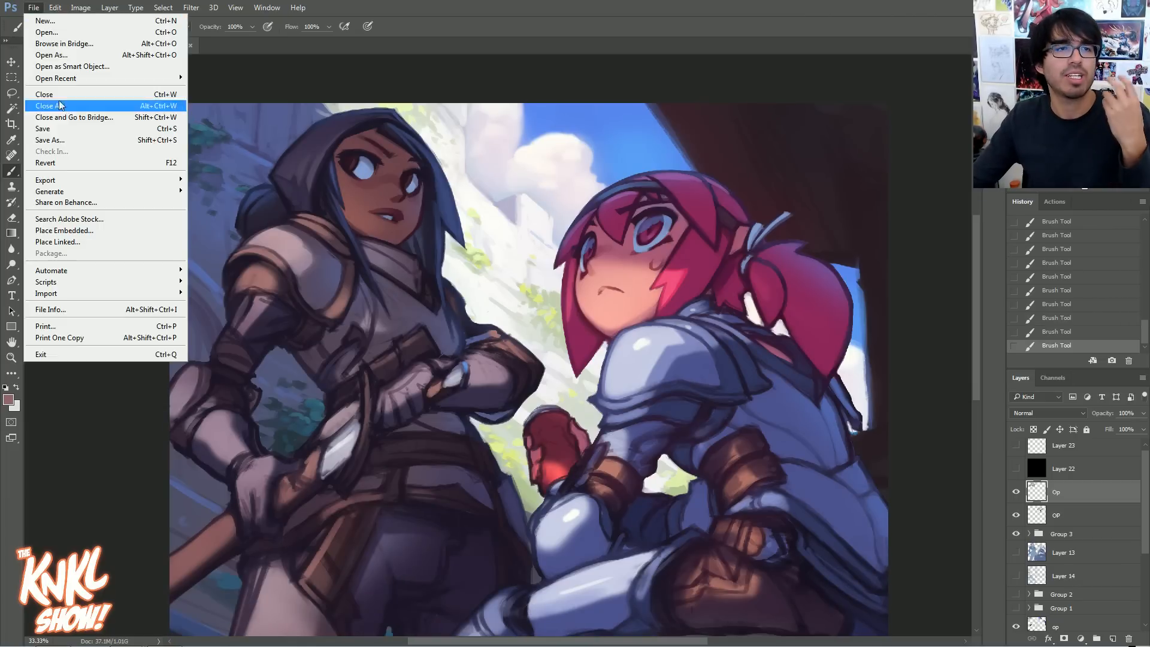
left_click(55, 128)
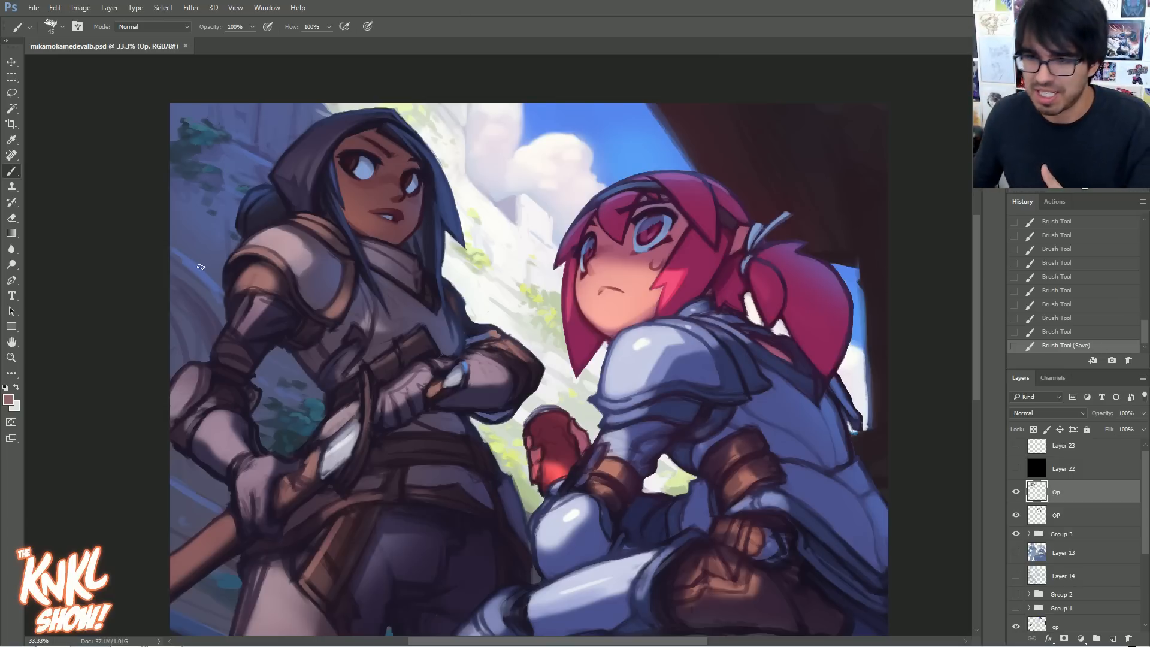
- Hide the layers and groups one after another down to the blue background to review the painting's build-up
left_click_drag(1016, 492, 1016, 608)
left_click(1016, 608)
left_click(1016, 608)
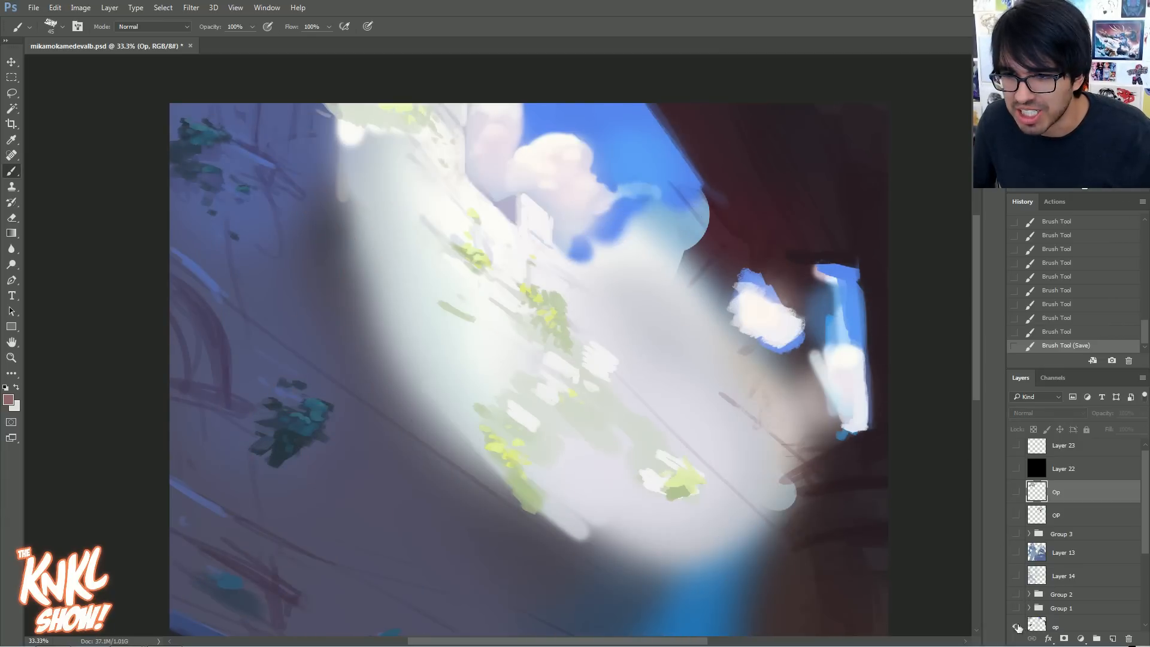
left_click(1016, 626)
scroll(1014, 624, "down", 4)
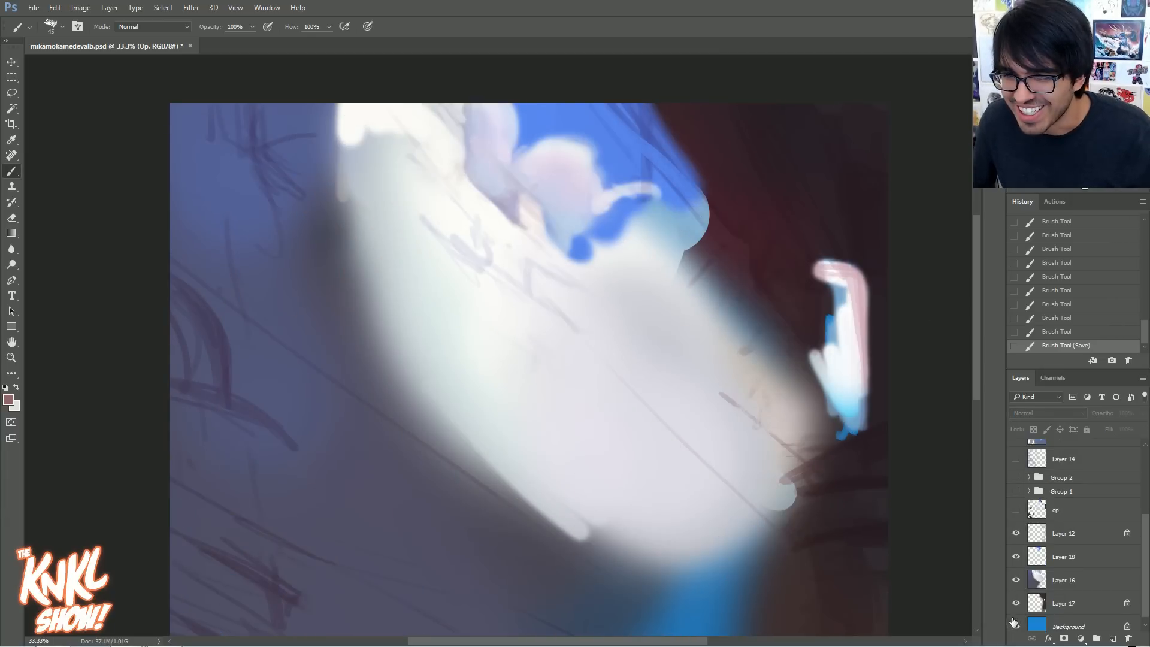
left_click(1015, 511)
left_click_drag(1015, 511, 1022, 594)
left_click(1016, 604)
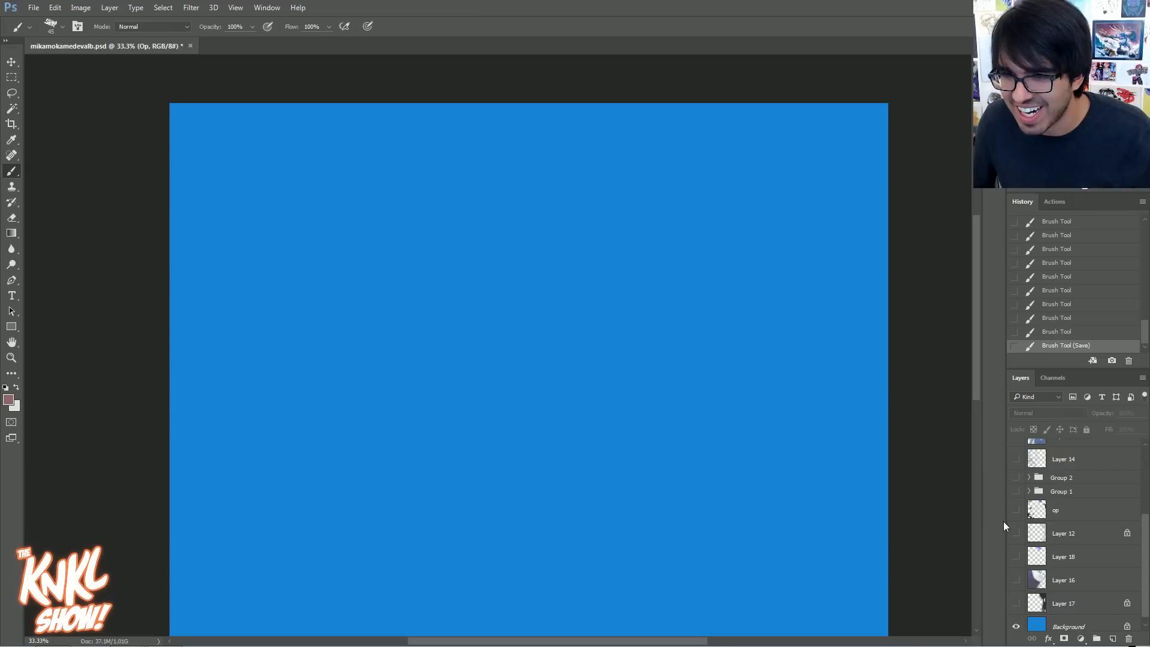
left_click(1016, 627)
scroll(1022, 624, "down", 1)
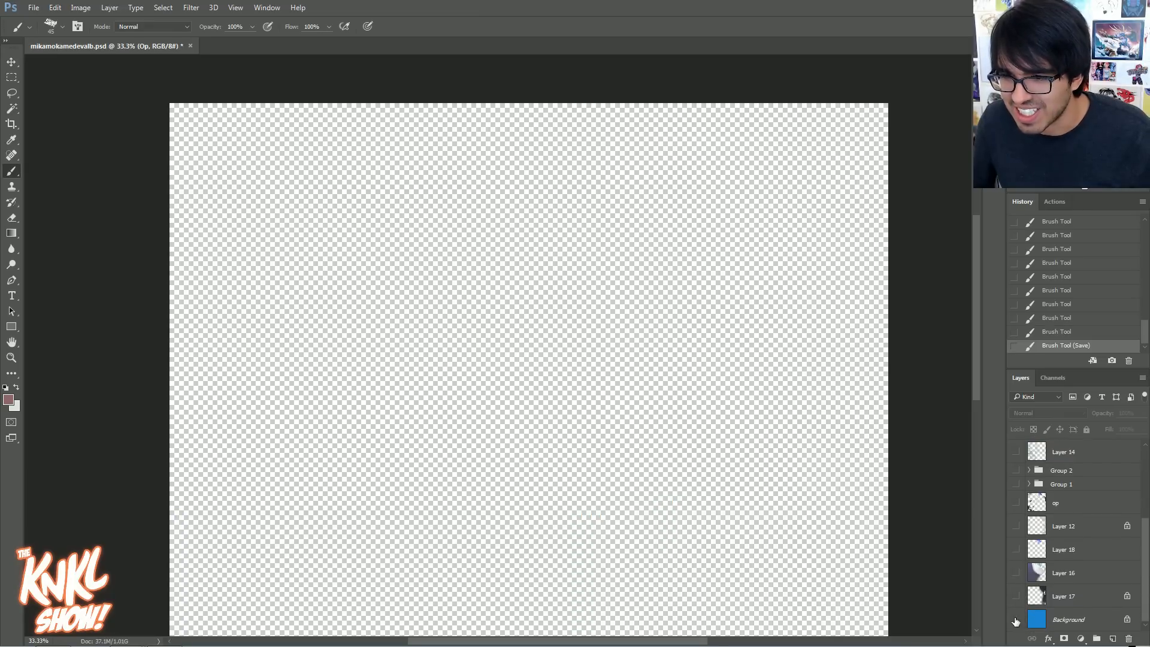
- Duplicate the blue Background layer and lighten the copy to near white with Hue/Saturation
left_click(1016, 619)
left_click(1058, 627)
key("ctrl+j")
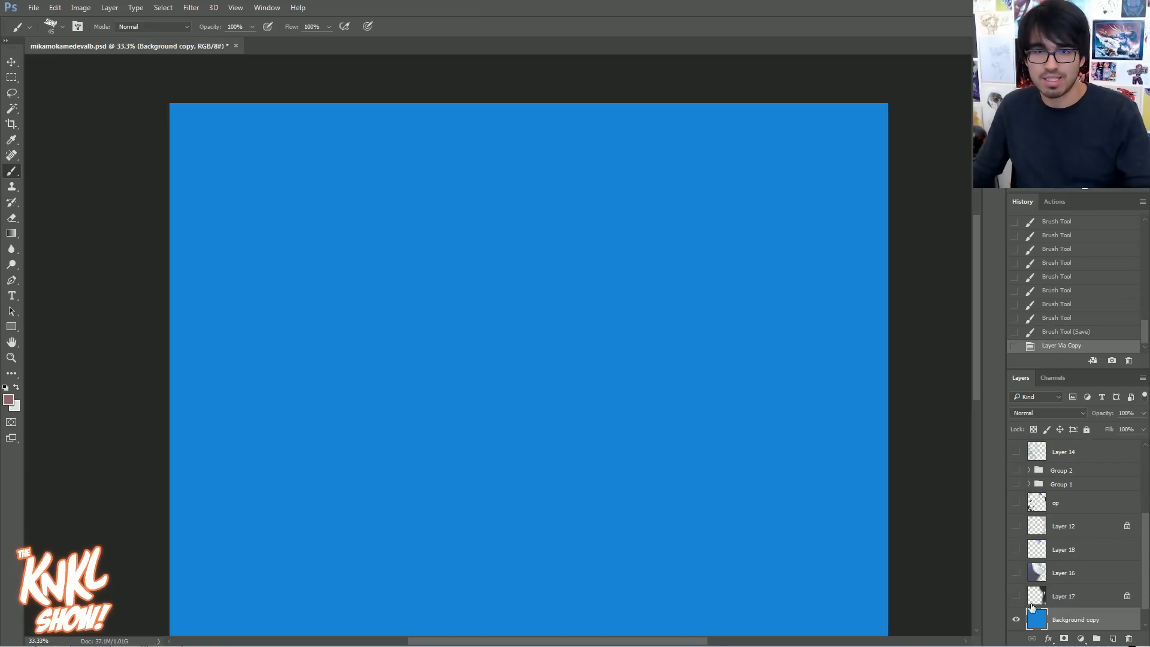
key("ctrl+u")
left_click_drag(840, 346, 896, 346)
left_click(971, 235)
key("b")
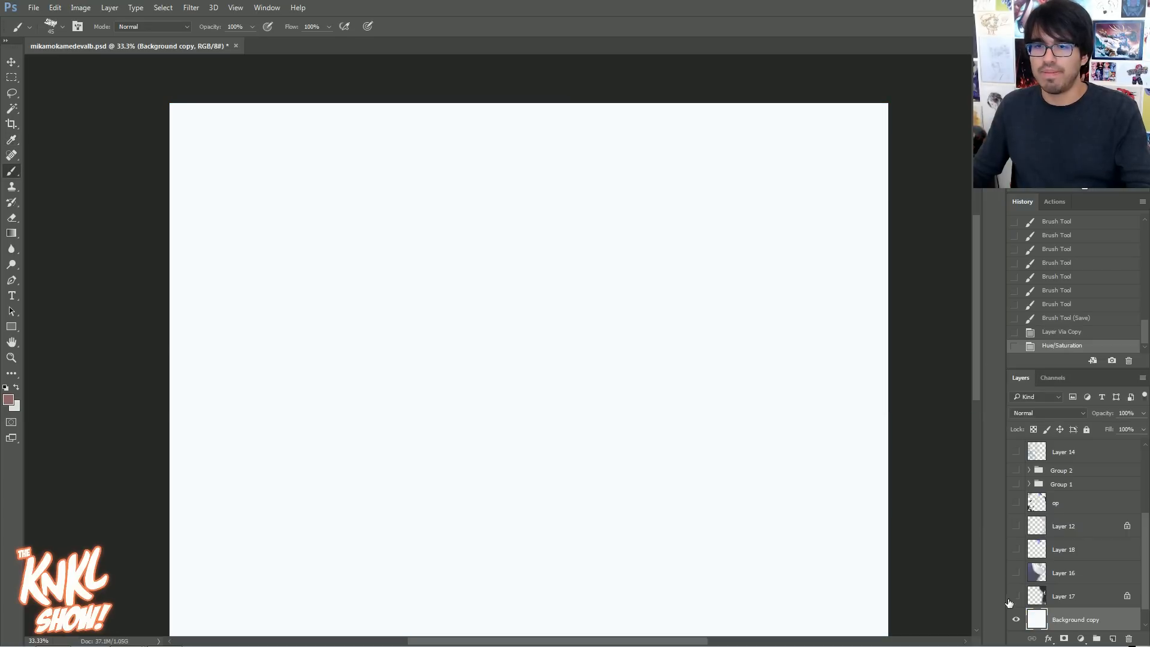
- View the first rough sketch in Group 1 at 25% zoom against the near-white background and hide it again
left_click(1016, 484)
left_click(1043, 191)
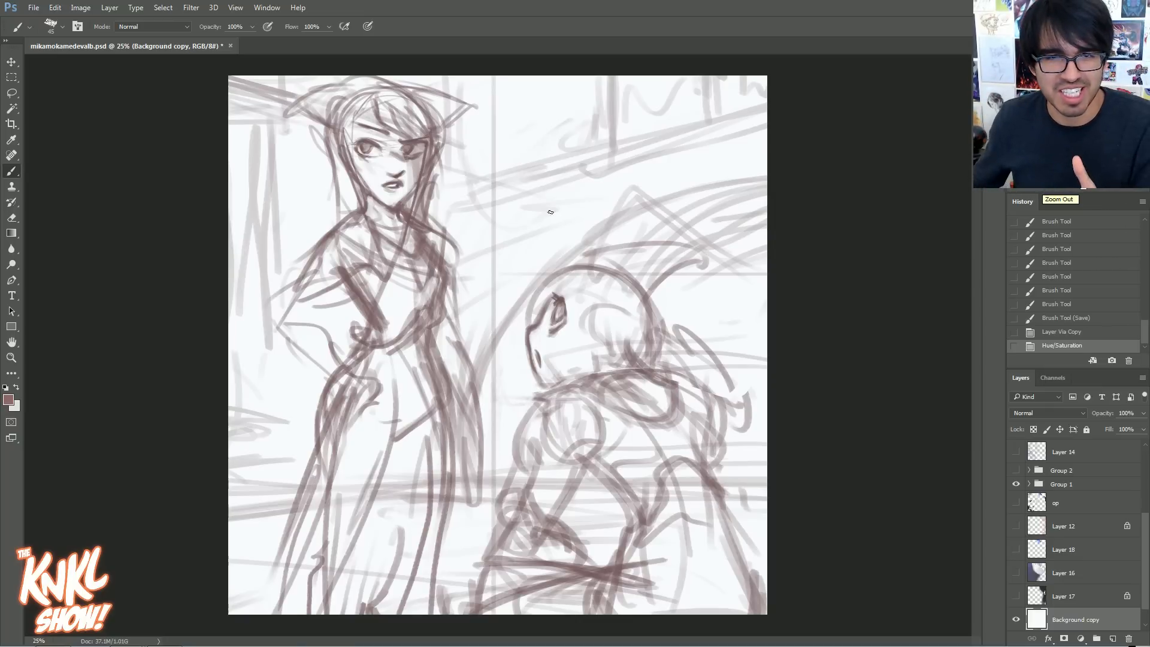
left_click(12, 62)
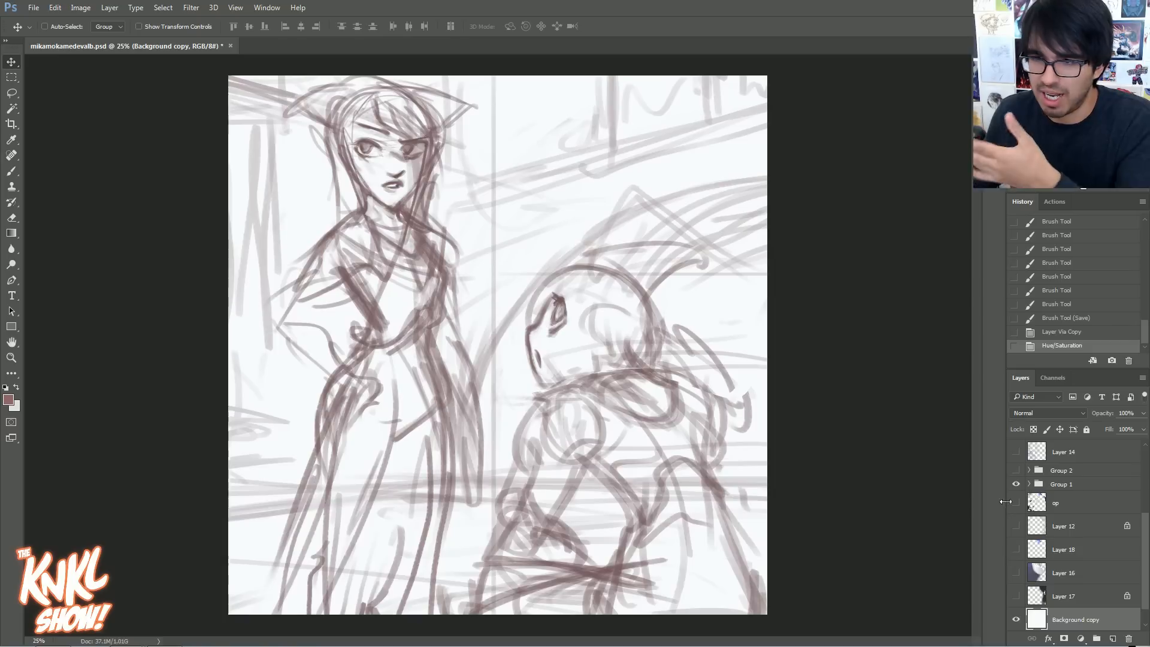
left_click(1016, 485)
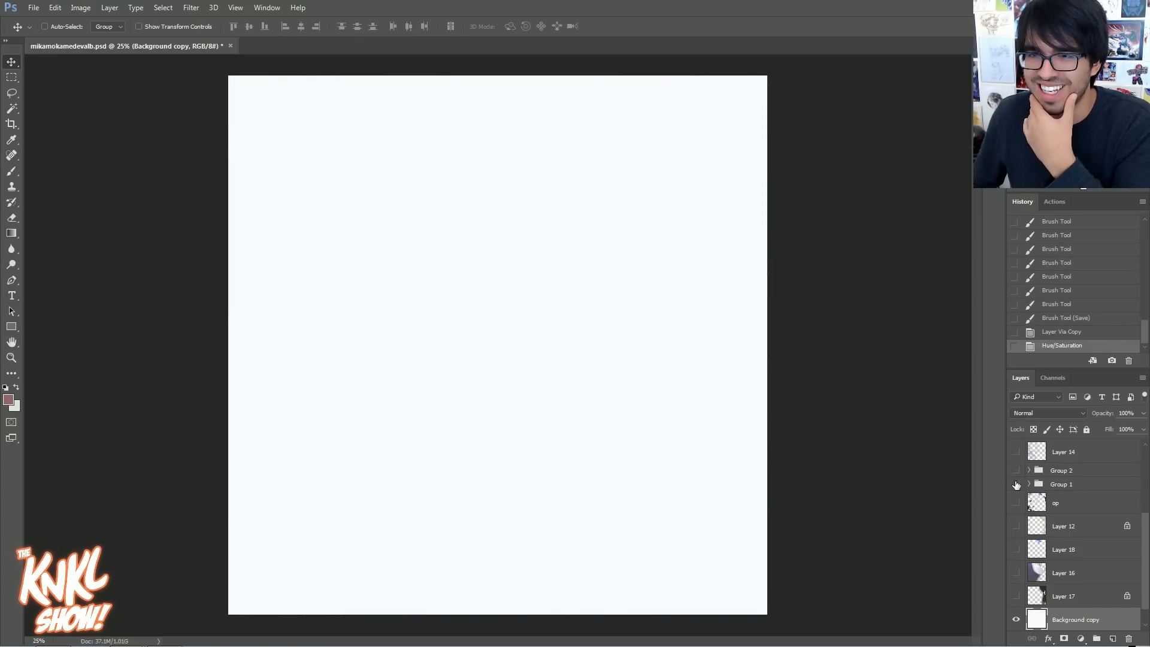
- Examine the revised composition sketch in Group 2 at thumbnail size and at 16.7% zoom, and hide the group again
left_click(1015, 471)
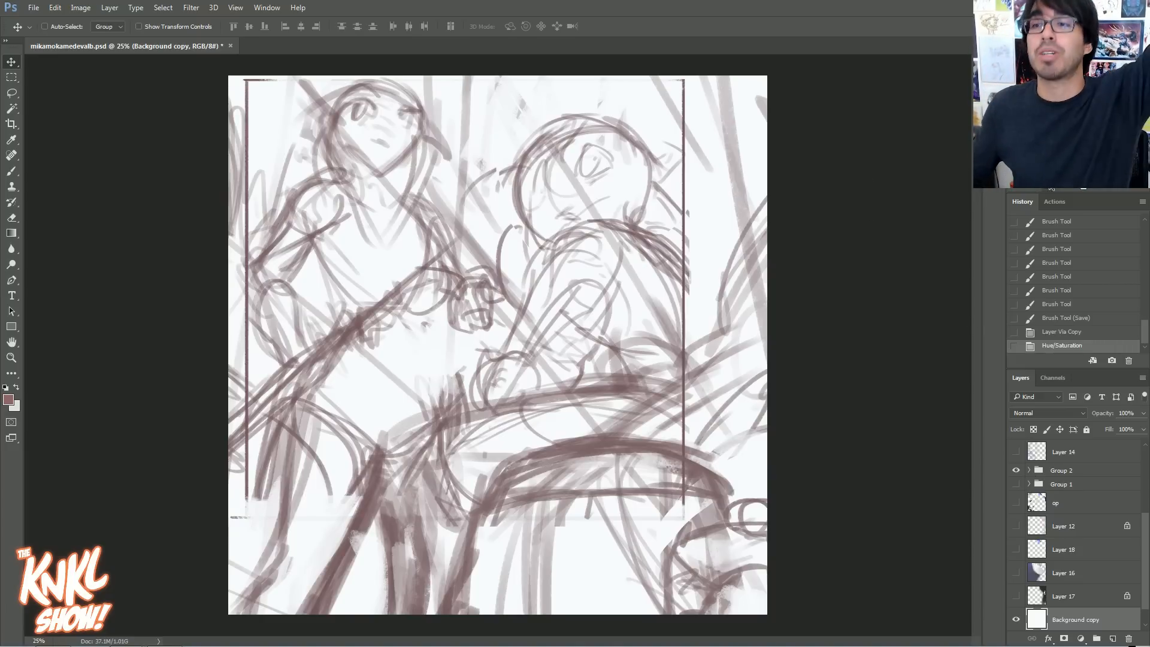
key("ctrl+minus")
key("ctrl+minus")
key("ctrl+minus")
key("ctrl+minus")
key("ctrl+minus")
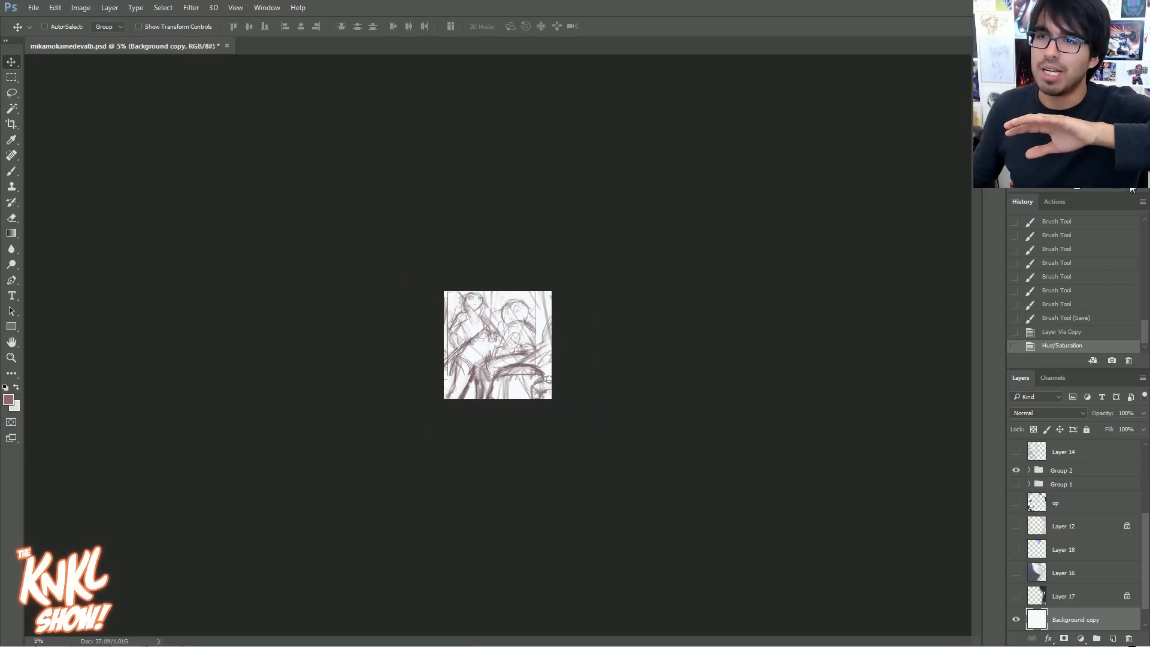
key("ctrl+plus")
key("ctrl+plus")
key("ctrl+plus")
key("ctrl+plus")
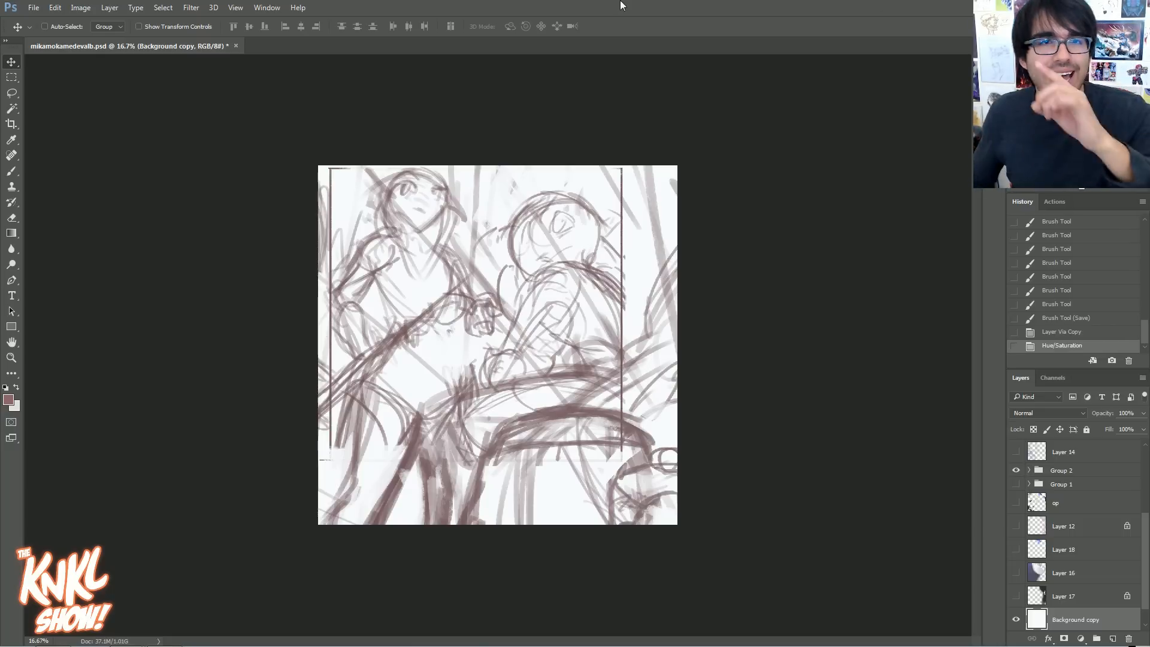
left_click(1016, 470)
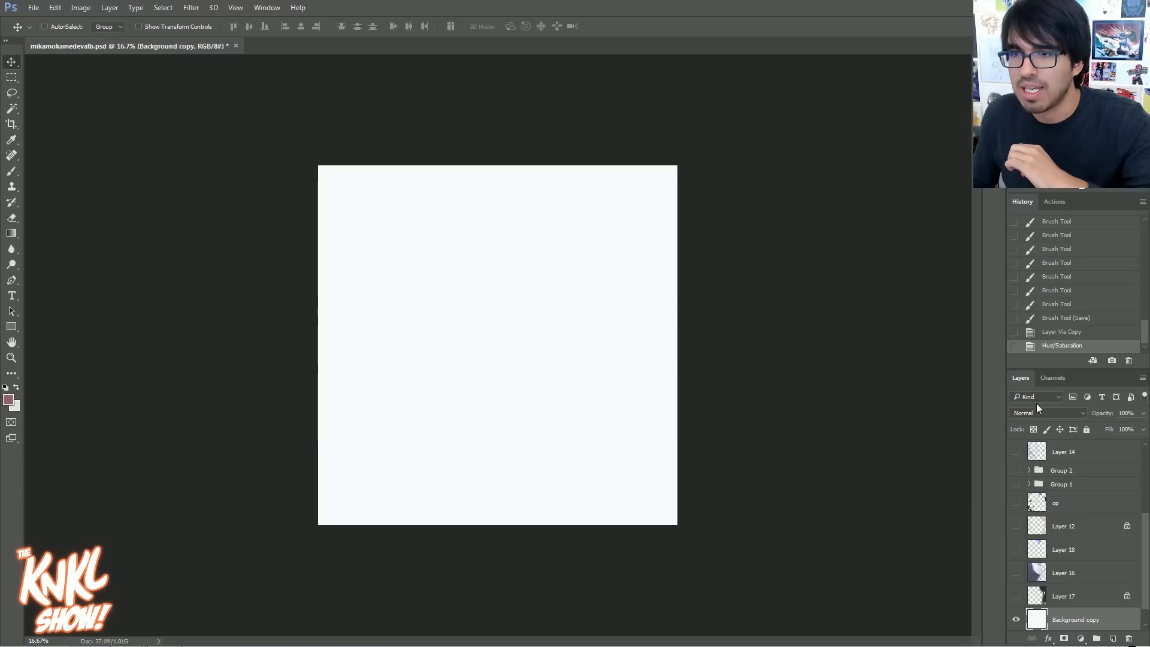
- Revert the document's history to the brush state from before the layers were hidden
left_click(1049, 332)
left_click(1050, 318)
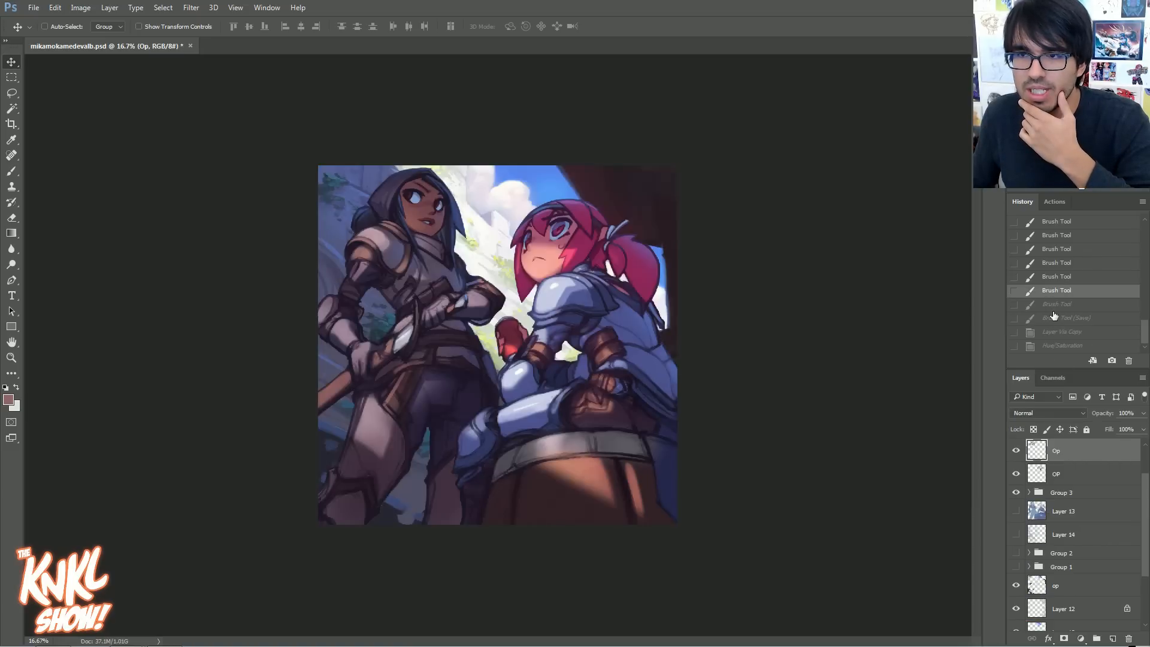
left_click(1049, 309)
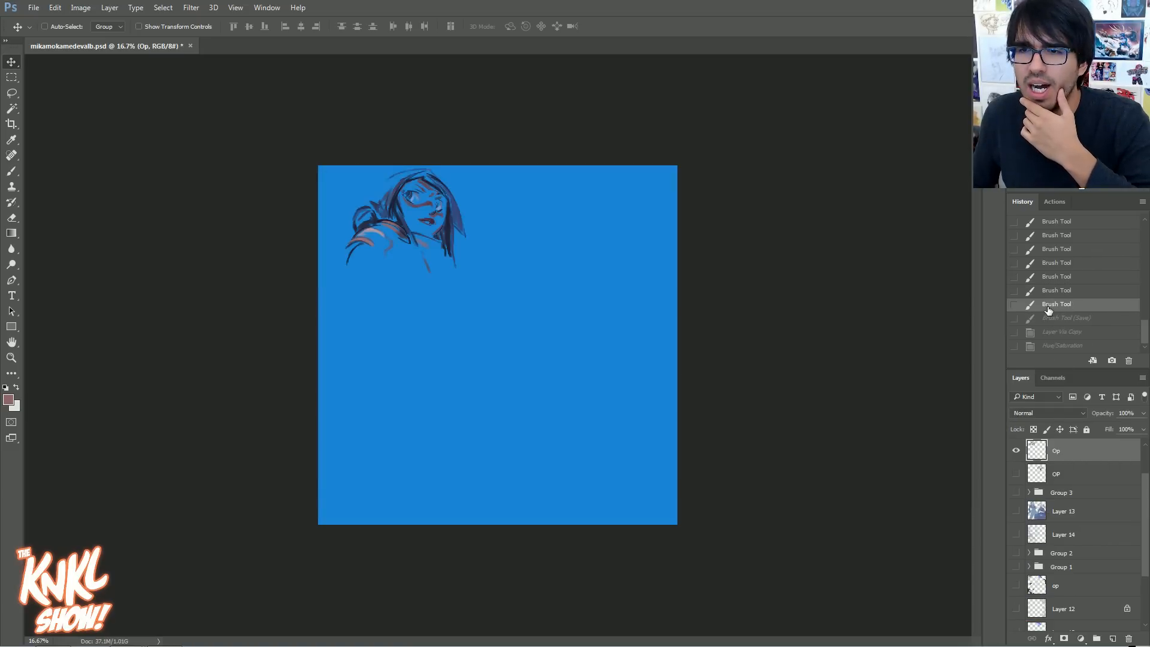
left_click(1052, 329)
left_click(1049, 320)
left_click(1047, 293)
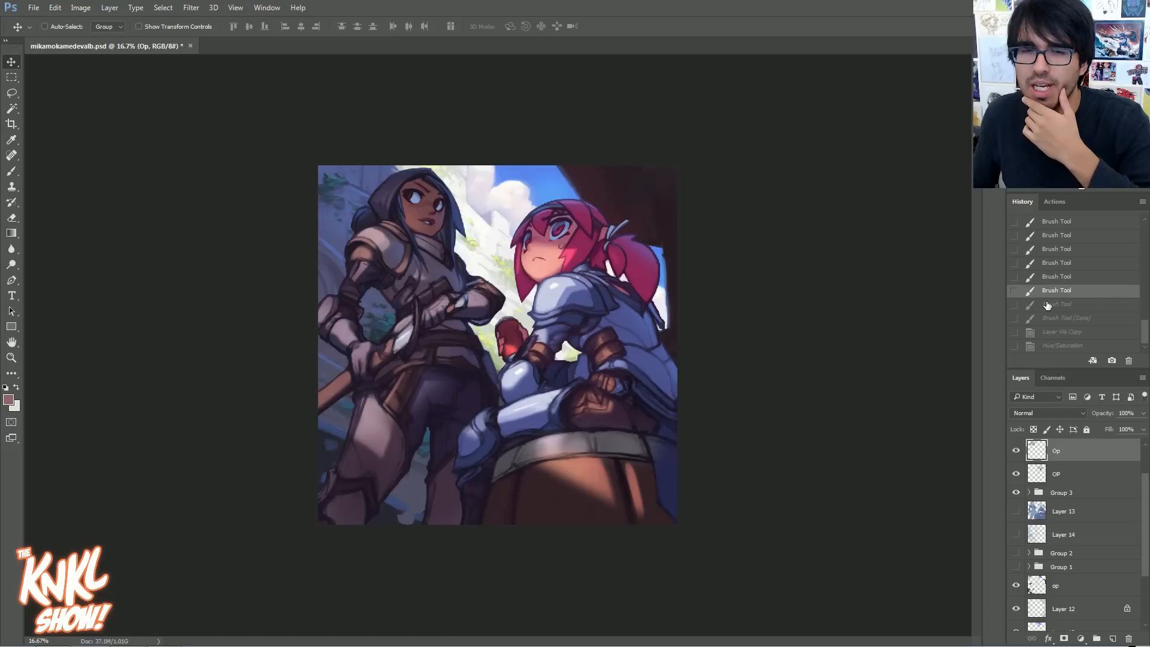
- Mix a muted red foreground color and paint an accent on the hooded character's lower shoulder trim at 66.7% zoom
key("ctrl+plus")
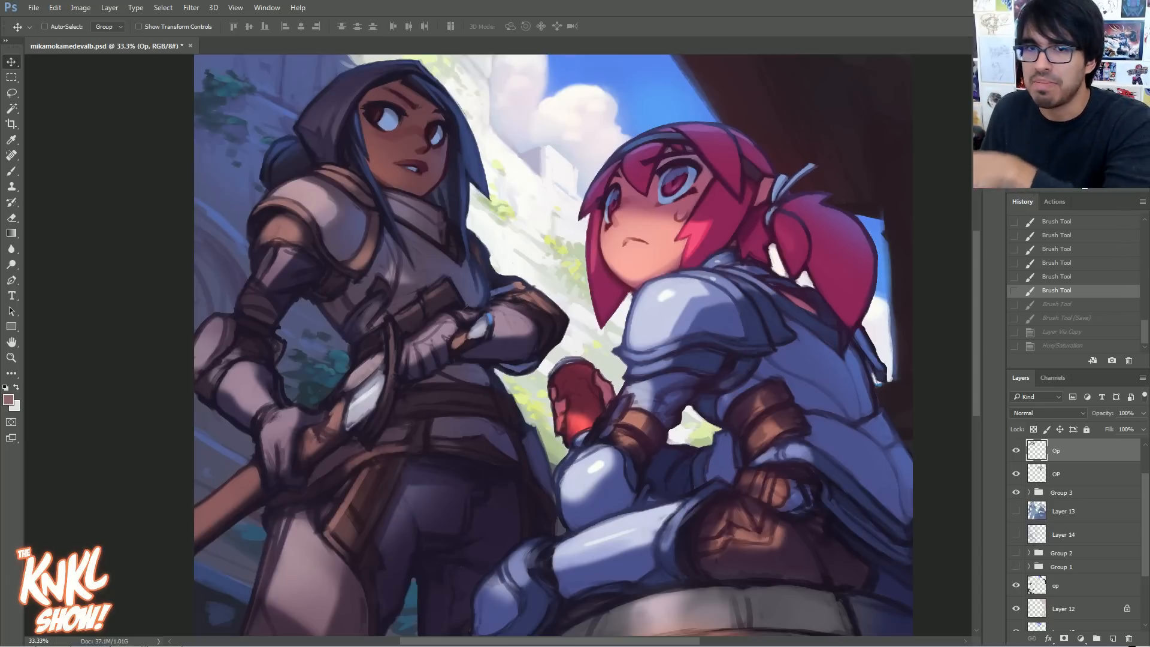
left_click(1136, 191)
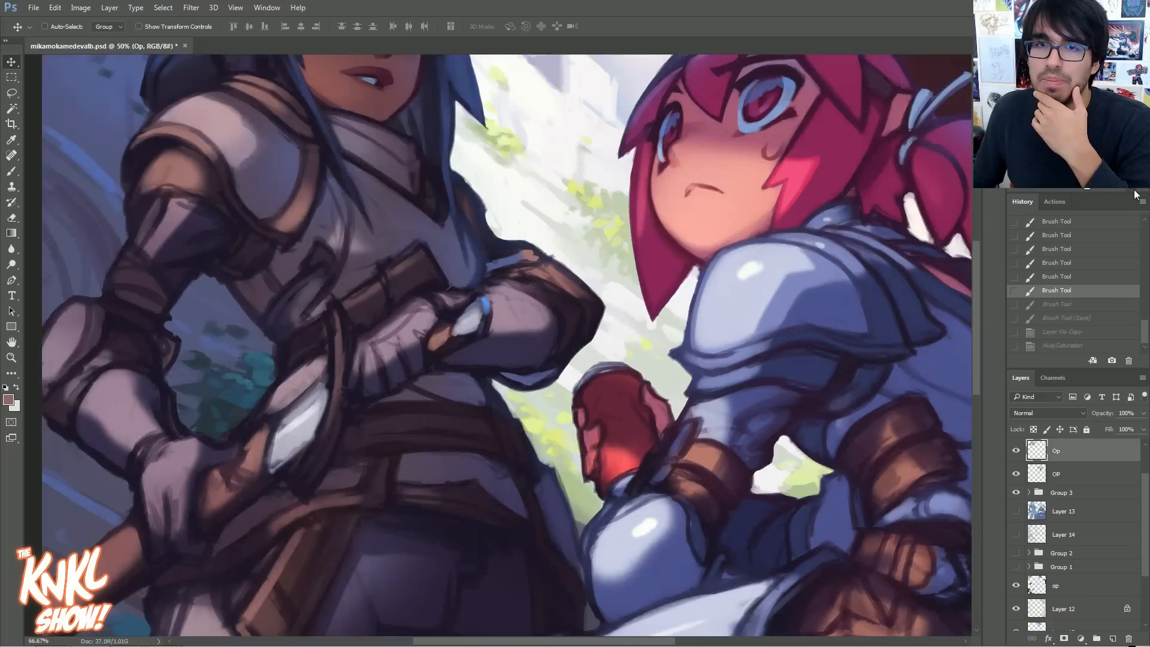
left_click(1135, 192)
left_click(1078, 101)
left_click_drag(1079, 101, 1076, 102)
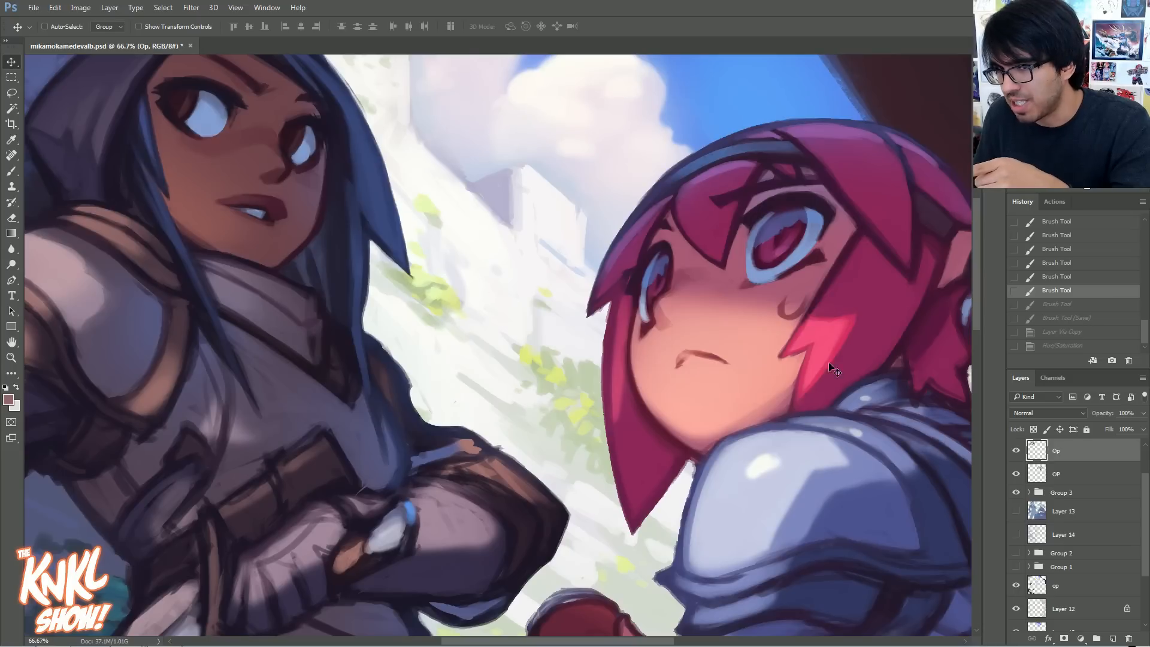
left_click_drag(1075, 102, 1060, 99)
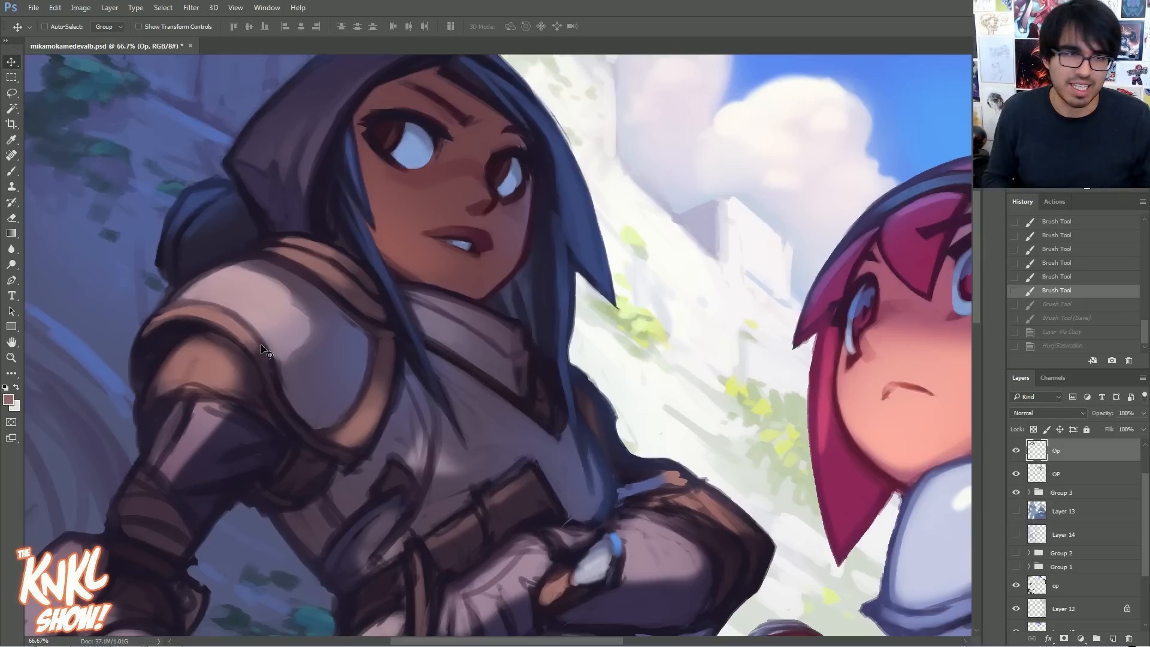
left_click(10, 173)
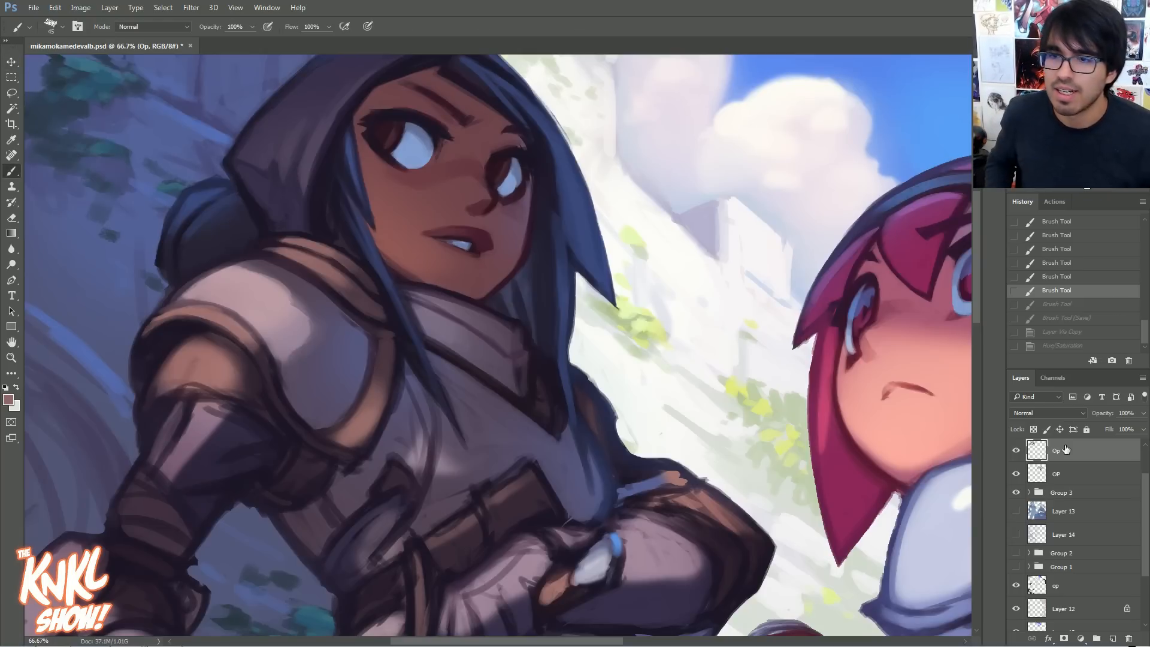
left_click(9, 399)
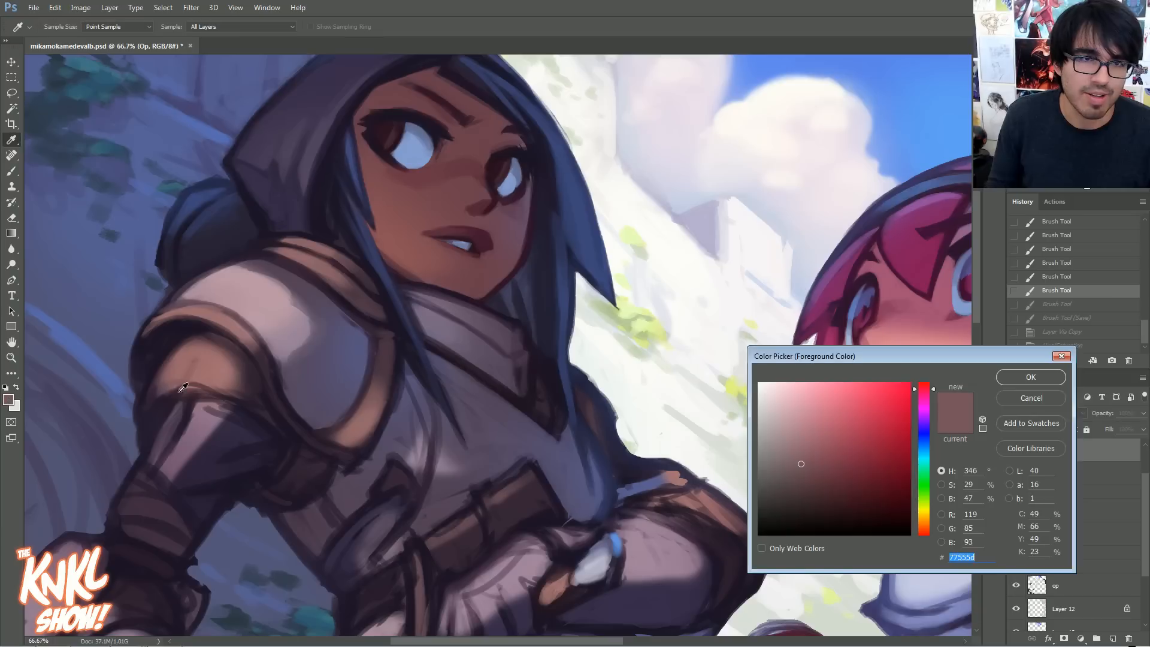
left_click(807, 406)
left_click_drag(276, 356, 448, 342)
left_click(829, 455)
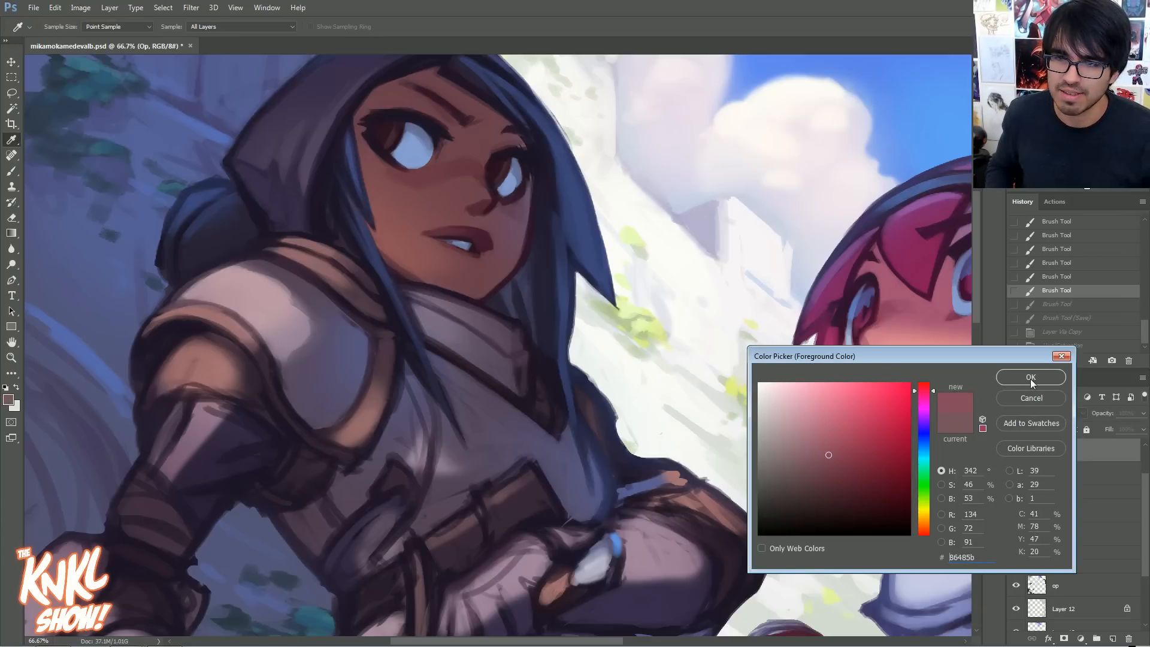
left_click(824, 441)
left_click(1012, 377)
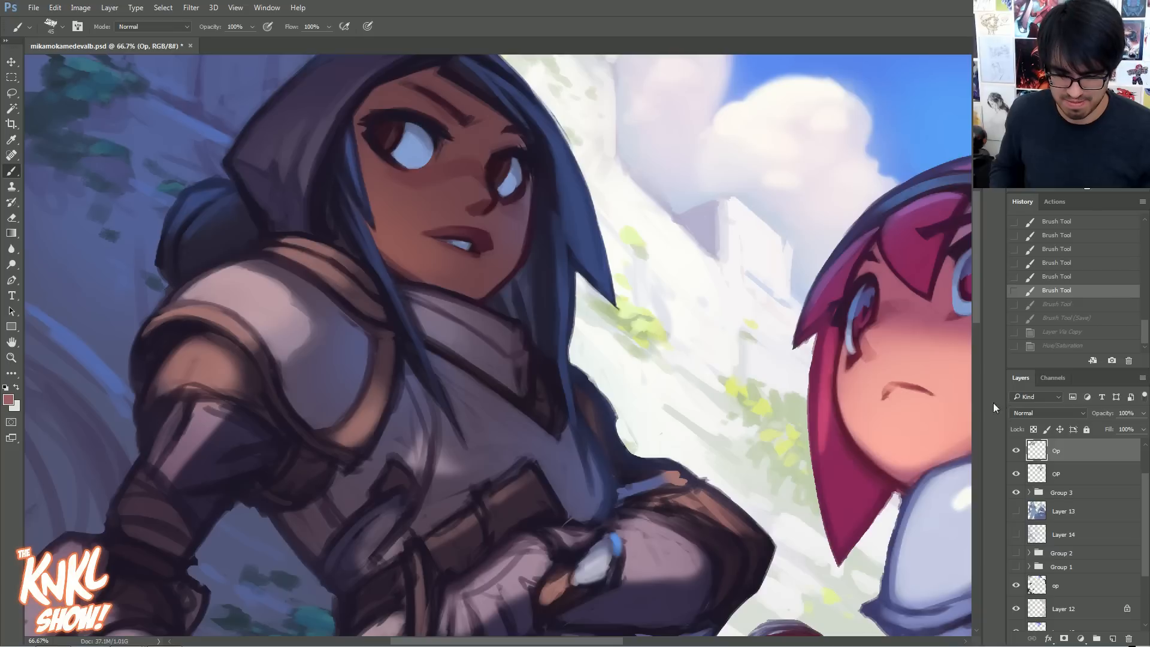
left_click_drag(245, 336, 257, 351)
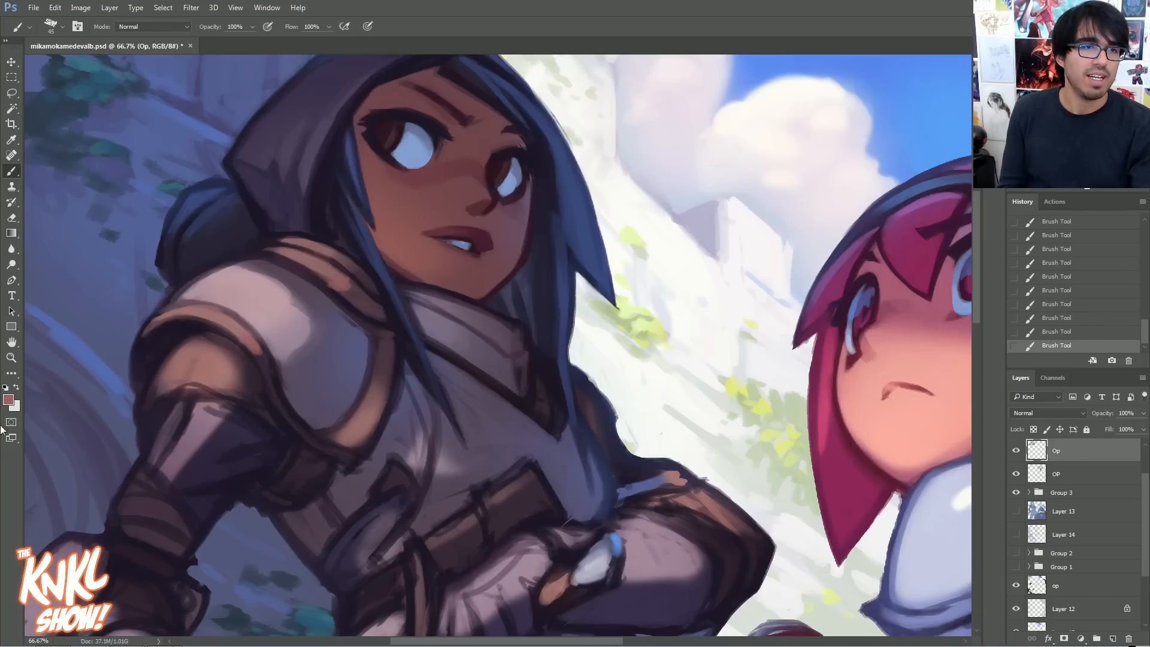
- Set the foreground color to #a2646b, add warm accents to the upper shoulder trim, and compare the strokes through the history
left_click(8, 401)
left_click(817, 438)
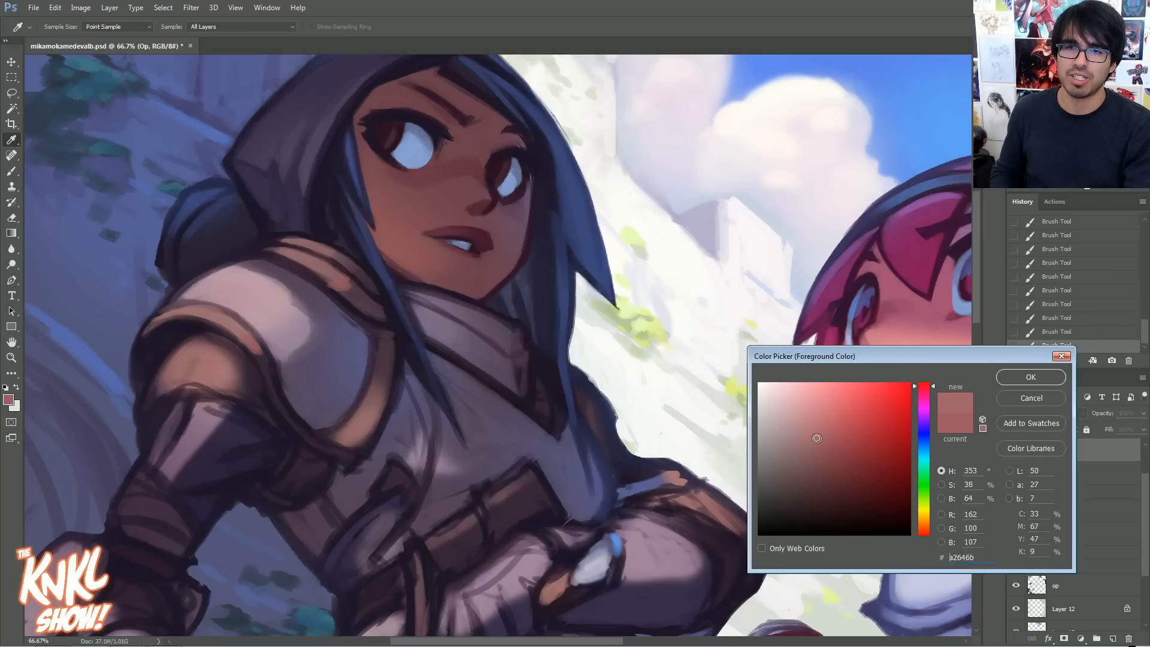
left_click(1017, 378)
key("b")
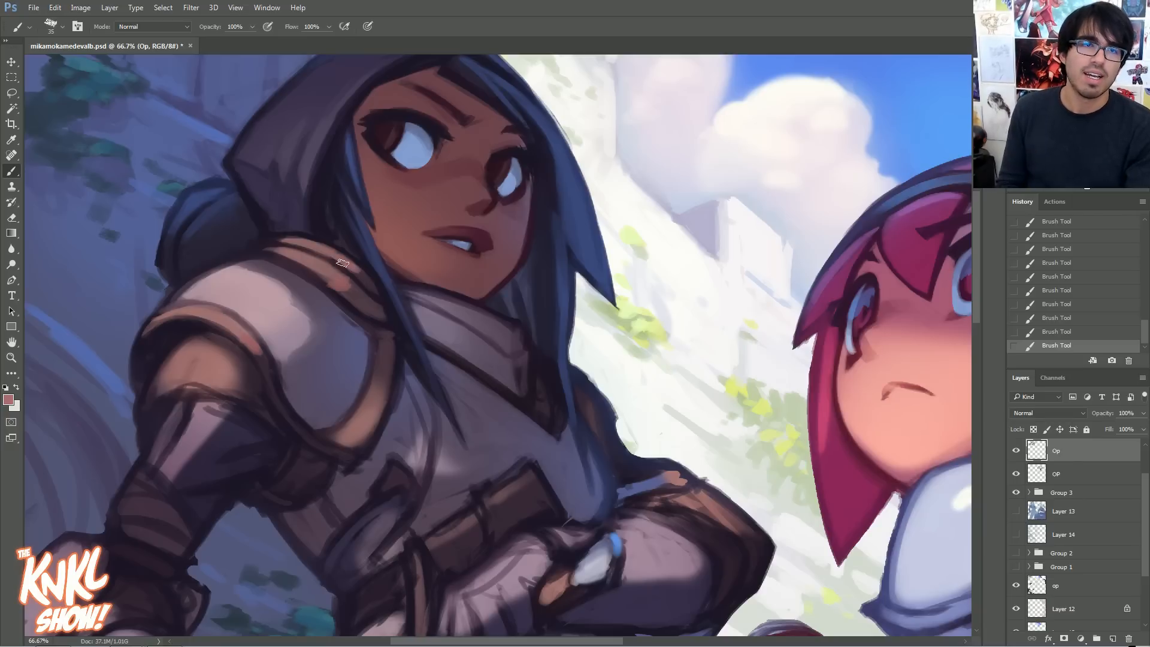
key("bracketright")
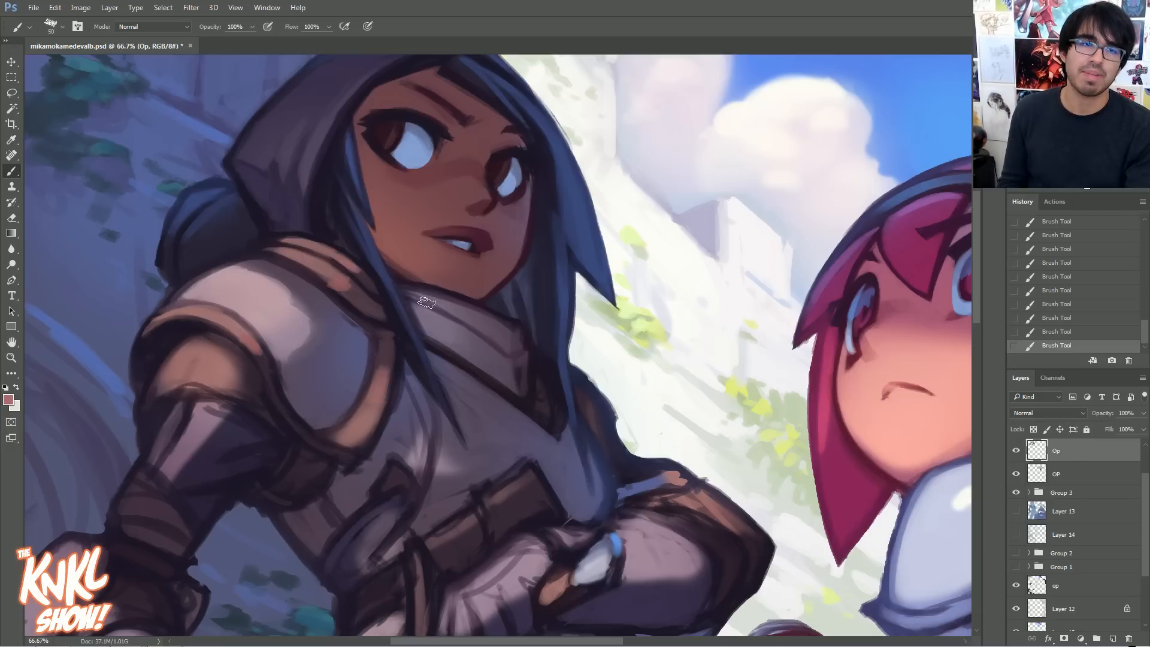
left_click(1057, 321)
mouse_move(689, 336)
left_mouse_down()
mouse_move(475, 277)
mouse_move(565, 271)
mouse_move(688, 233)
left_mouse_up()
scroll(254, 228, "down", 1)
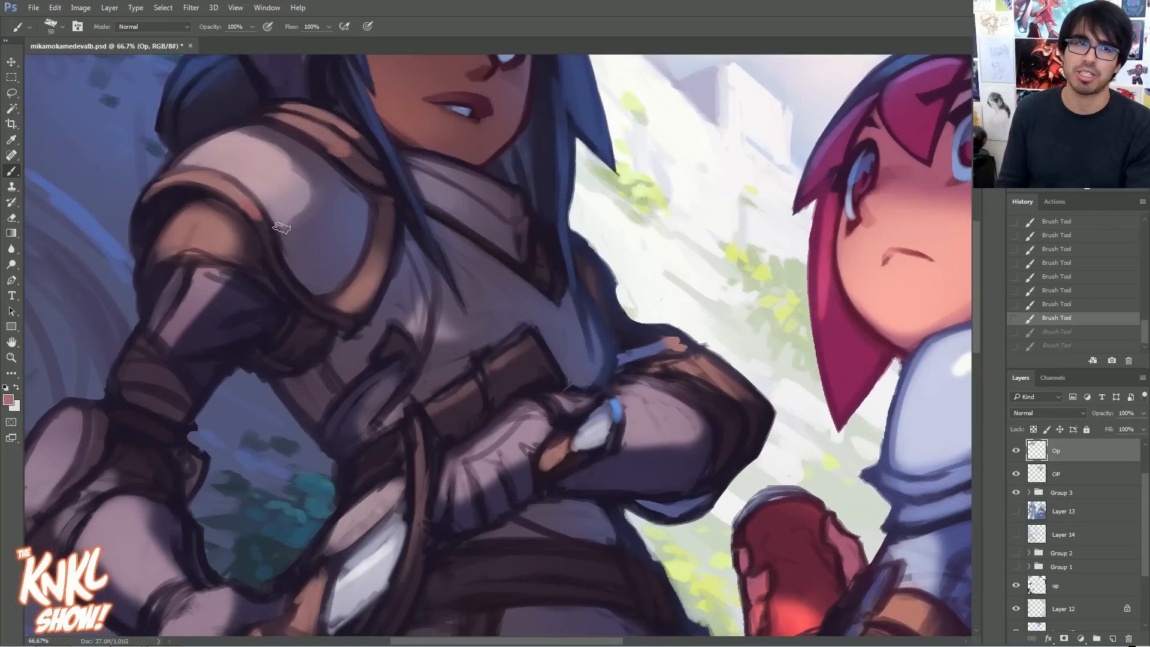
key("ctrl+shift+z")
key("ctrl+shift+z")
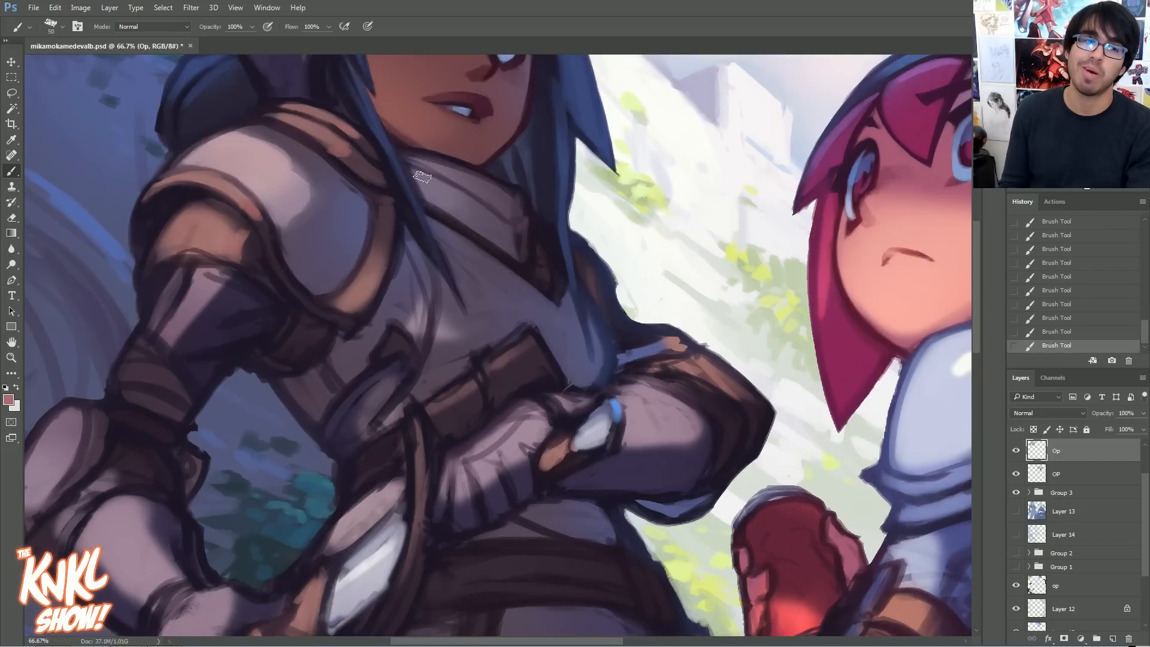
- Add reddish accents to the hooded character's forearm guard and the wooden shaft in her hand, using smaller brush sizes
scroll(919, 133, "down", 6)
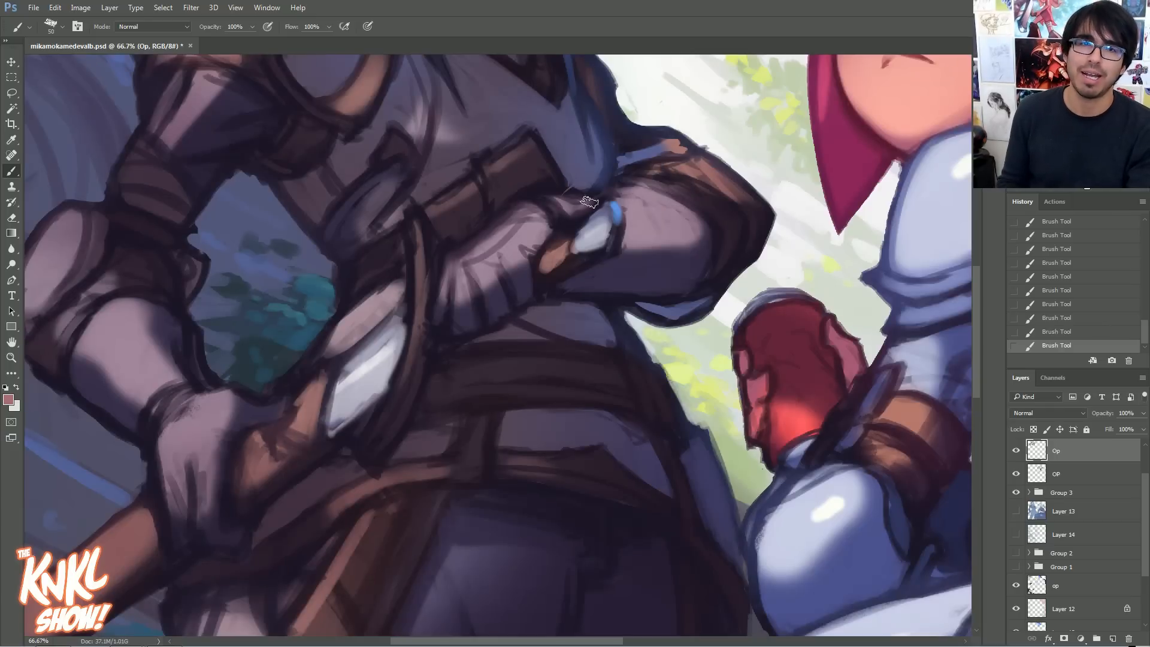
mouse_move(713, 179)
left_mouse_down()
mouse_move(740, 205)
mouse_move(723, 174)
left_mouse_up()
mouse_move(276, 448)
left_mouse_down()
mouse_move(299, 417)
mouse_move(265, 471)
mouse_move(308, 437)
mouse_move(249, 480)
left_mouse_up()
key("[")
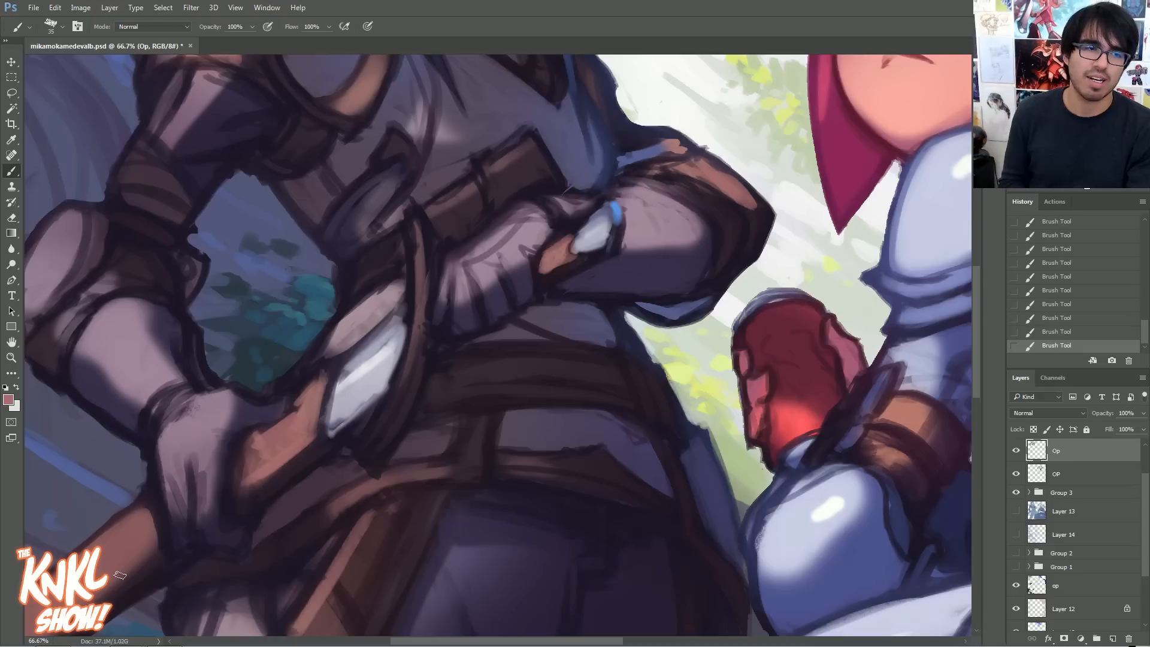
key("[")
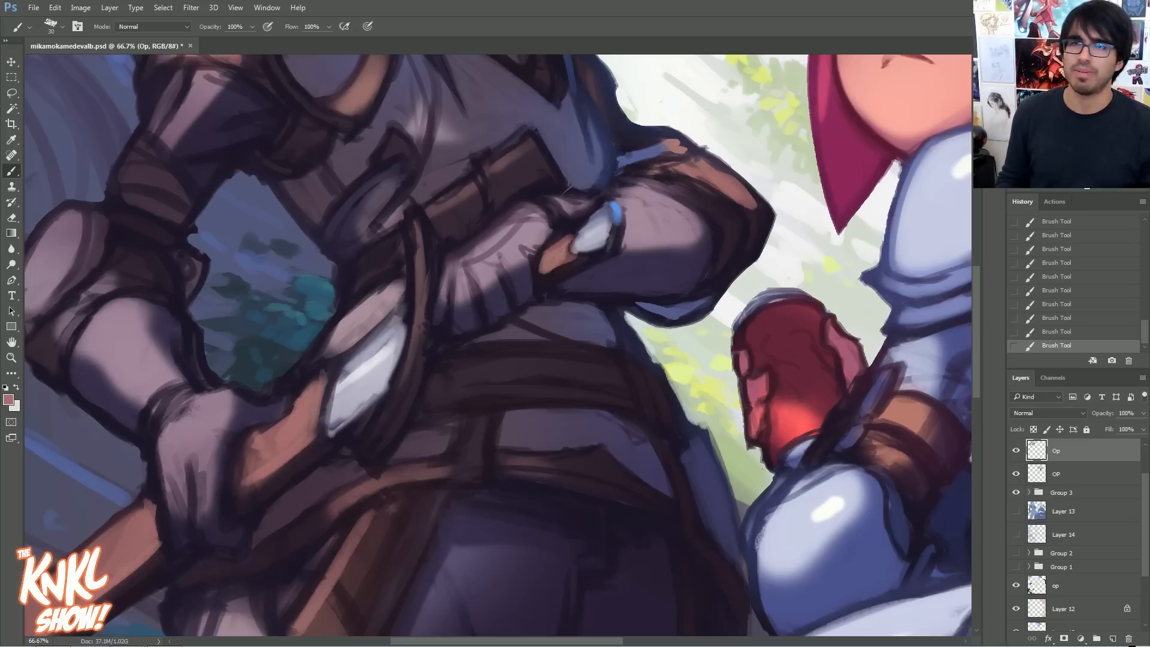
- Review both characters at 33.3% zoom and save the illustration with the new reddish accents
key("ctrl+minus")
key("ctrl+minus")
left_click_drag(923, 80, 891, 119)
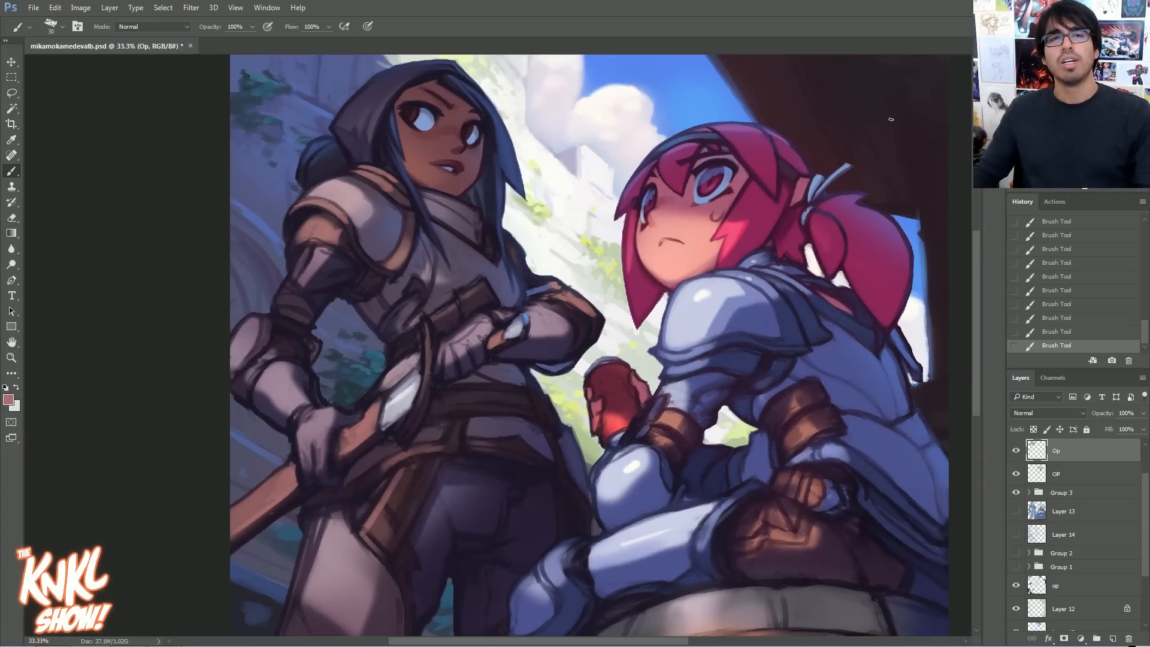
key("ctrl+s")
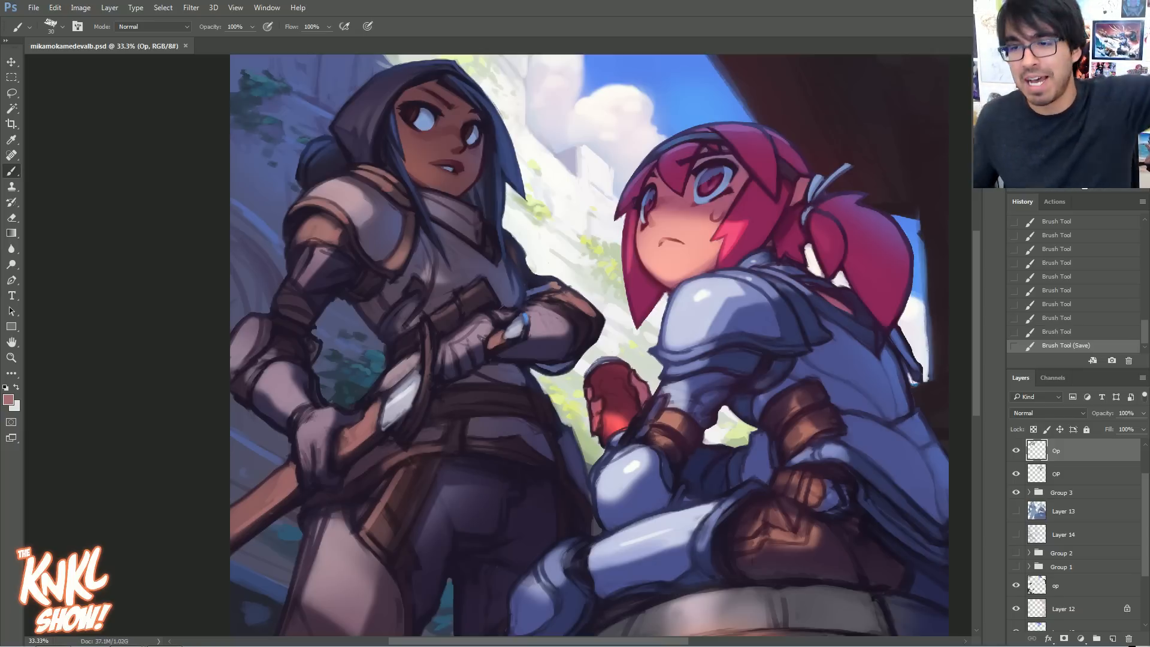
- Compare the illustration with and without the Op and OP overpaint layers, leaving both layers visible
left_click(1016, 450)
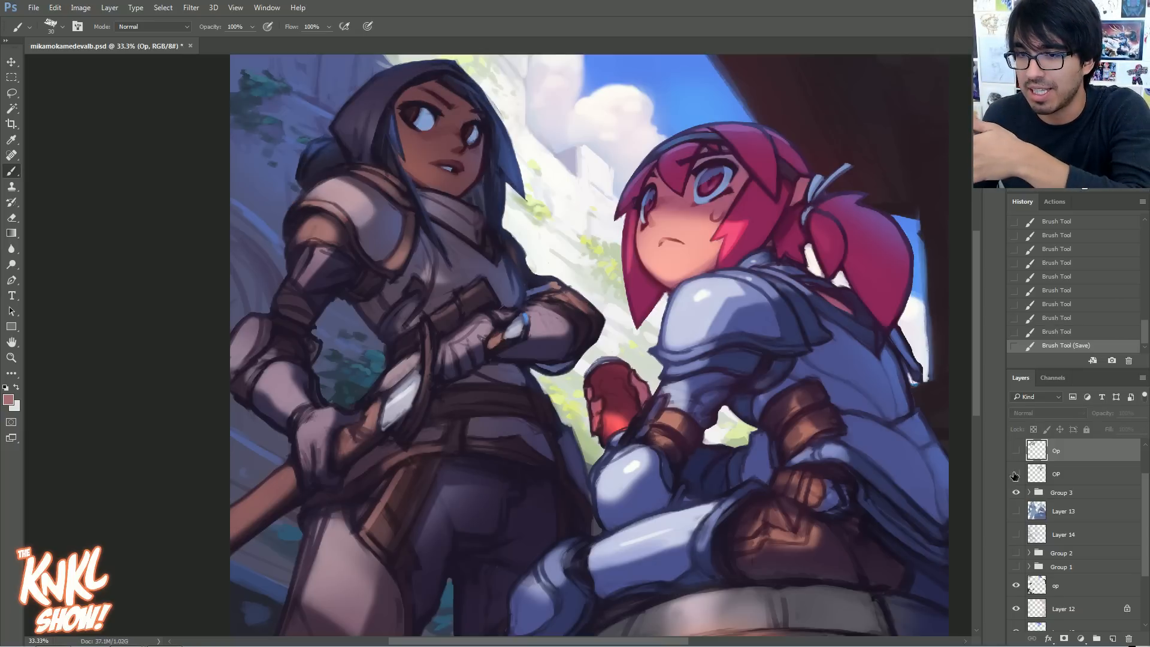
left_click(1015, 475)
left_click(1015, 475)
left_click(1016, 452)
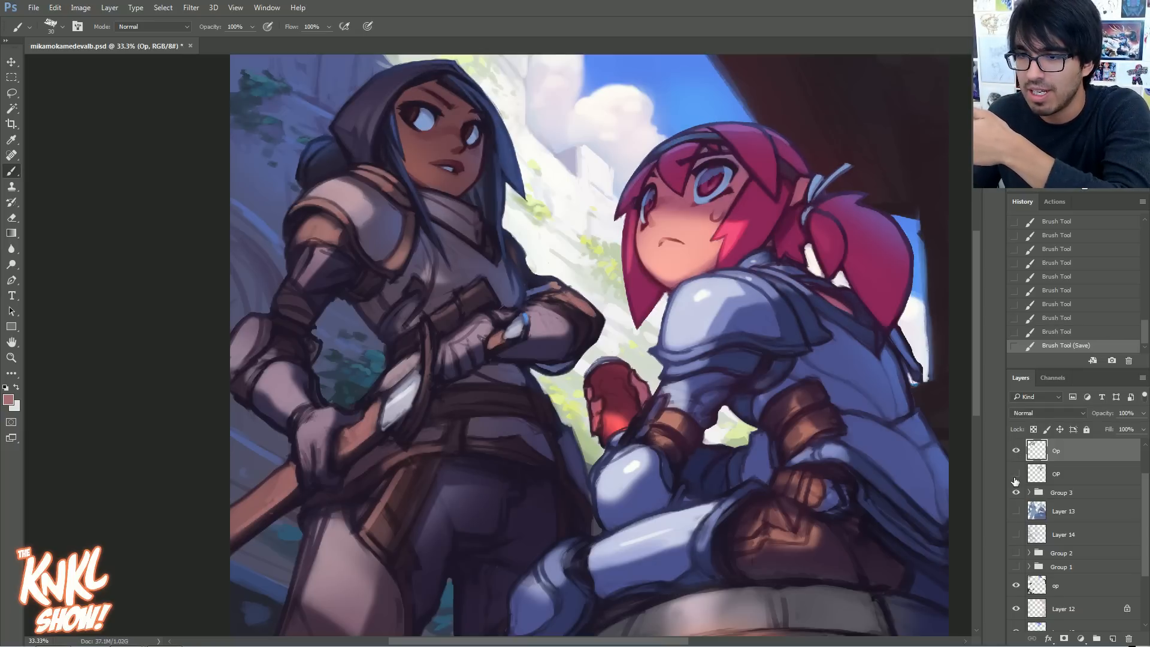
left_click(1015, 475)
left_click(1017, 477)
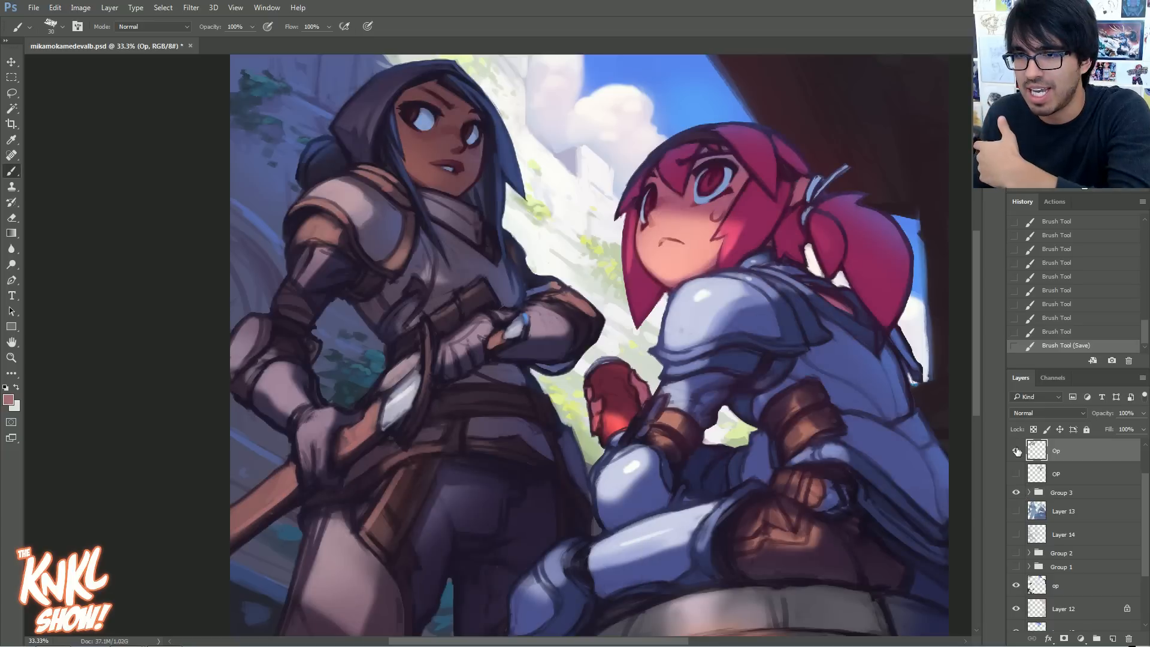
left_click(1016, 474)
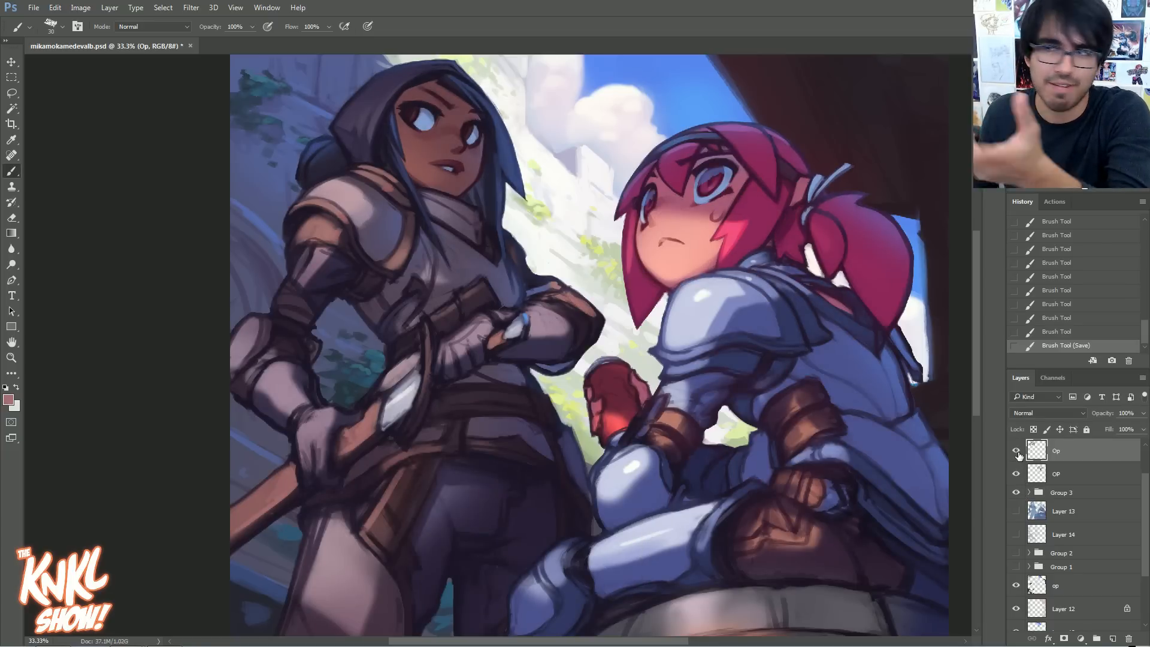